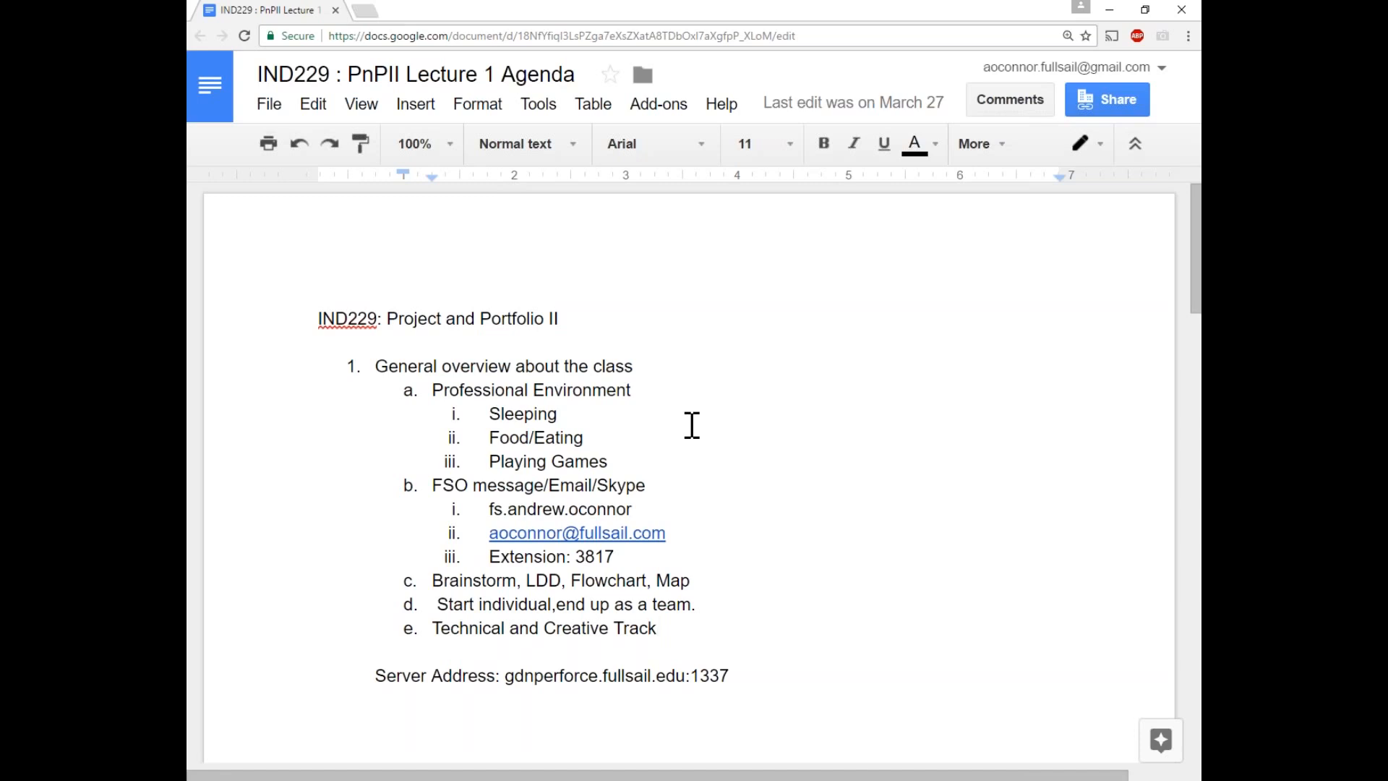
# Highlight the Professional Environment sub-items, the contact details and the phone extension line on the page.
pyautogui.moveTo(611, 463); pyautogui.dragTo(486, 412)
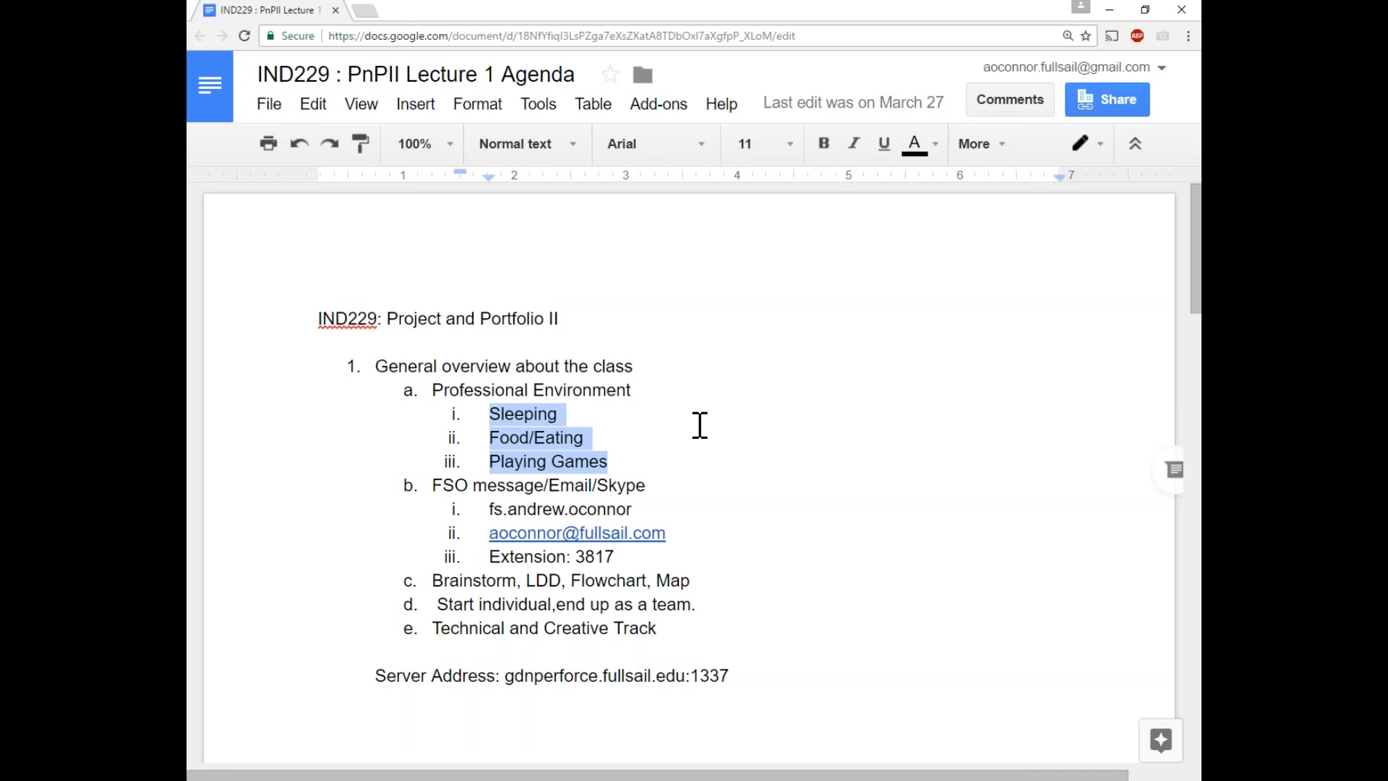
pyautogui.click(571, 418)
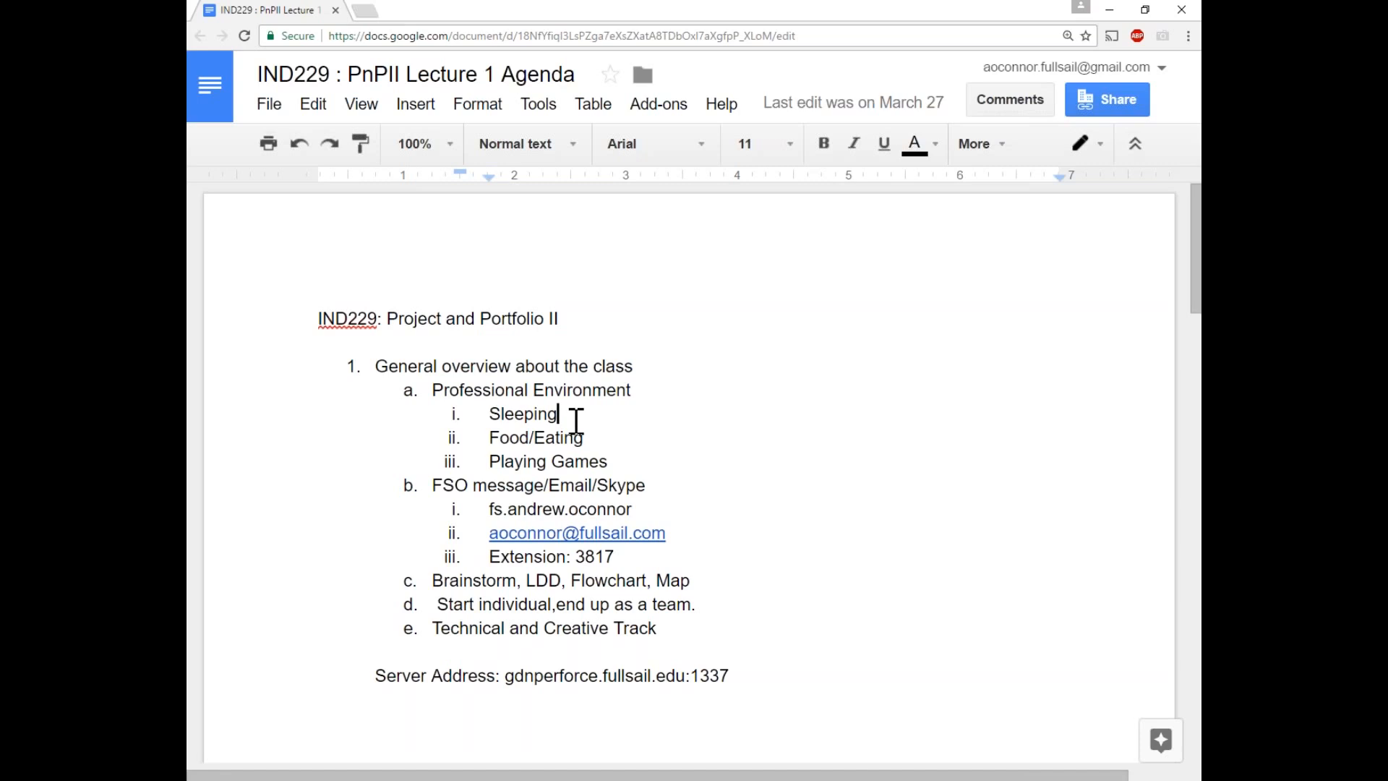
pyautogui.scroll(-3, 741, 481)
pyautogui.scroll(-1, 725, 451)
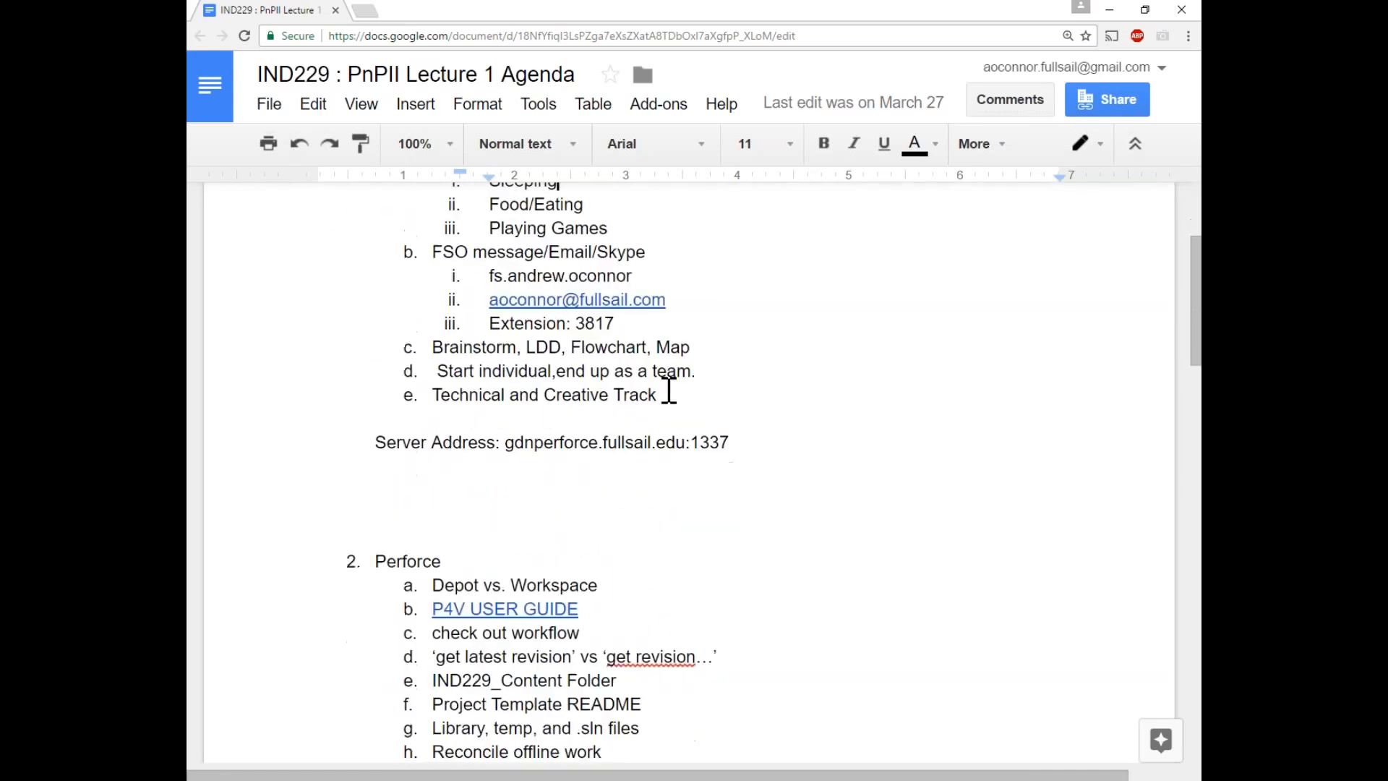
pyautogui.moveTo(486, 271); pyautogui.dragTo(686, 321)
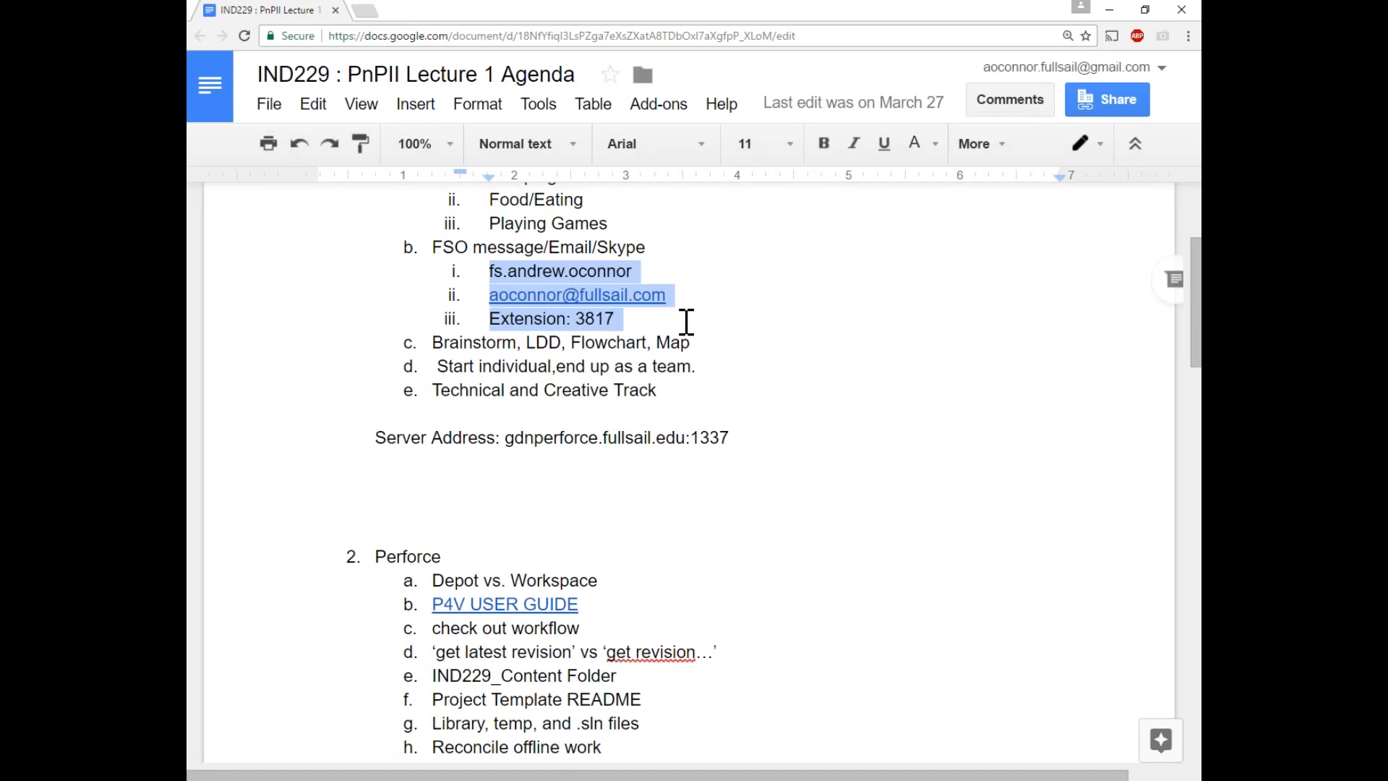
pyautogui.click(644, 279)
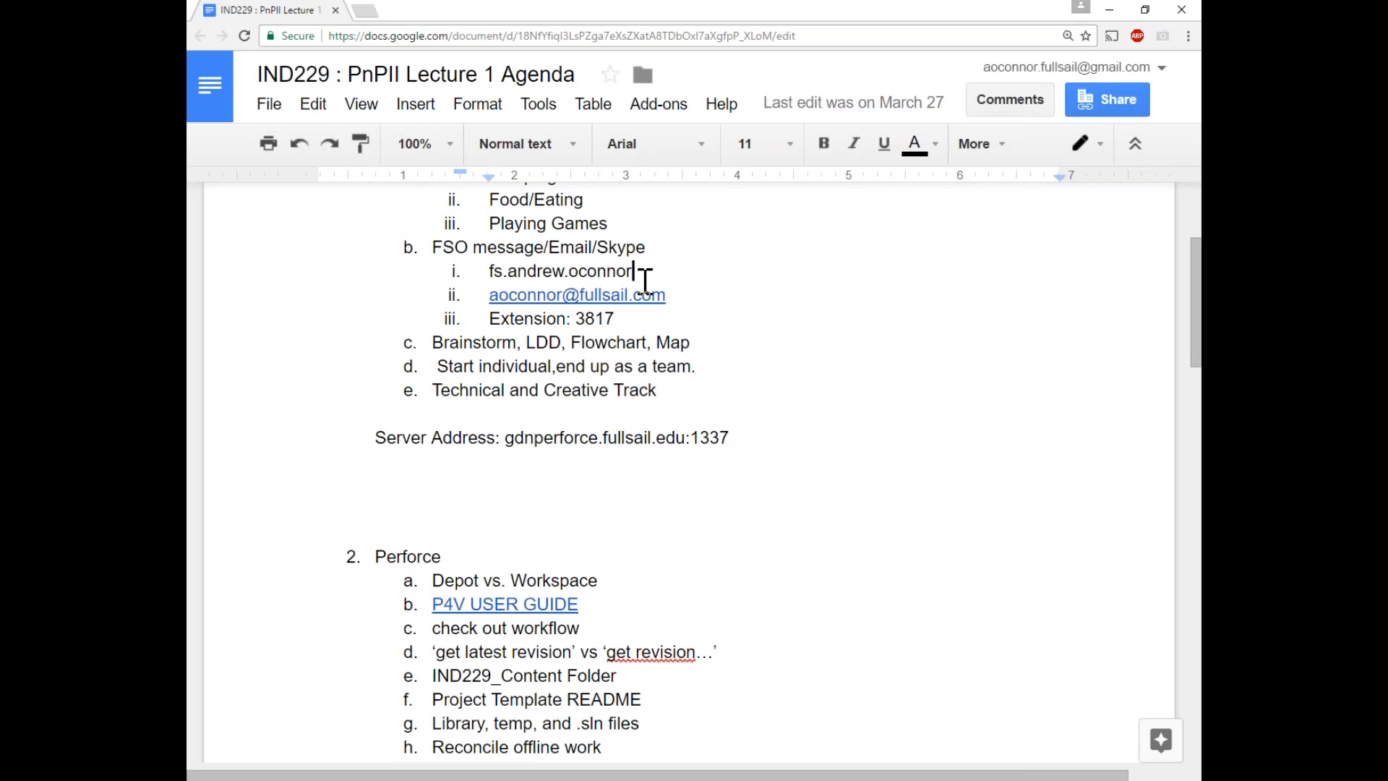
pyautogui.moveTo(627, 318); pyautogui.dragTo(486, 313)
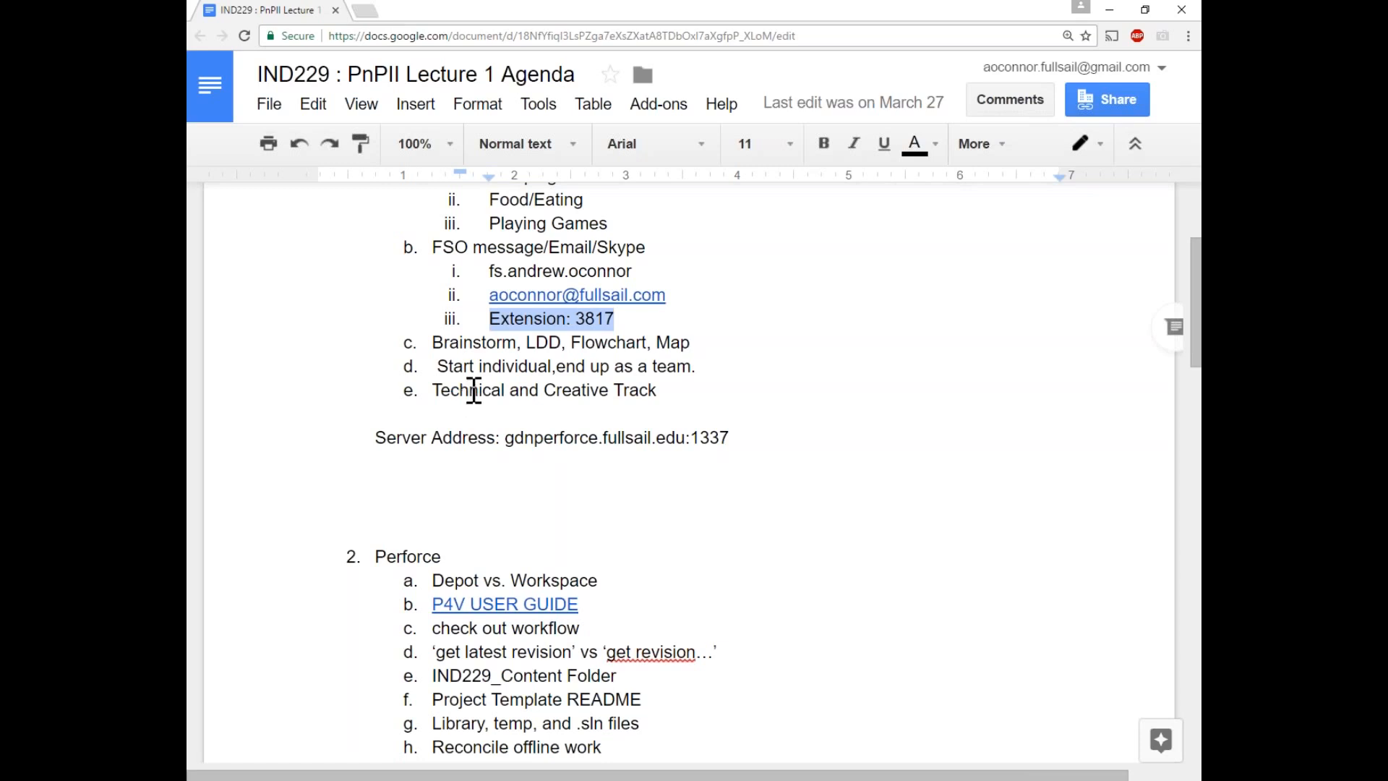
pyautogui.click(645, 320)
pyautogui.scroll(-1, 629, 289)
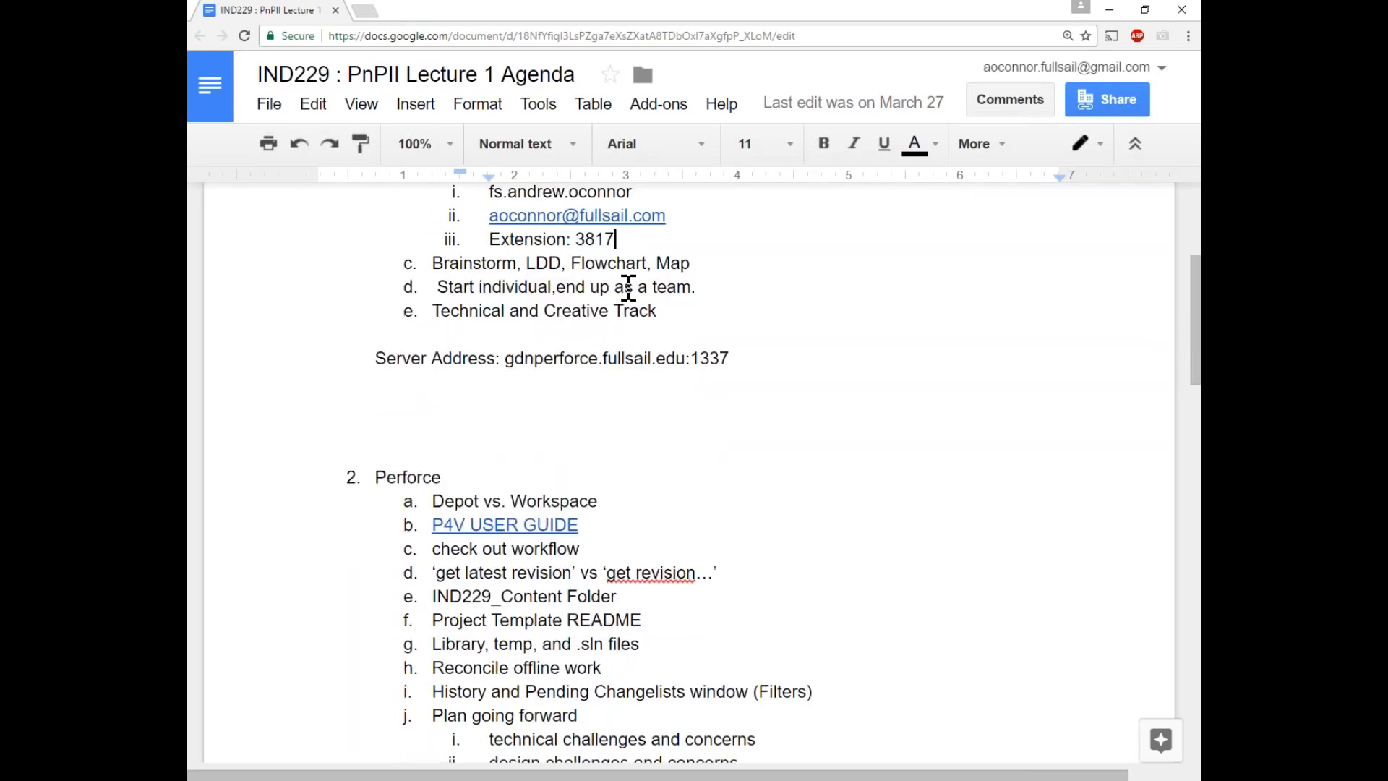
pyautogui.scroll(1, 600, 290)
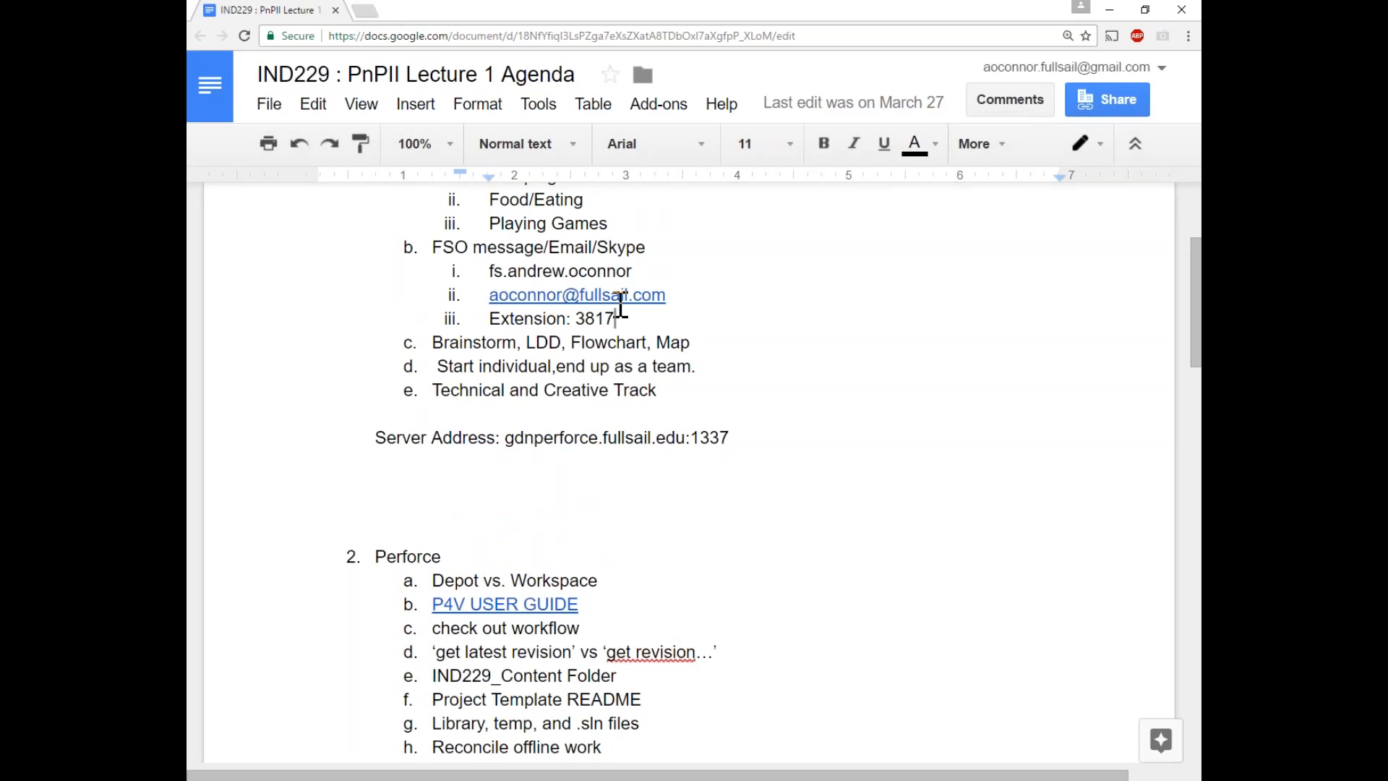
pyautogui.scroll(-1, 436, 325)
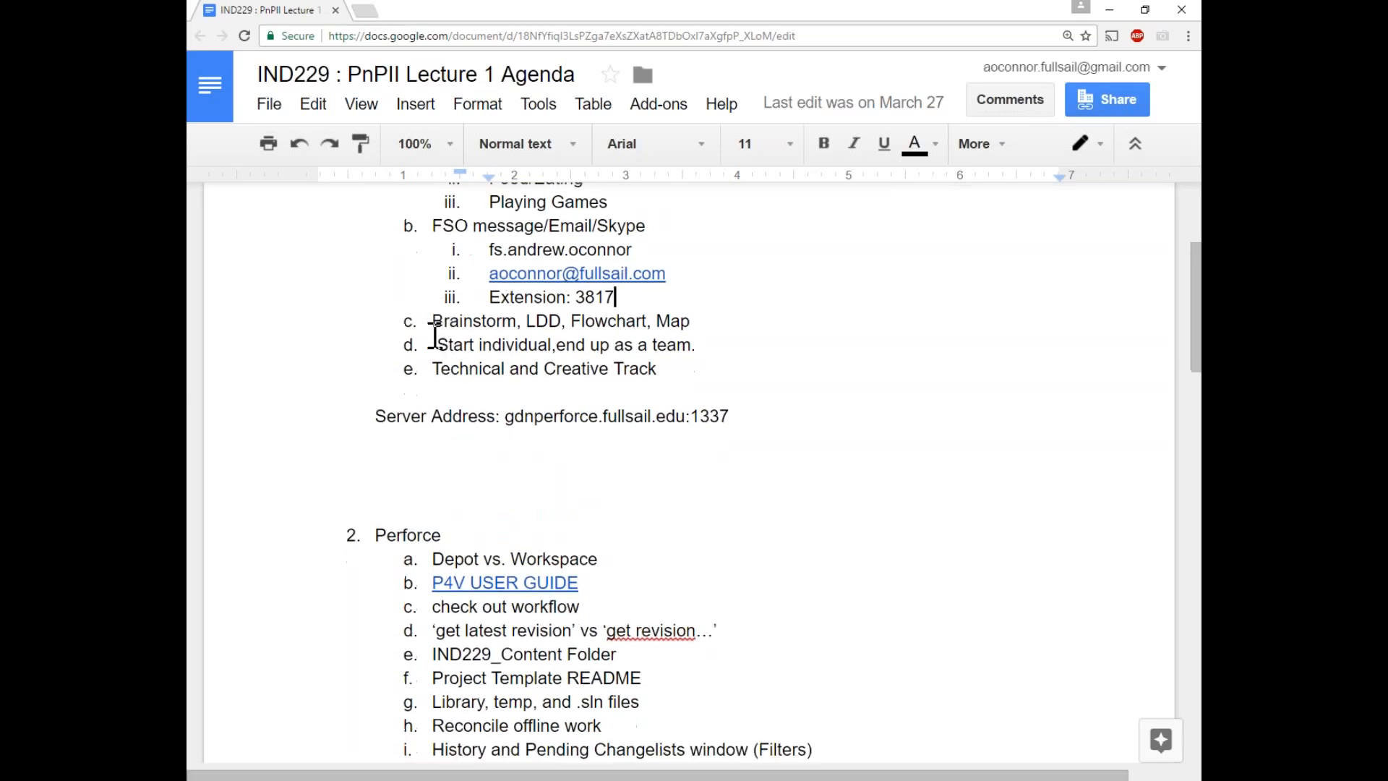
# Highlight list items c through e, the words Creative Track, and then all of item d.
pyautogui.moveTo(431, 263); pyautogui.dragTo(706, 313)
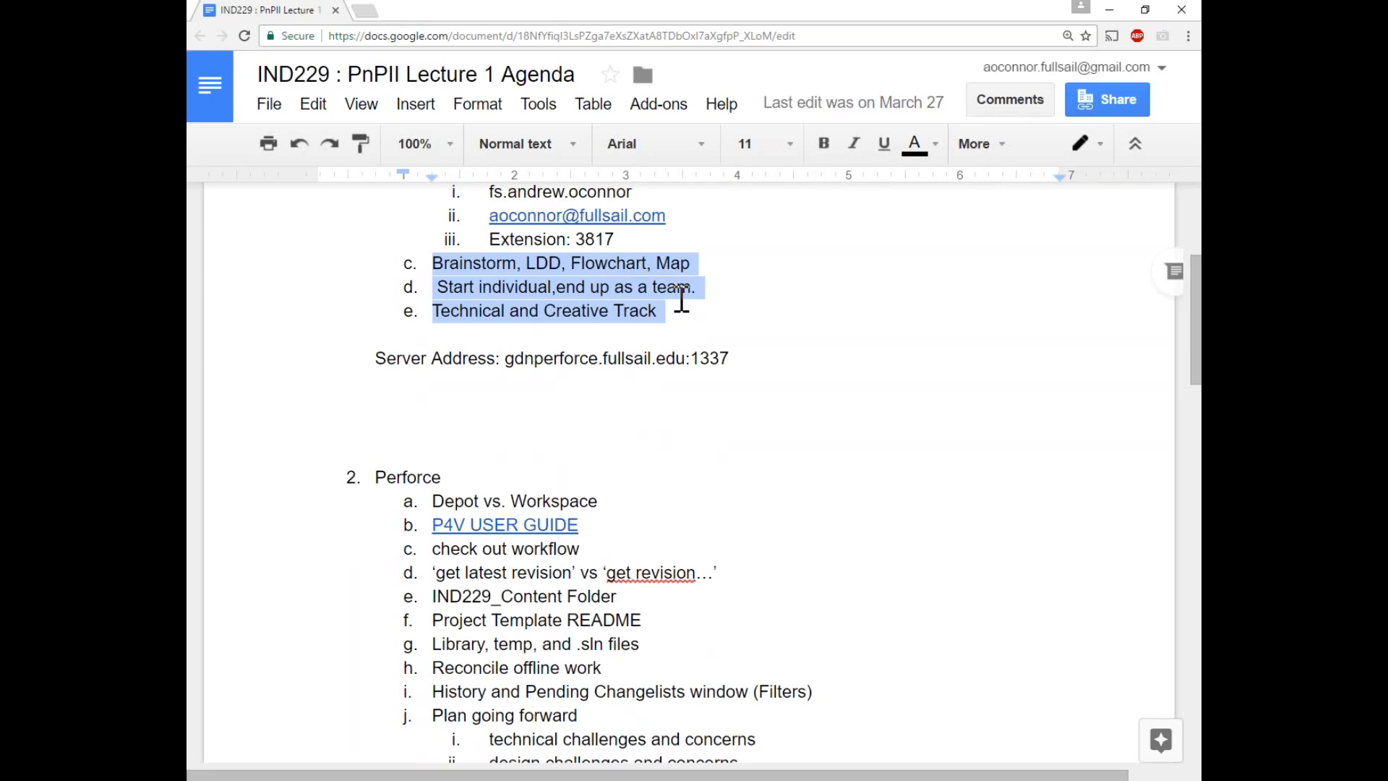
pyautogui.click(756, 334)
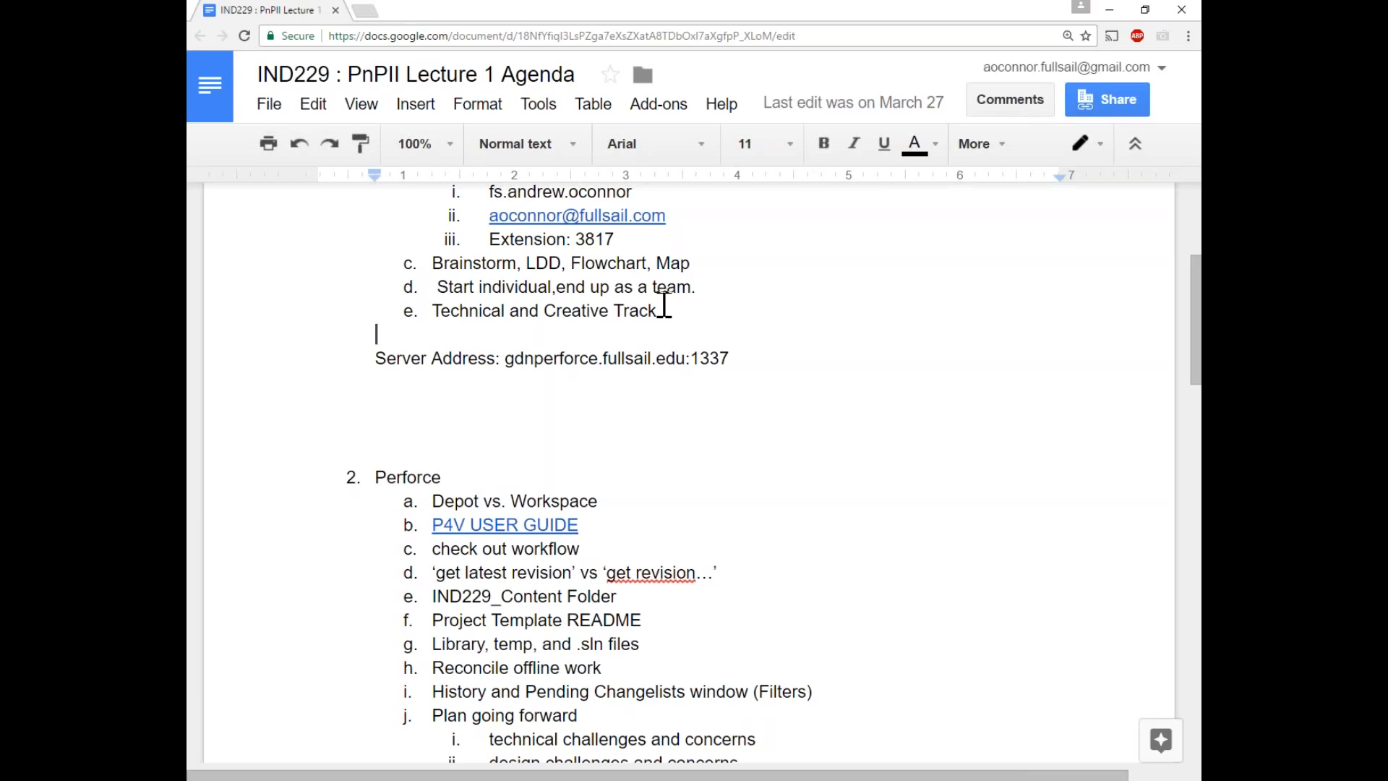
pyautogui.moveTo(680, 311); pyautogui.dragTo(542, 311)
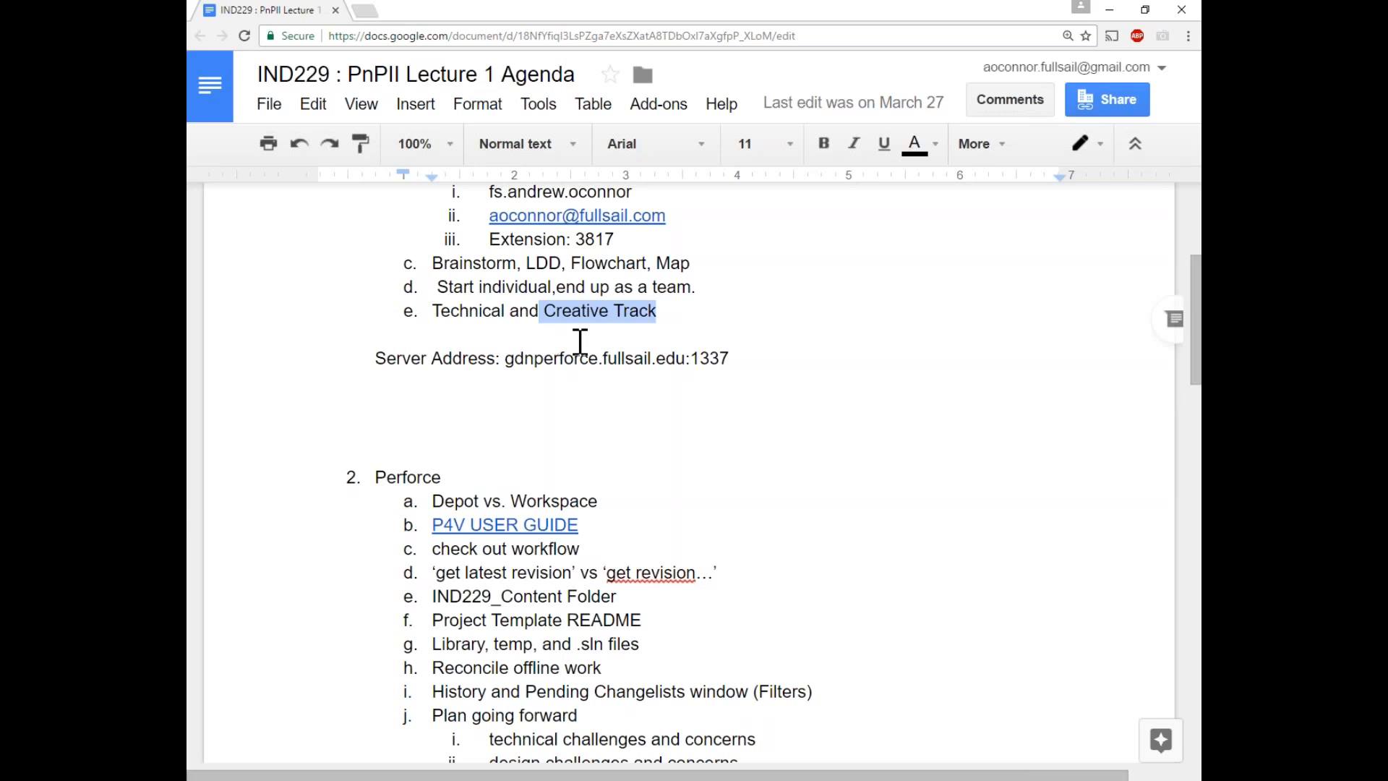
pyautogui.click(664, 318)
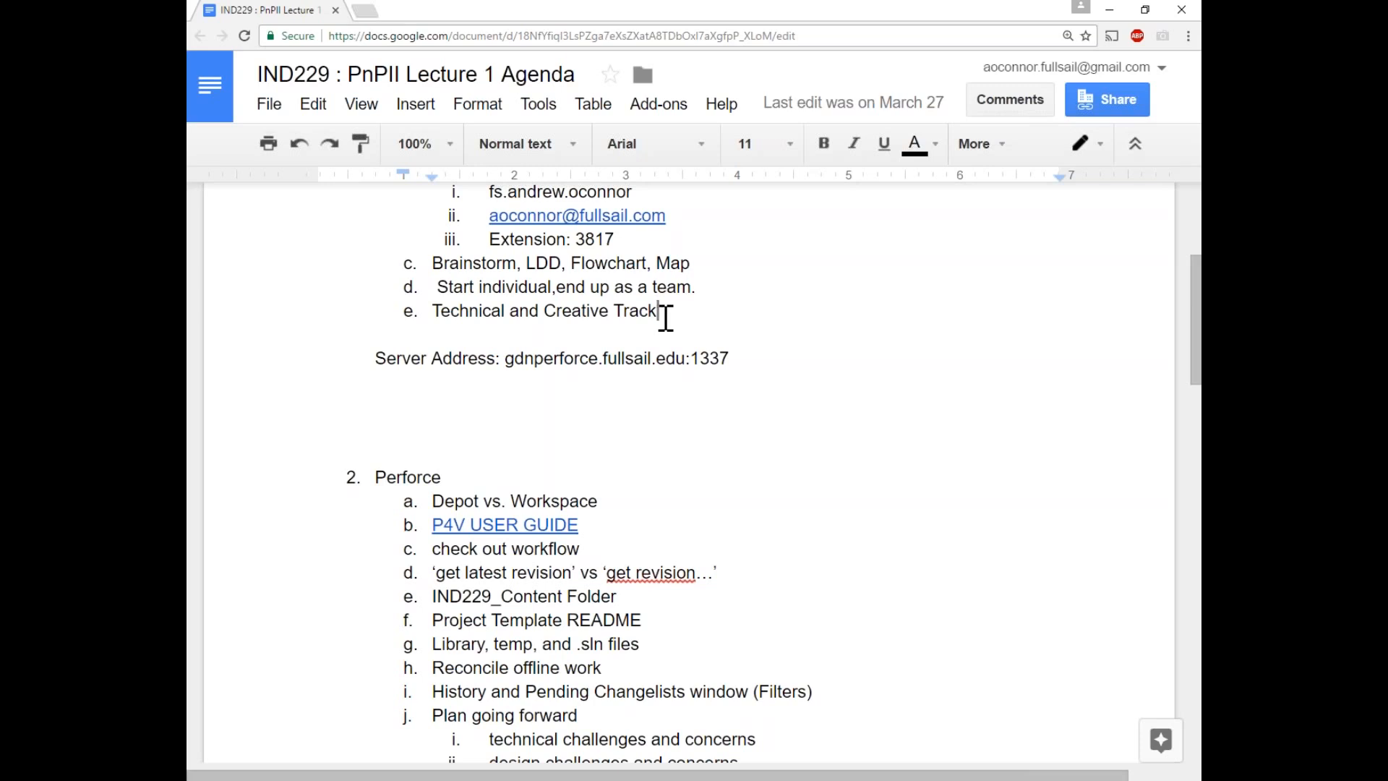
pyautogui.click(437, 288)
pyautogui.moveTo(434, 286); pyautogui.dragTo(722, 284)
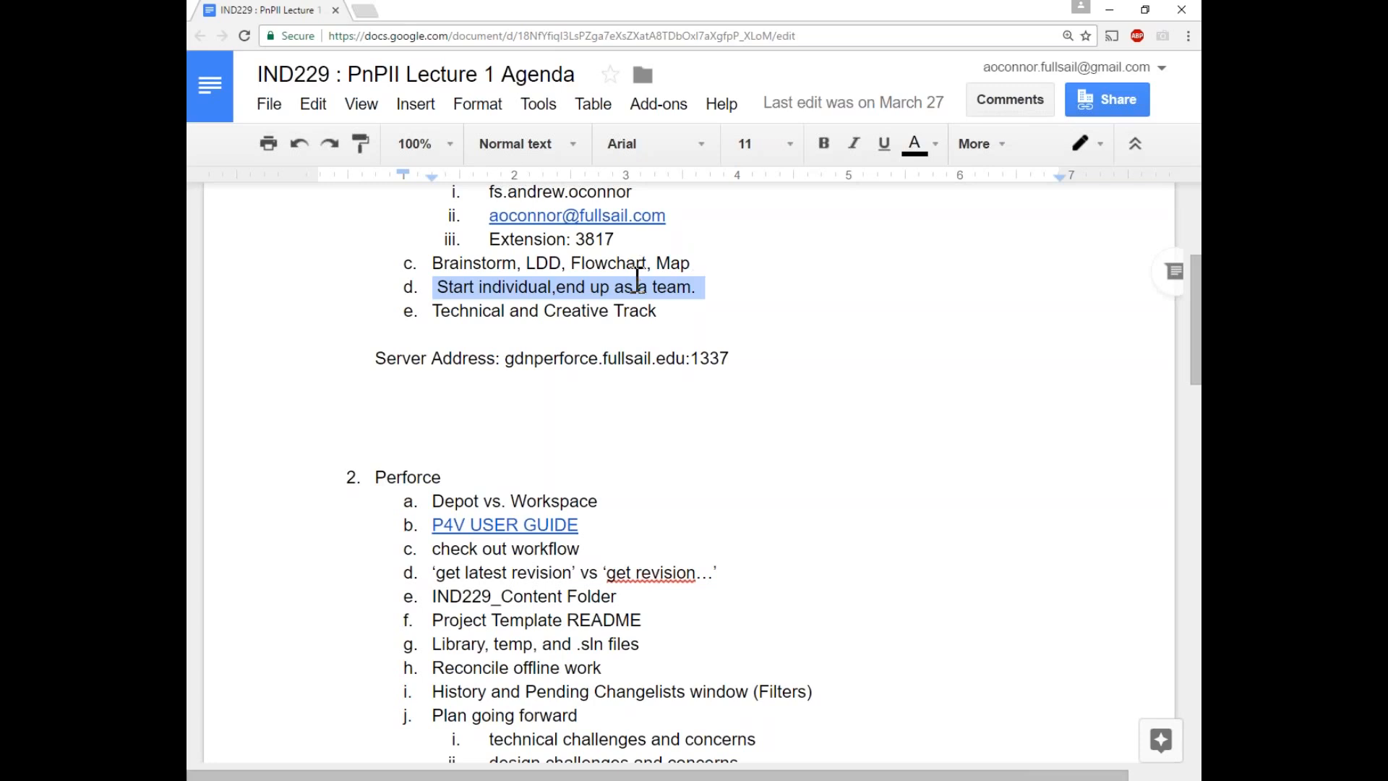
pyautogui.click(842, 582)
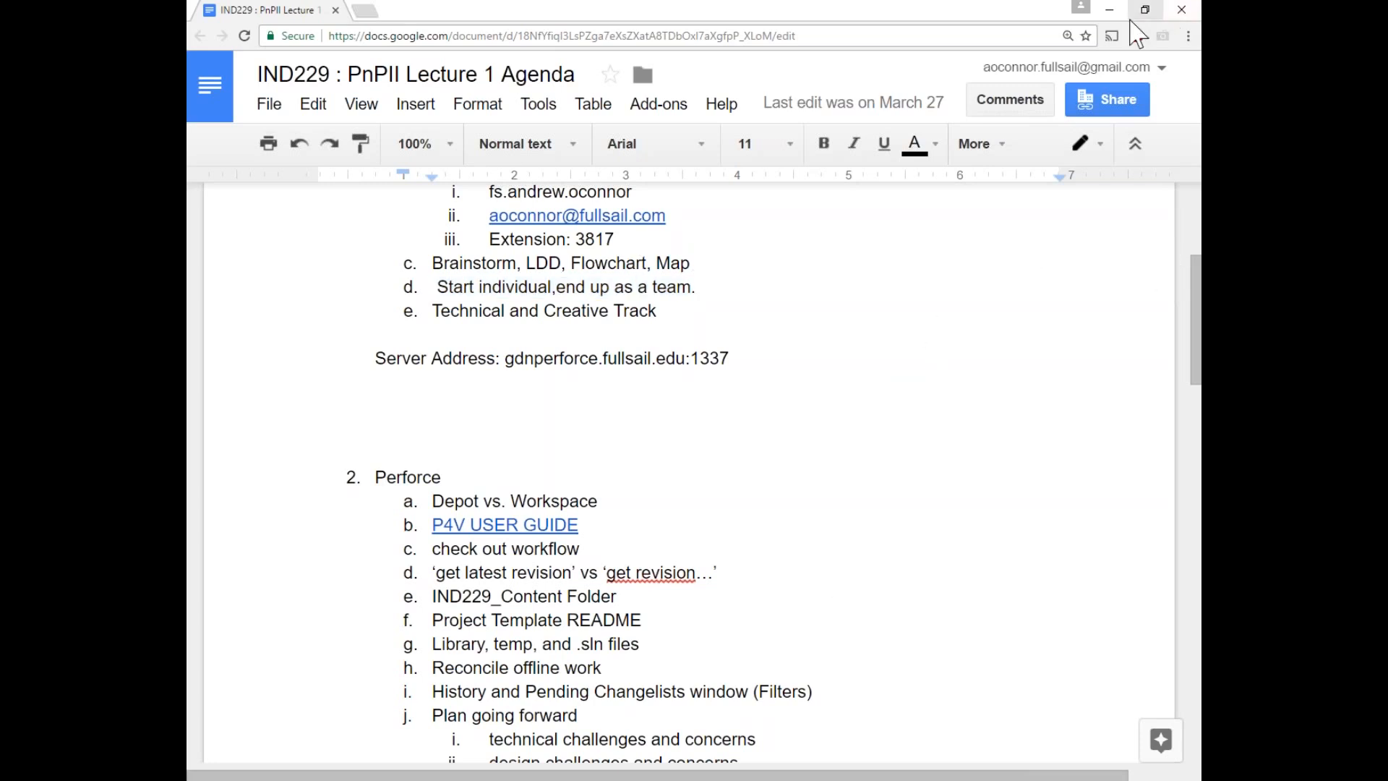
# Minimize the browser and reposition the connection dialog for server gdnperforce.fullsail.edu:1337.
pyautogui.click(1113, 29)
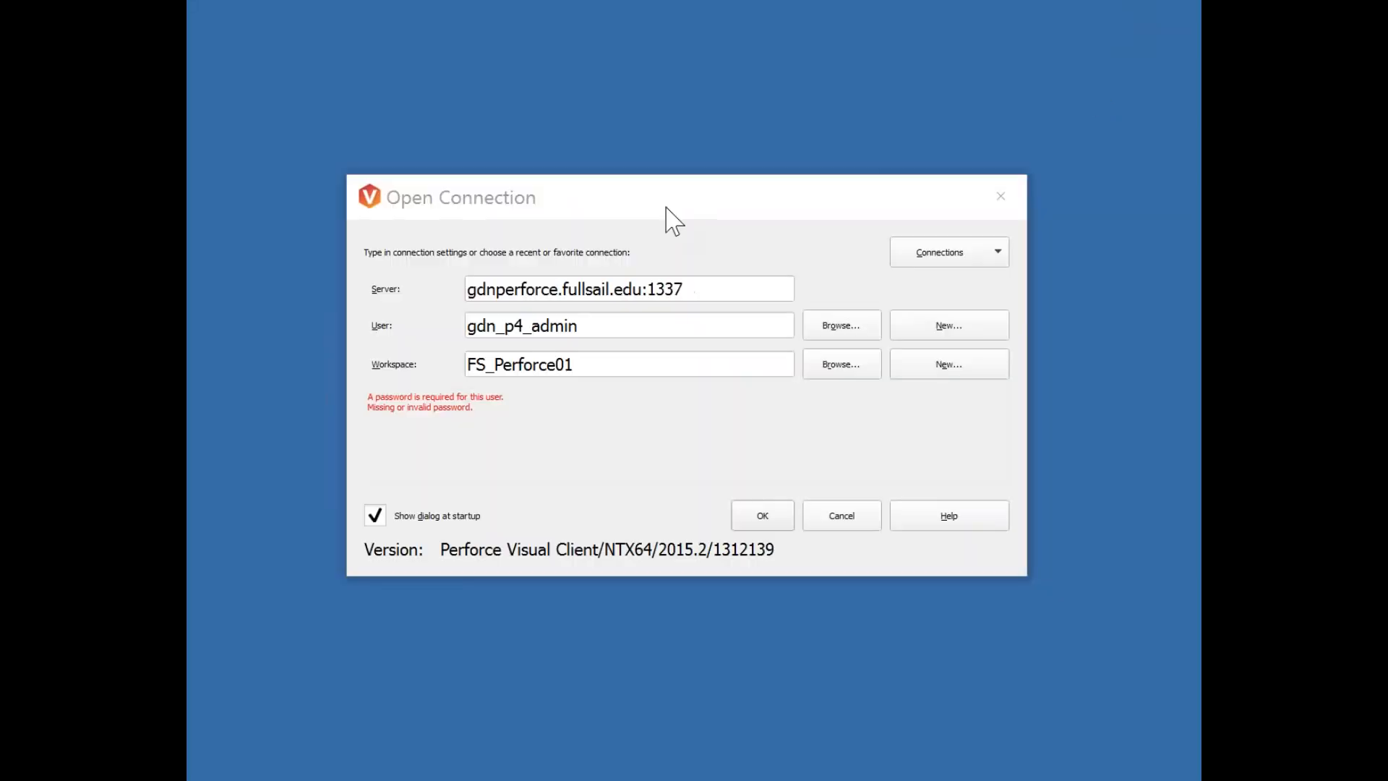
pyautogui.moveTo(688, 208); pyautogui.dragTo(698, 174)
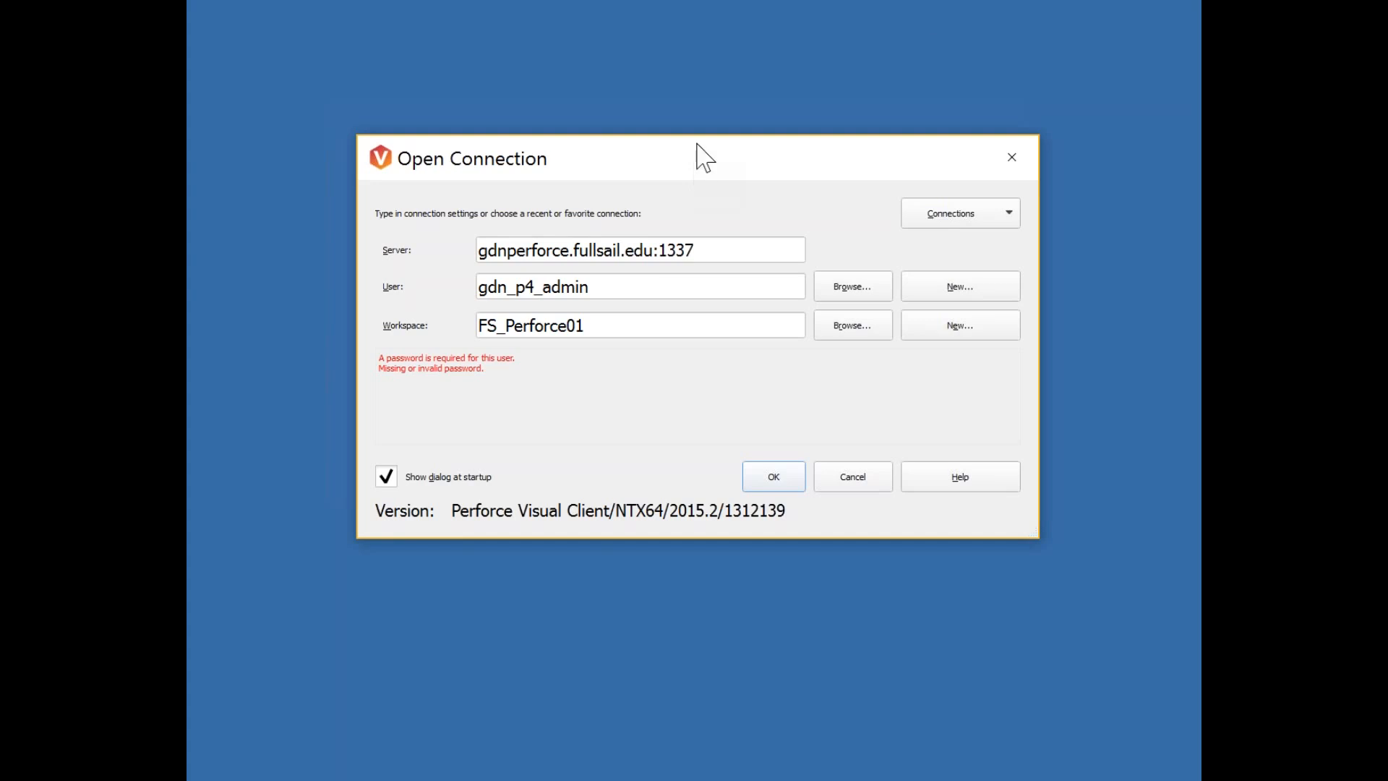
pyautogui.click(284, 1)
pyautogui.hotkey('alt', 'Tab')
pyautogui.hotkey('alt', 'Tab')
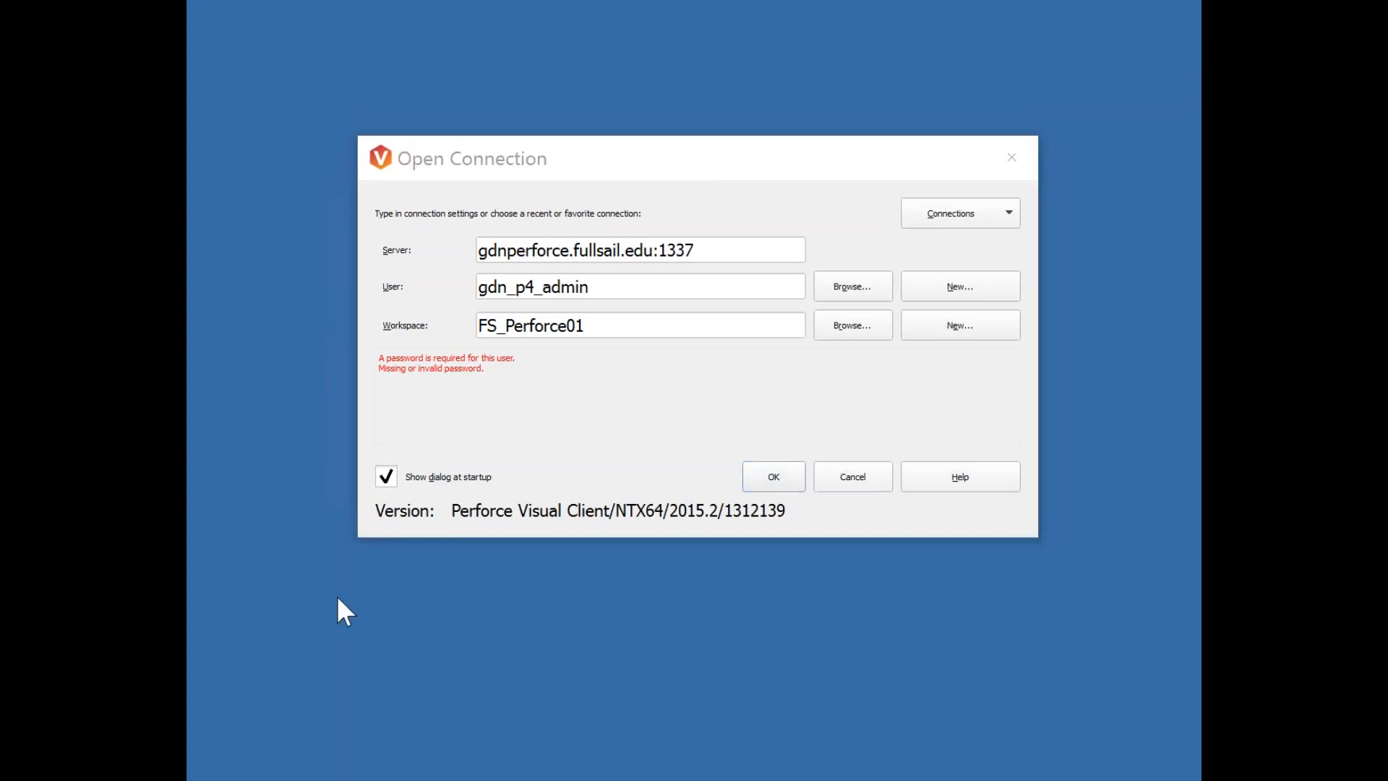
pyautogui.moveTo(633, 164); pyautogui.dragTo(643, 190)
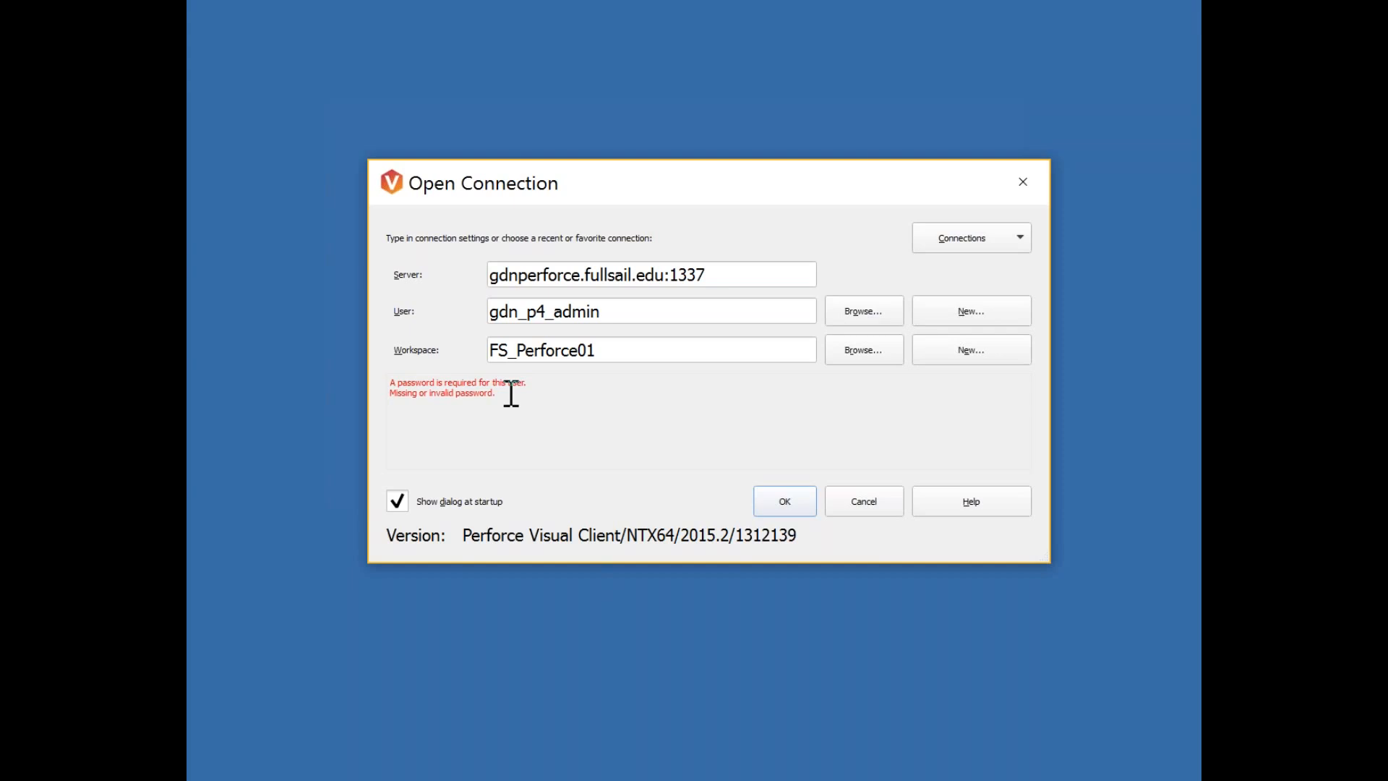
pyautogui.click(600, 312)
pyautogui.moveTo(723, 275); pyautogui.dragTo(449, 276)
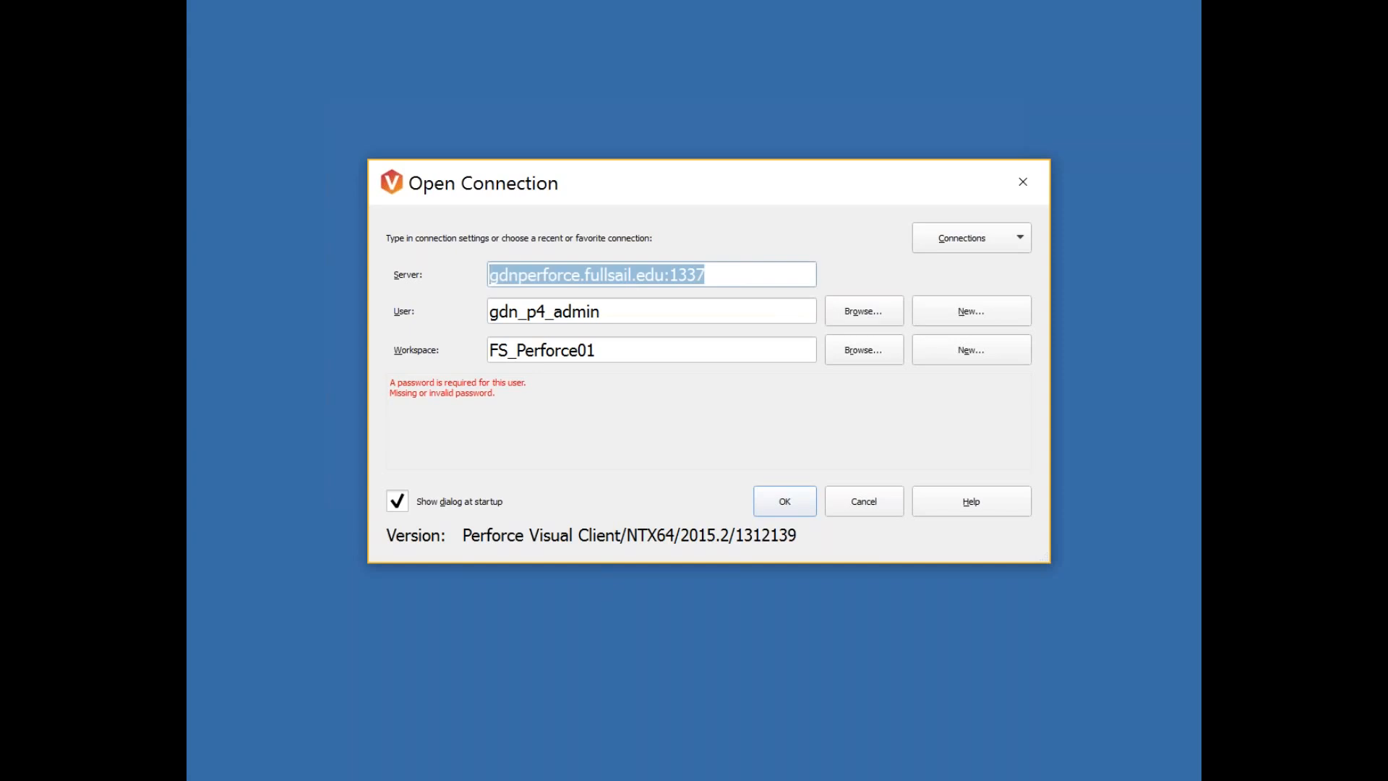
pyautogui.click(710, 274)
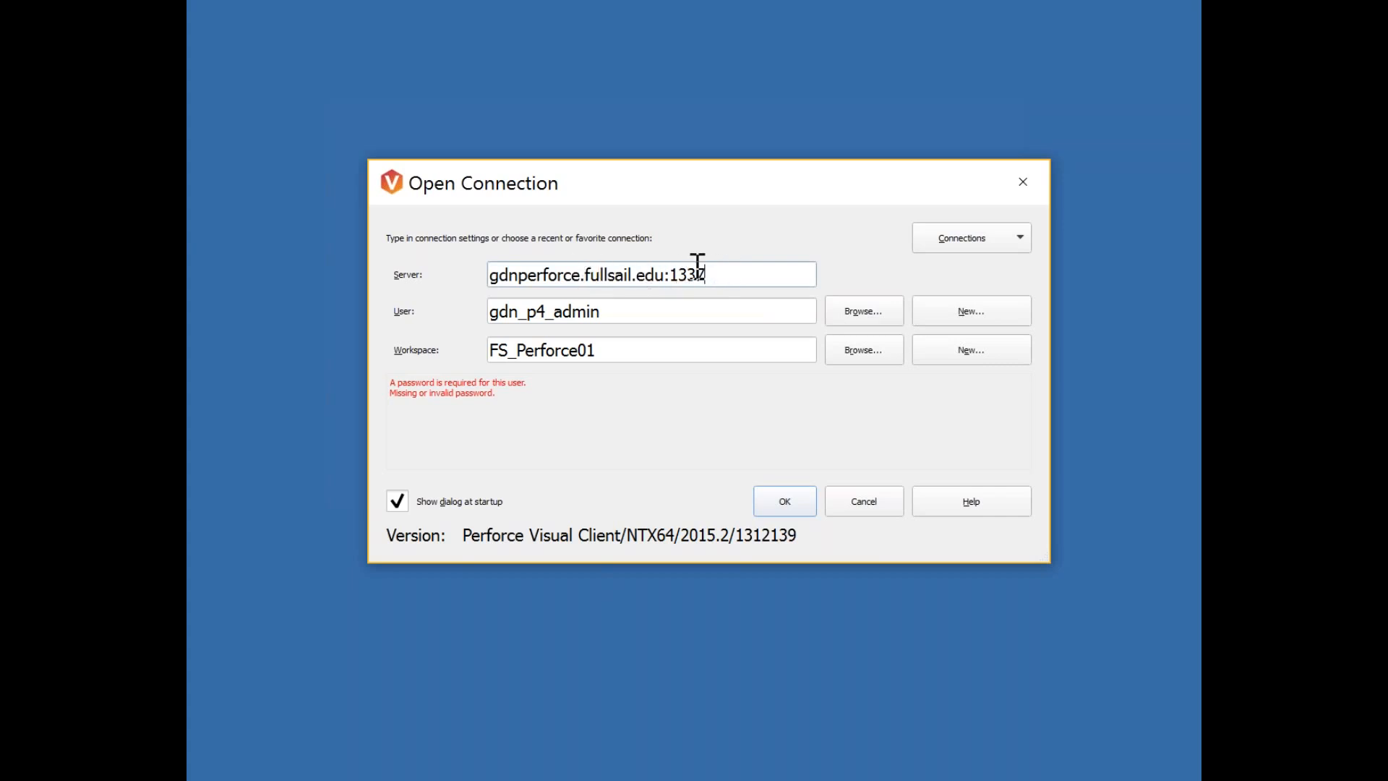
pyautogui.moveTo(704, 276); pyautogui.dragTo(430, 267)
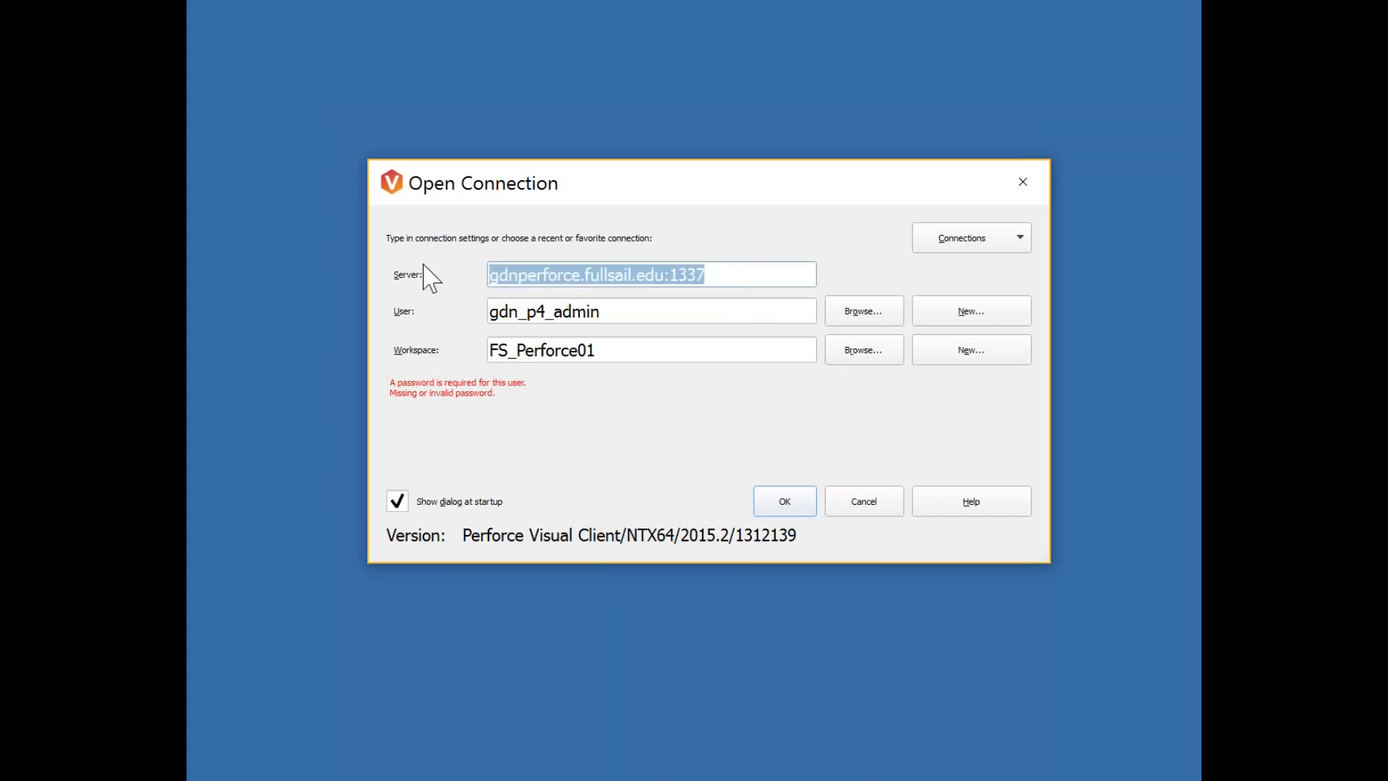
pyautogui.click(705, 312)
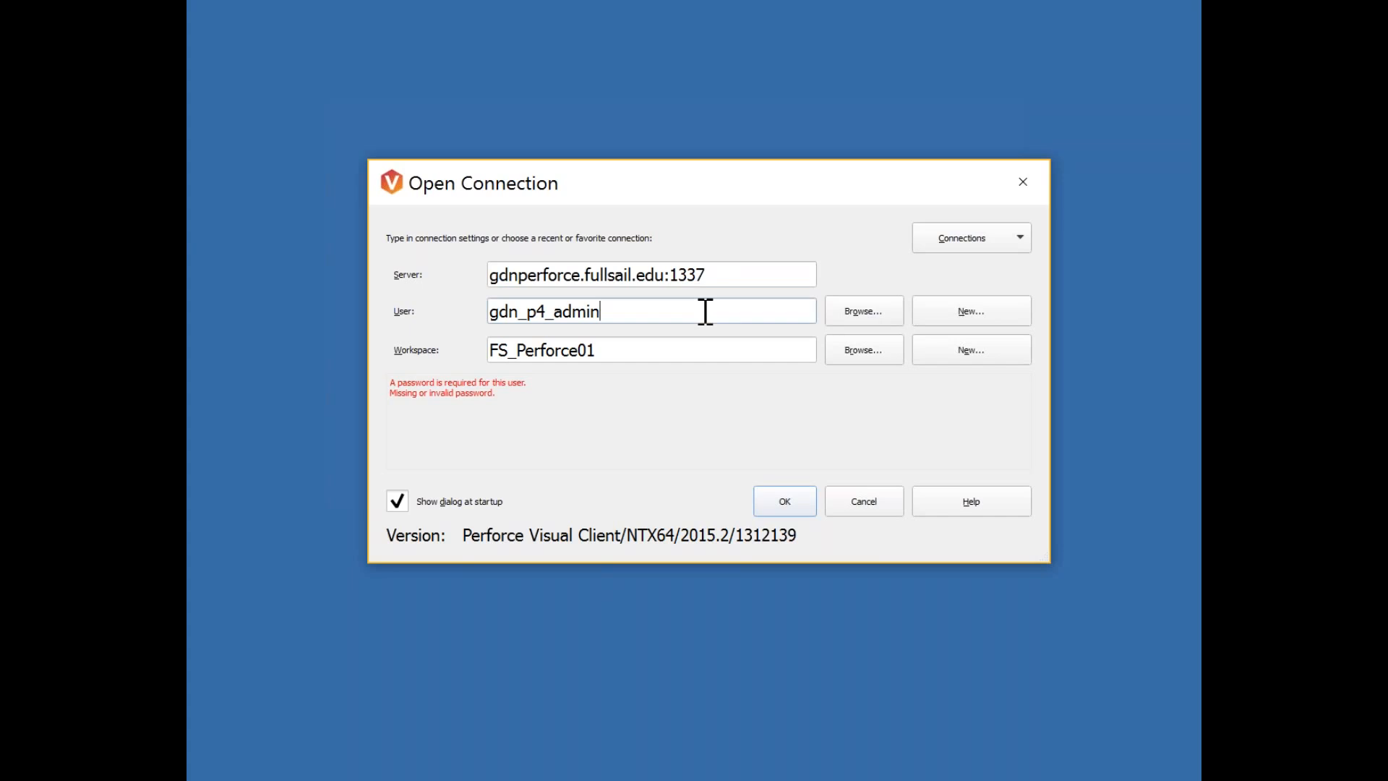
pyautogui.moveTo(771, 273); pyautogui.dragTo(465, 276)
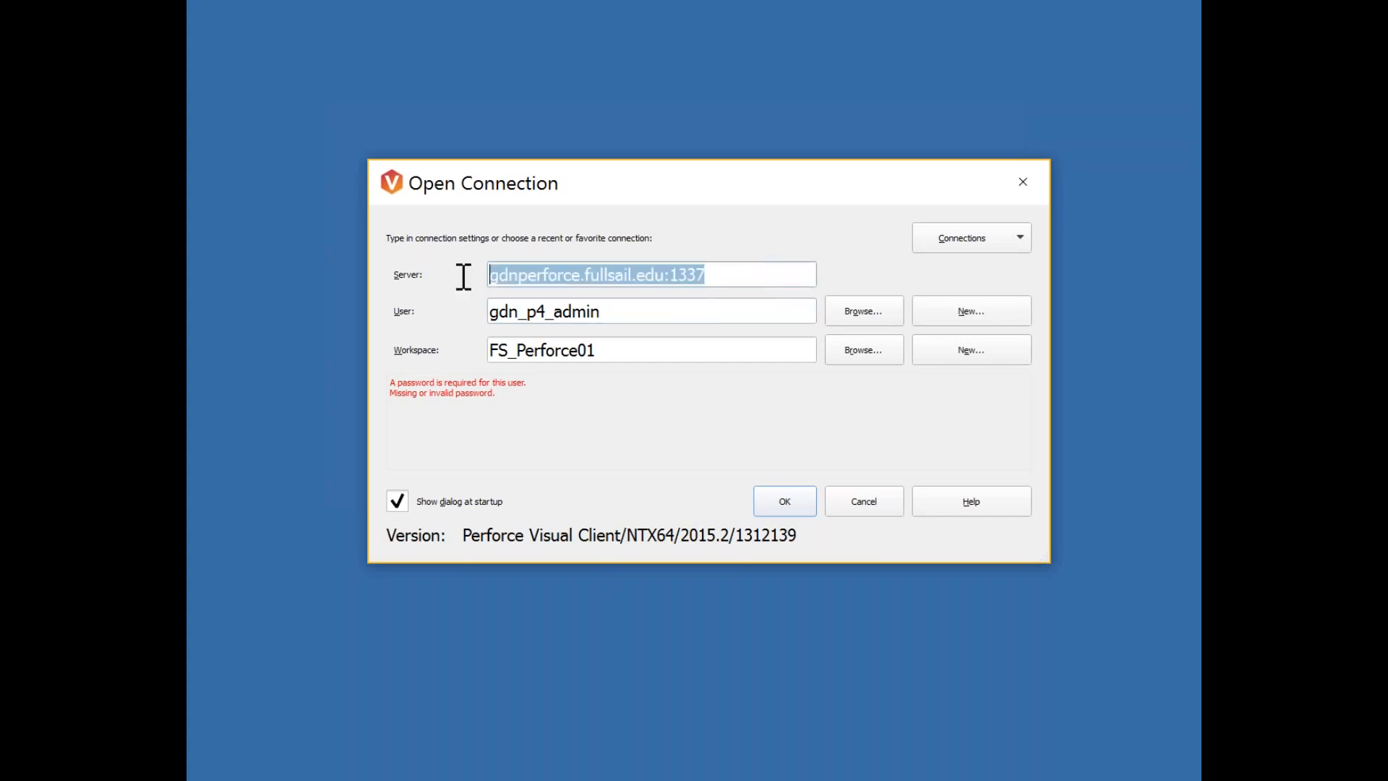
pyautogui.click(775, 274)
pyautogui.click(621, 319)
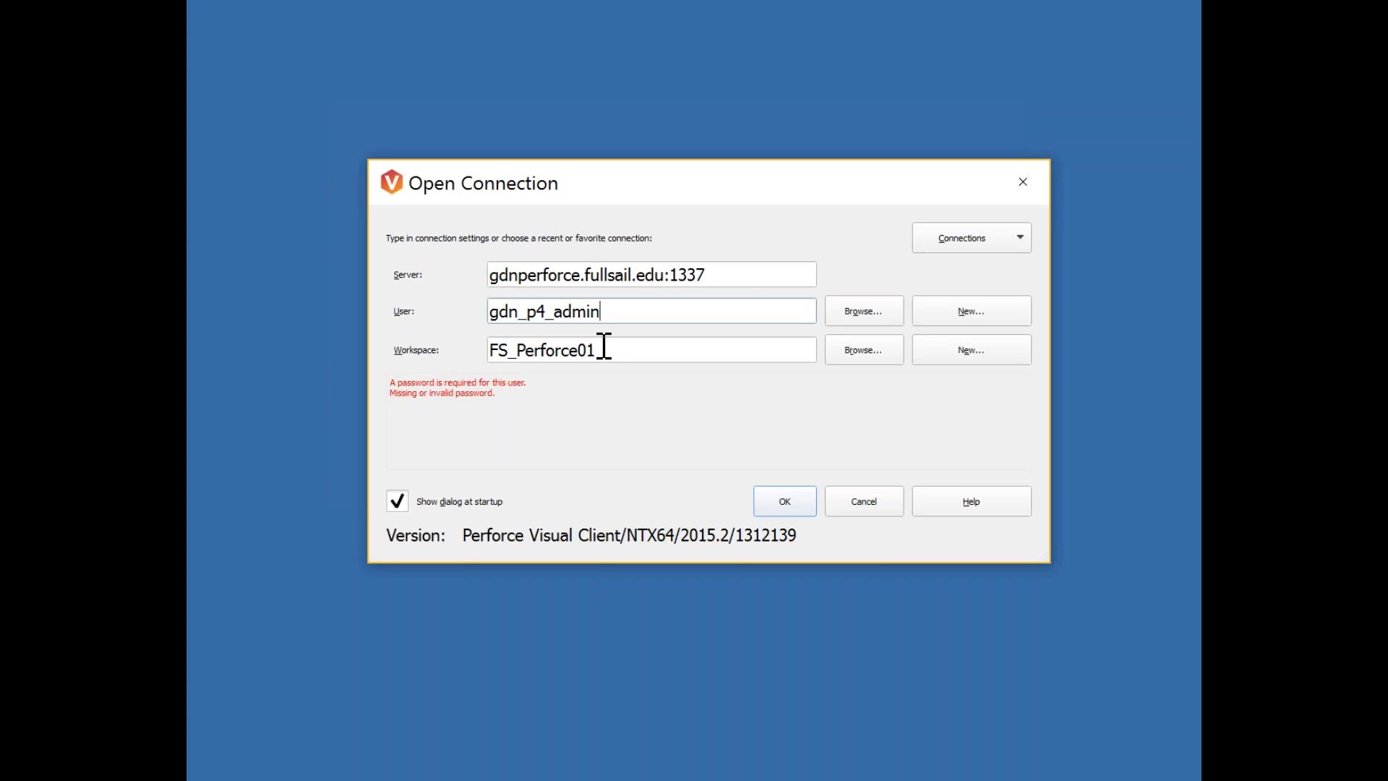
# Start a new workspace, enter the account password at the prompt, and reposition the New Workspace dialog.
pyautogui.click(970, 355)
pyautogui.moveTo(657, 313); pyautogui.dragTo(681, 284)
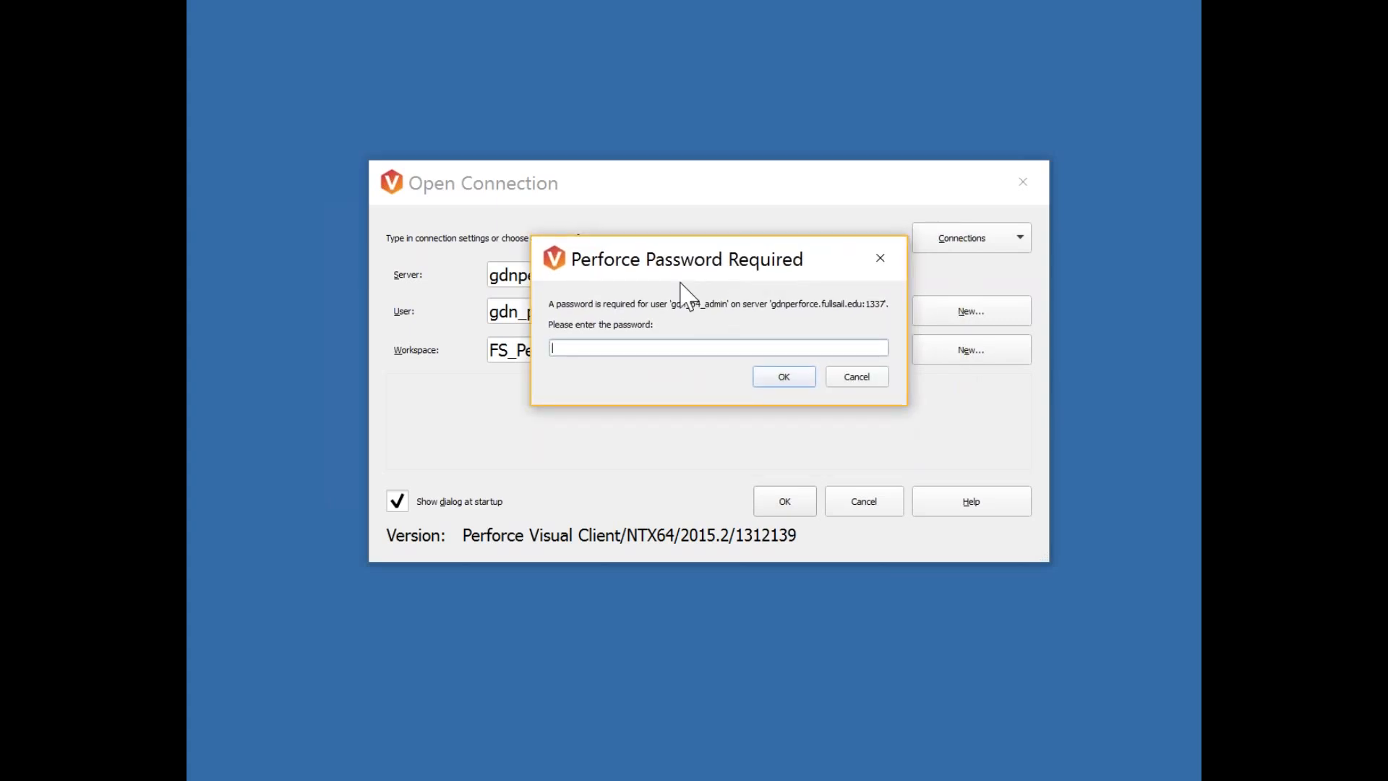
pyautogui.write('•••••')
pyautogui.press('BackSpace')
pyautogui.press('BackSpace')
pyautogui.press('BackSpace')
pyautogui.press('BackSpace')
pyautogui.press('BackSpace')
pyautogui.write('••••••••••••')
pyautogui.press('Return')
pyautogui.moveTo(705, 148); pyautogui.dragTo(574, 130)
pyautogui.moveTo(815, 617); pyautogui.dragTo(1100, 704)
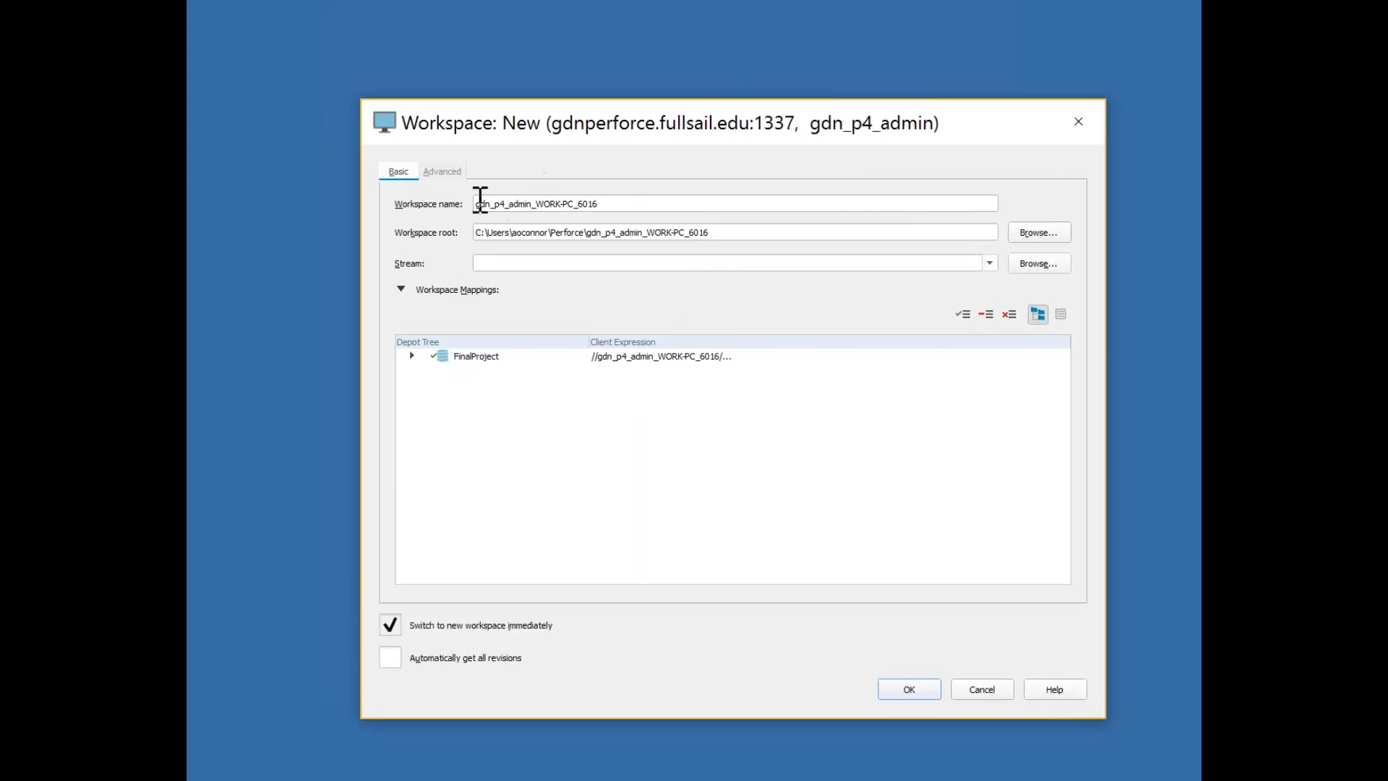
pyautogui.moveTo(477, 204); pyautogui.dragTo(644, 208)
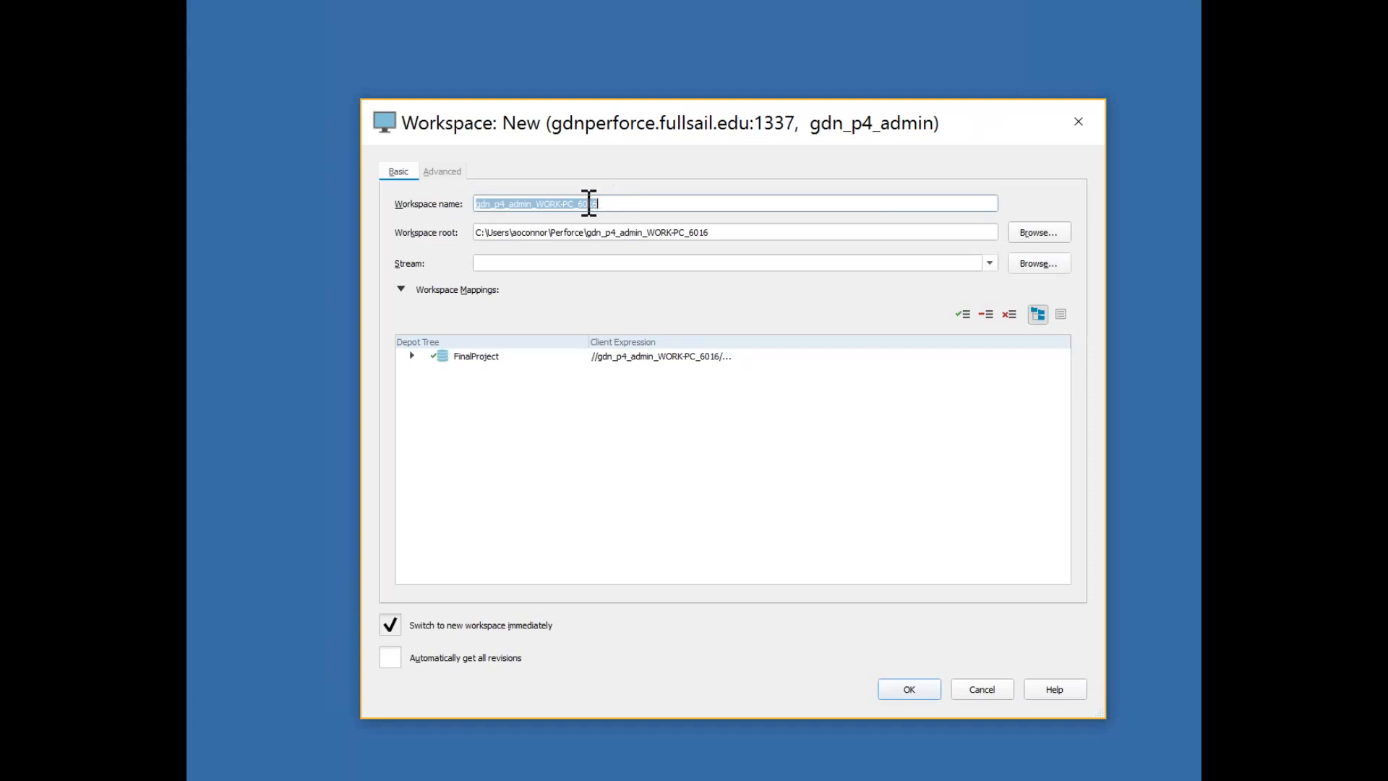
pyautogui.moveTo(477, 232); pyautogui.dragTo(723, 232)
pyautogui.click(729, 233)
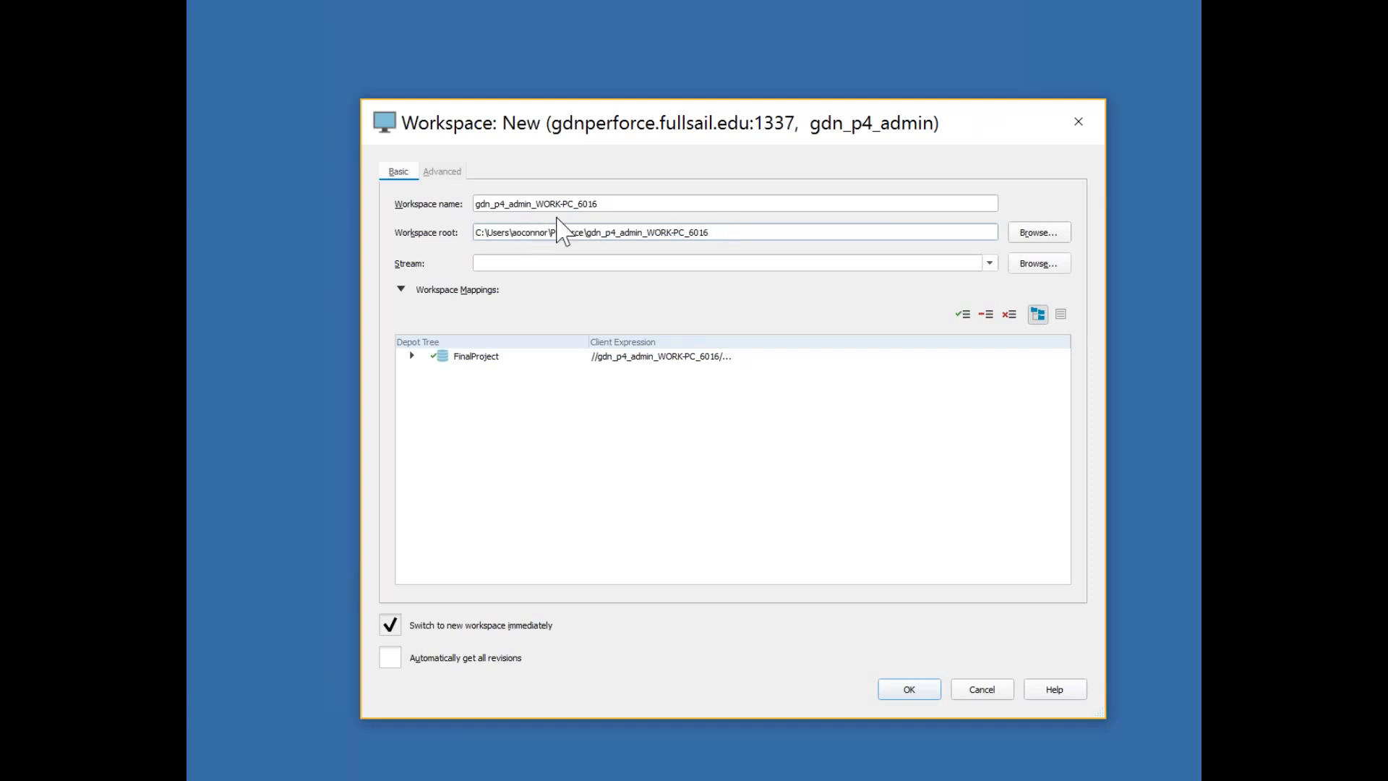
pyautogui.moveTo(489, 232); pyautogui.dragTo(470, 232)
pyautogui.click(485, 232)
pyautogui.click(1039, 233)
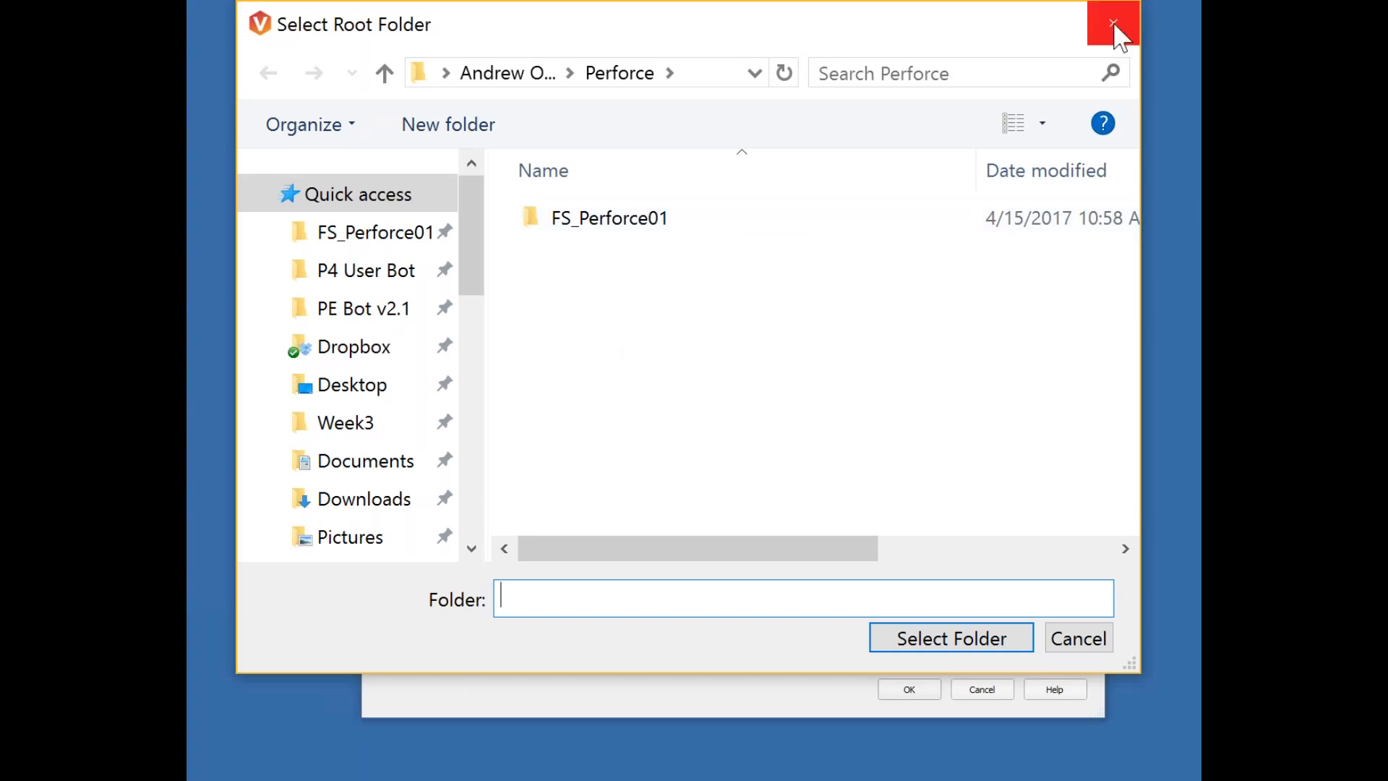
pyautogui.click(1113, 22)
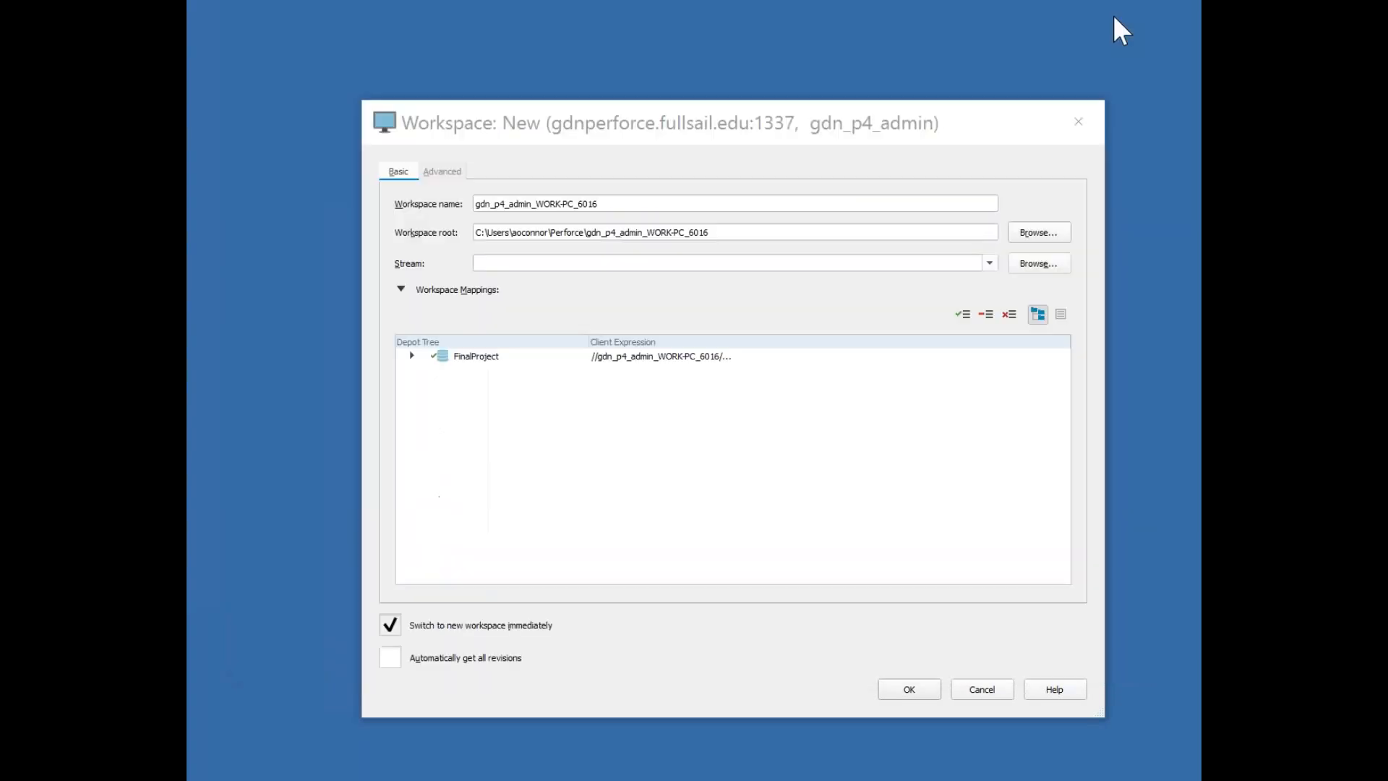
# Rename the new workspace, remove stray typed characters, confirm, then connect with FS_Perforce01.
pyautogui.tripleClick(634, 204)
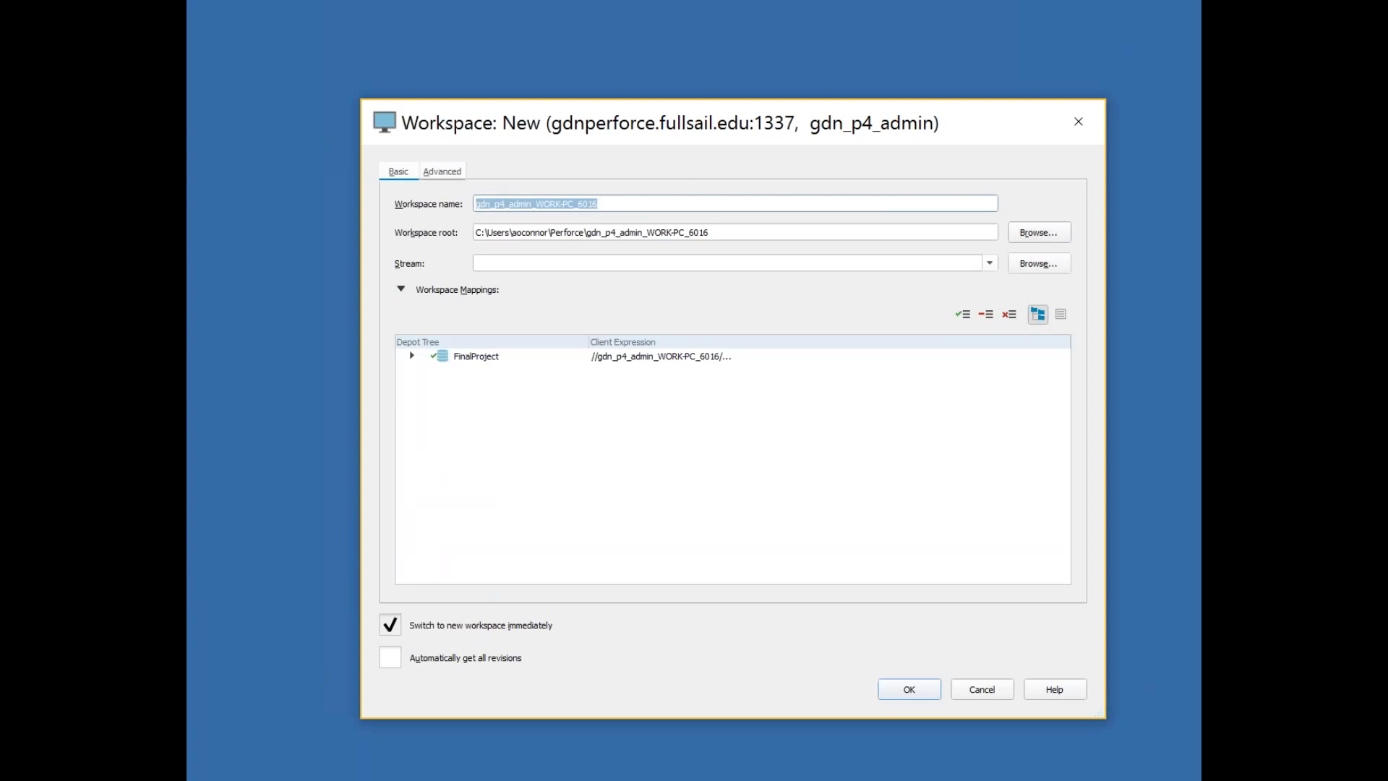
pyautogui.write('Andrew')
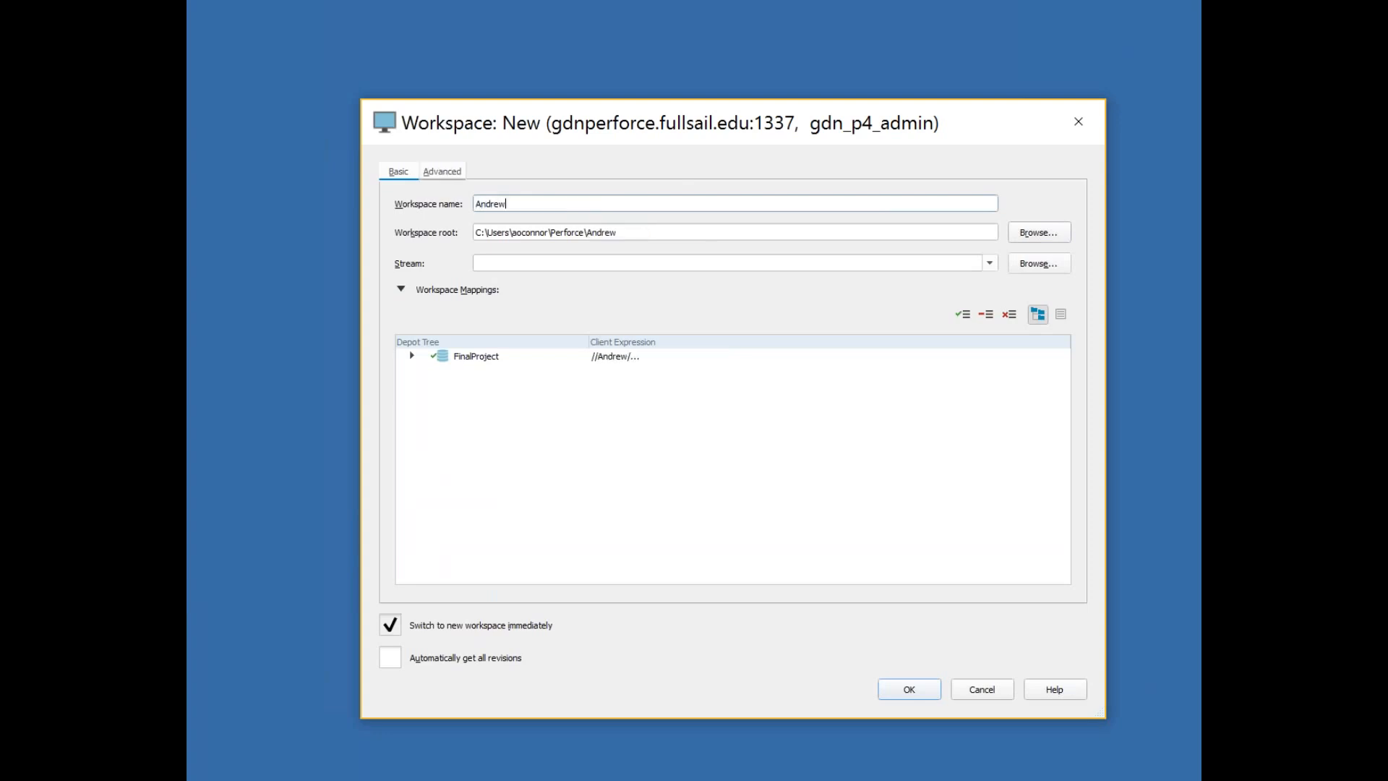
pyautogui.write('2')
pyautogui.write('aSDFasdfvsD')
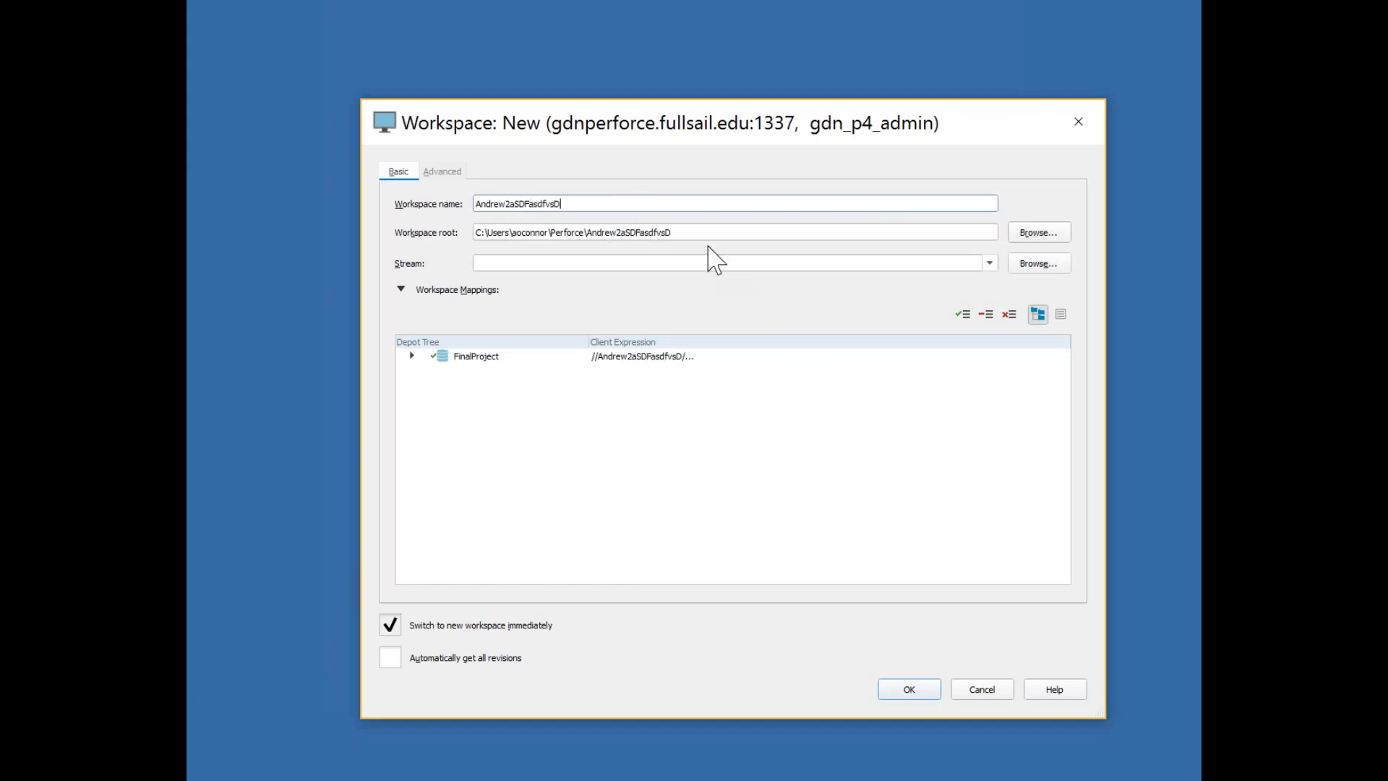
pyautogui.moveTo(598, 205); pyautogui.dragTo(511, 209)
pyautogui.press('BackSpace')
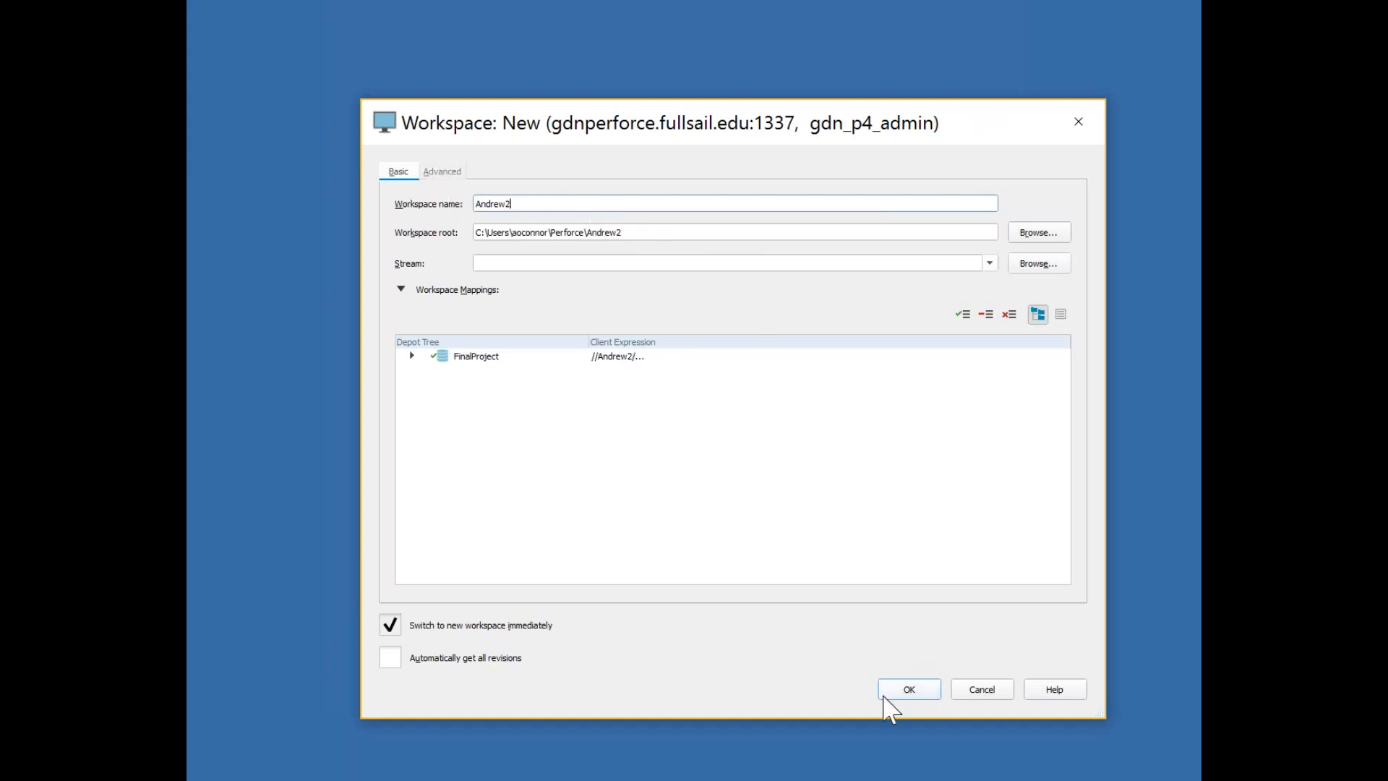
pyautogui.click(983, 690)
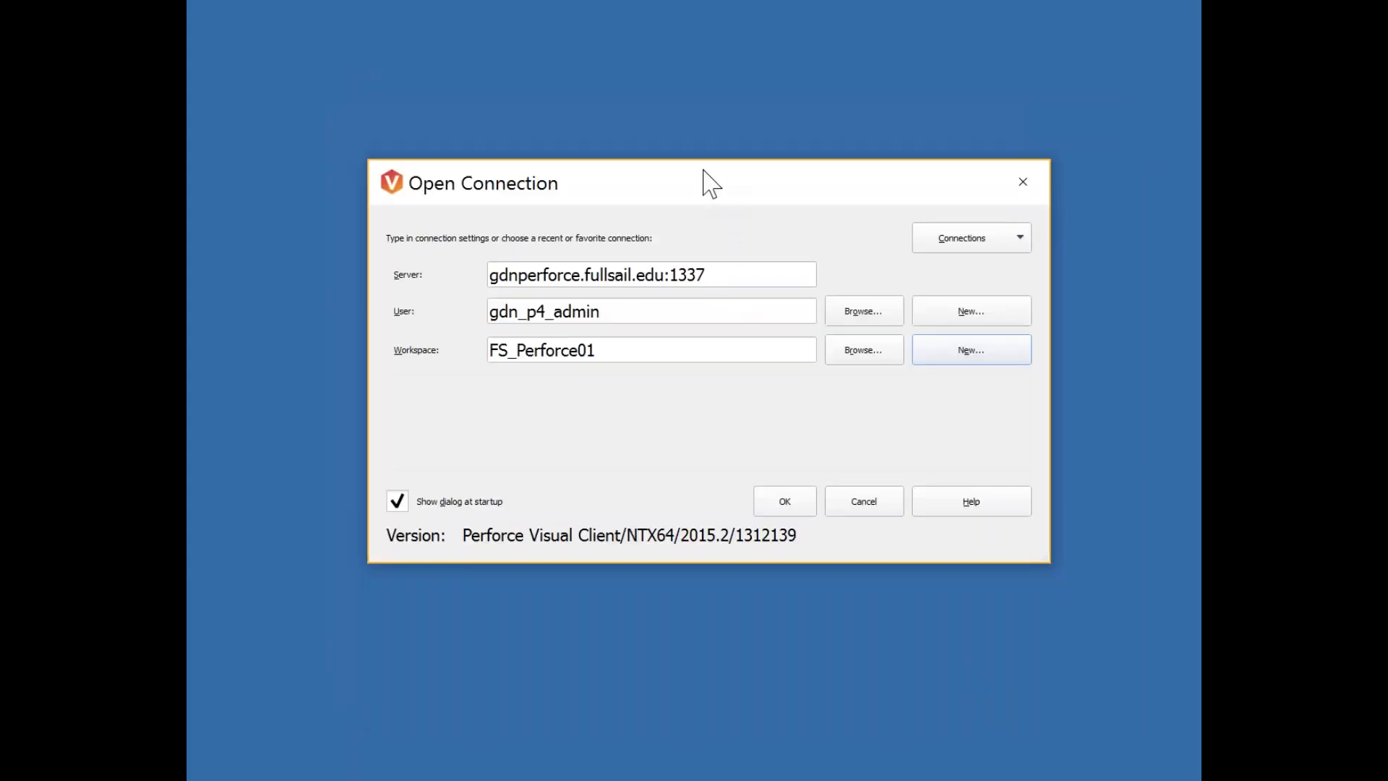
pyautogui.click(663, 340)
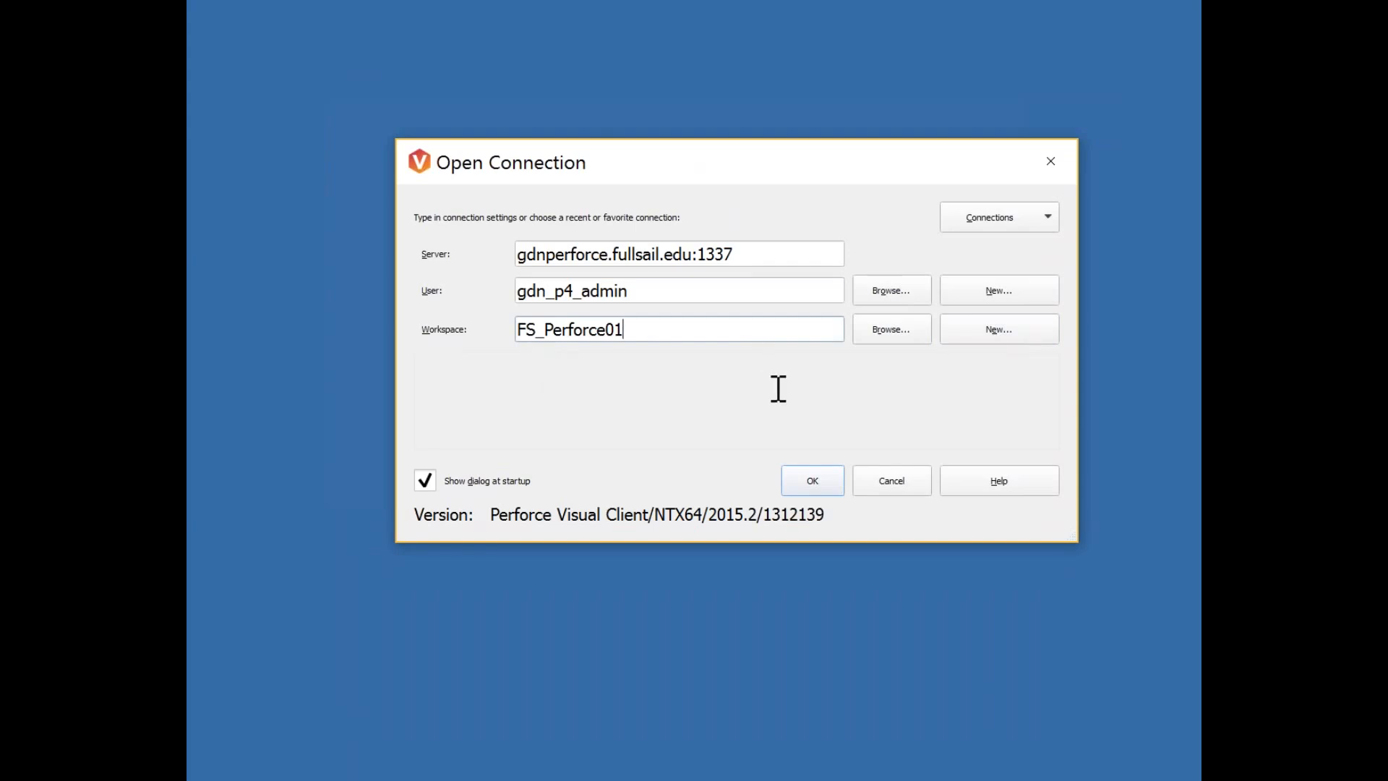
pyautogui.click(812, 481)
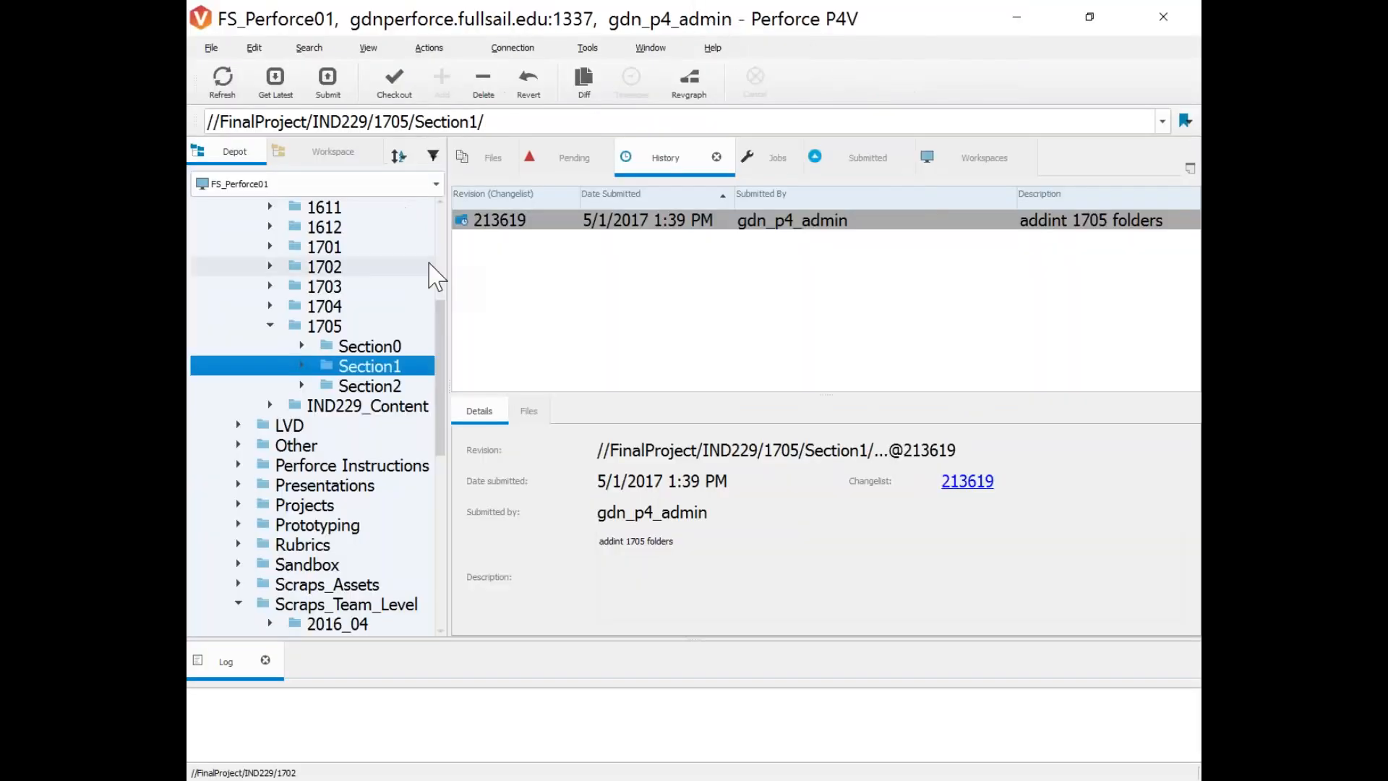
# Toggle between the Depot and Workspace trees, collapsing and re-expanding FinalProject.
pyautogui.moveTo(449, 273); pyautogui.dragTo(1186, 242)
pyautogui.scroll(5, 241, 280)
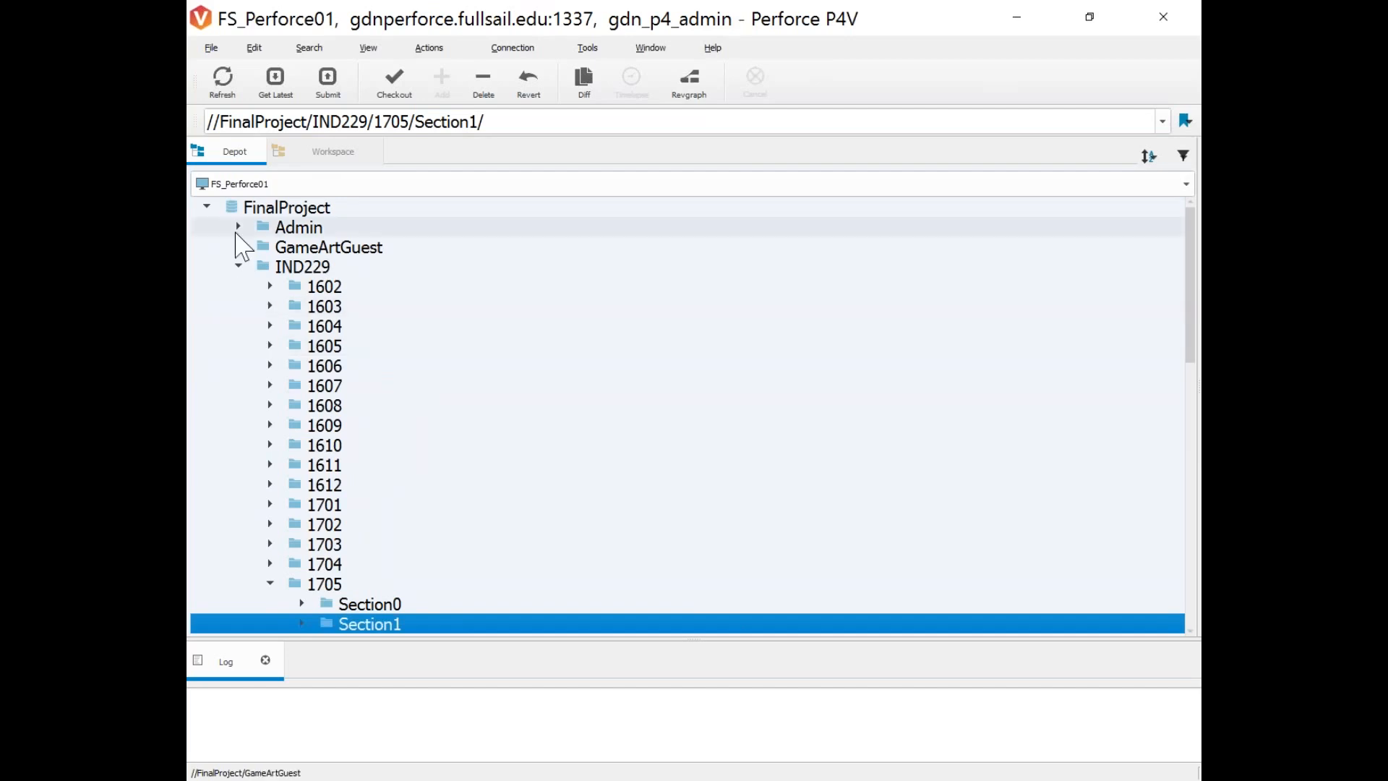
pyautogui.click(206, 208)
pyautogui.click(331, 152)
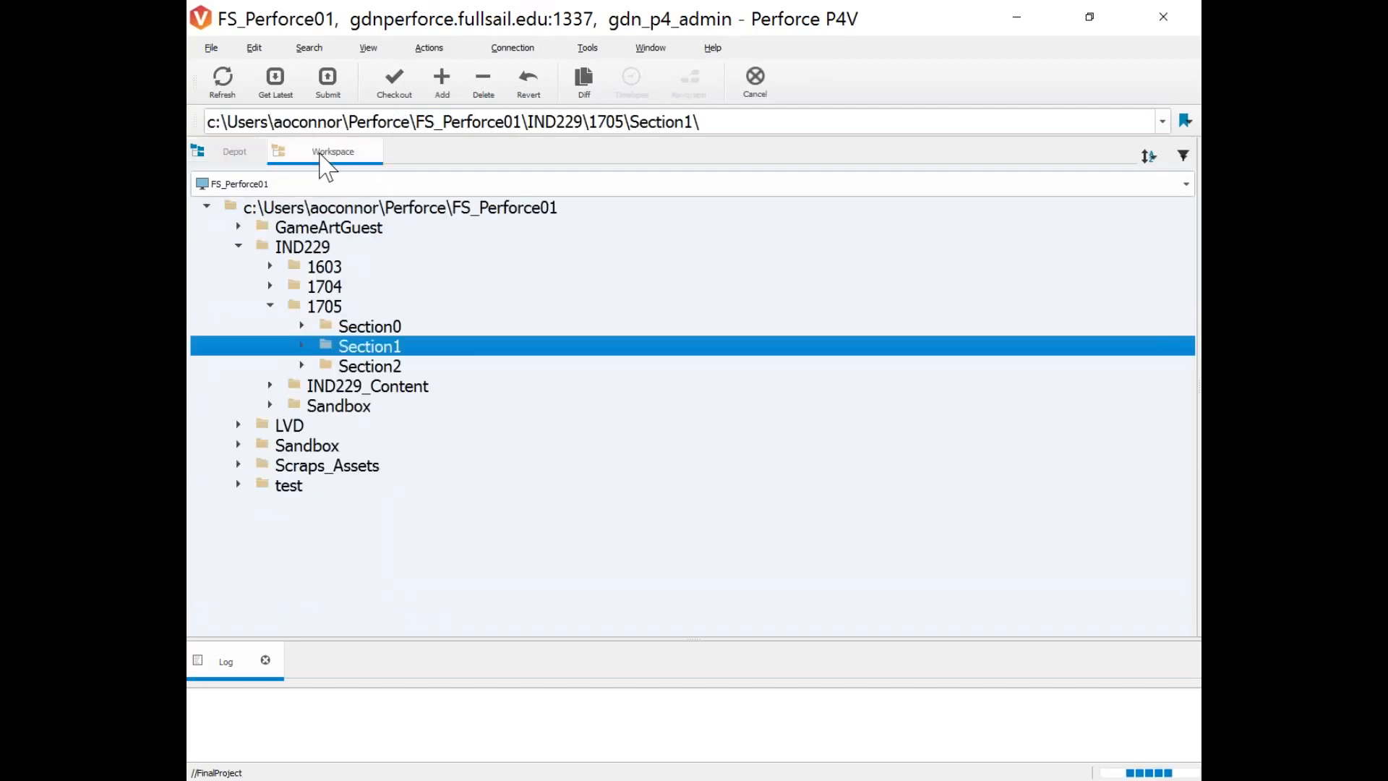
pyautogui.click(207, 204)
pyautogui.click(234, 151)
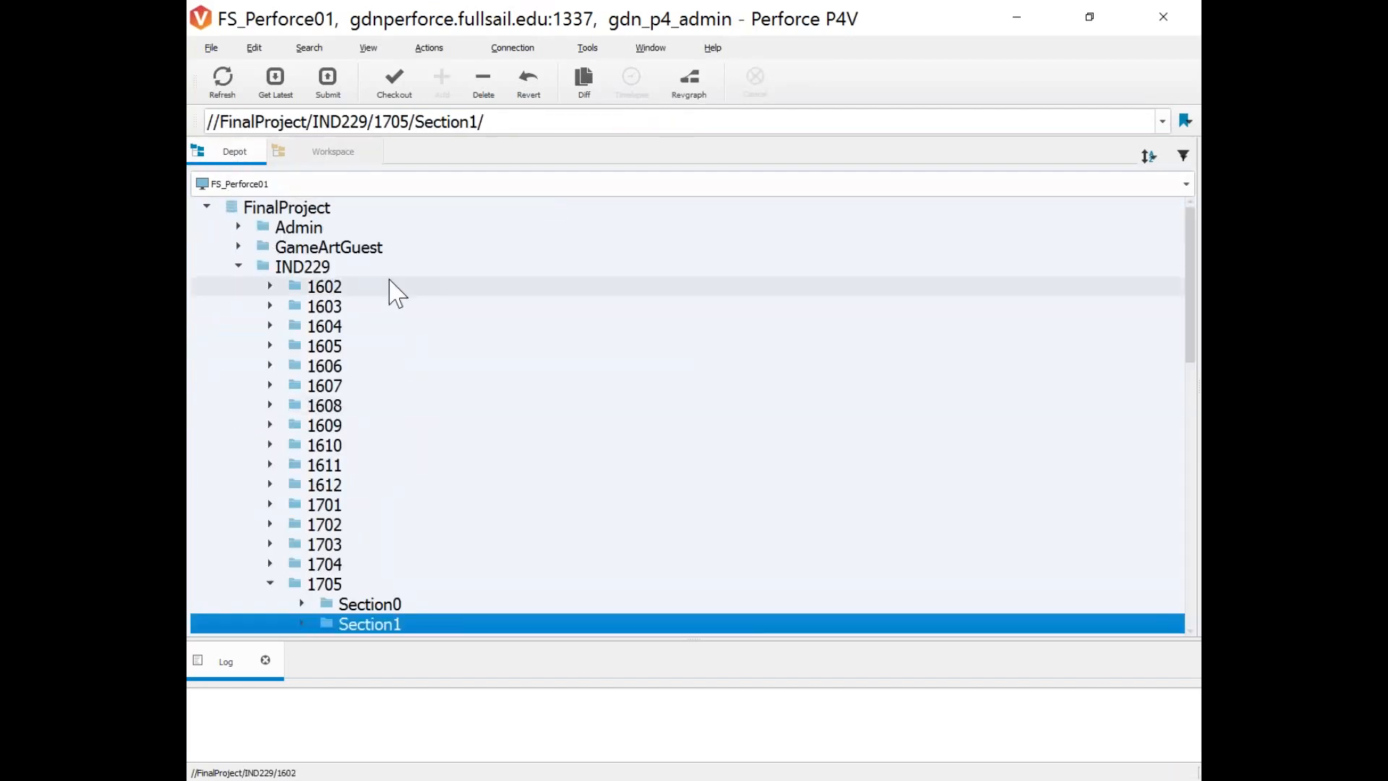
pyautogui.click(207, 209)
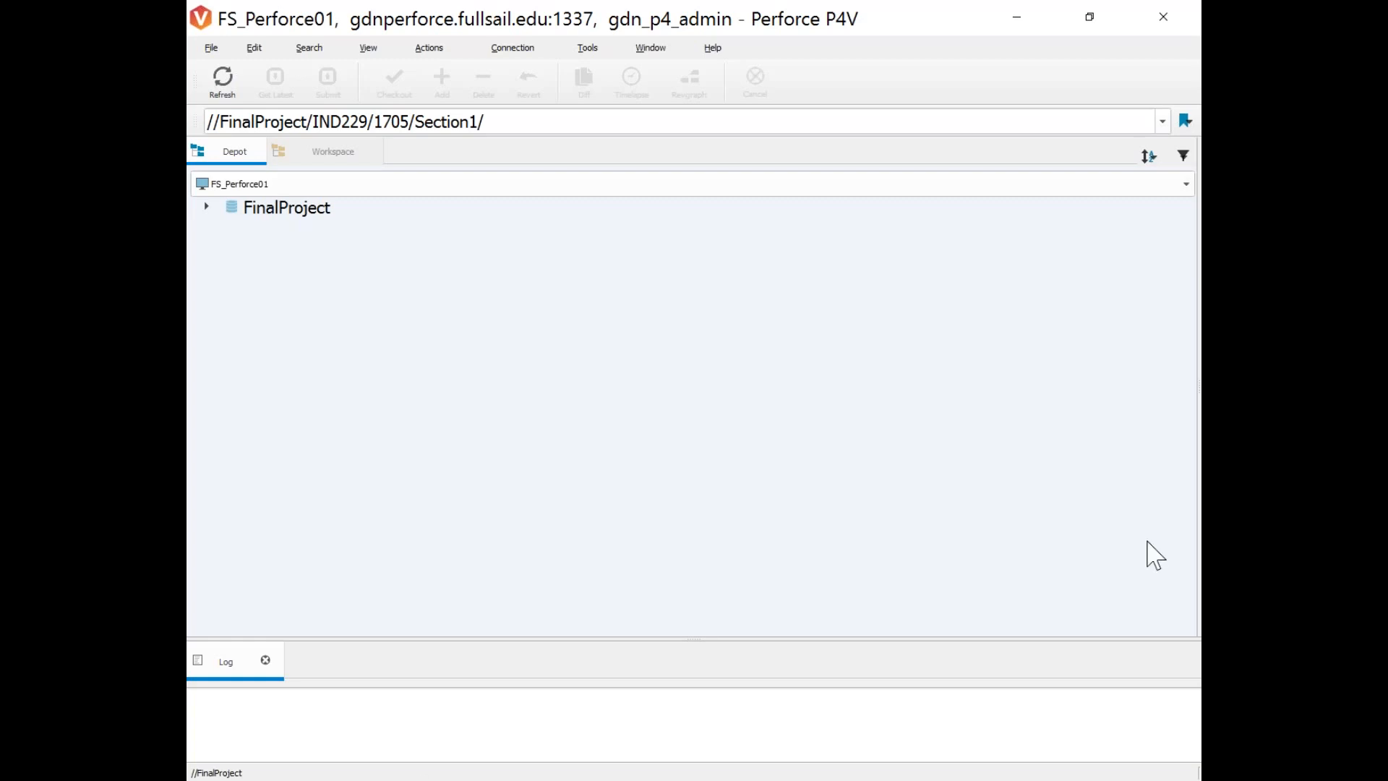
pyautogui.click(208, 207)
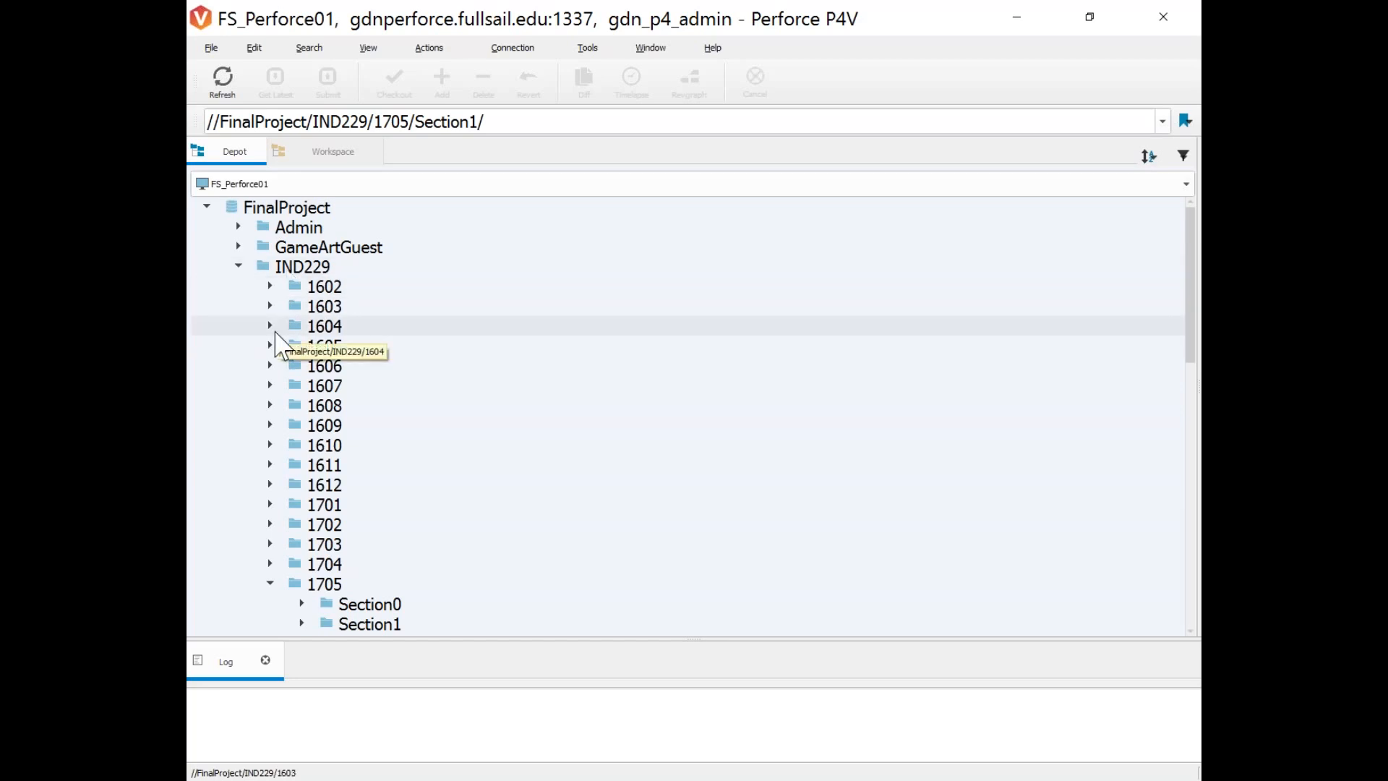
# In the Workspace tree collapse IND229, reset the root, and drag out the History pane for changelist 213619.
pyautogui.click(331, 155)
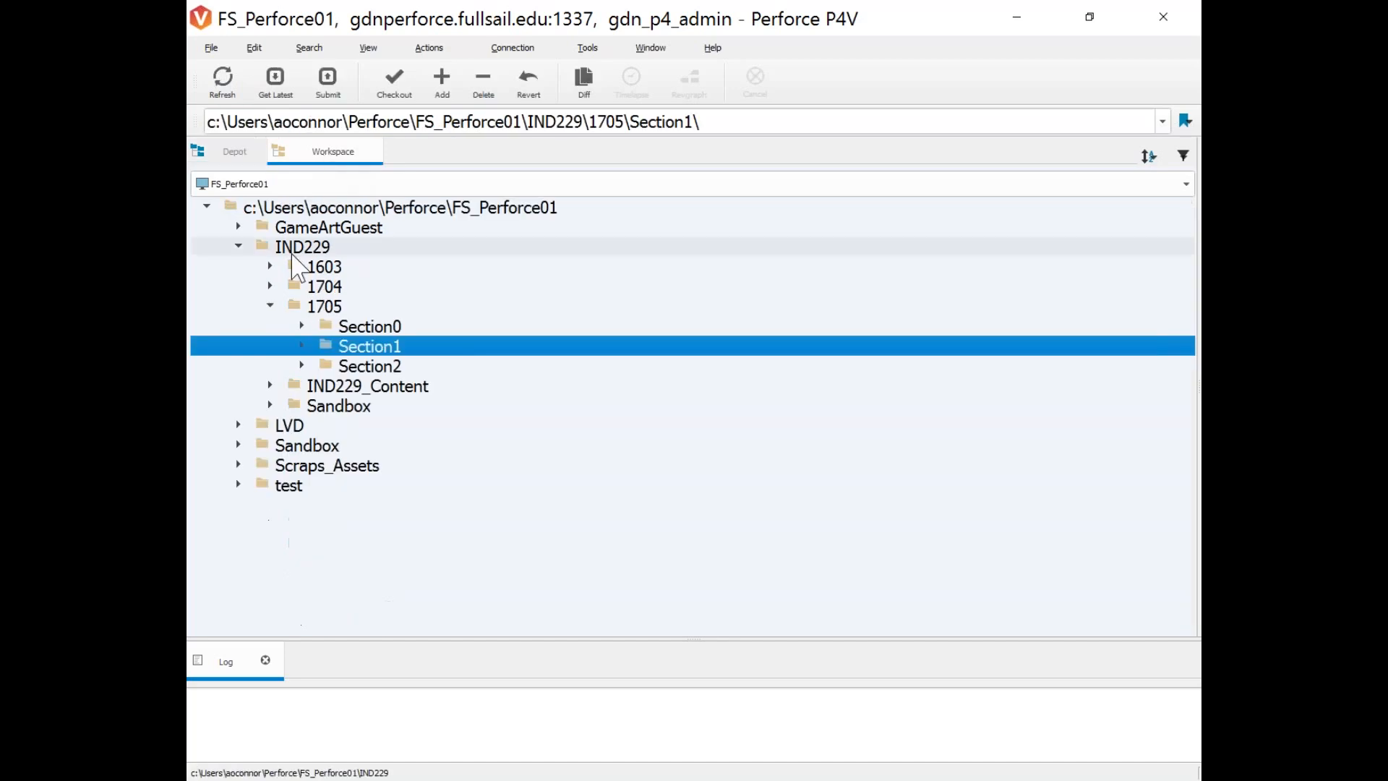
pyautogui.click(239, 246)
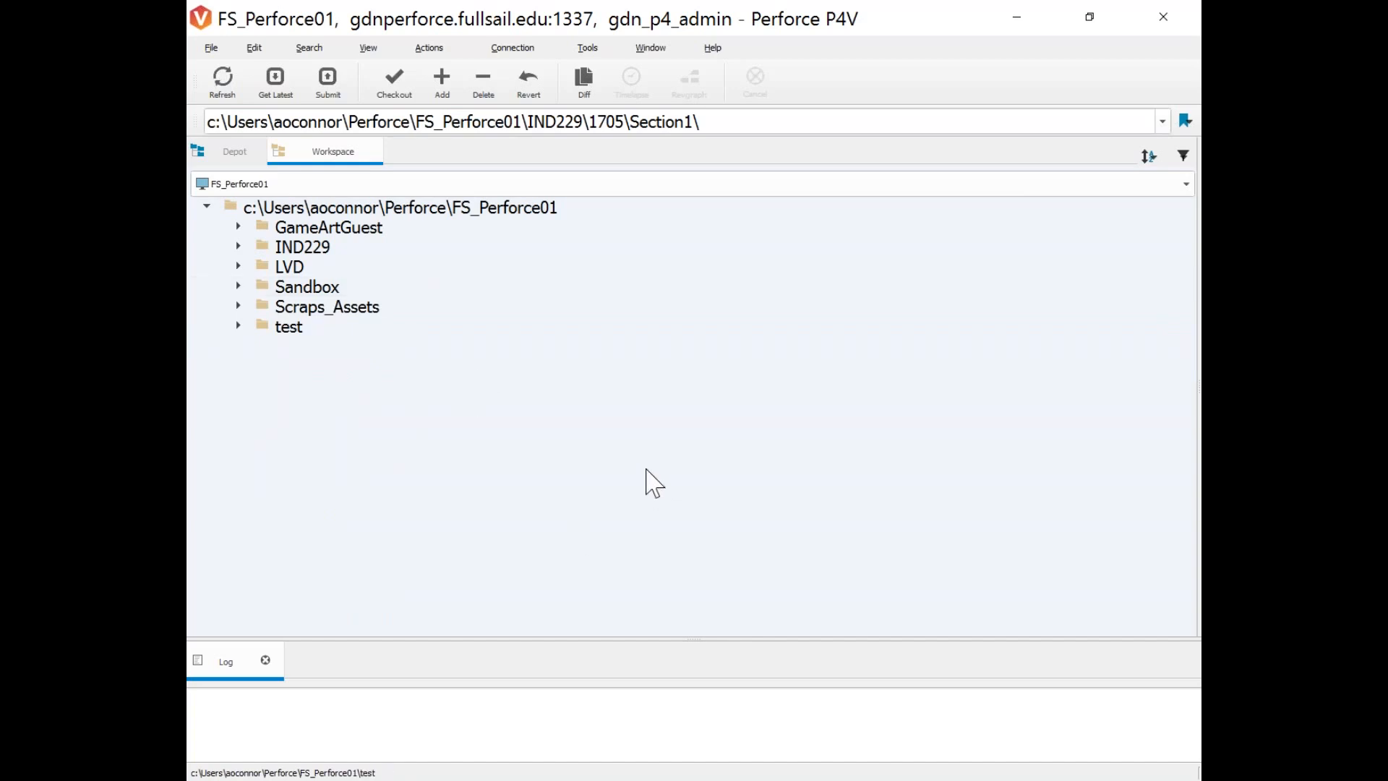
pyautogui.click(207, 208)
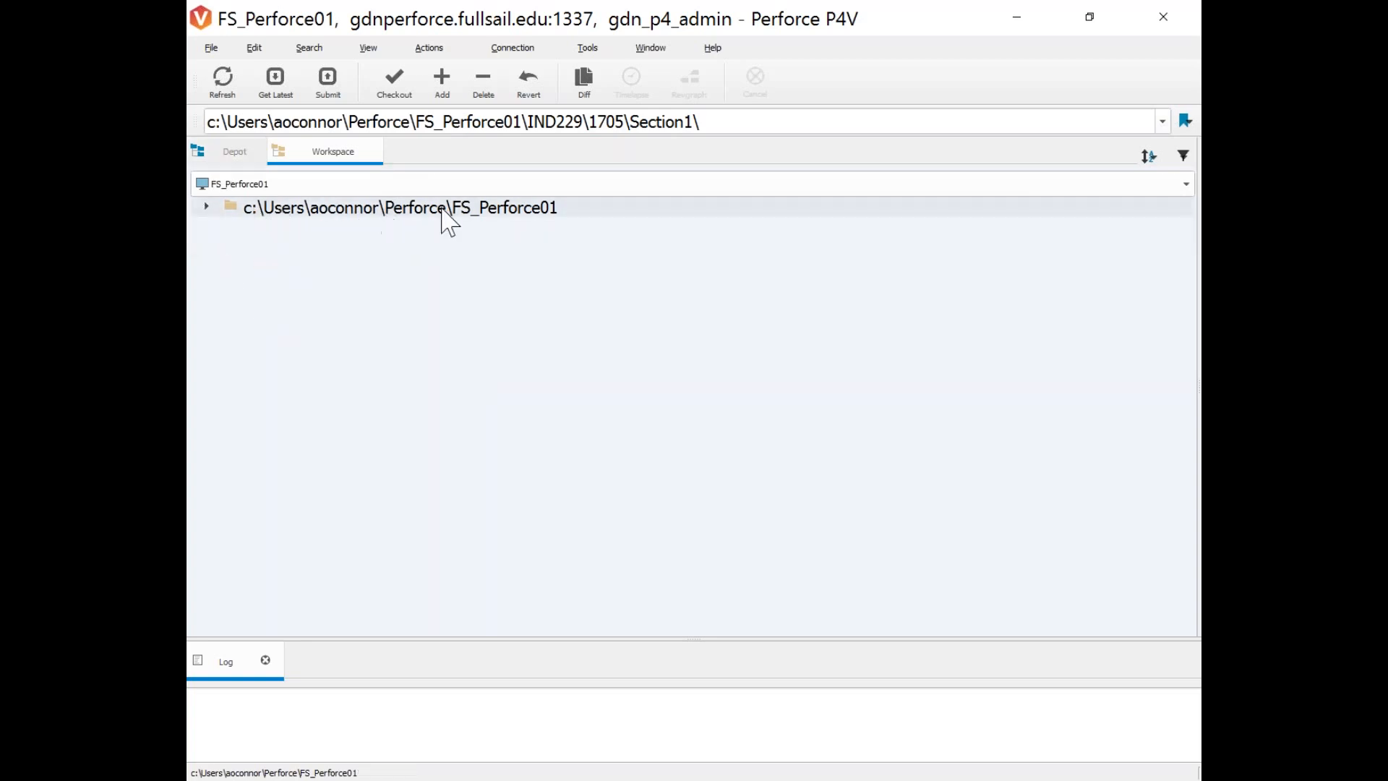
pyautogui.click(207, 209)
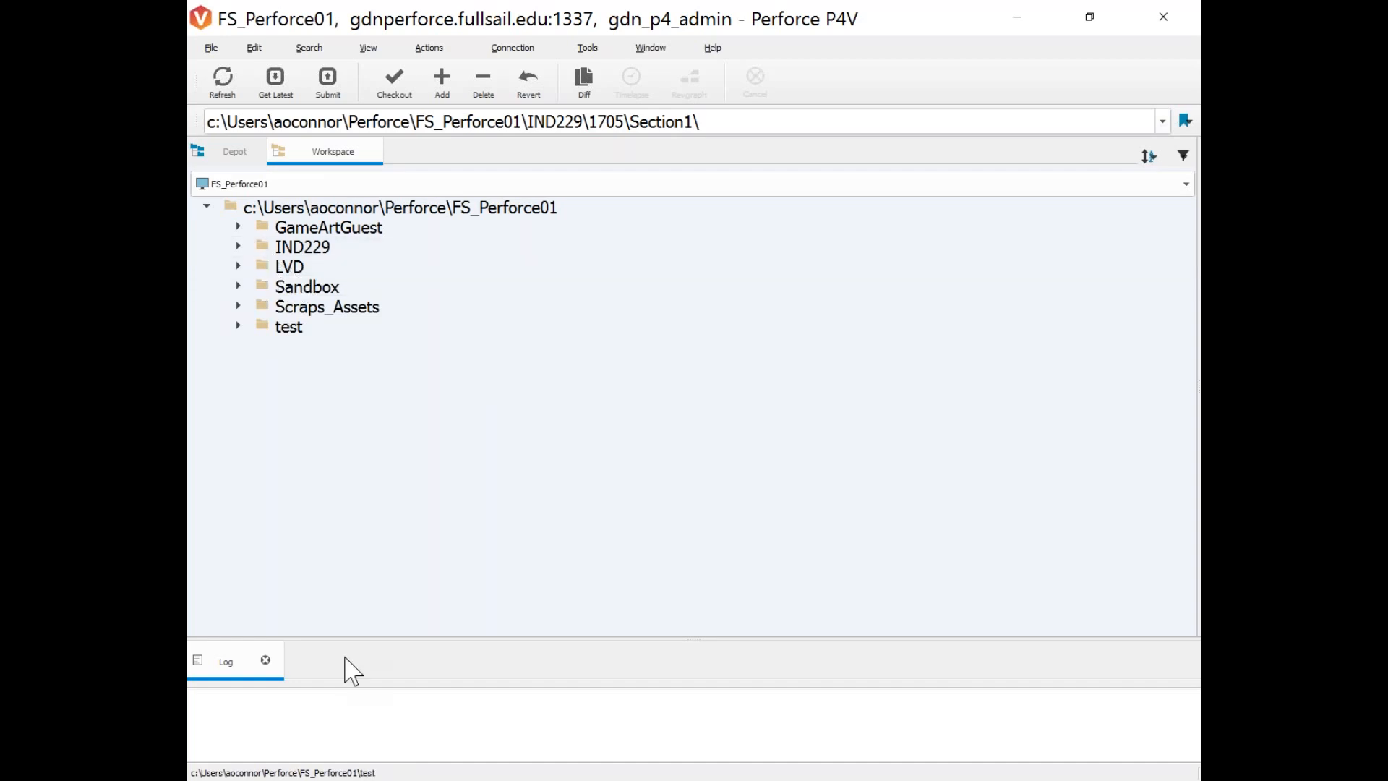
pyautogui.moveTo(322, 780)
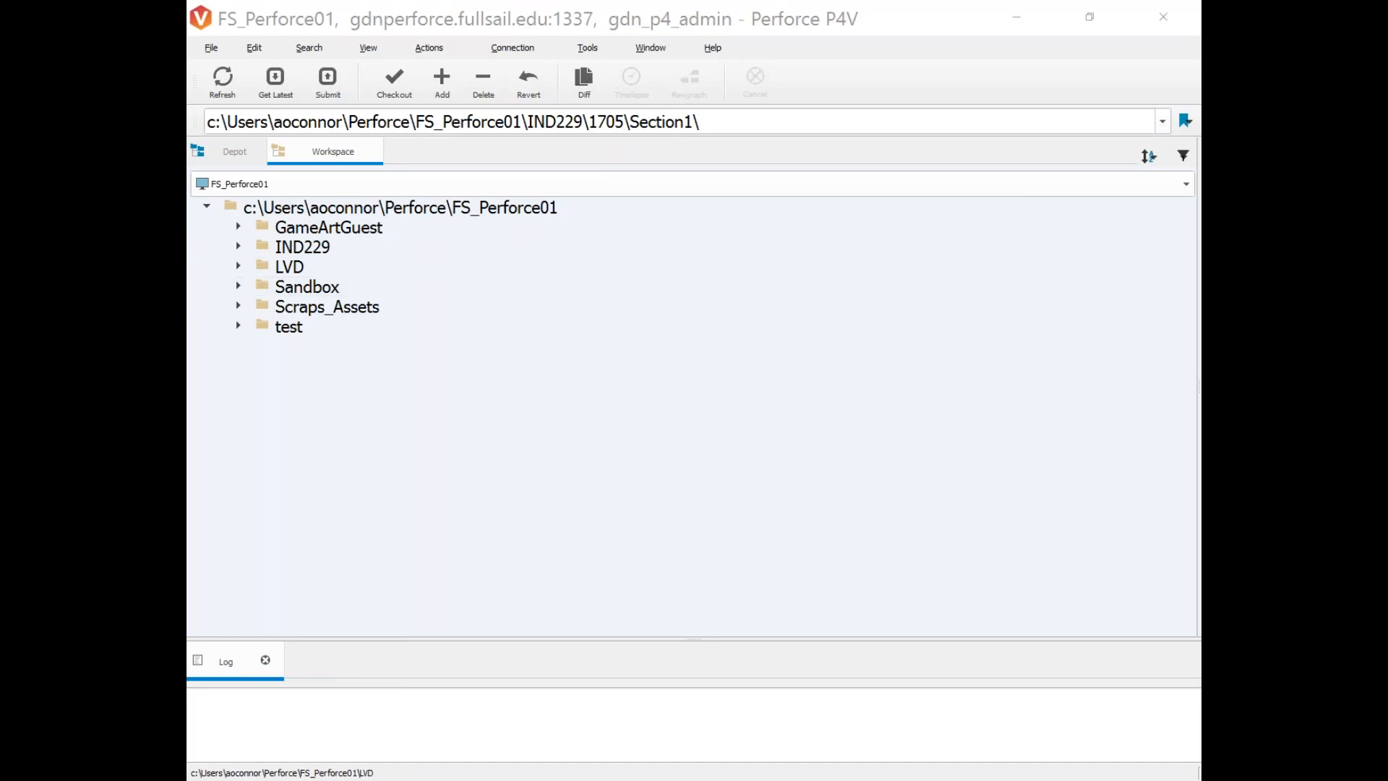
pyautogui.moveTo(1198, 221); pyautogui.dragTo(488, 303)
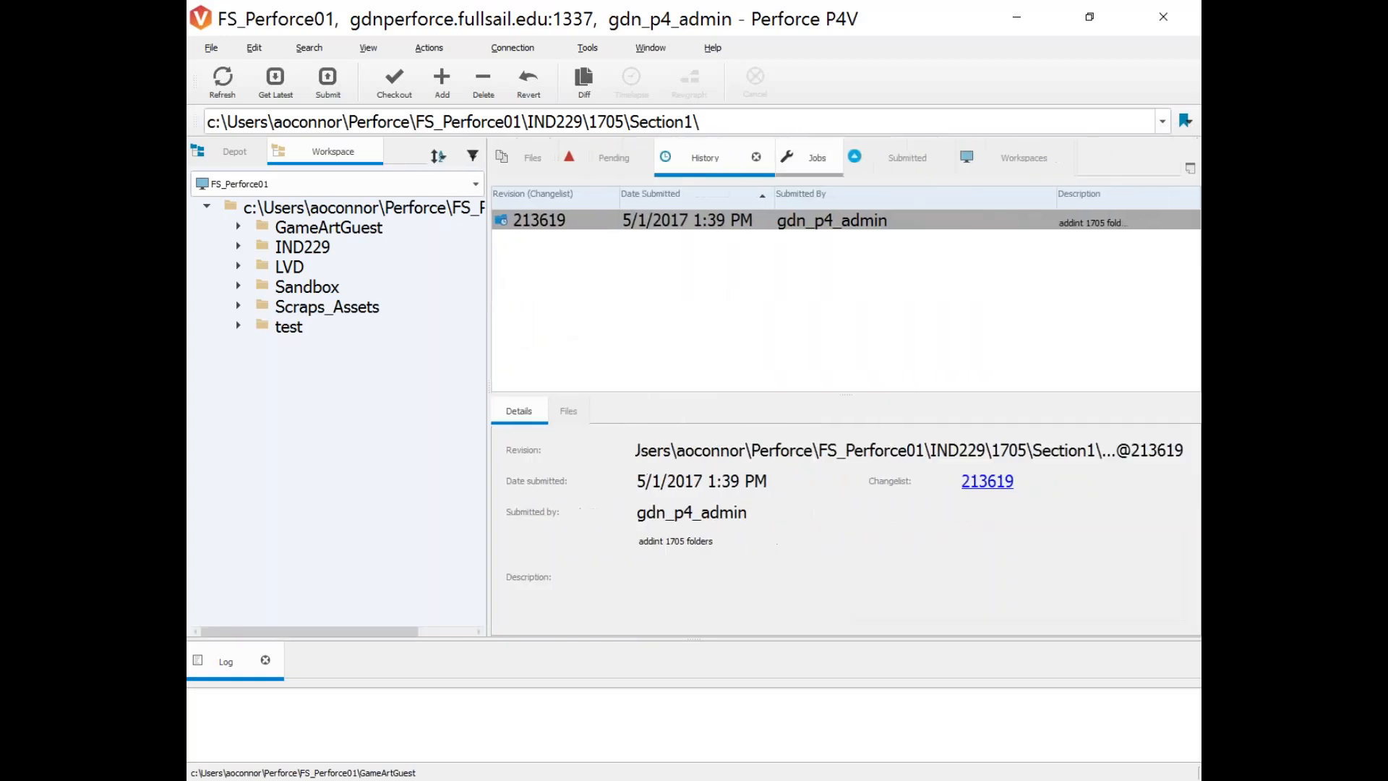
# Clear the User and Workspace filters on the Pending tab, return to History, and open the View menu.
pyautogui.click(592, 166)
pyautogui.click(1084, 237)
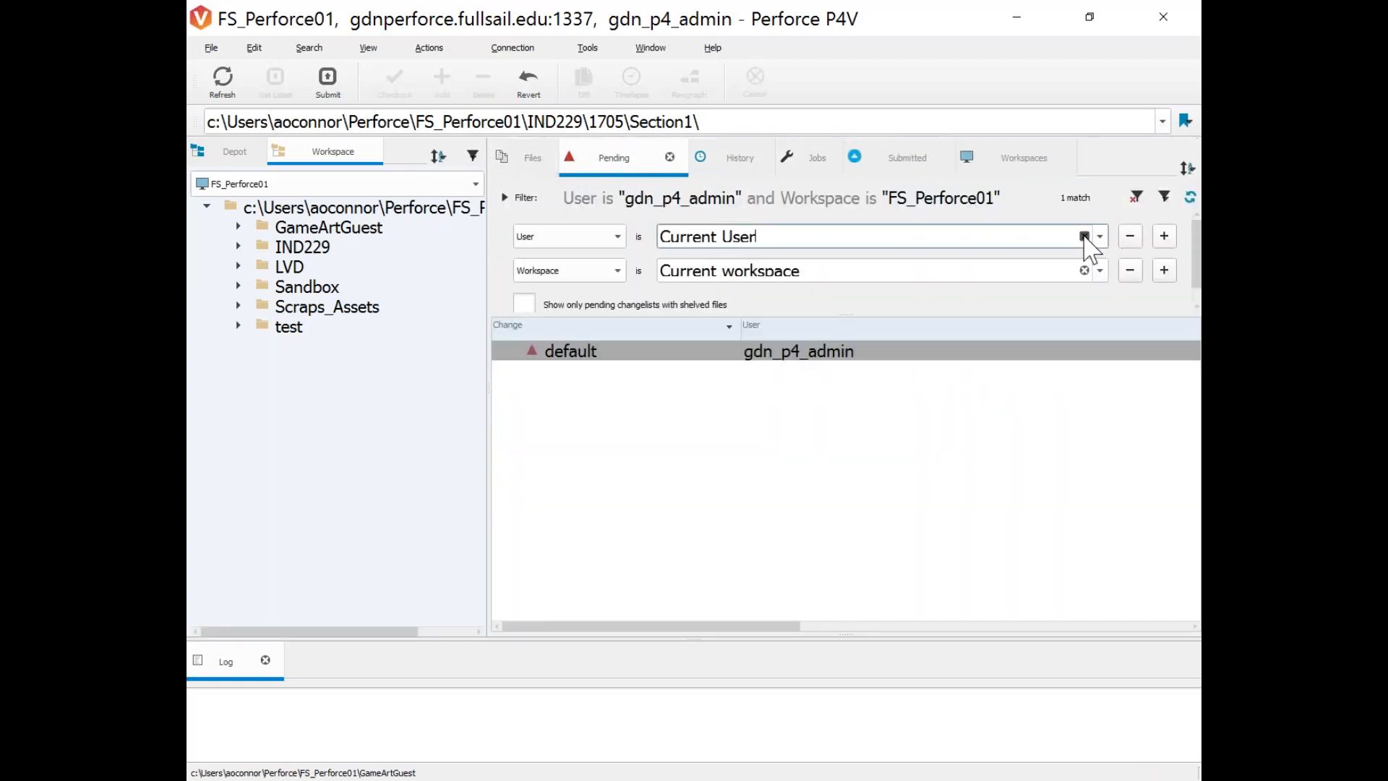
pyautogui.click(1085, 270)
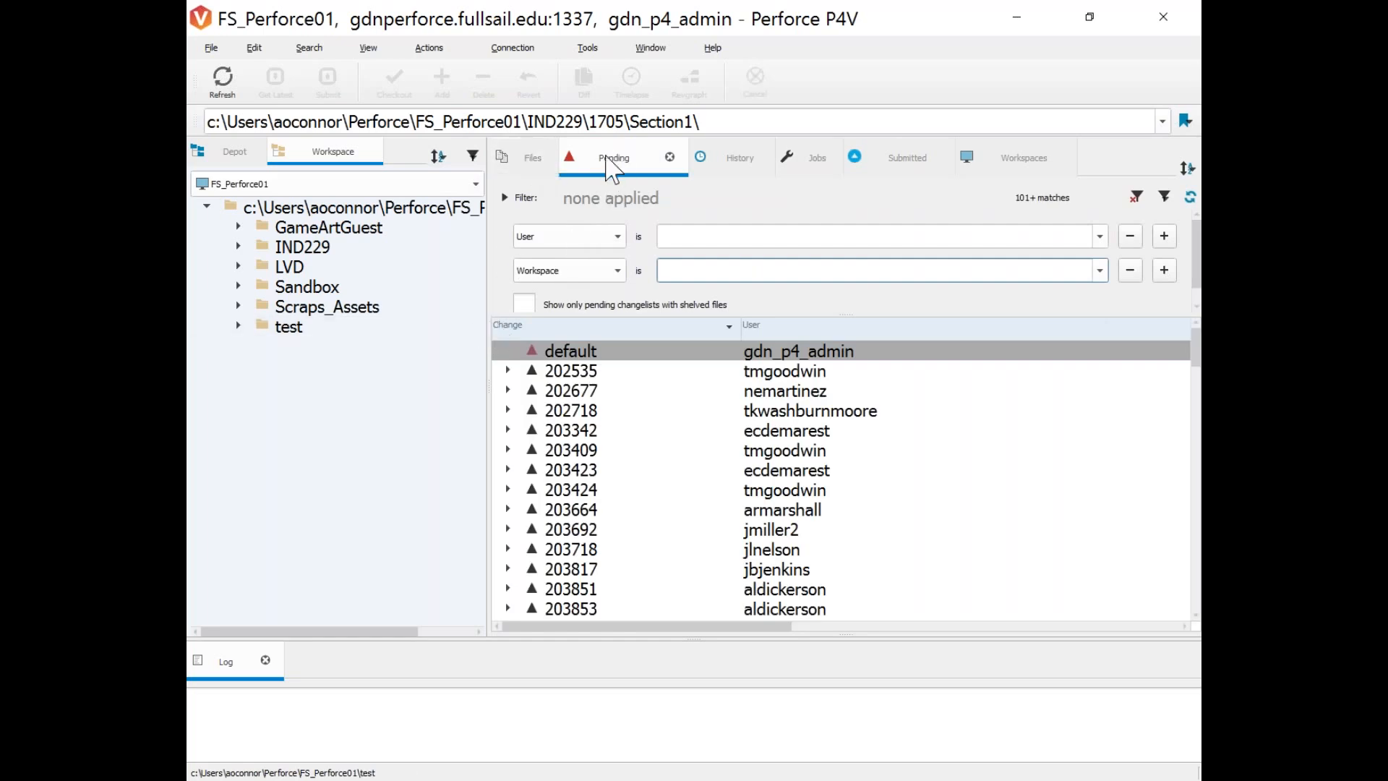
pyautogui.click(739, 172)
pyautogui.click(654, 167)
pyautogui.click(694, 167)
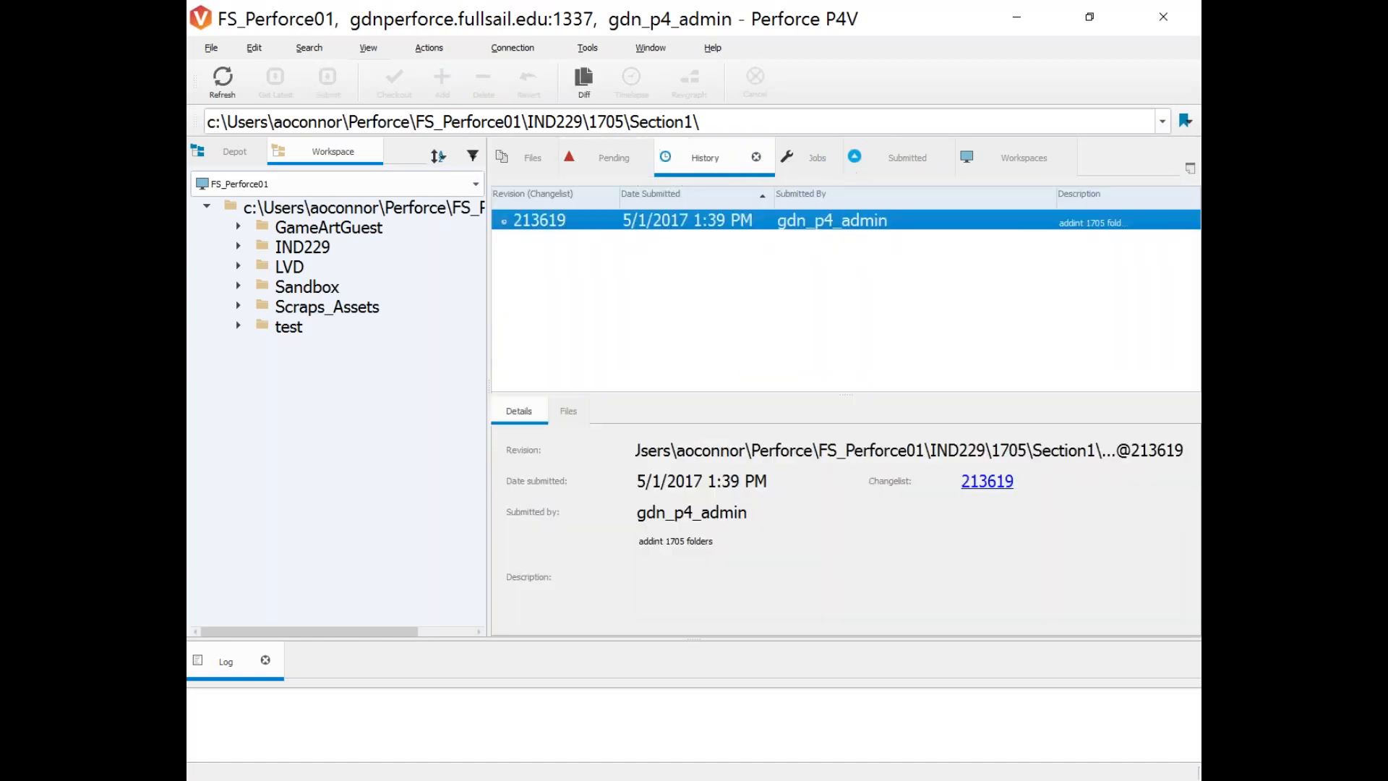
pyautogui.click(369, 47)
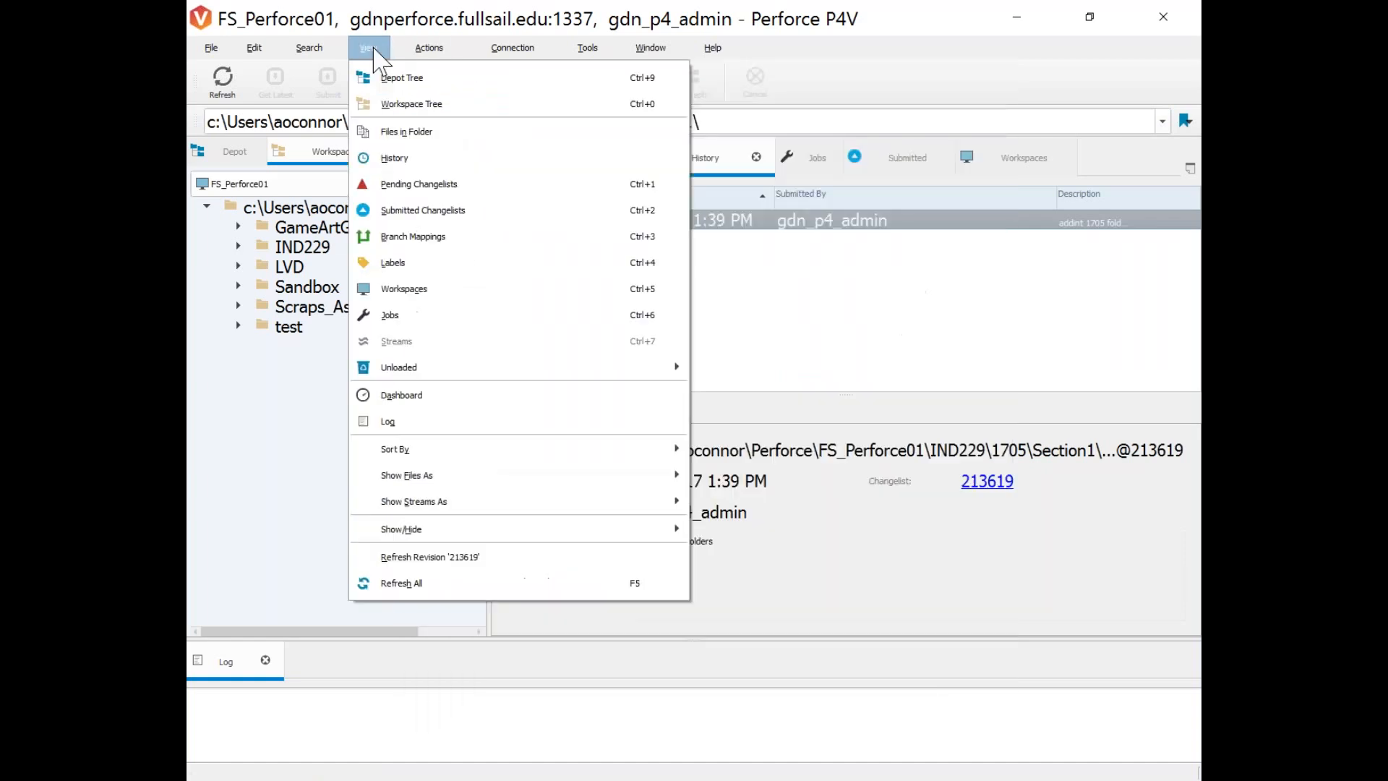
# Close the History and Pending tabs, then reopen Pending Changelists from the View menu.
pyautogui.click(756, 157)
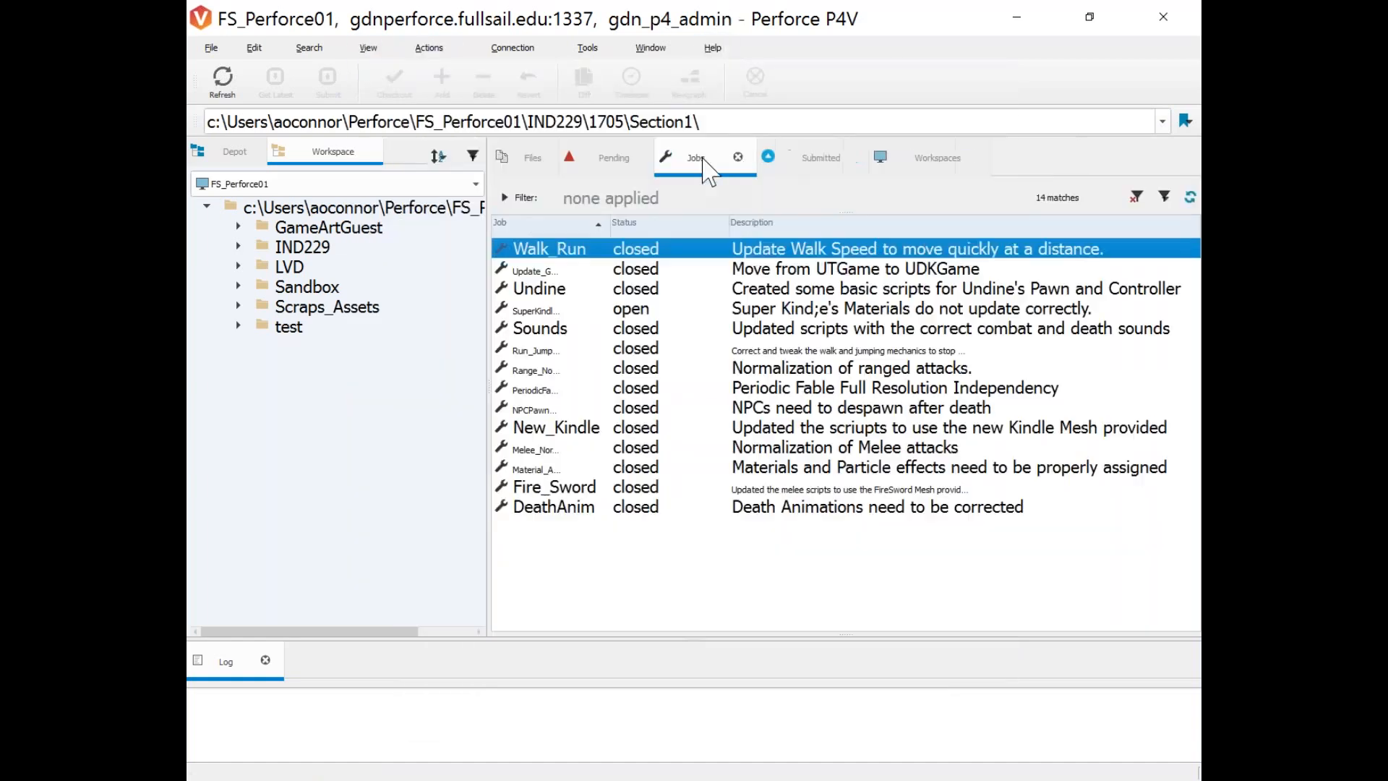
pyautogui.click(649, 167)
pyautogui.click(670, 158)
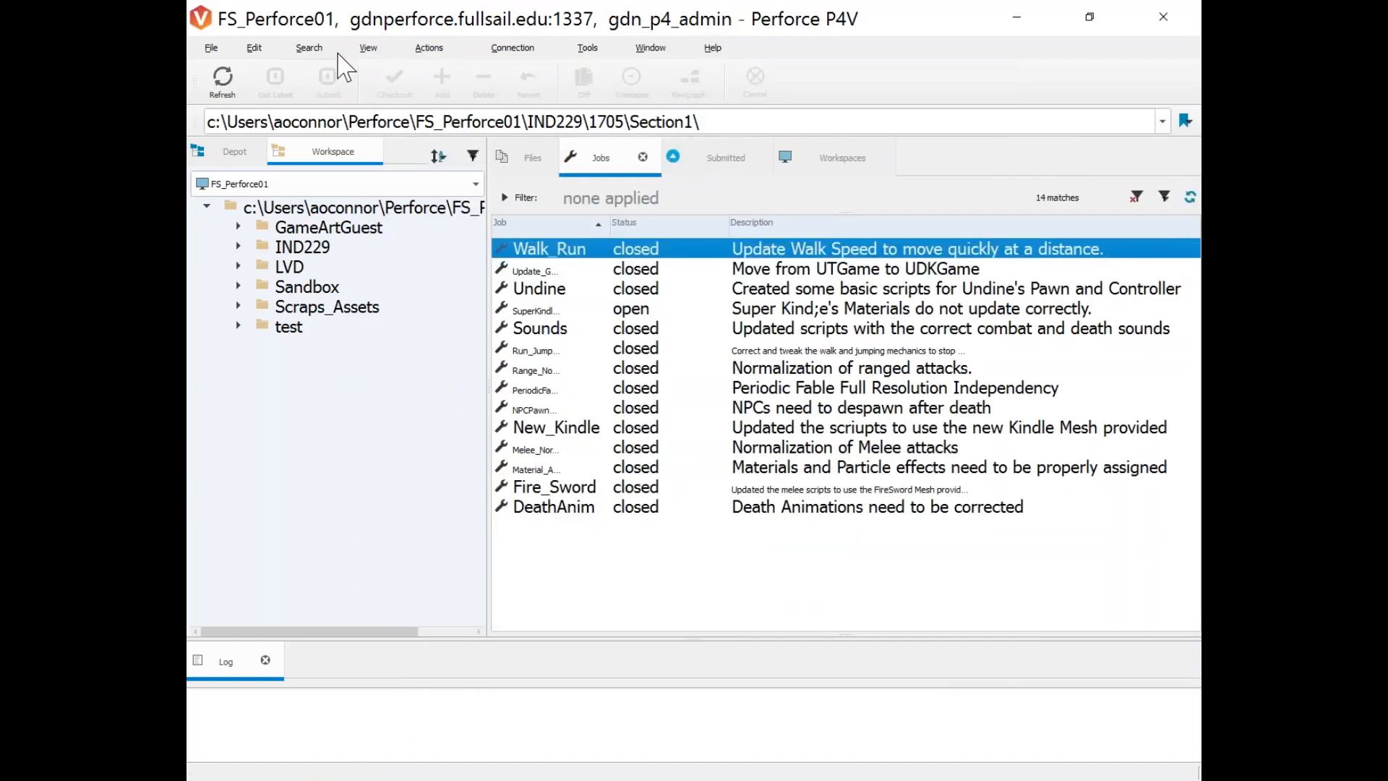
pyautogui.click(369, 49)
pyautogui.click(418, 184)
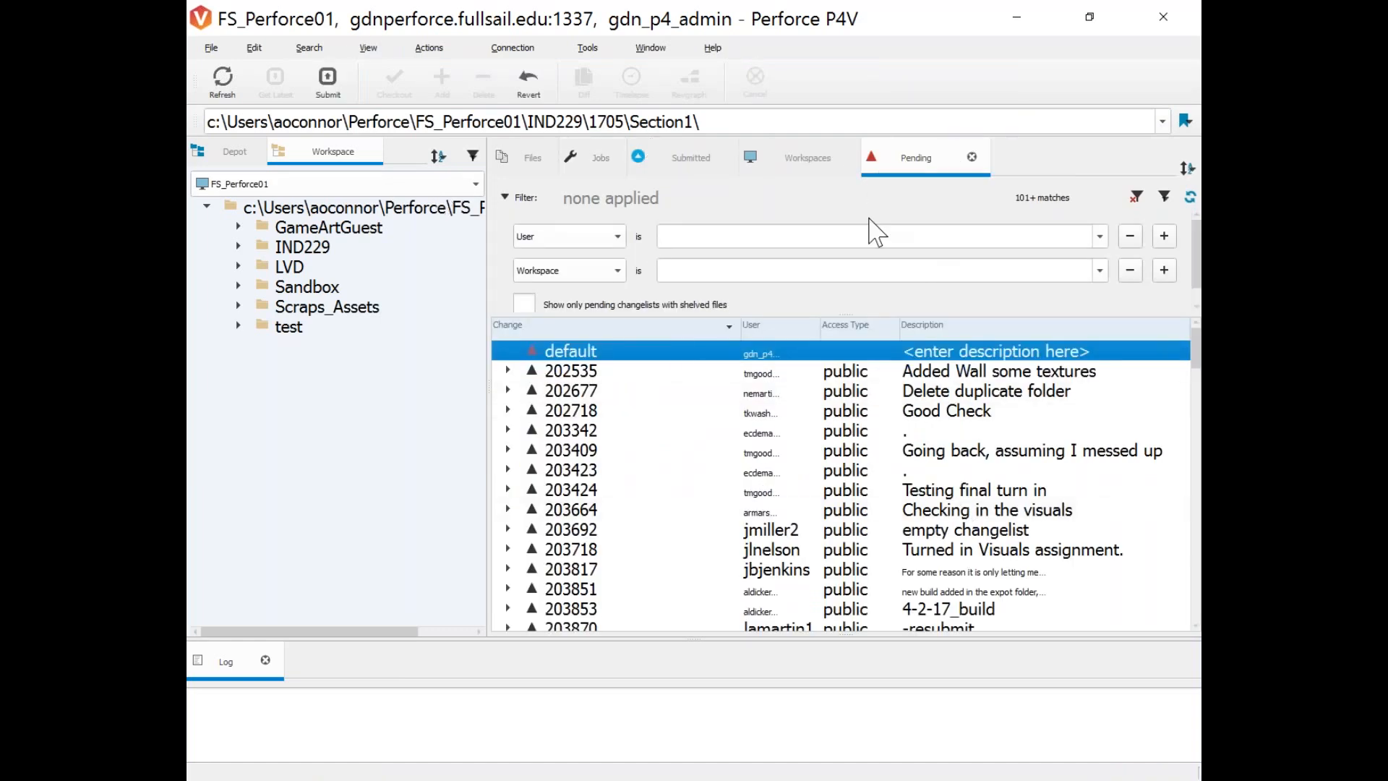
pyautogui.scroll(-4, 681, 412)
pyautogui.scroll(4, 686, 456)
pyautogui.scroll(-1, 685, 460)
pyautogui.scroll(1, 784, 436)
# Filter pending changelists to Current User and Current workspace, select default, then switch the tree to Depot.
pyautogui.click(1099, 237)
pyautogui.click(940, 279)
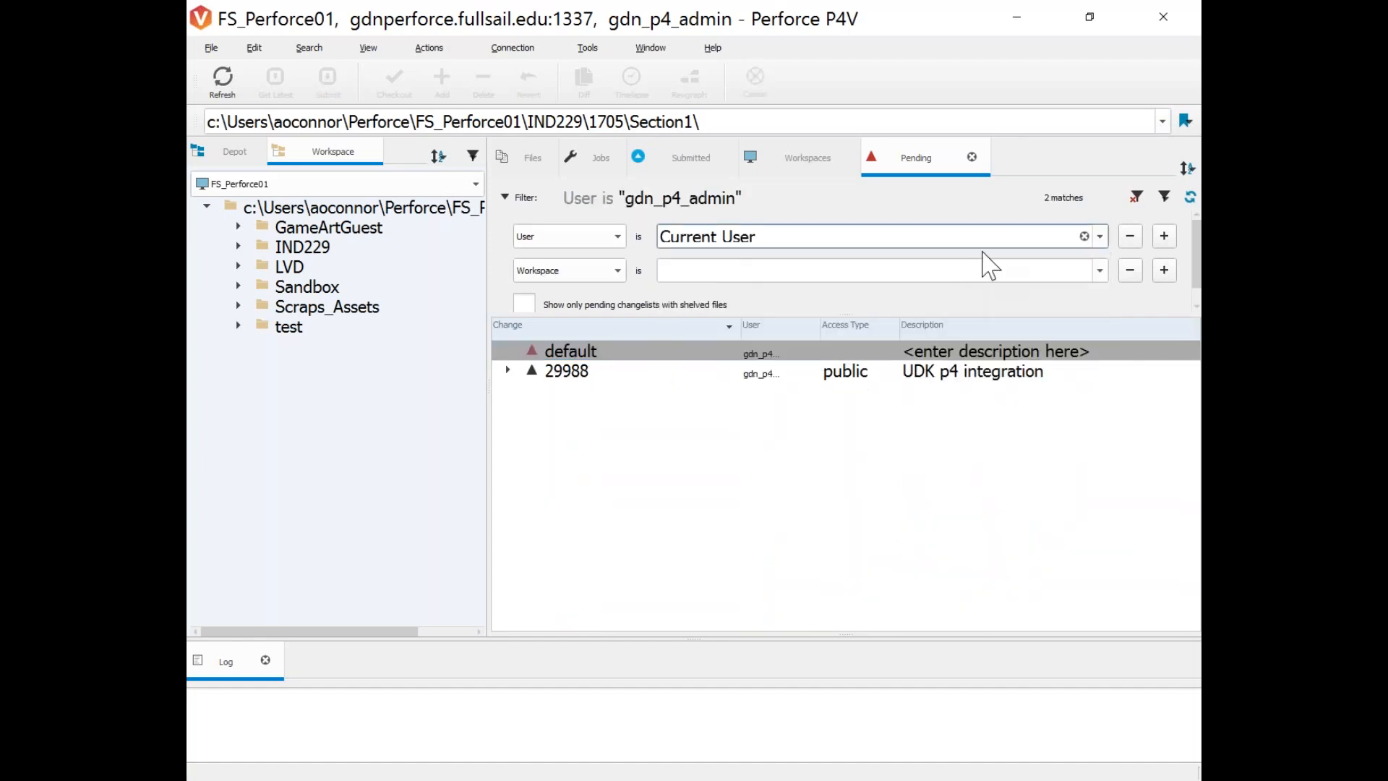
pyautogui.click(1100, 270)
pyautogui.click(730, 311)
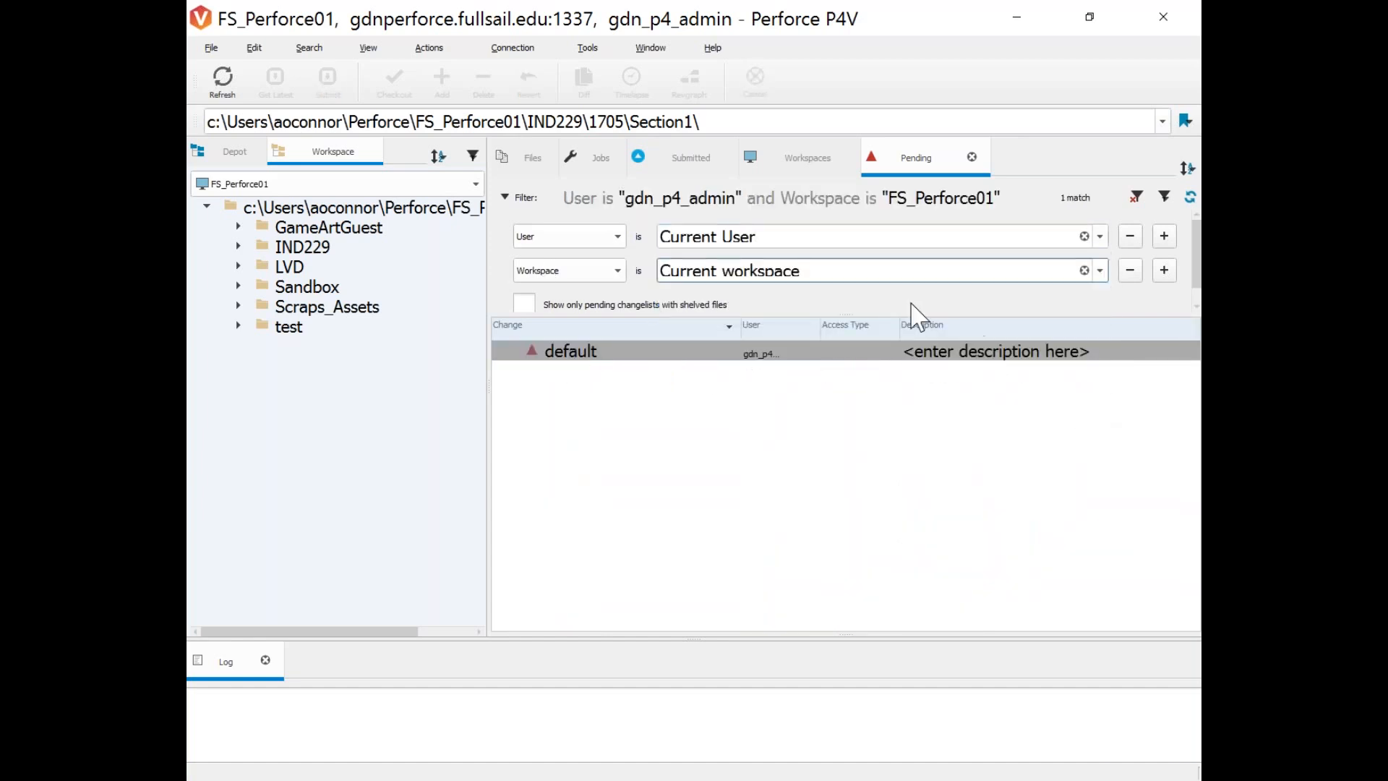
pyautogui.click(706, 466)
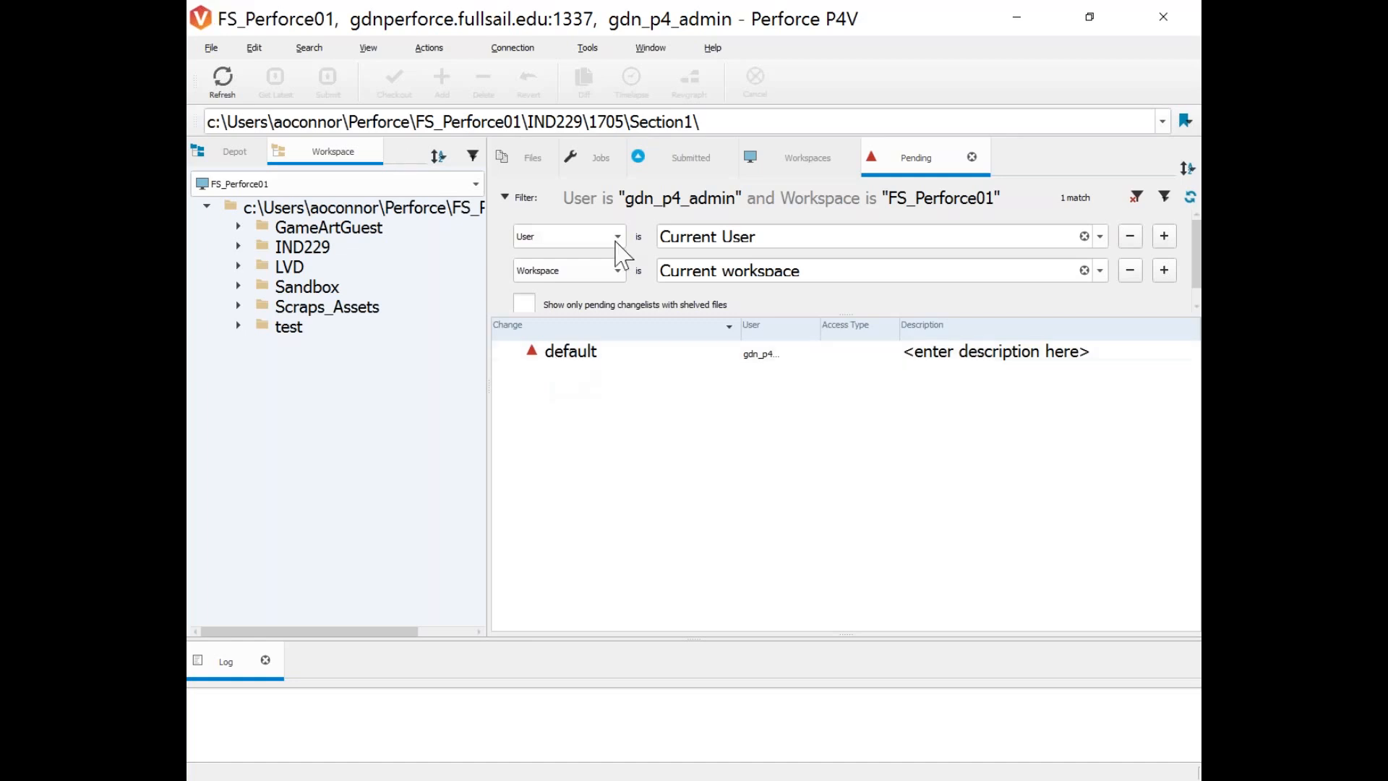
pyautogui.click(562, 361)
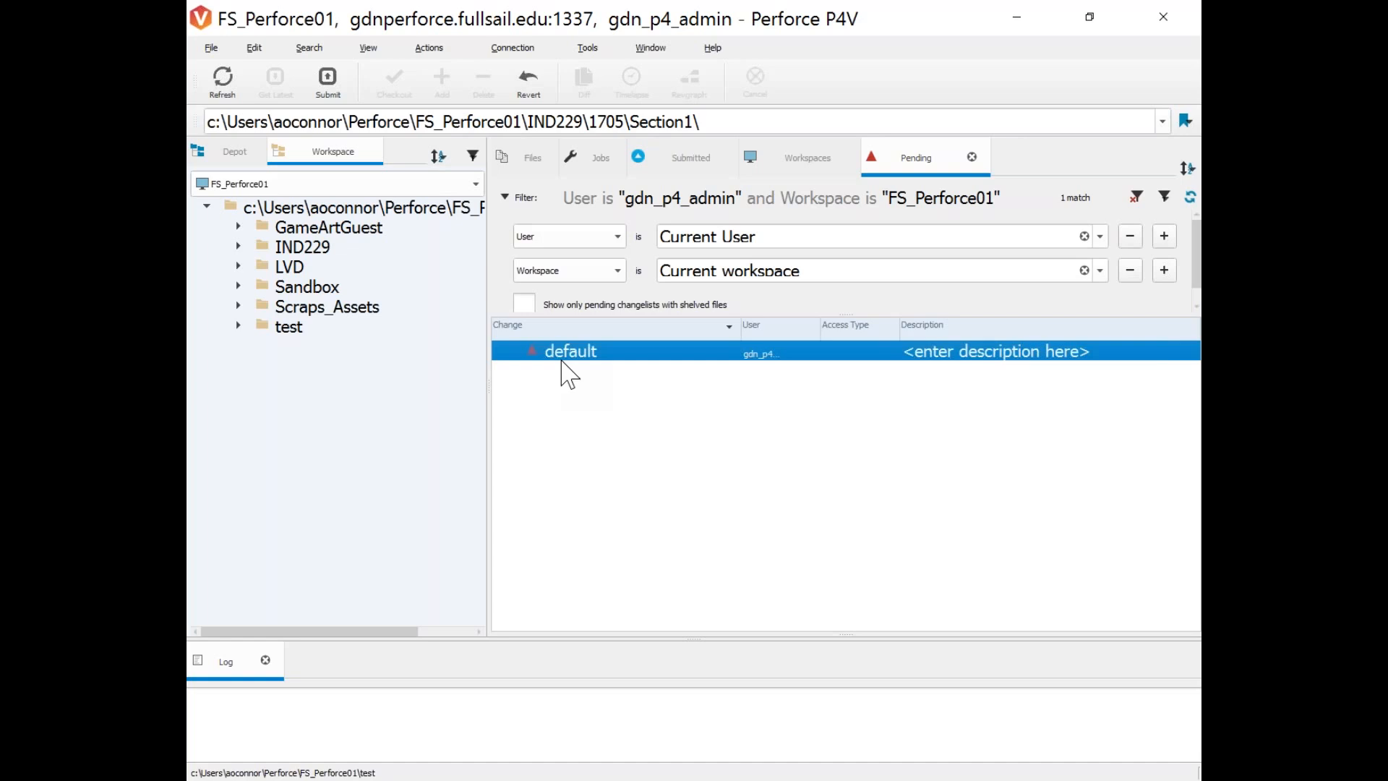
pyautogui.moveTo(487, 356); pyautogui.dragTo(790, 405)
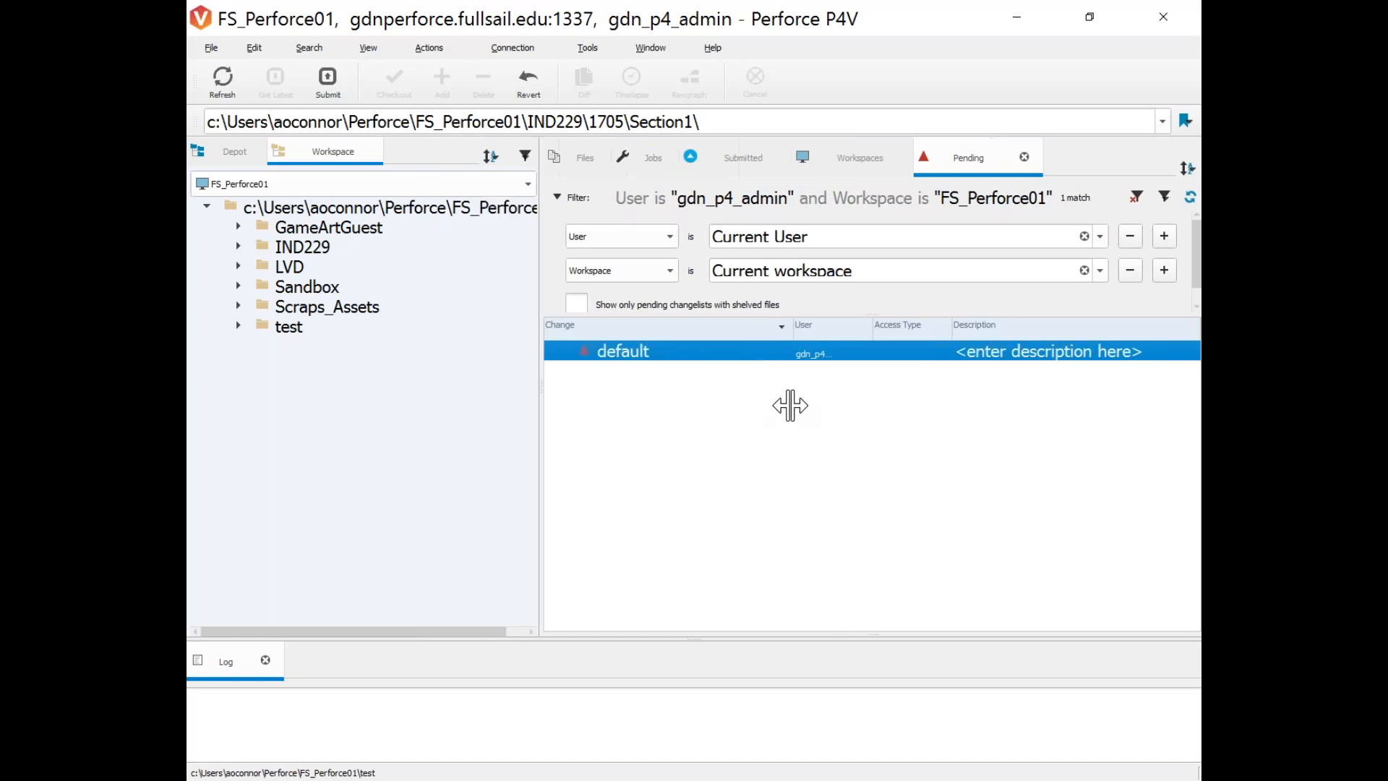
pyautogui.click(231, 152)
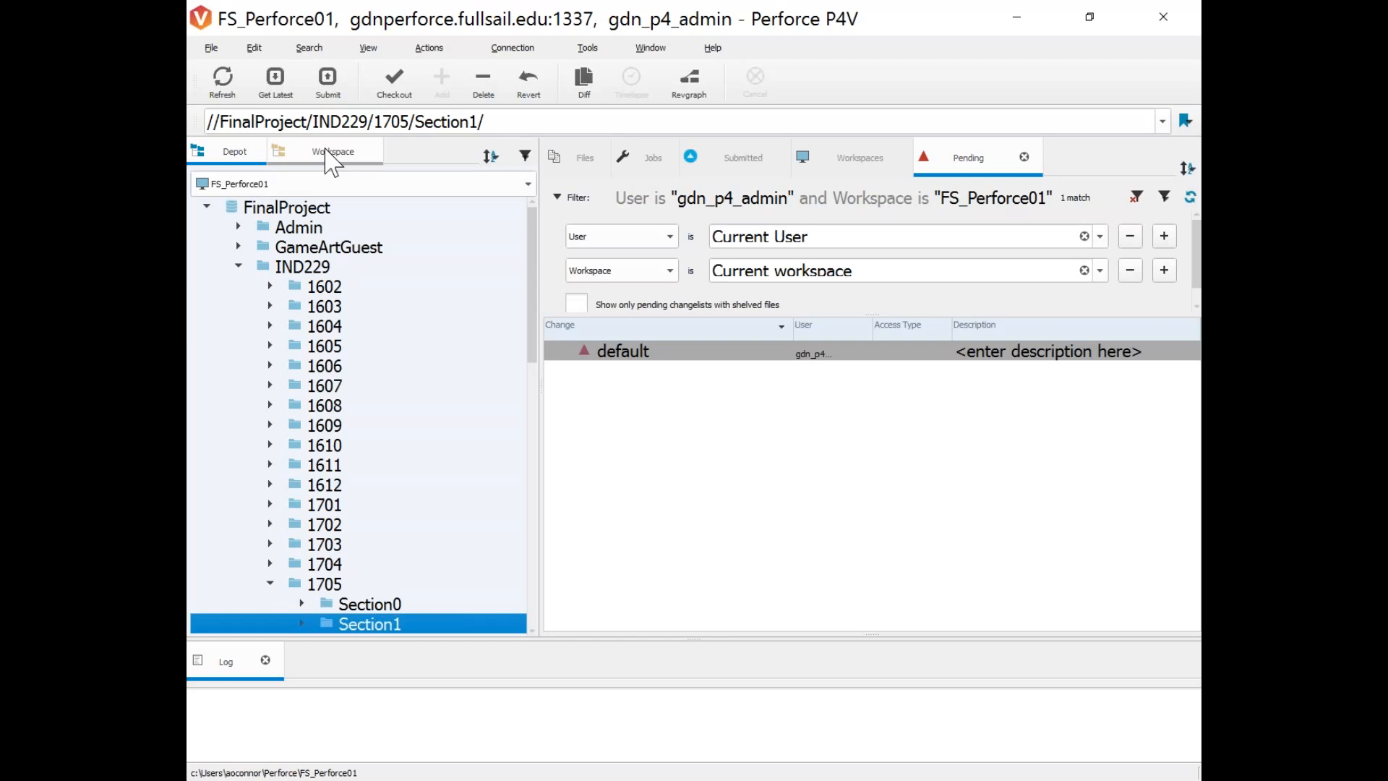
# Widen the depot tree and drill down into IND229/1705/Section0.
pyautogui.moveTo(541, 387); pyautogui.dragTo(1018, 417)
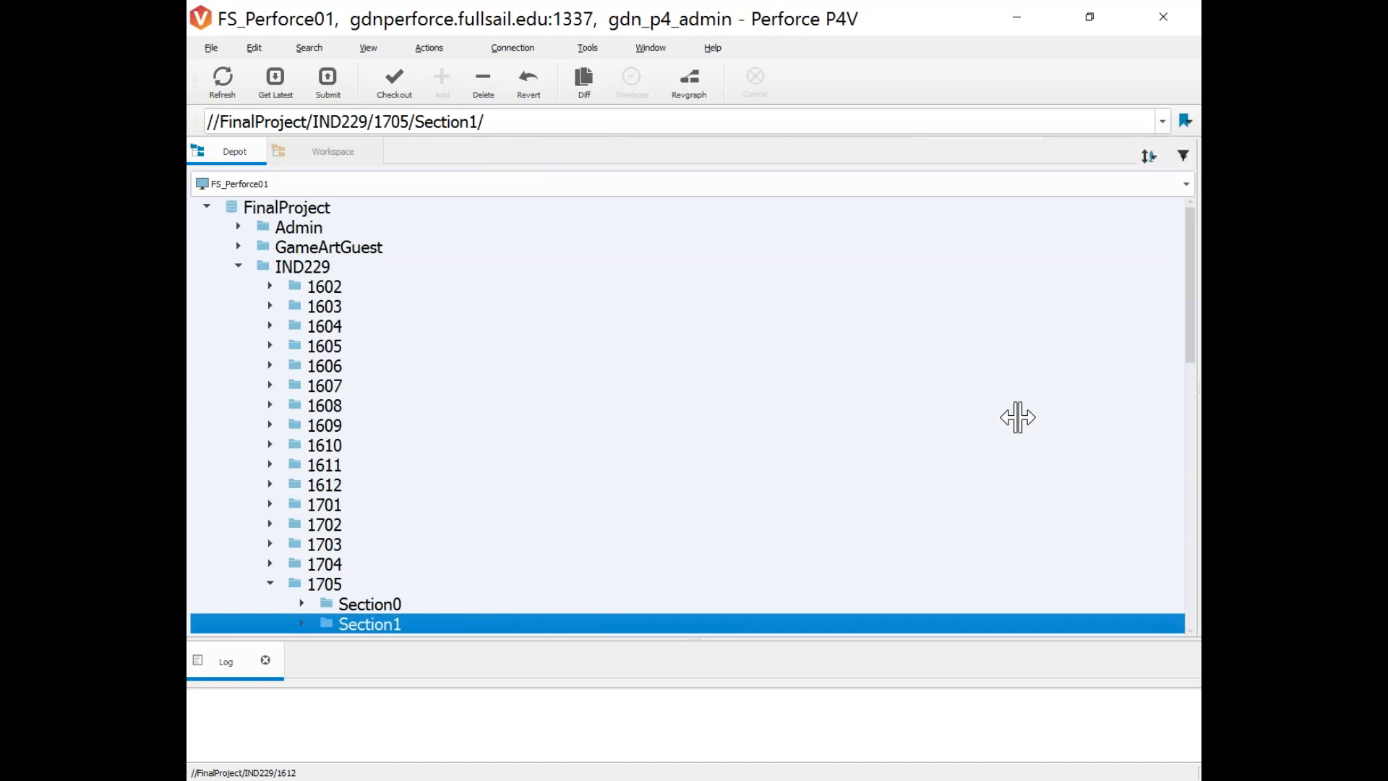
pyautogui.click(238, 266)
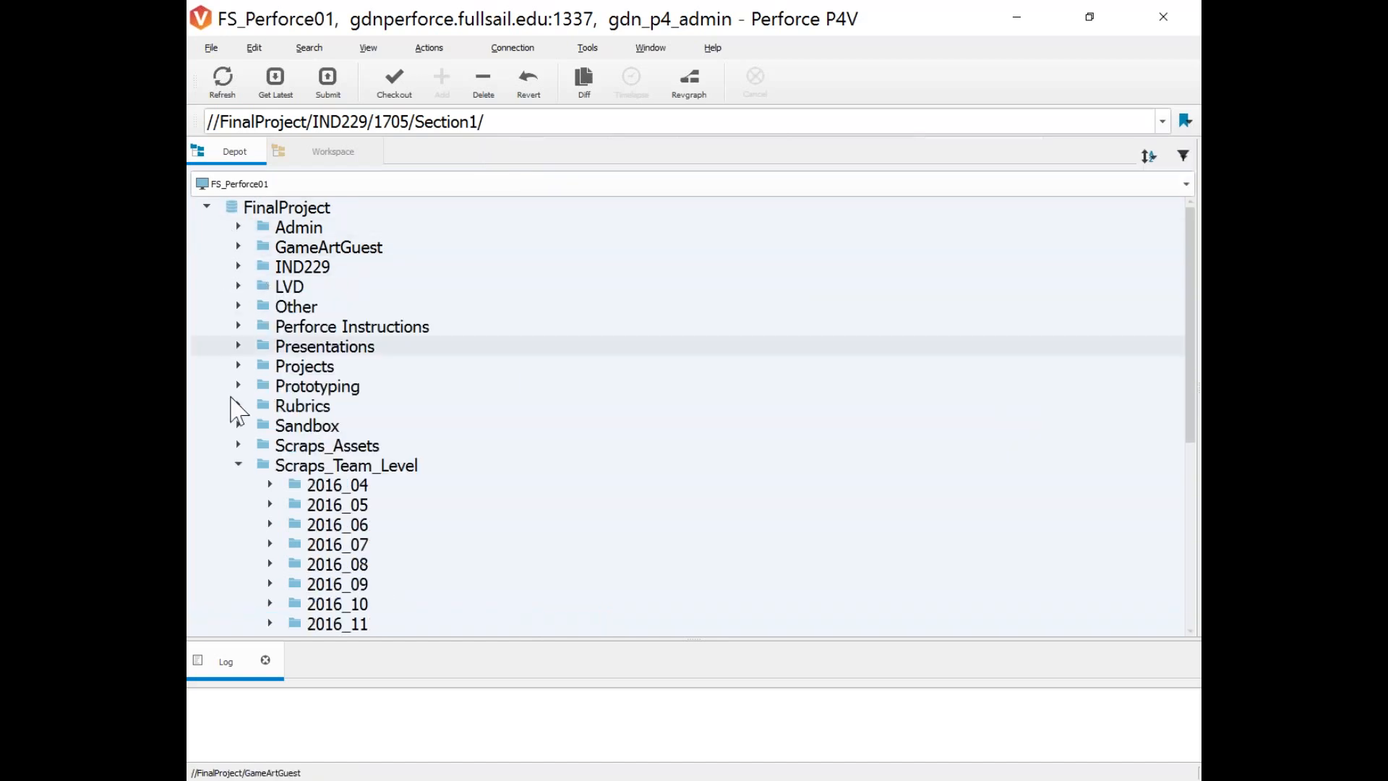
pyautogui.click(238, 465)
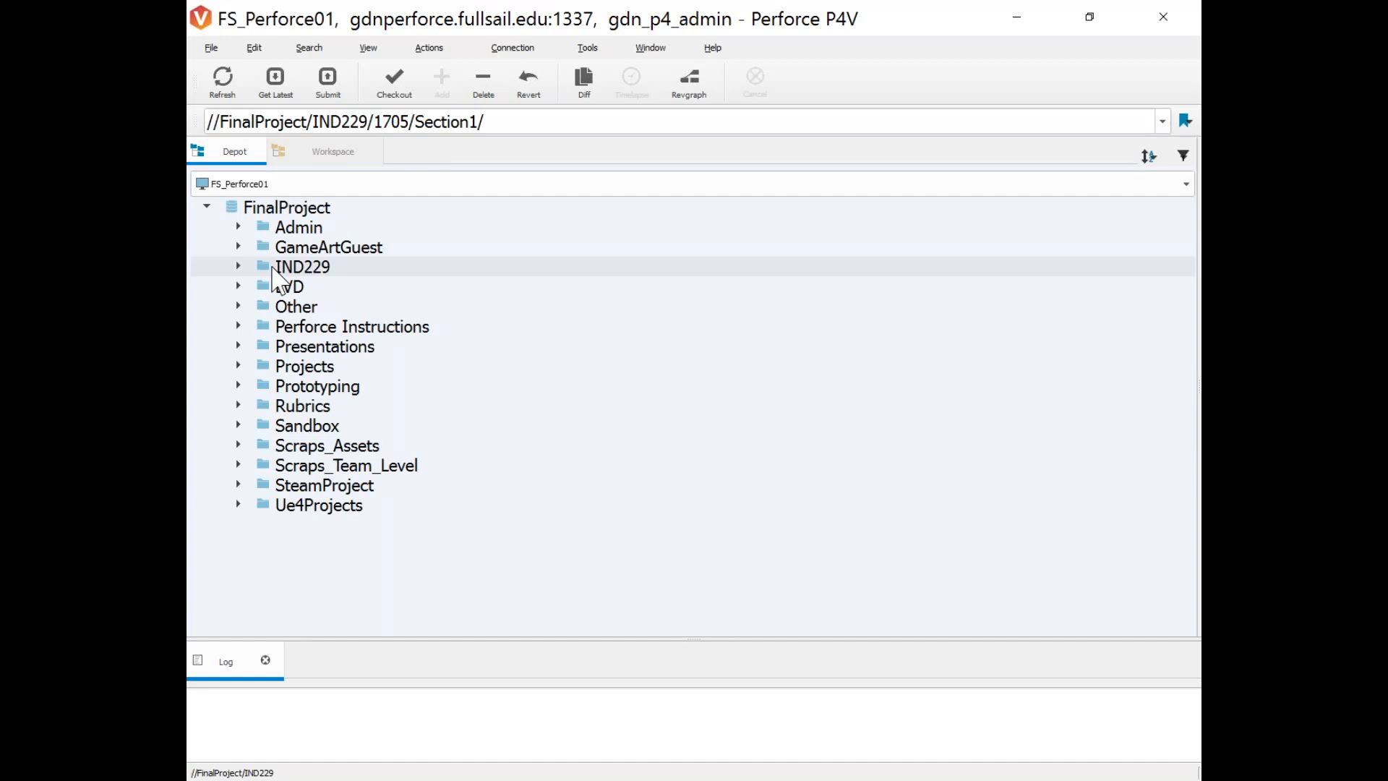
pyautogui.click(274, 271)
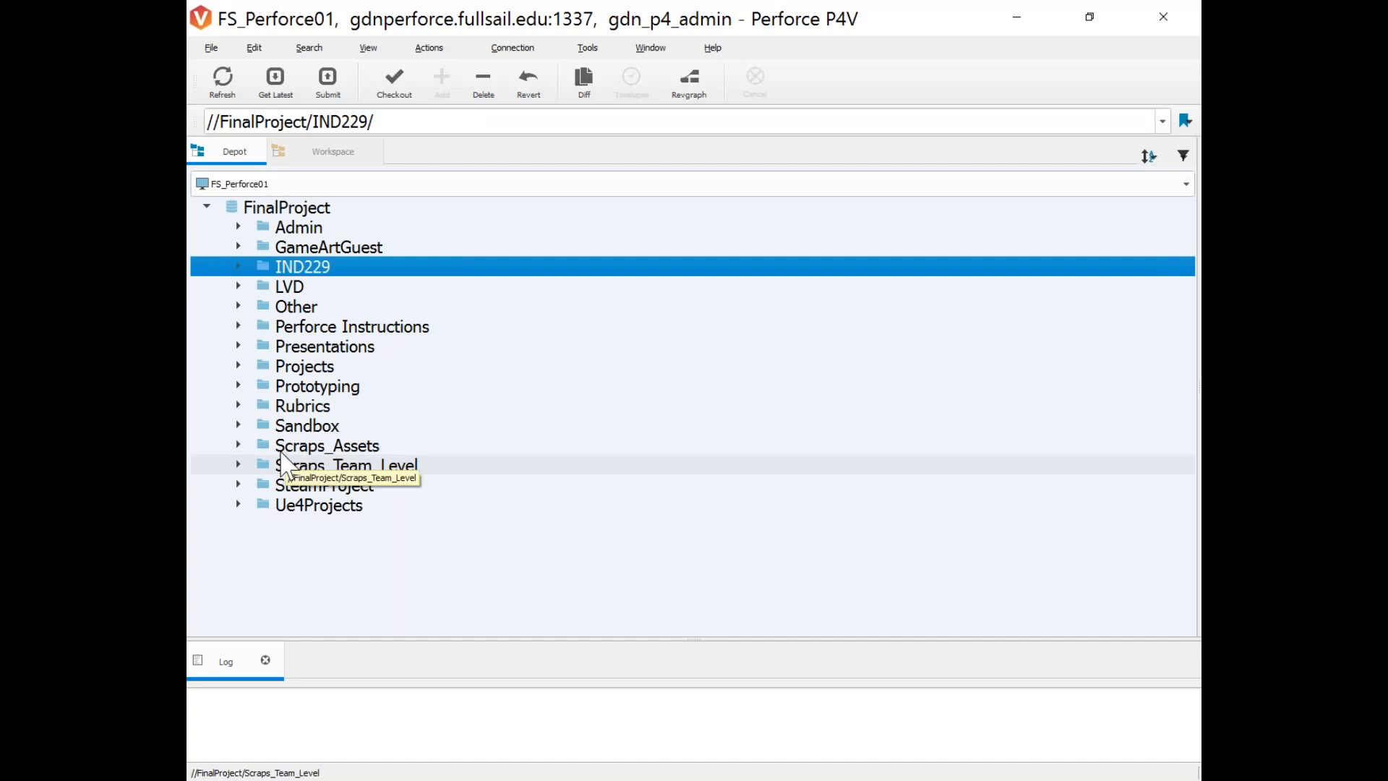
pyautogui.click(241, 267)
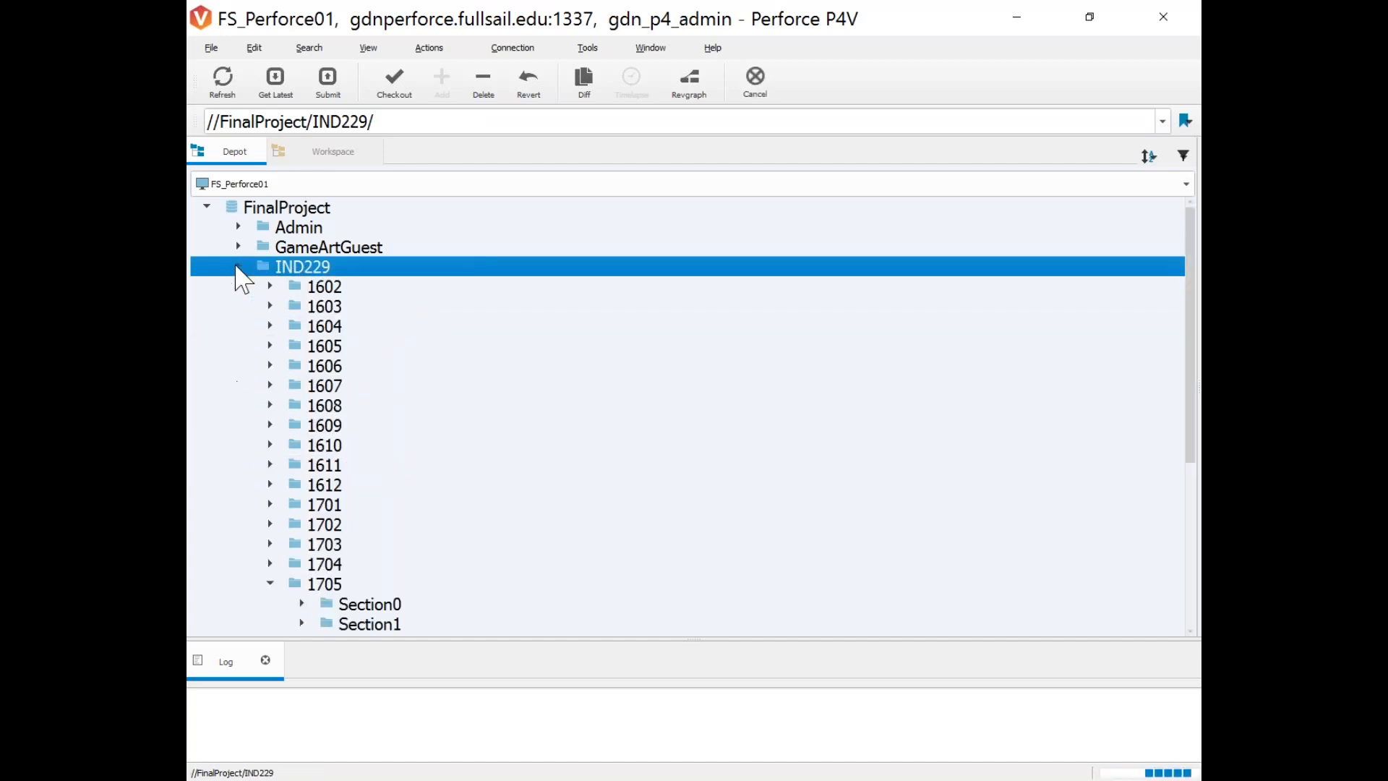
pyautogui.scroll(-3, 276, 510)
pyautogui.click(318, 405)
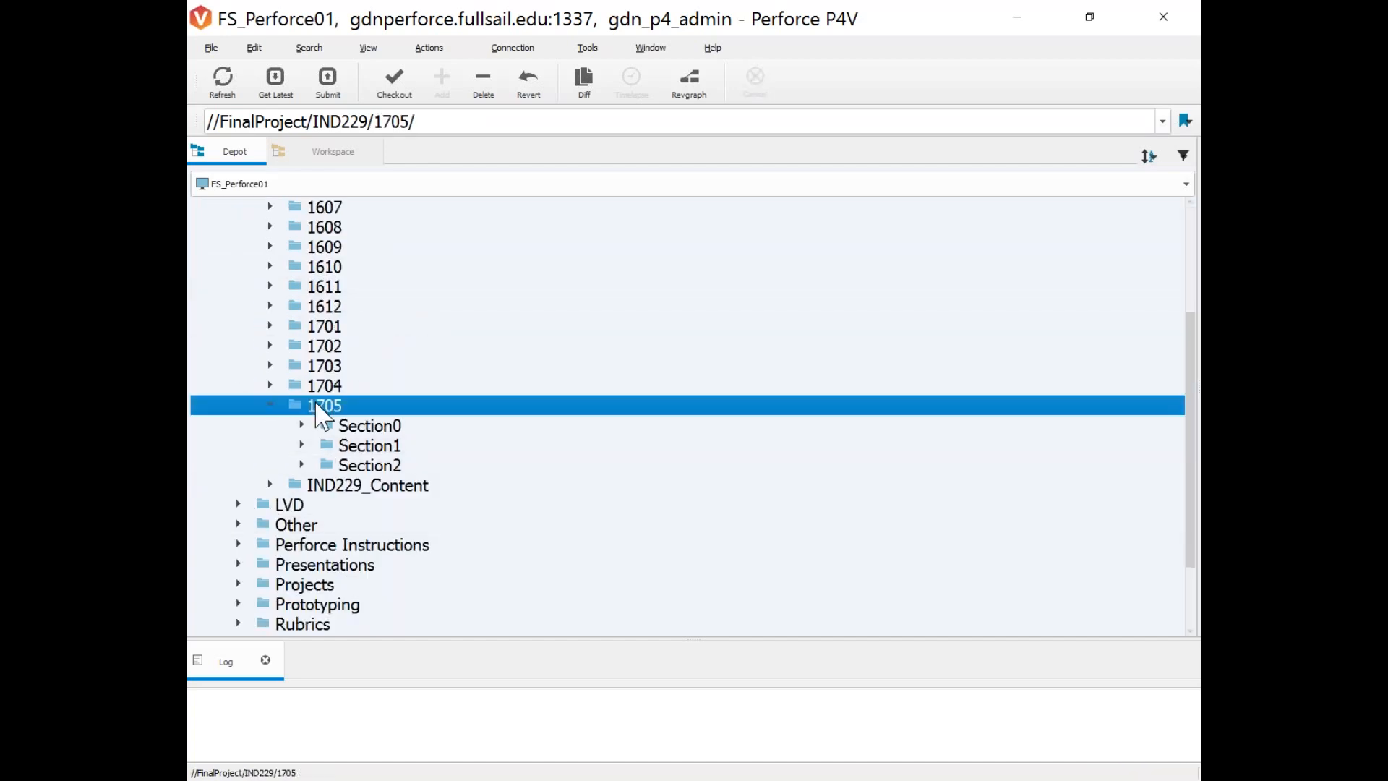
pyautogui.click(421, 425)
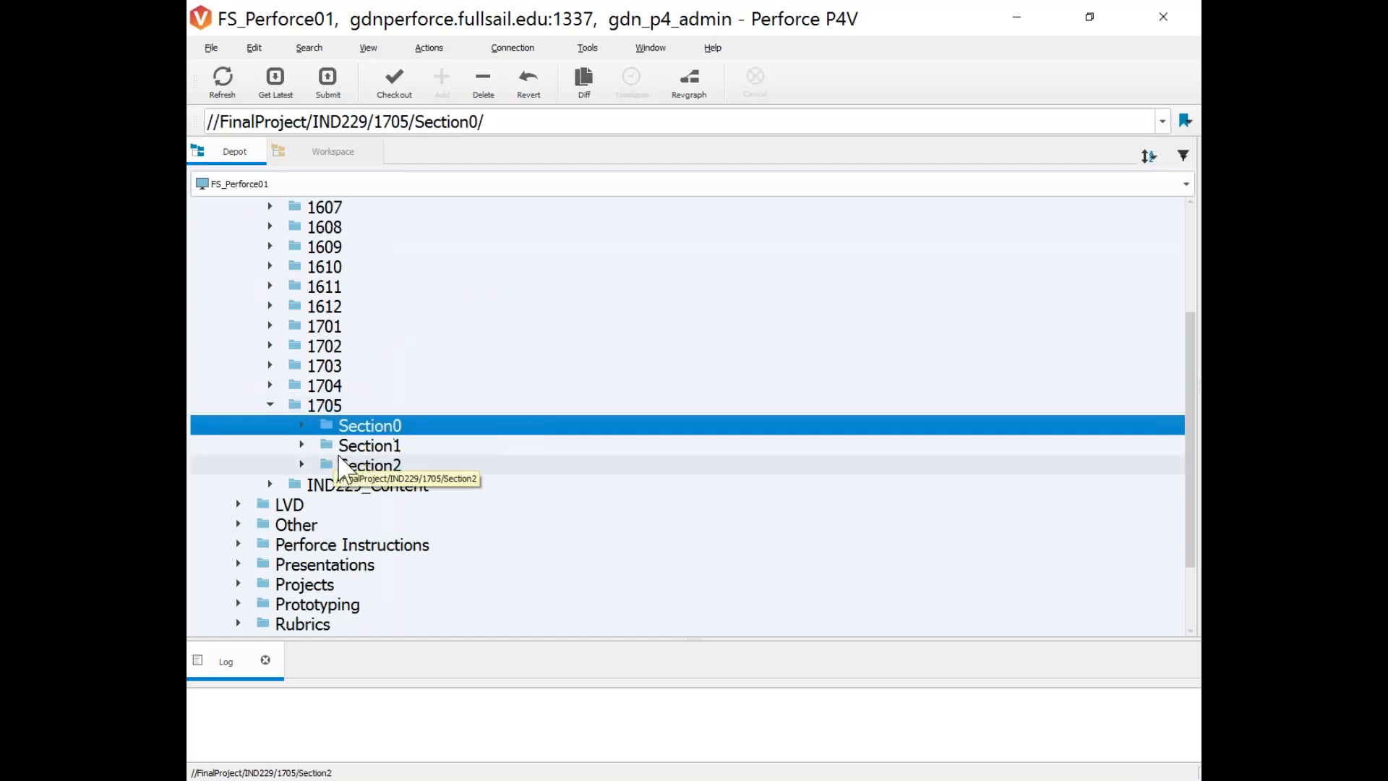
pyautogui.click(303, 425)
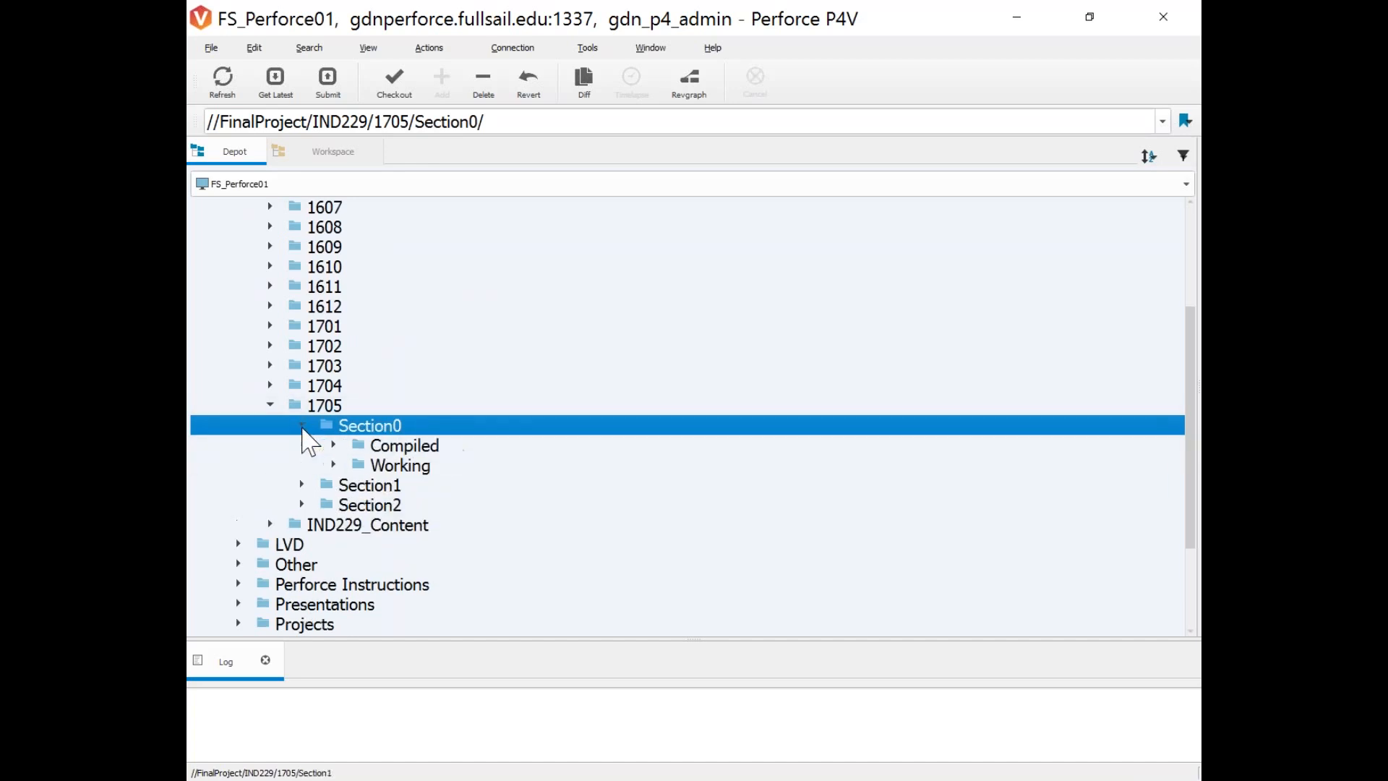
# Expand Working and browse several student folders to see their contact info files.
pyautogui.click(334, 465)
pyautogui.scroll(-1, 337, 471)
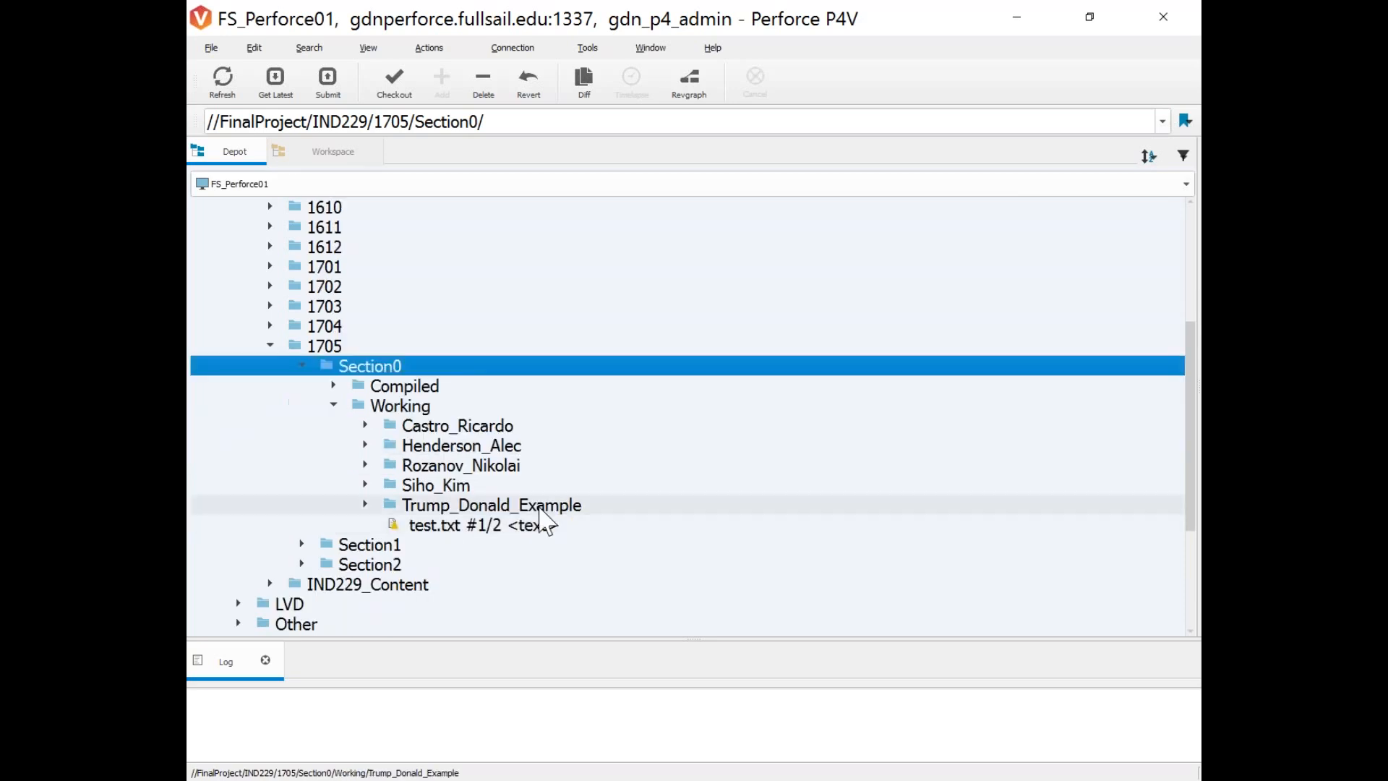
pyautogui.click(365, 445)
pyautogui.click(365, 445)
pyautogui.click(365, 425)
pyautogui.click(365, 425)
pyautogui.click(365, 464)
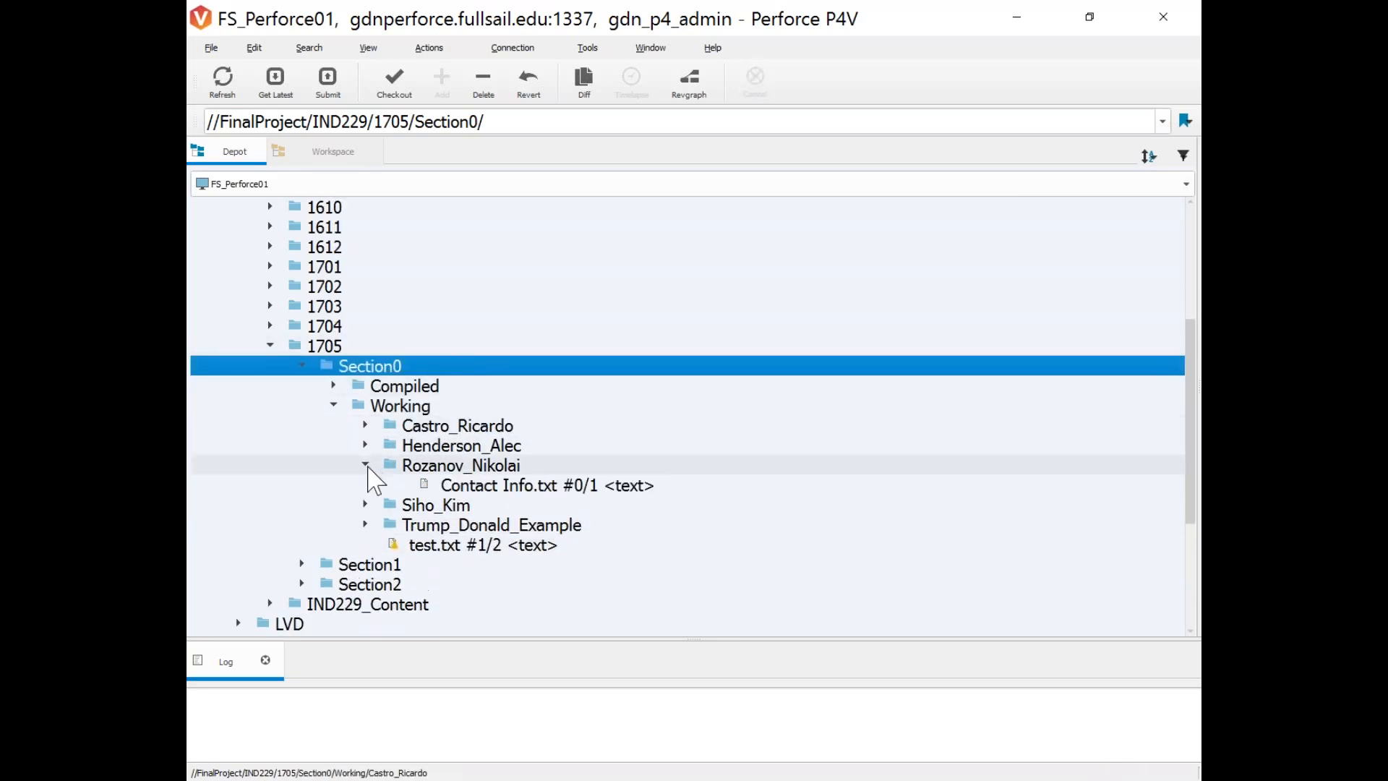
pyautogui.click(365, 445)
pyautogui.click(365, 484)
pyautogui.click(365, 505)
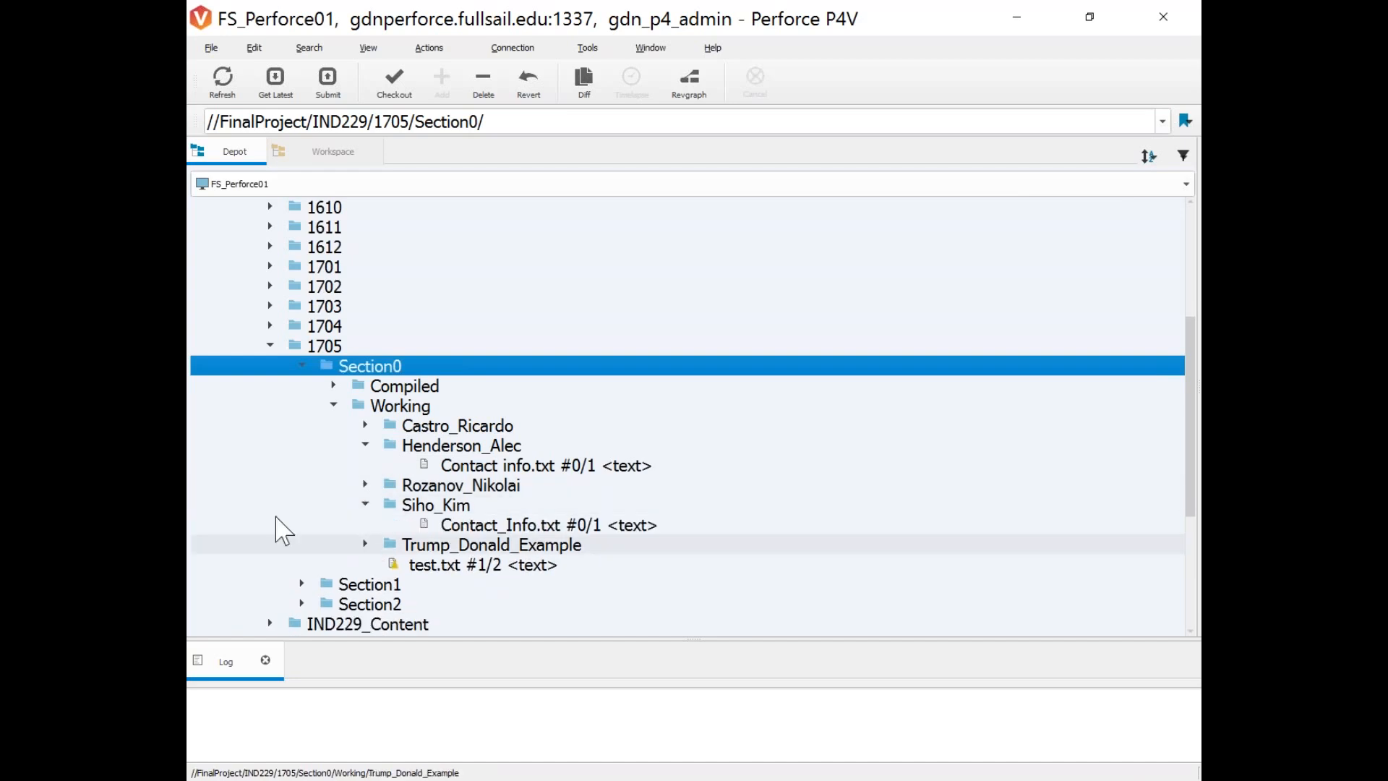
# Peek into Compiled/1_Visuals, then collapse the Compiled and Working folders.
pyautogui.click(333, 385)
pyautogui.click(369, 405)
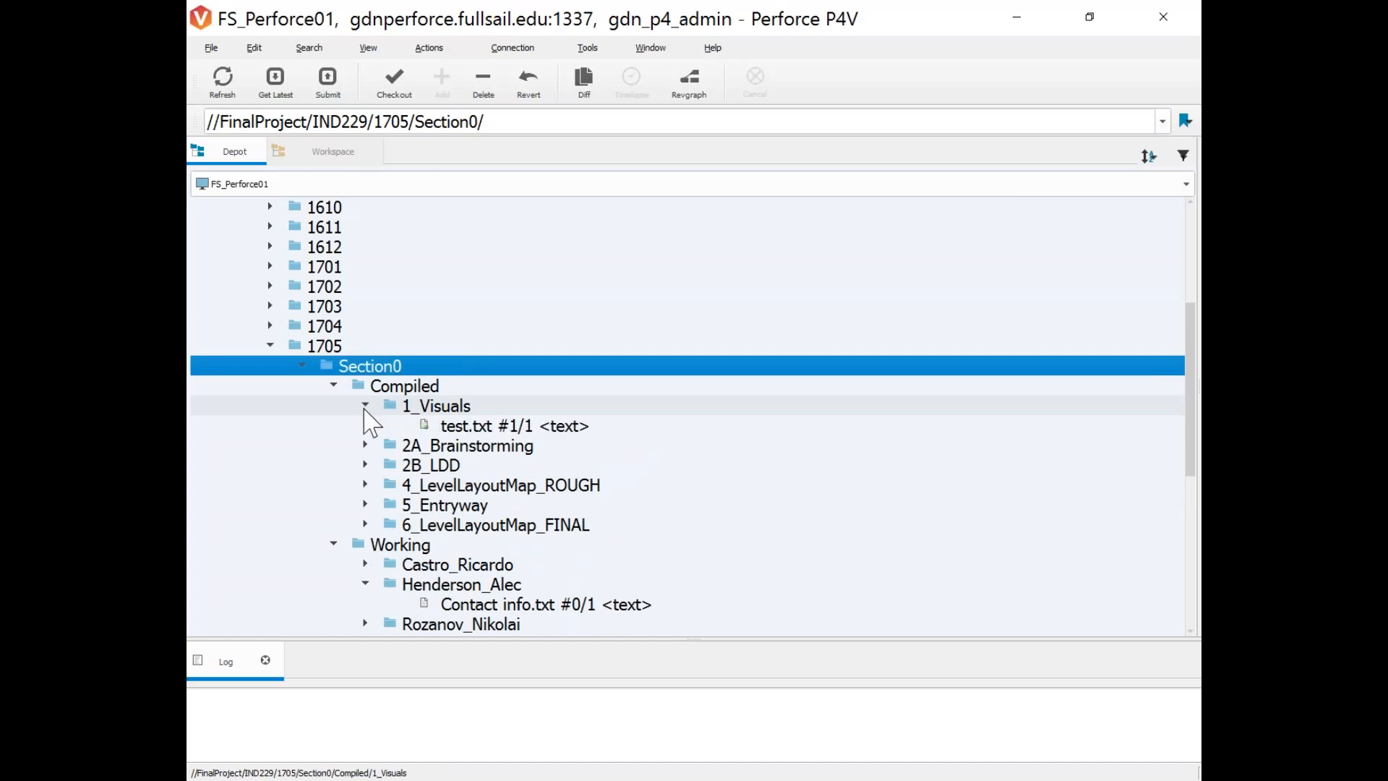
pyautogui.click(333, 385)
pyautogui.click(334, 406)
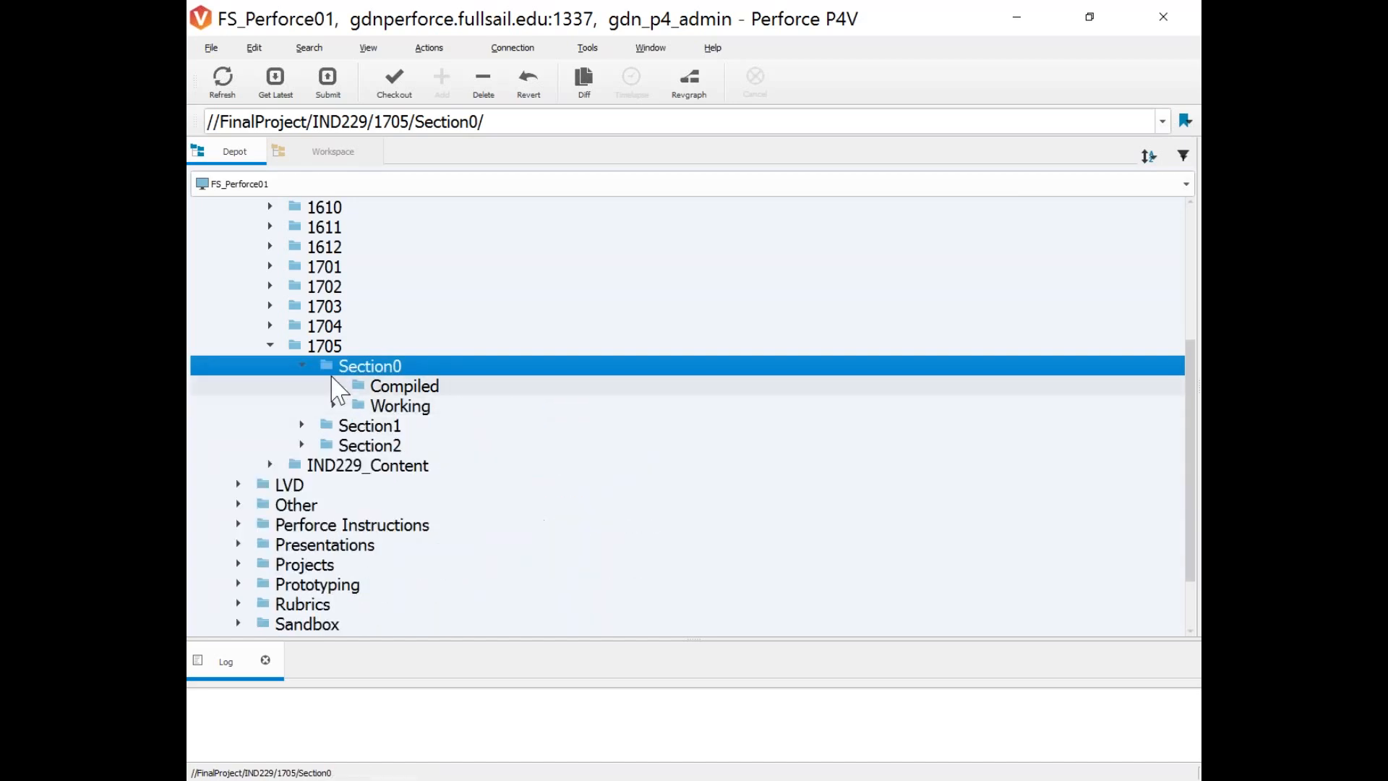
pyautogui.rightClick(333, 368)
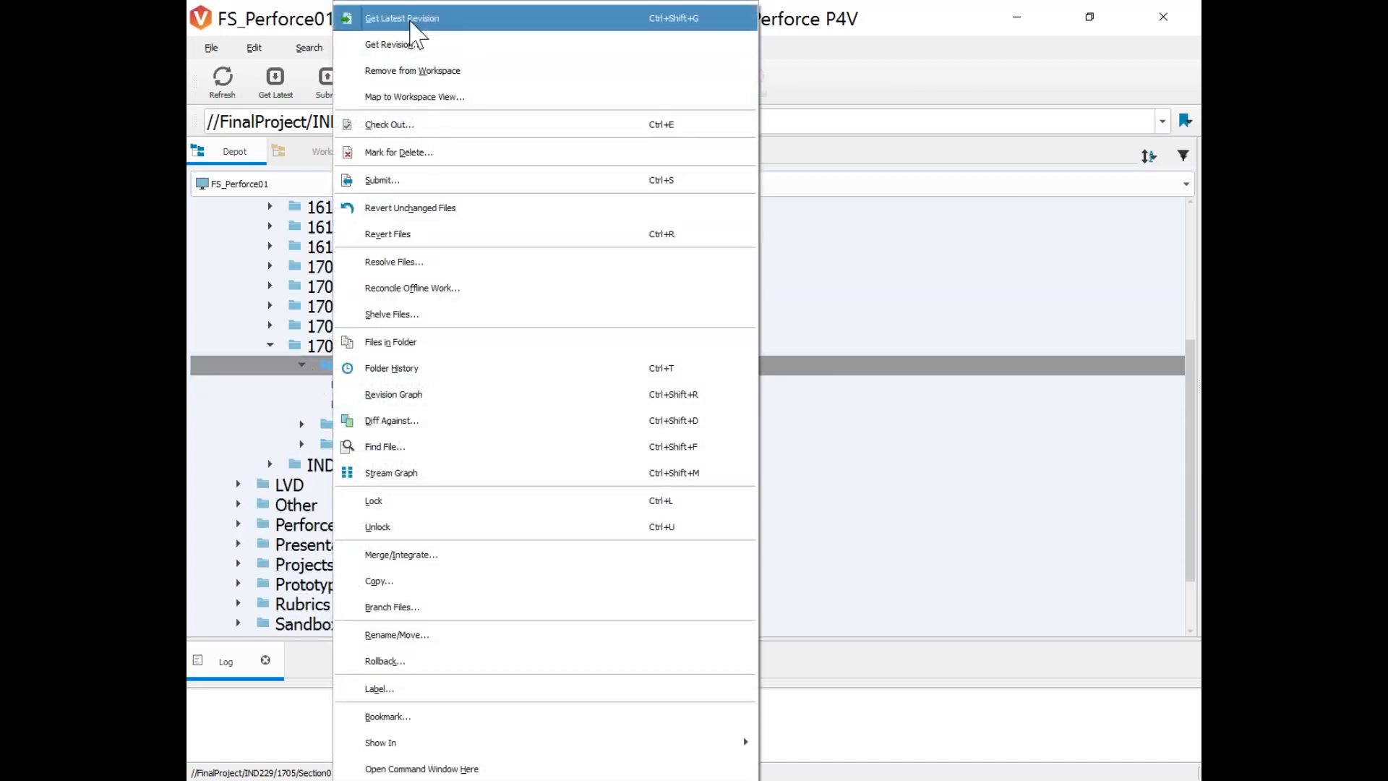
pyautogui.click(411, 19)
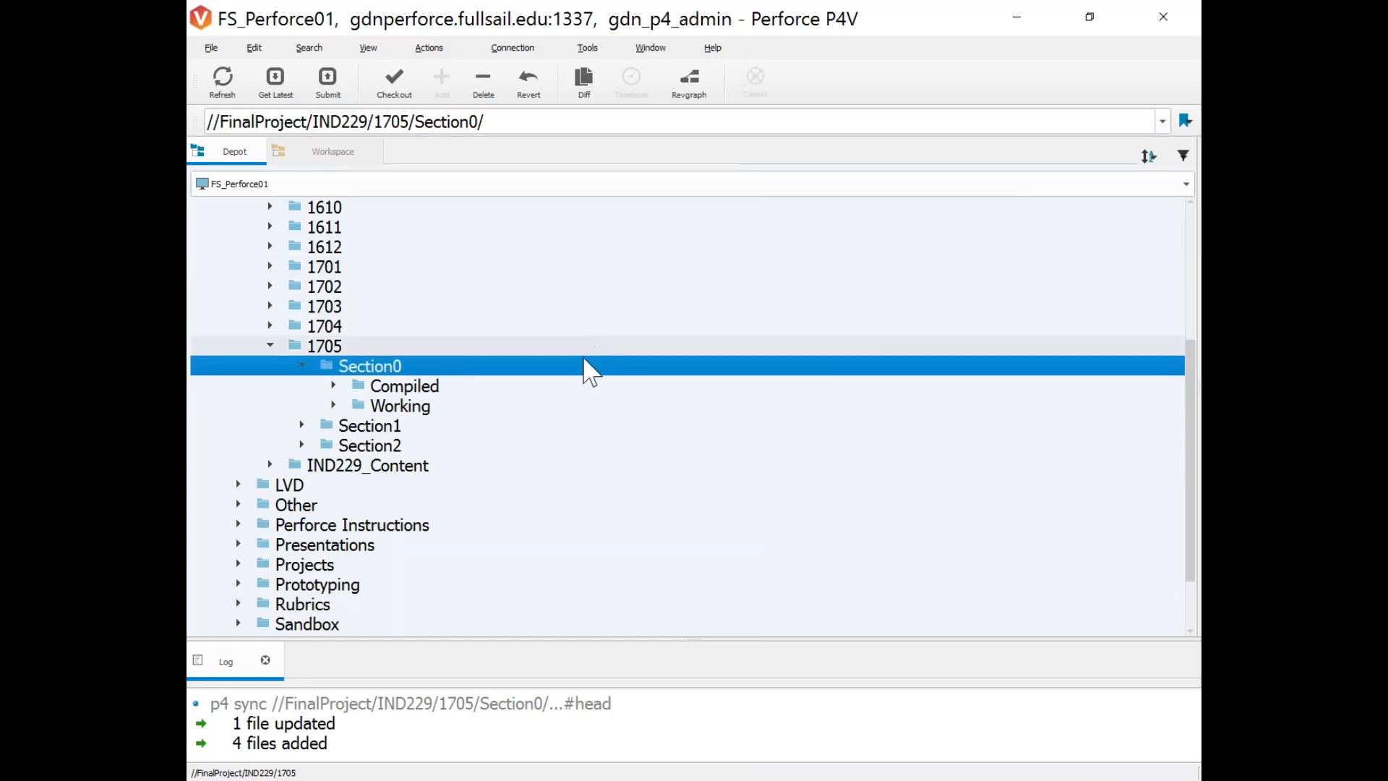
pyautogui.moveTo(335, 747); pyautogui.dragTo(208, 726)
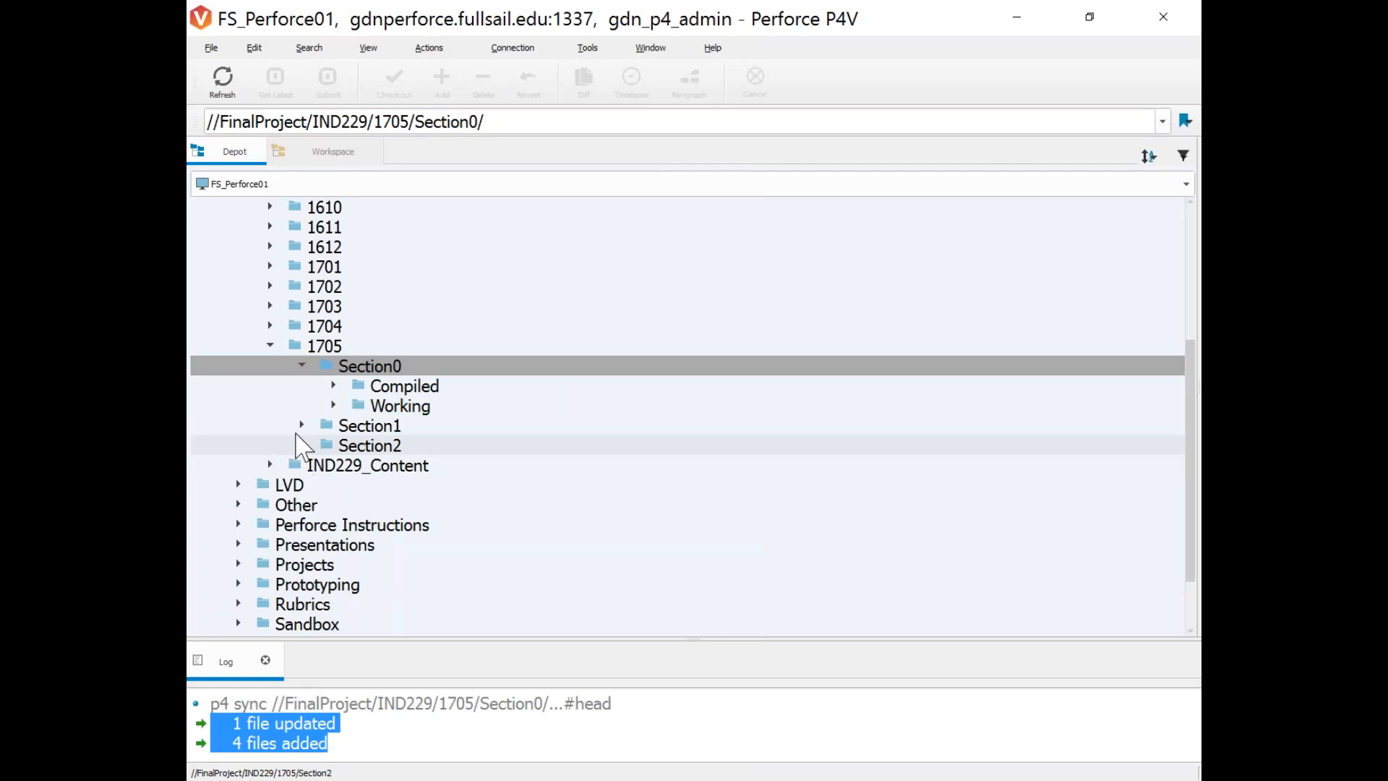
pyautogui.click(334, 404)
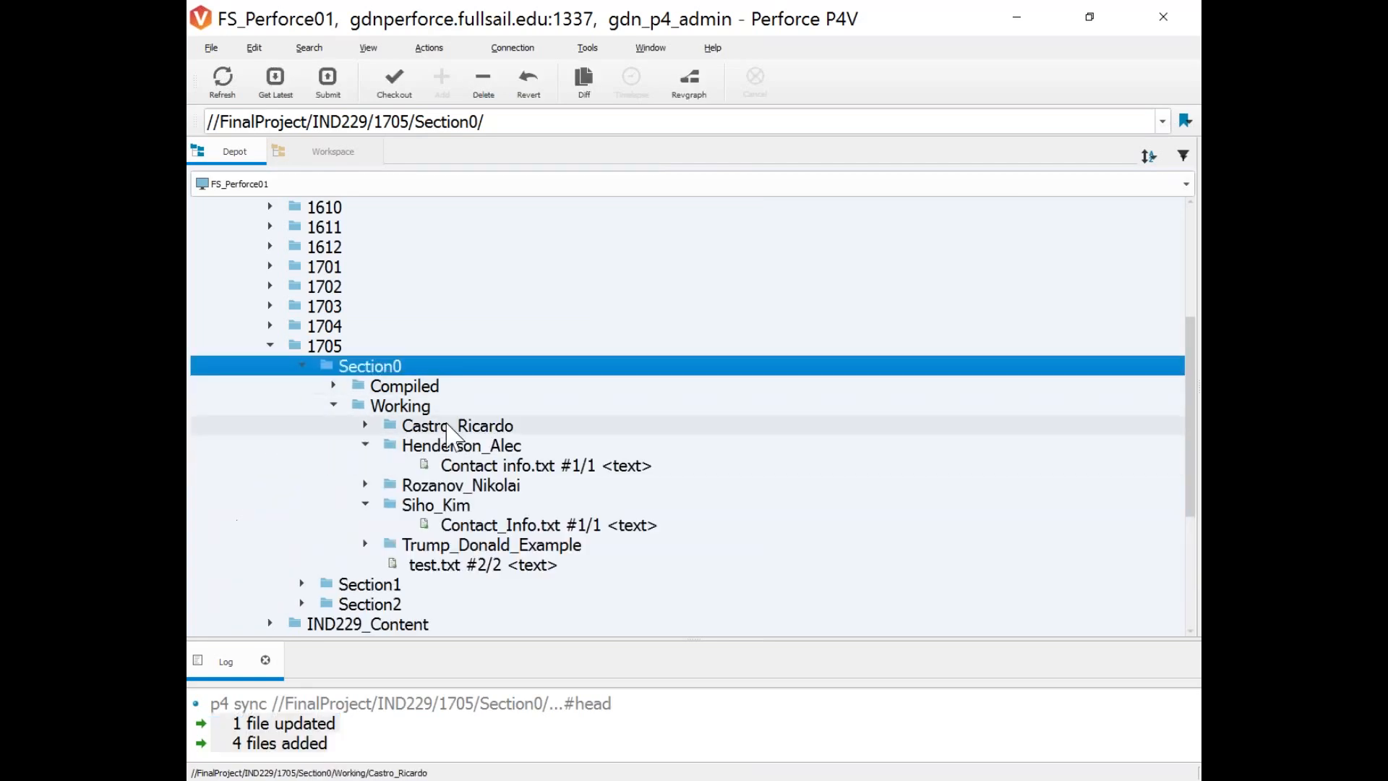
pyautogui.click(341, 749)
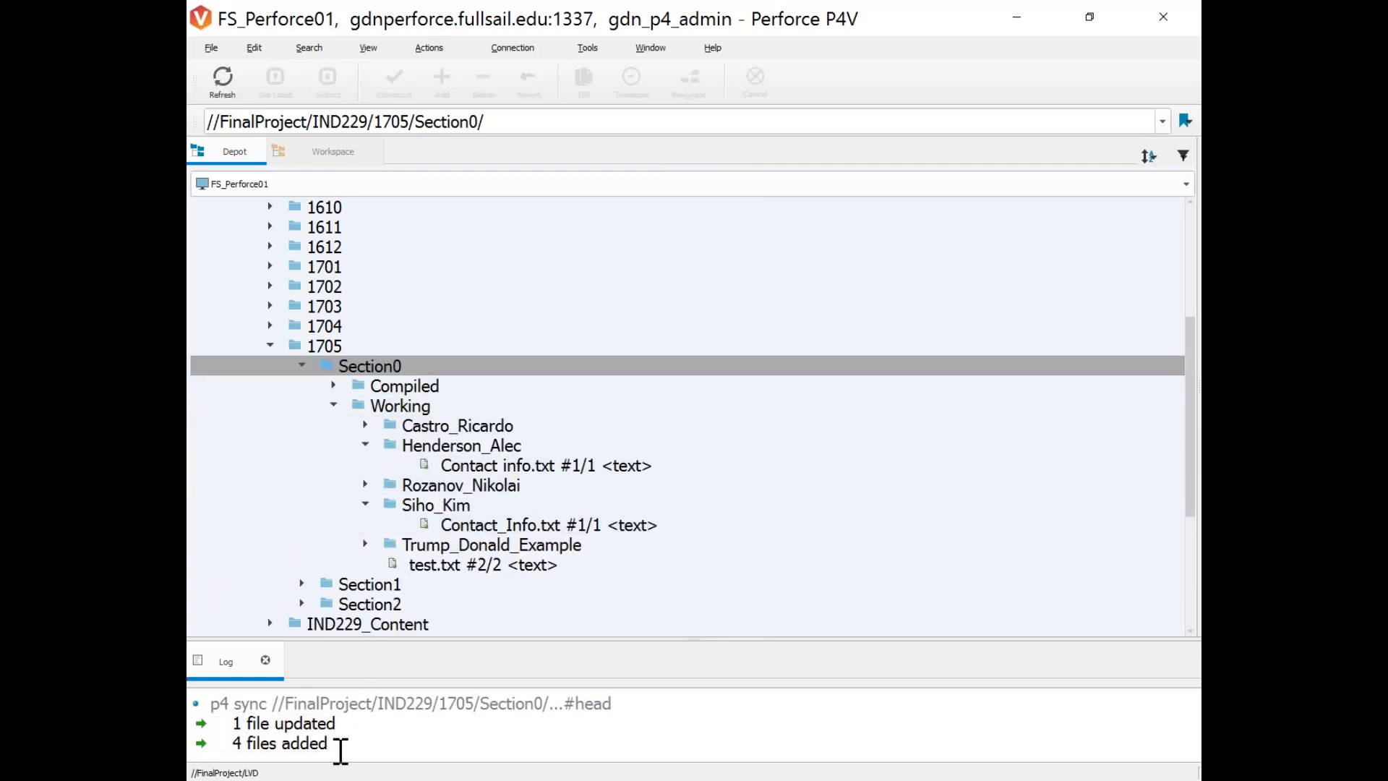
pyautogui.moveTo(340, 748); pyautogui.dragTo(214, 751)
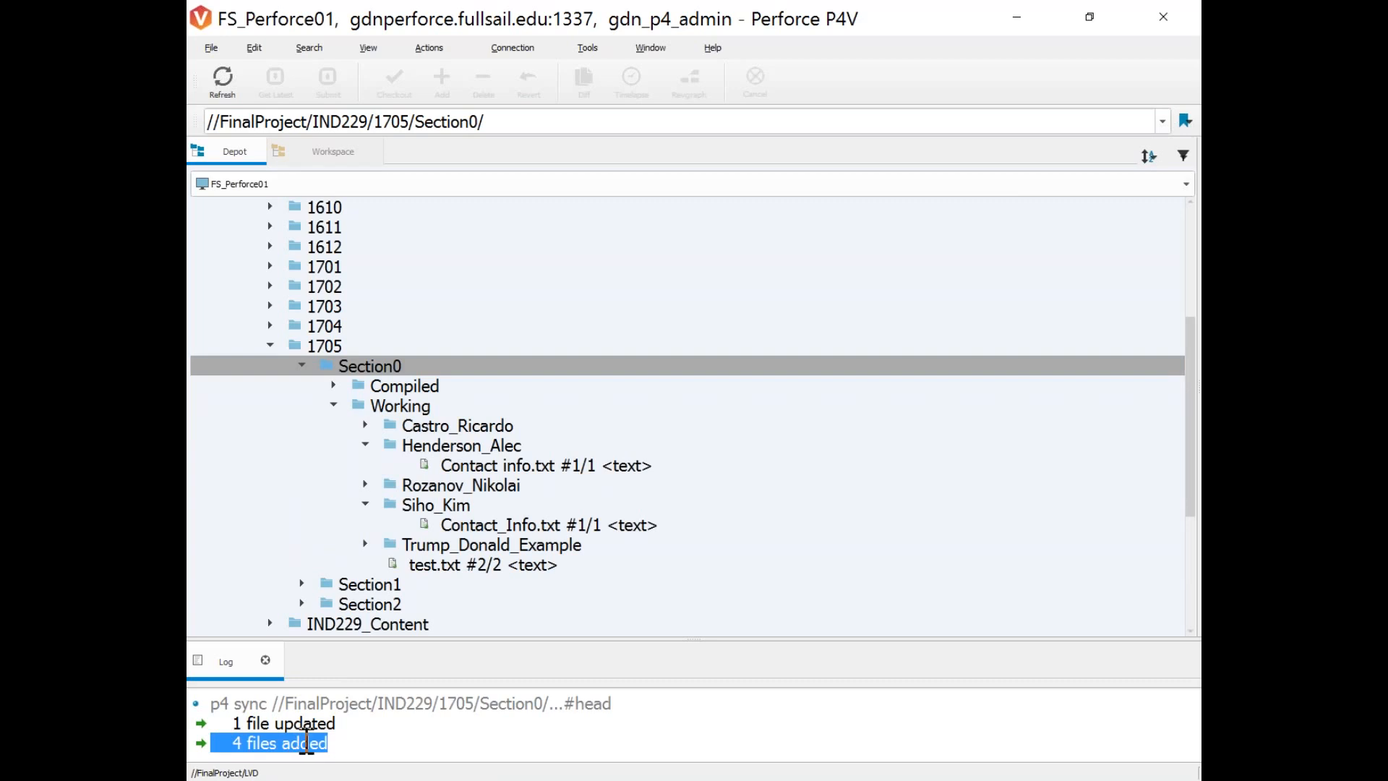
# Switch to the Workspace tree and expand Section0 and its Working folder.
pyautogui.click(337, 153)
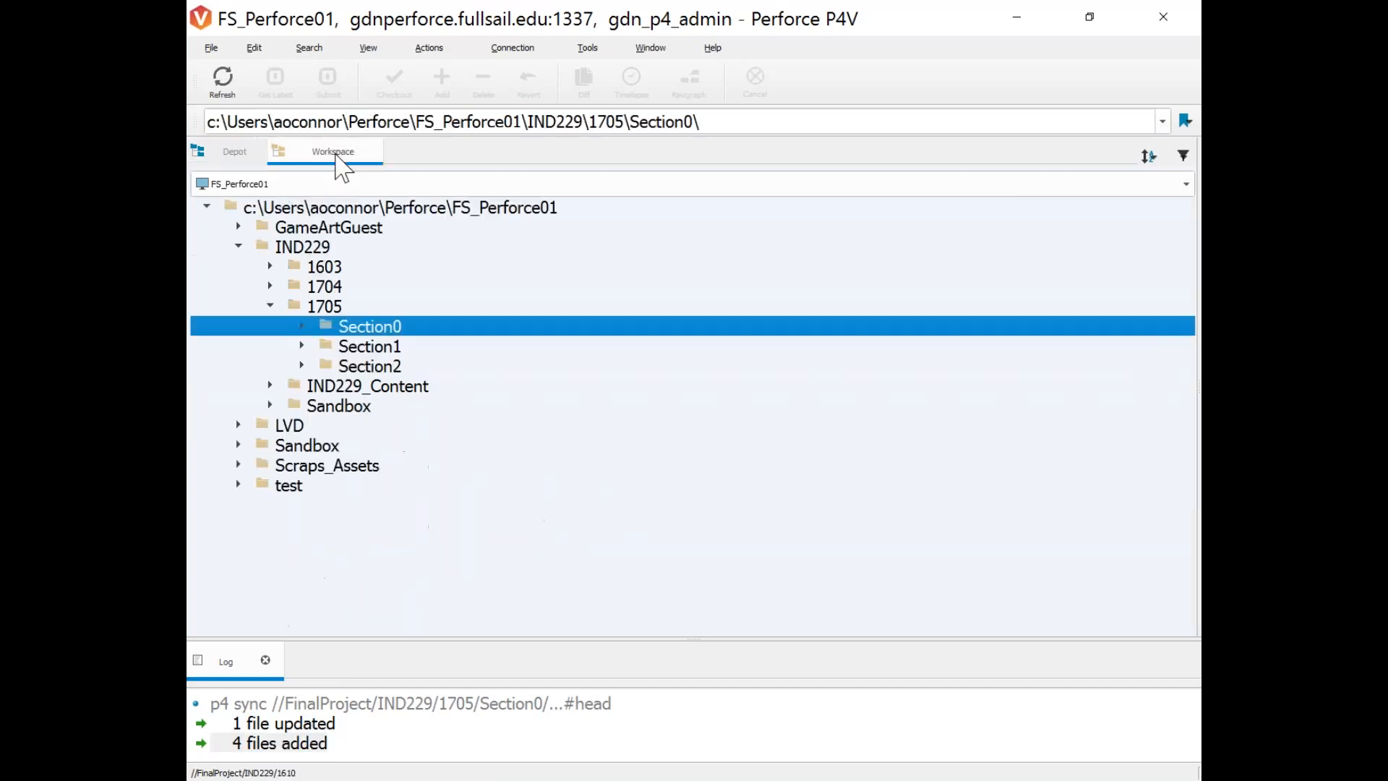
pyautogui.click(302, 326)
pyautogui.click(333, 365)
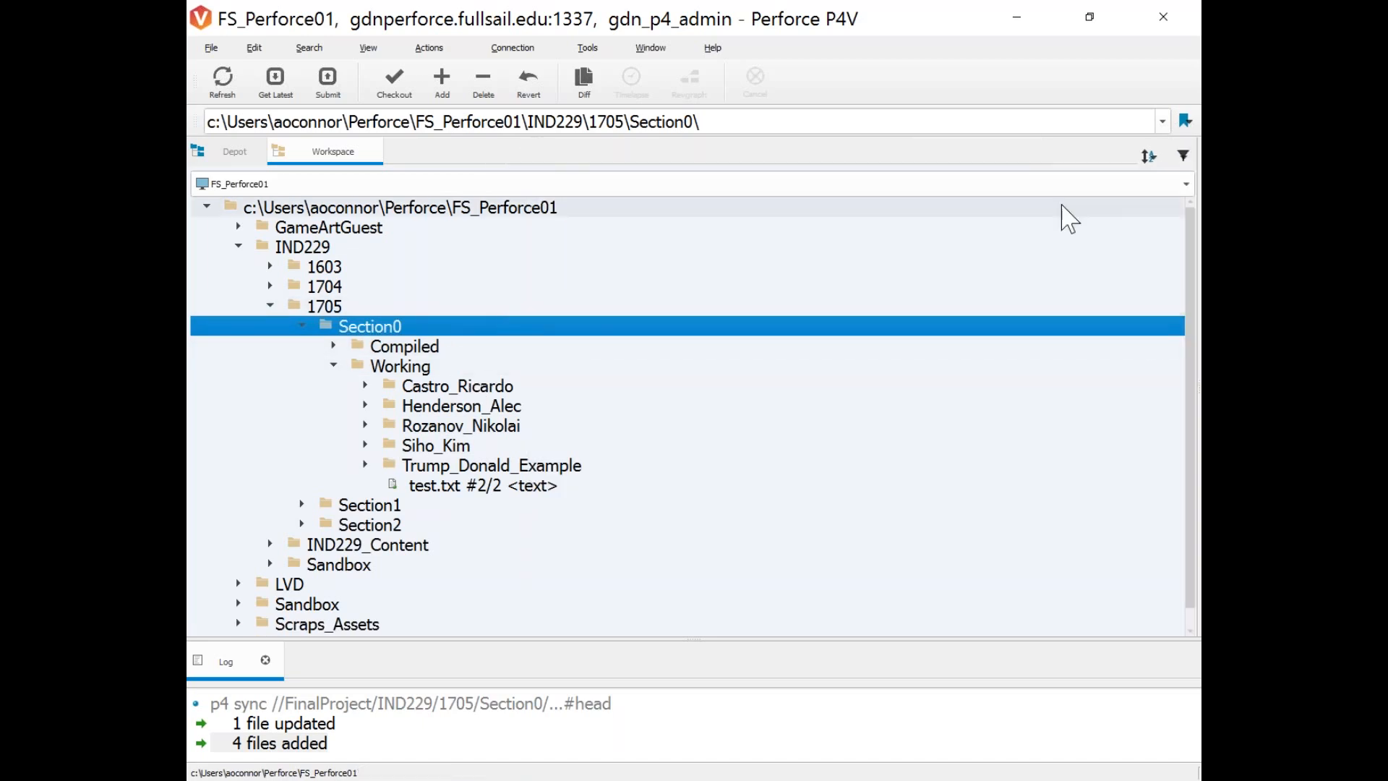
pyautogui.click(192, 12)
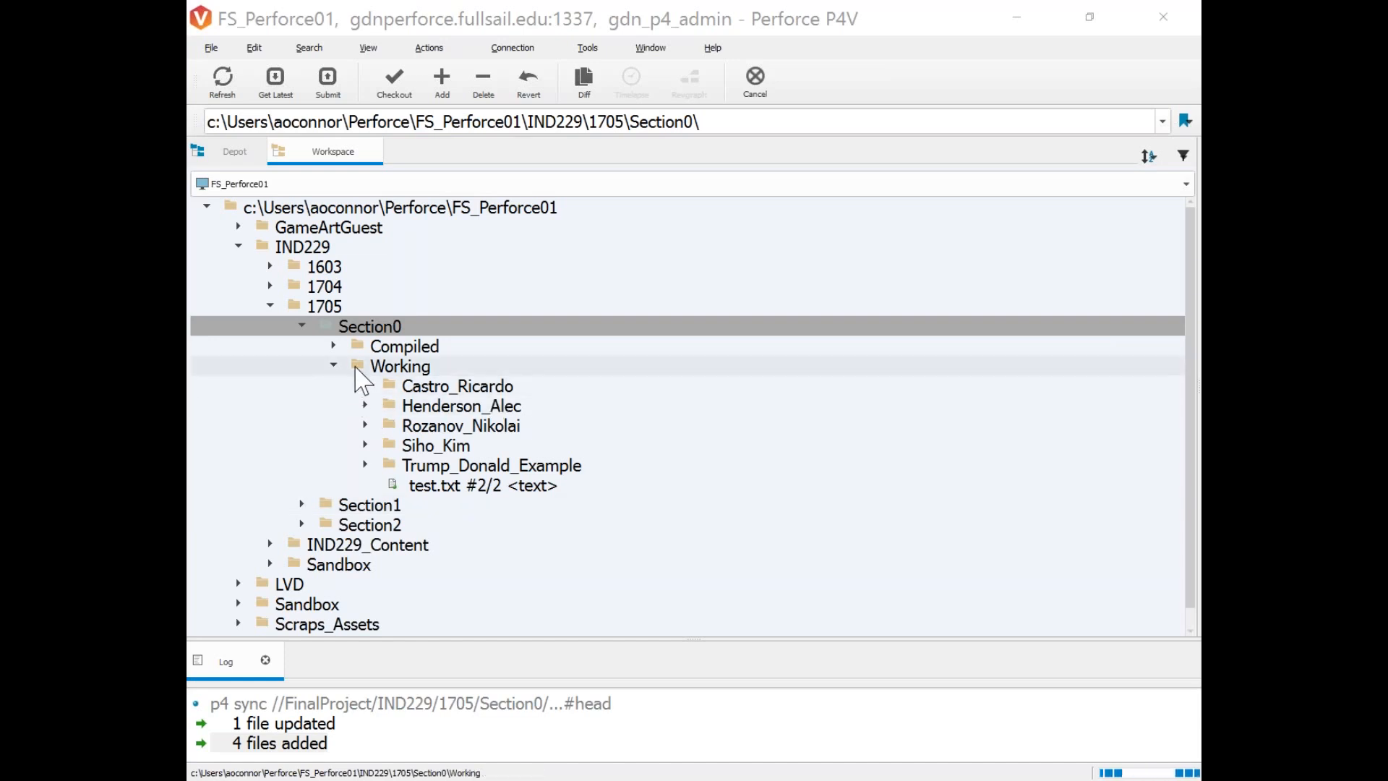
# Inspect the context menus for the Working folder and test.txt, then select a student example folder.
pyautogui.click(363, 369)
pyautogui.rightClick(364, 370)
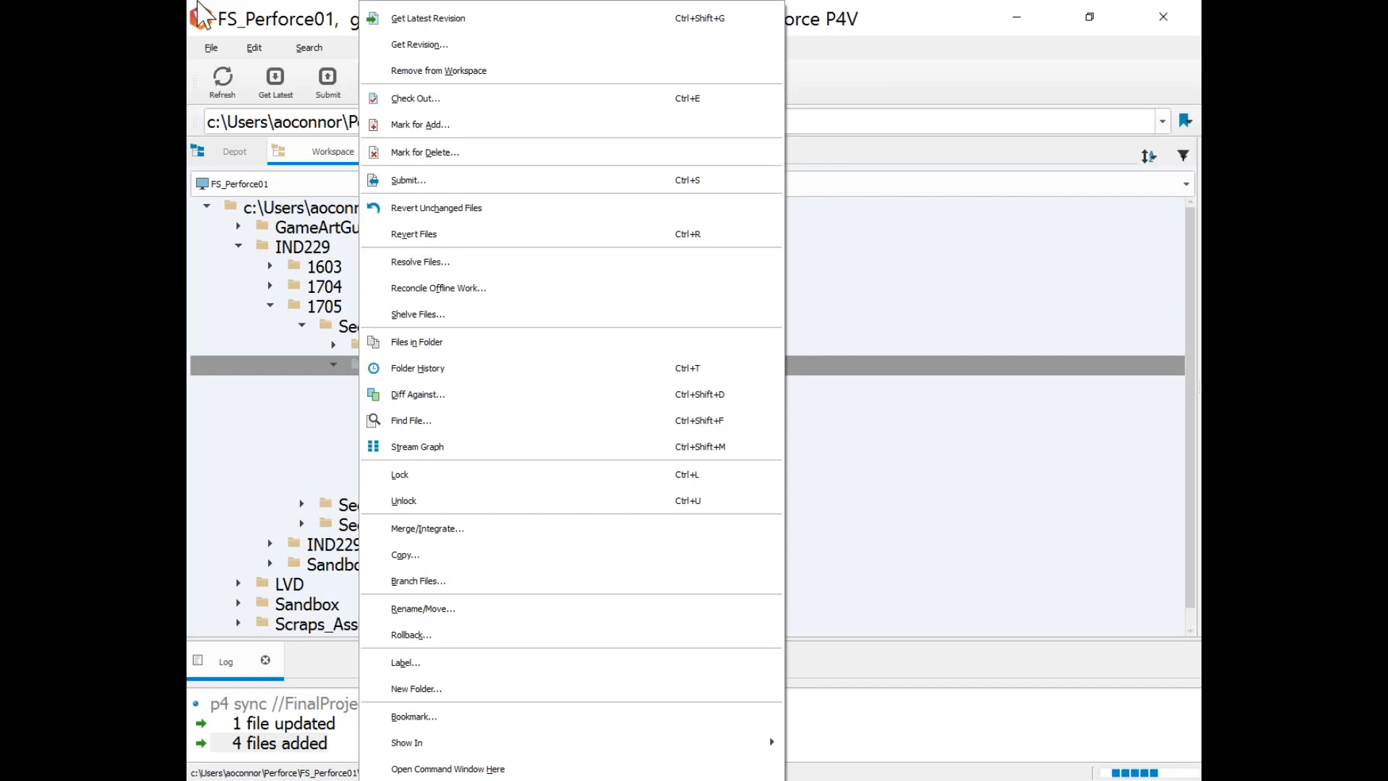
pyautogui.click(307, 6)
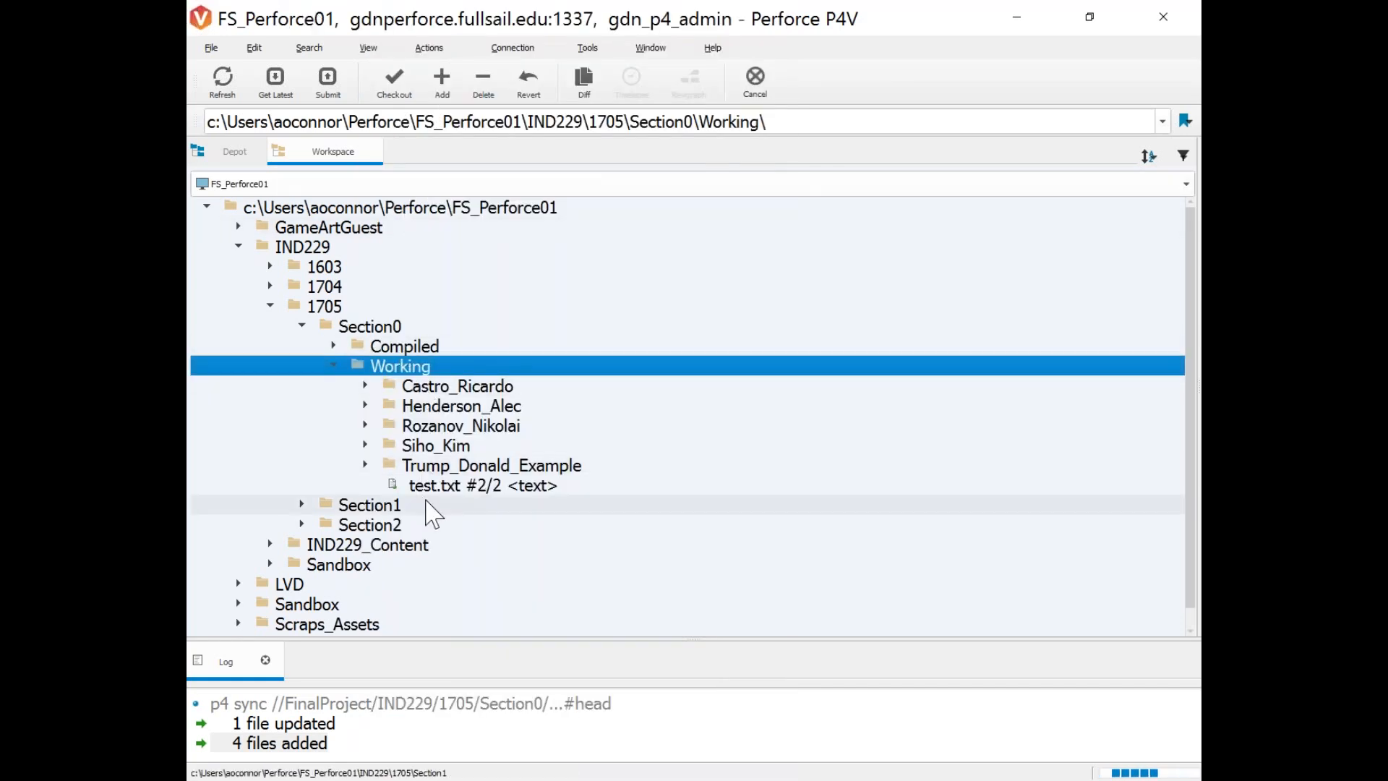
pyautogui.rightClick(399, 490)
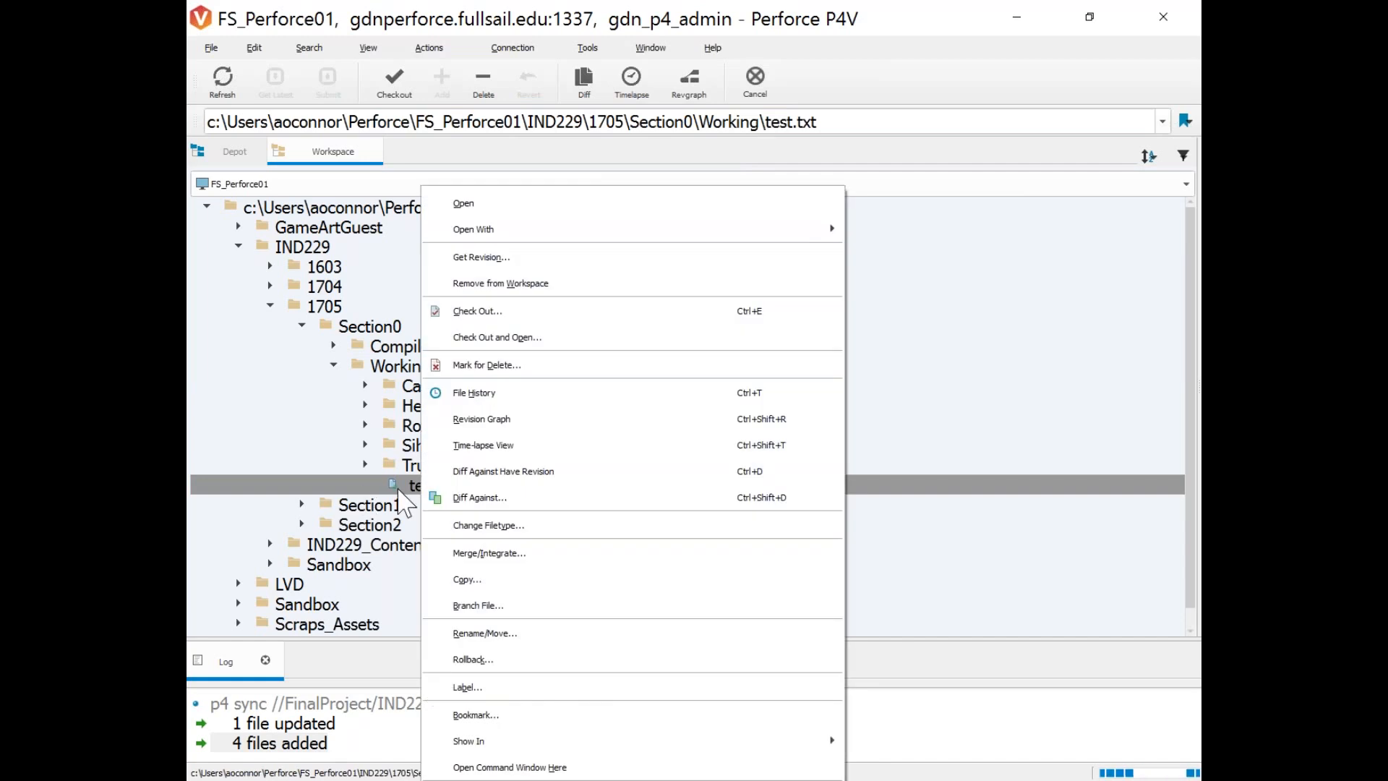
pyautogui.click(400, 491)
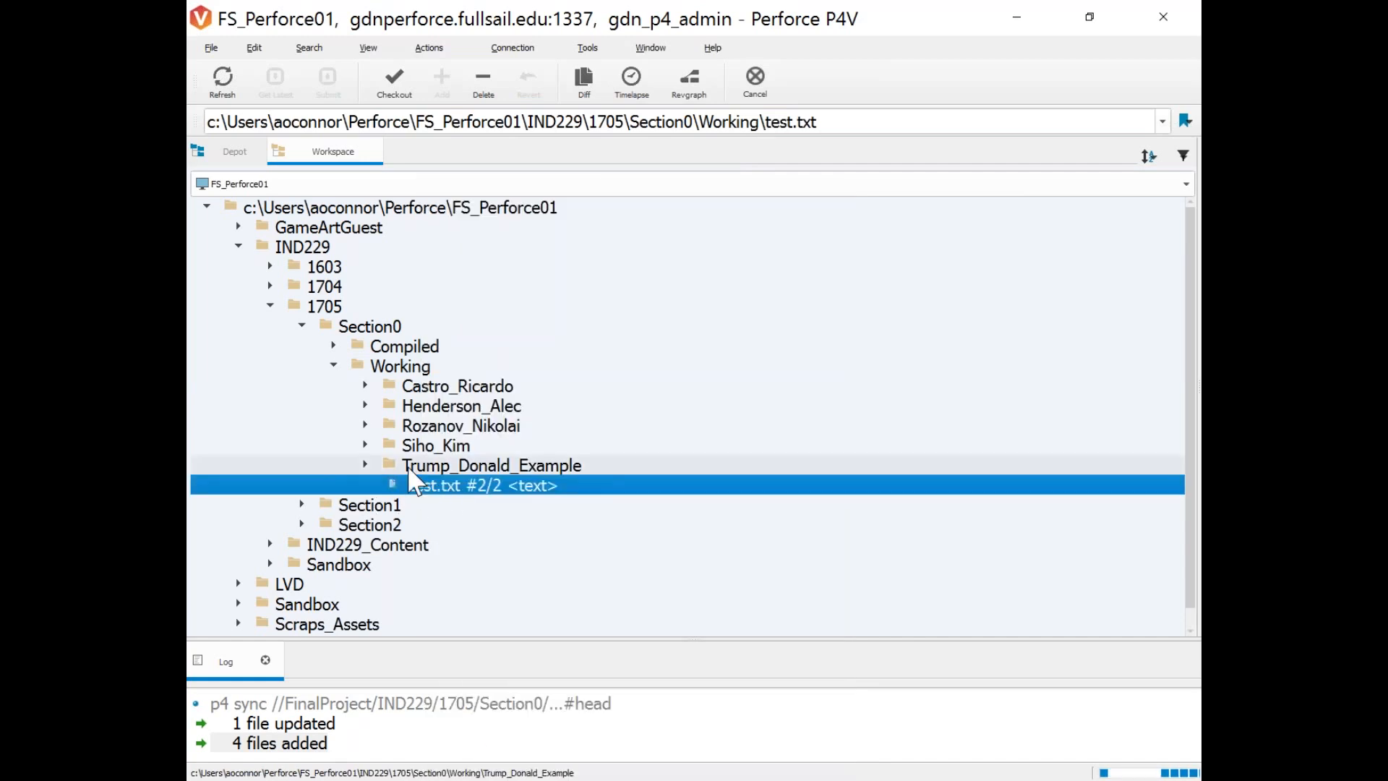
pyautogui.click(408, 466)
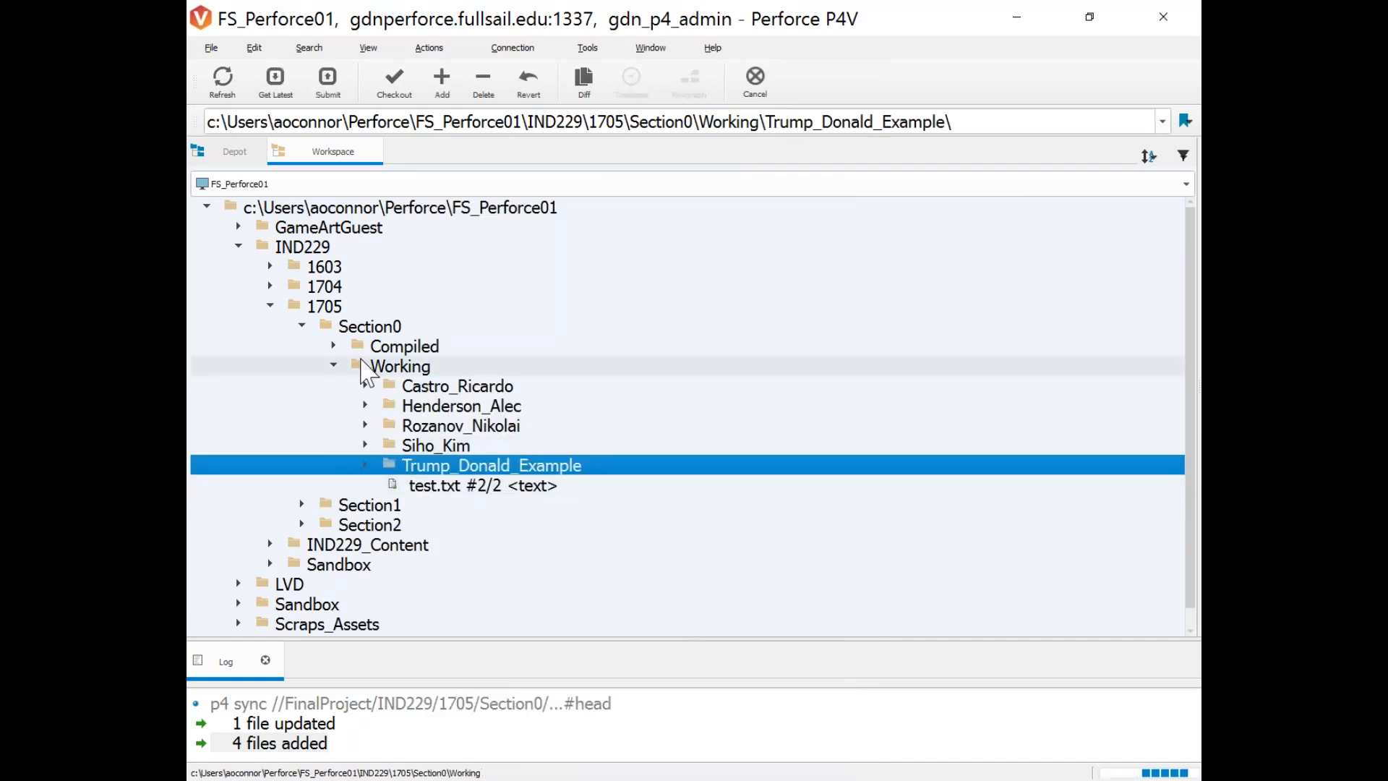
# Expand Compiled to view its six subfolders, then collapse Compiled and Working.
pyautogui.click(334, 346)
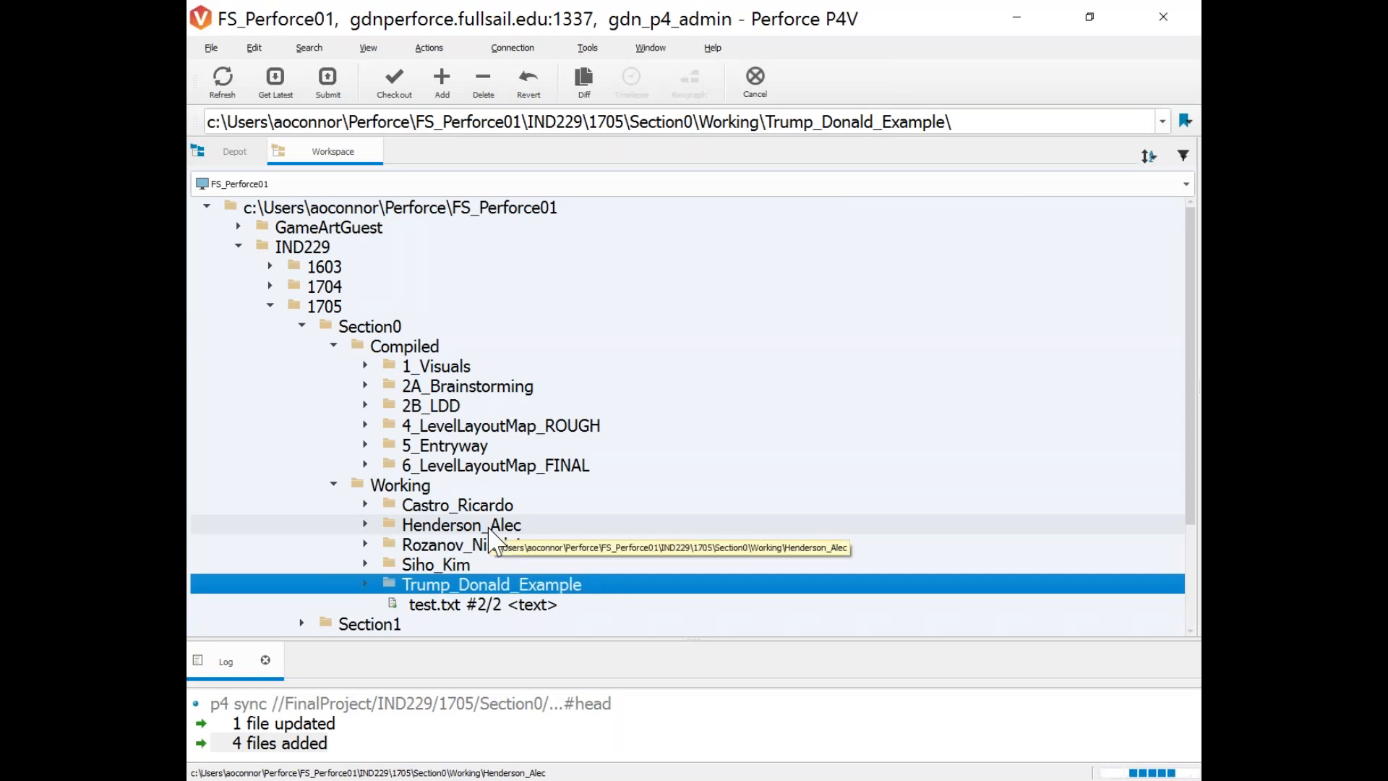
pyautogui.scroll(-2, 493, 541)
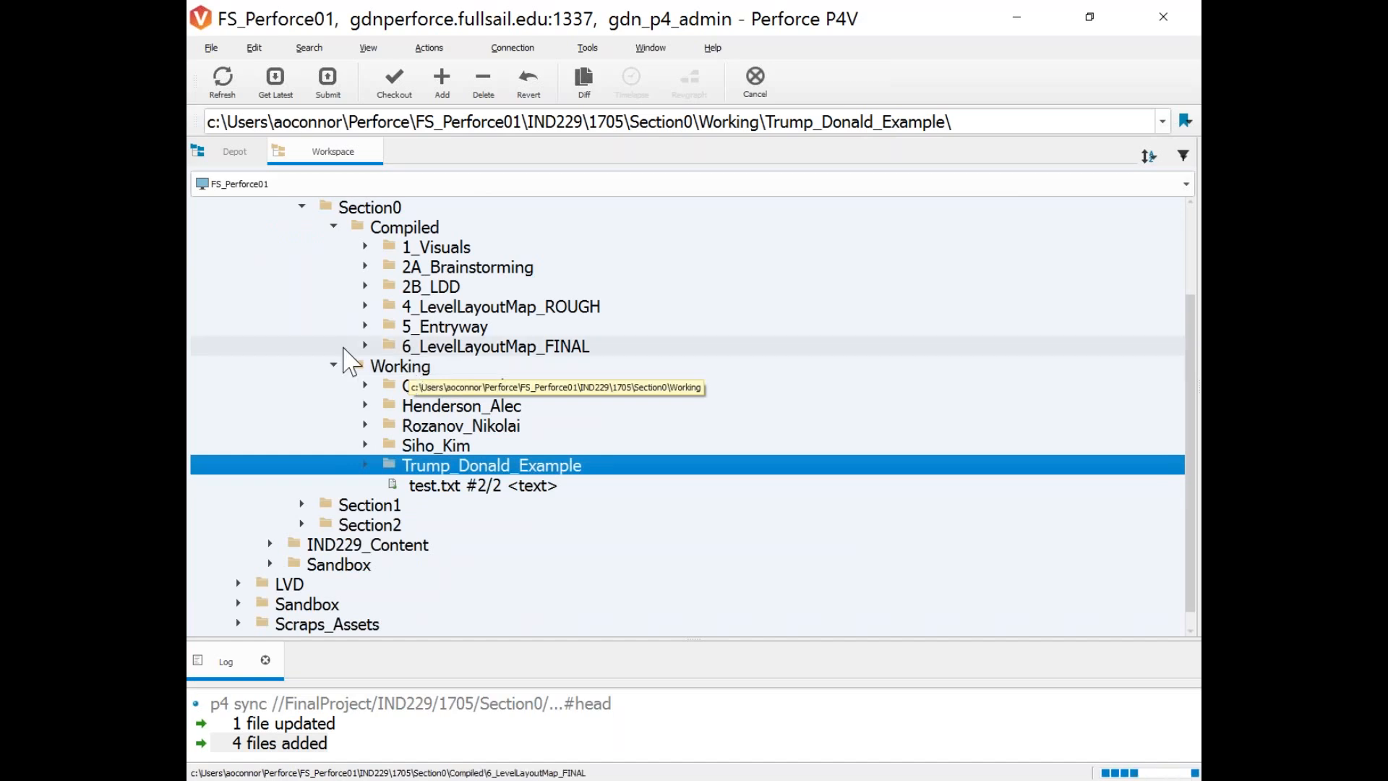
pyautogui.scroll(1, 409, 374)
pyautogui.scroll(1, 447, 423)
pyautogui.scroll(-1, 430, 347)
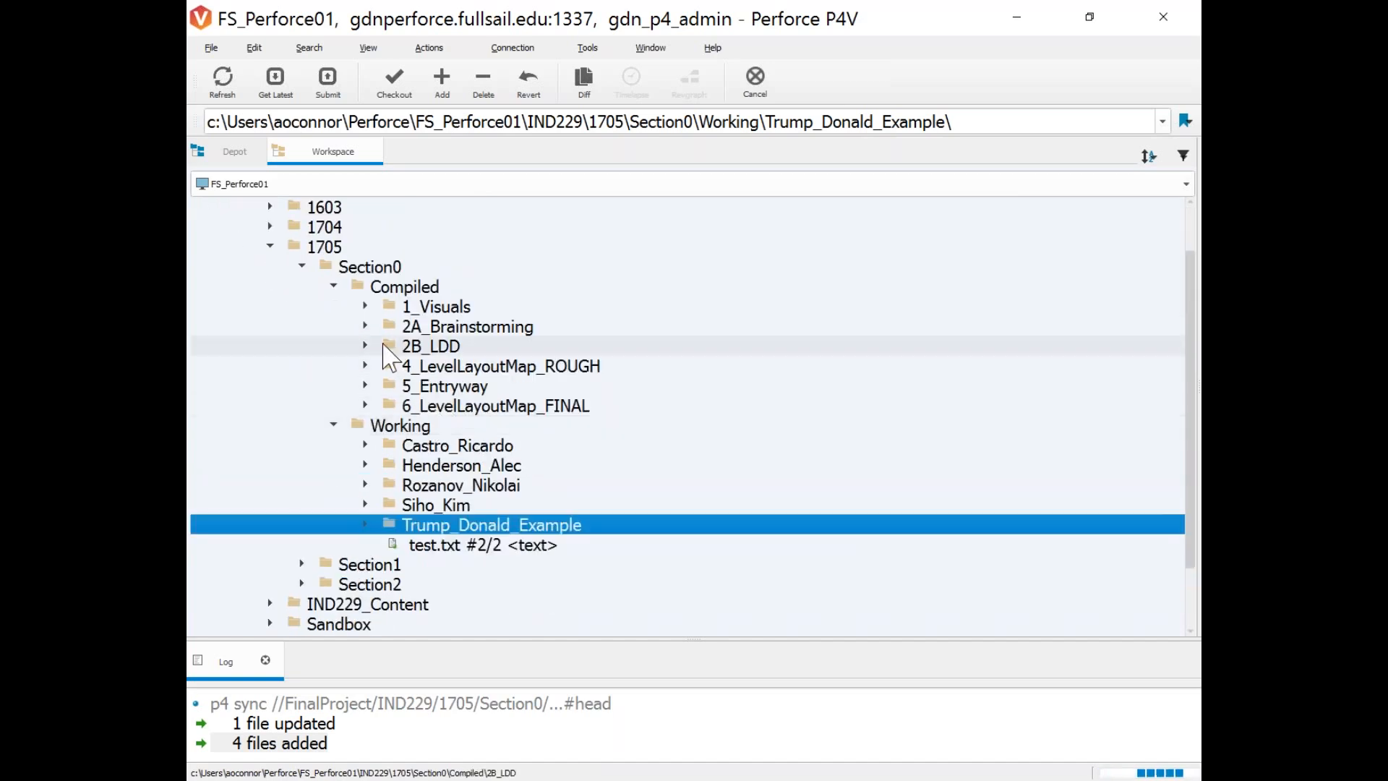
pyautogui.click(334, 286)
pyautogui.click(333, 345)
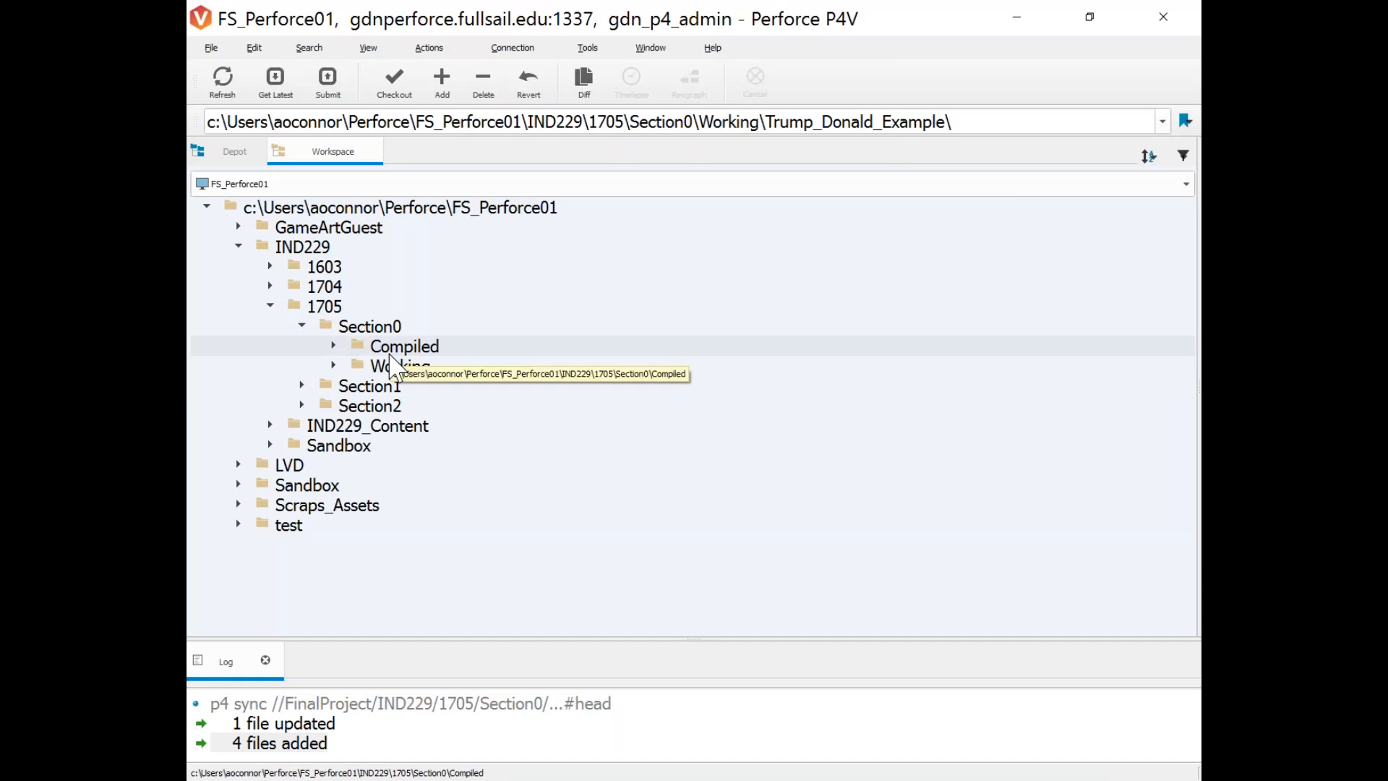
# Expand Working and Compiled under Section0 and browse 1_Visuals through 6_LevelLayoutMap_FINAL.
pyautogui.click(334, 366)
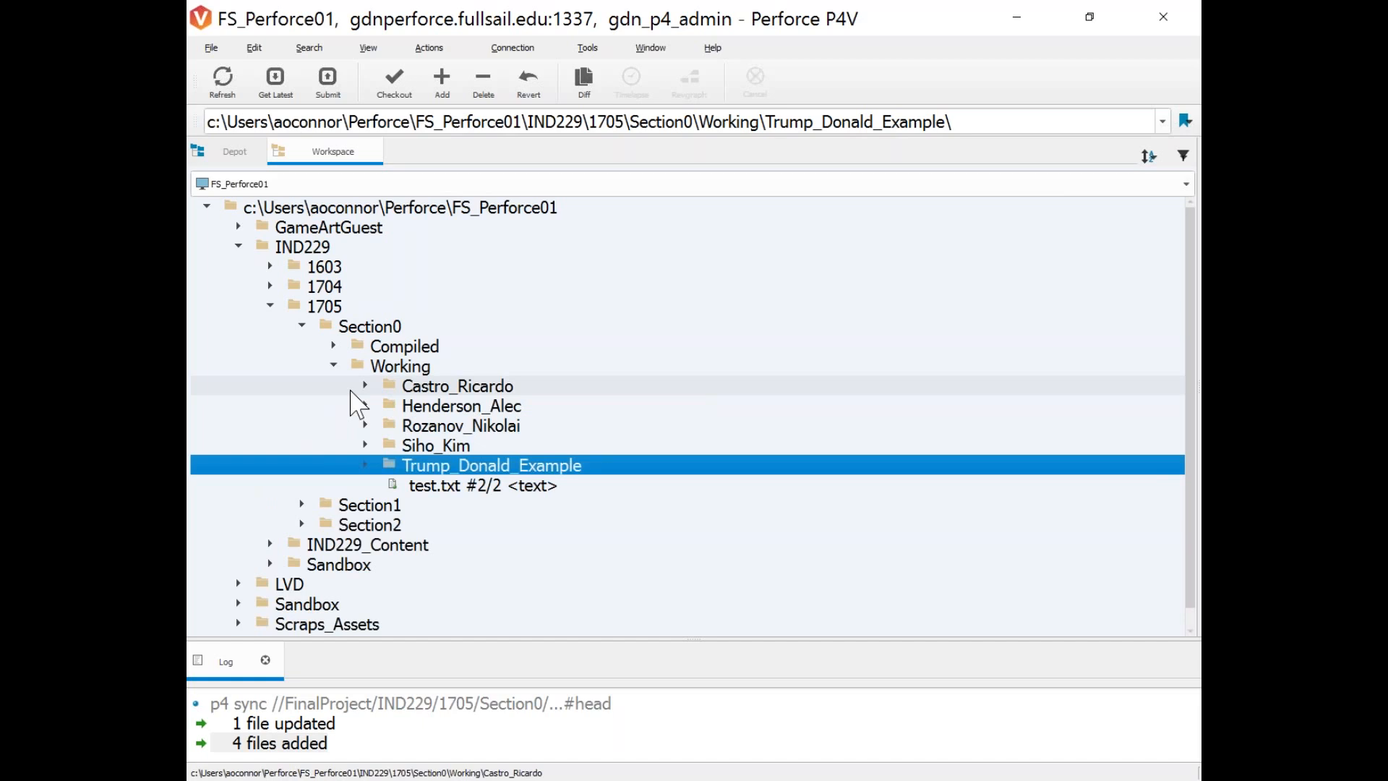
pyautogui.click(361, 367)
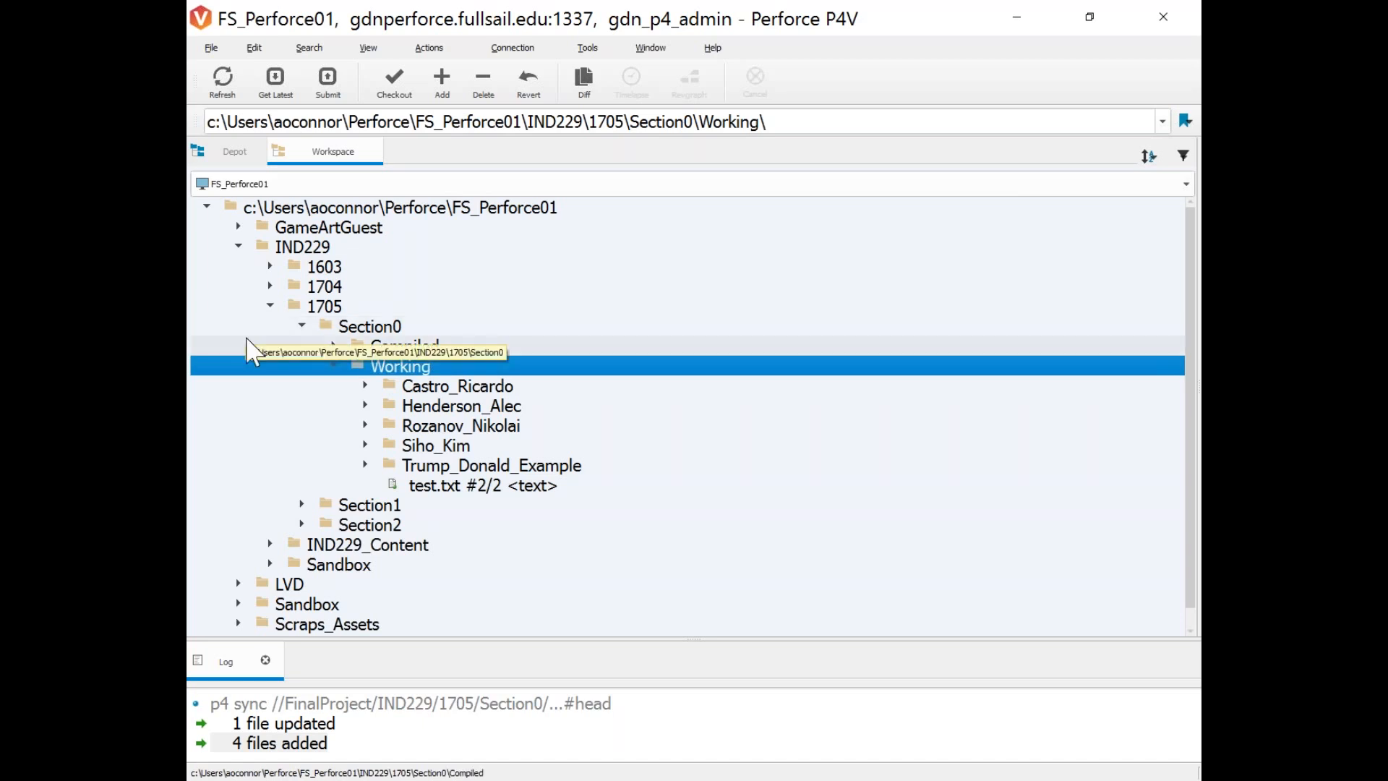
pyautogui.click(334, 346)
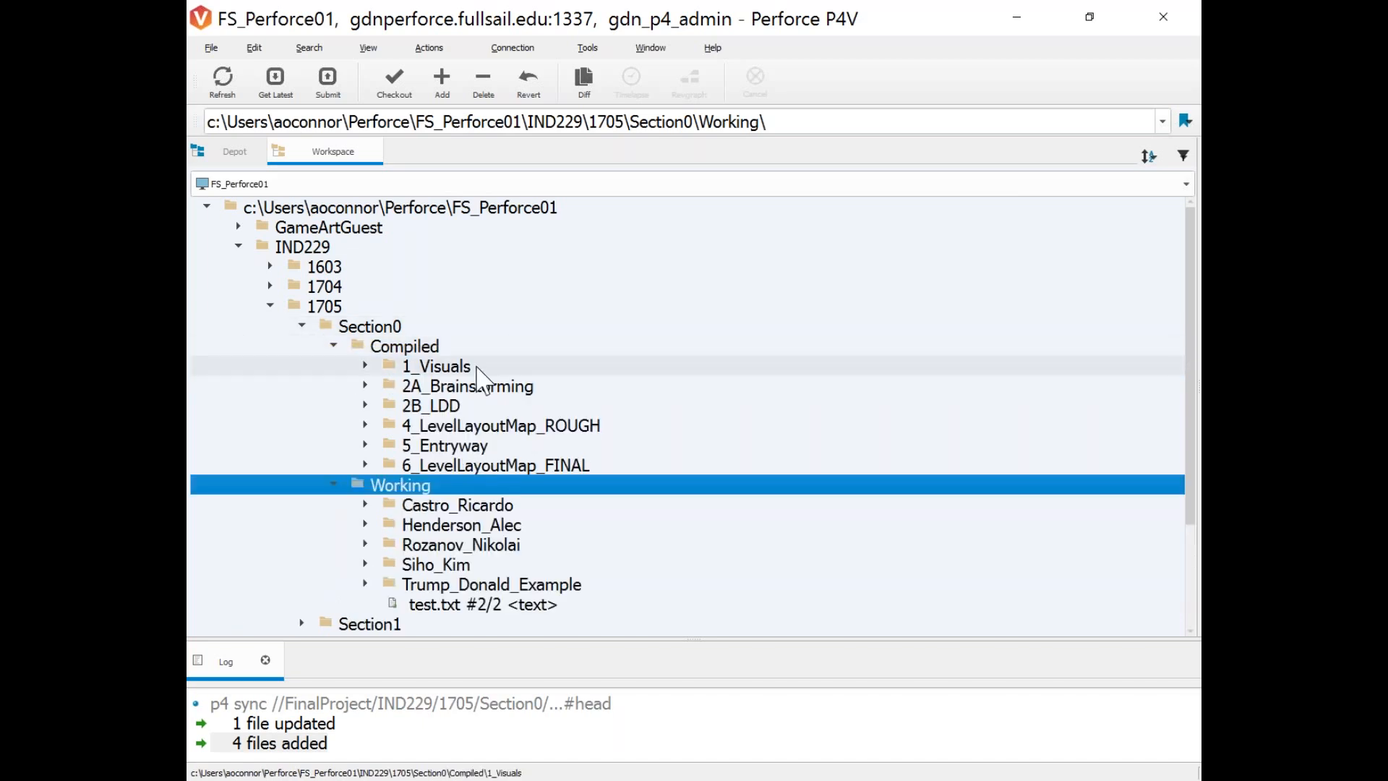
pyautogui.click(464, 369)
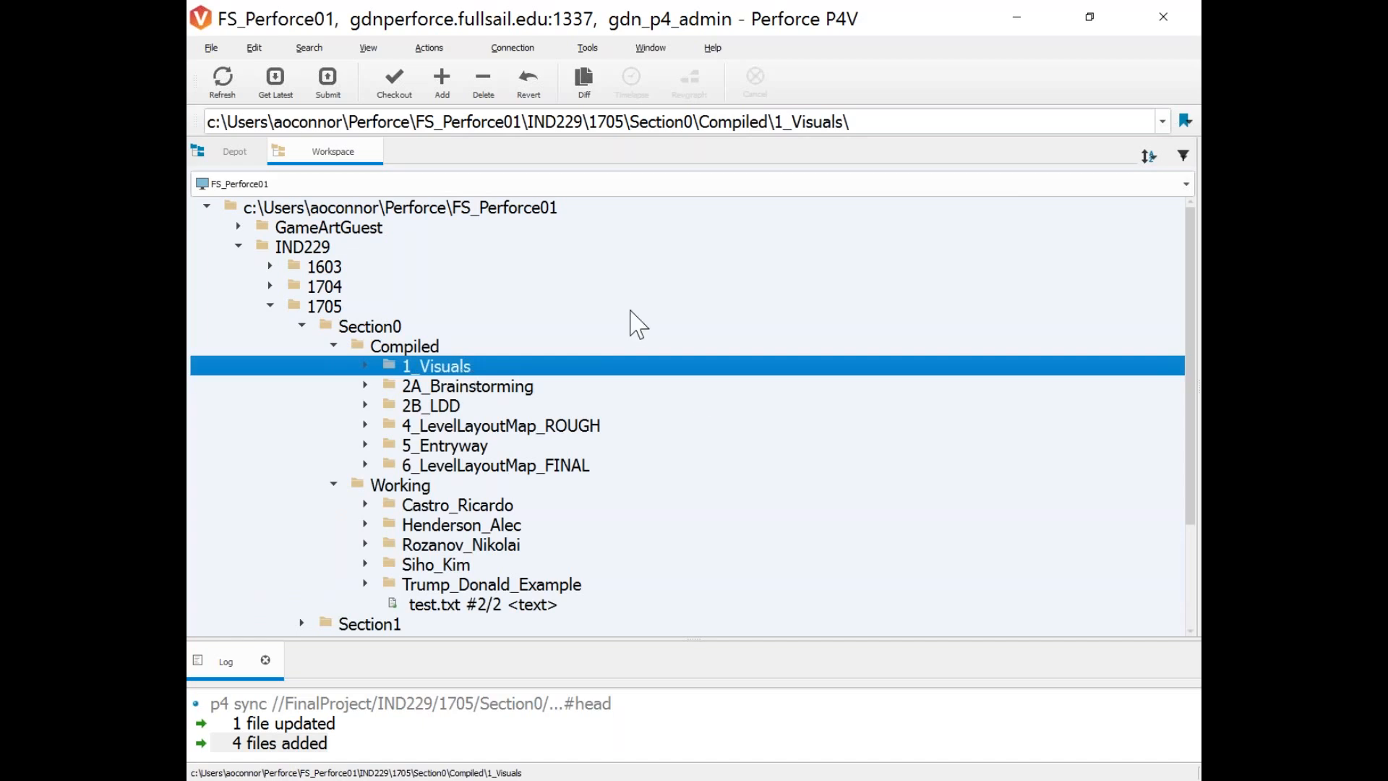
pyautogui.click(405, 467)
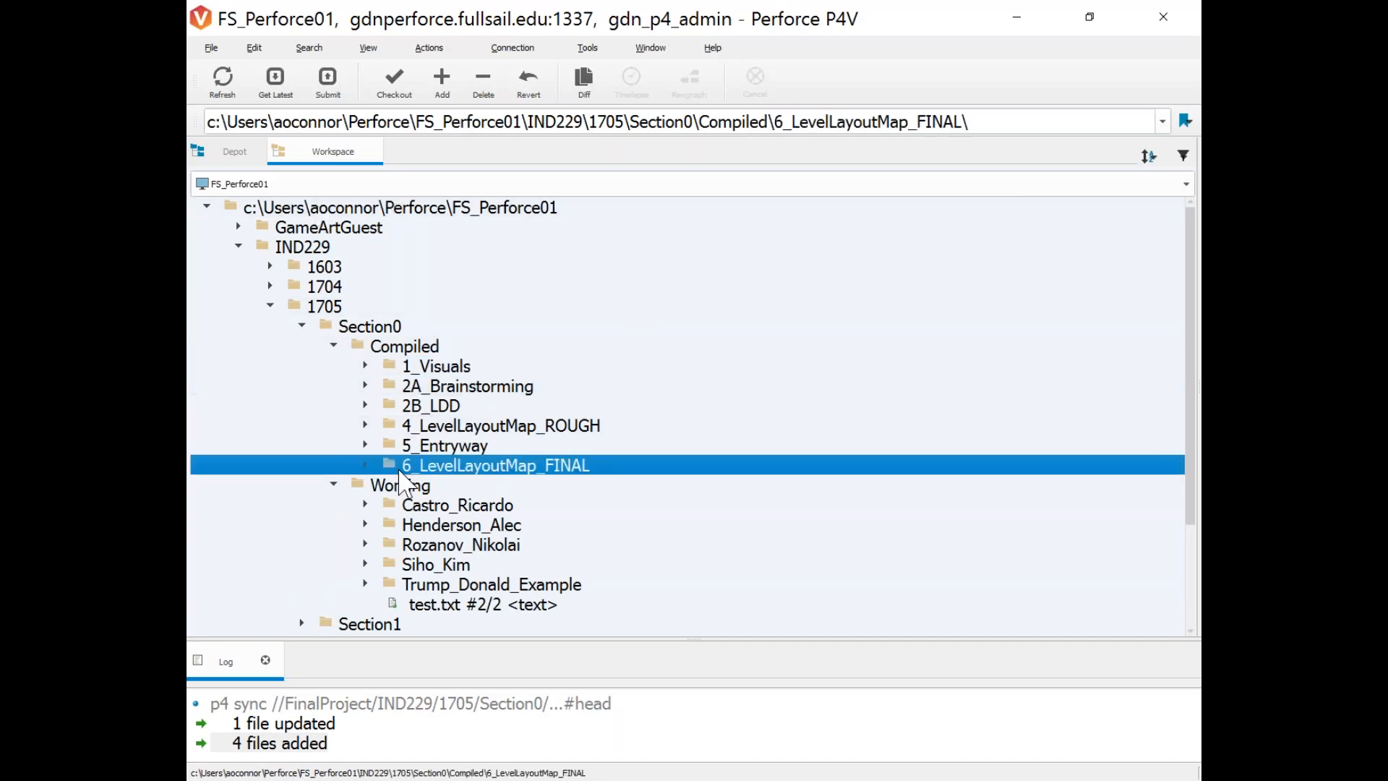
pyautogui.click(405, 368)
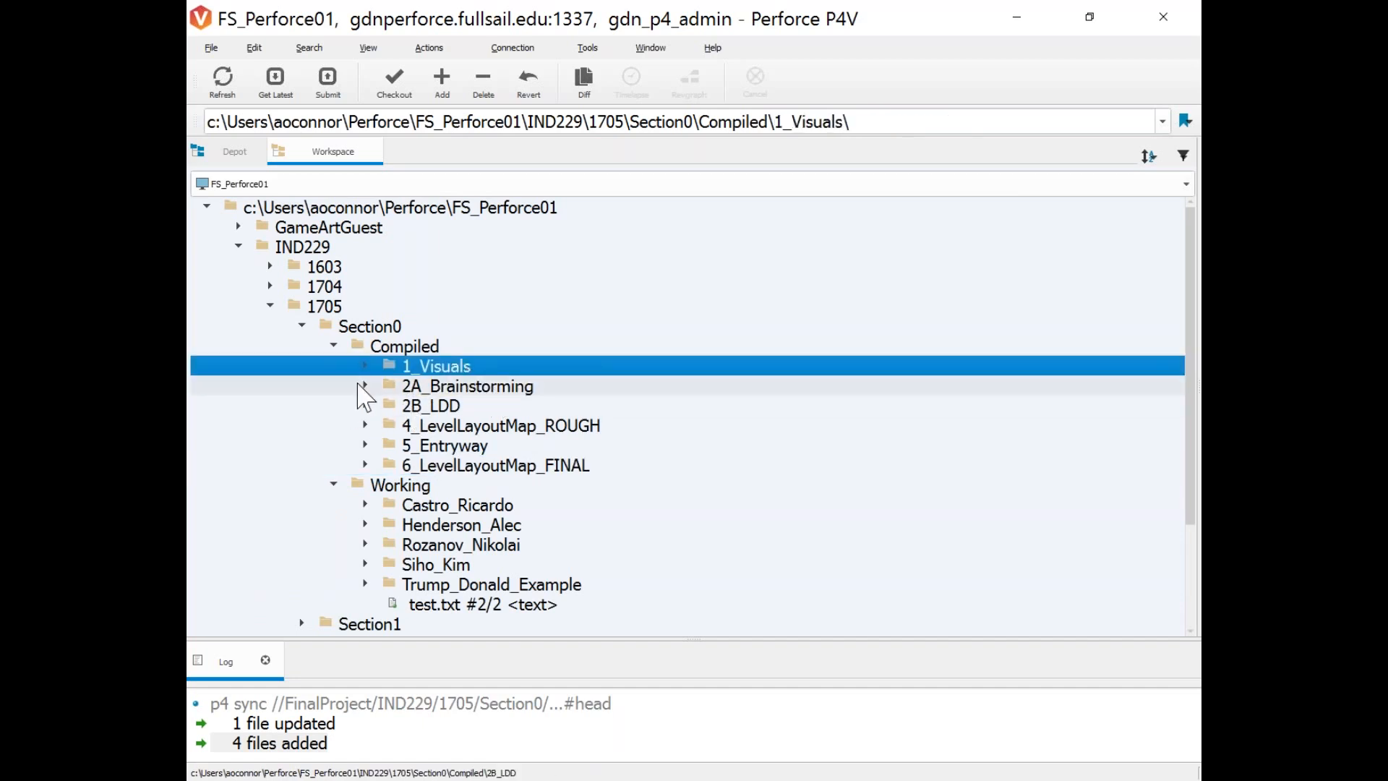
pyautogui.click(365, 365)
pyautogui.click(365, 366)
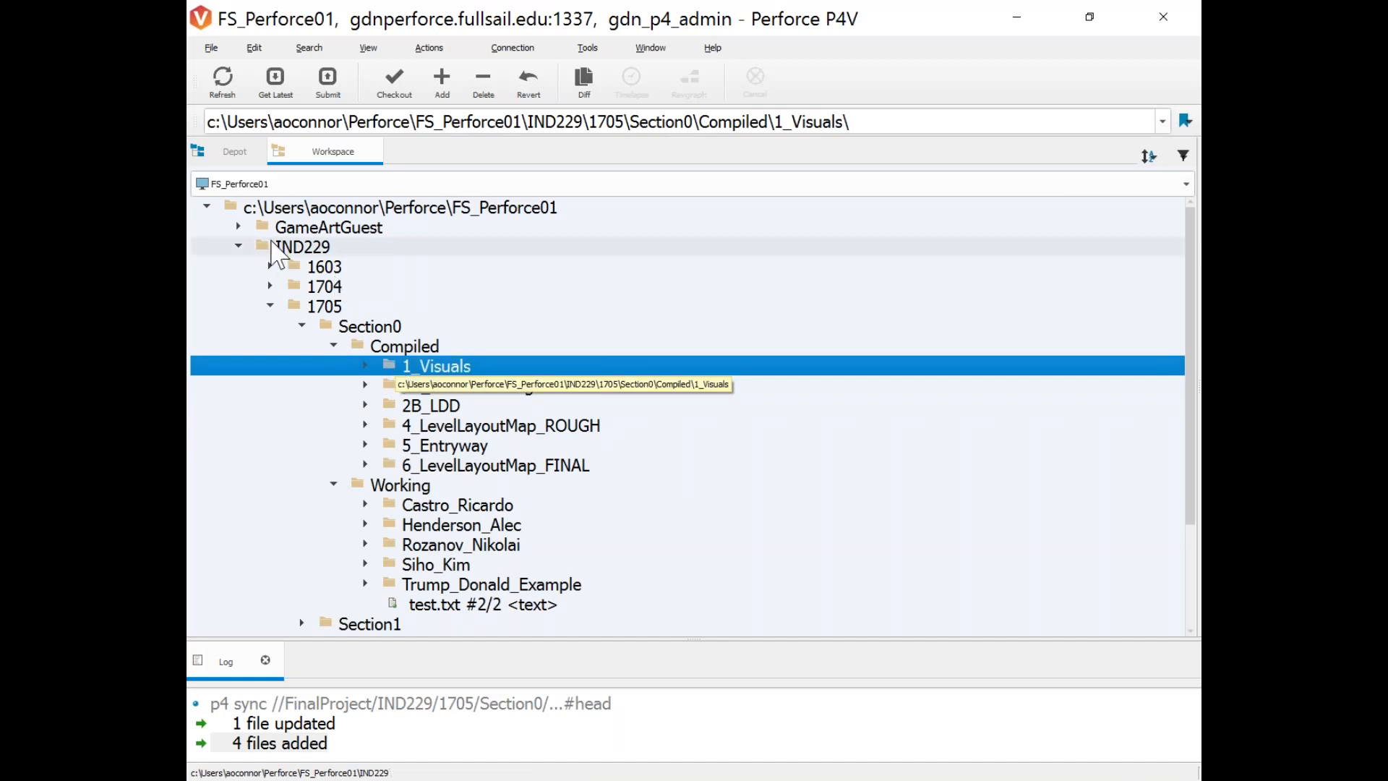
pyautogui.scroll(-2, 402, 406)
pyautogui.scroll(2, 402, 412)
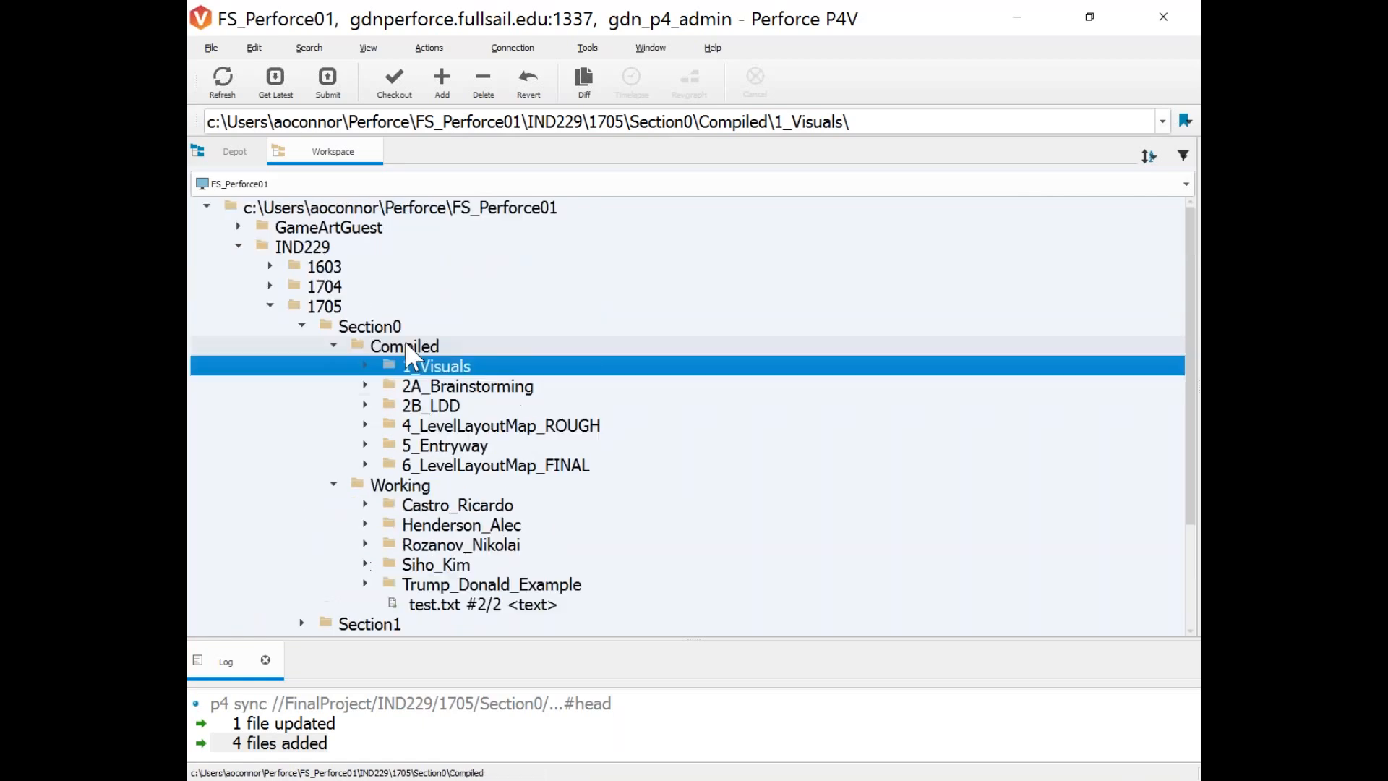
# Toggle between Depot and Workspace views, collapsing Working in the depot tree.
pyautogui.click(250, 154)
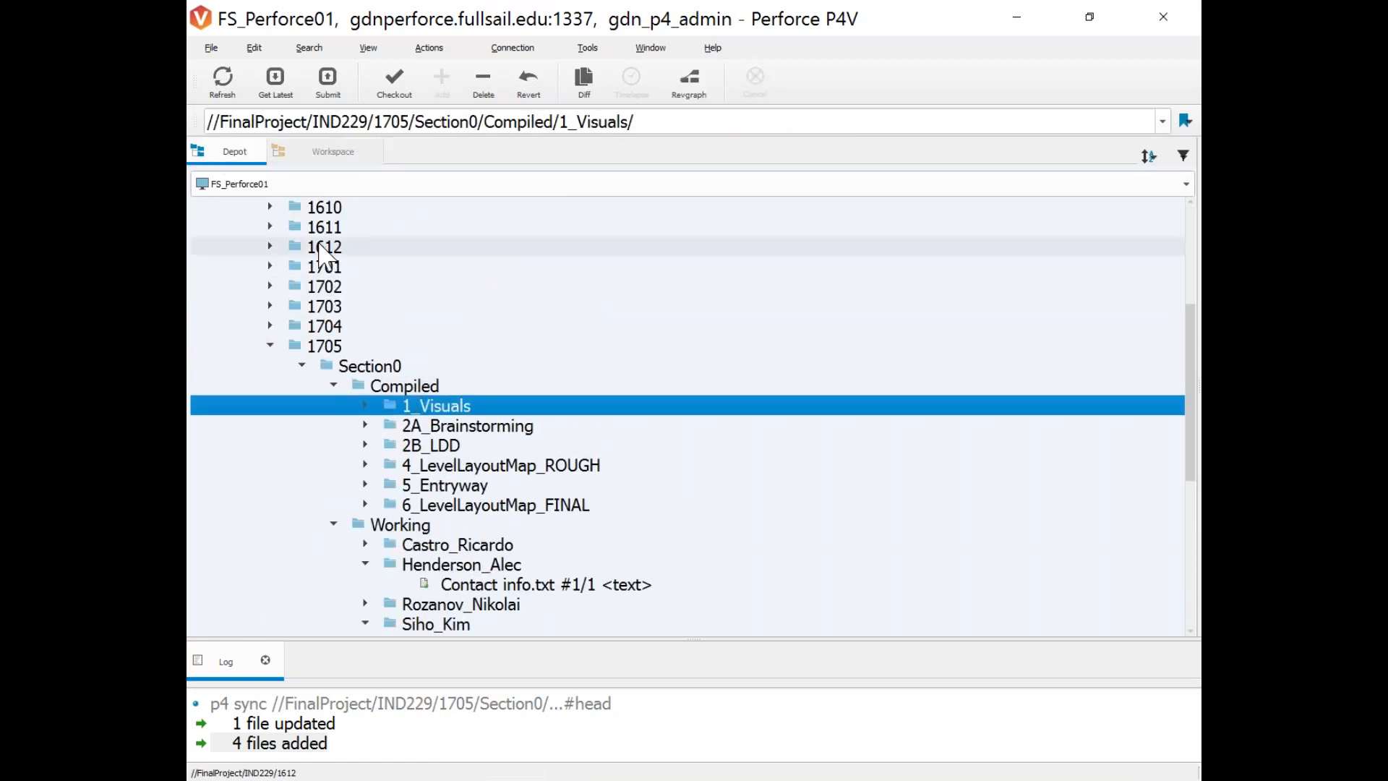
pyautogui.scroll(-1, 394, 347)
pyautogui.click(334, 466)
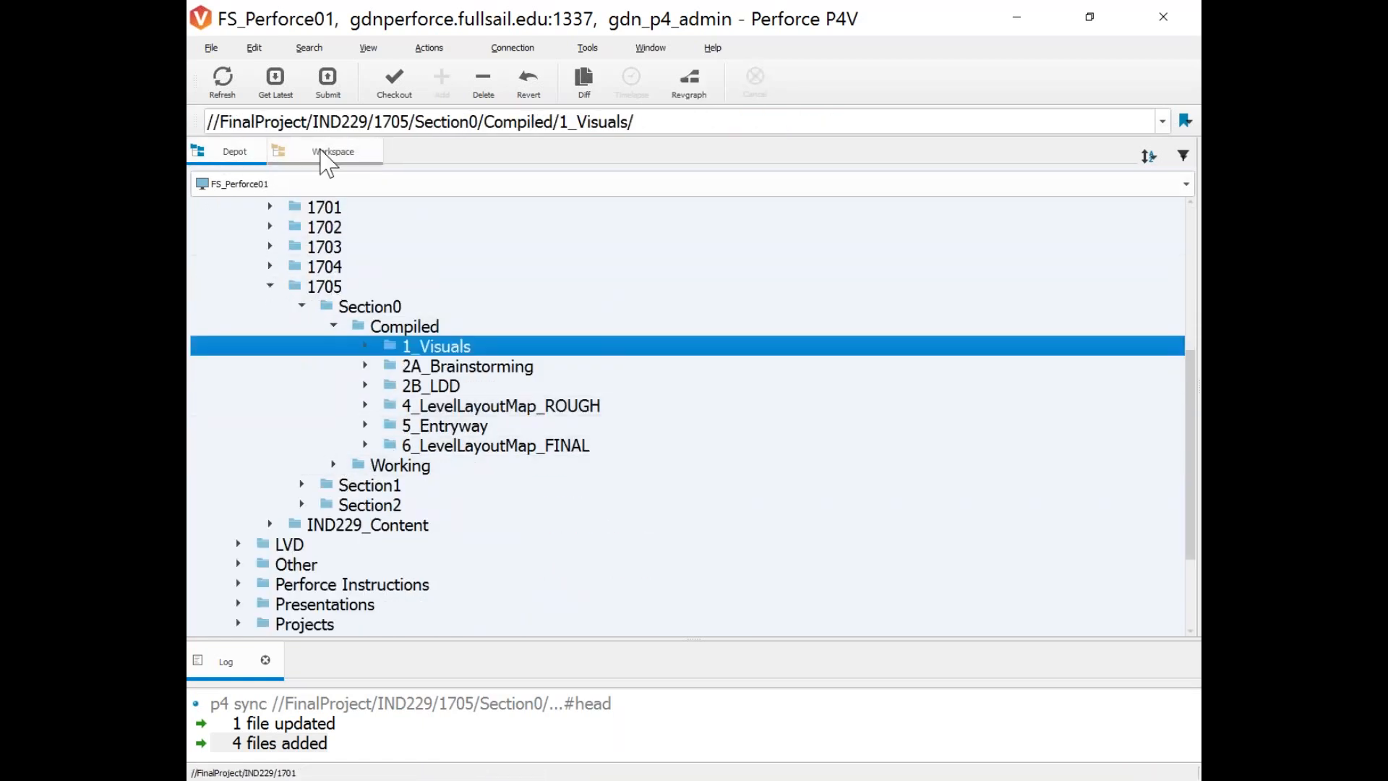
pyautogui.click(329, 152)
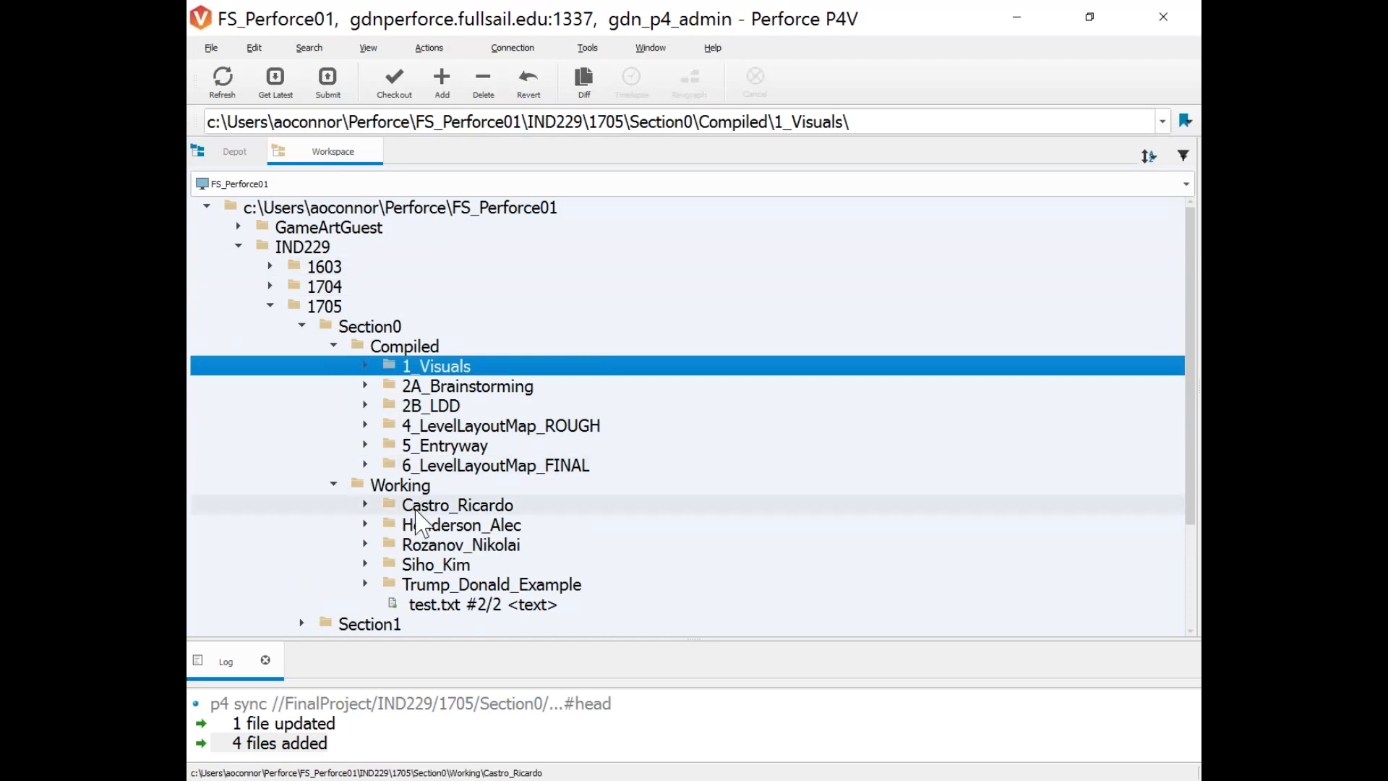
pyautogui.click(234, 152)
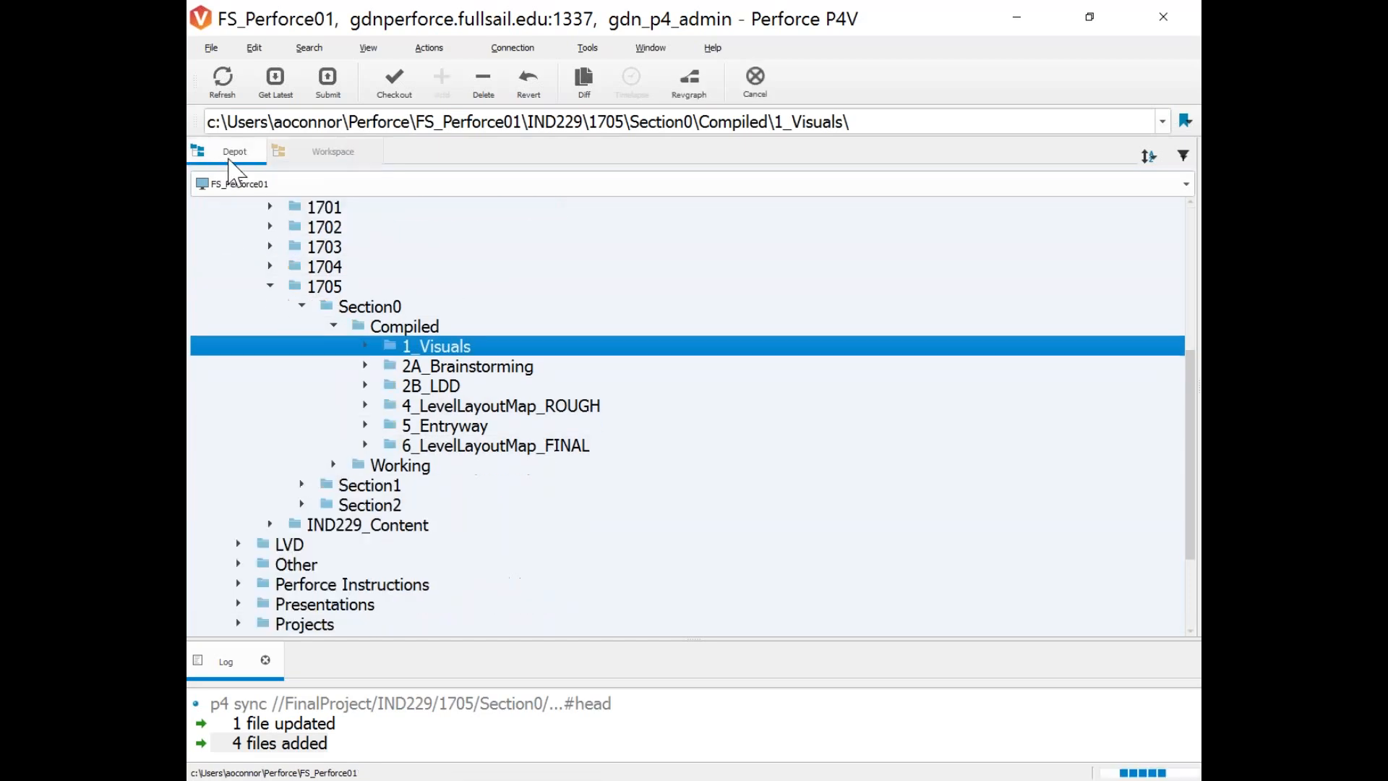
pyautogui.click(333, 151)
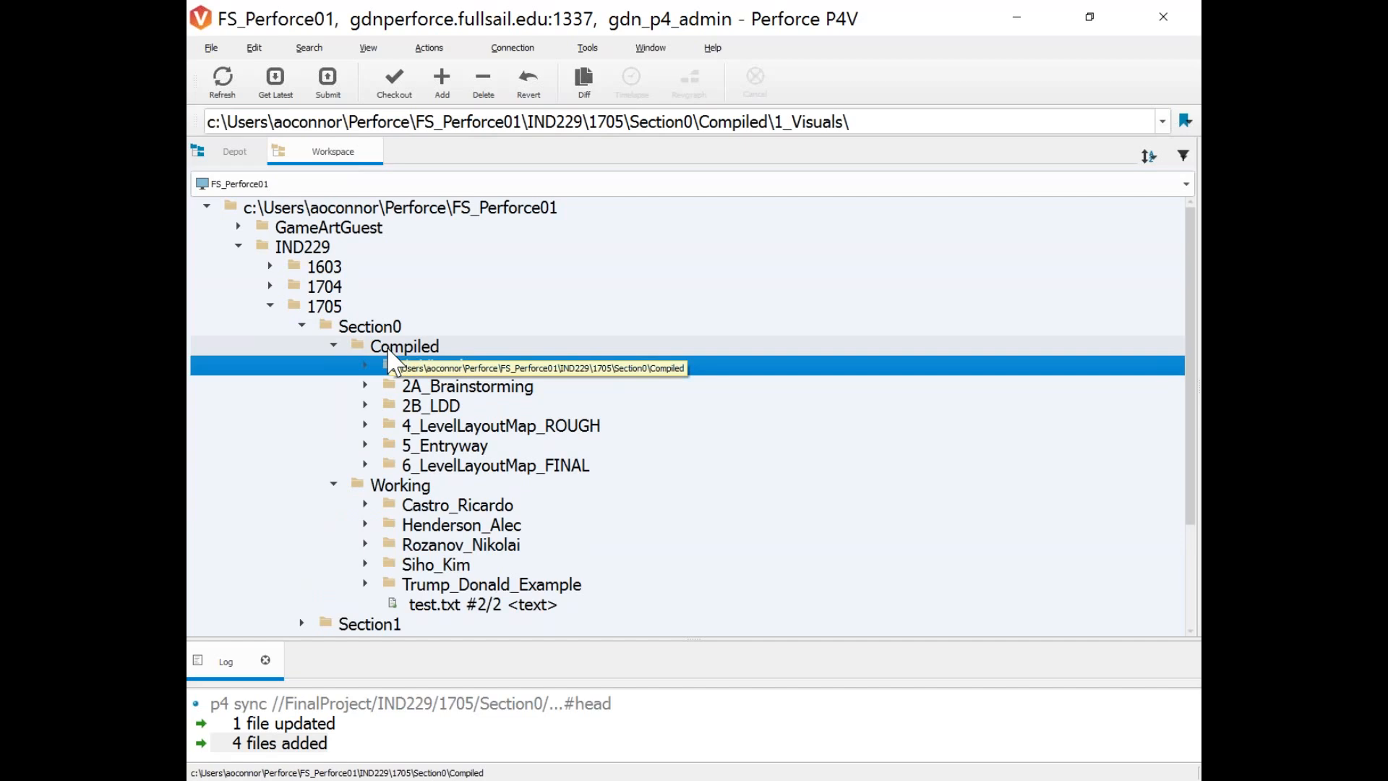
# Bring up the Compiled folder's context menu at Show In.
pyautogui.click(391, 347)
pyautogui.rightClick(390, 347)
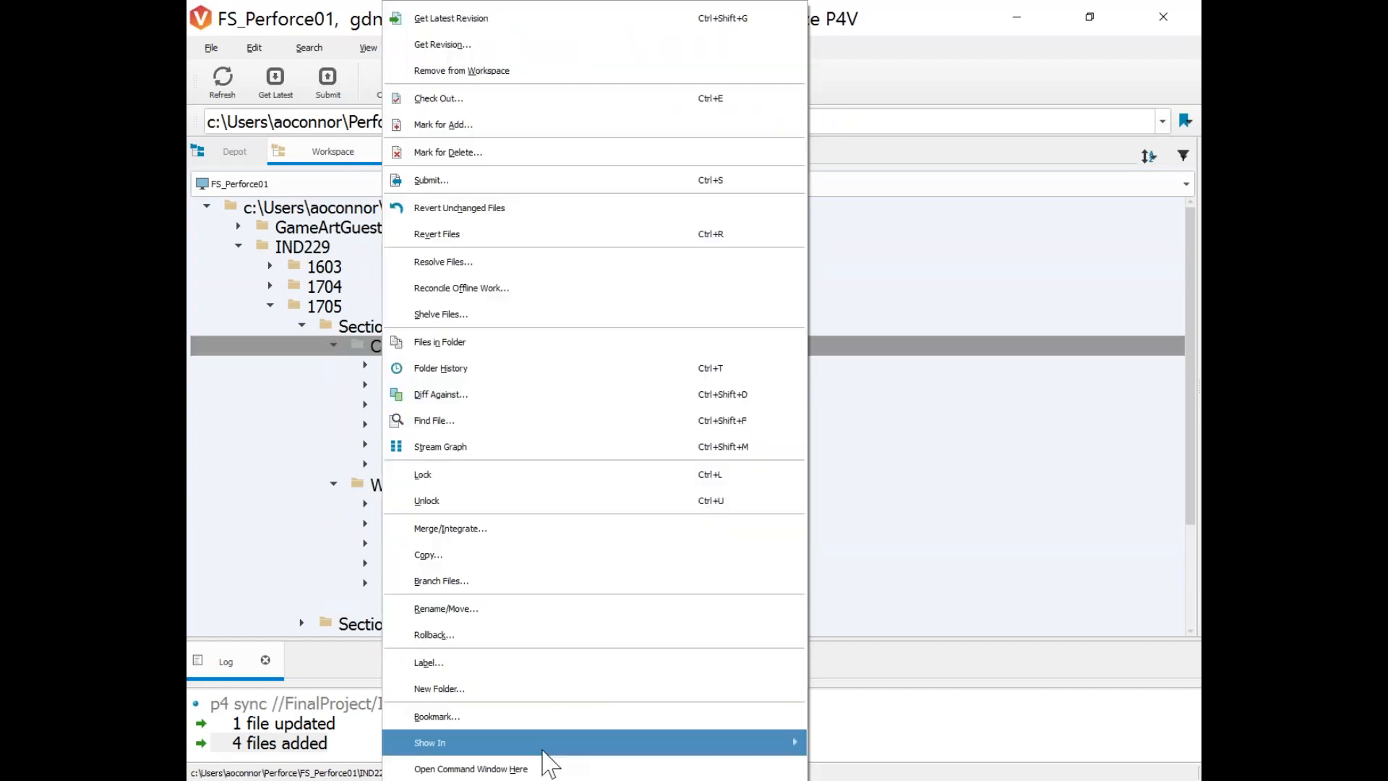
pyautogui.moveTo(539, 762)
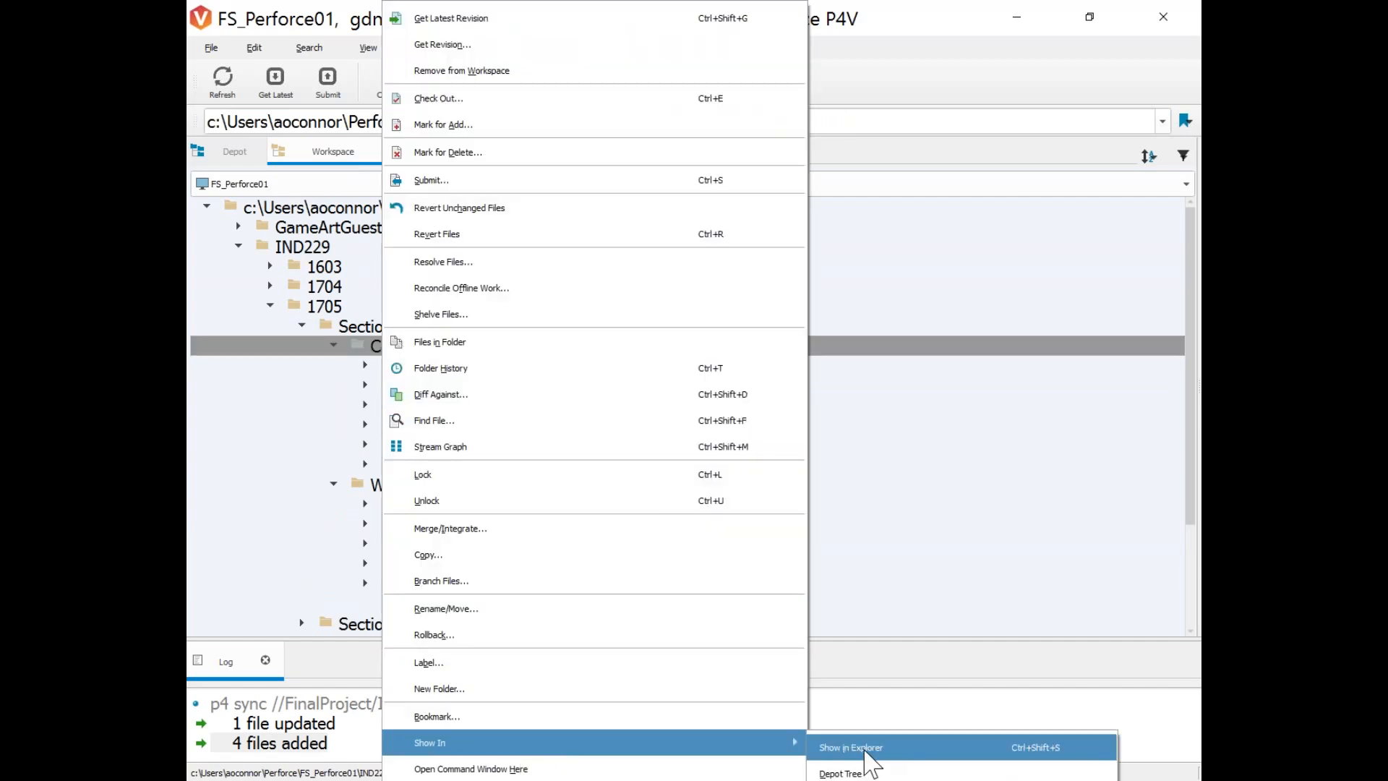
# Show the Compiled folder in File Explorer from its Show In menu.
pyautogui.click(366, 363)
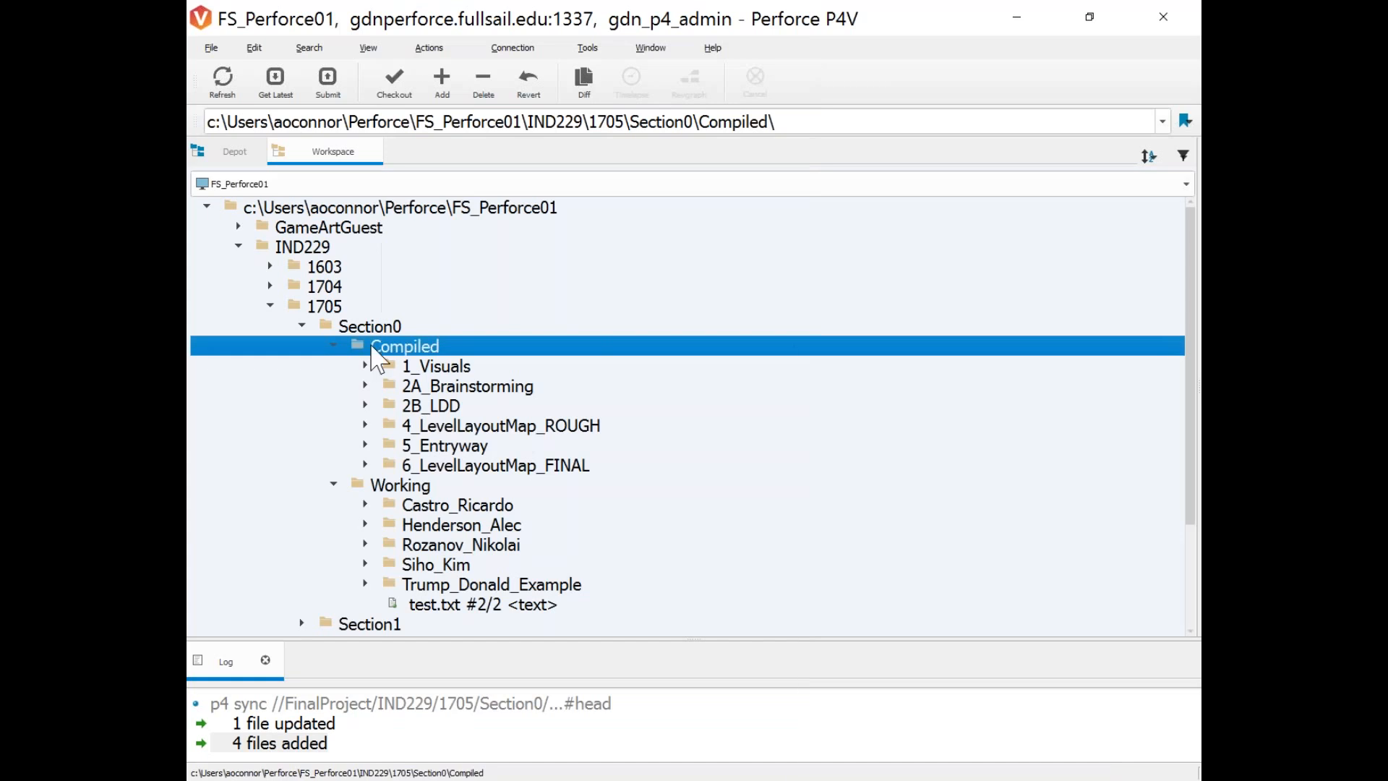
pyautogui.rightClick(367, 362)
pyautogui.moveTo(550, 744)
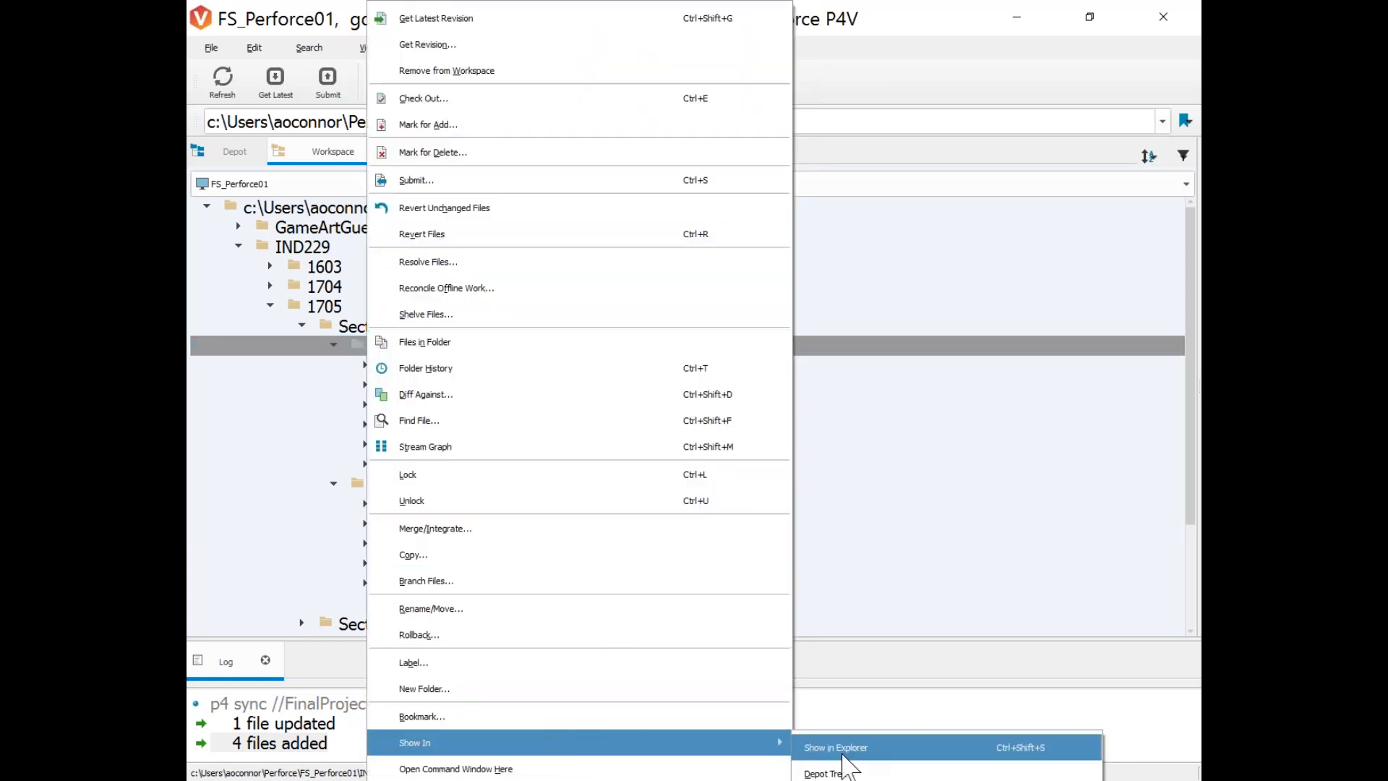
pyautogui.click(838, 748)
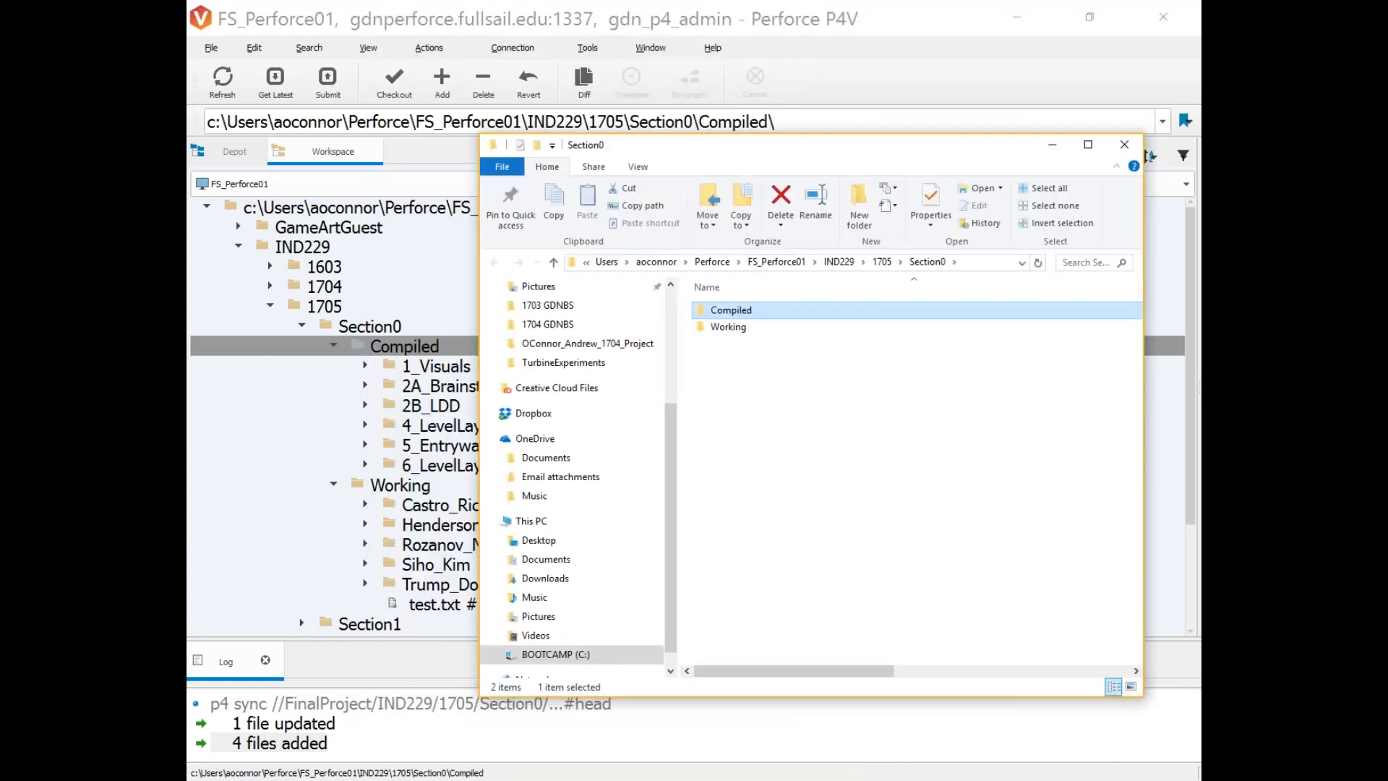
# Reposition the Explorer window and open the Working folder.
pyautogui.moveTo(735, 148); pyautogui.dragTo(678, 95)
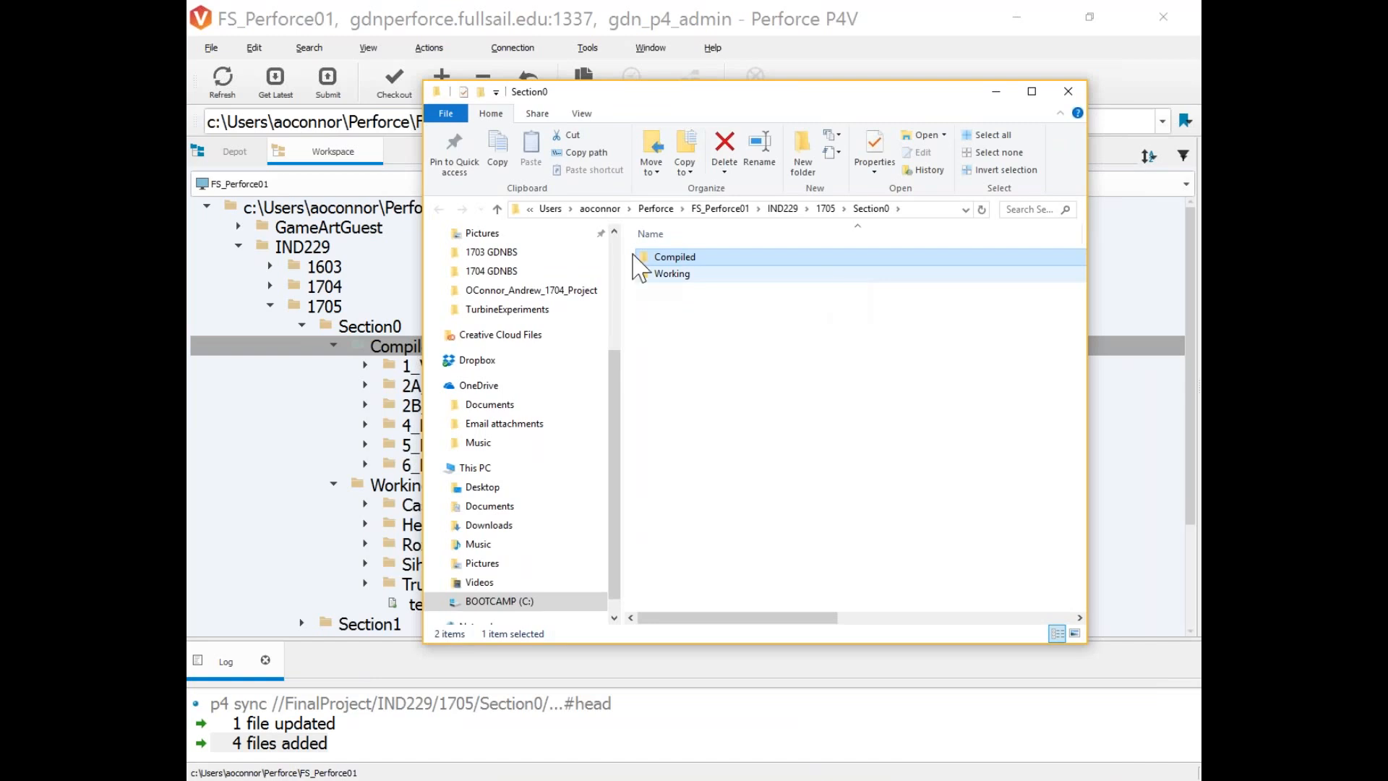
pyautogui.moveTo(735, 103); pyautogui.dragTo(861, 142)
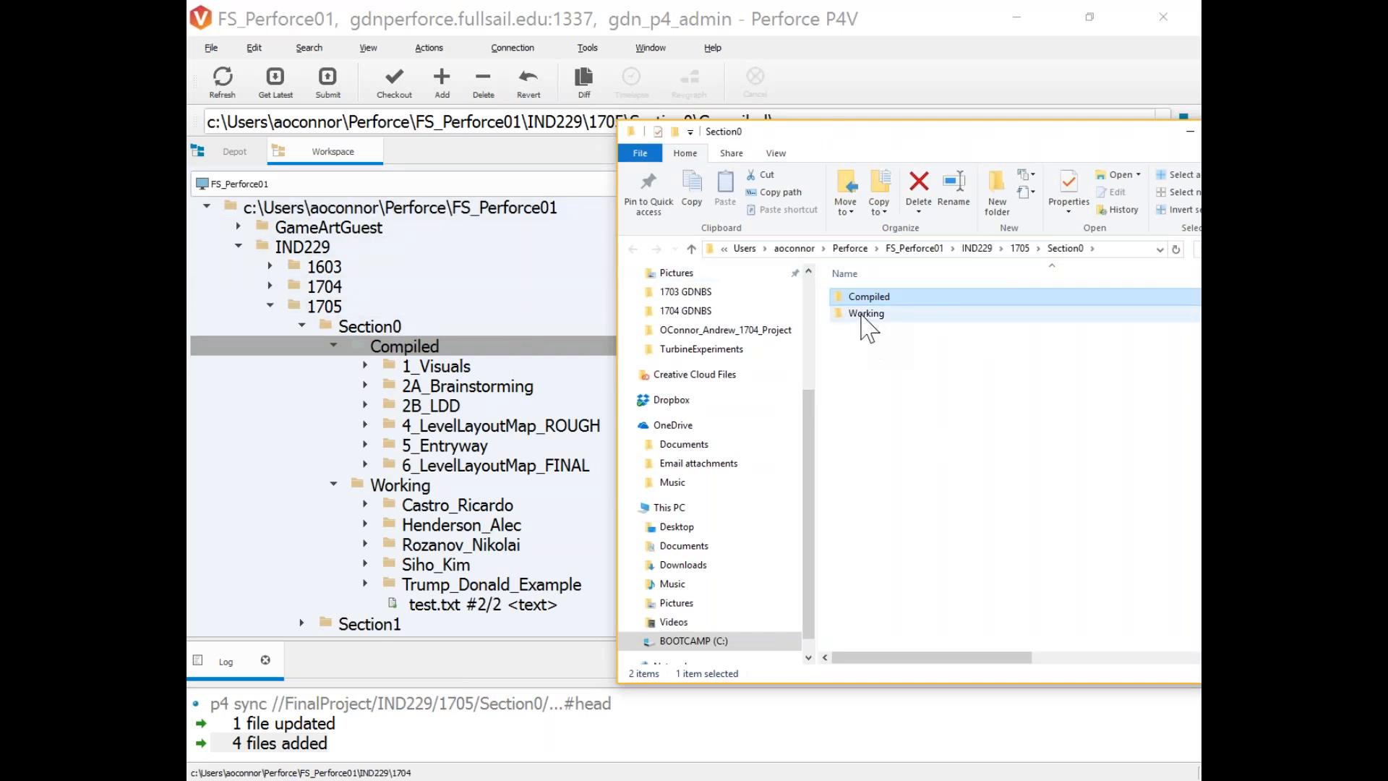
pyautogui.doubleClick(866, 313)
pyautogui.moveTo(886, 130); pyautogui.dragTo(553, 117)
# Create a new folder in Working named with the student's Surname_Firstname.
pyautogui.rightClick(548, 410)
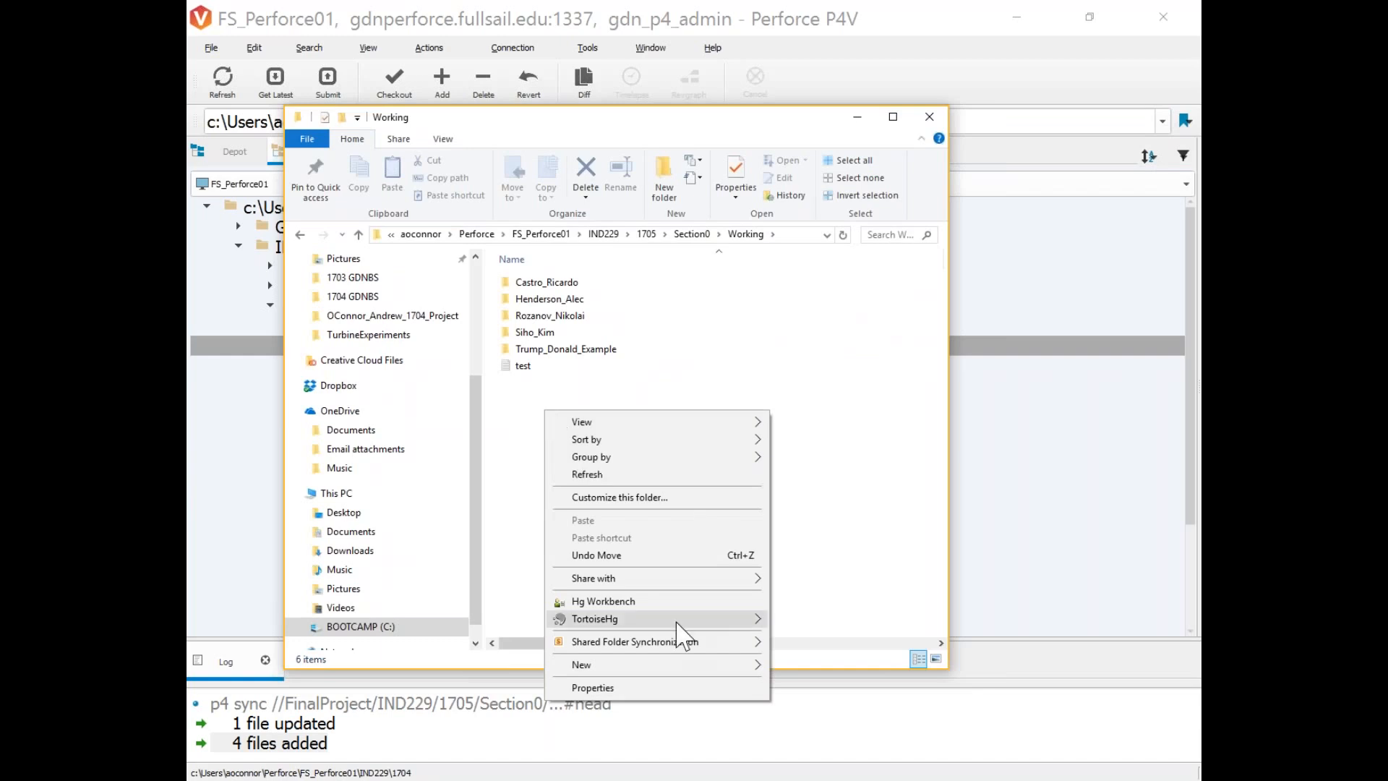
pyautogui.moveTo(691, 666)
pyautogui.click(821, 483)
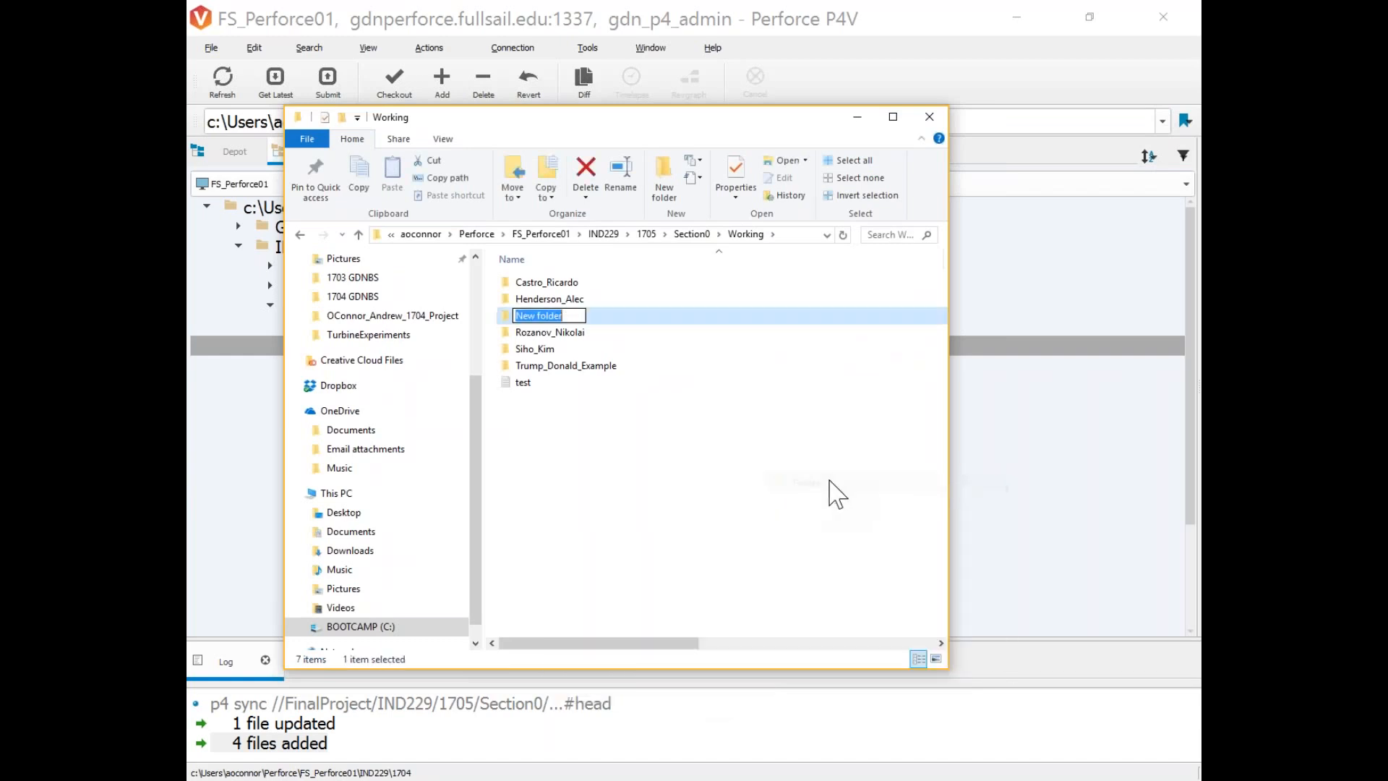
pyautogui.press('BackSpace')
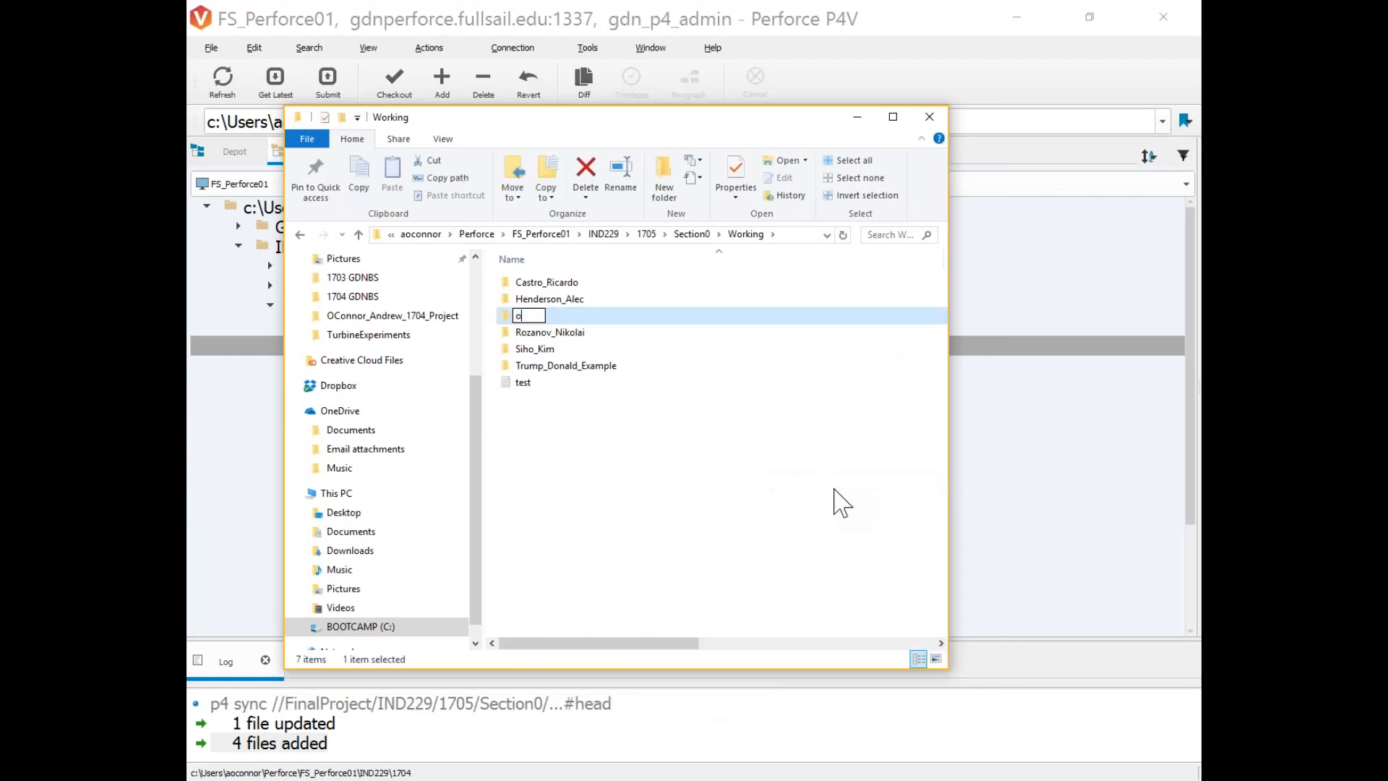
pyautogui.write('Oconnor_')
pyautogui.press('BackSpace')
pyautogui.press('BackSpace')
pyautogui.press('BackSpace')
pyautogui.press('BackSpace')
pyautogui.press('BackSpace')
pyautogui.press('BackSpace')
pyautogui.press('BackSpace')
pyautogui.press('Return')
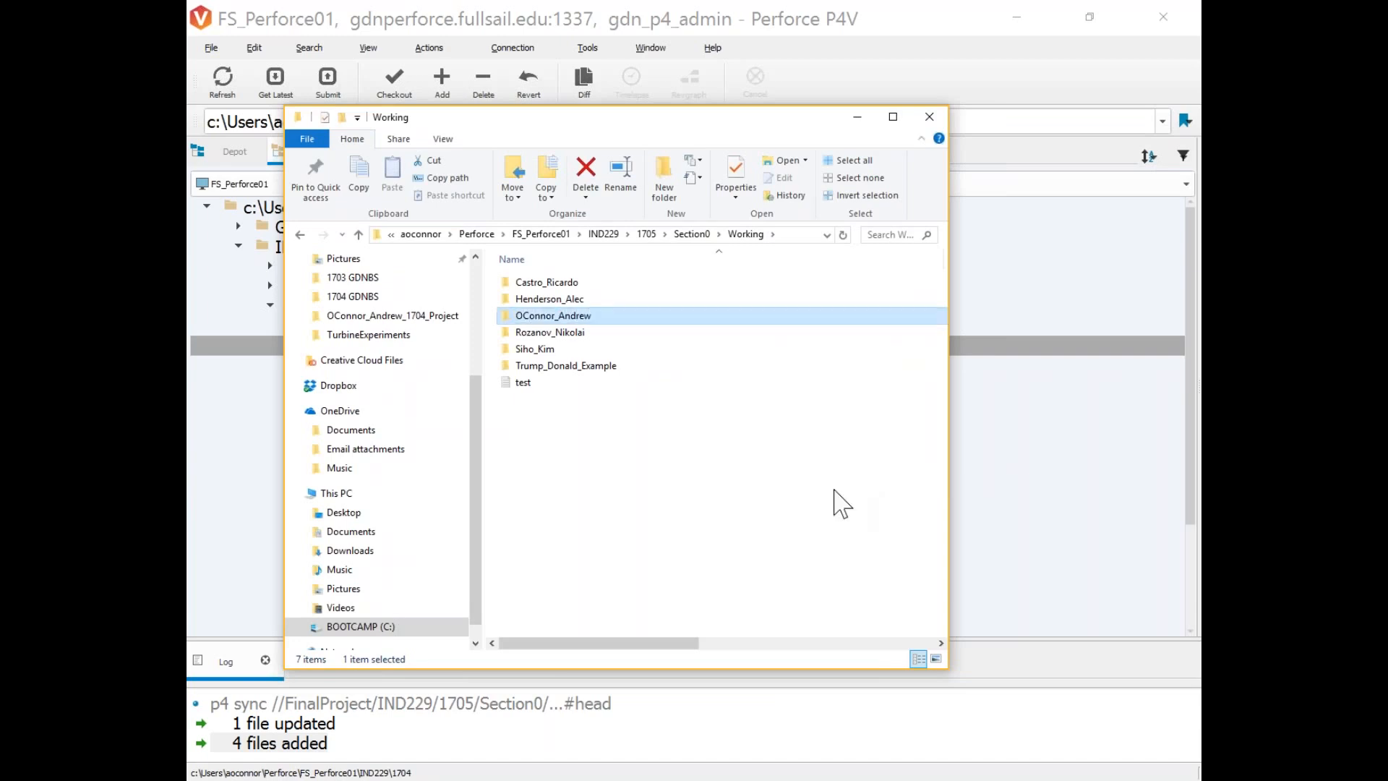
# Add an empty text document named with the student's name plus _contactInfo.
pyautogui.rightClick(559, 311)
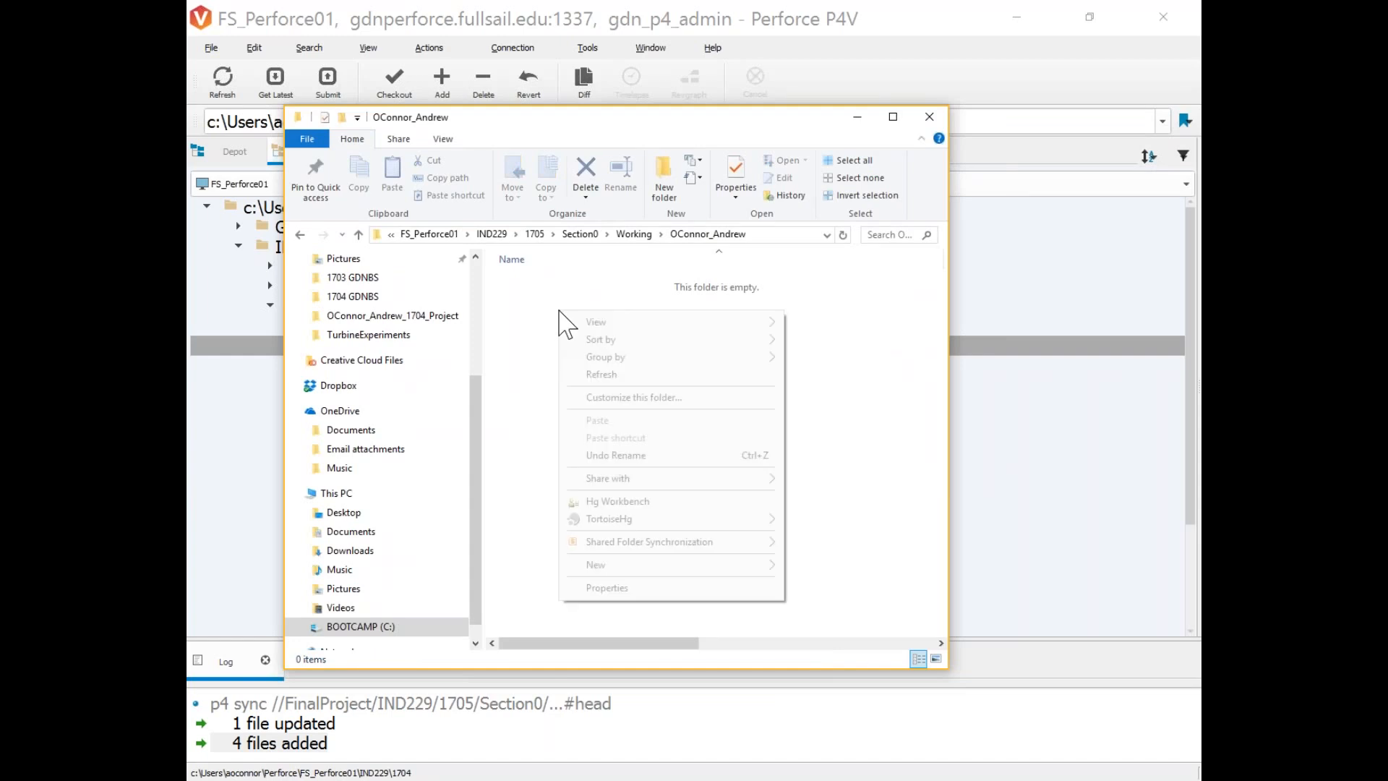
pyautogui.moveTo(651, 565)
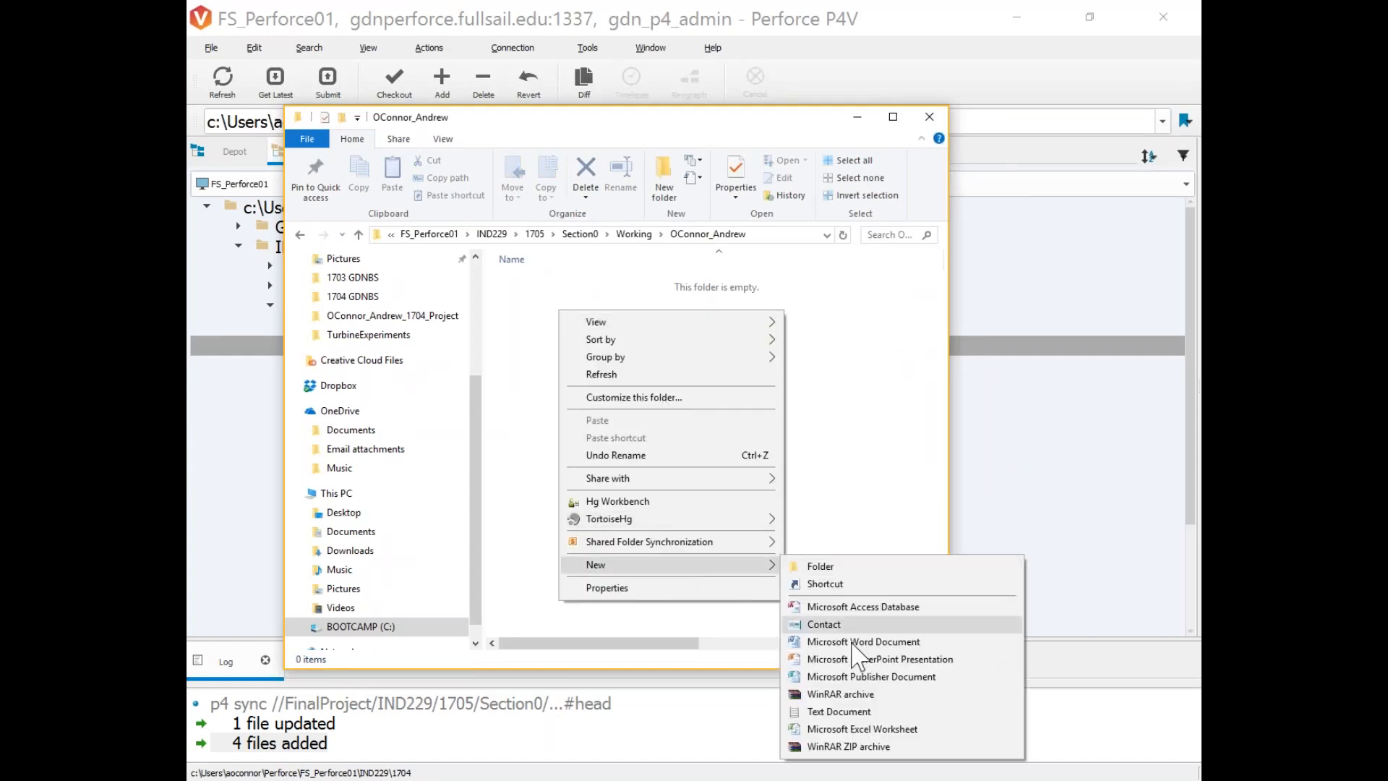
pyautogui.click(839, 711)
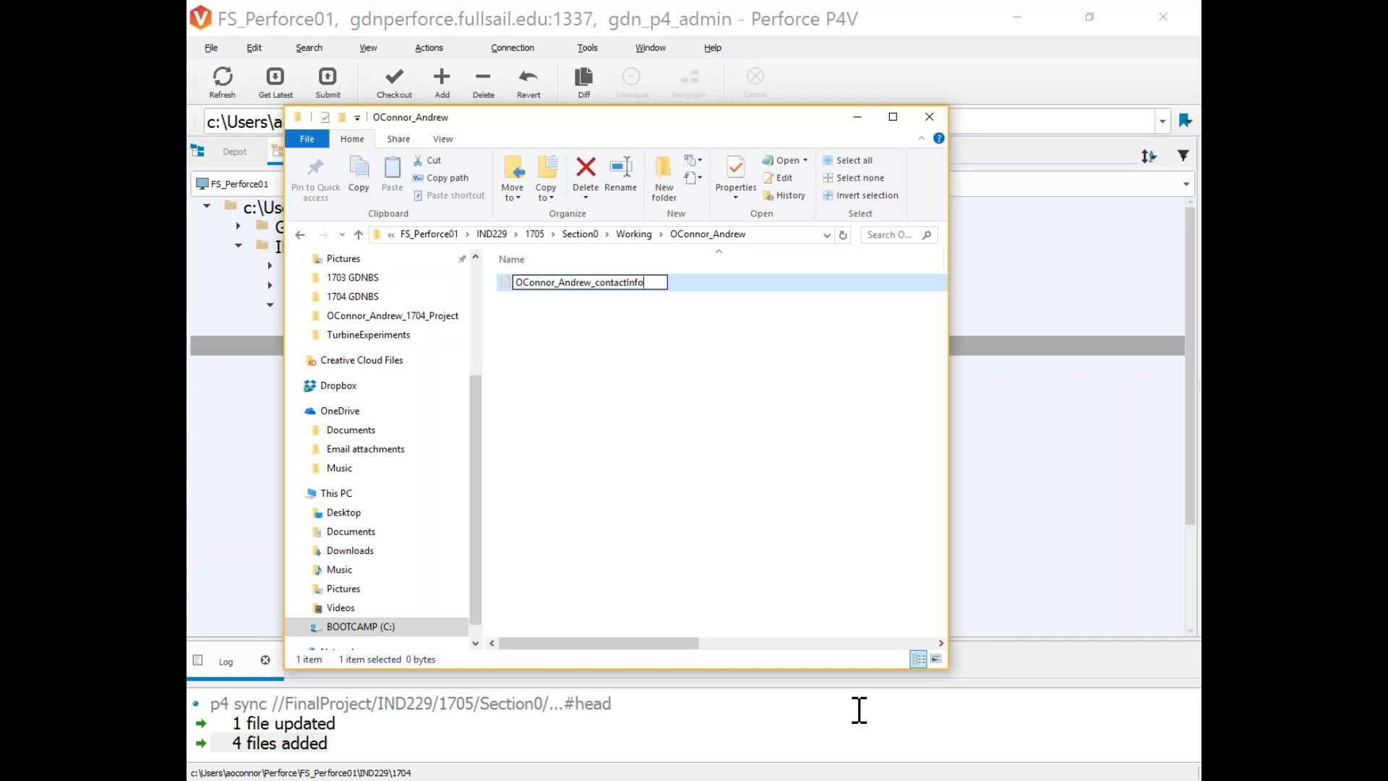
pyautogui.press('Return')
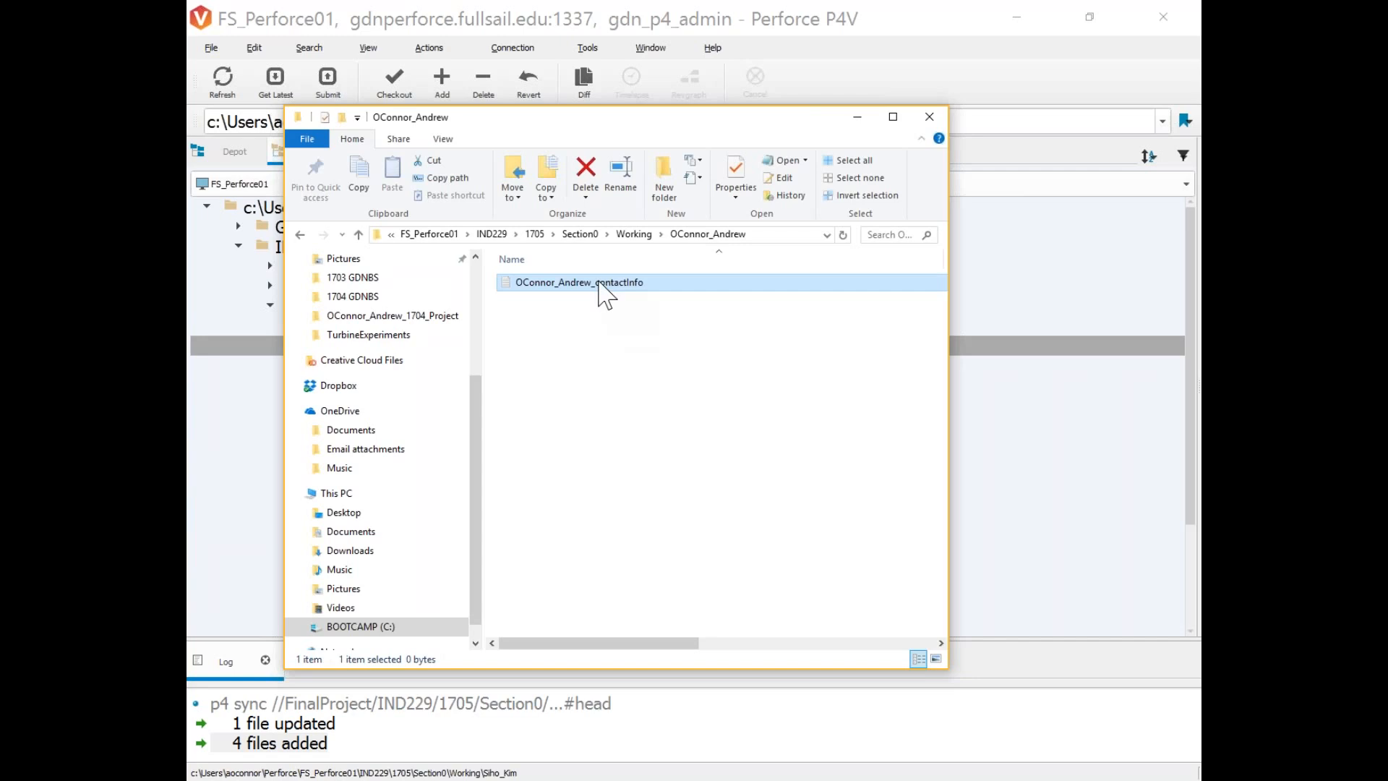
pyautogui.doubleClick(605, 282)
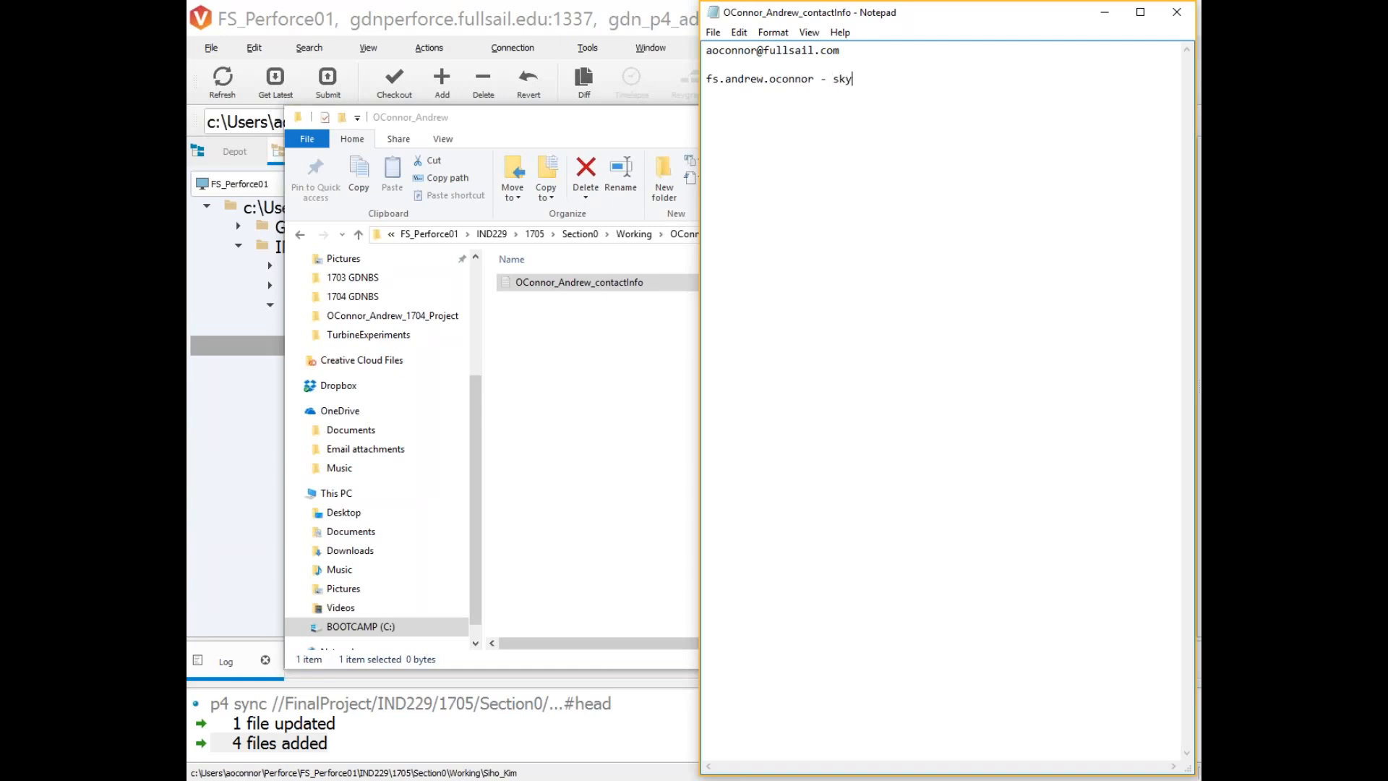
# Save the contact-info file with the e-mail and Skype name, then close Notepad.
pyautogui.click(713, 31)
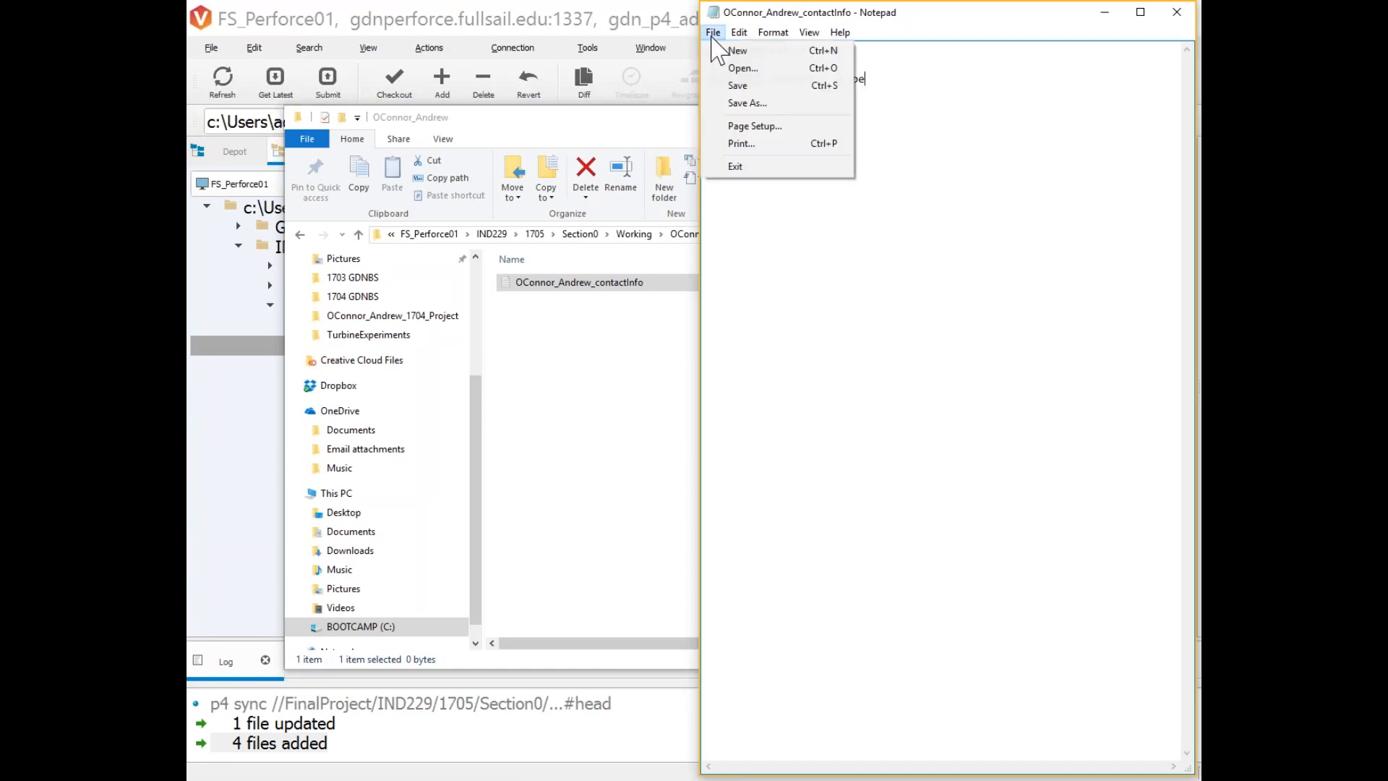
pyautogui.click(744, 84)
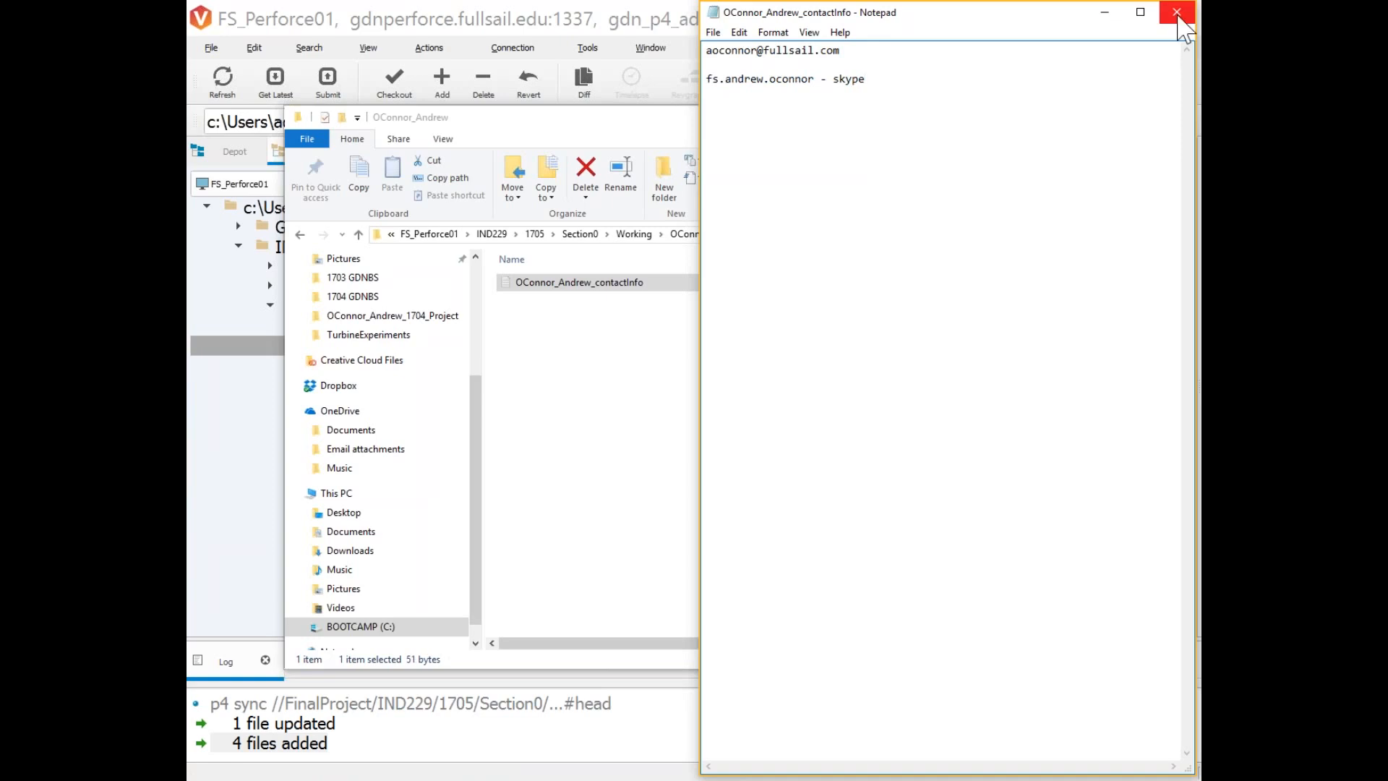
pyautogui.click(1177, 13)
pyautogui.moveTo(632, 129); pyautogui.dragTo(897, 134)
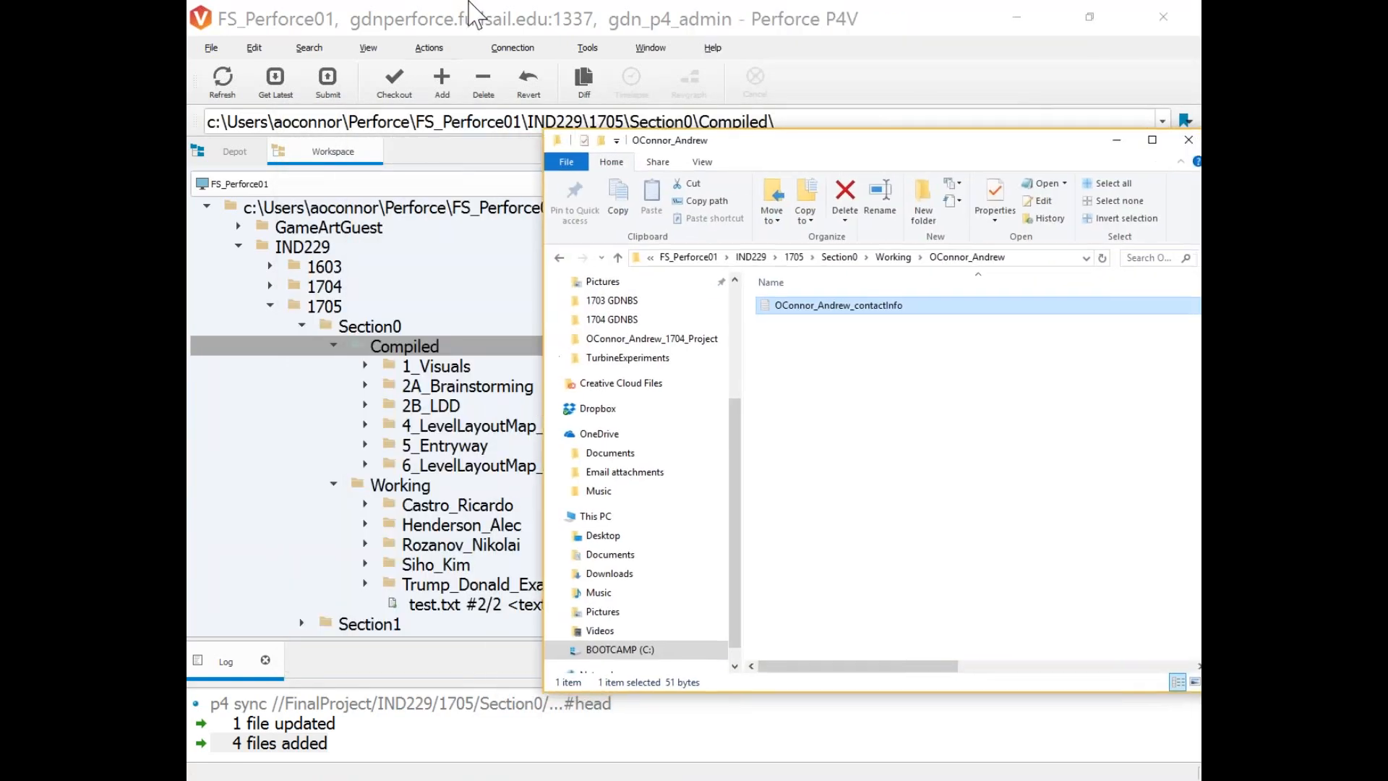
# Refresh the P4V workspace and select the new student folder under Working.
pyautogui.click(409, 15)
pyautogui.scroll(-2, 365, 442)
pyautogui.click(394, 366)
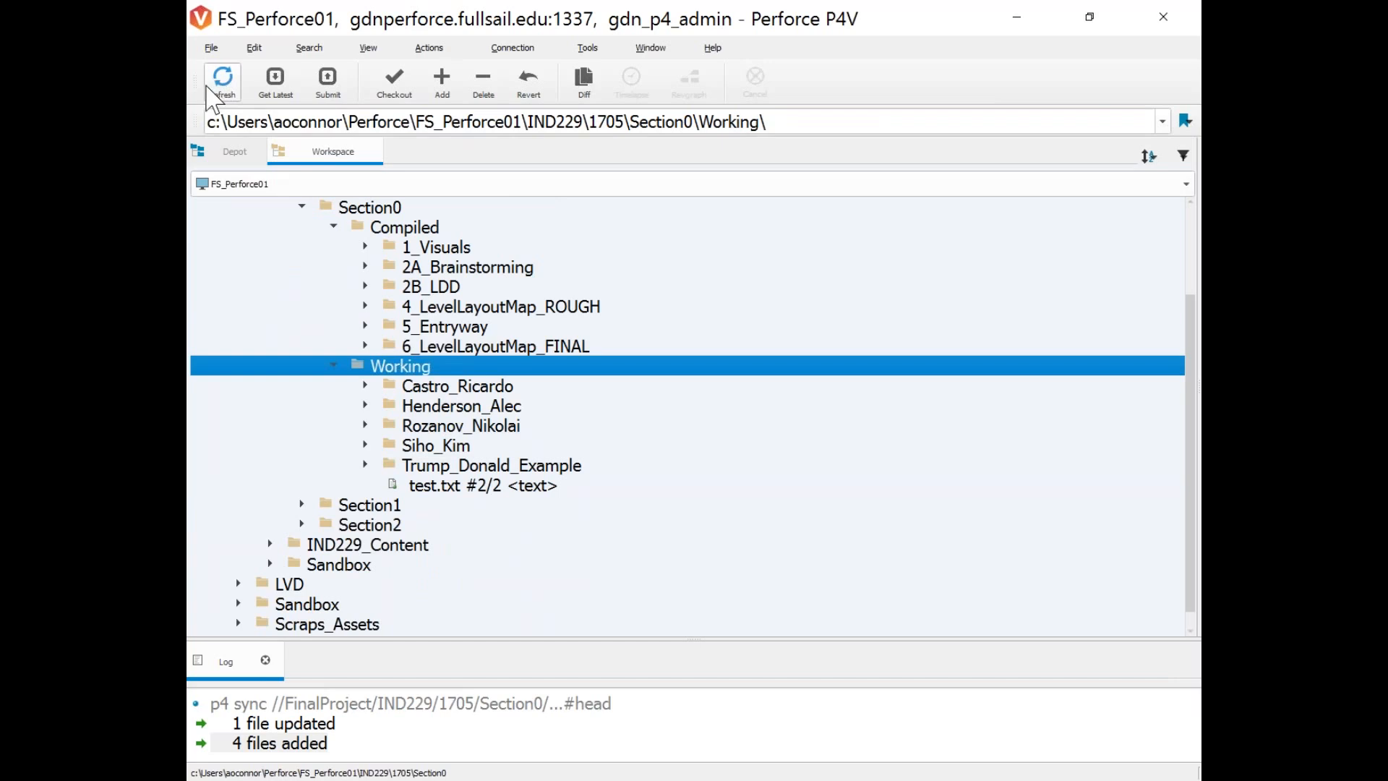
pyautogui.click(230, 100)
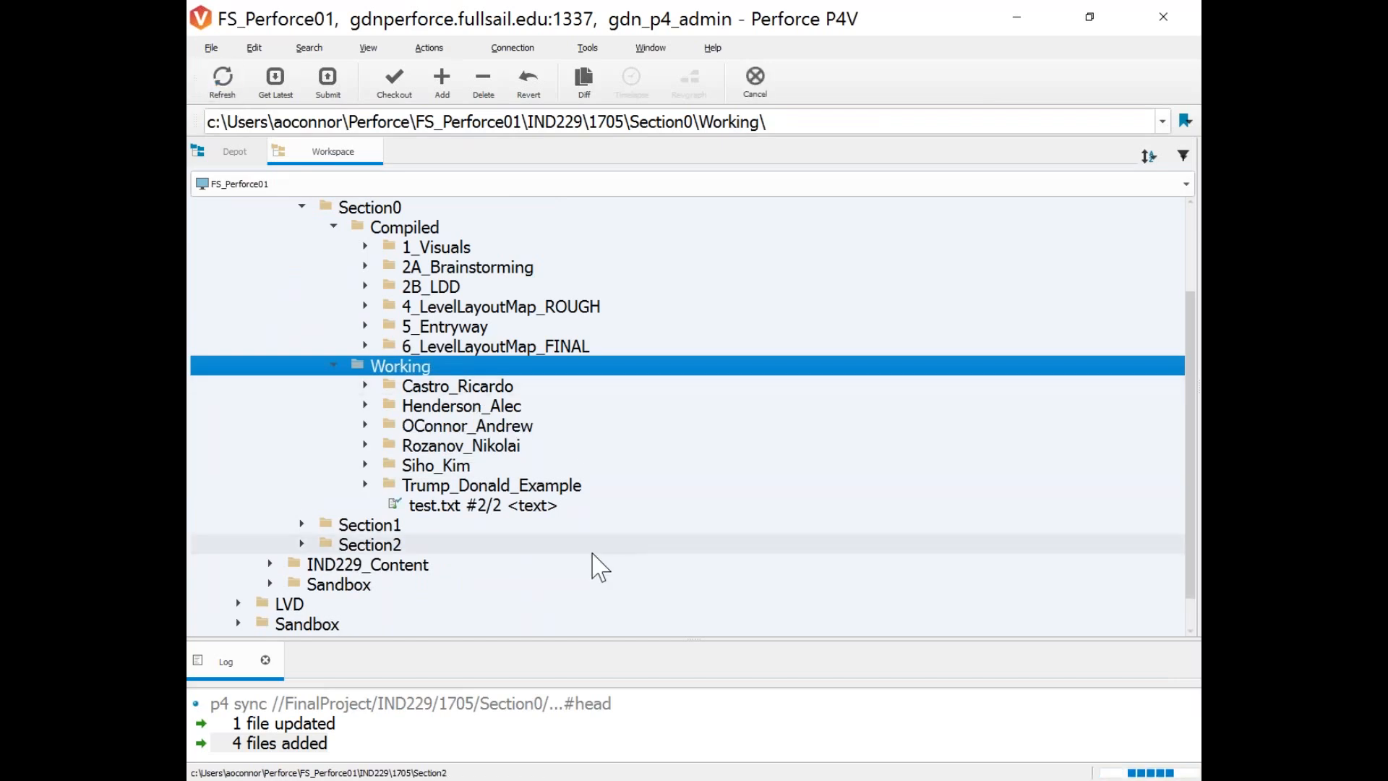
pyautogui.click(391, 429)
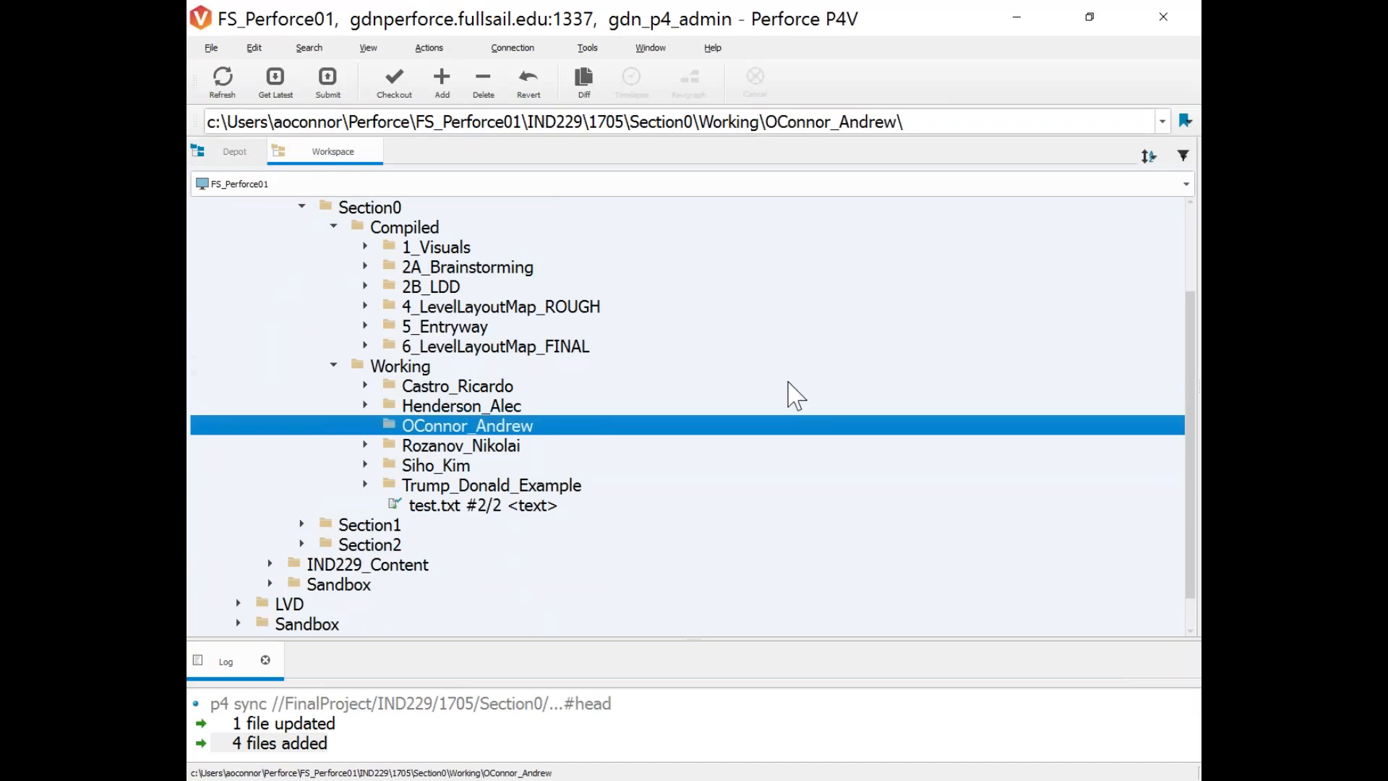
# Restore P4V to full screen and widen the pane to show pending changelists.
pyautogui.moveTo(889, 356); pyautogui.dragTo(940, 397)
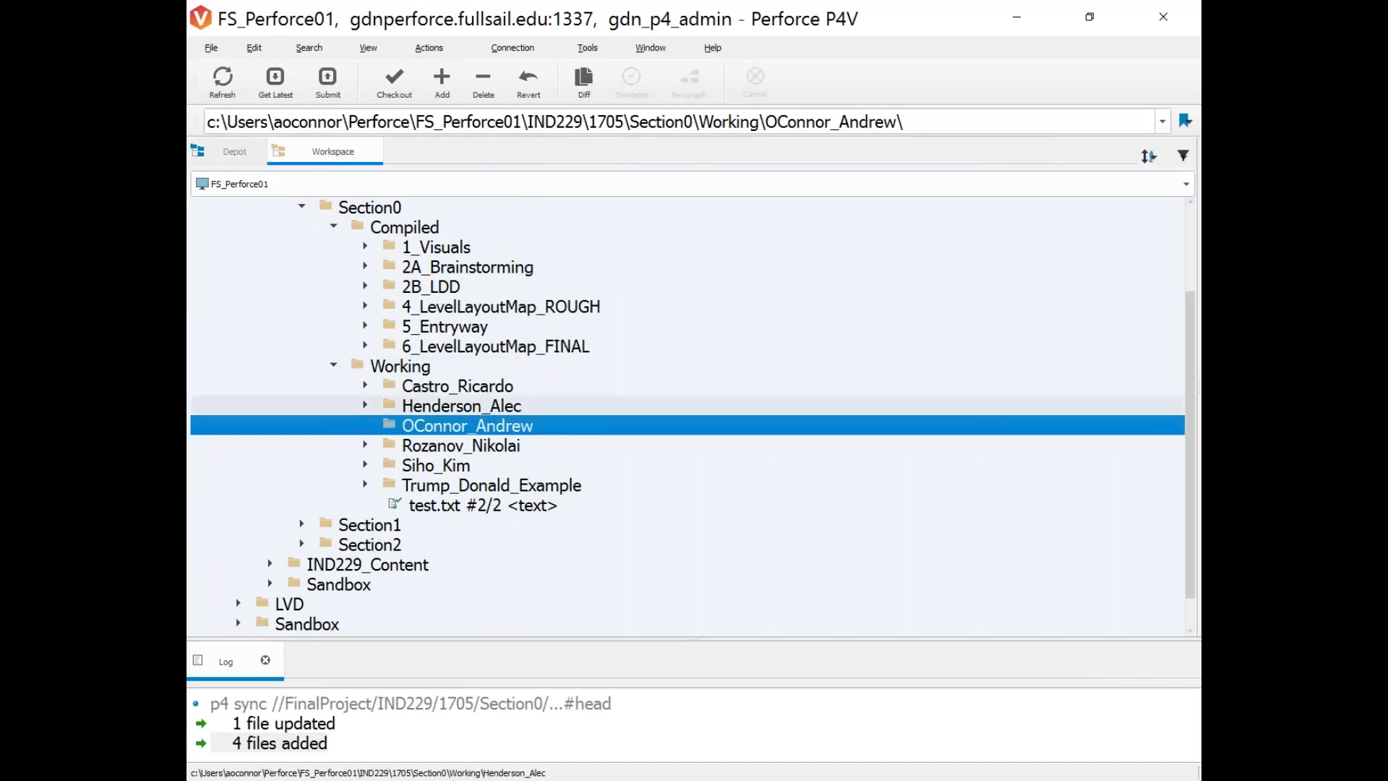
pyautogui.scroll(-1, 499, 517)
pyautogui.moveTo(500, 21); pyautogui.dragTo(700, 130)
pyautogui.doubleClick(699, 130)
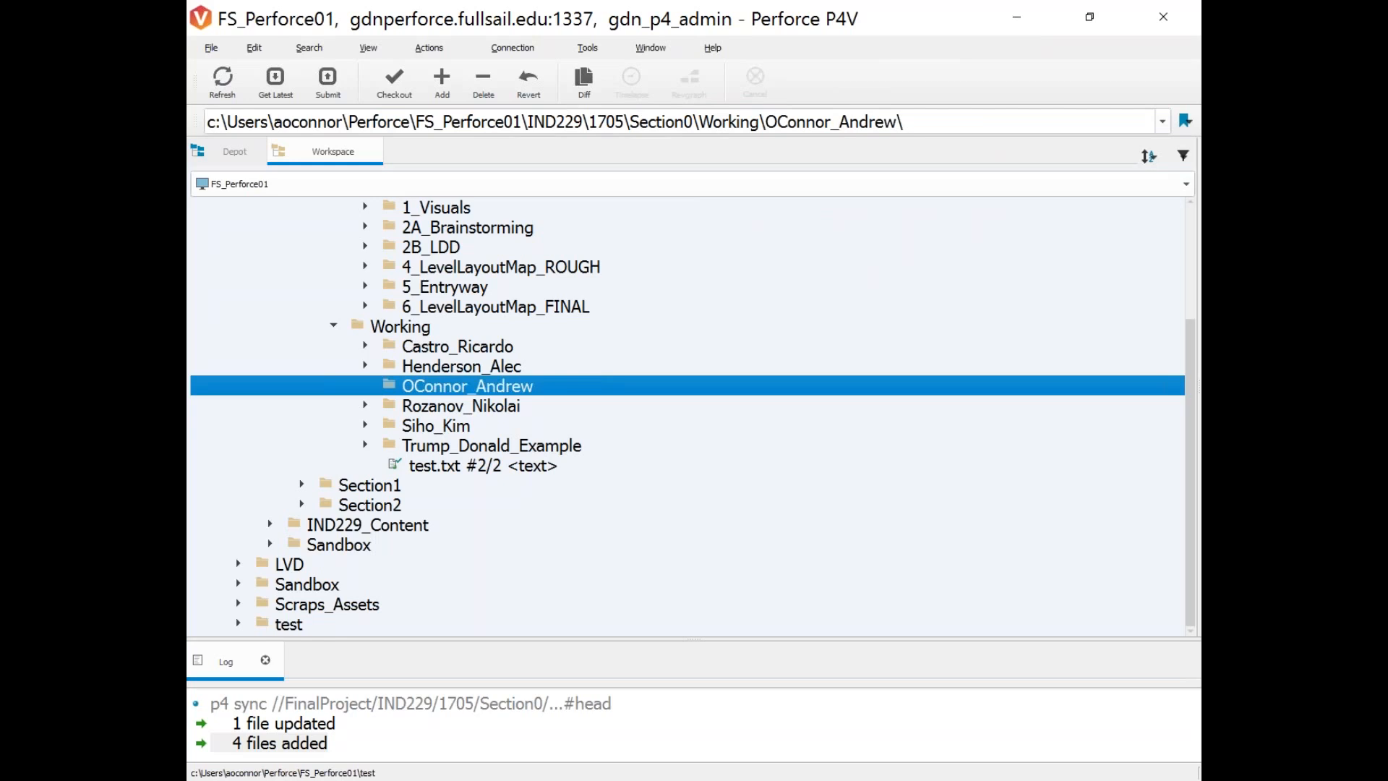
pyautogui.click(344, 780)
pyautogui.click(422, 716)
pyautogui.click(800, 5)
pyautogui.moveTo(1194, 347); pyautogui.dragTo(539, 329)
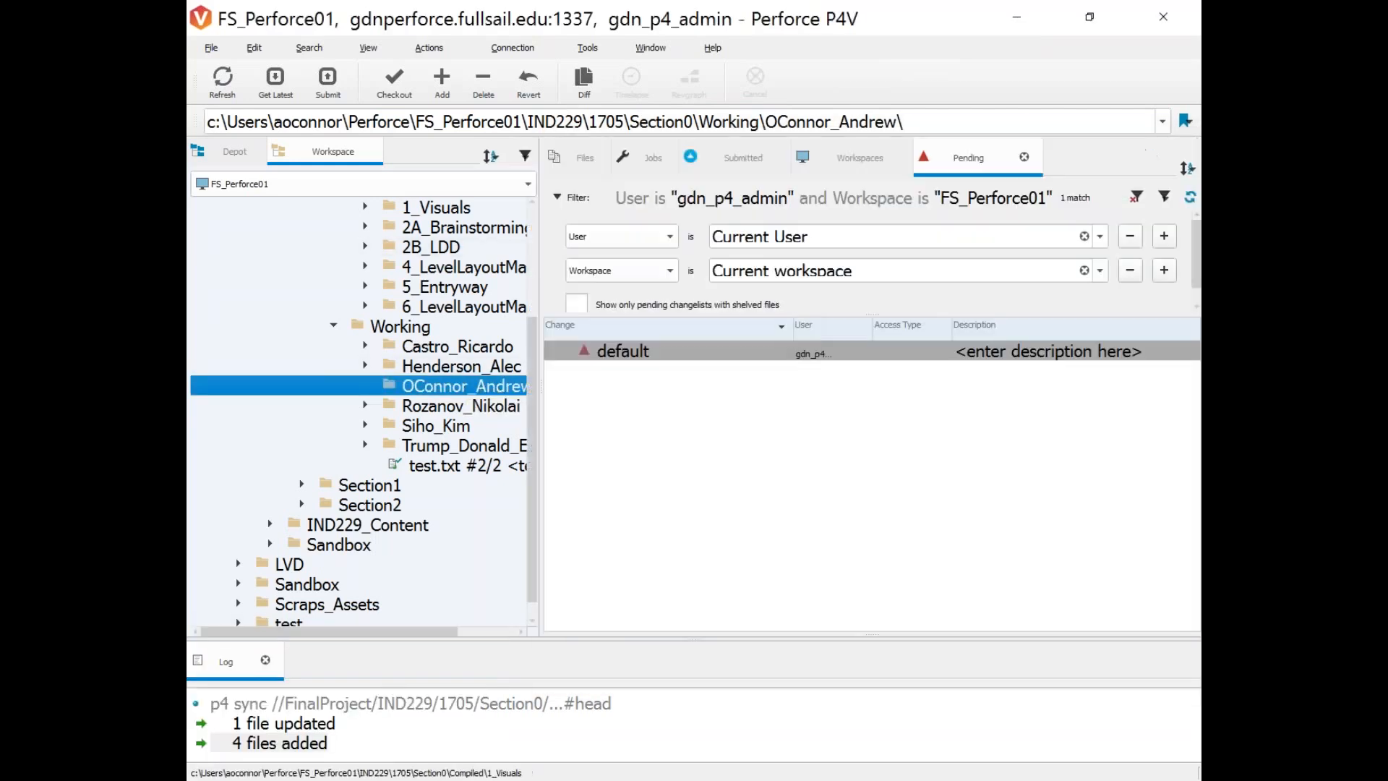
# Mark the new student folder for add in the default pending changelist.
pyautogui.rightClick(387, 390)
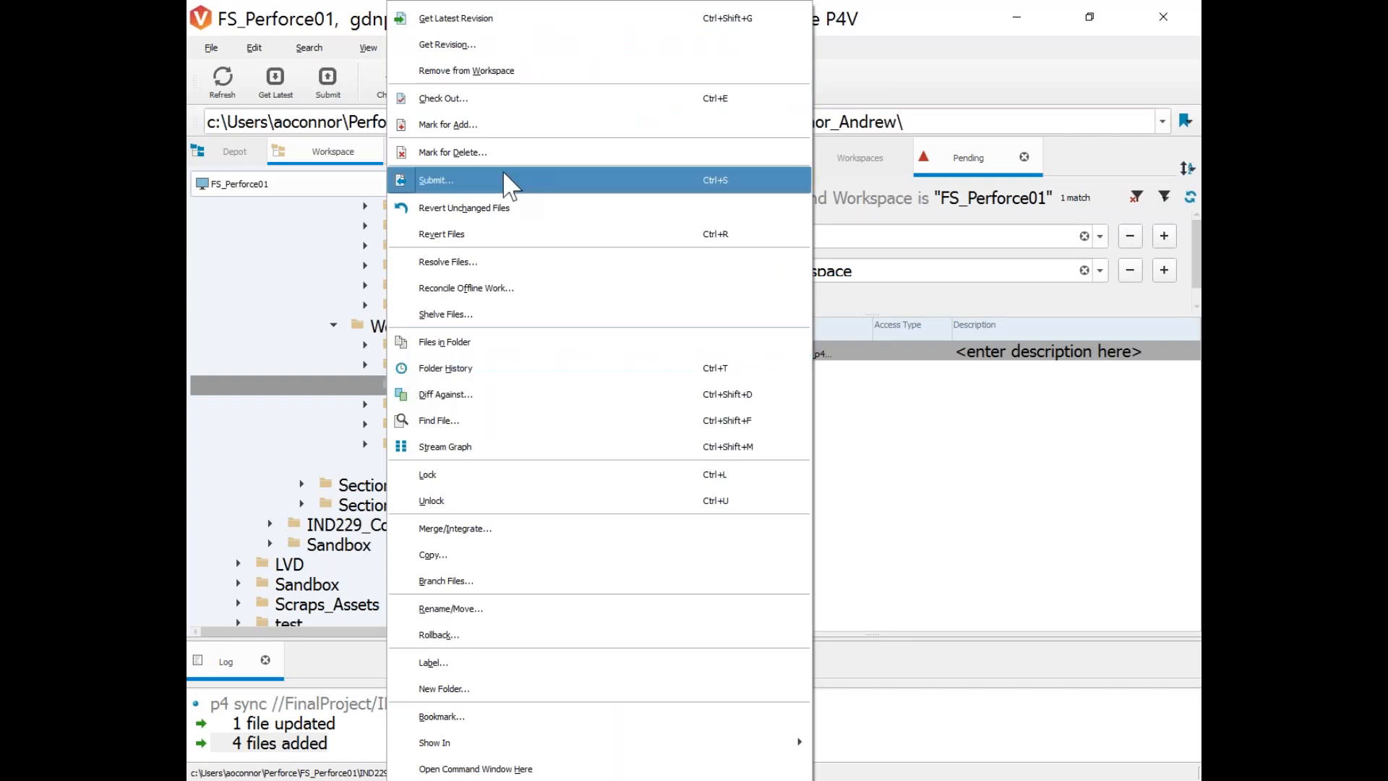
pyautogui.click(437, 128)
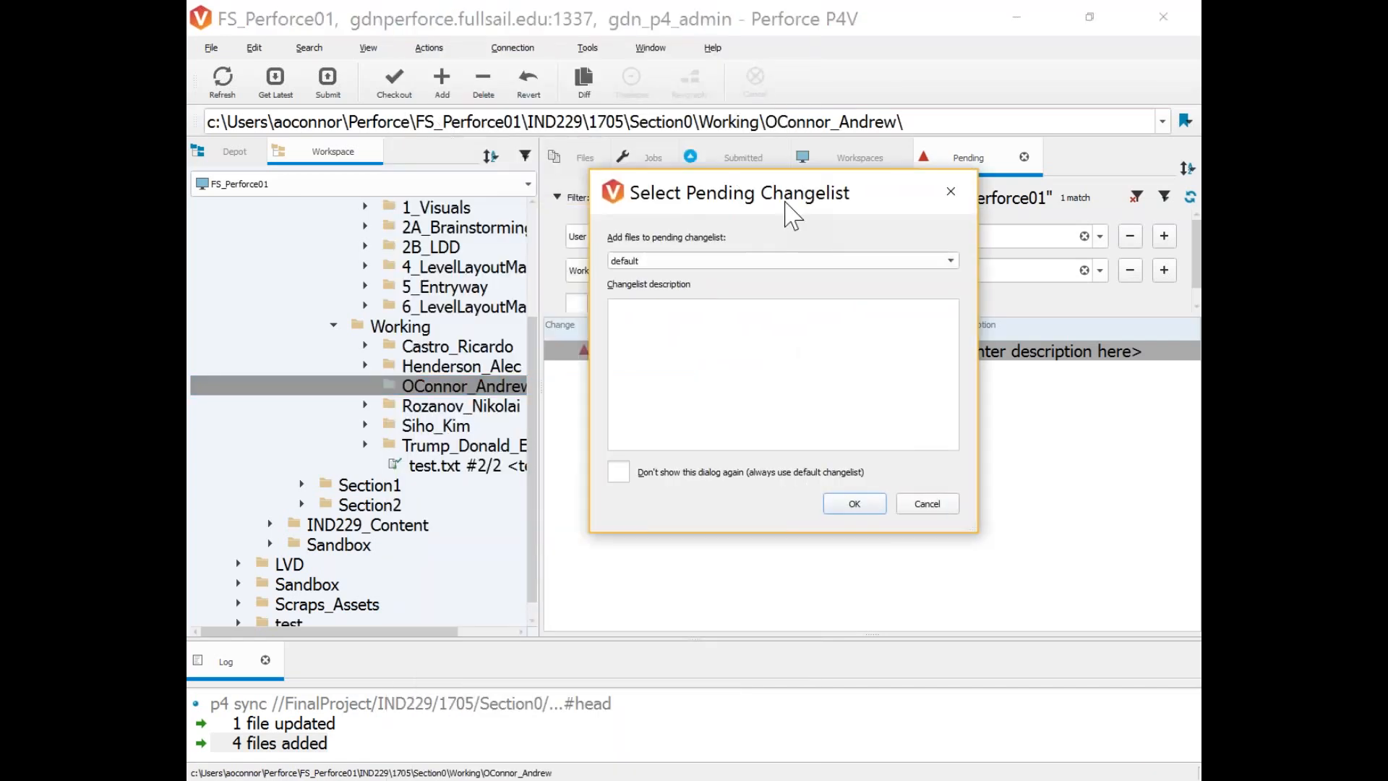
pyautogui.moveTo(793, 215); pyautogui.dragTo(701, 167)
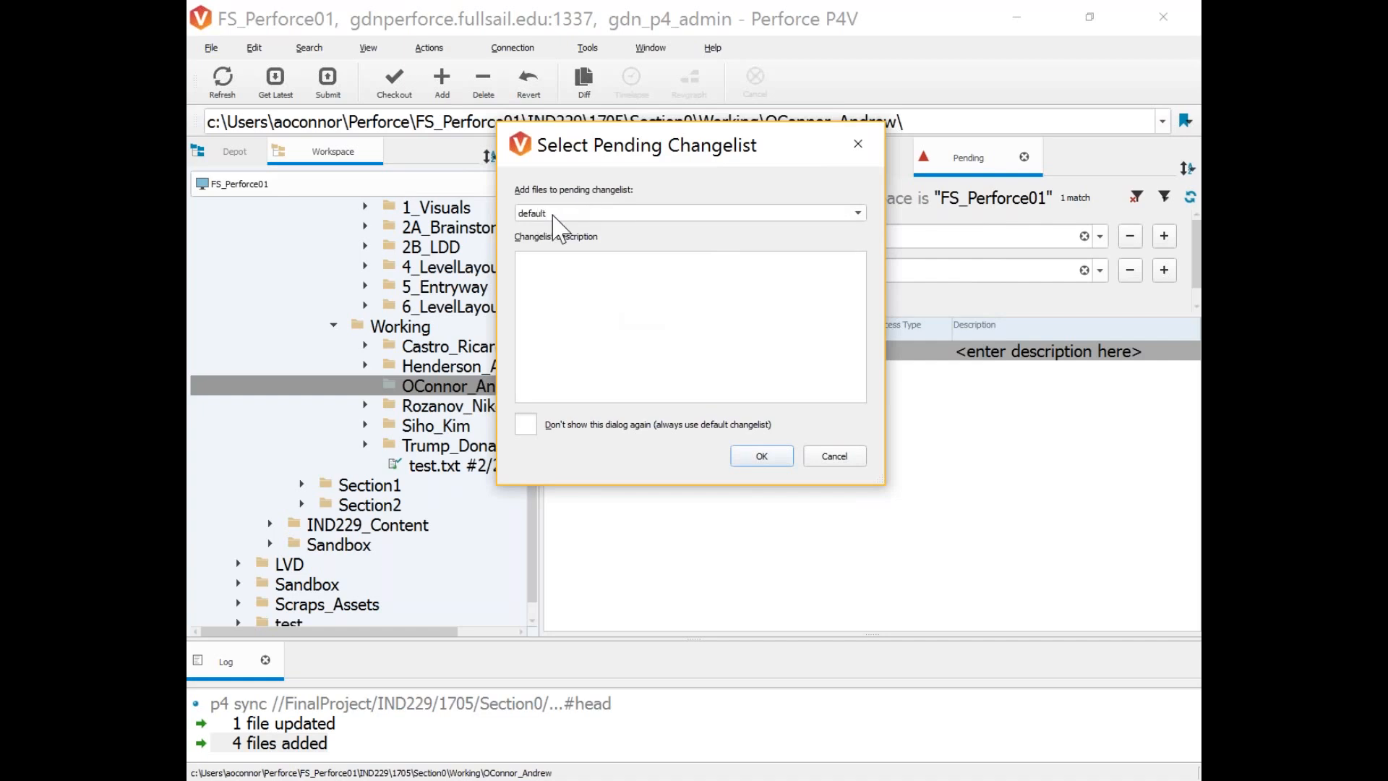
pyautogui.click(759, 457)
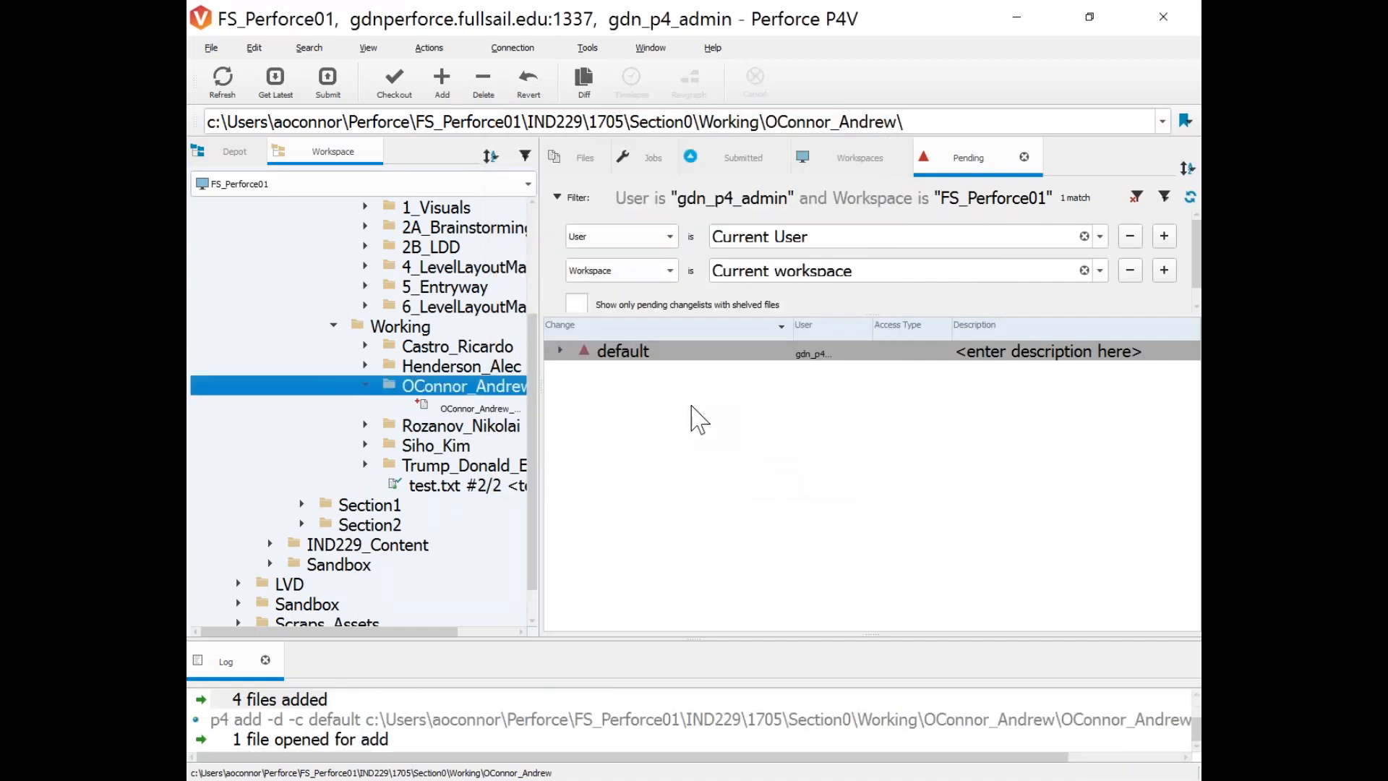
# Expand the default changelist to check the contact-info file, then expand the depot's Working folder.
pyautogui.click(452, 407)
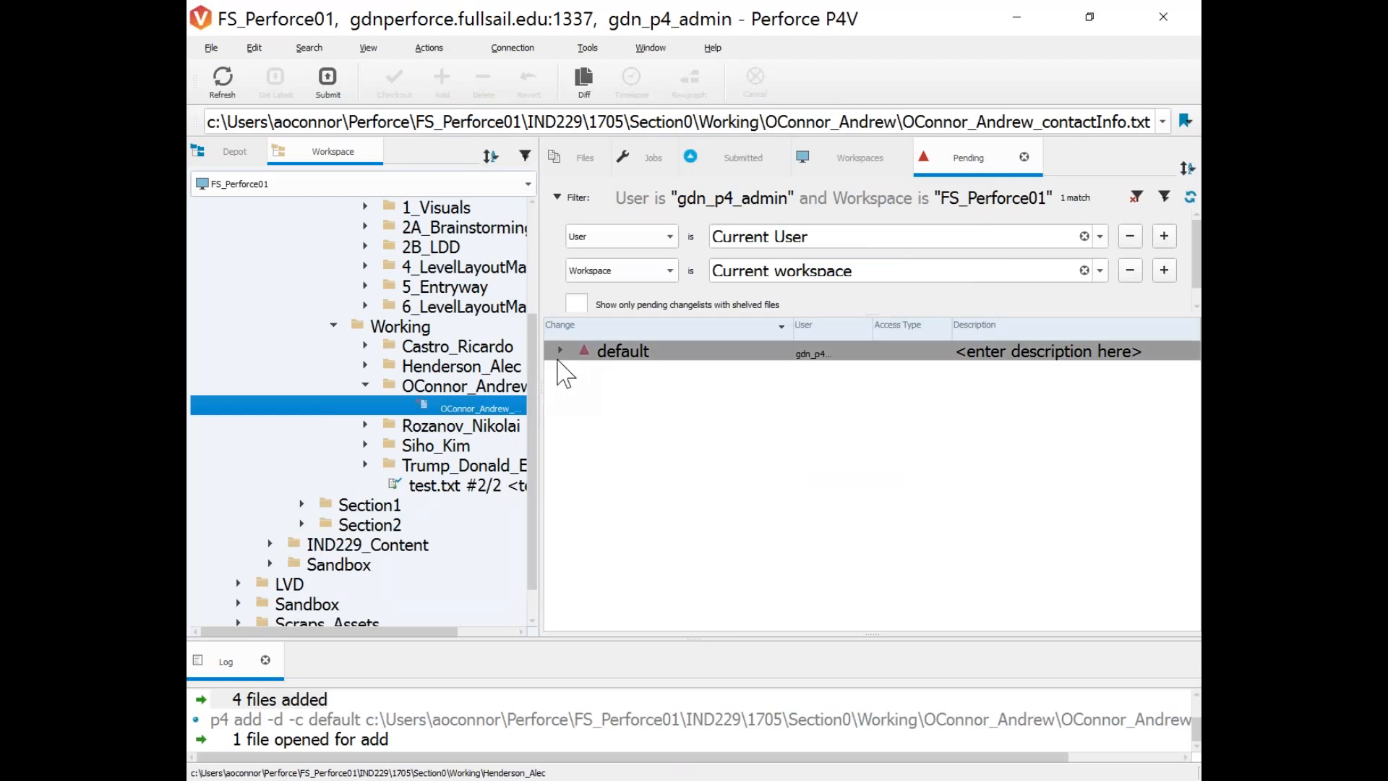
pyautogui.click(560, 352)
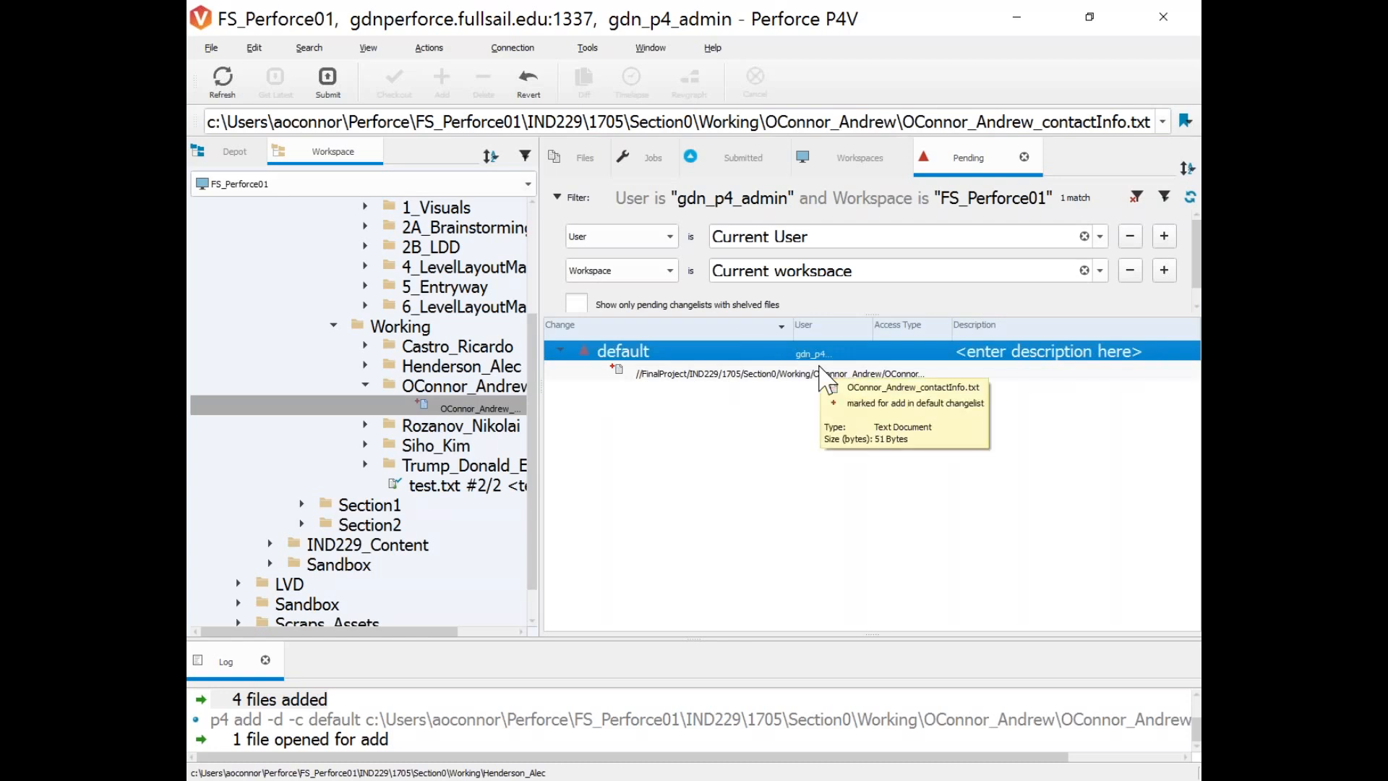
pyautogui.click(233, 152)
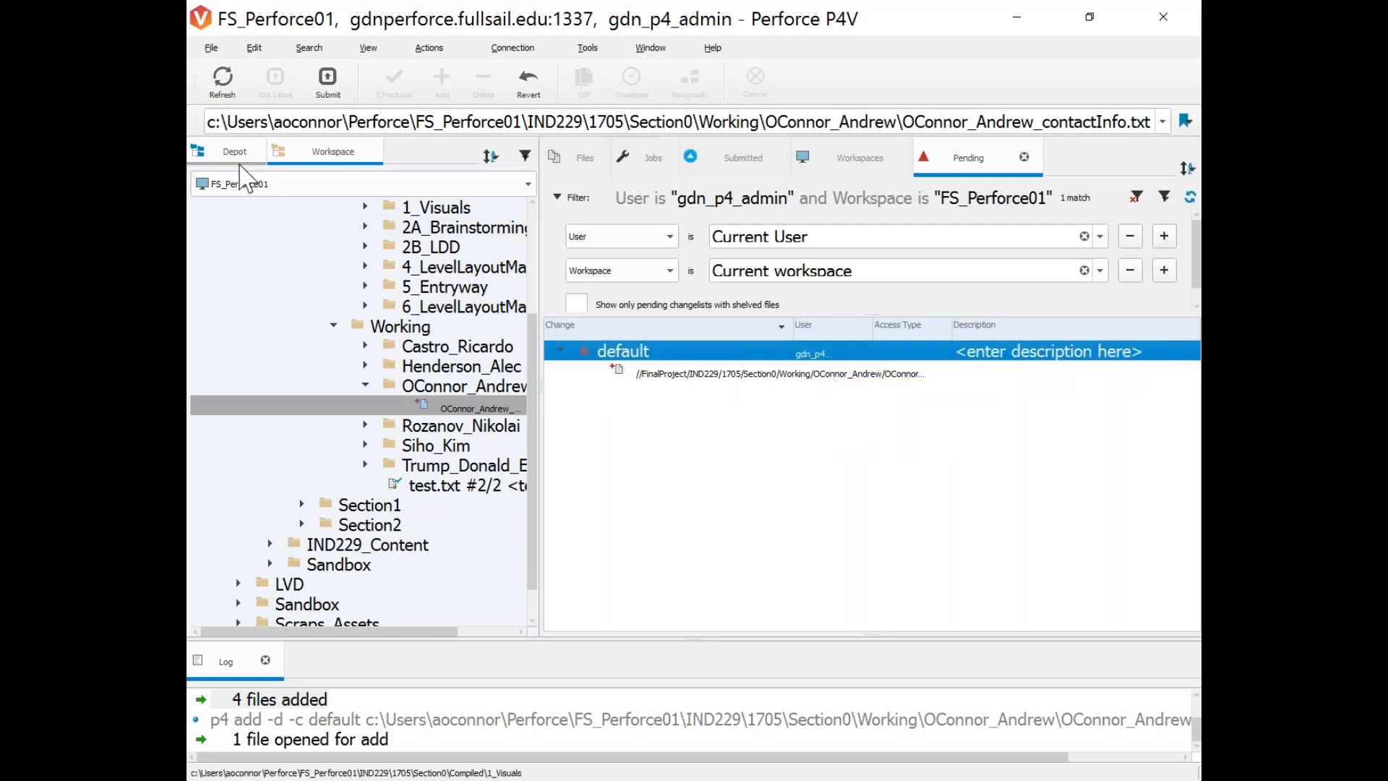
pyautogui.click(845, 482)
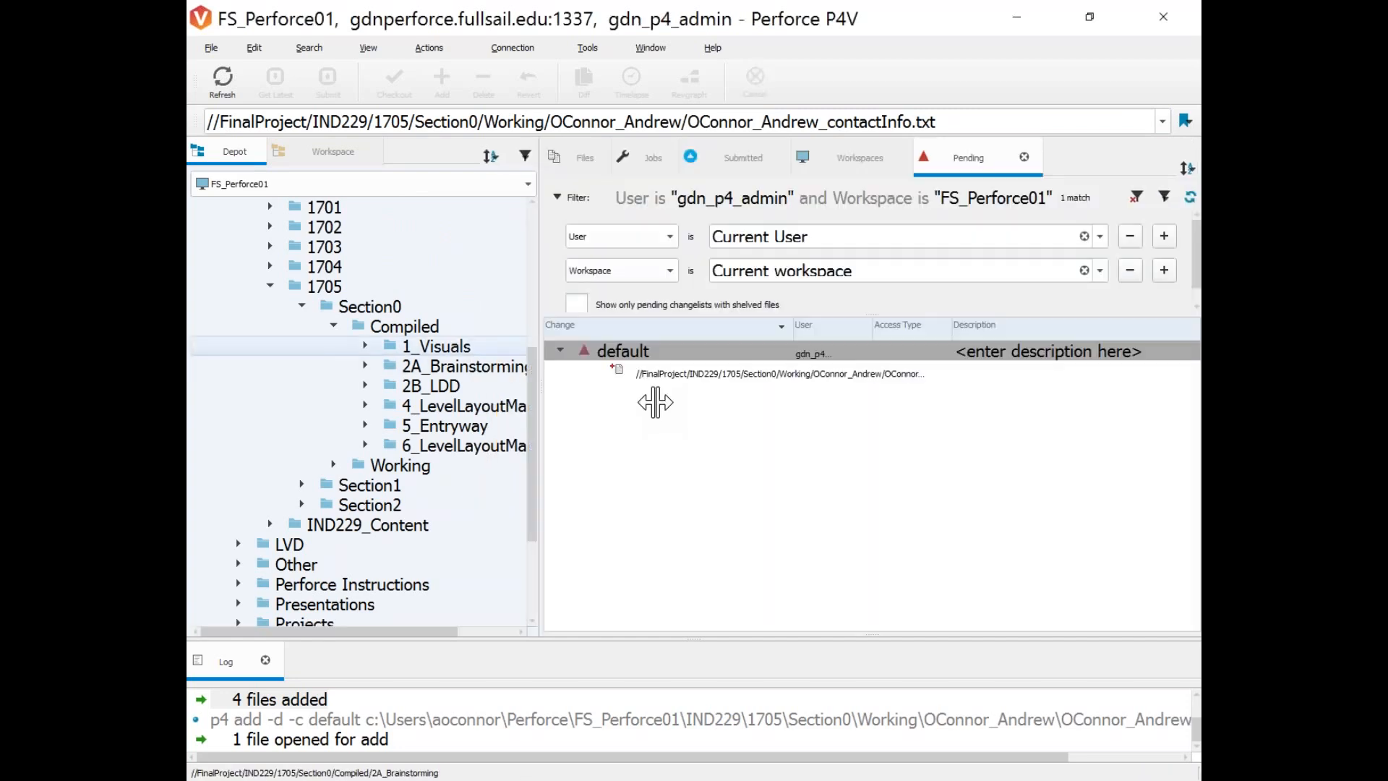
pyautogui.click(332, 464)
pyautogui.scroll(-2, 339, 463)
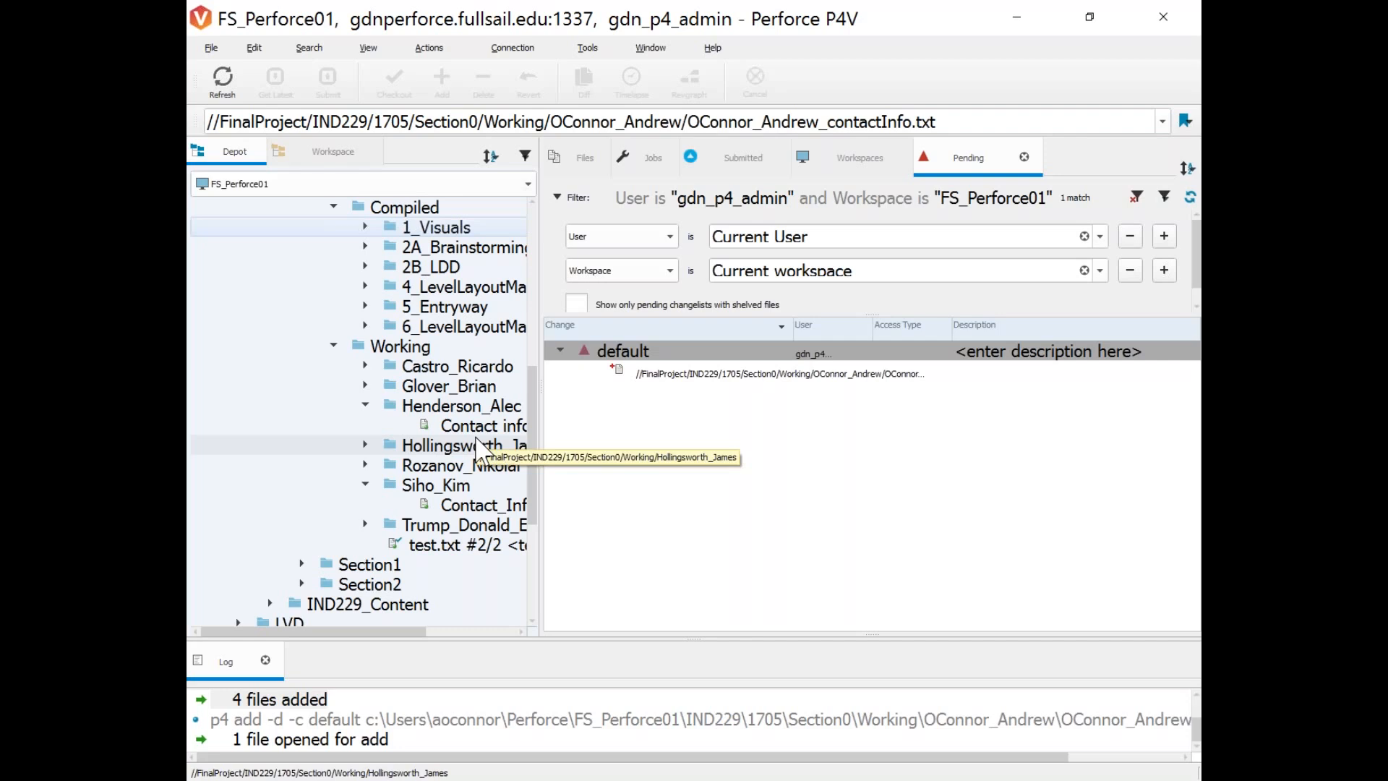
pyautogui.click(622, 352)
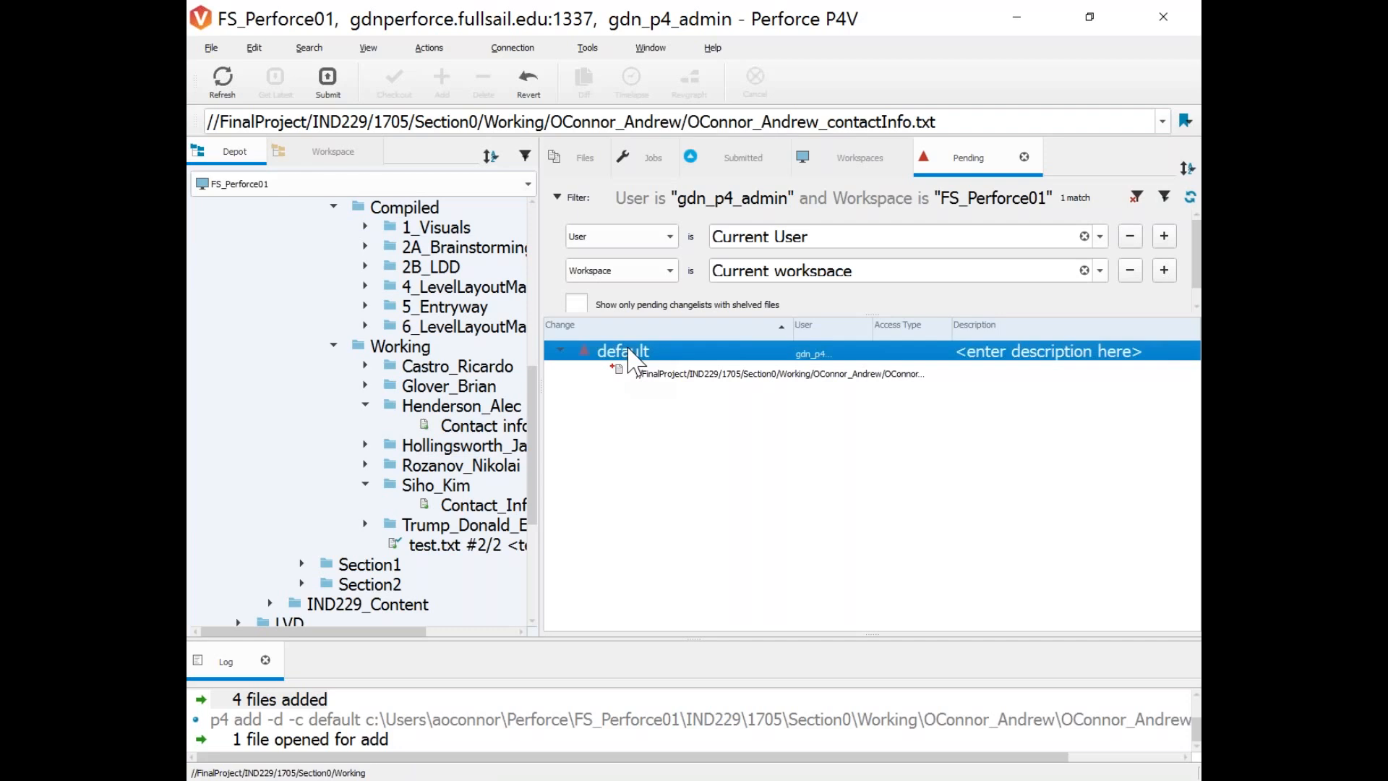
# Browse the default changelist's context menu and the Actions menu without choosing anything.
pyautogui.rightClick(629, 350)
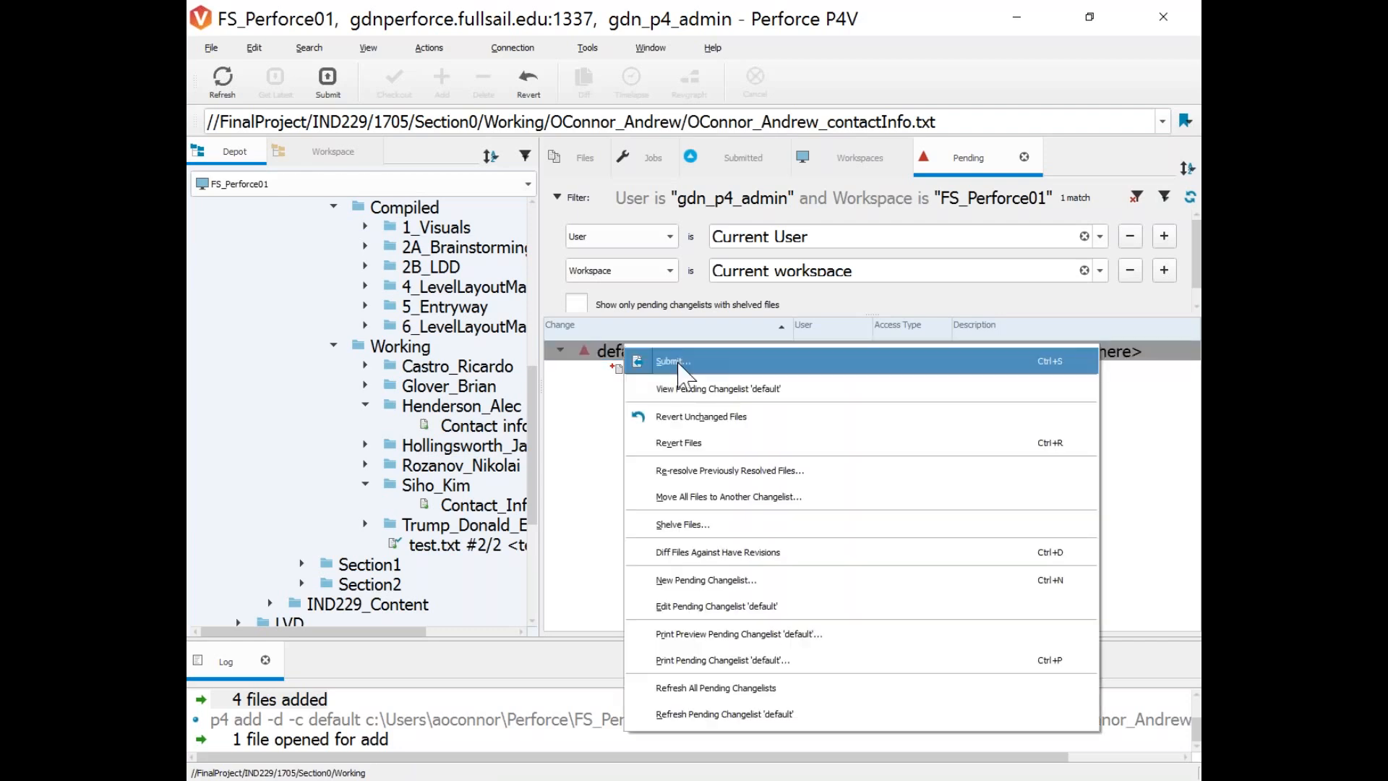
pyautogui.click(604, 361)
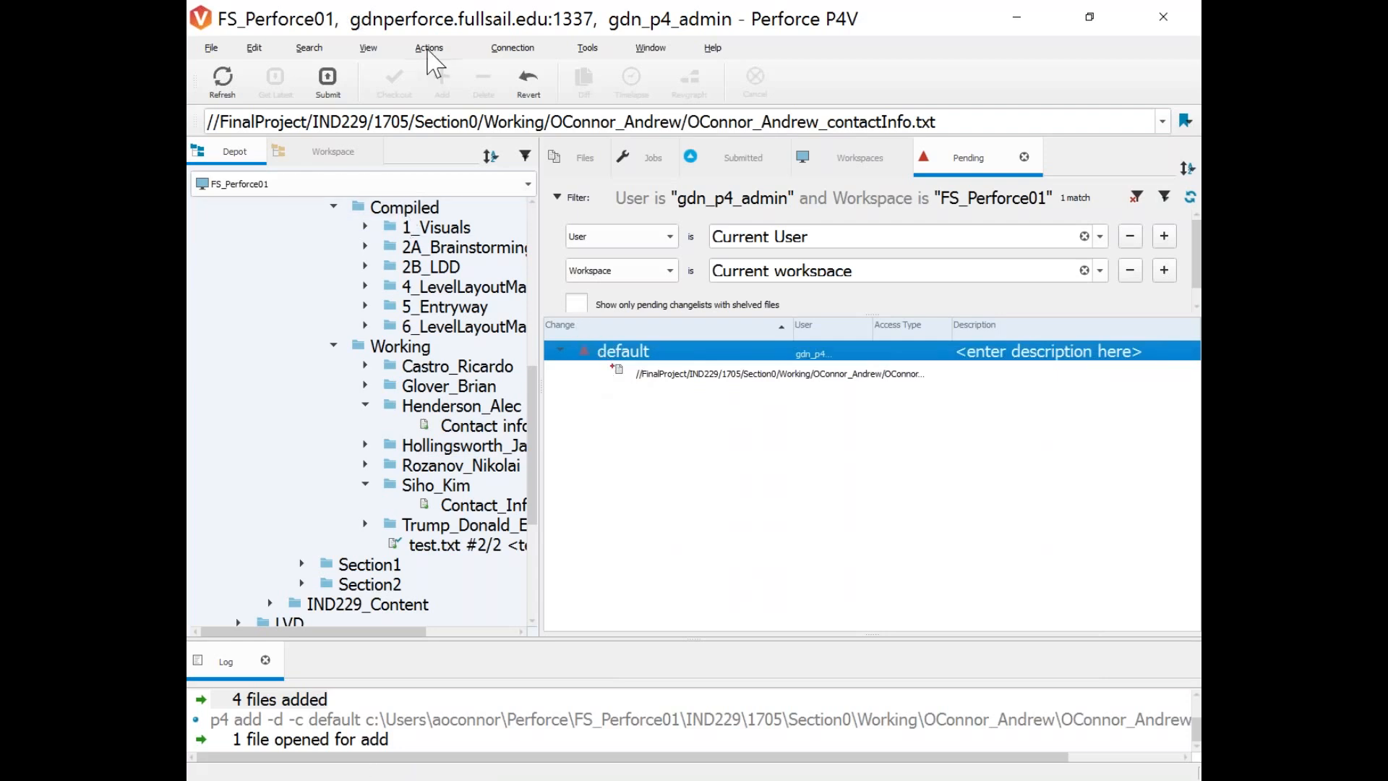
pyautogui.click(428, 49)
pyautogui.click(428, 49)
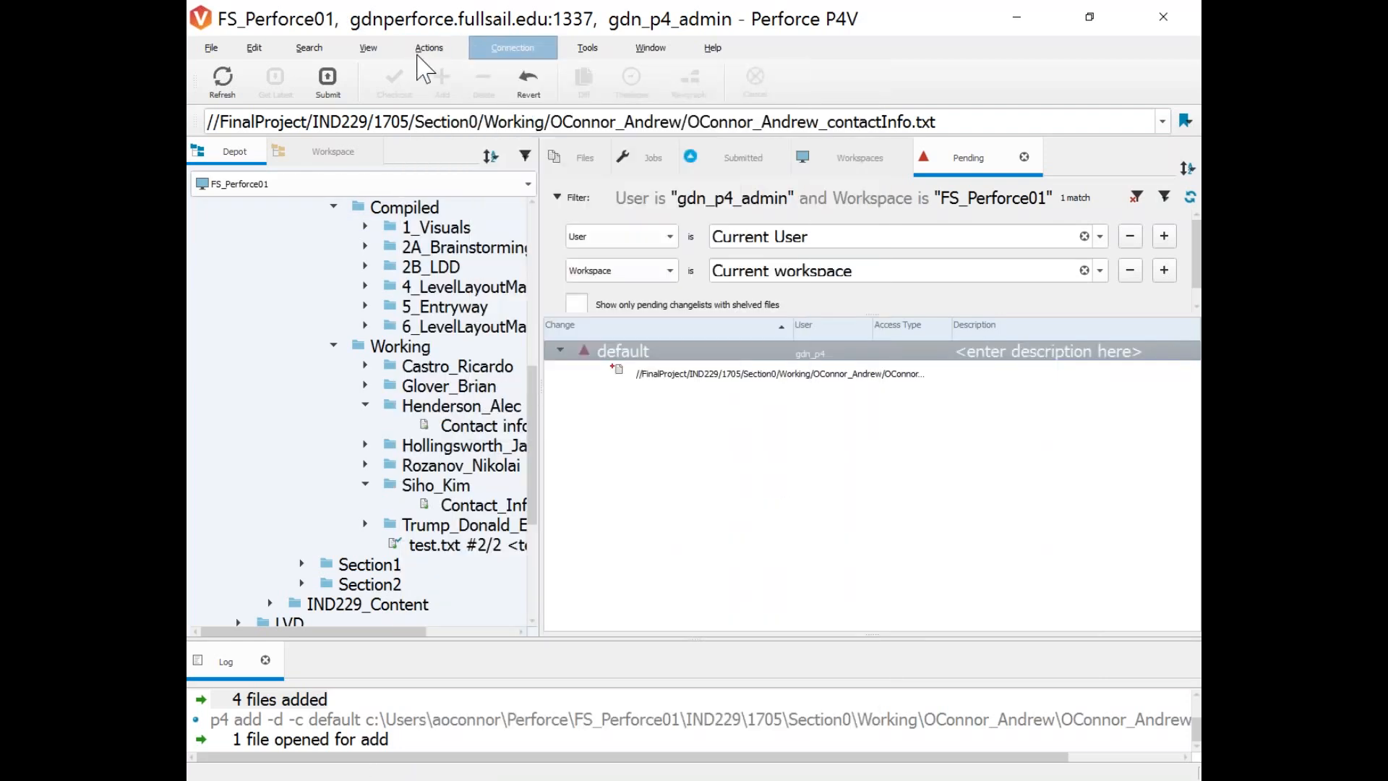
pyautogui.click(429, 49)
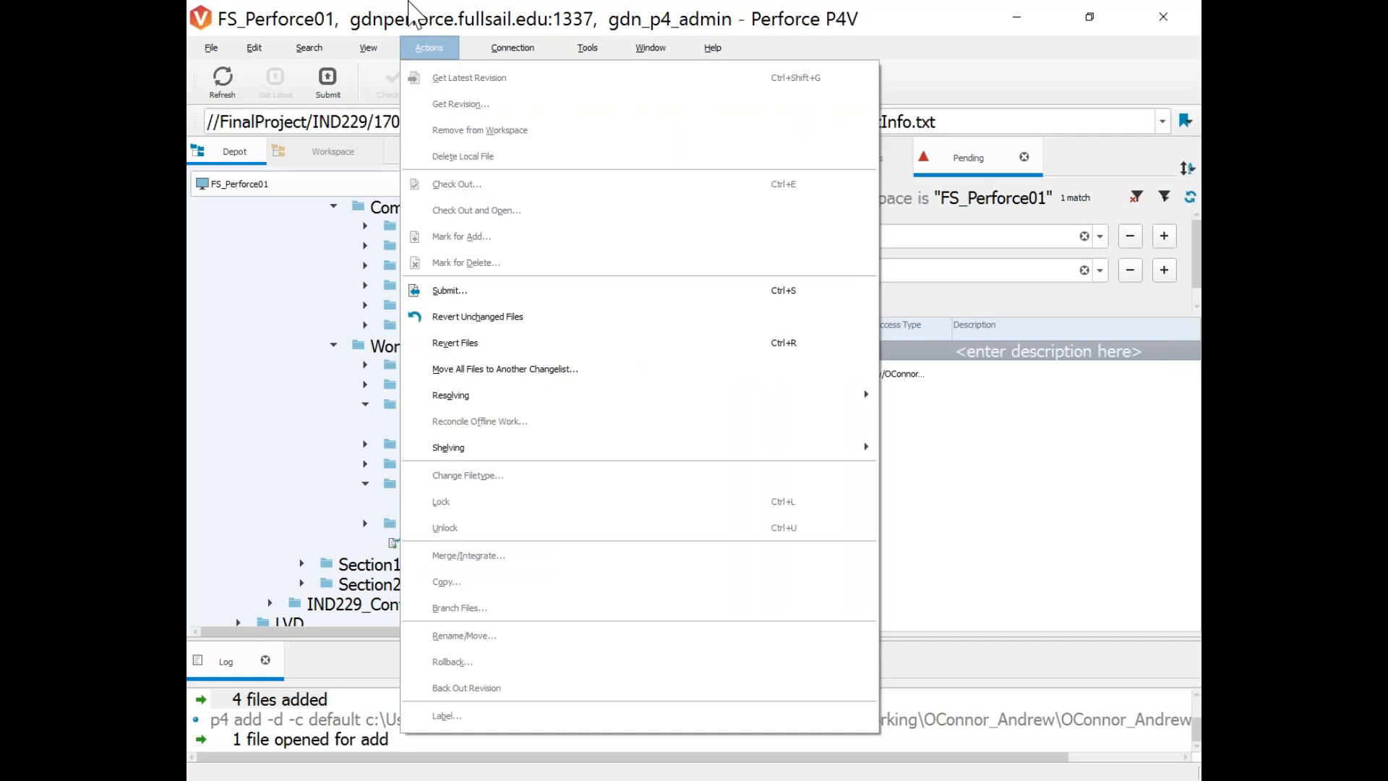
pyautogui.click(410, 3)
pyautogui.click(431, 49)
pyautogui.click(429, 47)
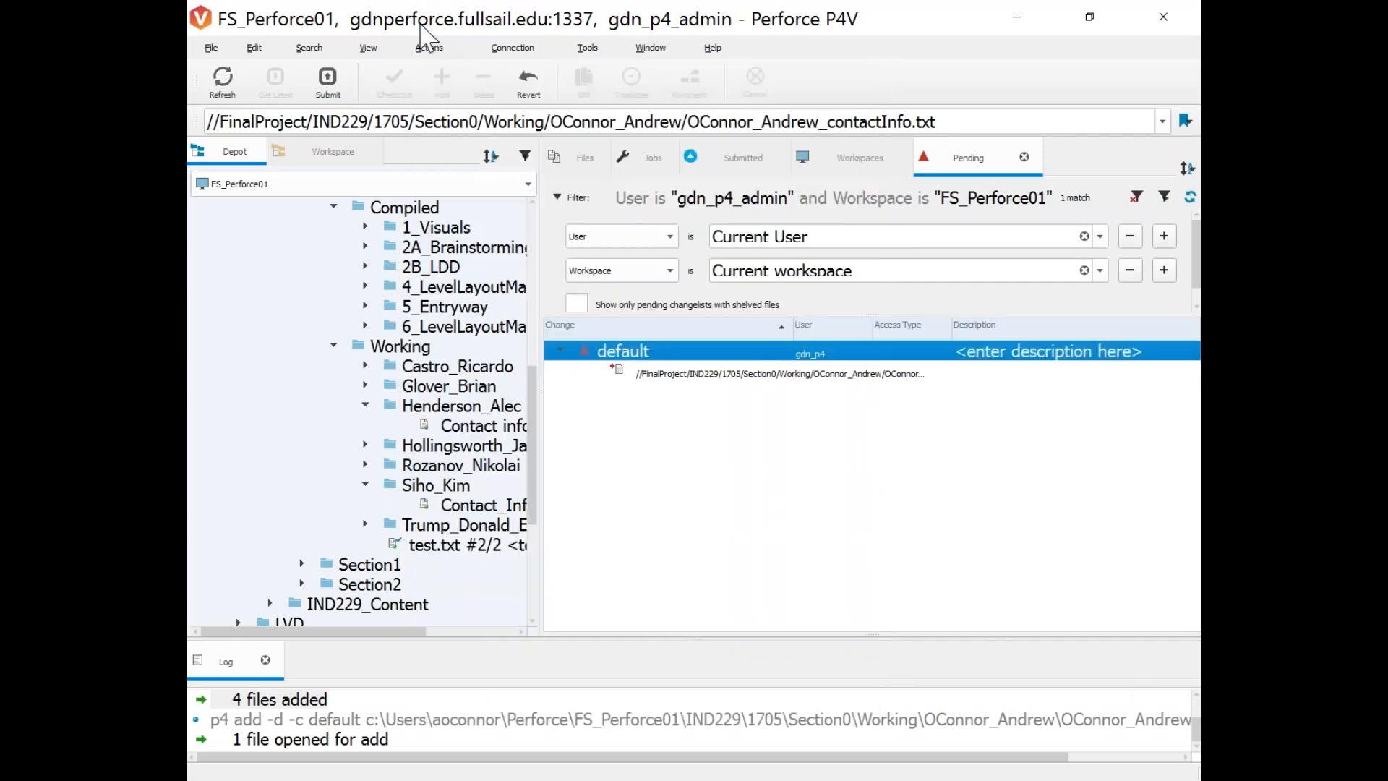
# Check an existing student folder's actions, then open the default changelist's context menu.
pyautogui.rightClick(622, 354)
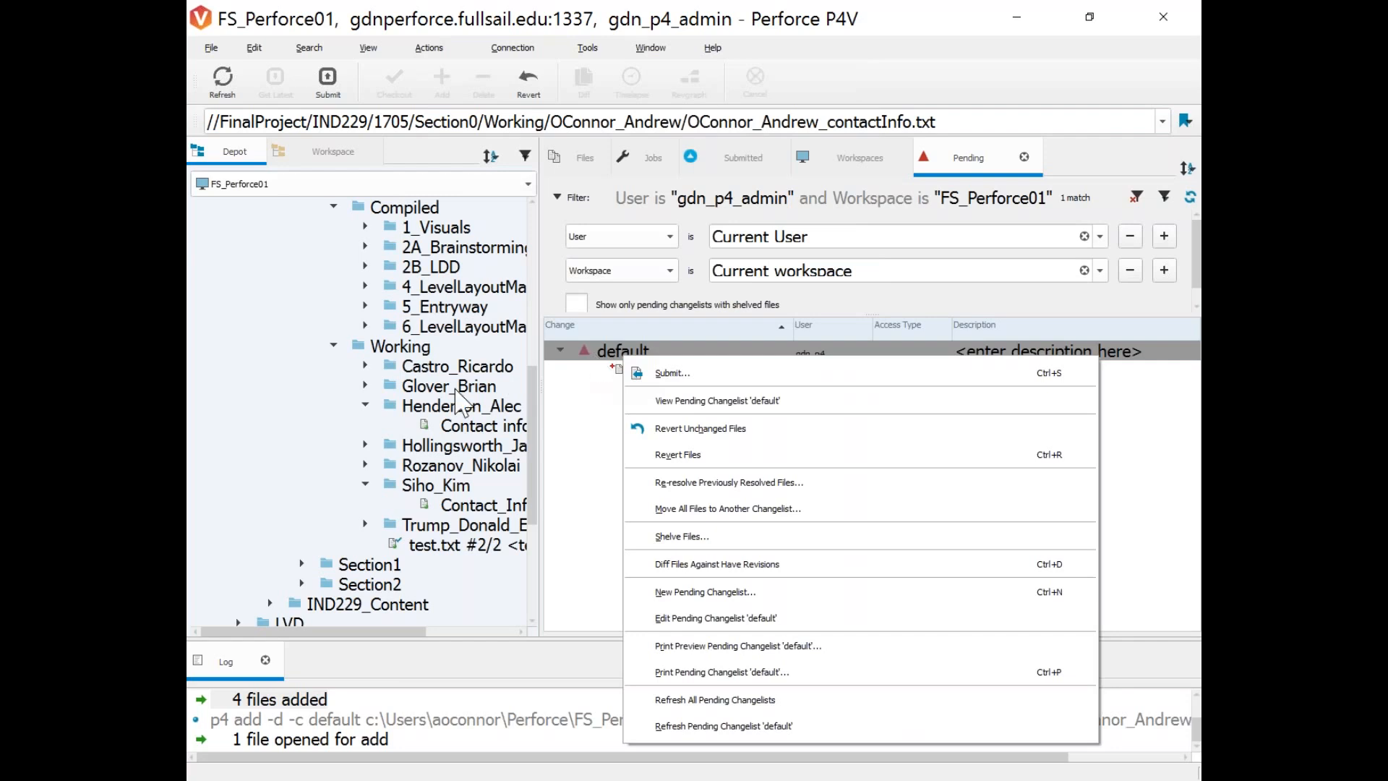
pyautogui.click(430, 407)
pyautogui.rightClick(431, 410)
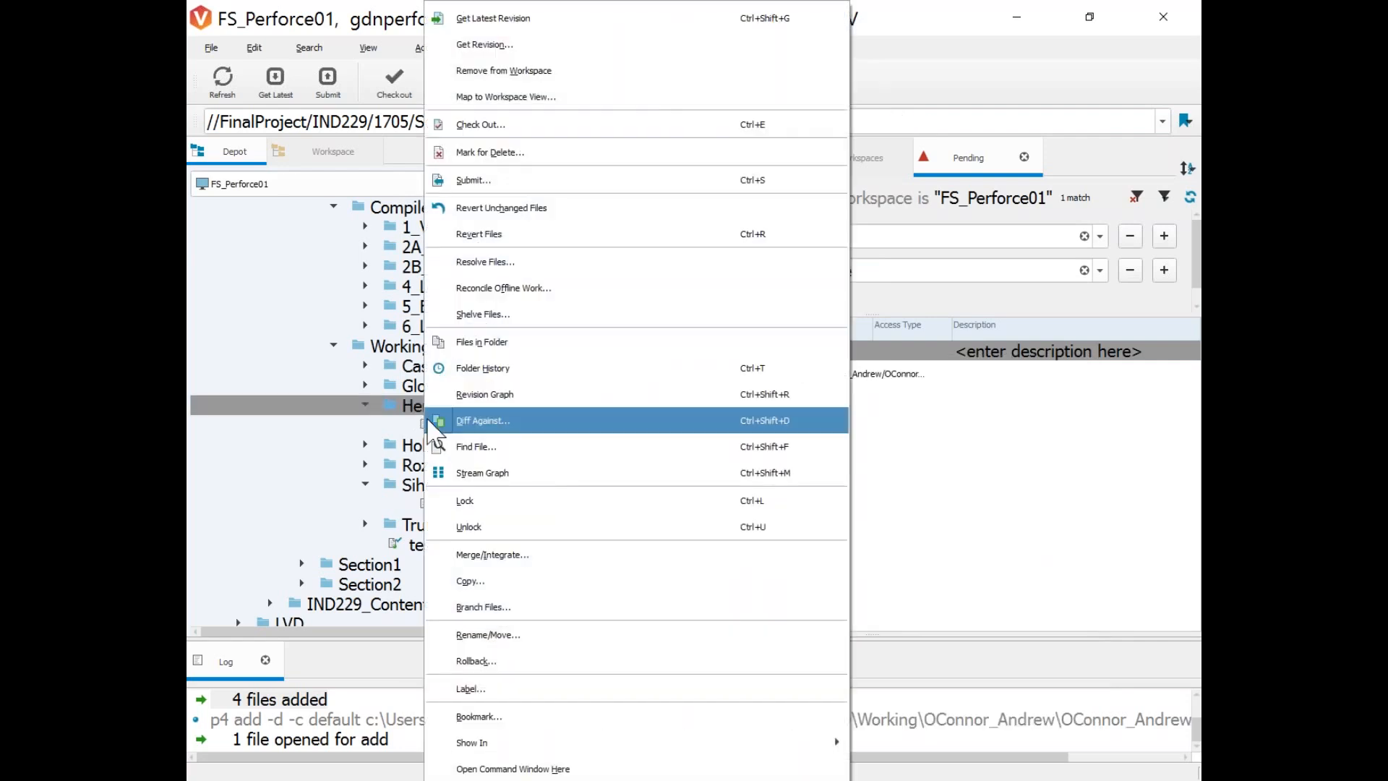
pyautogui.click(349, 7)
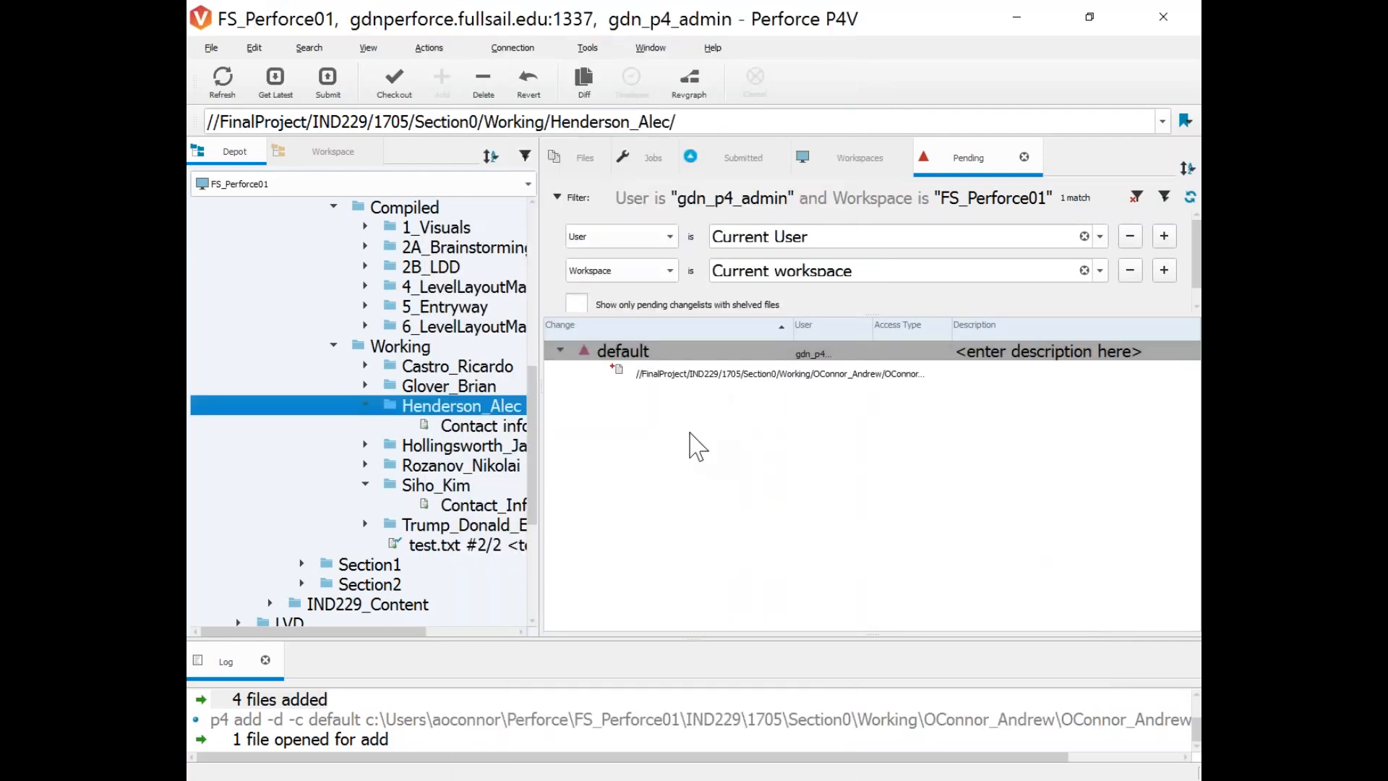
pyautogui.click(688, 433)
pyautogui.click(602, 355)
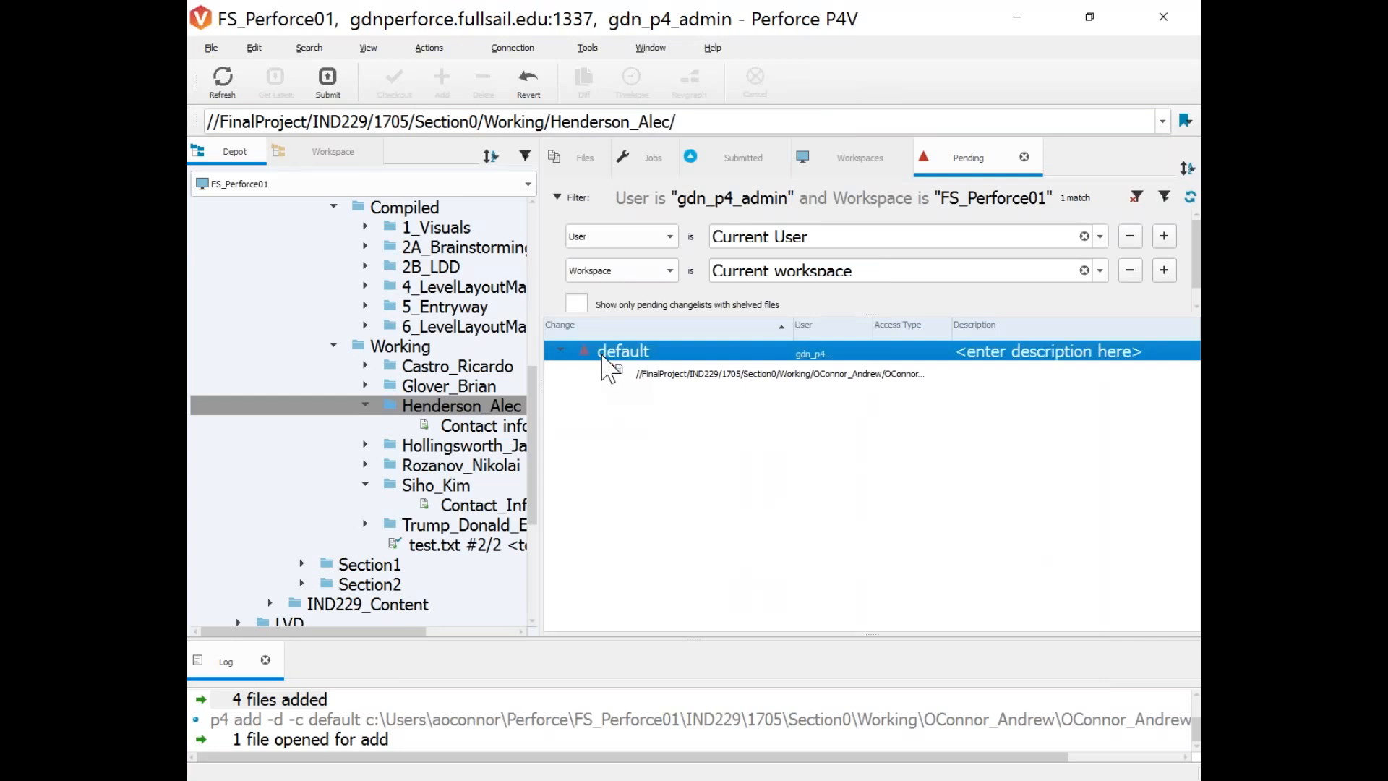
pyautogui.rightClick(610, 369)
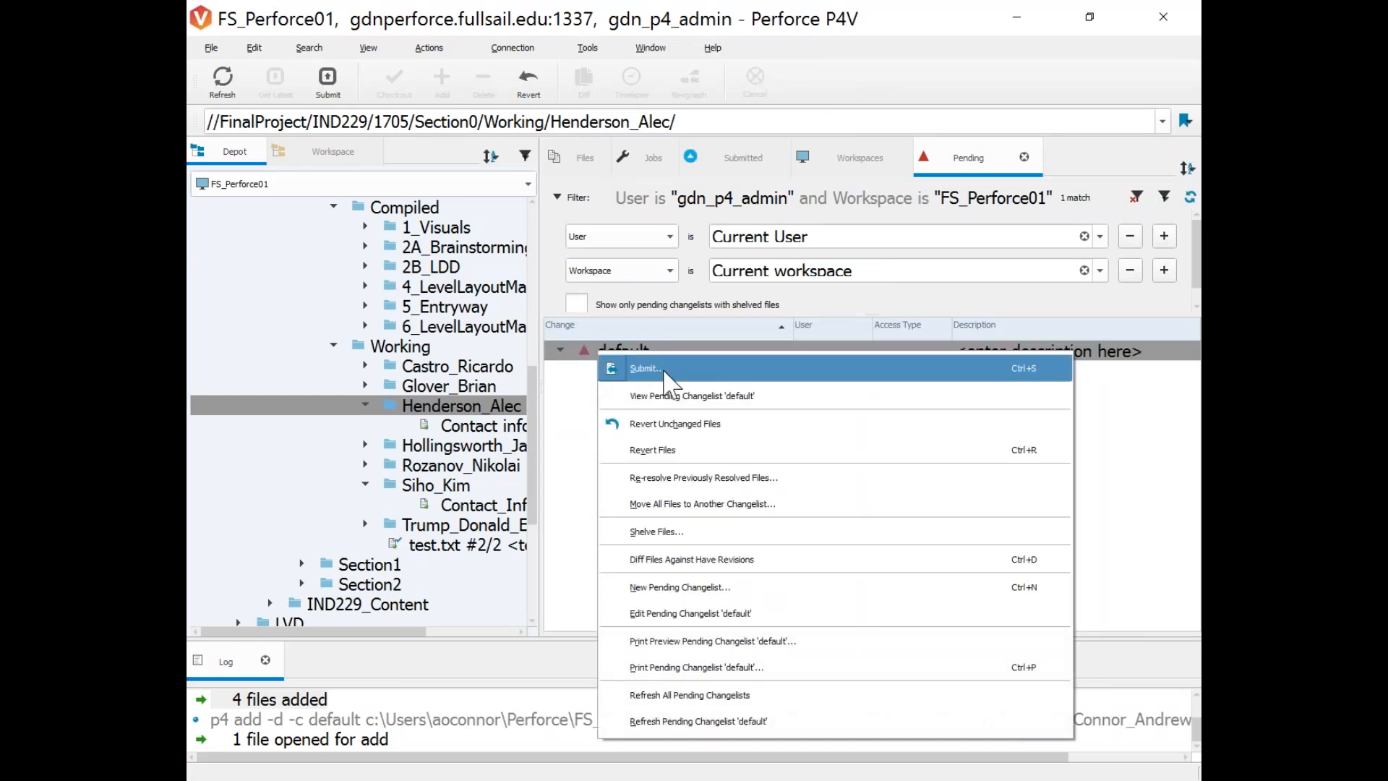
# Submit the default changelist with the description 'Adding Contact info, email and skype' as changelist 213889.
pyautogui.click(646, 368)
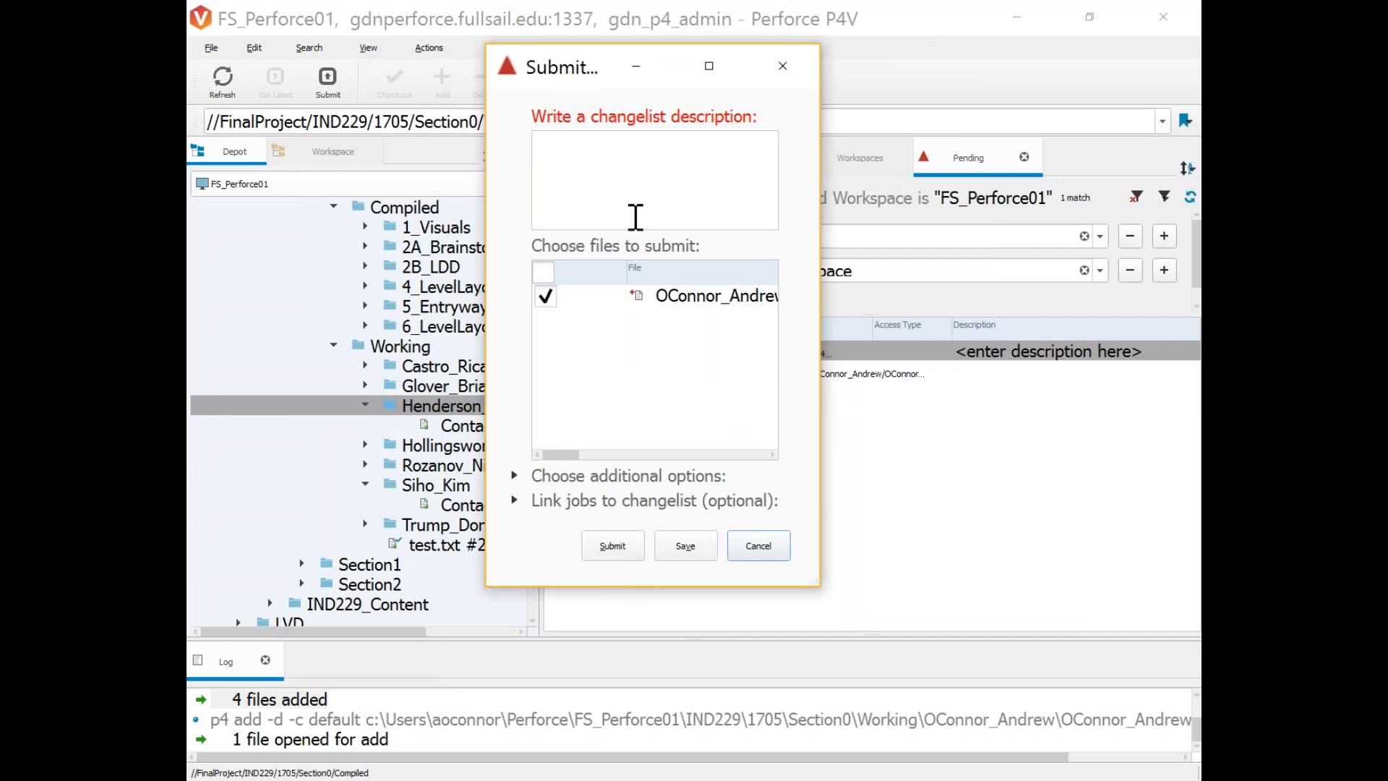
pyautogui.write('wrtie something')
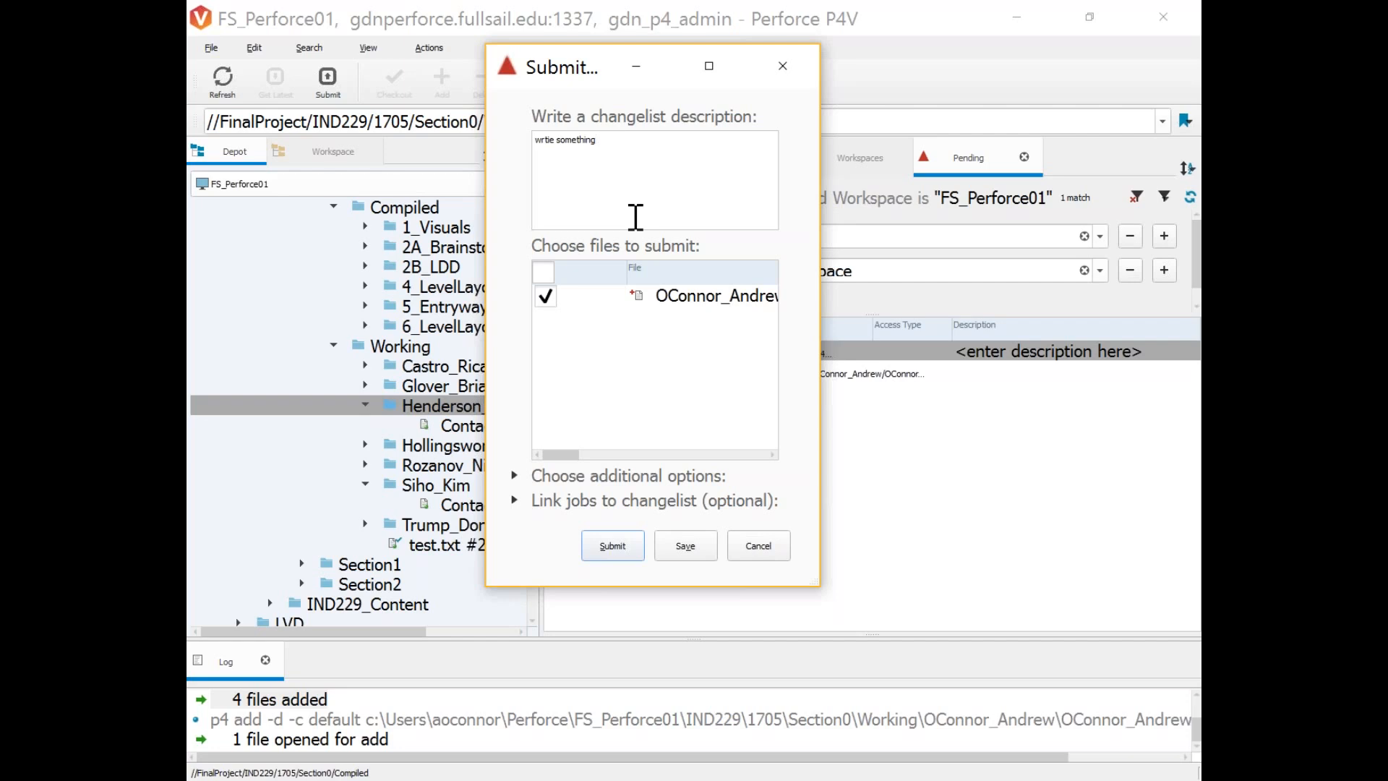
pyautogui.tripleClick(548, 144)
pyautogui.press('BackSpace')
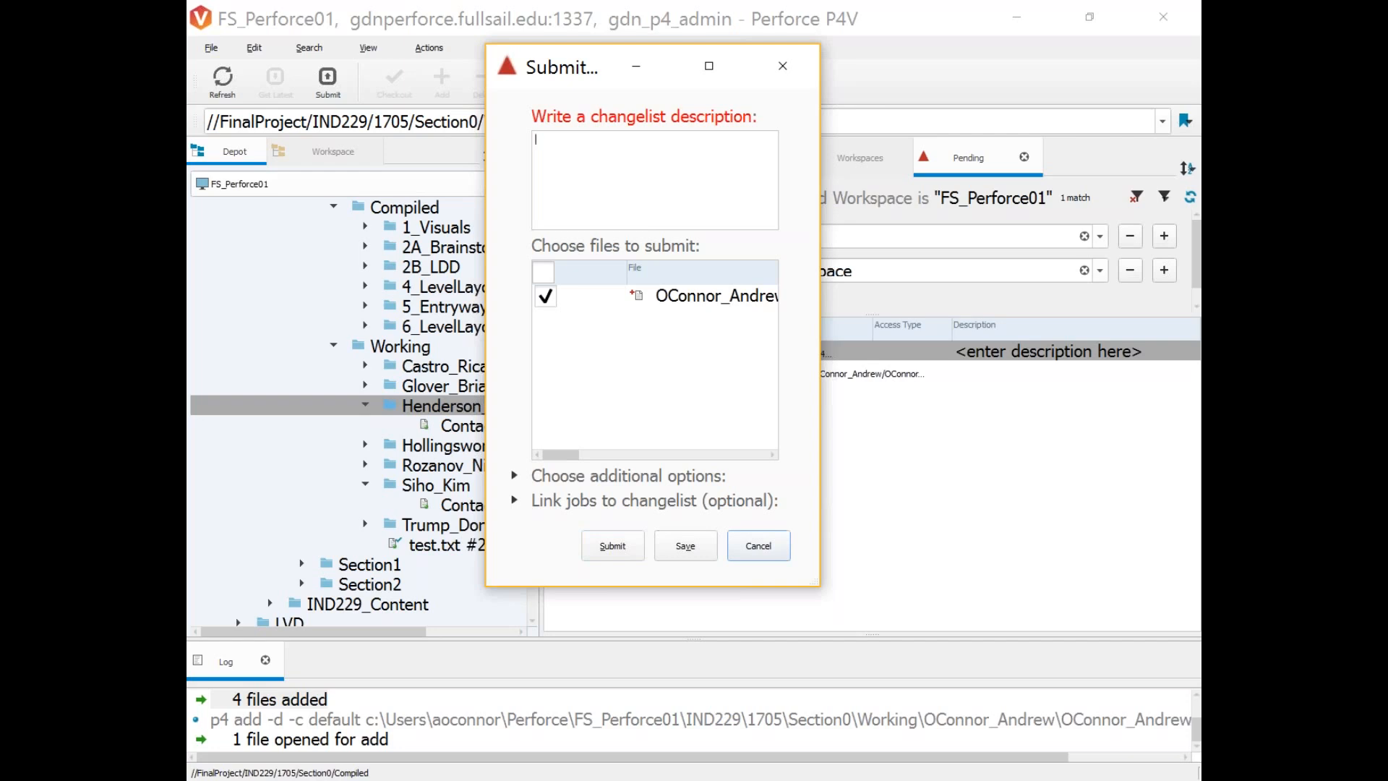
pyautogui.write('A')
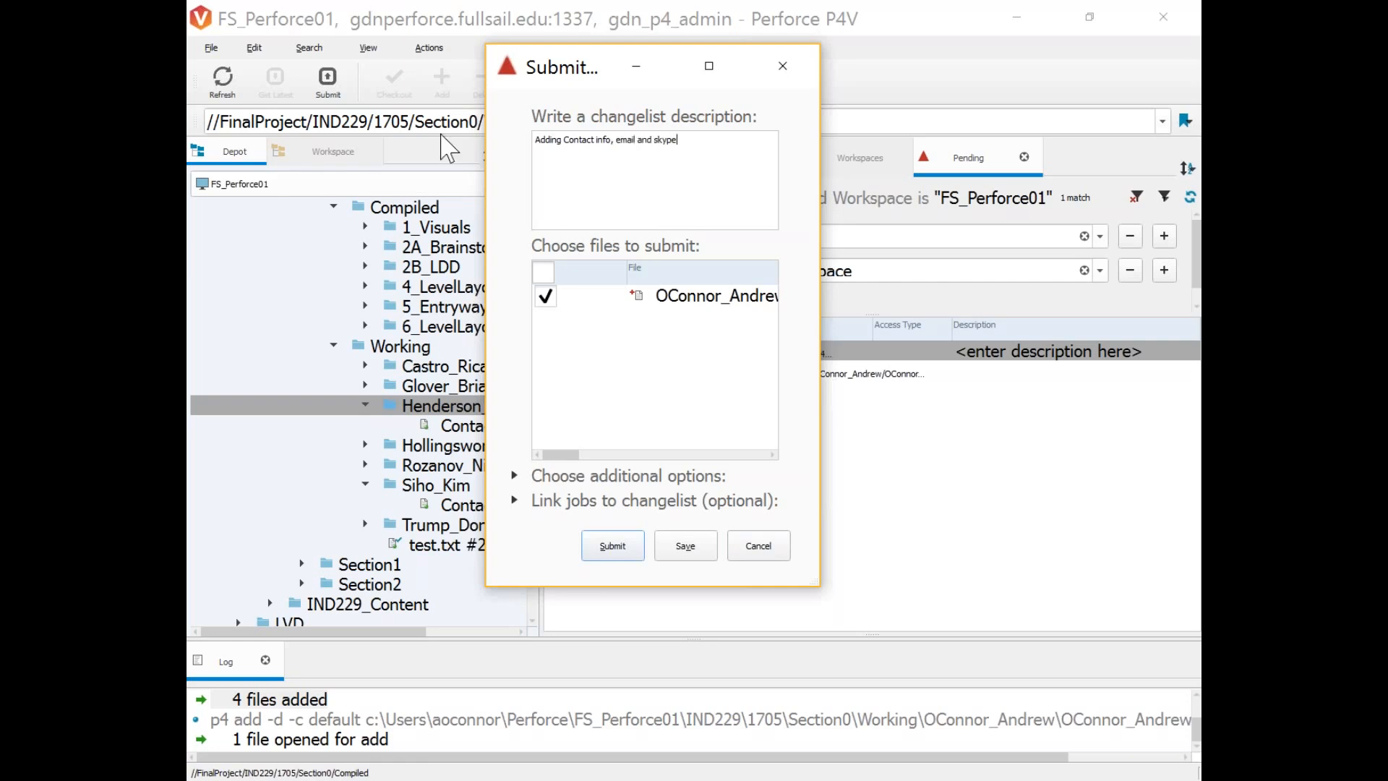
pyautogui.click(590, 553)
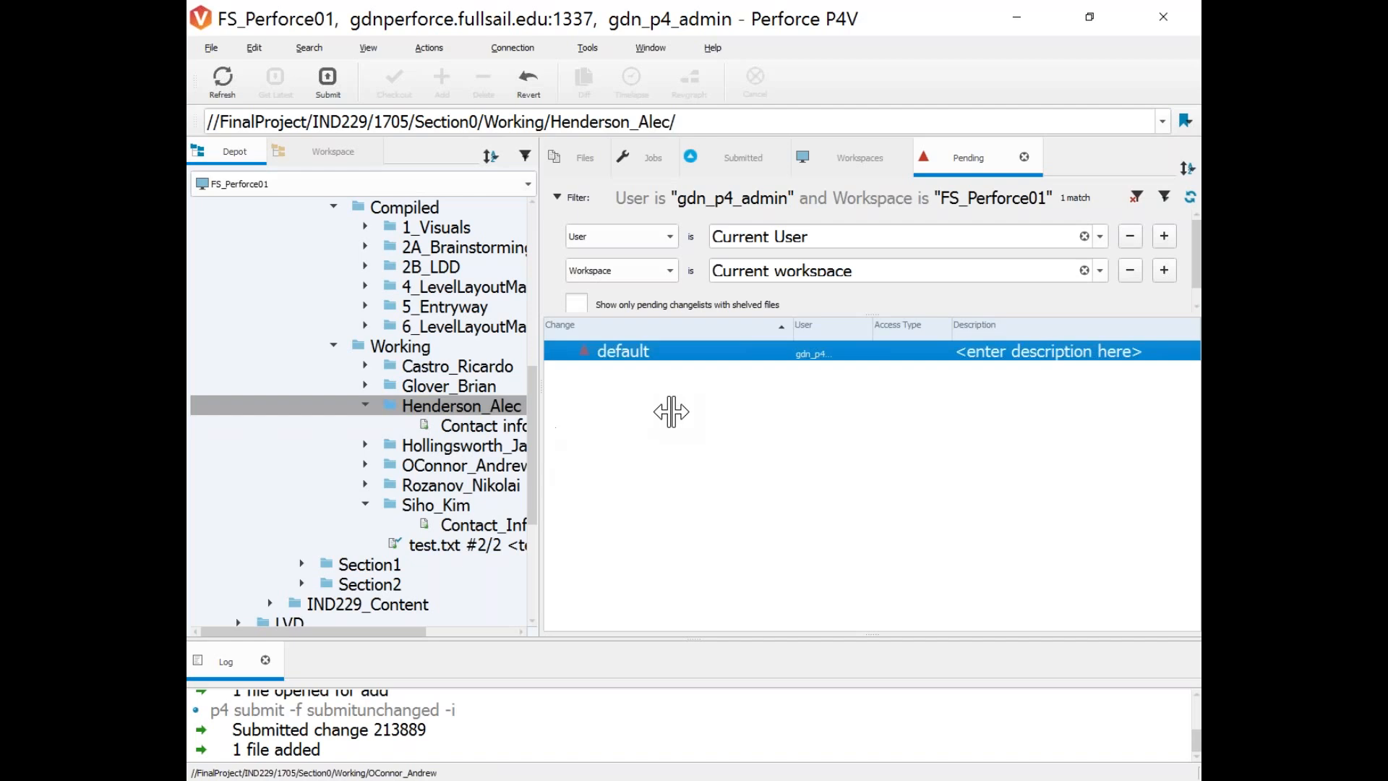
# Expand the new student's folder under Working in the depot tree to show its contact-info file.
pyautogui.click(450, 633)
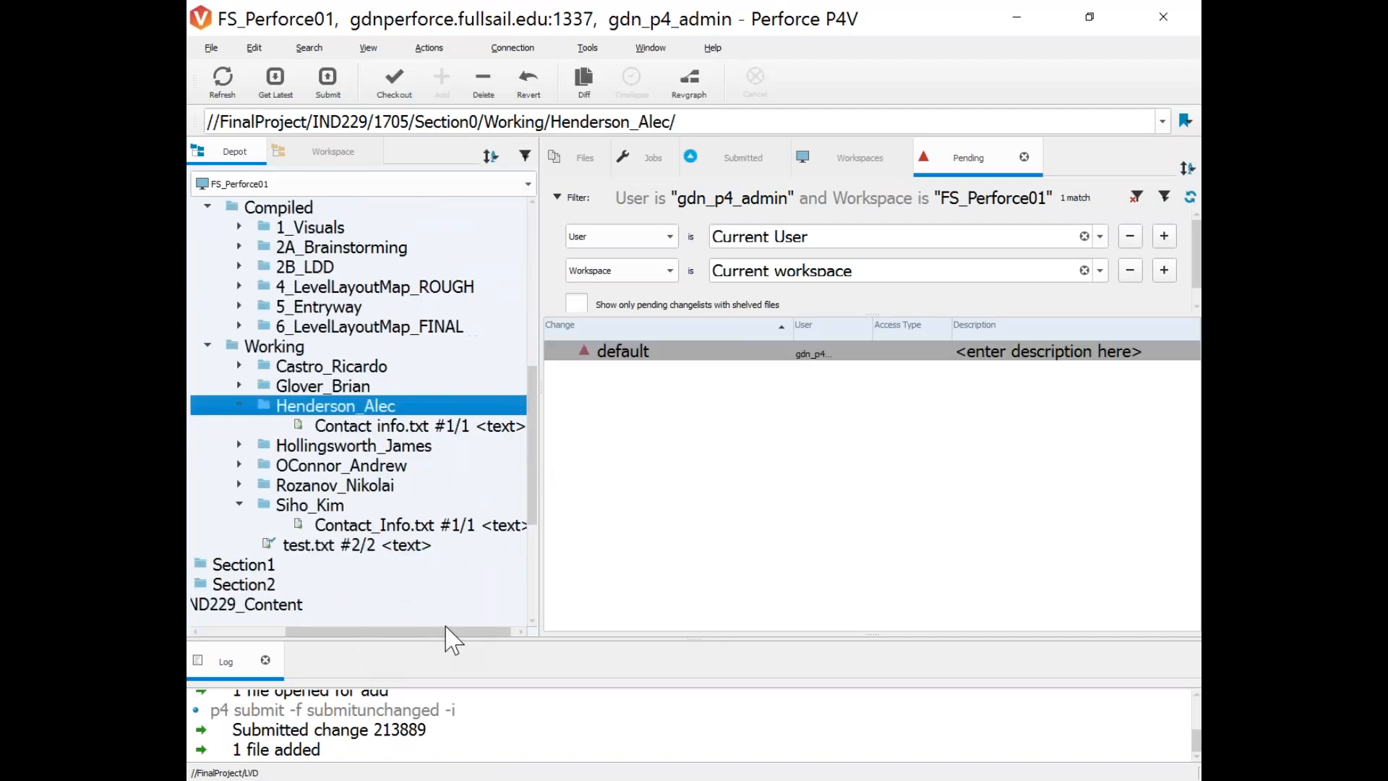
pyautogui.click(340, 464)
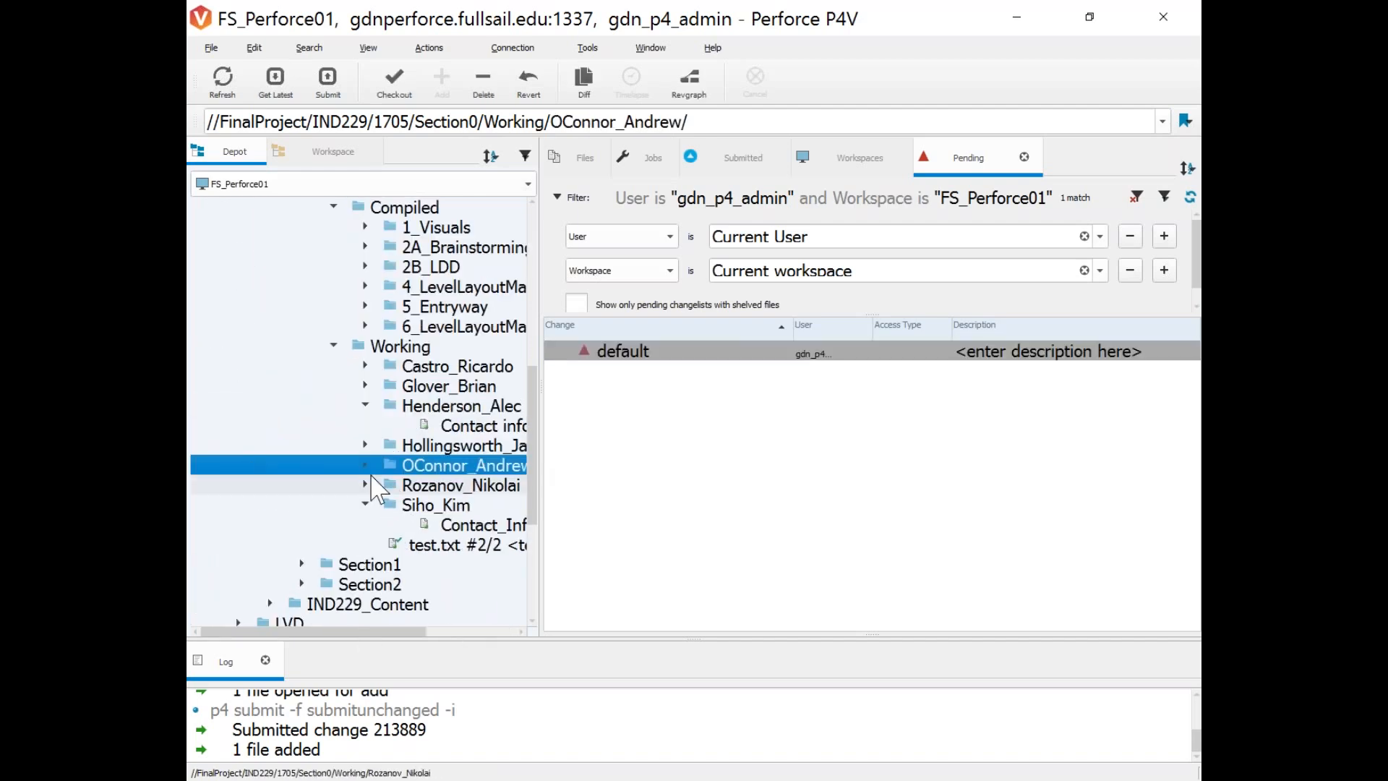
pyautogui.click(366, 465)
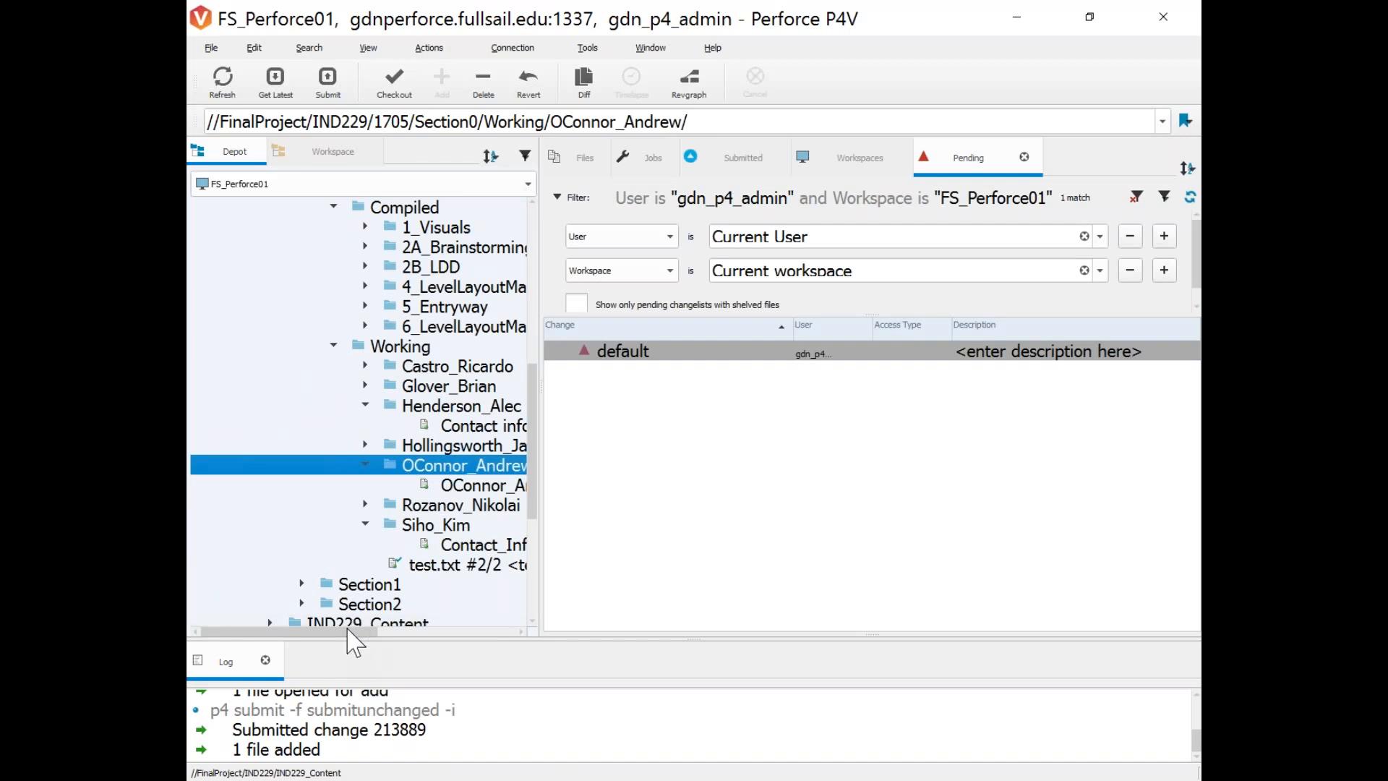
pyautogui.click(421, 632)
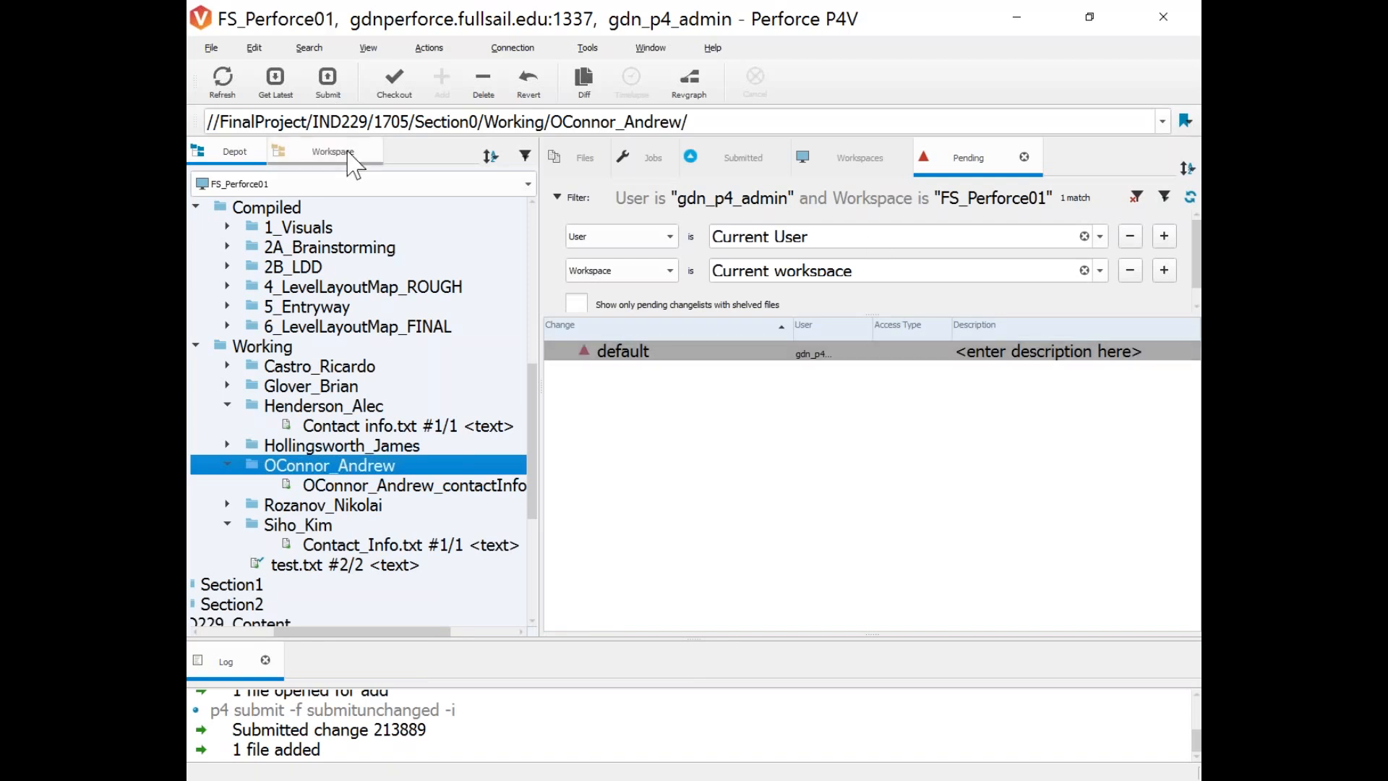
# Open the contact-info file from the Workspace tree in a text editor, then close it.
pyautogui.click(333, 151)
pyautogui.doubleClick(466, 408)
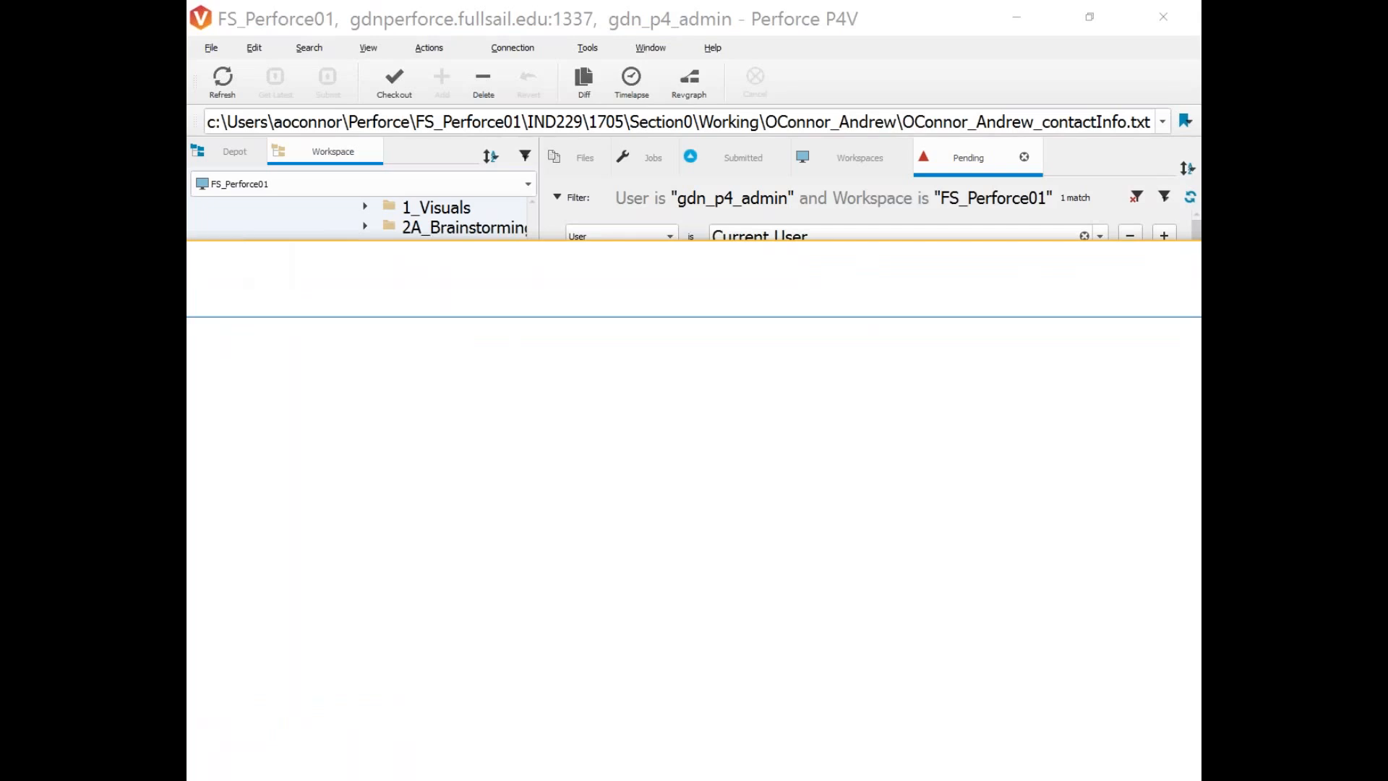
pyautogui.moveTo(706, 449); pyautogui.dragTo(48, 262)
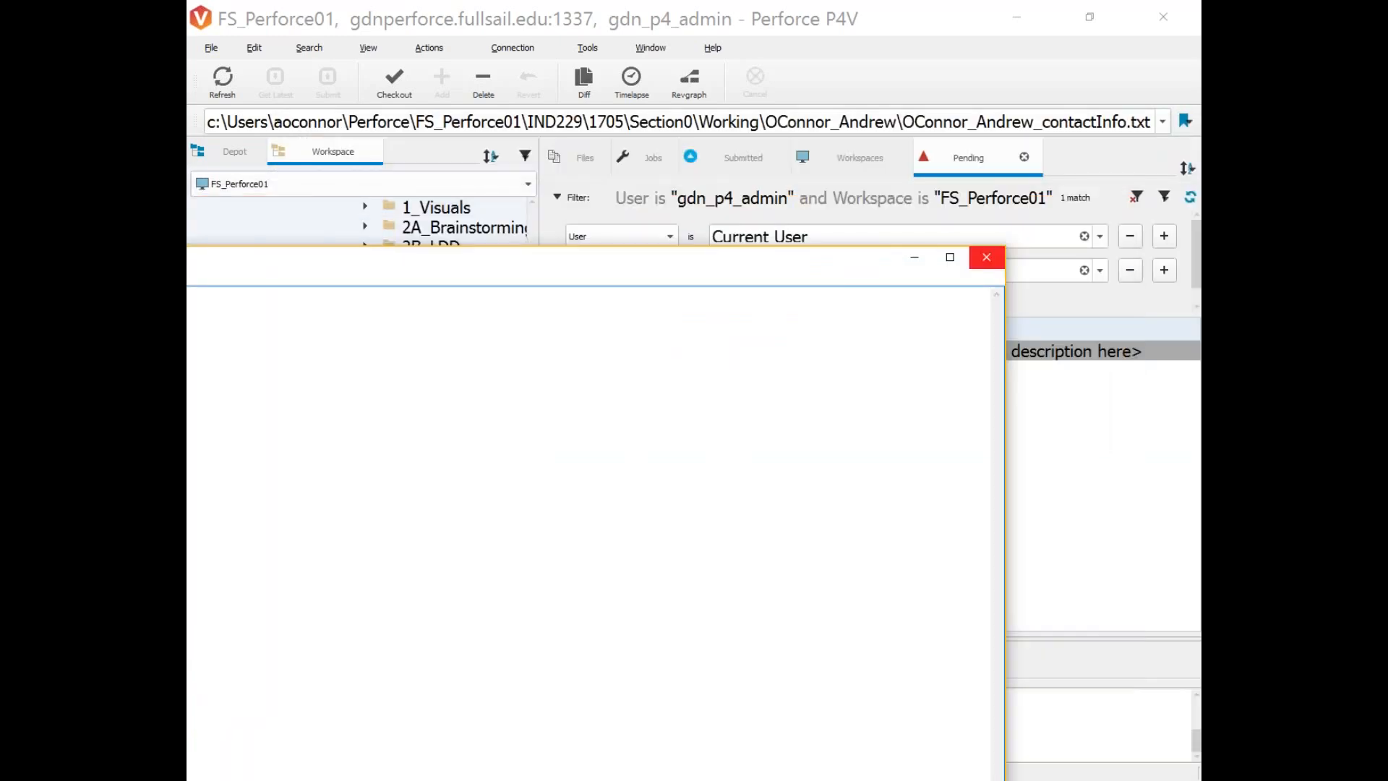
pyautogui.click(986, 259)
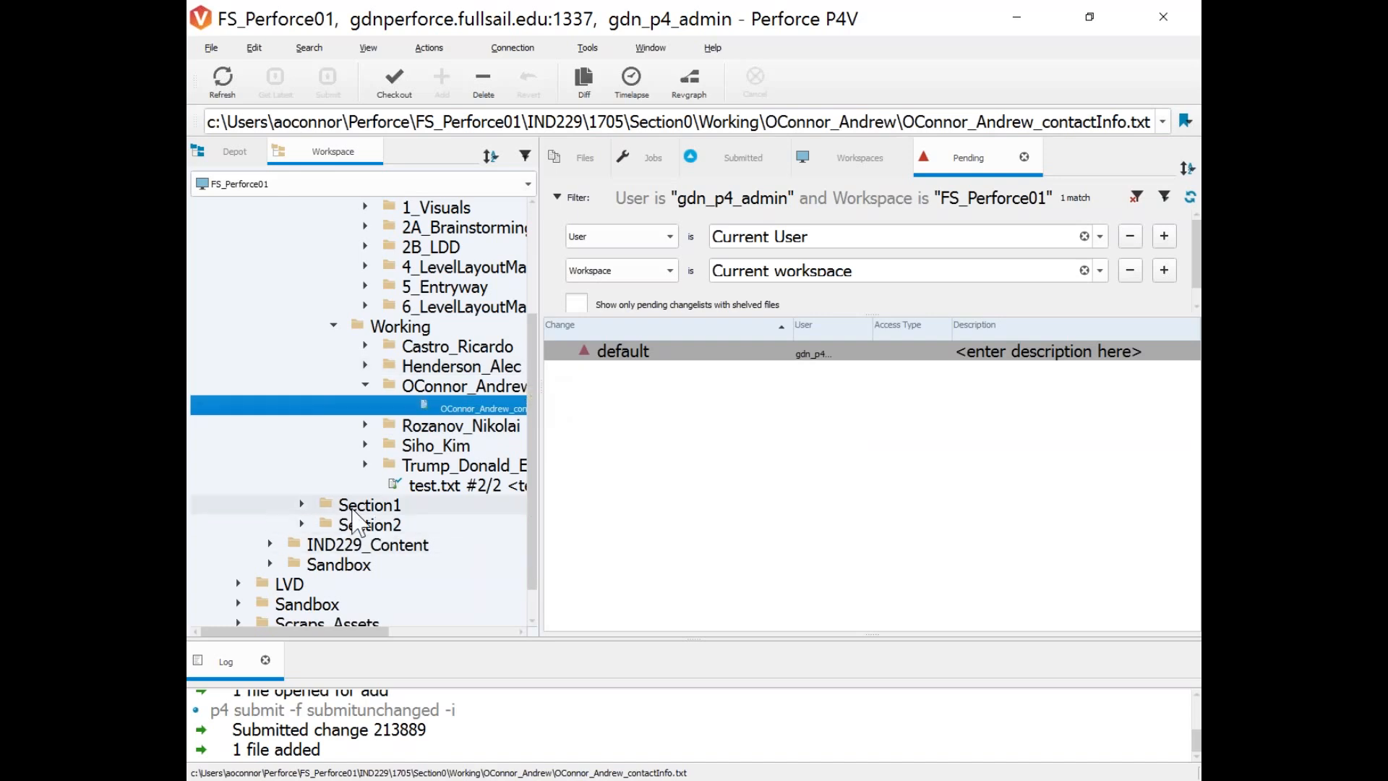
pyautogui.moveTo(273, 498)
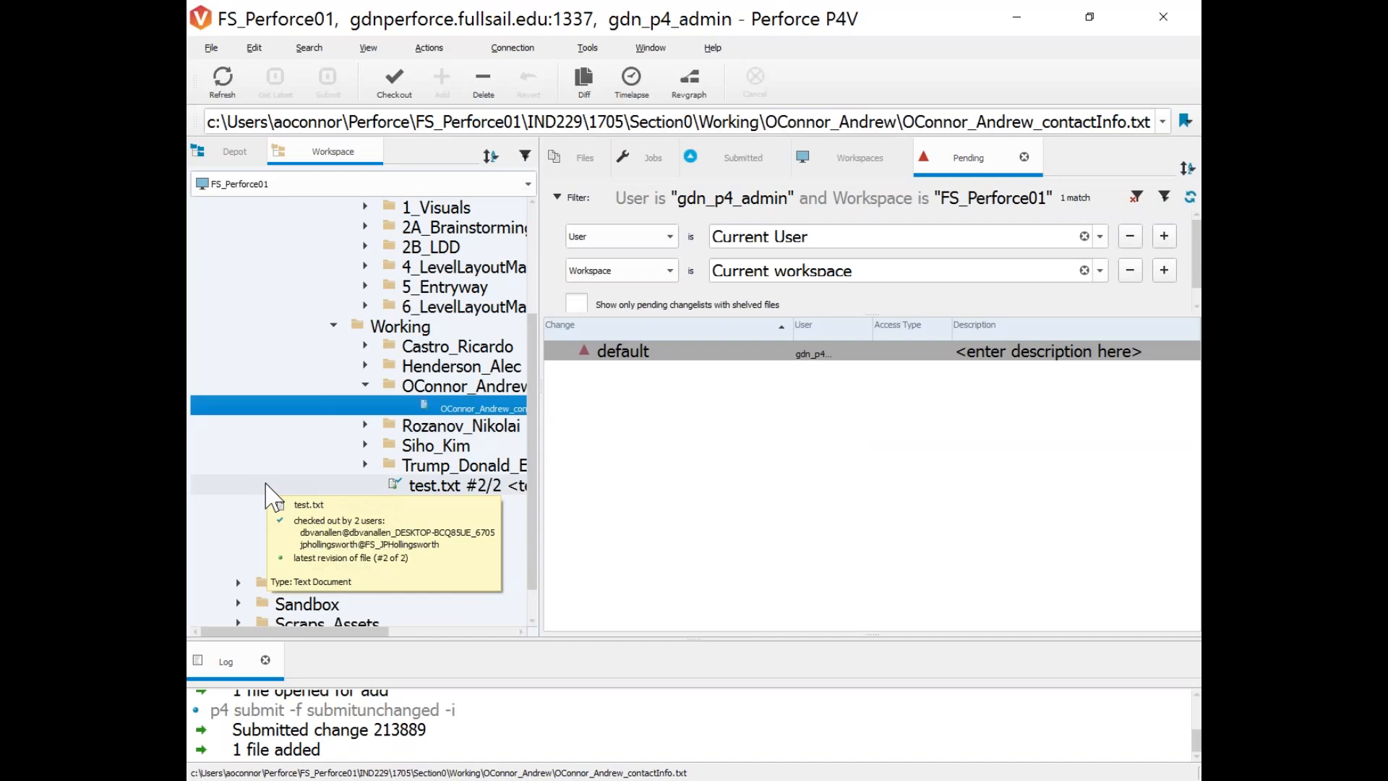
# Check out the contact-info file into the default pending changelist.
pyautogui.rightClick(427, 409)
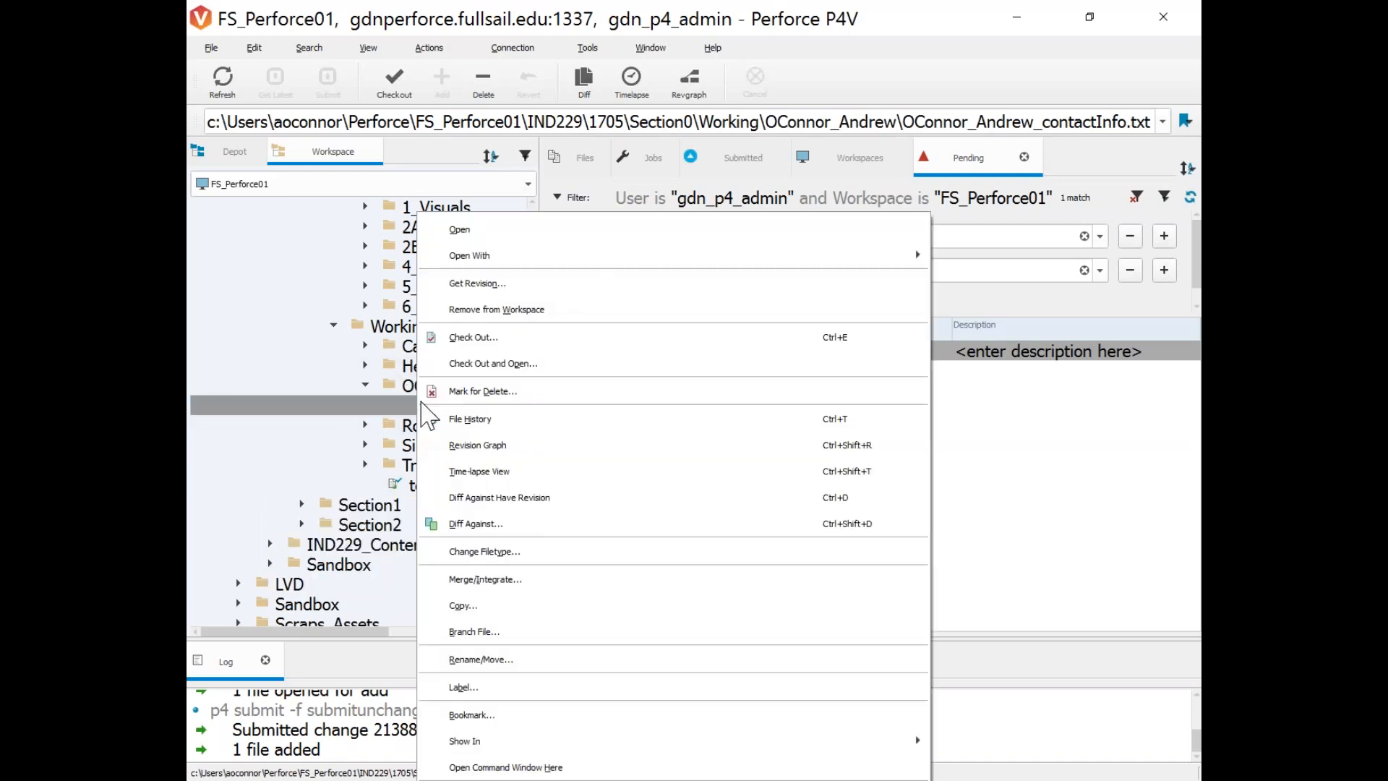
pyautogui.click(476, 350)
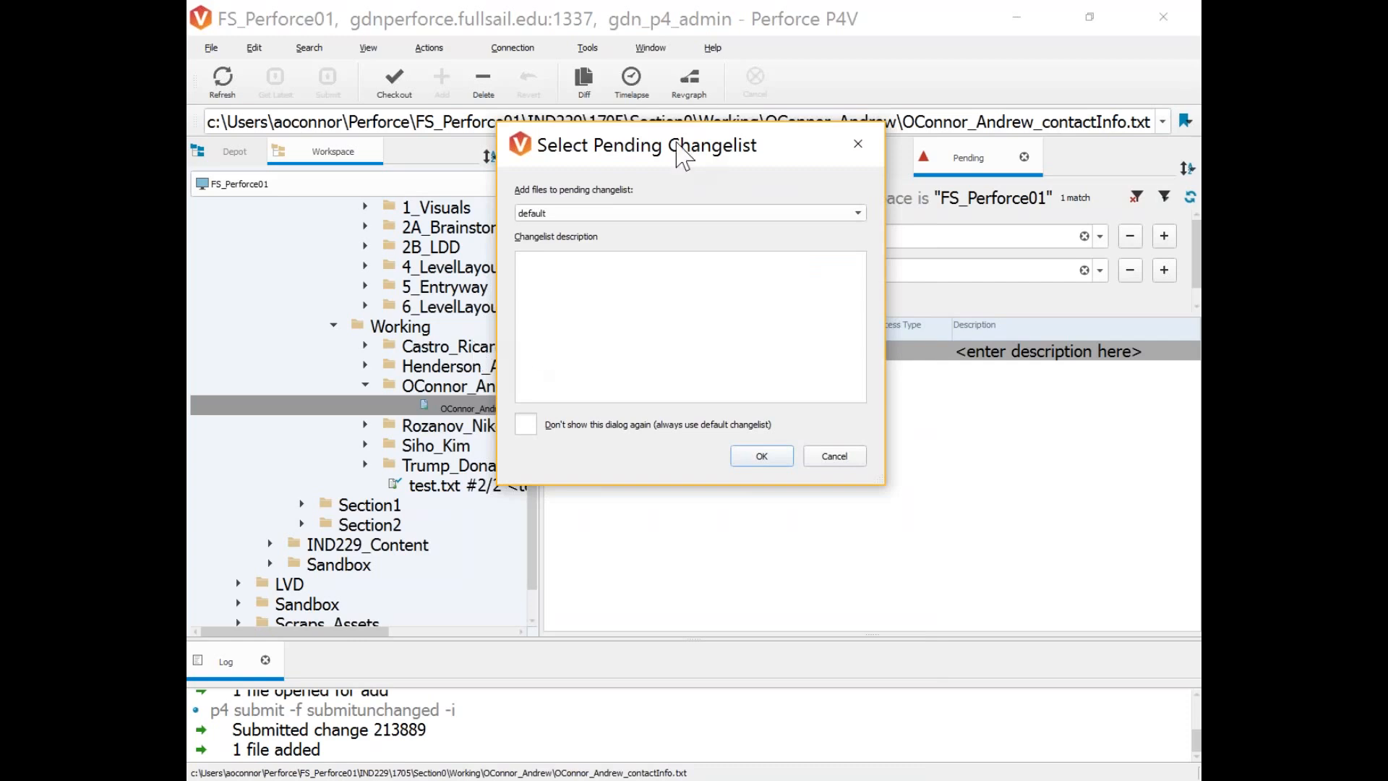
pyautogui.click(533, 426)
pyautogui.click(526, 428)
pyautogui.click(751, 457)
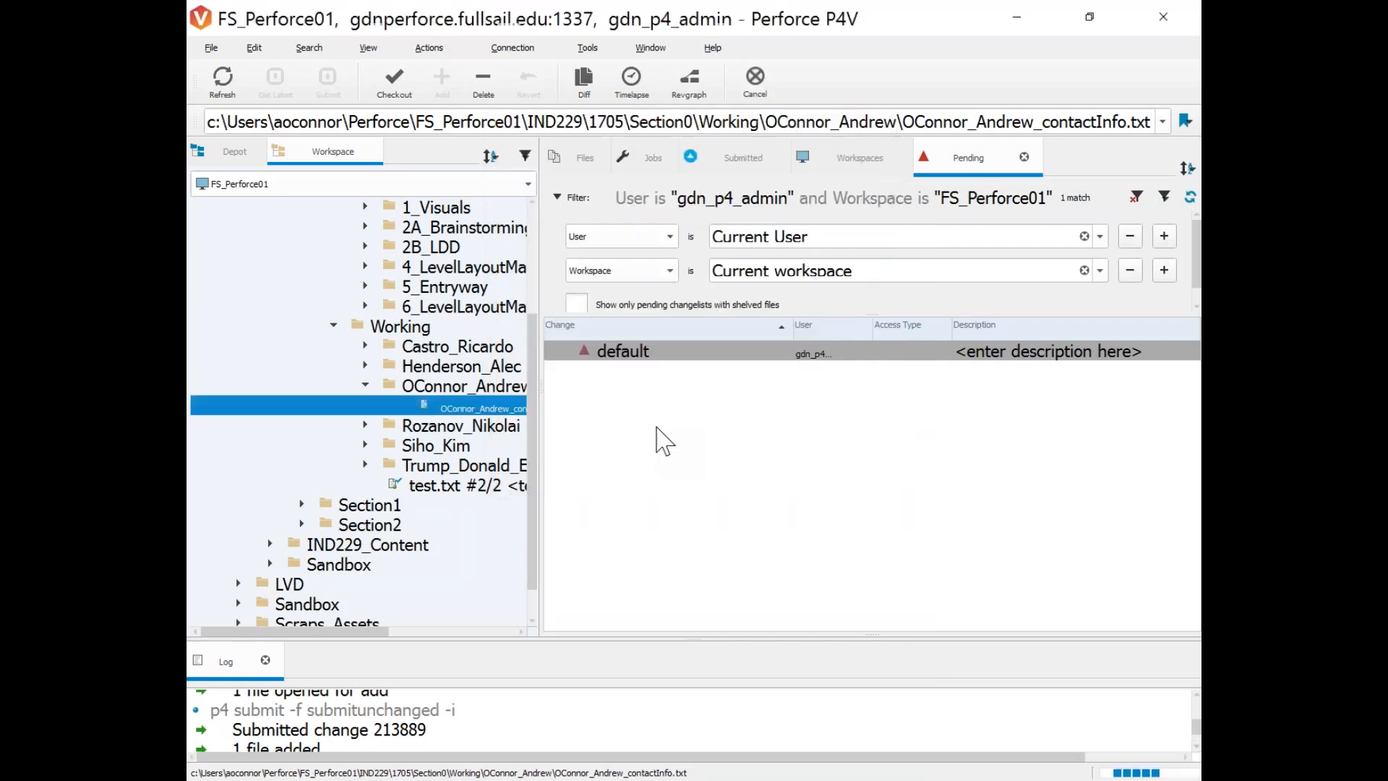
# Select the checked-out contact-info file in the default changelist and the workspace tree.
pyautogui.click(638, 402)
pyautogui.click(759, 374)
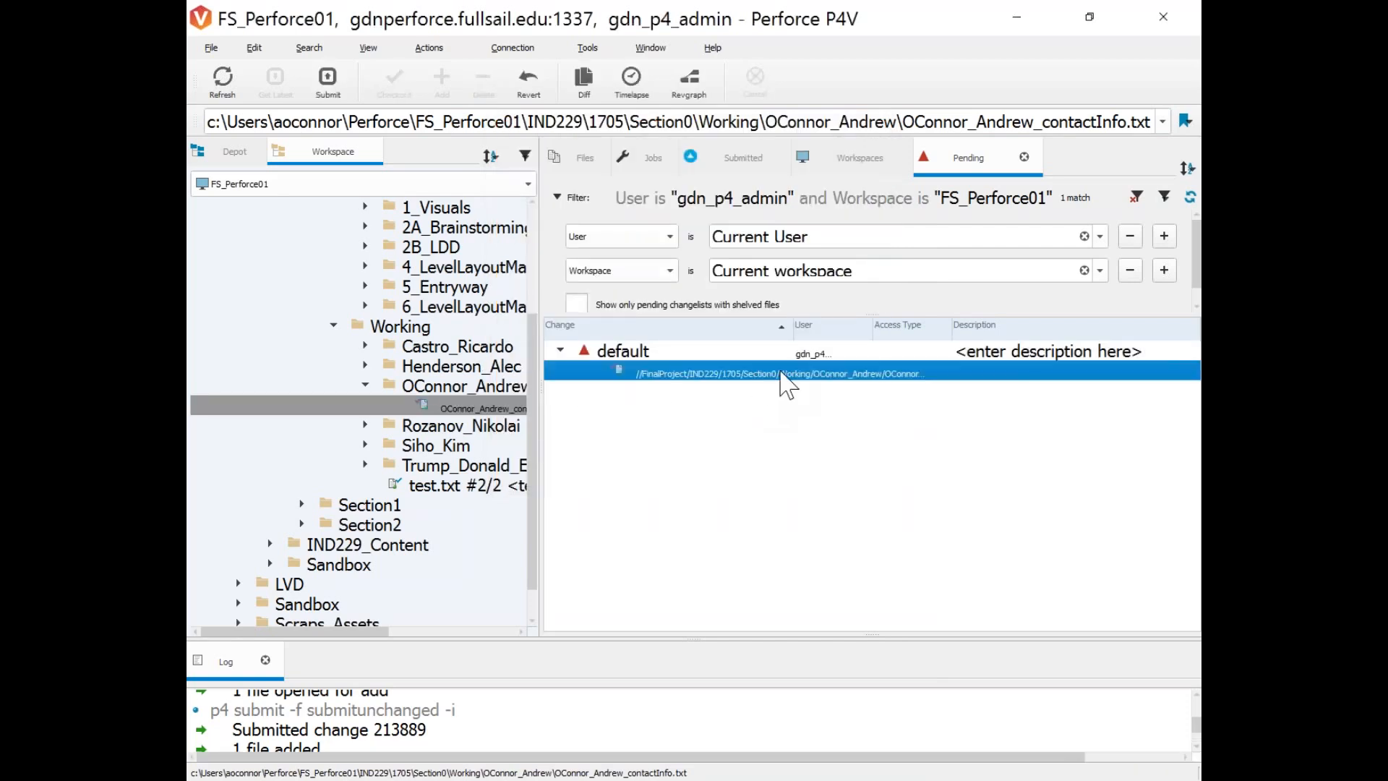
pyautogui.click(569, 466)
pyautogui.click(427, 409)
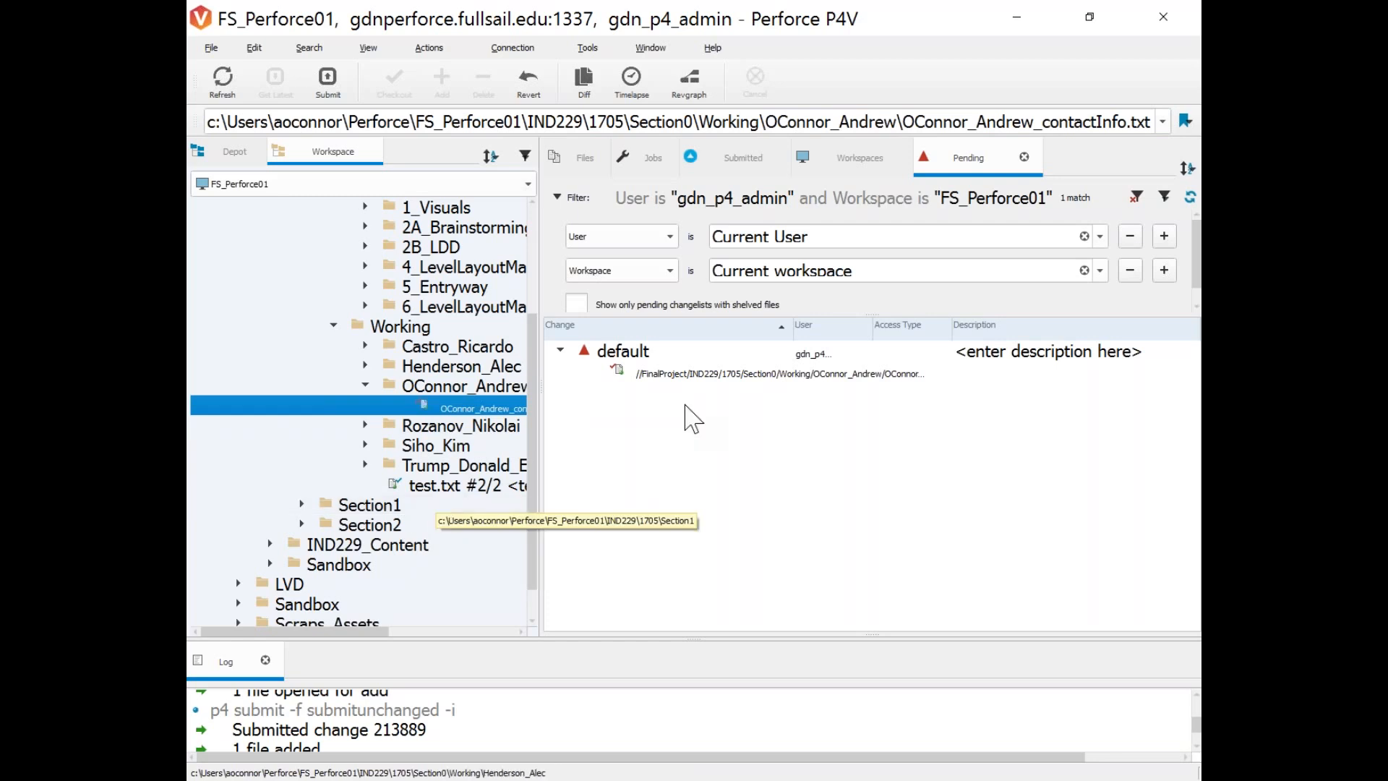
# Add a phone extension line below the Skype line in the checked-out contact-info file and close it.
pyautogui.doubleClick(683, 377)
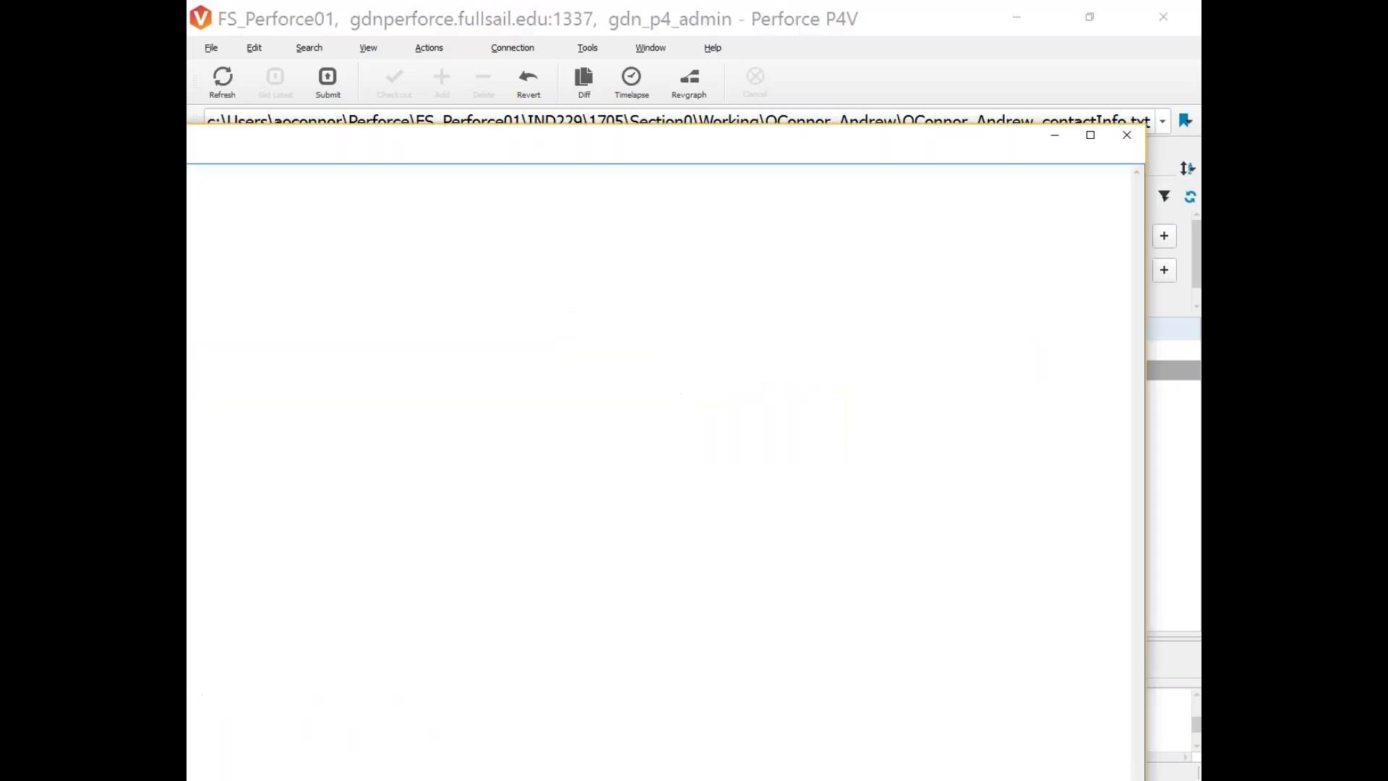
pyautogui.click(750, 280)
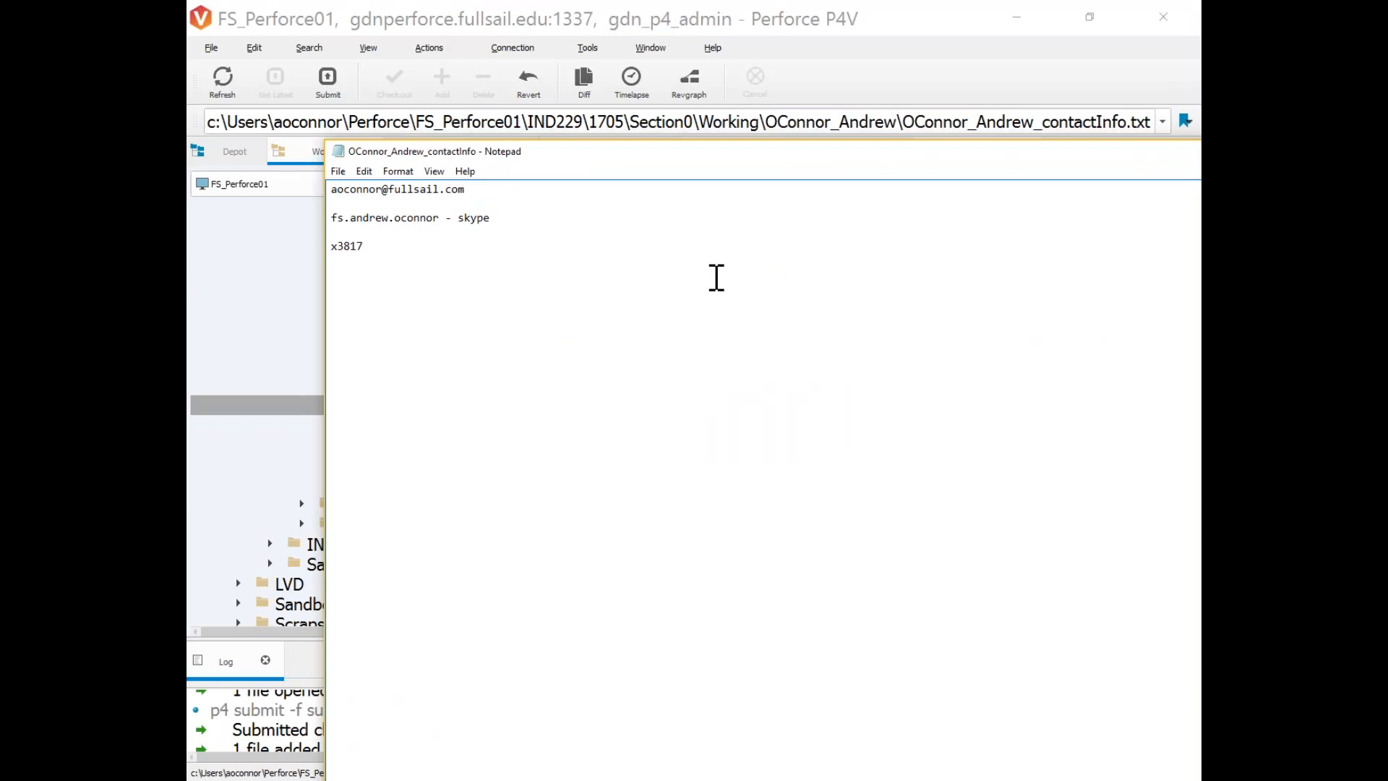
pyautogui.moveTo(724, 154); pyautogui.dragTo(335, 237)
pyautogui.moveTo(1049, 235); pyautogui.dragTo(761, 270)
pyautogui.click(941, 266)
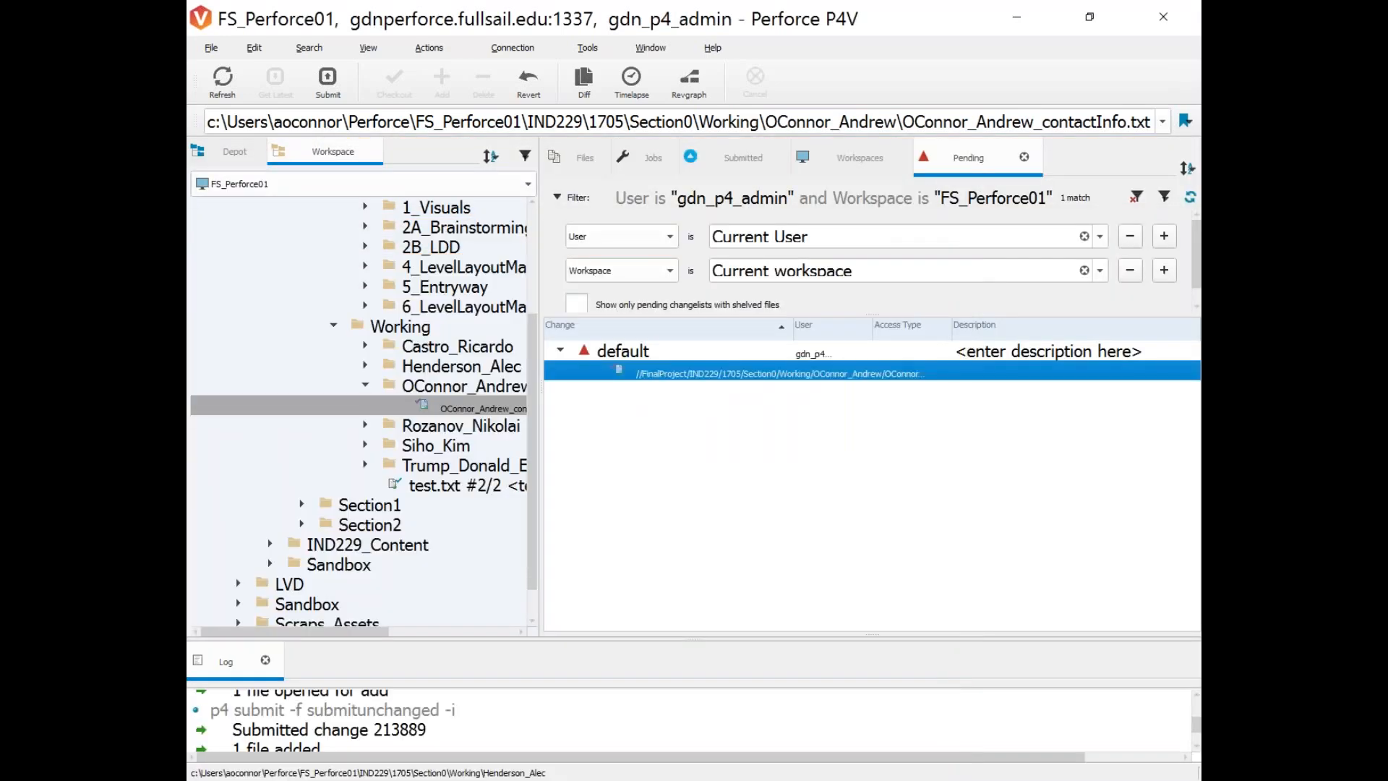
pyautogui.click(620, 353)
# Submit the default changelist with the description 'adding my phone extension.'.
pyautogui.rightClick(619, 353)
pyautogui.click(655, 368)
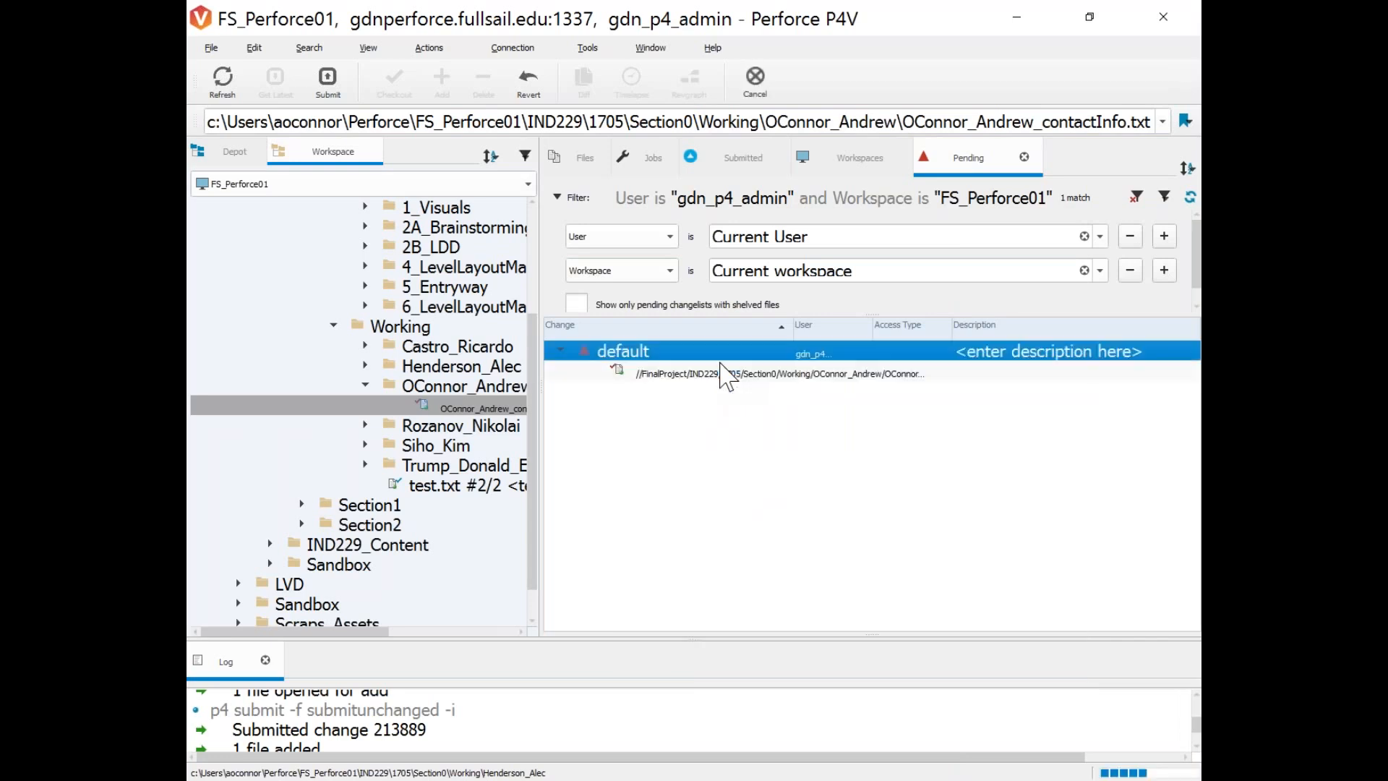
pyautogui.write('adding my phone estension')
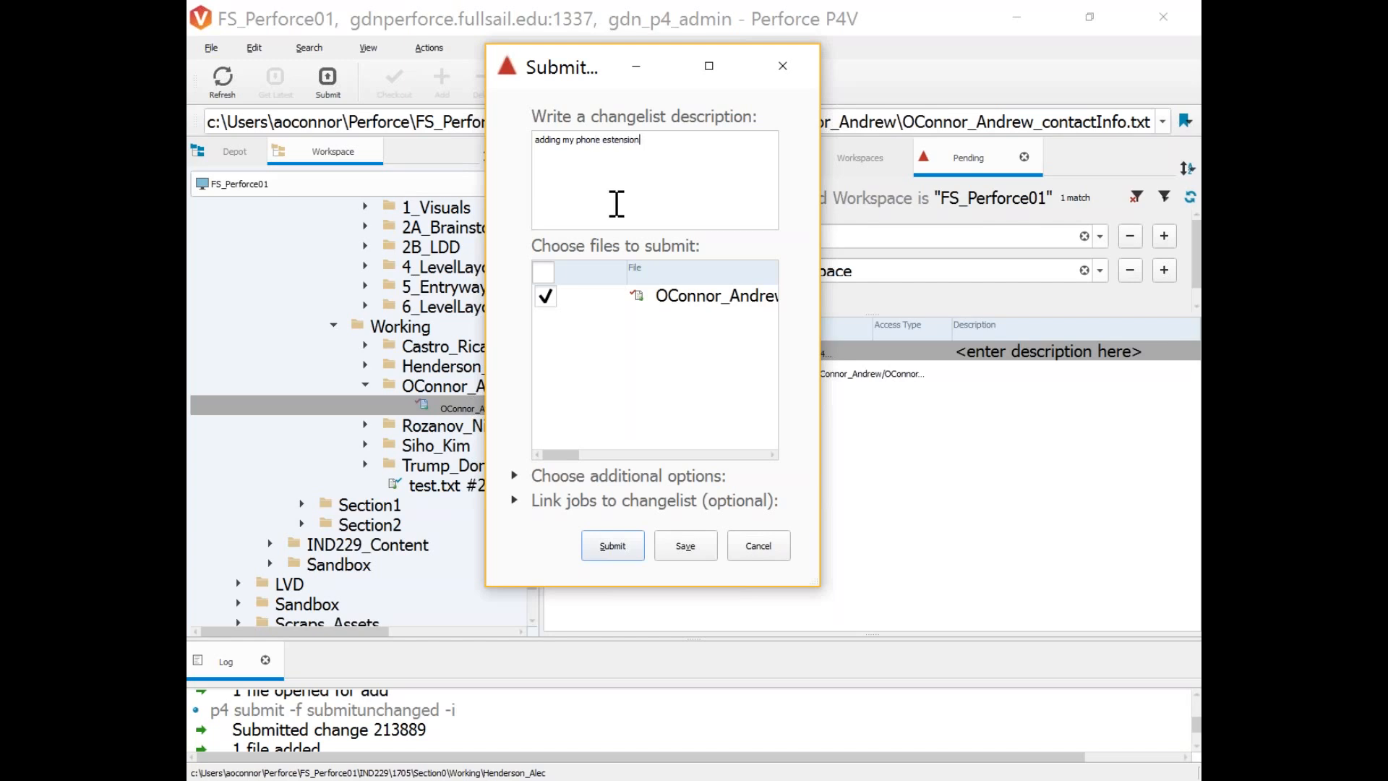
pyautogui.click(609, 140)
pyautogui.click(612, 548)
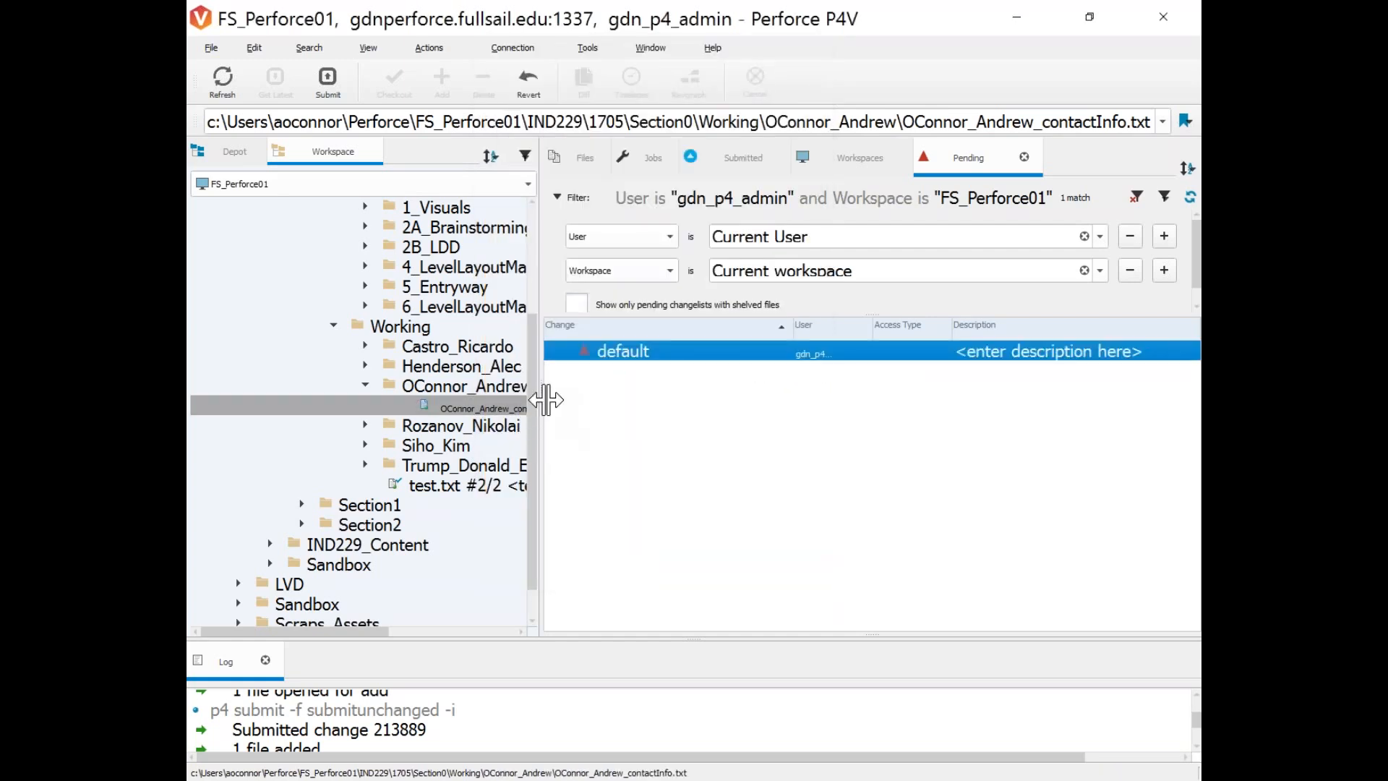
# Show the History view for the contact-info file.
pyautogui.moveTo(546, 400); pyautogui.dragTo(991, 365)
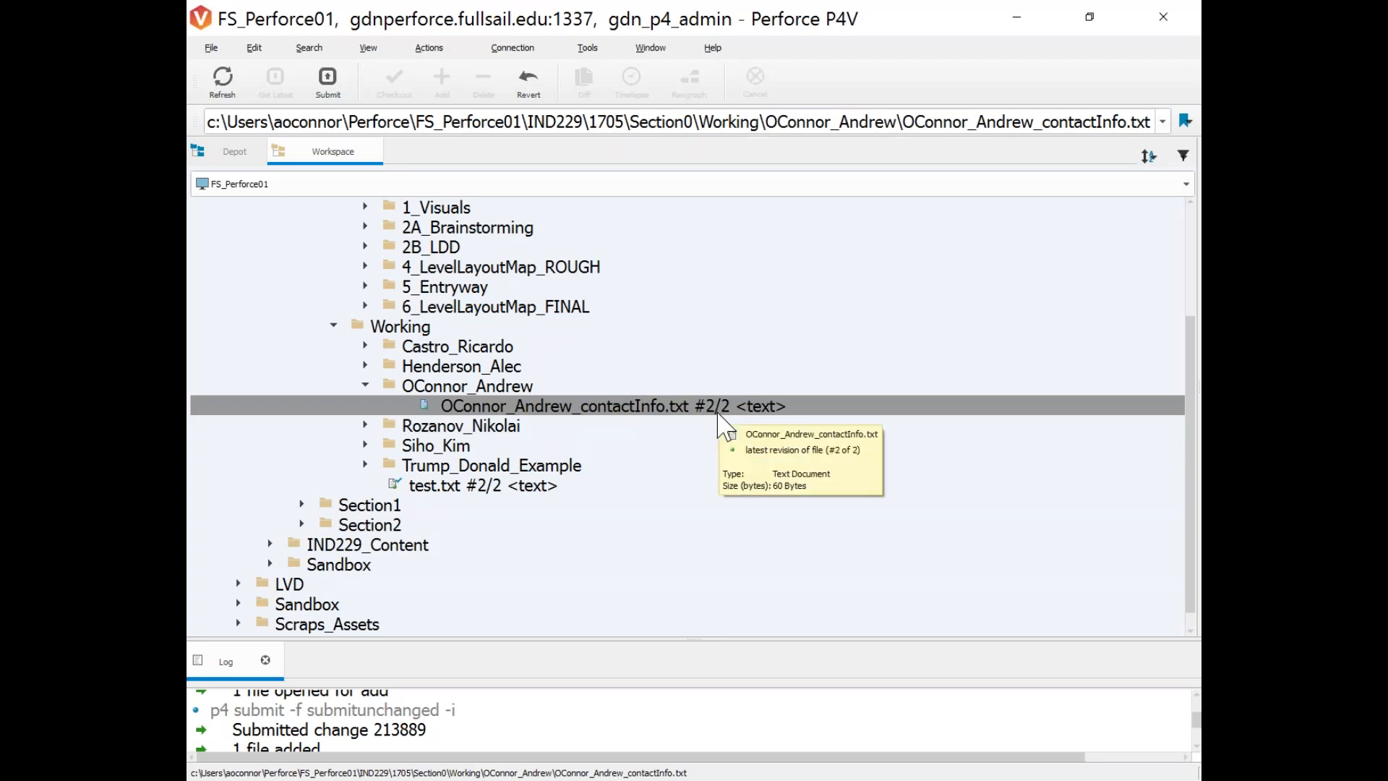
pyautogui.moveTo(1199, 361); pyautogui.dragTo(747, 382)
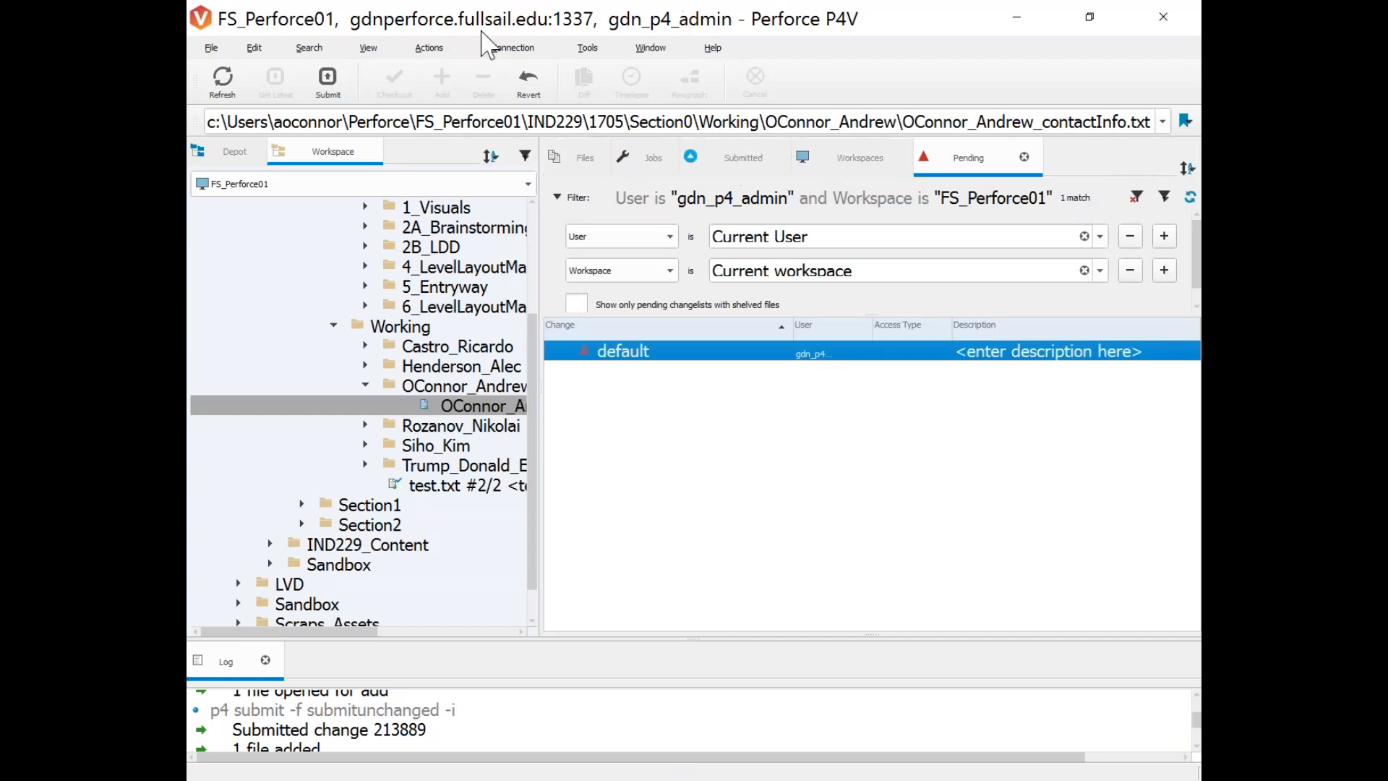
pyautogui.click(368, 47)
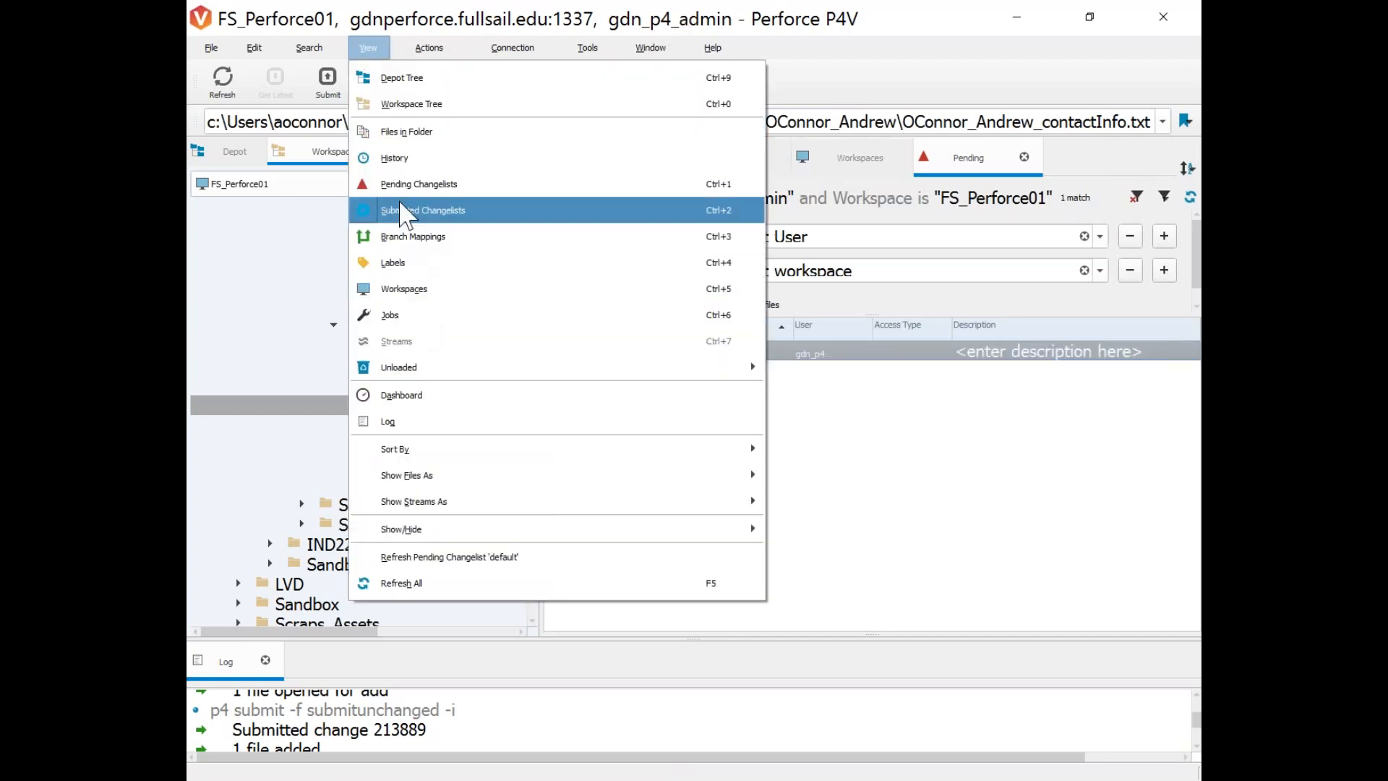
pyautogui.click(403, 158)
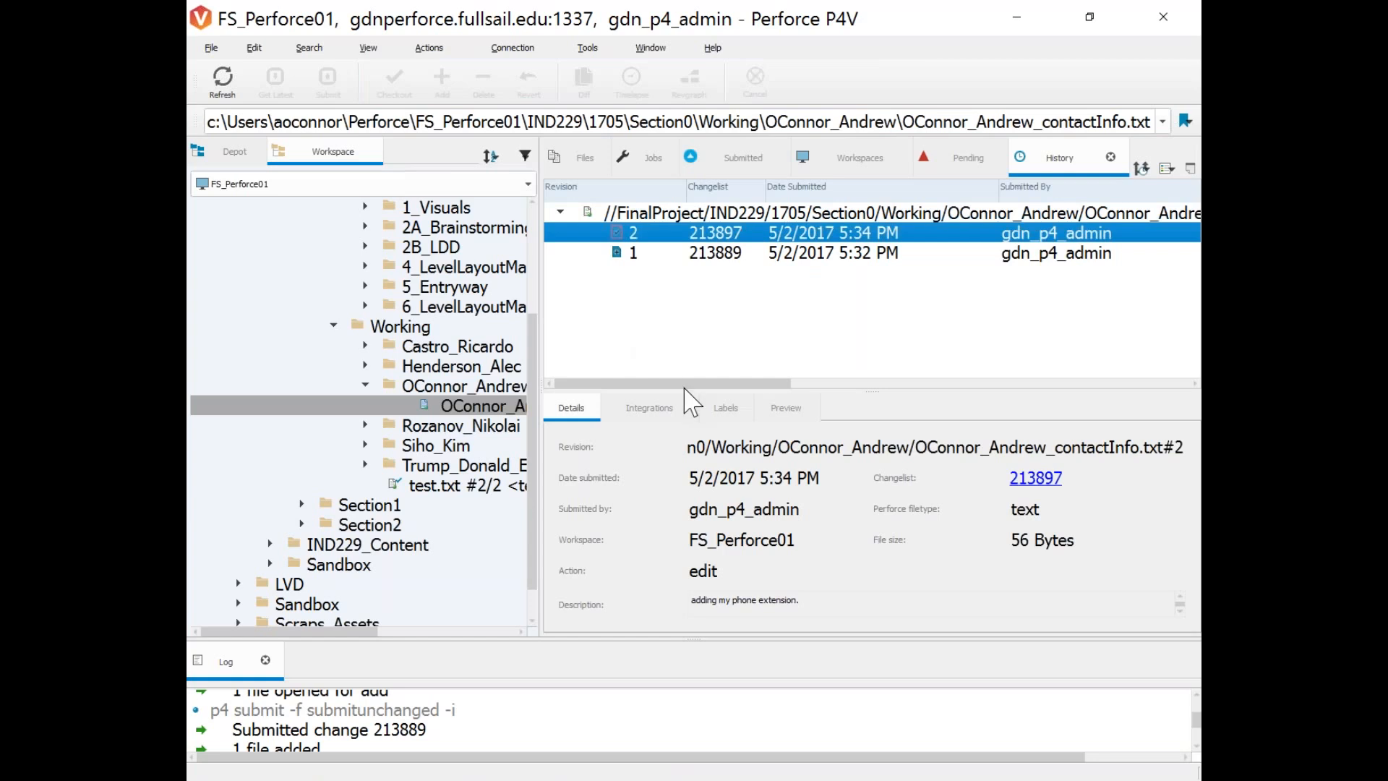
# Inspect revisions #1 (changelist 213889) and #2 (213897), widening the Description column.
pyautogui.moveTo(743, 387); pyautogui.dragTo(1021, 390)
pyautogui.click(734, 255)
pyautogui.moveTo(938, 188); pyautogui.dragTo(1046, 190)
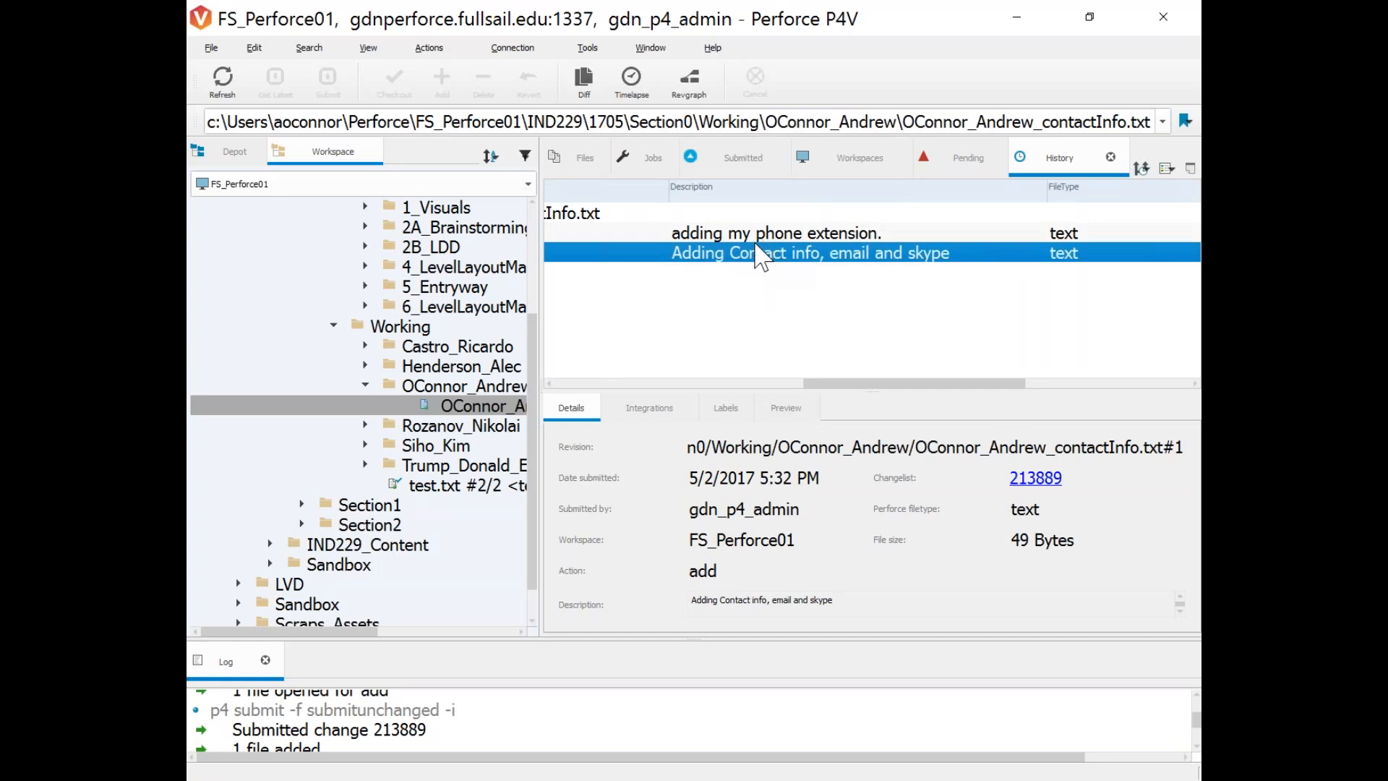
pyautogui.click(730, 235)
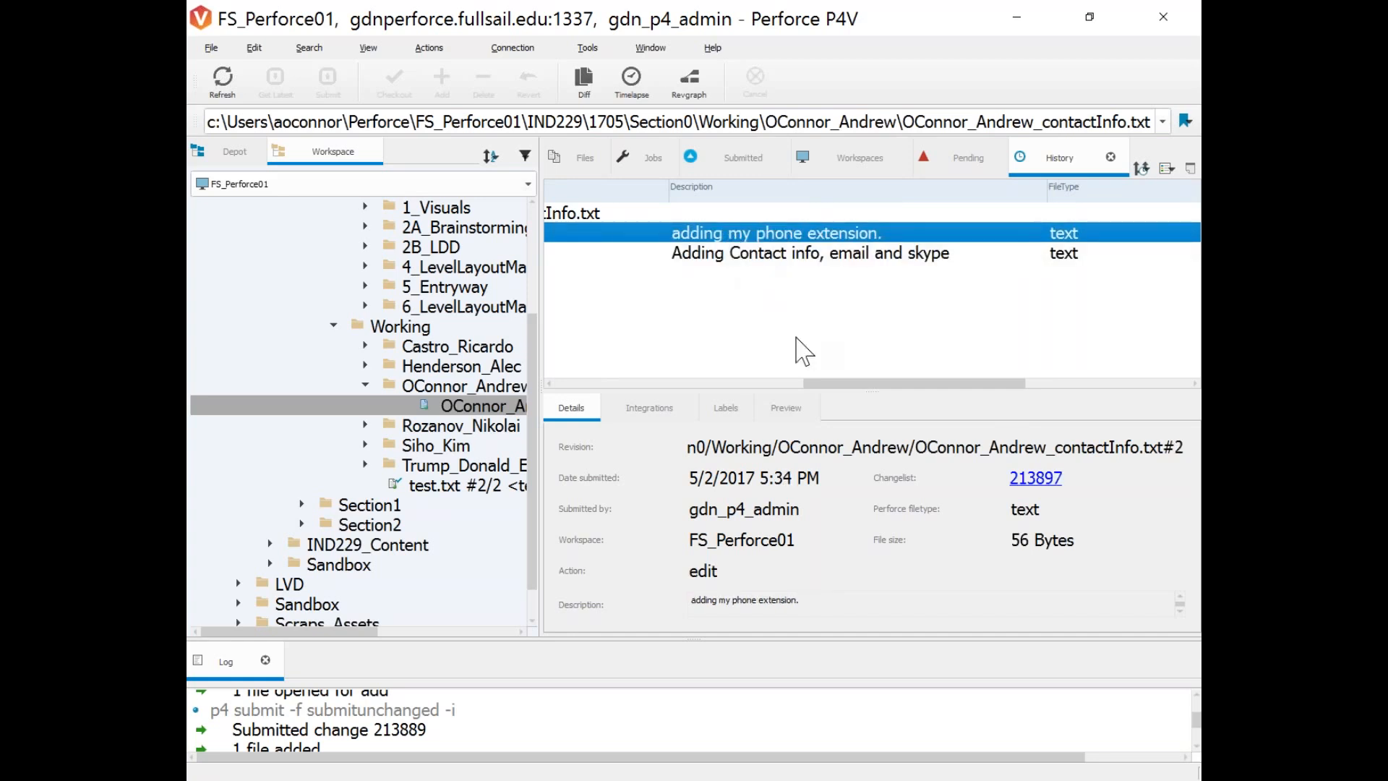
pyautogui.moveTo(861, 385); pyautogui.dragTo(585, 351)
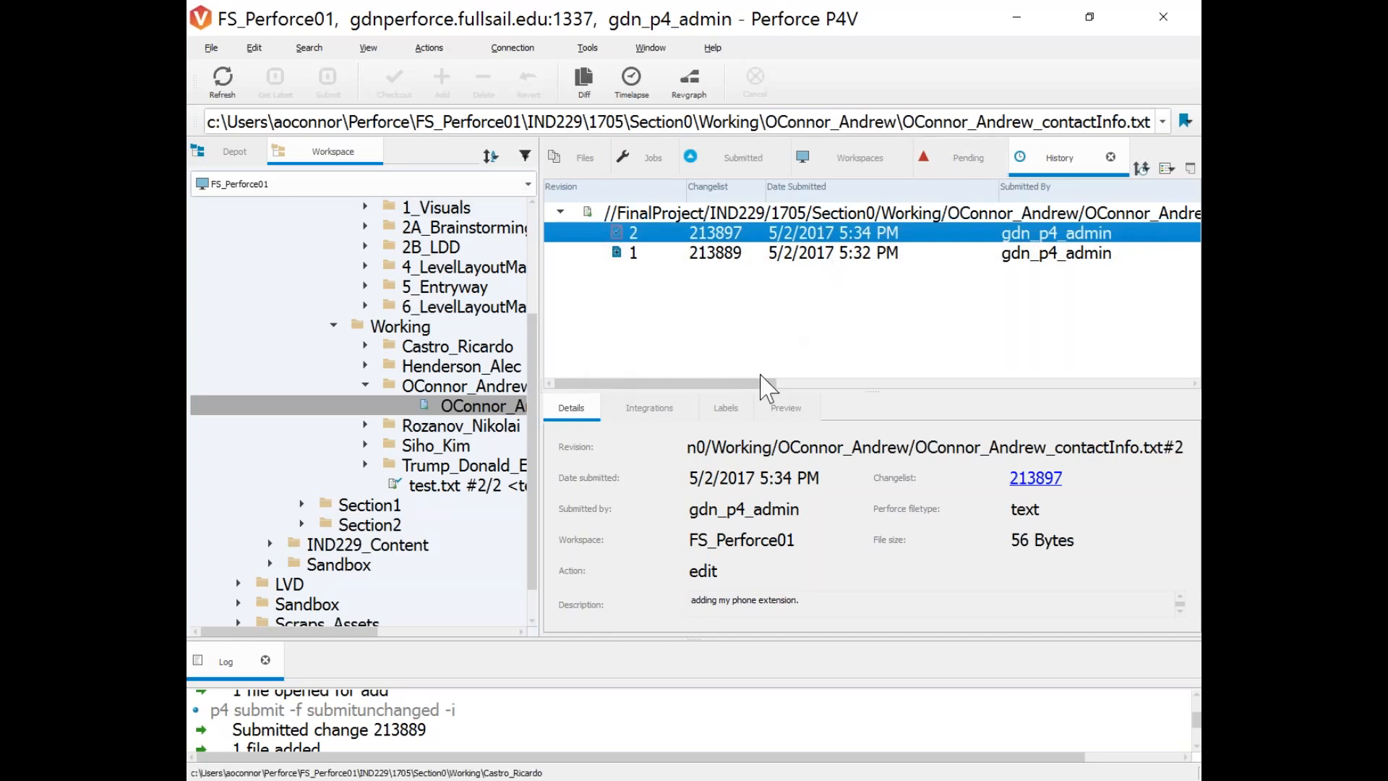
pyautogui.moveTo(795, 391); pyautogui.dragTo(794, 387)
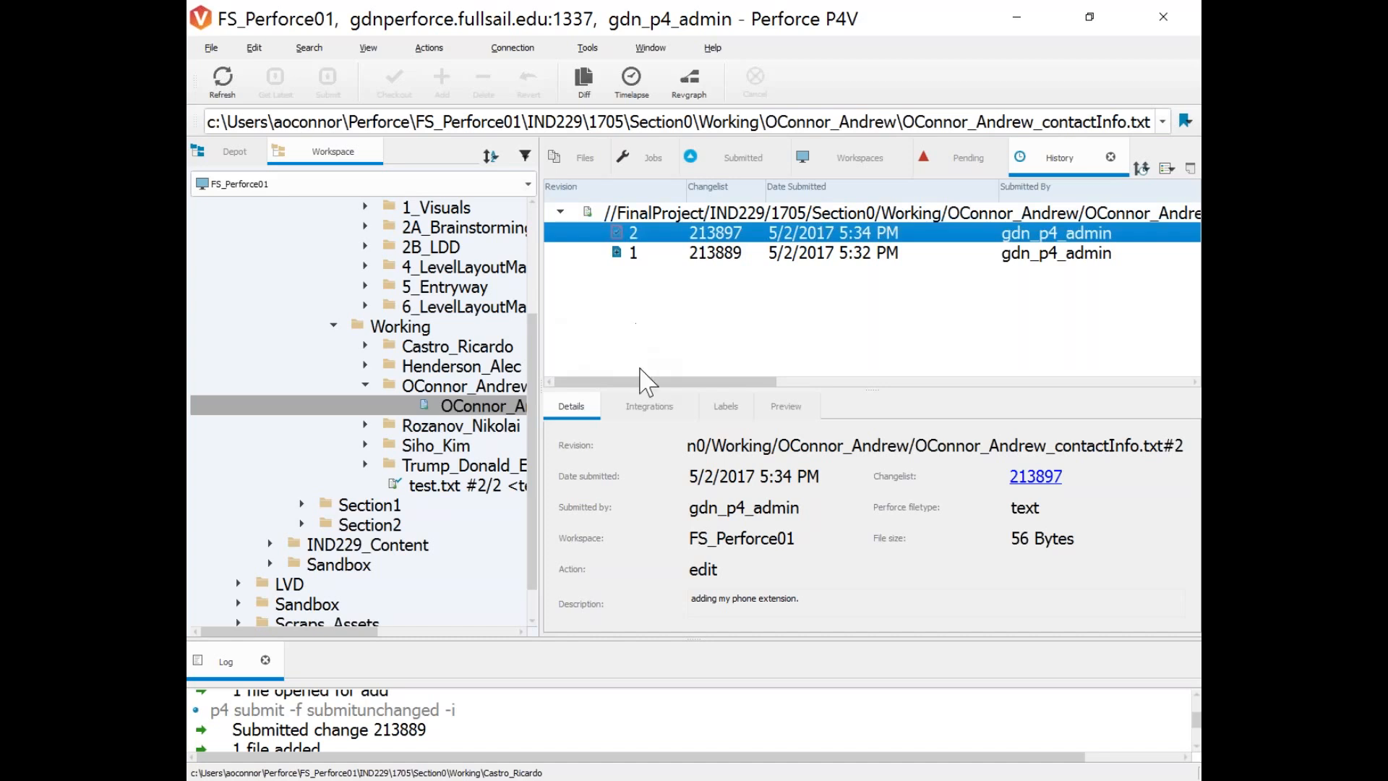
pyautogui.moveTo(634, 381); pyautogui.dragTo(541, 358)
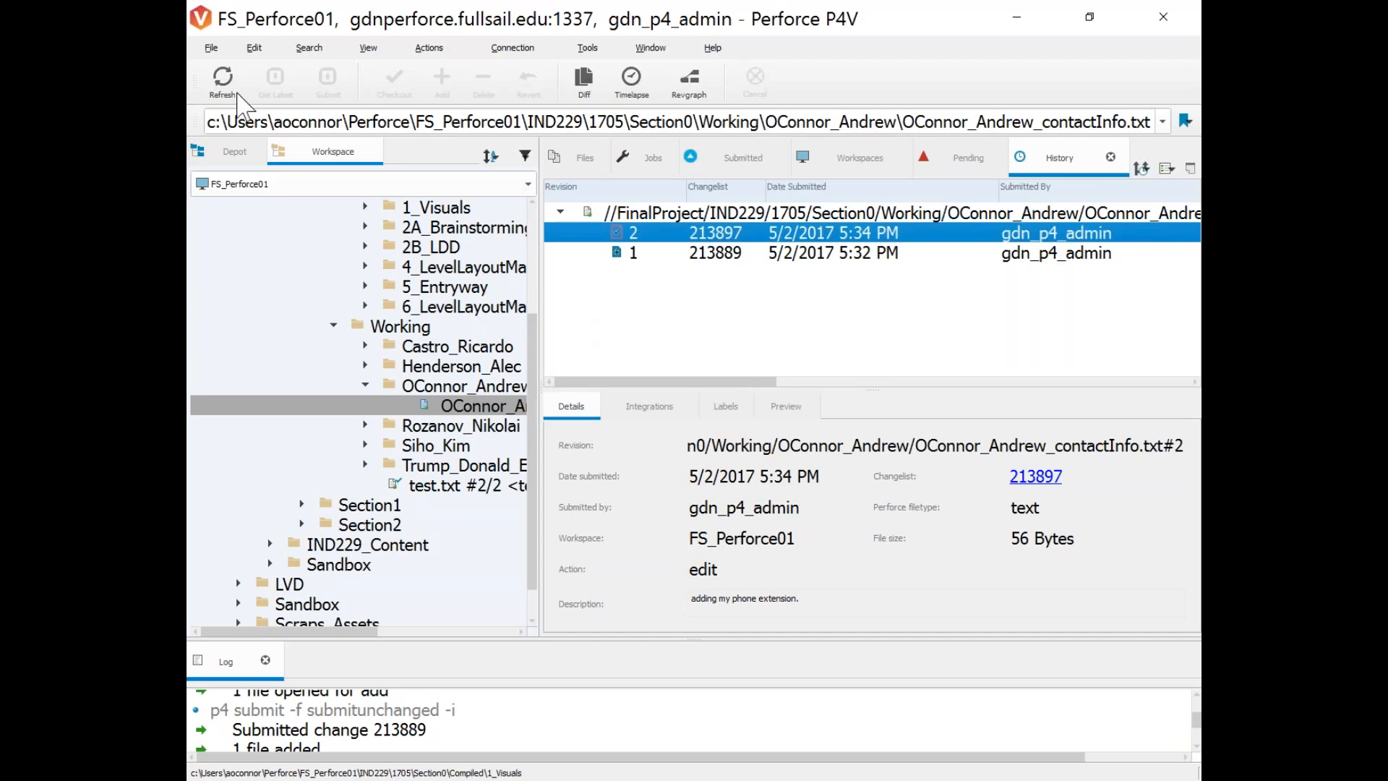
pyautogui.click(232, 151)
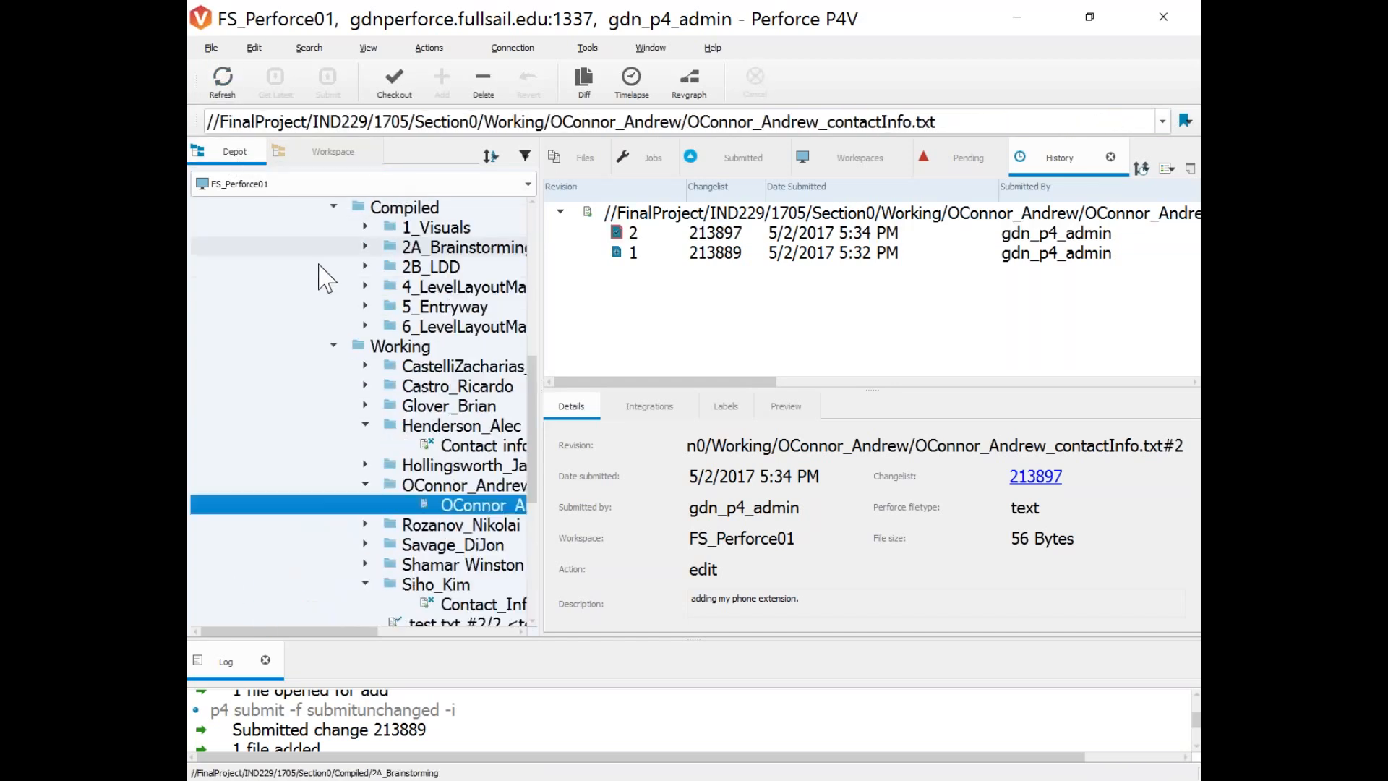
pyautogui.moveTo(539, 349); pyautogui.dragTo(896, 323)
pyautogui.scroll(-3, 443, 303)
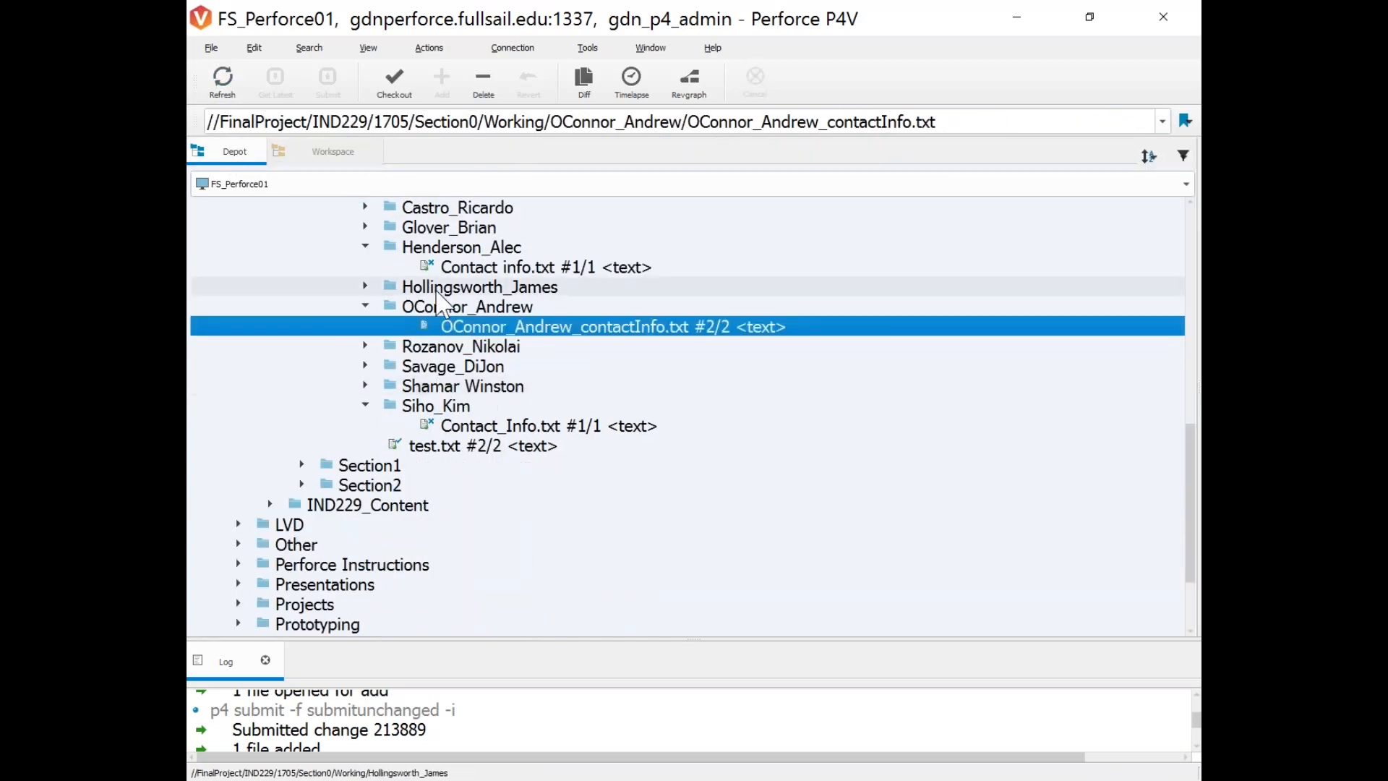
pyautogui.scroll(1, 443, 302)
pyautogui.click(365, 266)
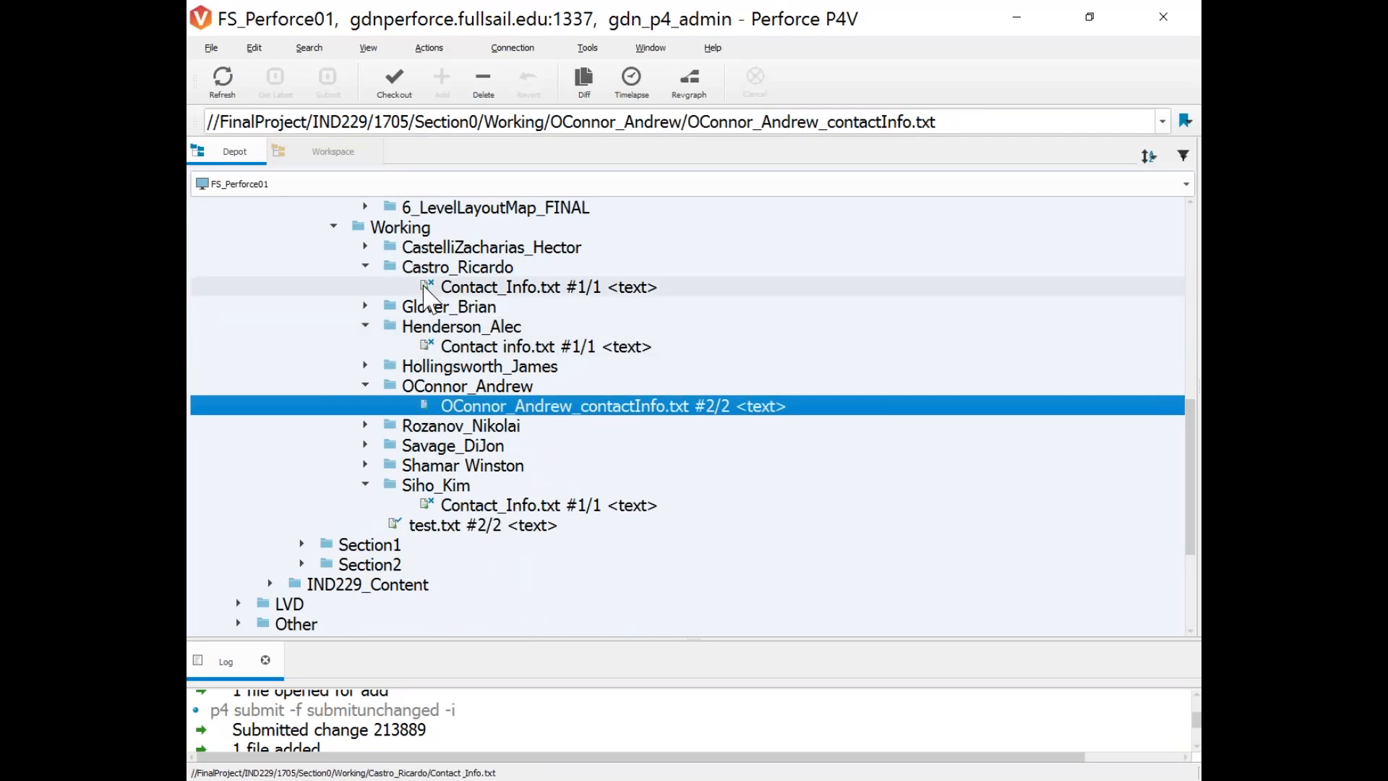
pyautogui.moveTo(467, 289)
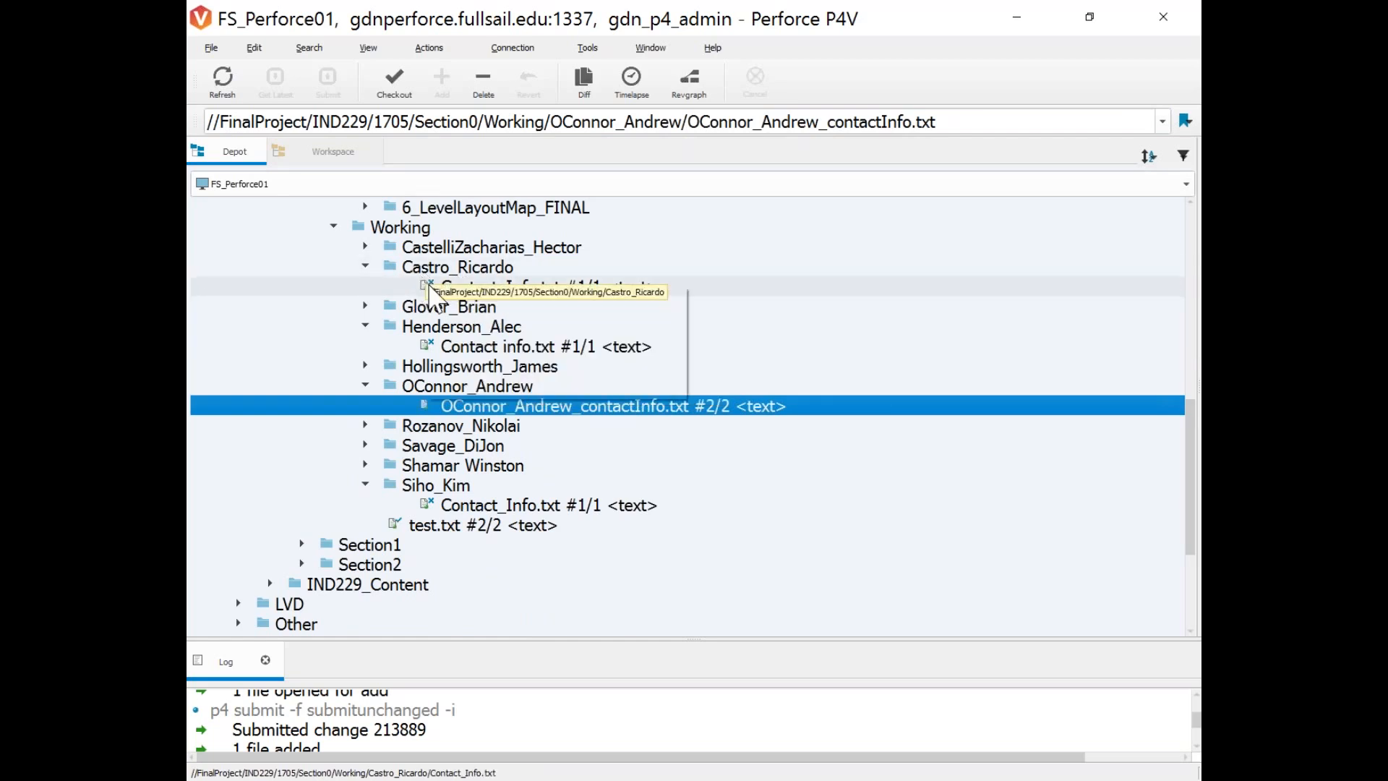
pyautogui.click(365, 247)
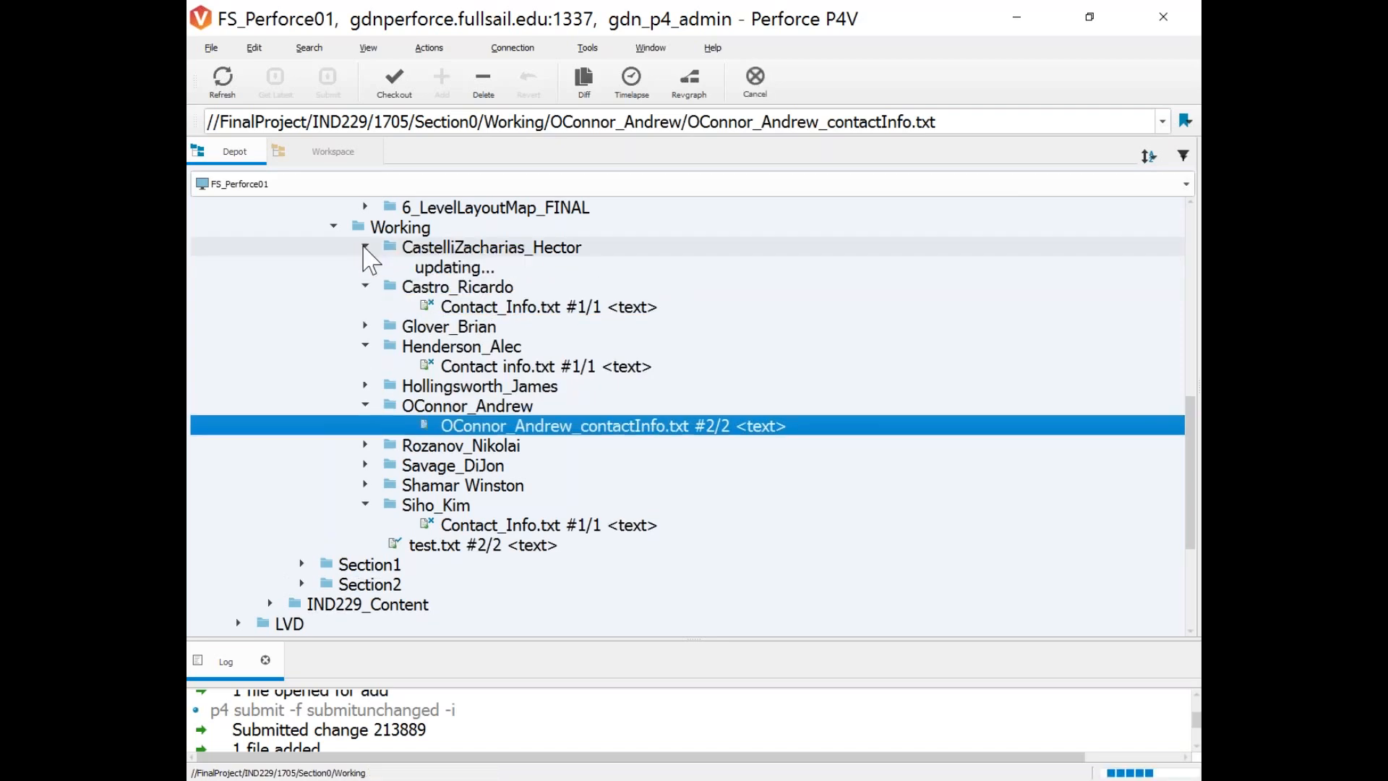
pyautogui.click(366, 247)
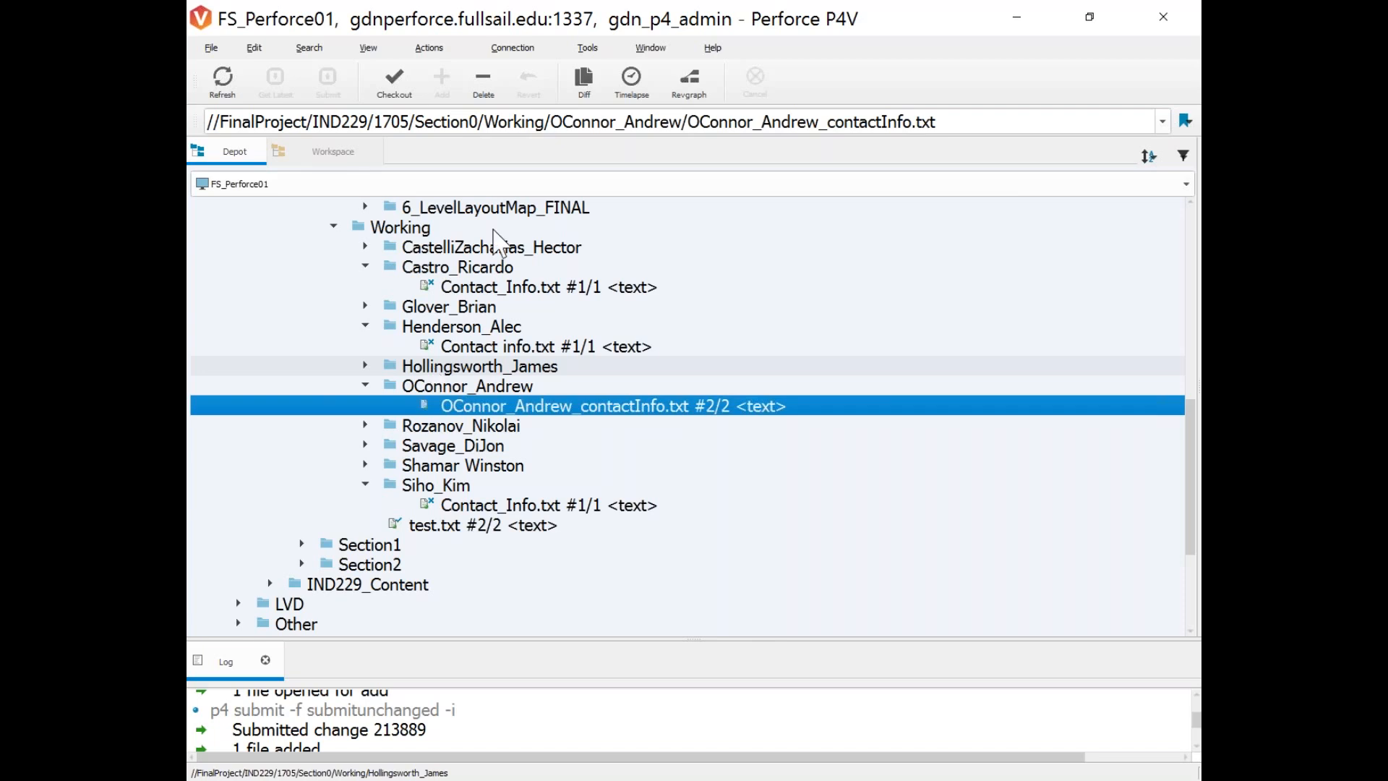
pyautogui.scroll(2, 431, 369)
pyautogui.click(418, 350)
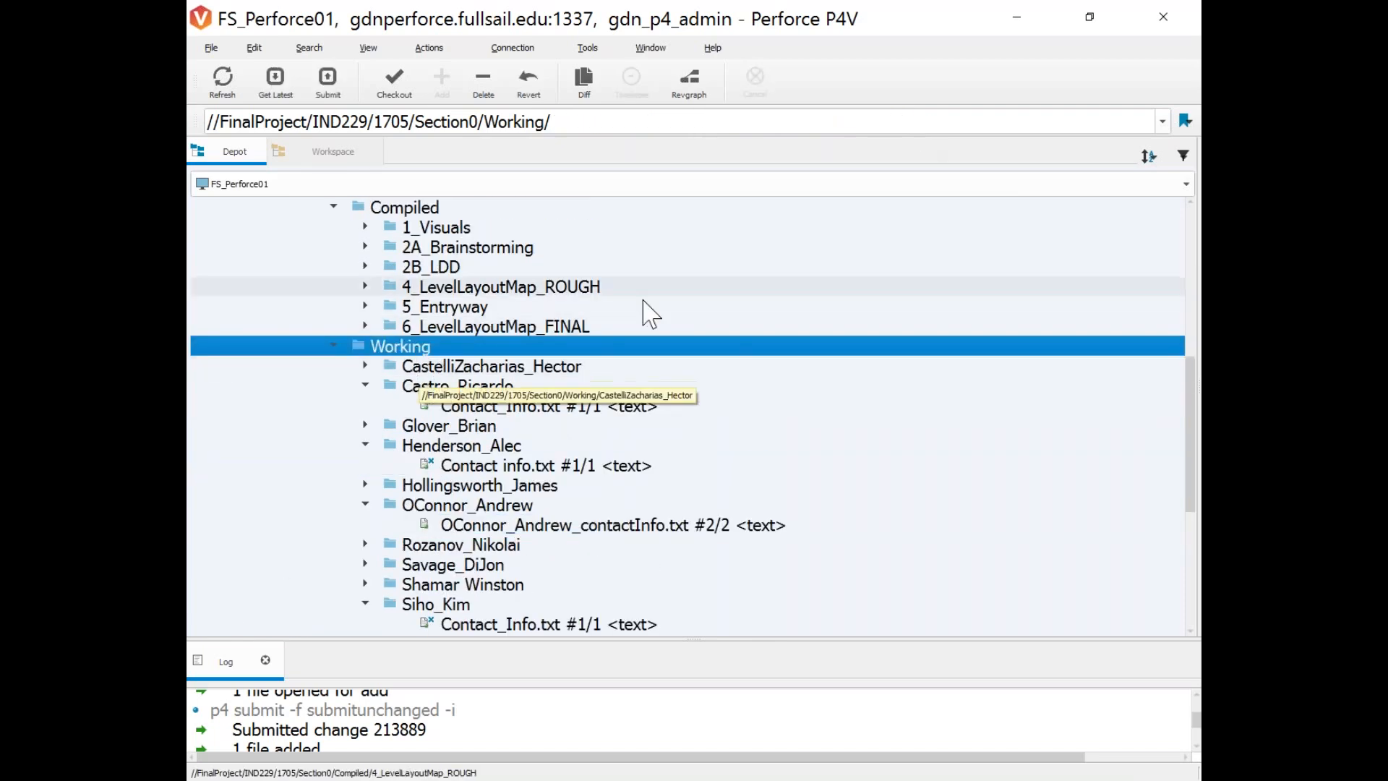
pyautogui.click(453, 472)
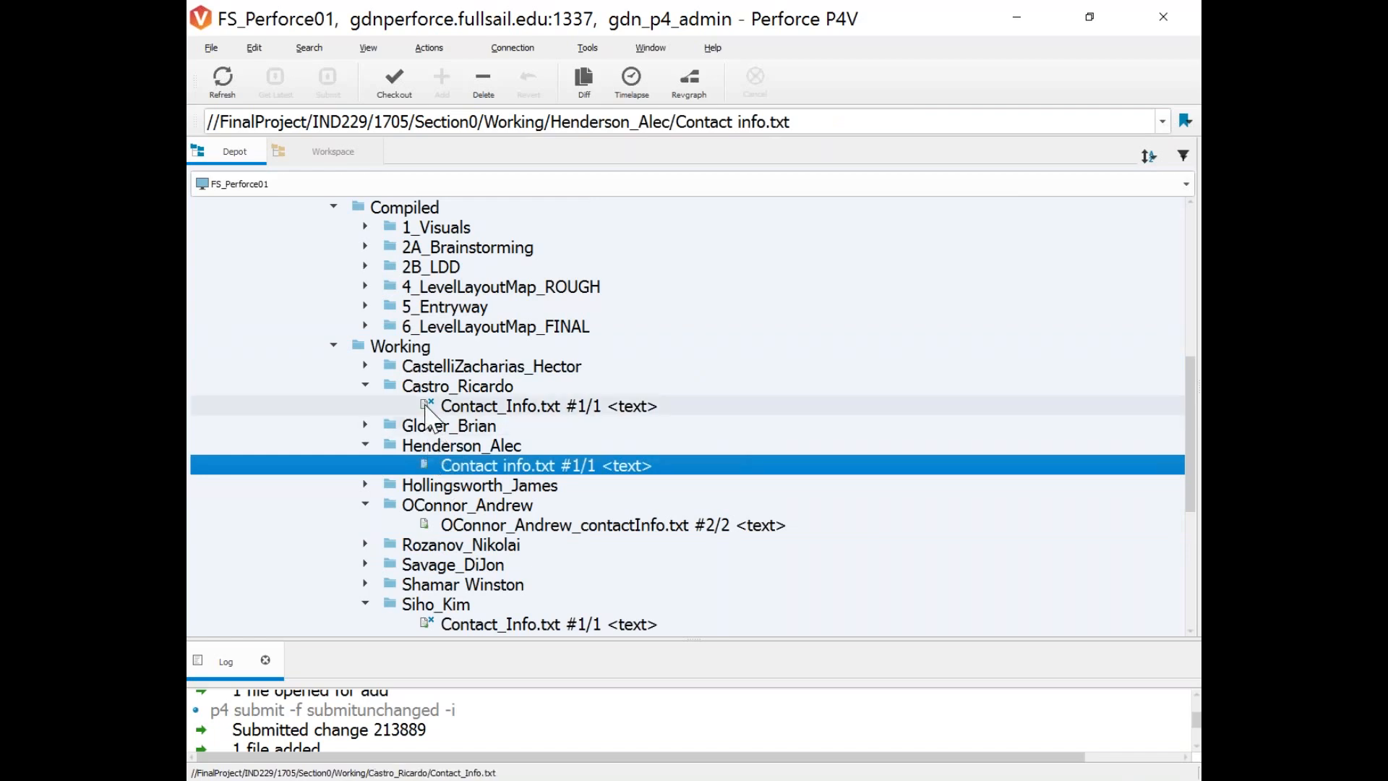
pyautogui.click(426, 406)
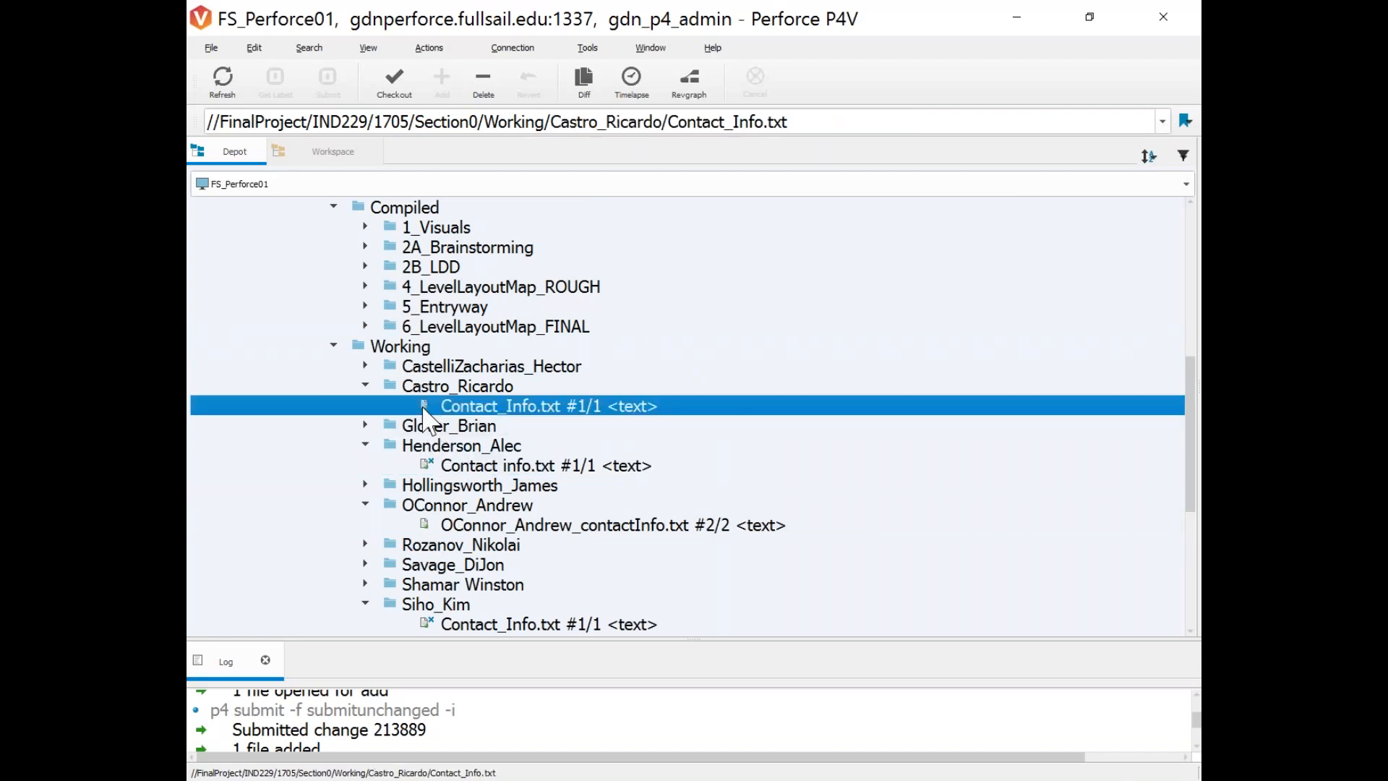
pyautogui.moveTo(427, 418)
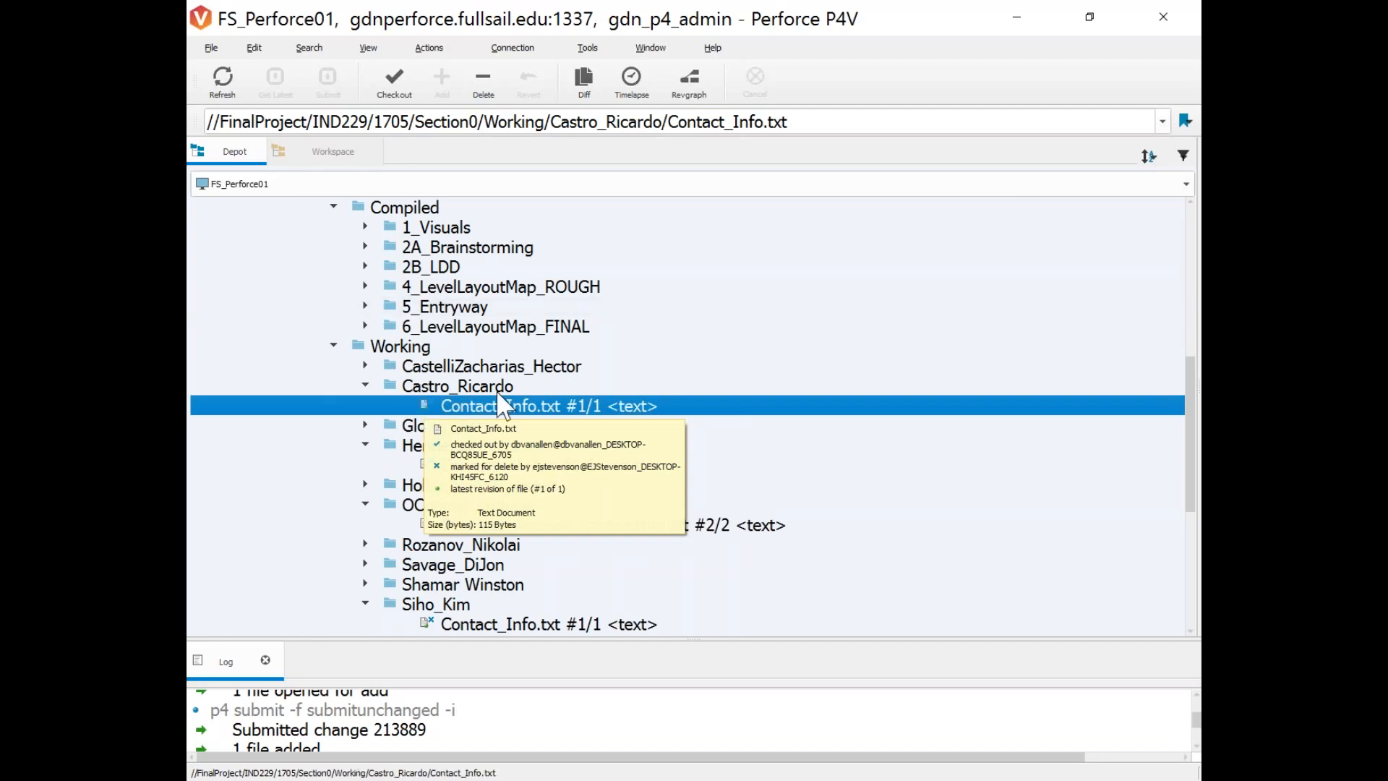
pyautogui.click(393, 366)
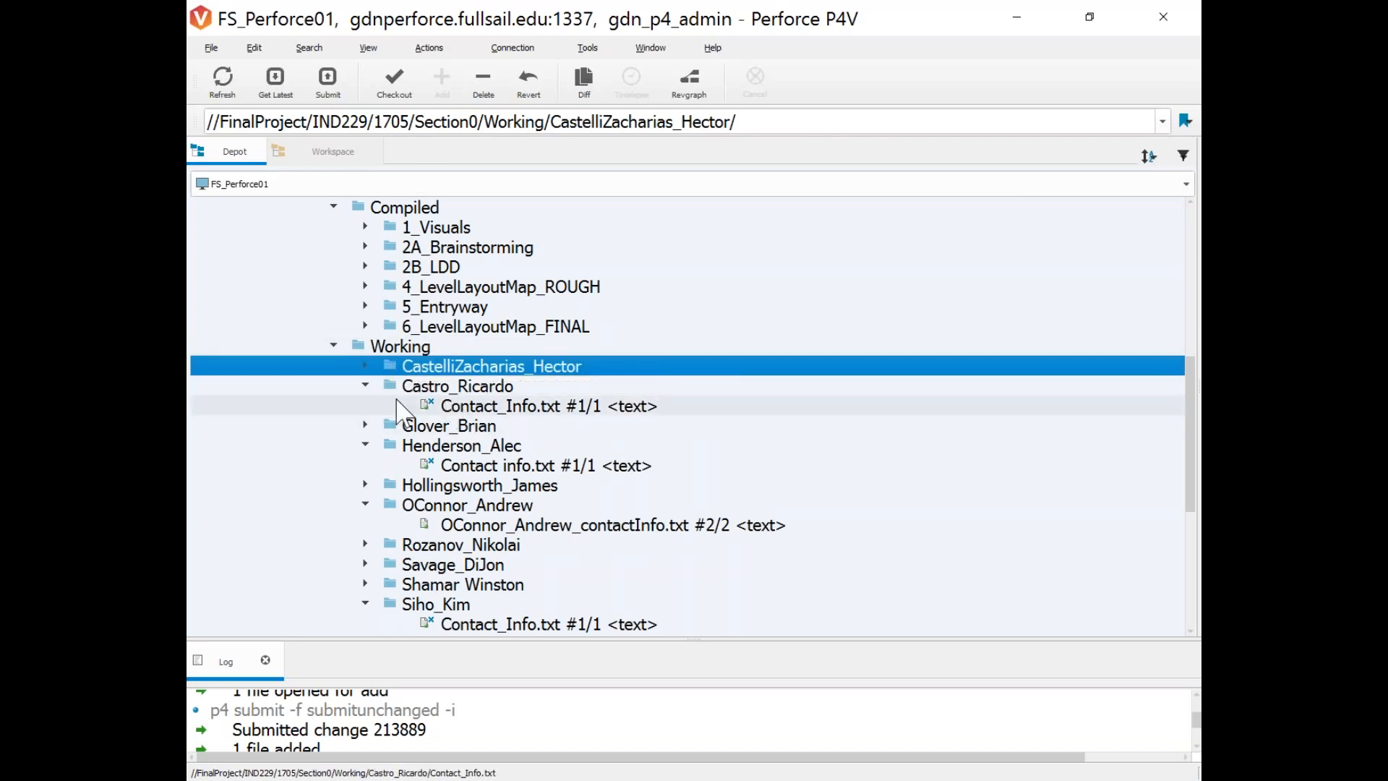
# Get the latest revision of the Working folder, adding 5 files and removing 1, then view the workspace tree.
pyautogui.click(415, 352)
pyautogui.rightClick(390, 352)
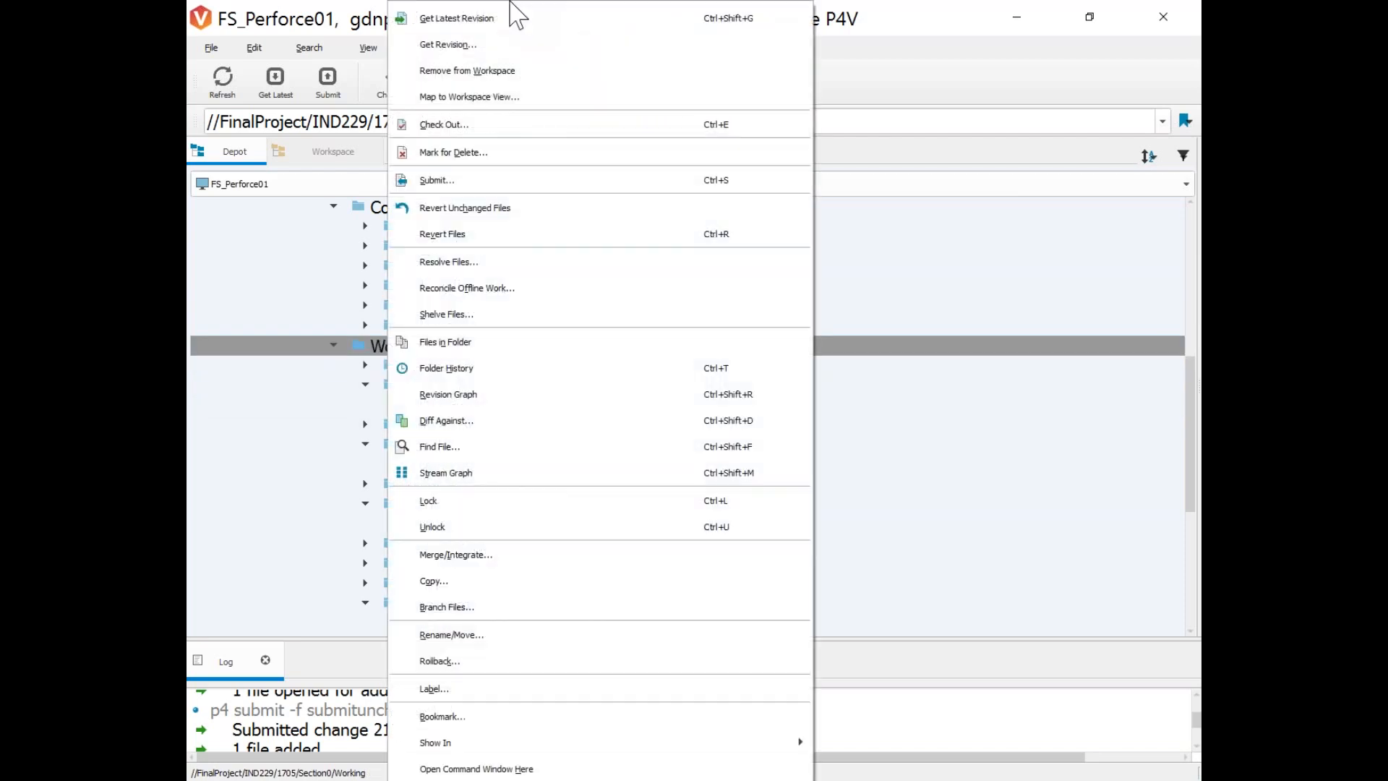
pyautogui.click(525, 19)
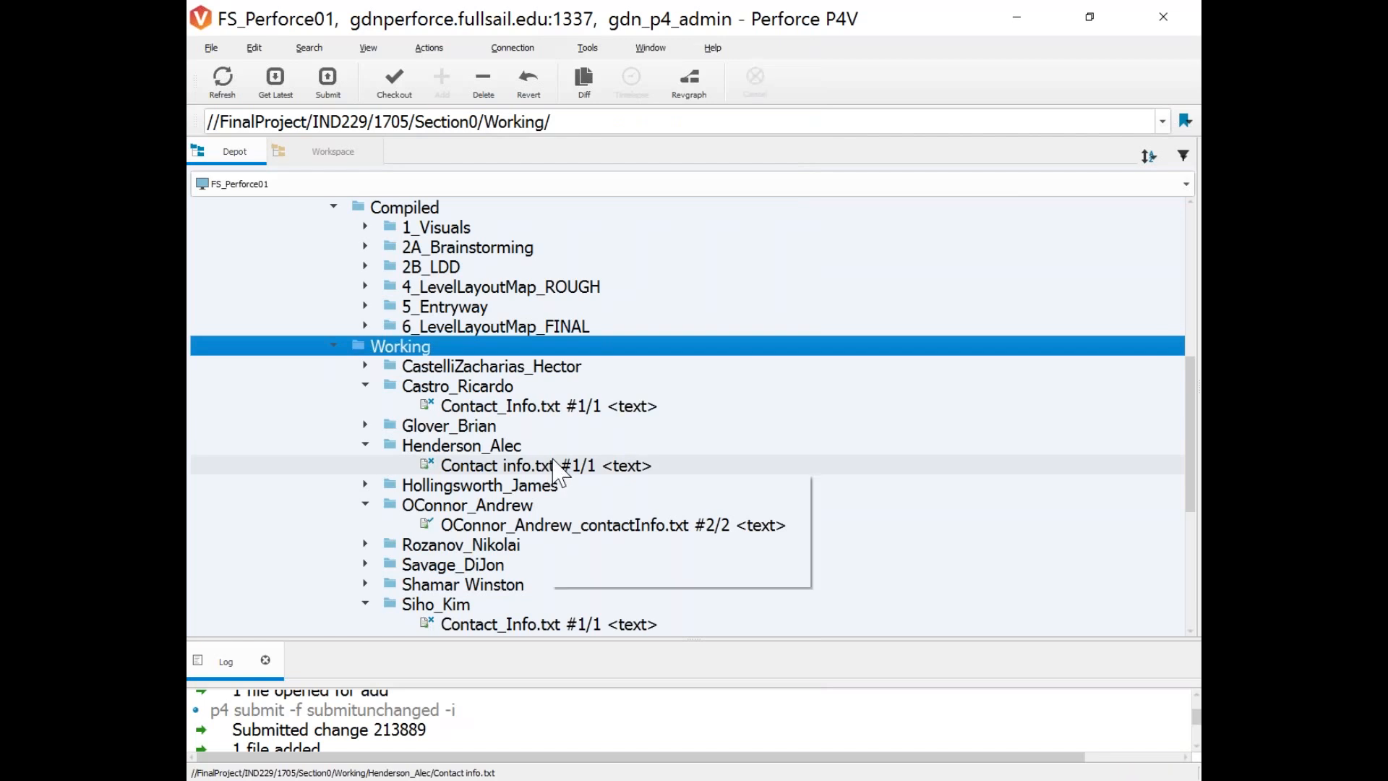
pyautogui.scroll(-3, 573, 474)
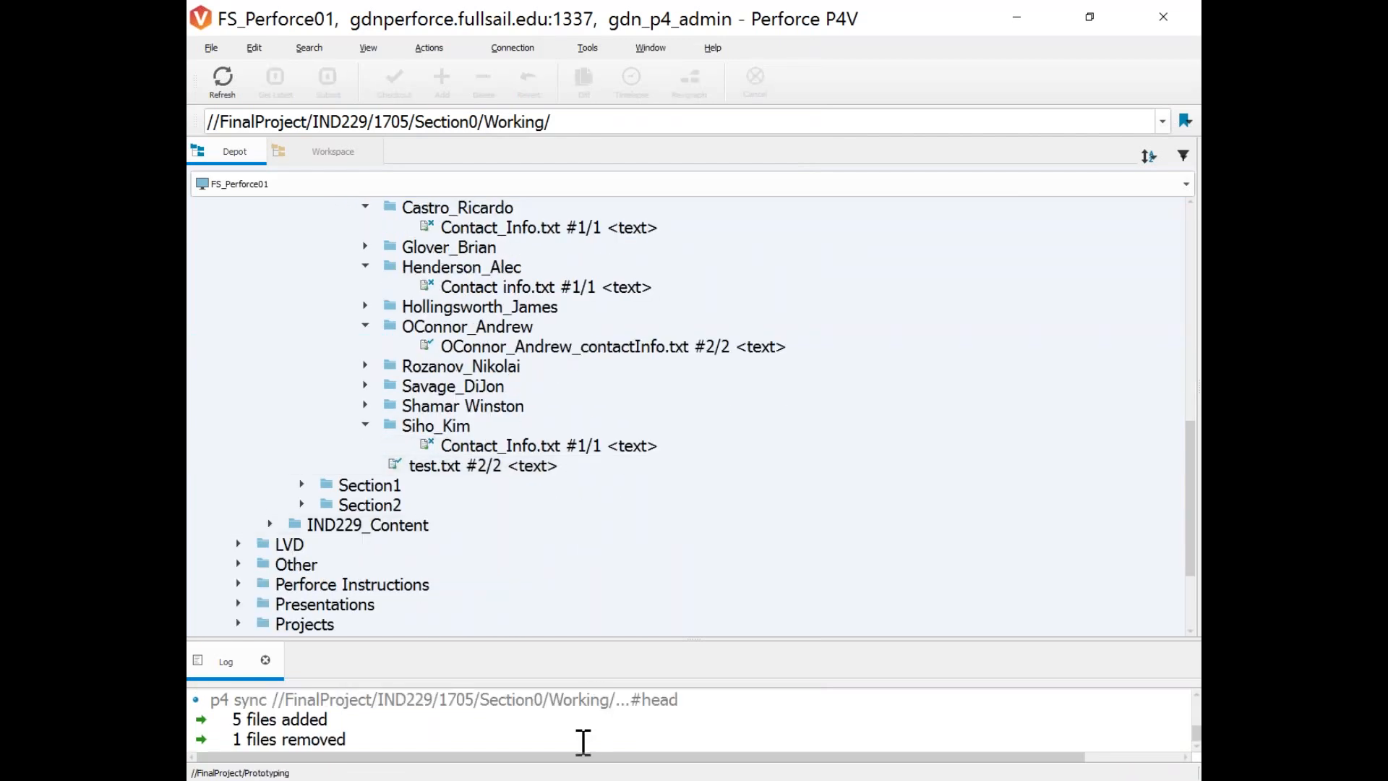
pyautogui.click(329, 151)
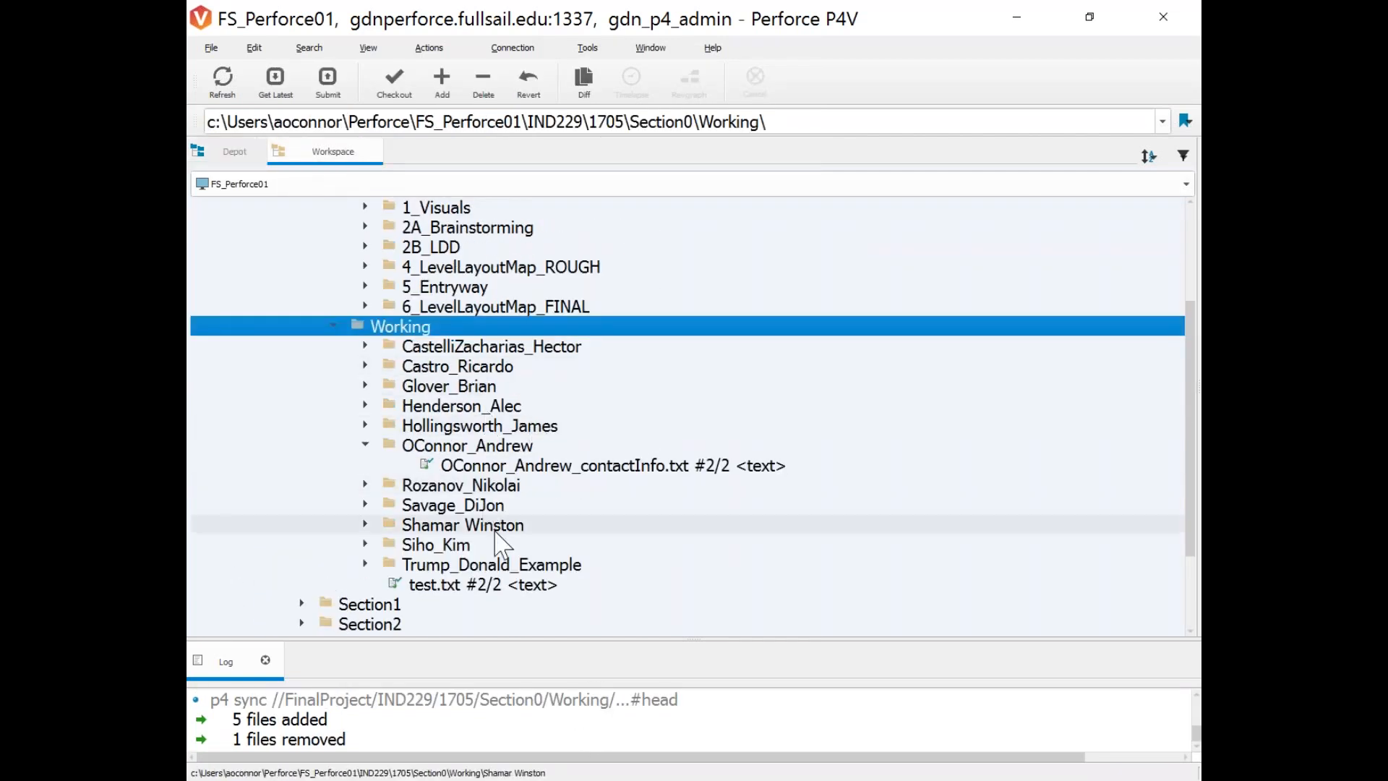
# Check the local Working folder in File Explorer for 11 student folders and test.txt, then return to P4V's Depot tree.
pyautogui.rightClick(403, 326)
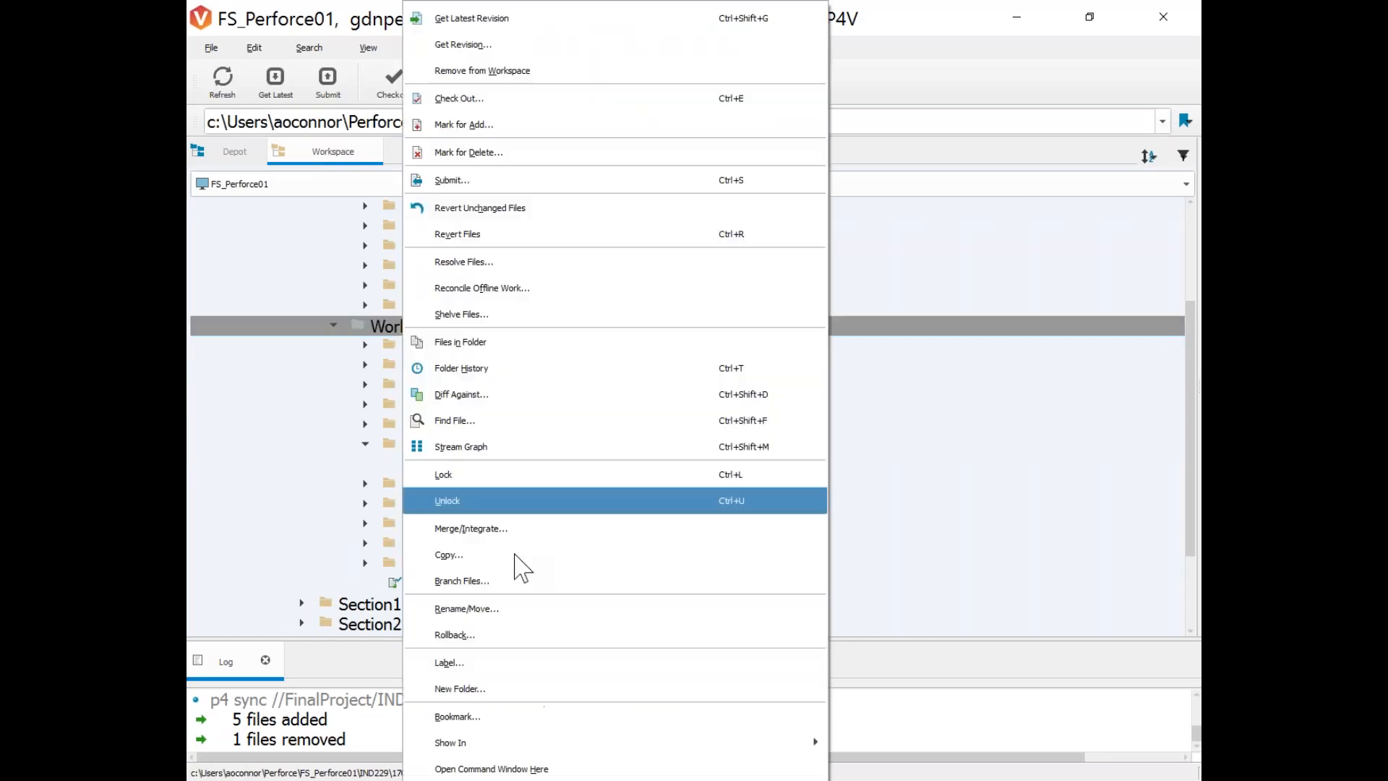
pyautogui.moveTo(589, 742)
pyautogui.click(875, 753)
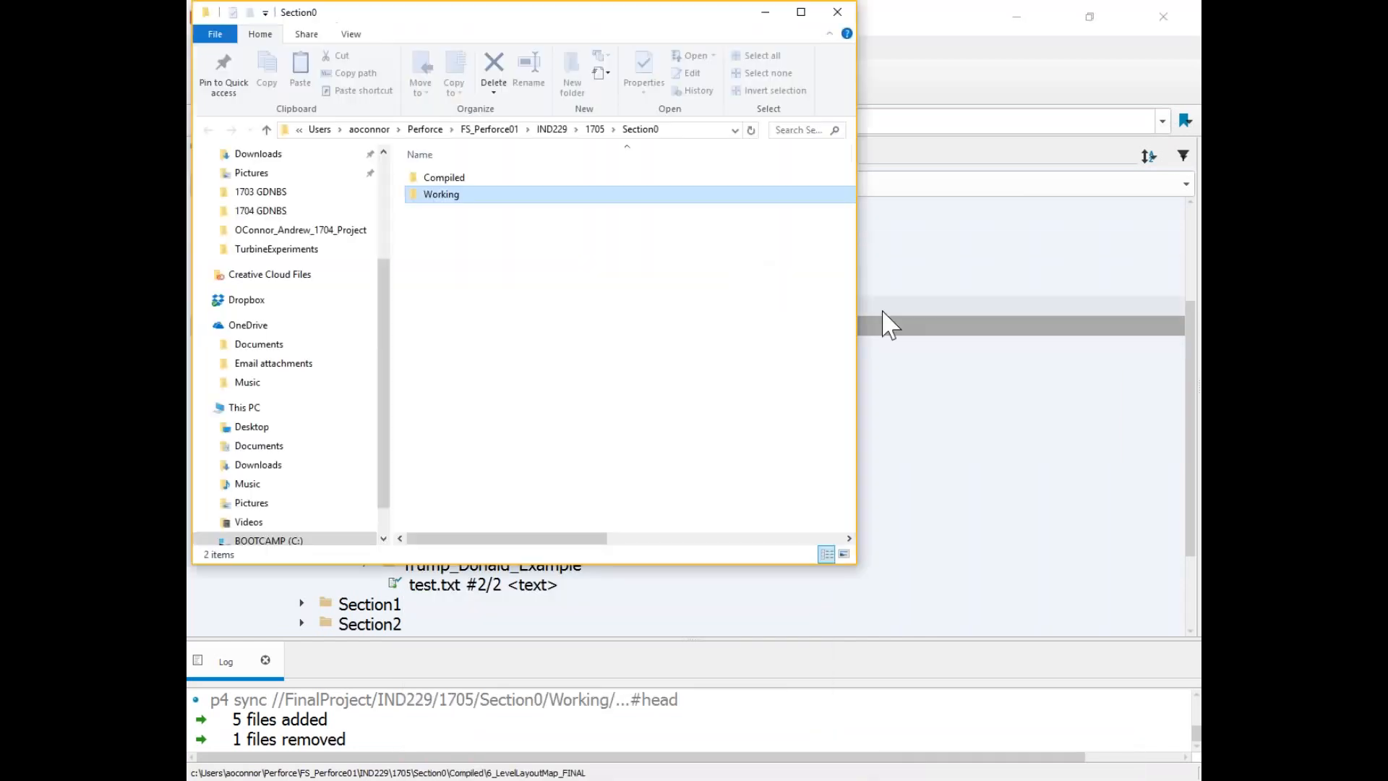
pyautogui.moveTo(543, 18); pyautogui.dragTo(638, 92)
pyautogui.doubleClick(546, 252)
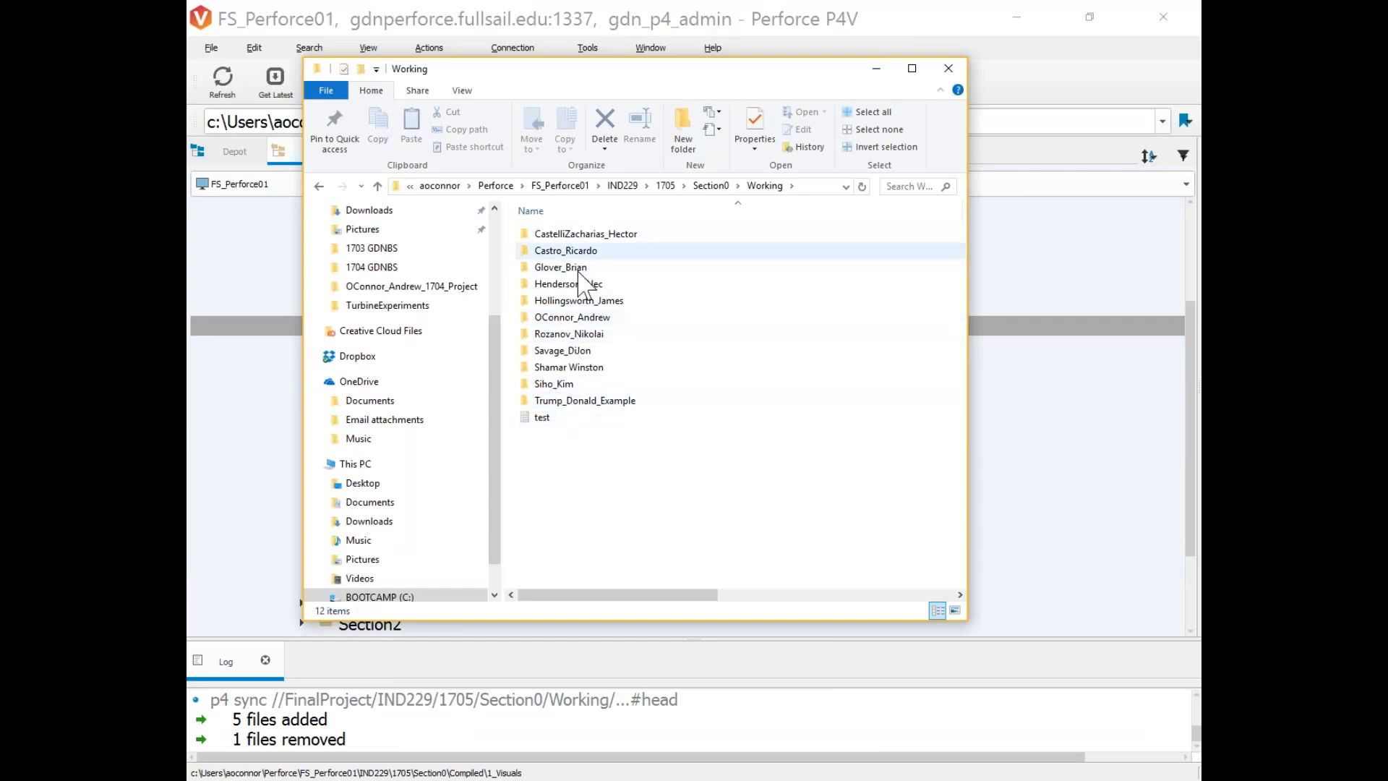
pyautogui.moveTo(561, 72); pyautogui.dragTo(849, 216)
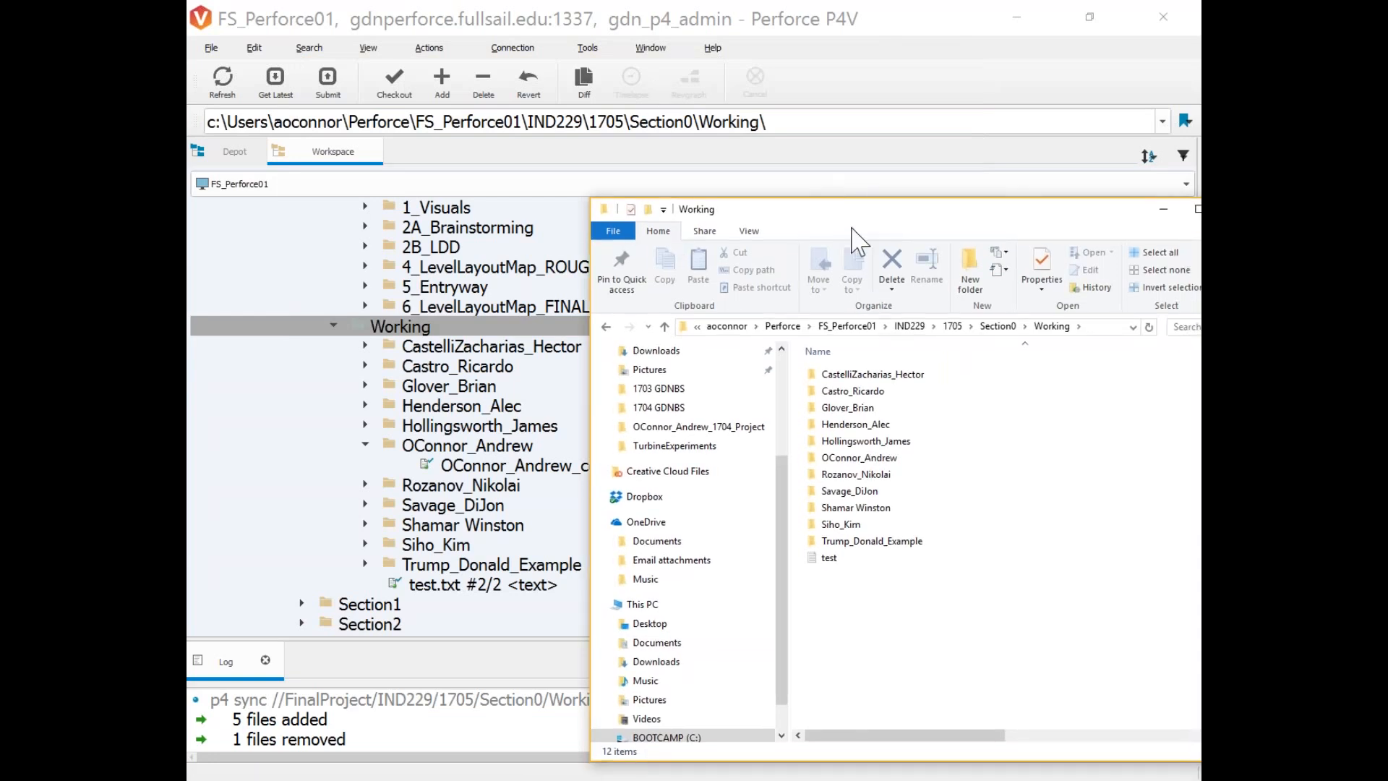
pyautogui.click(643, 16)
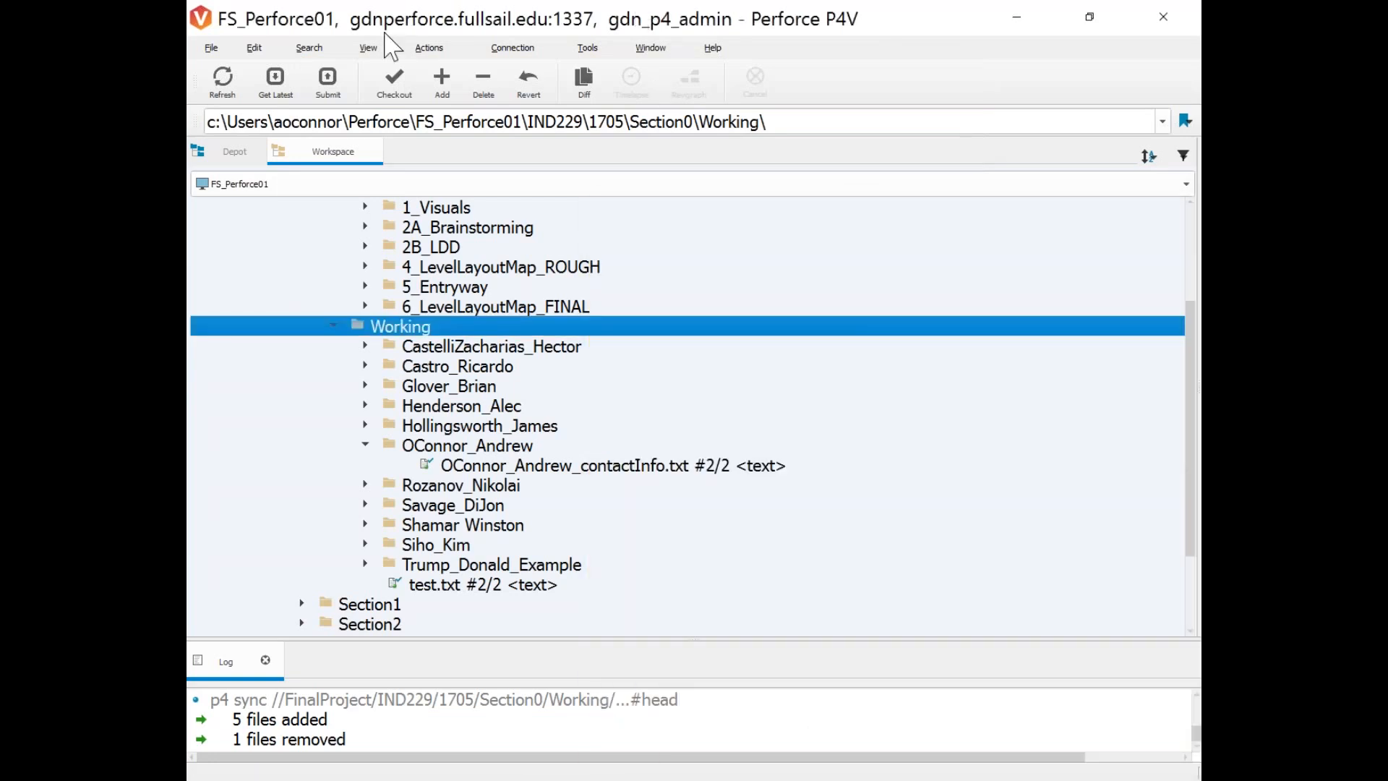
pyautogui.click(234, 151)
# Mark all files in the Working folder for delete in the default changelist.
pyautogui.scroll(1, 396, 294)
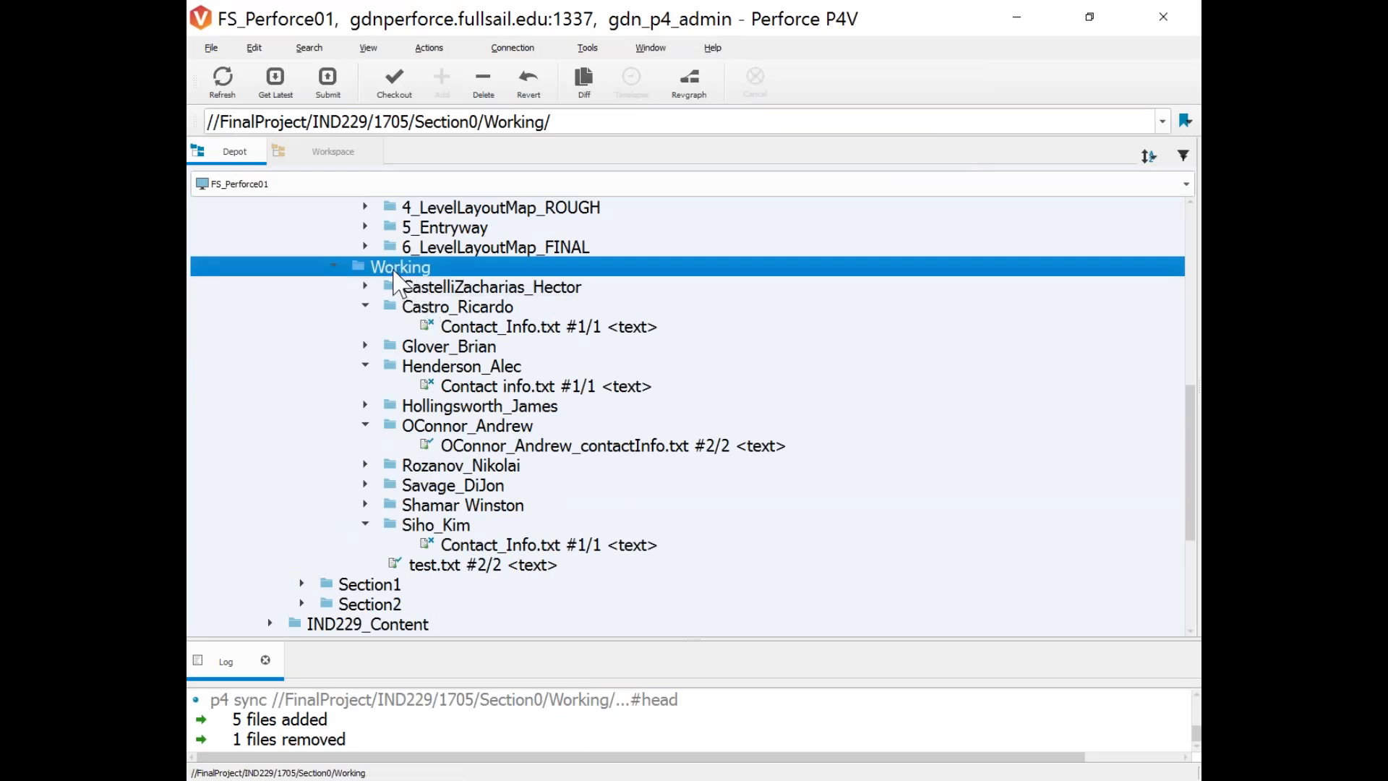
pyautogui.rightClick(395, 276)
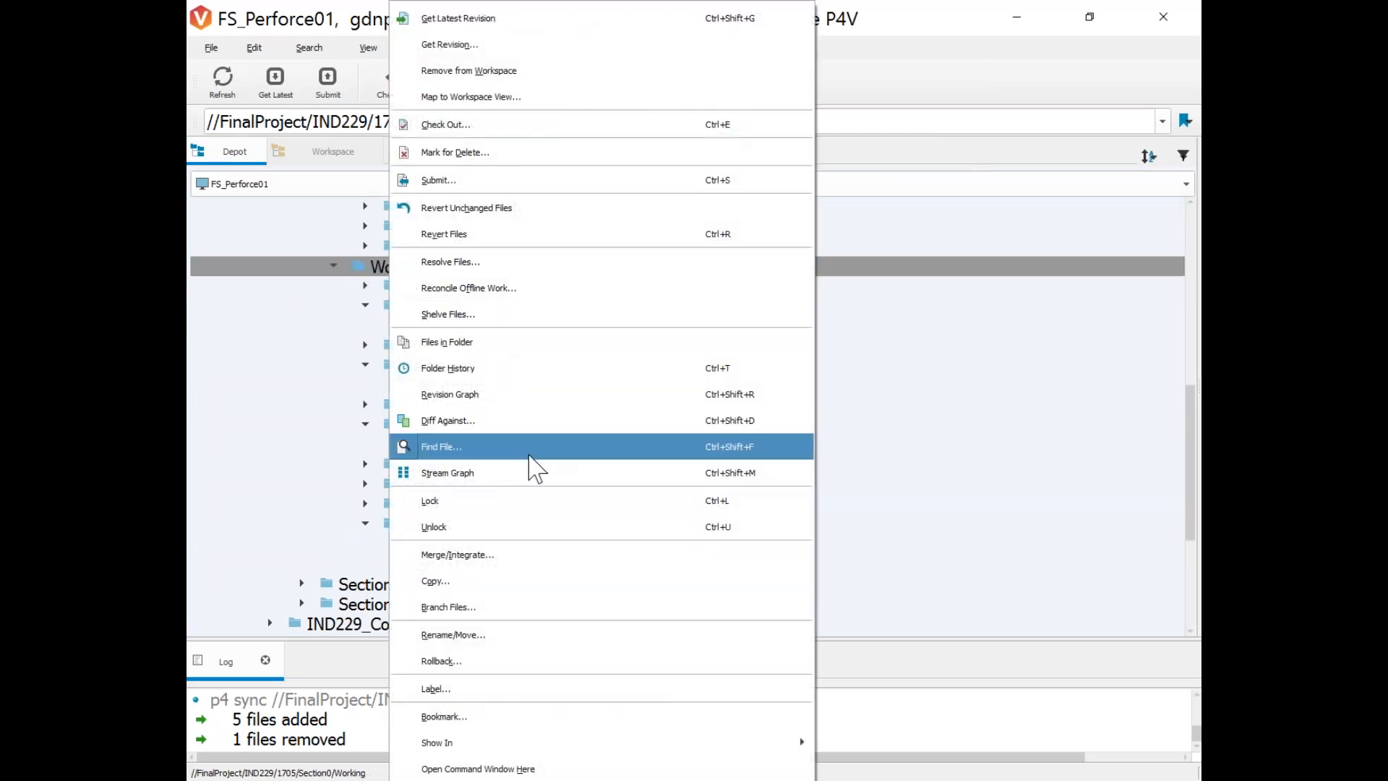
pyautogui.click(456, 152)
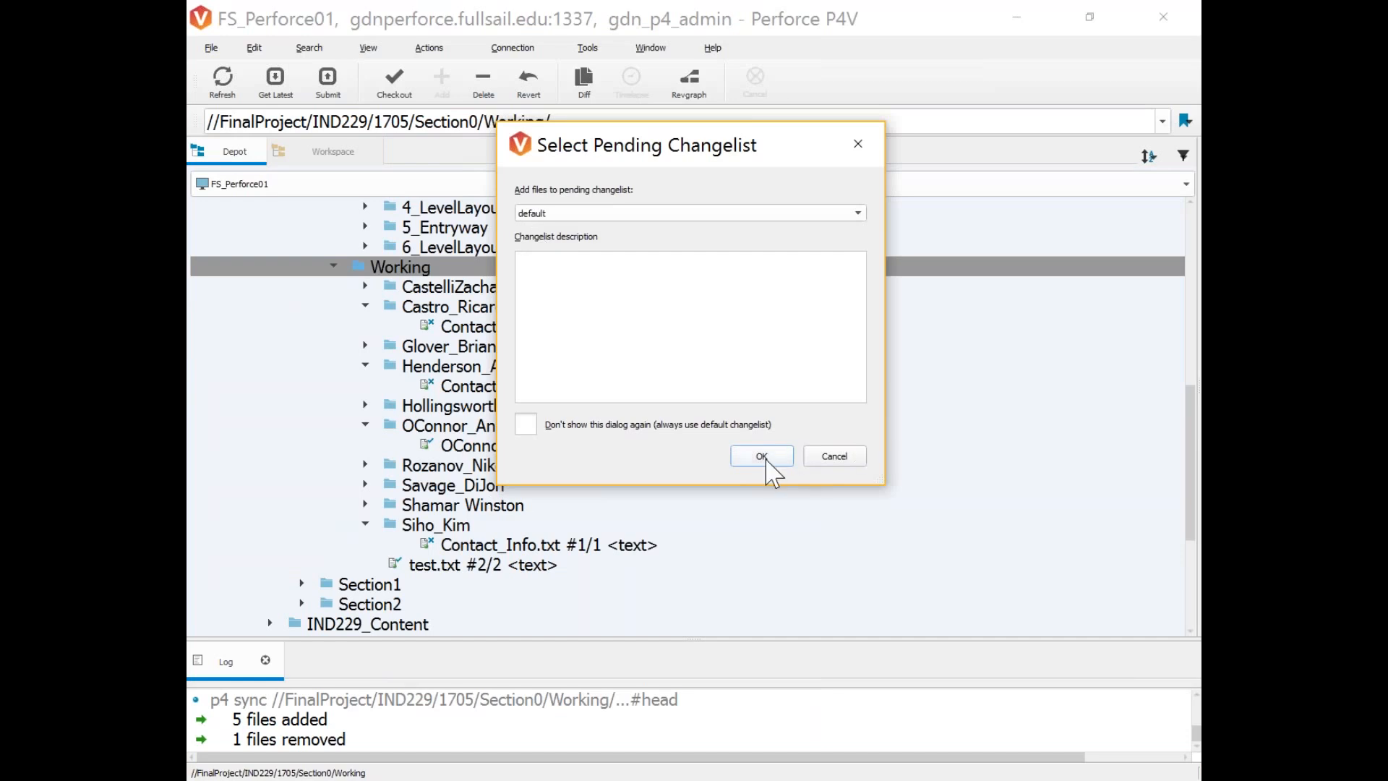
pyautogui.click(760, 462)
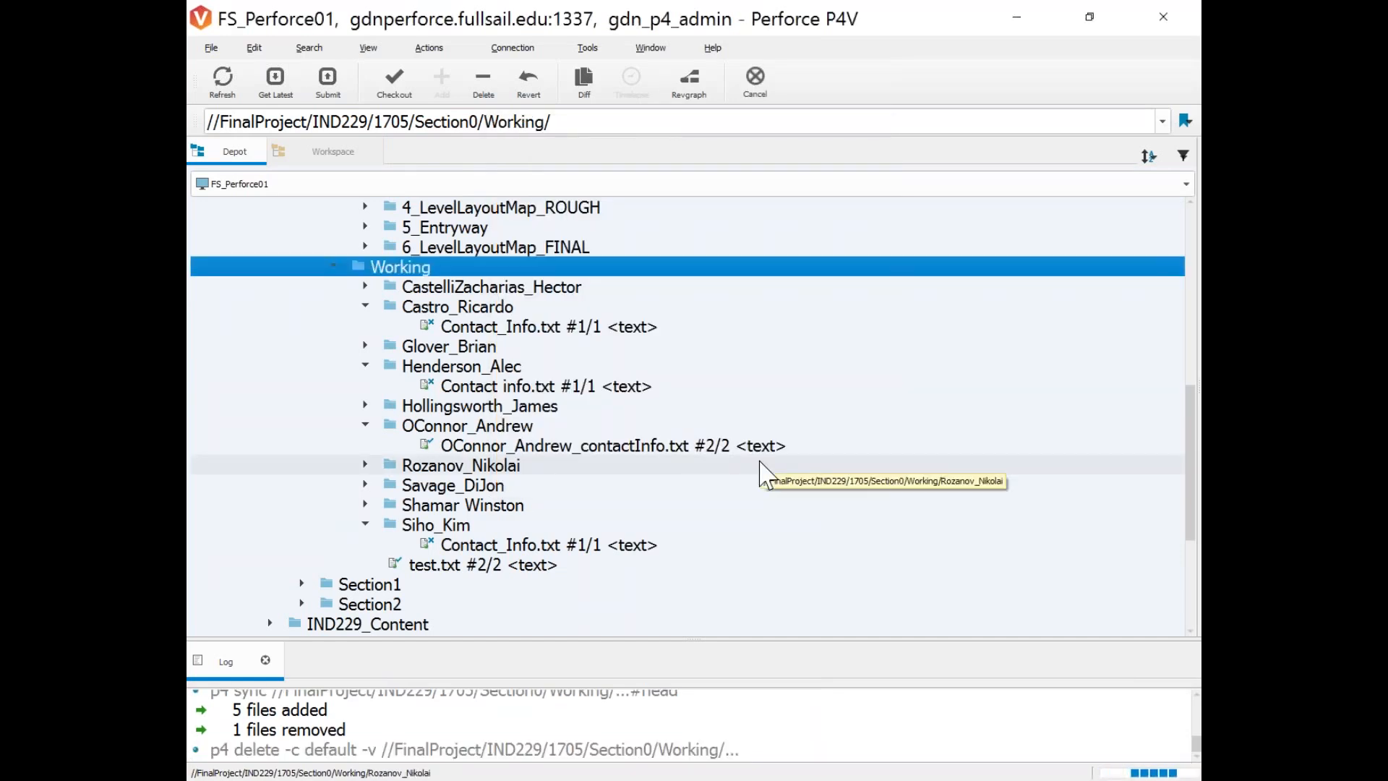
# Show the pending changelists and select default, which lists the 11 files opened for delete.
pyautogui.moveTo(1198, 338); pyautogui.dragTo(719, 326)
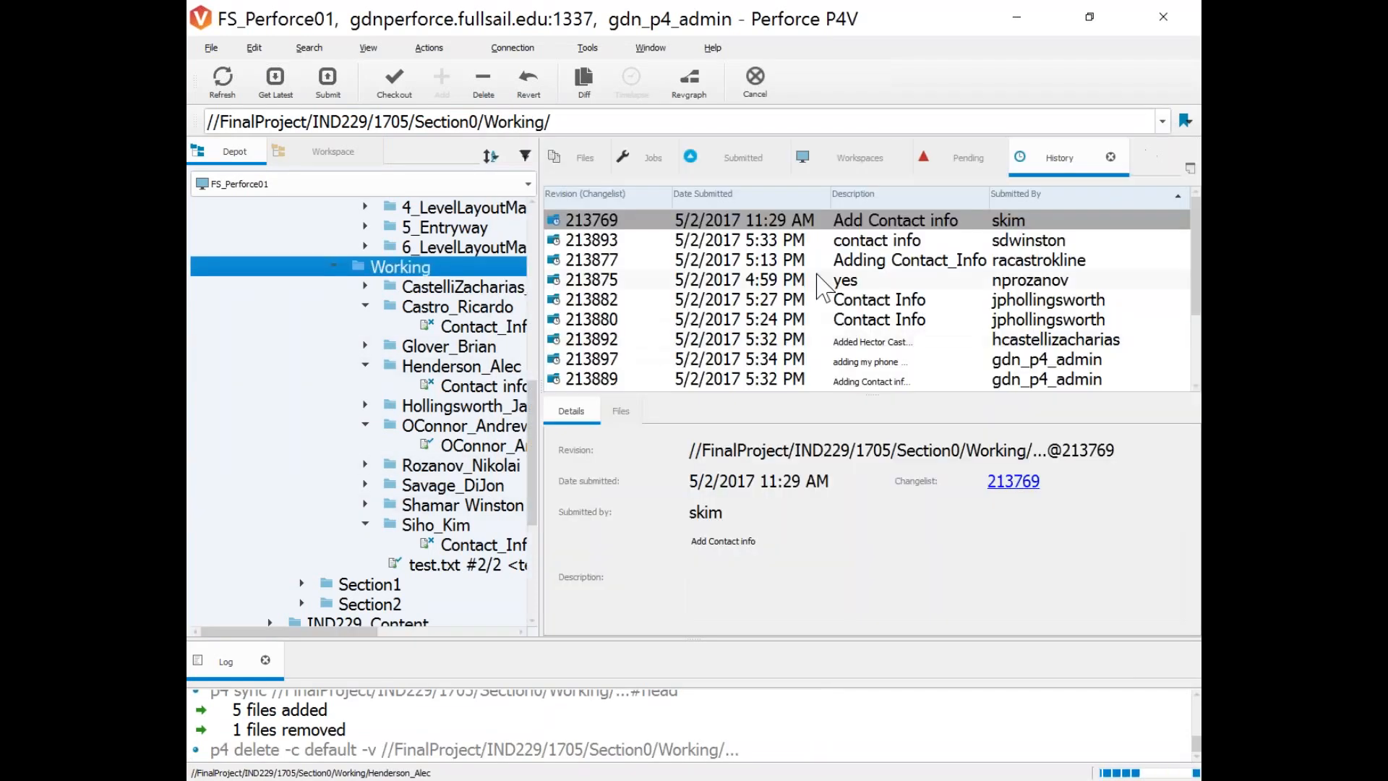
pyautogui.click(953, 159)
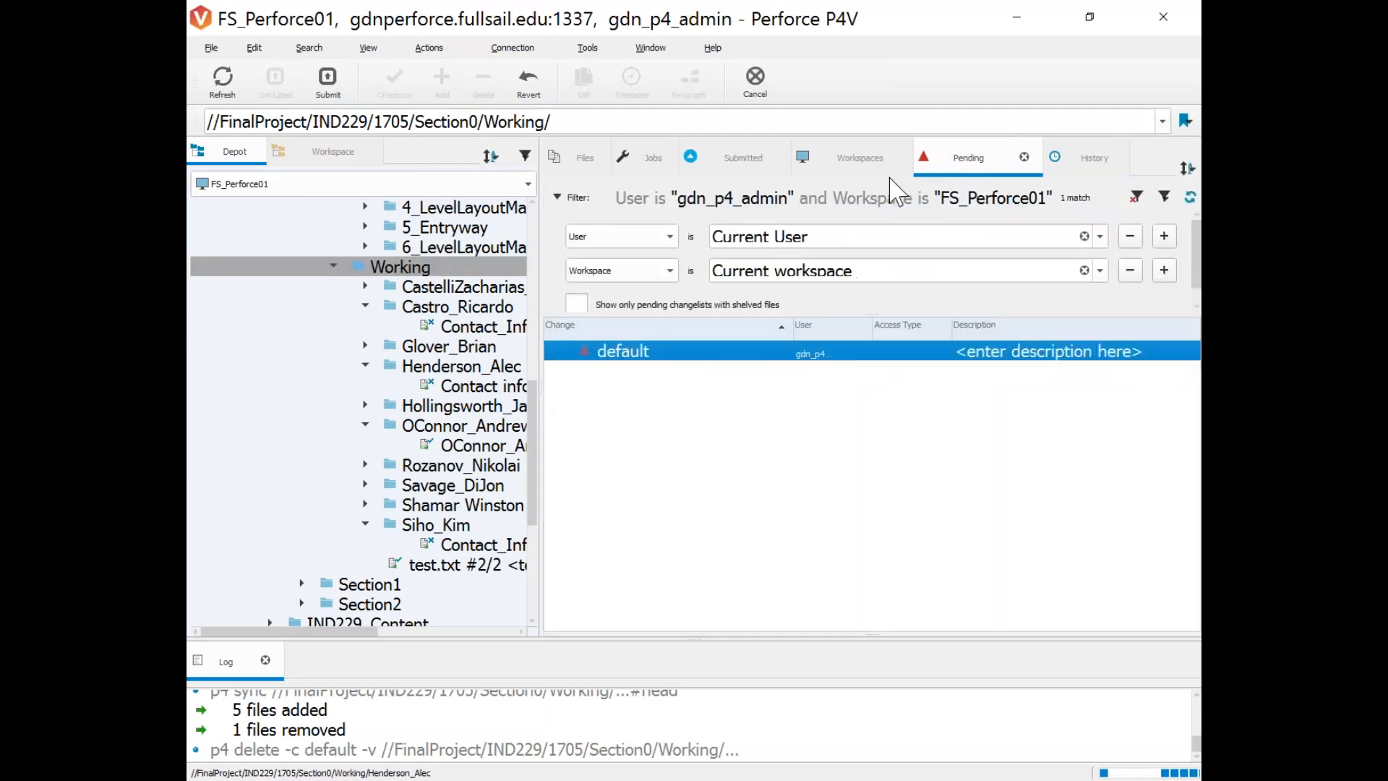
pyautogui.scroll(-4, 433, 610)
pyautogui.scroll(3, 431, 588)
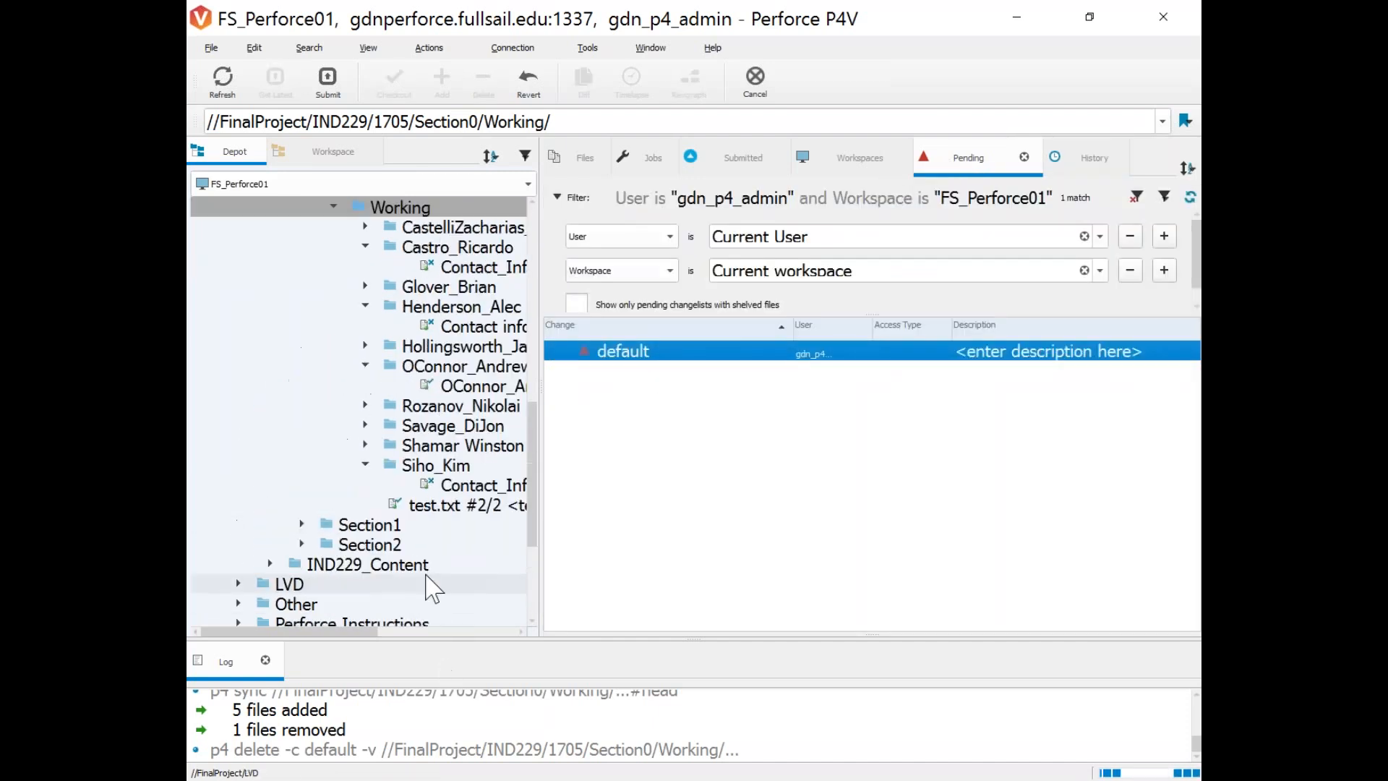
pyautogui.scroll(1, 432, 588)
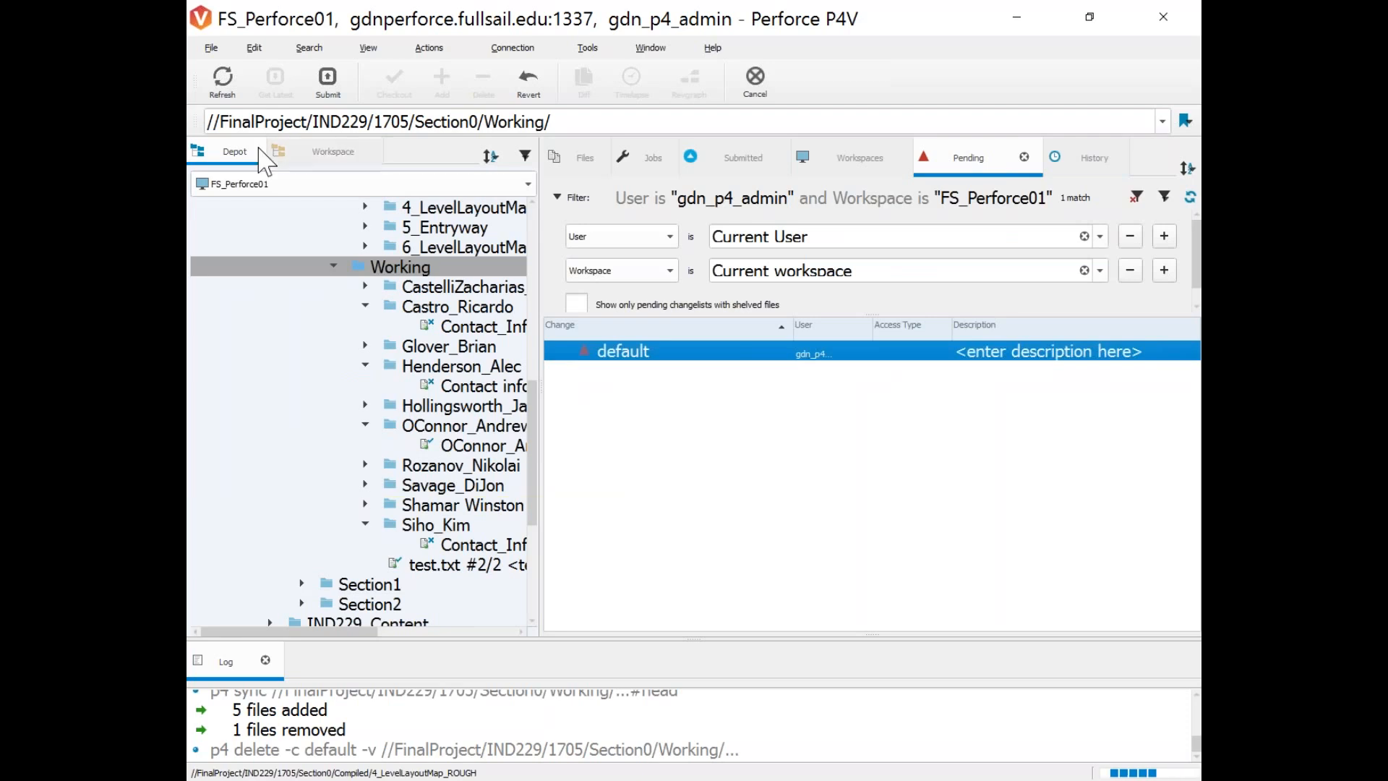
pyautogui.click(288, 154)
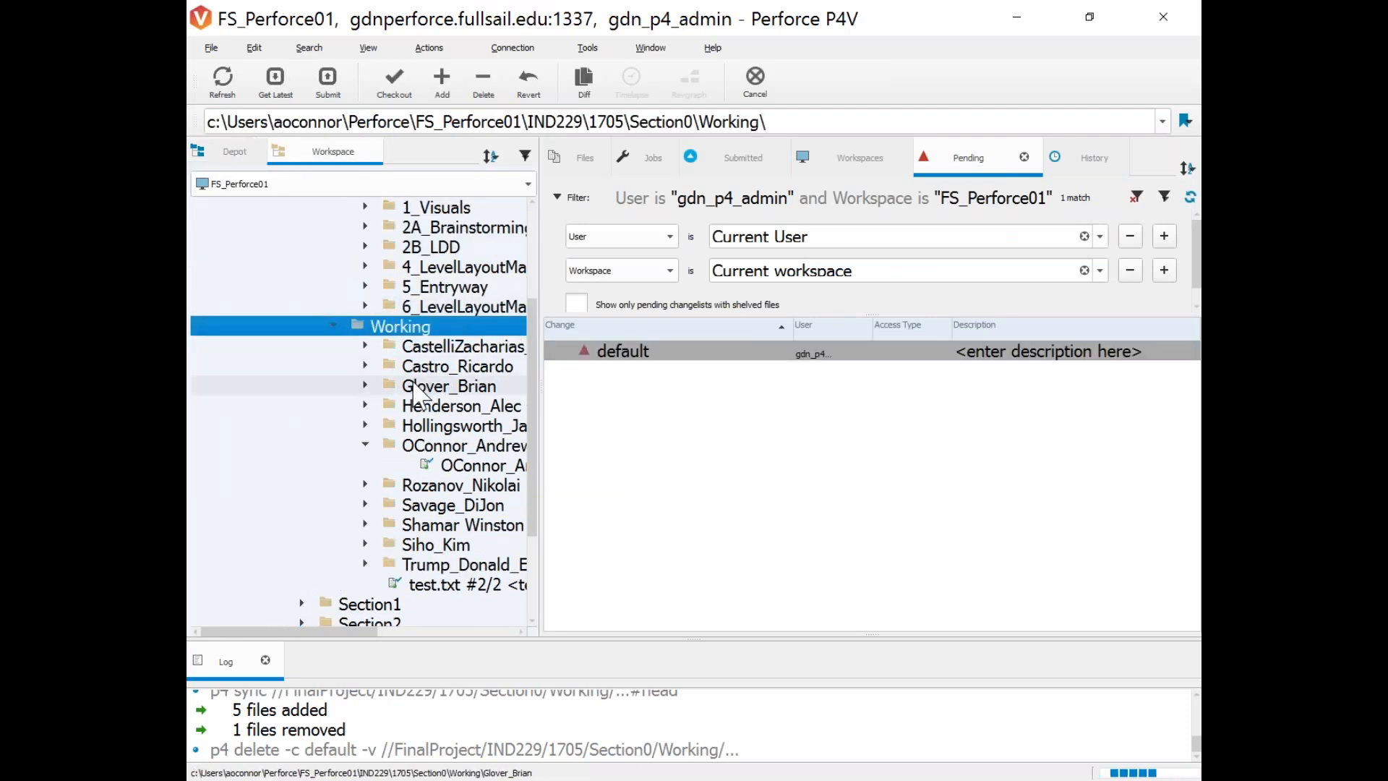
pyautogui.click(237, 159)
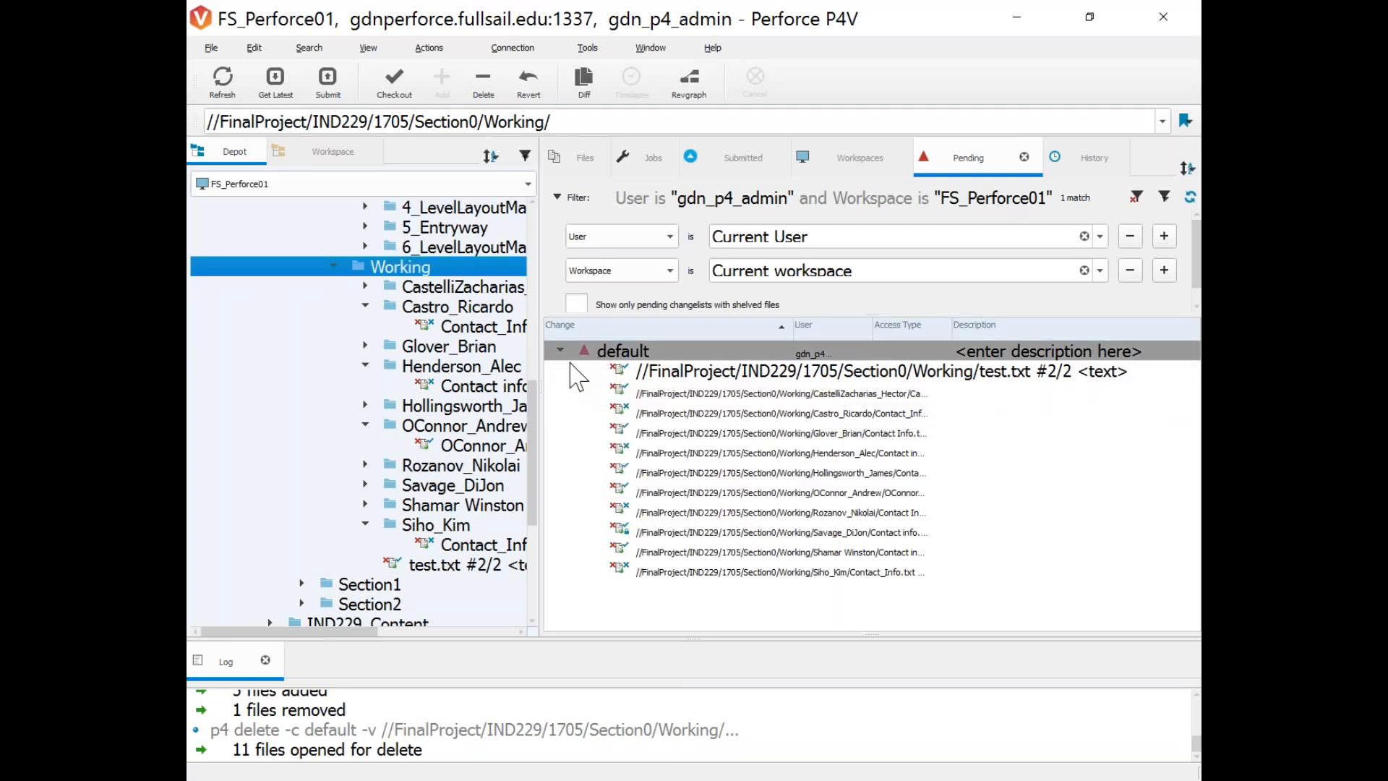
pyautogui.click(615, 355)
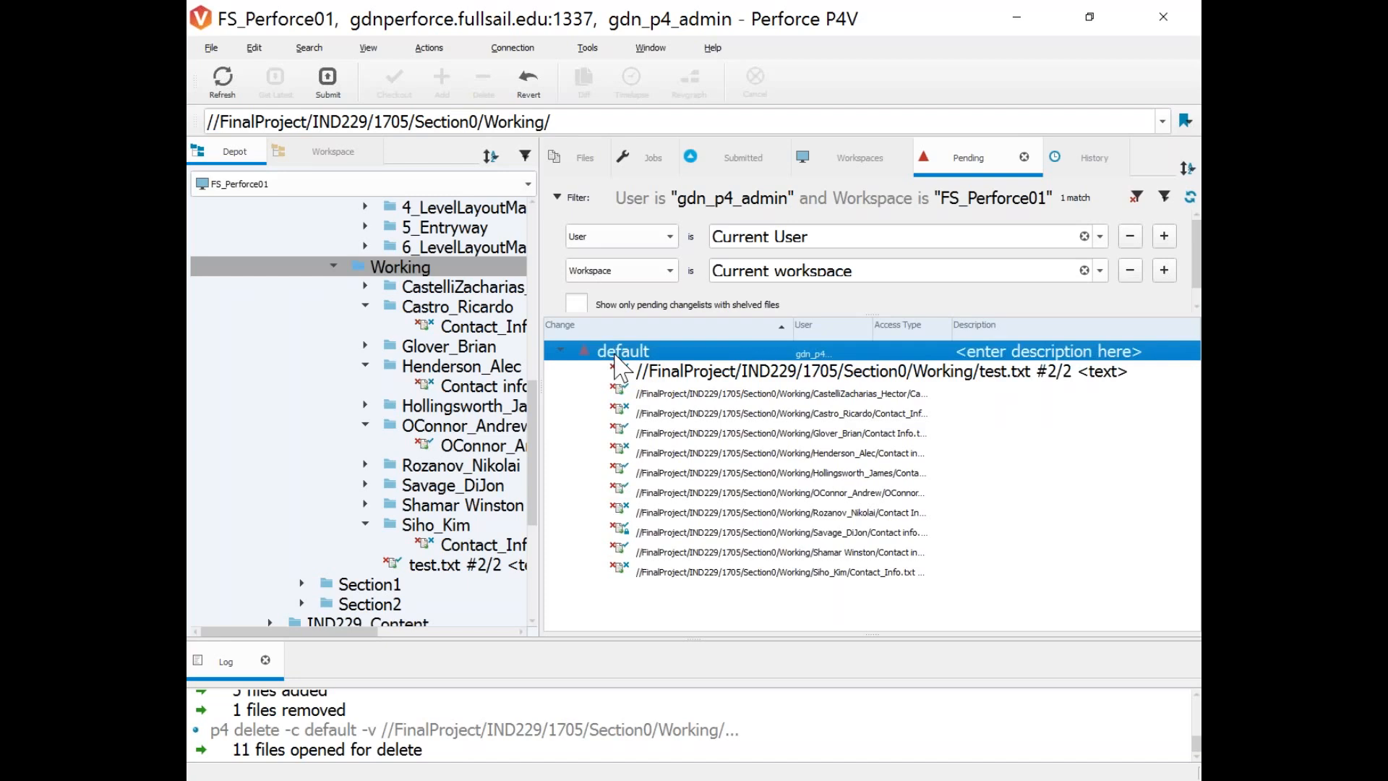
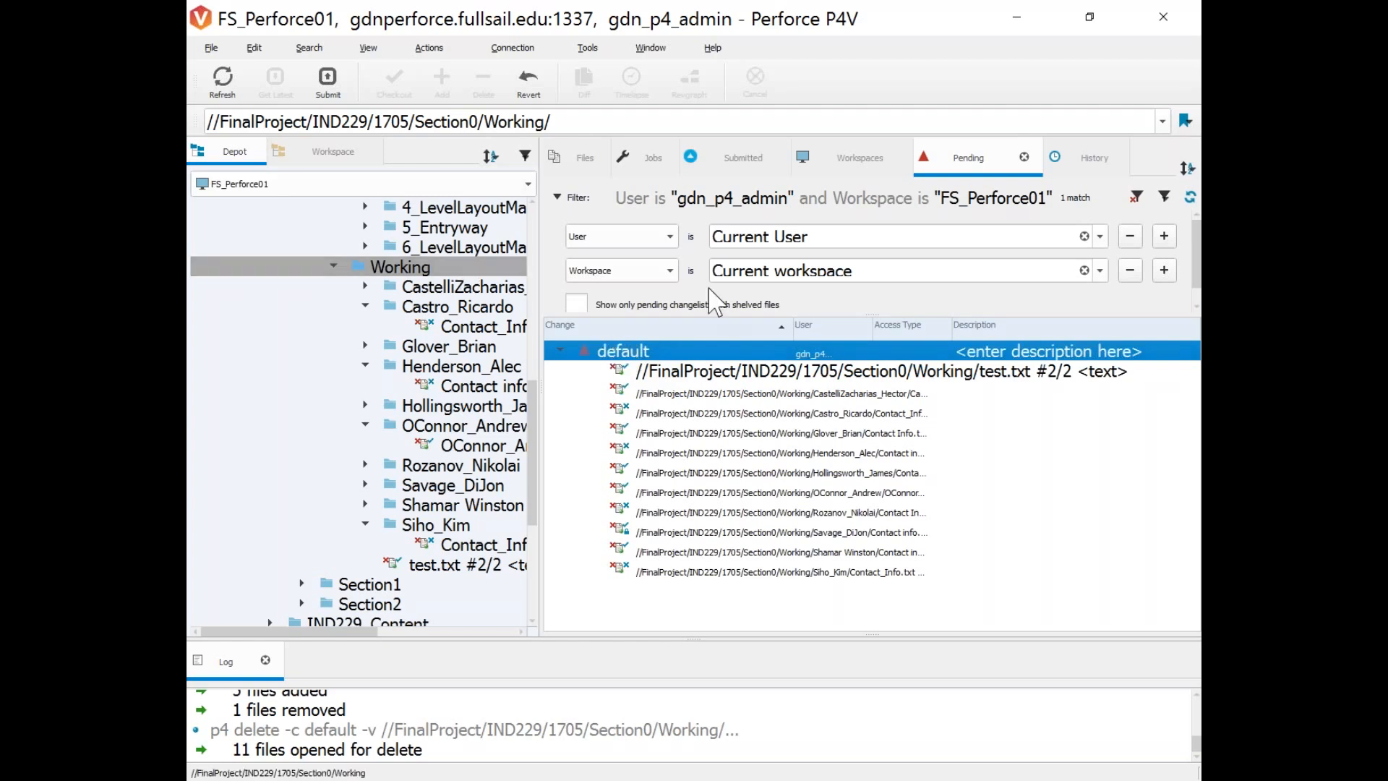
# Bring up the context menu of the default changelist holding the 11 files opened for delete.
pyautogui.rightClick(642, 351)
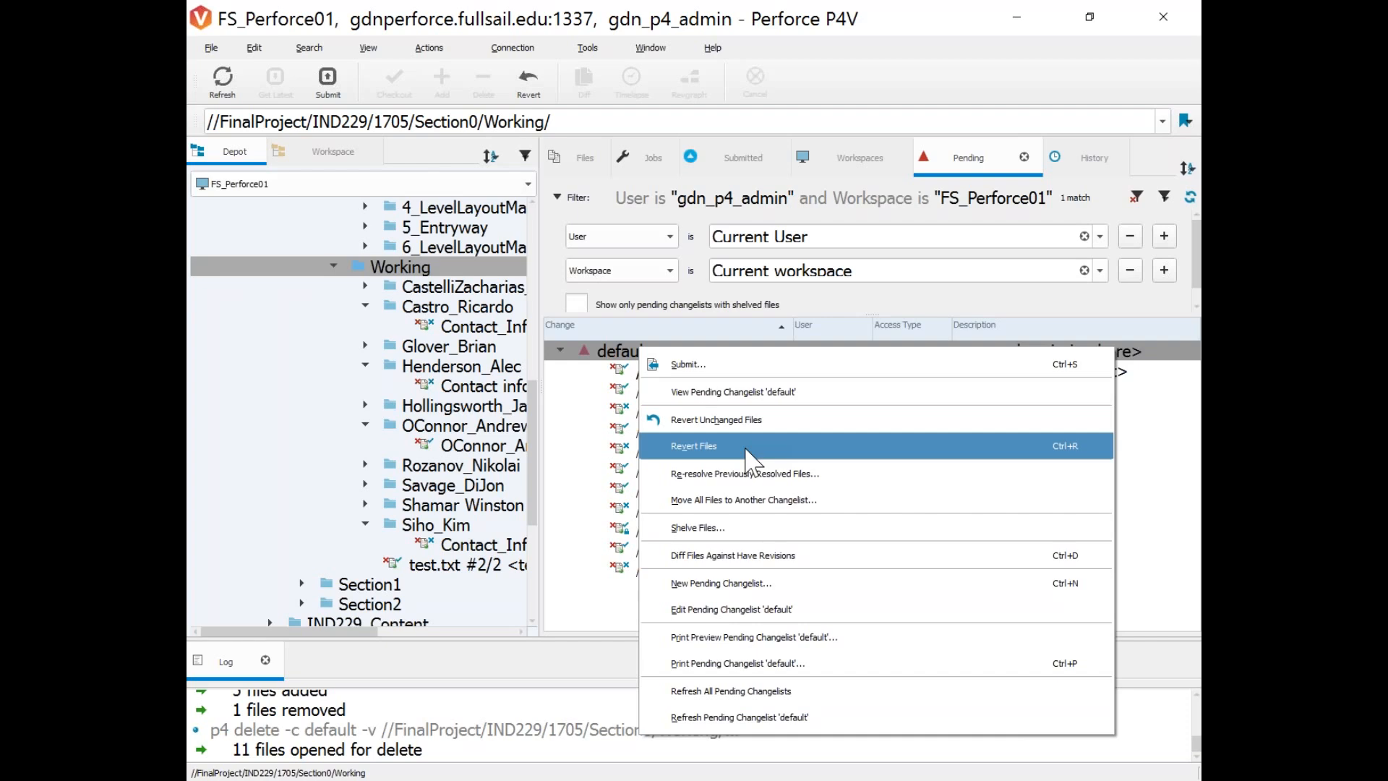
# Revert all 11 pending deletions in the default changelist, confirming the file list.
pyautogui.click(712, 448)
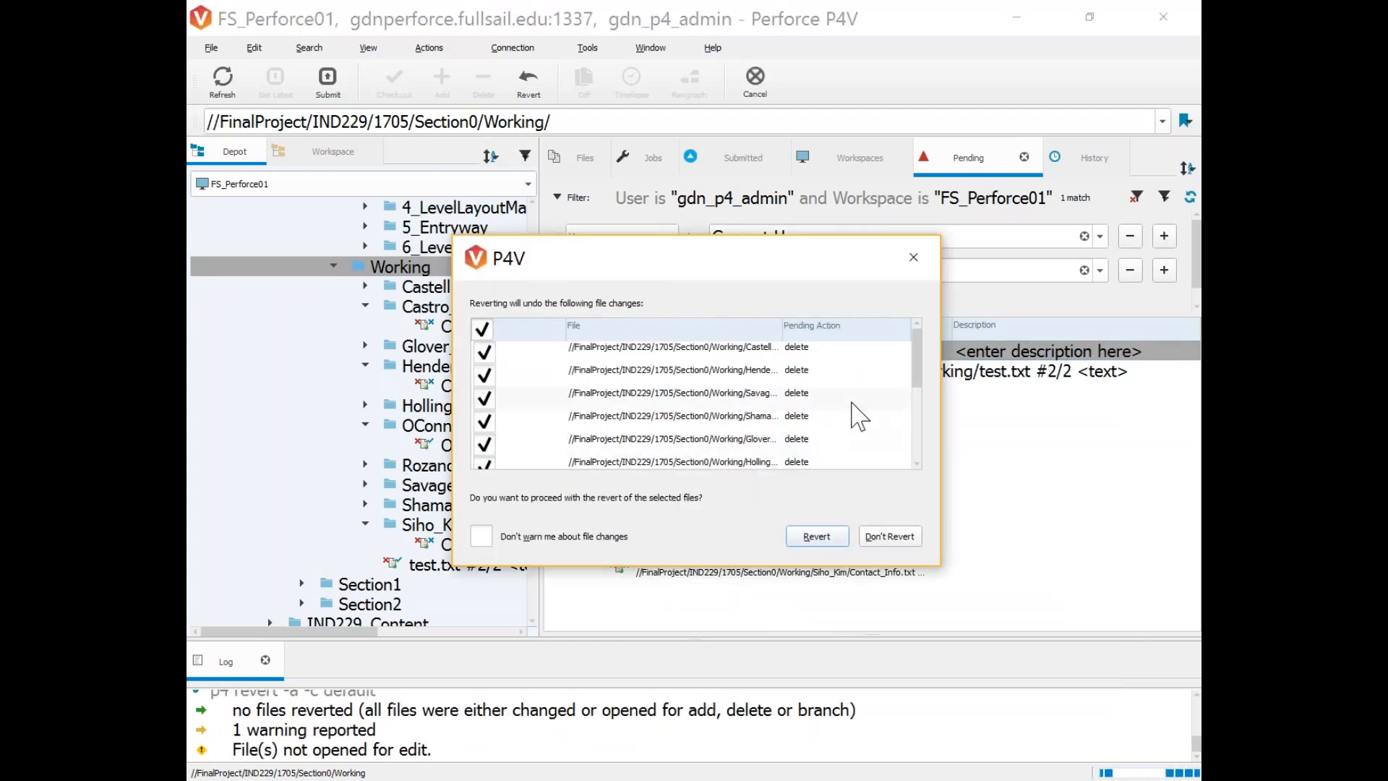
pyautogui.scroll(-2, 702, 437)
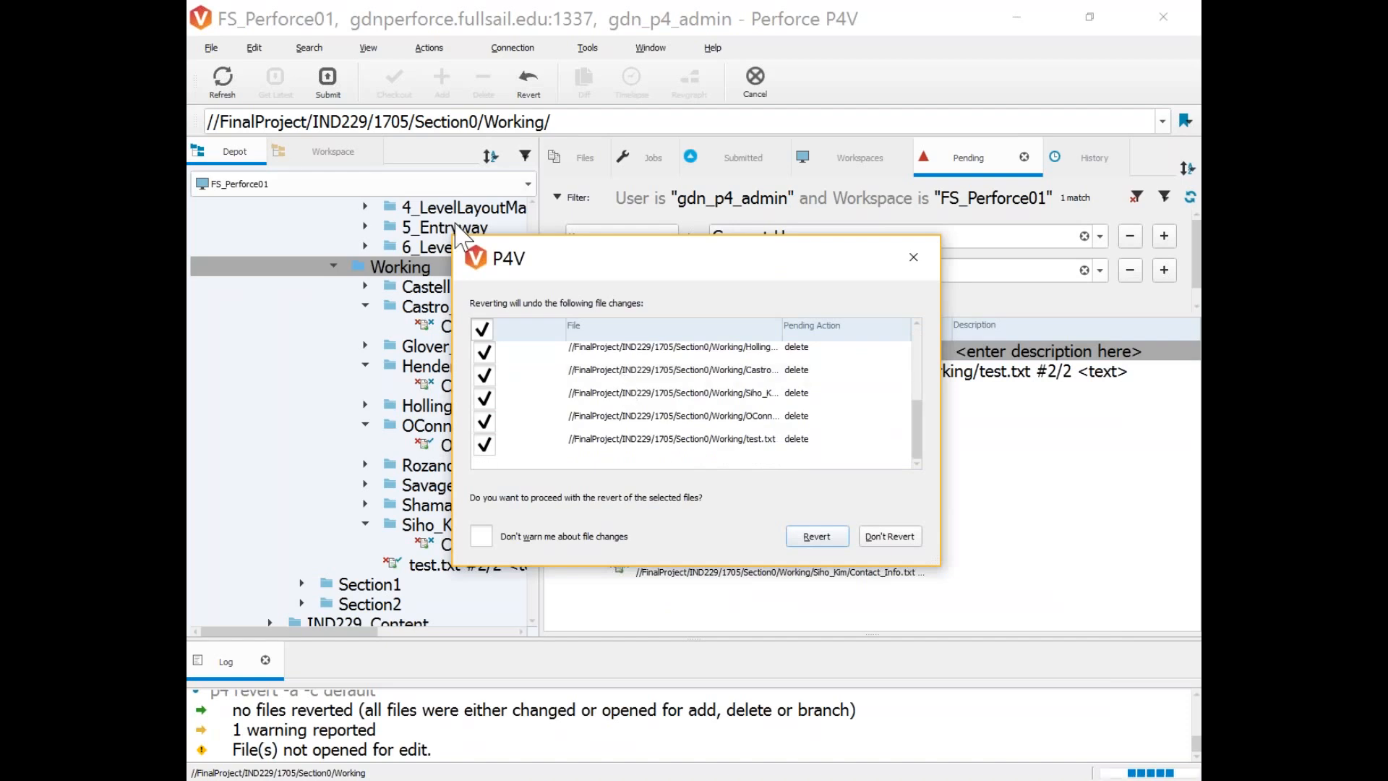
pyautogui.click(817, 536)
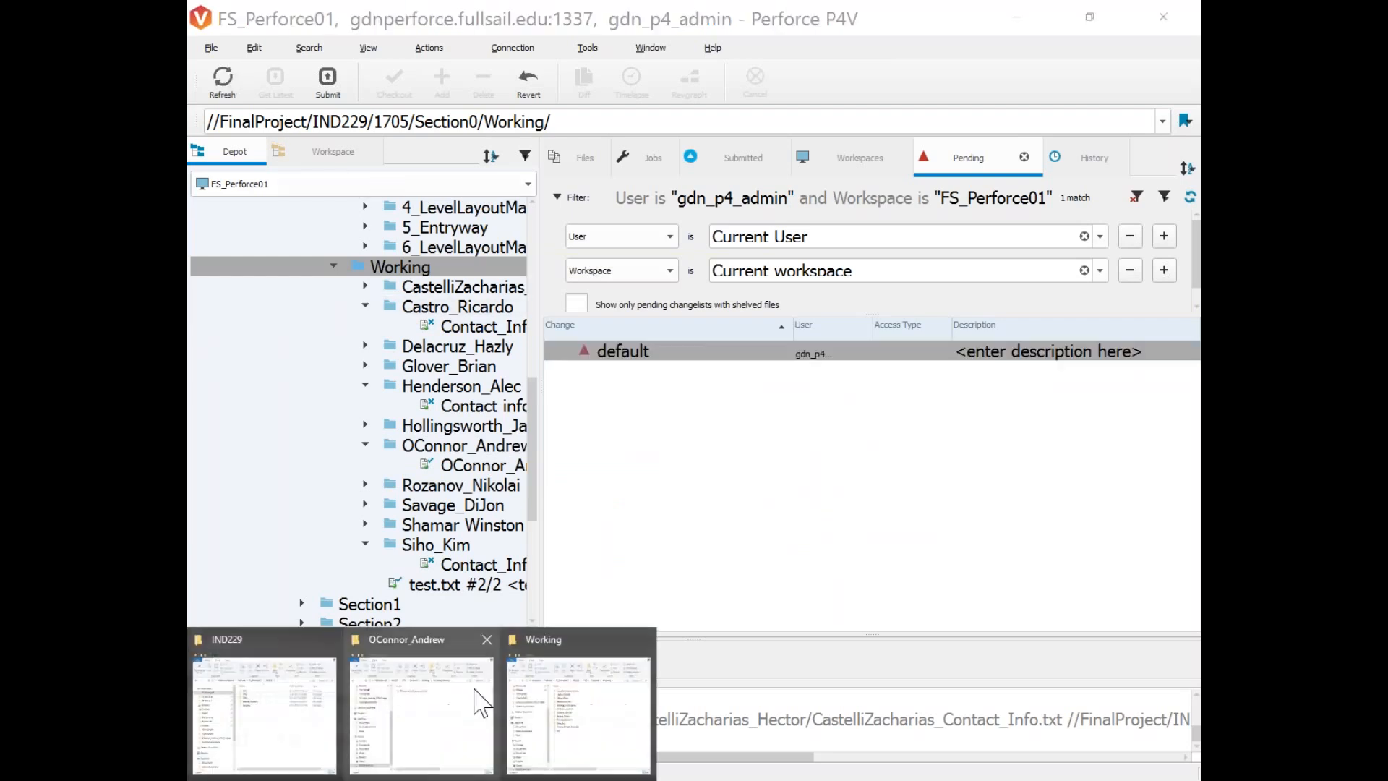
# Delete ten student folders in two blocks of five, keeping one student folder and test.
pyautogui.click(576, 705)
pyautogui.moveTo(850, 210); pyautogui.dragTo(603, 107)
pyautogui.click(664, 275)
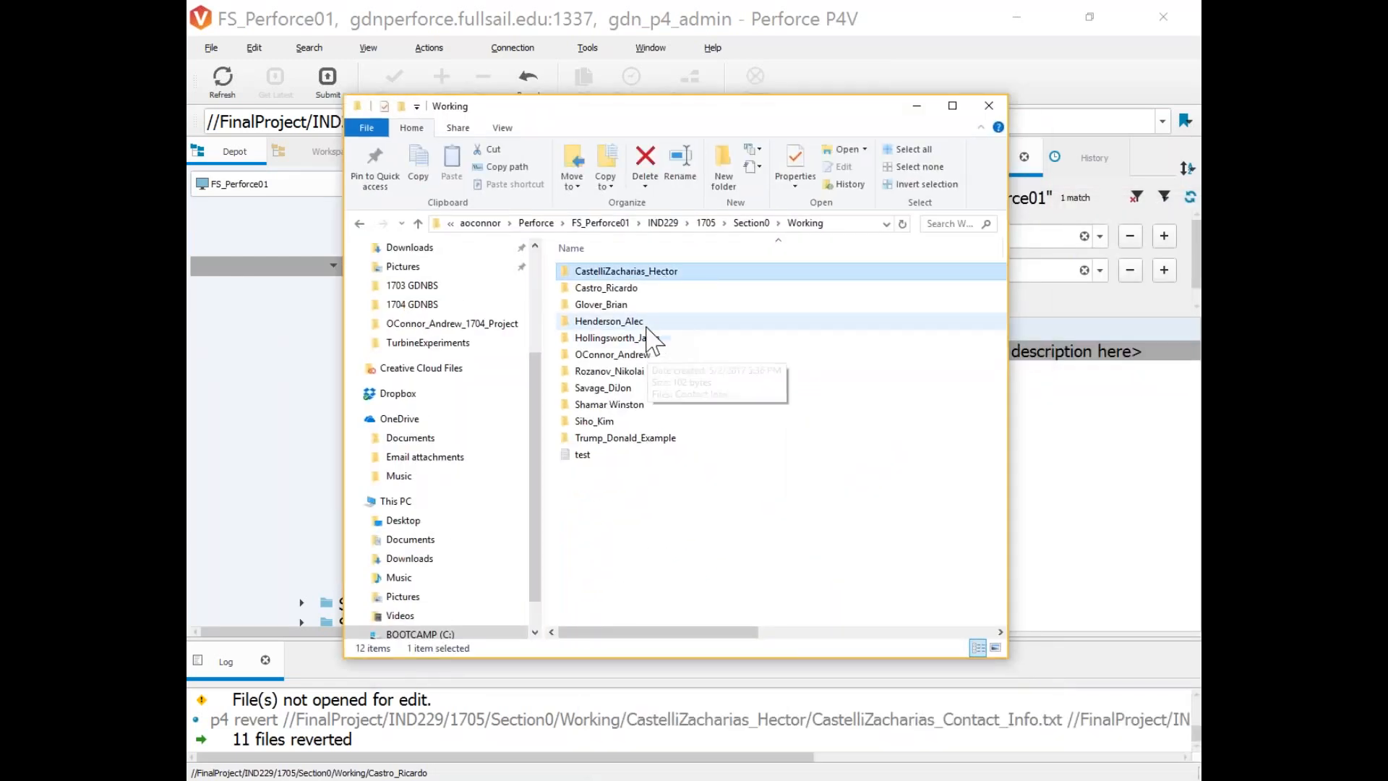
pyautogui.keyDown('shift'); pyautogui.click(666, 338); pyautogui.keyUp('shift')
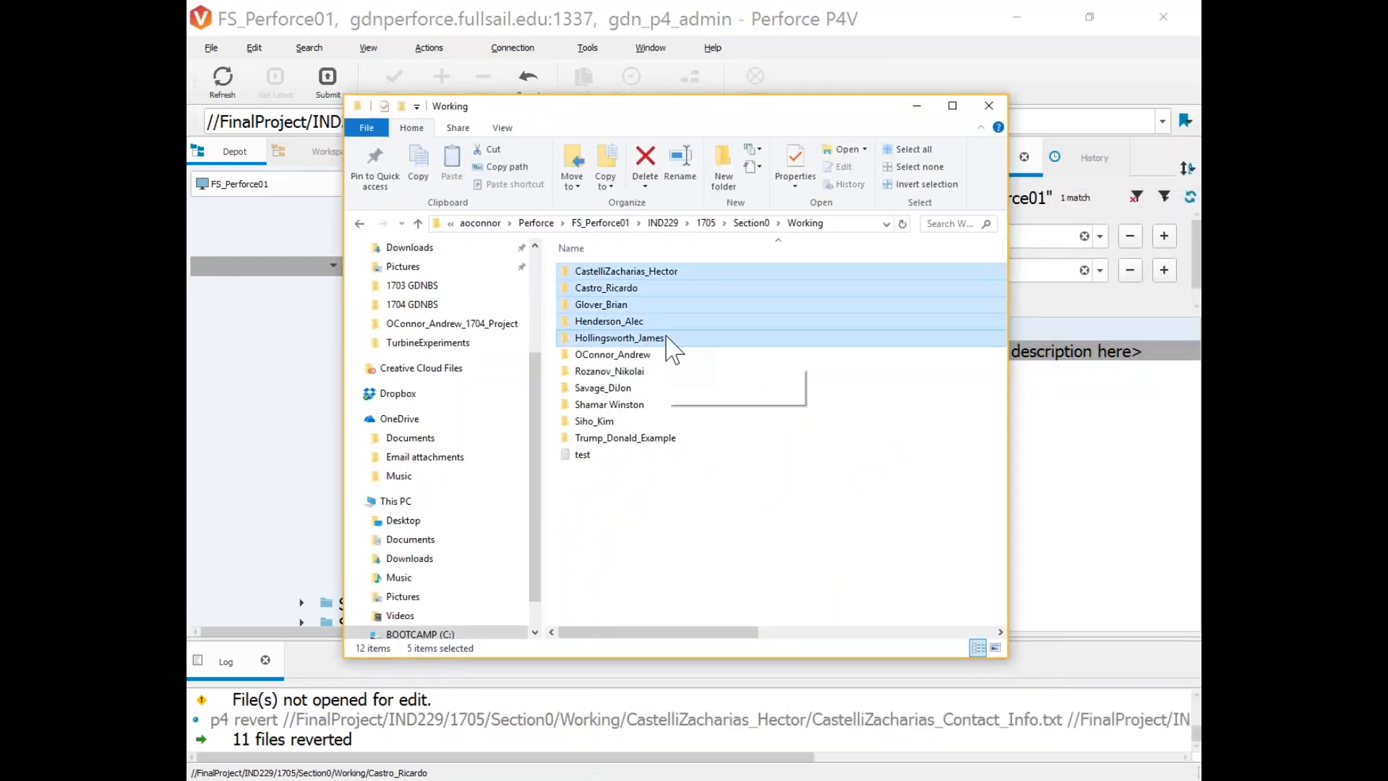
pyautogui.press('Delete')
pyautogui.click(626, 293)
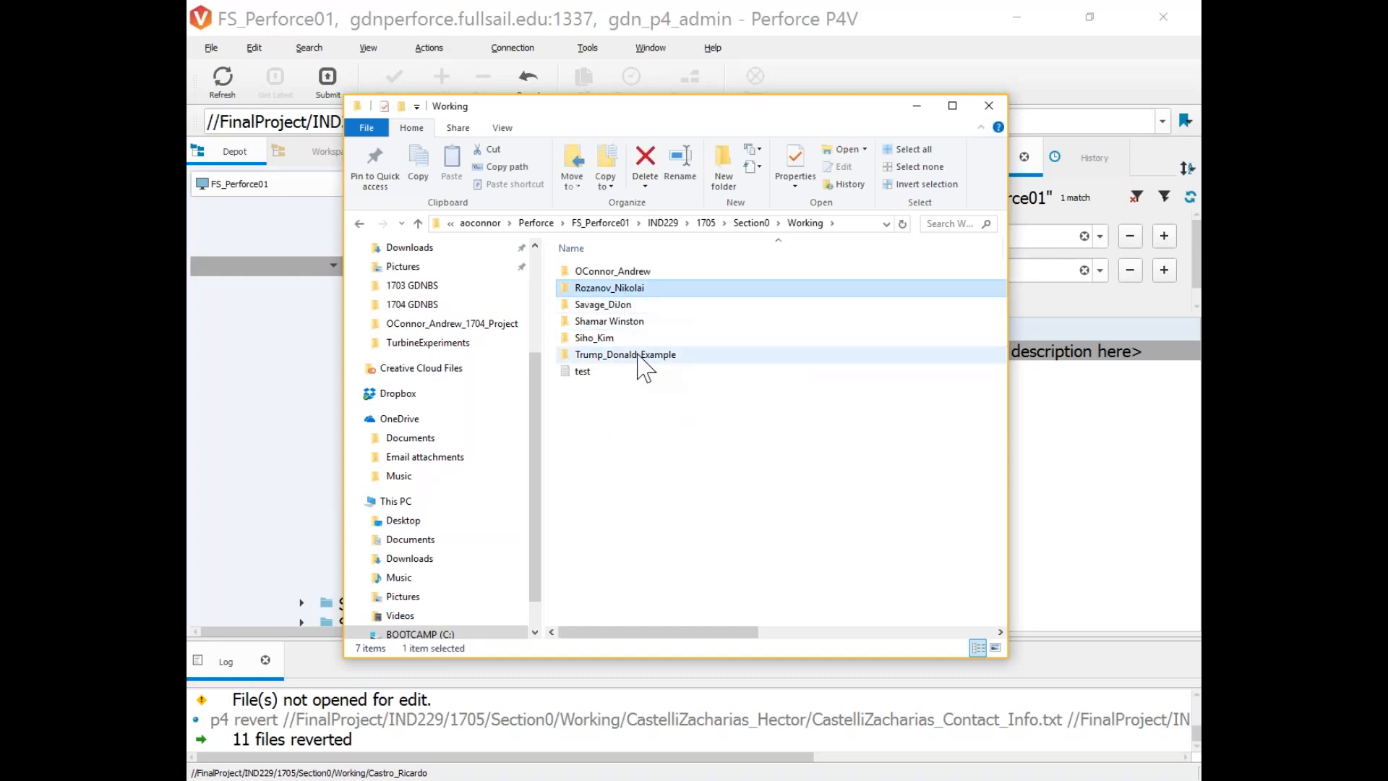
pyautogui.keyDown('shift'); pyautogui.click(637, 356); pyautogui.keyUp('shift')
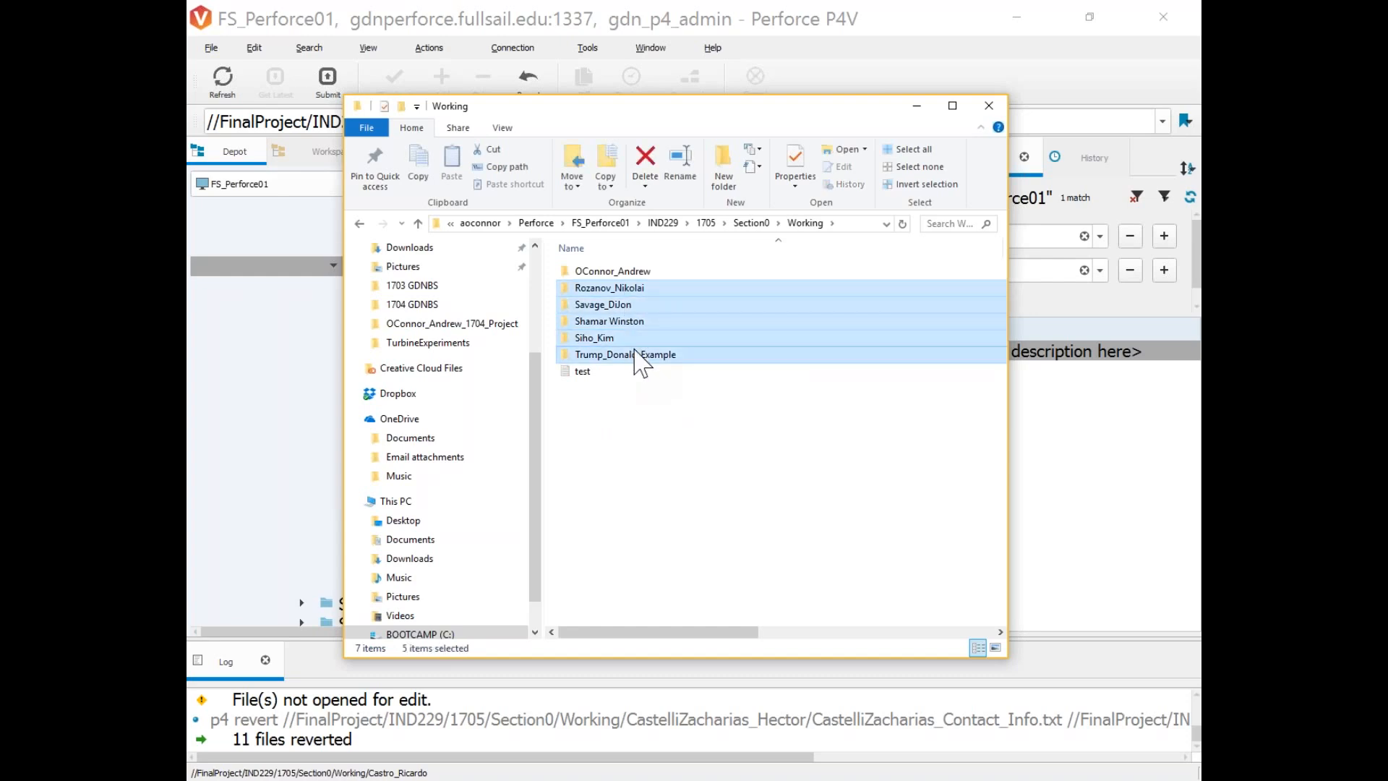
pyautogui.press('Delete')
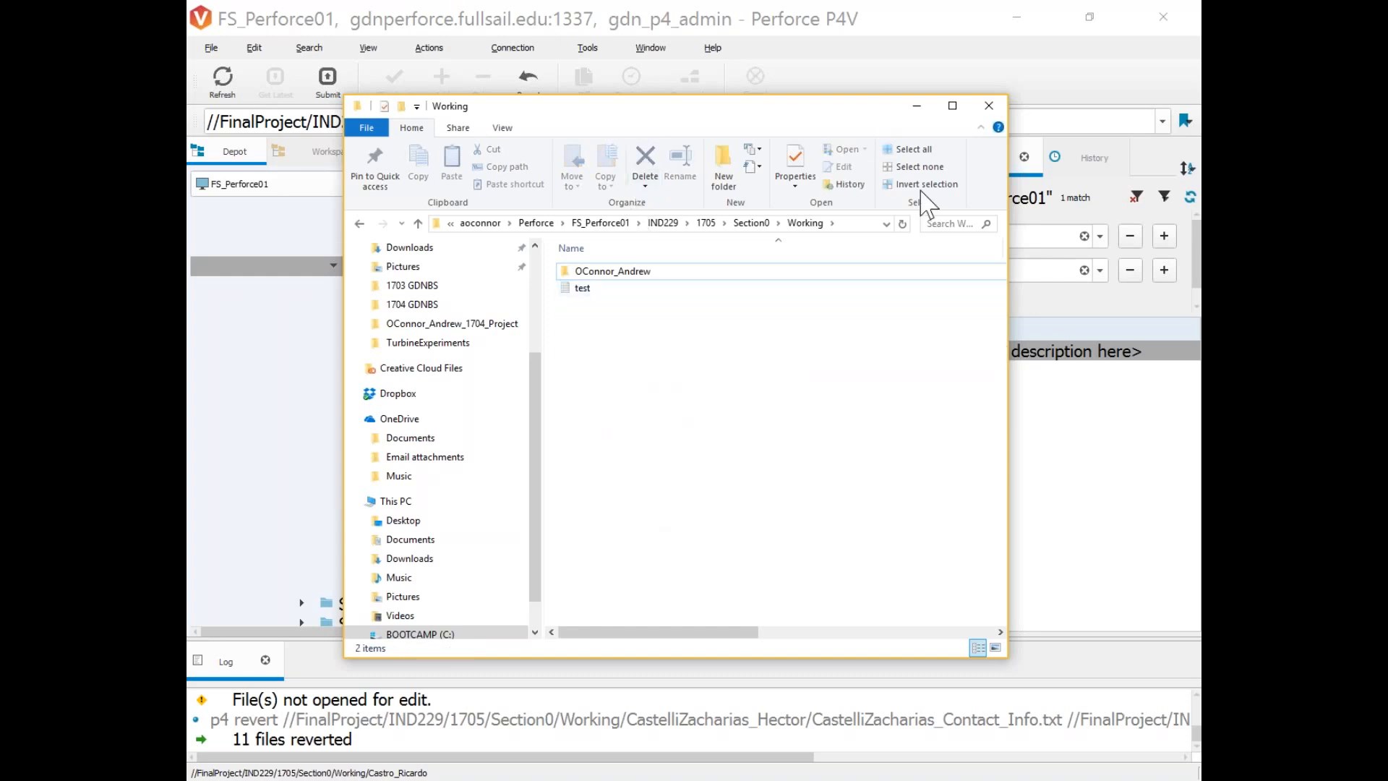
pyautogui.moveTo(700, 123); pyautogui.dragTo(897, 192)
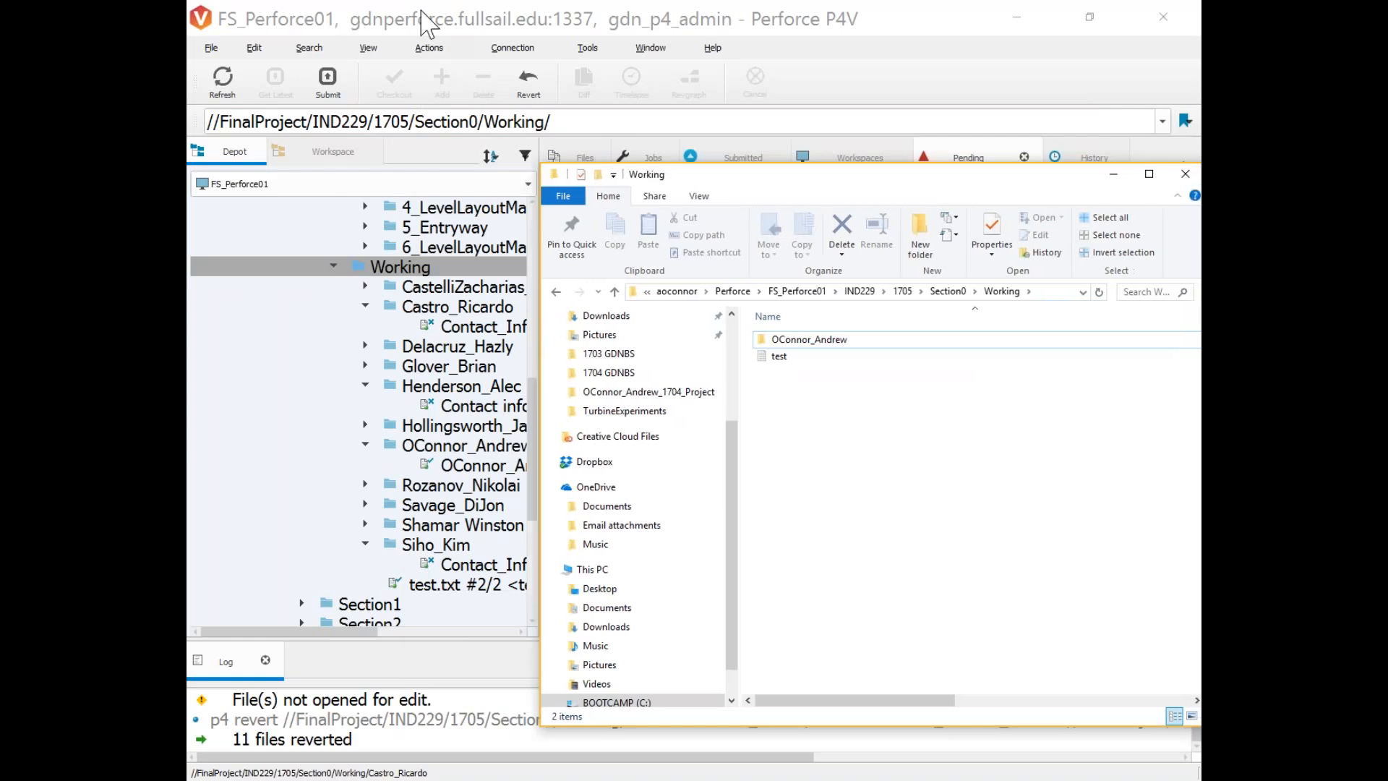
pyautogui.click(427, 22)
# Refresh the Workspace tree to show the trimmed local Working folder.
pyautogui.click(329, 151)
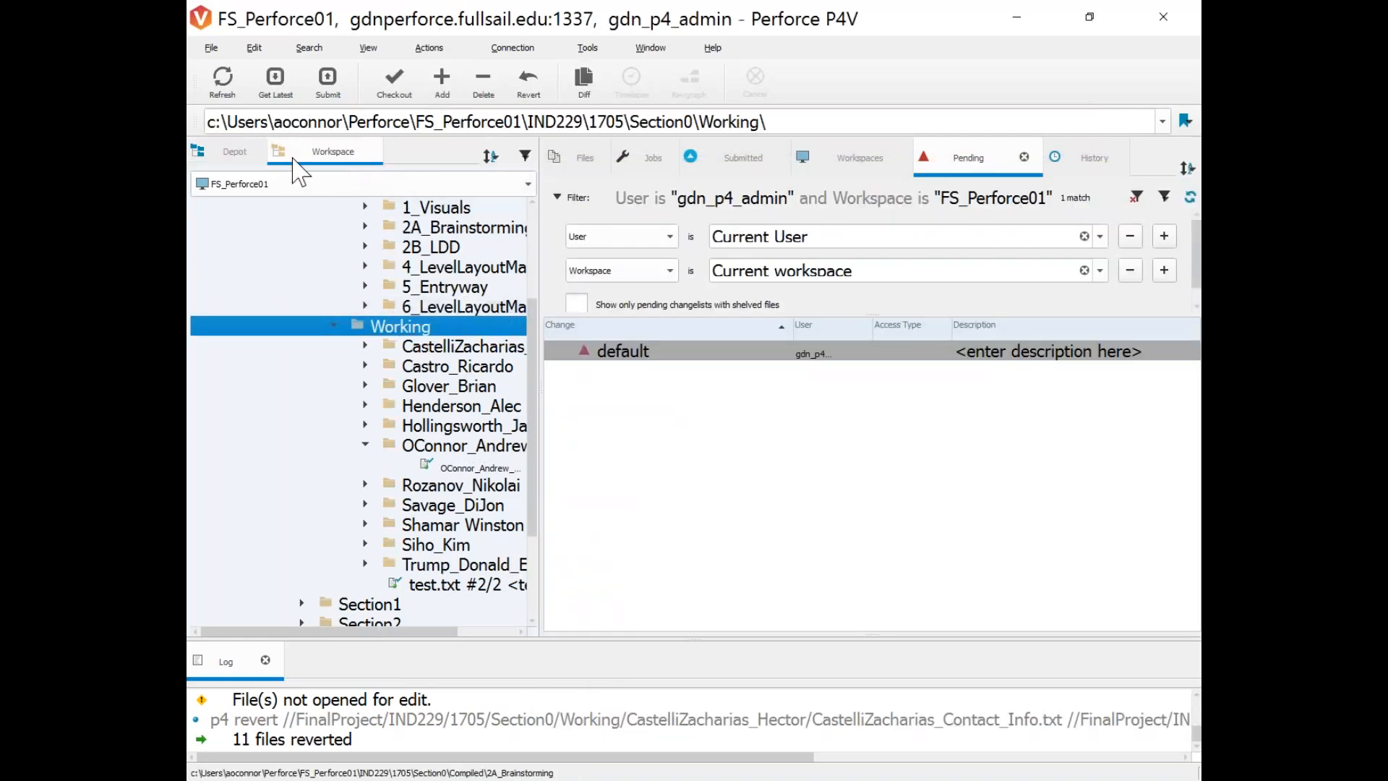
pyautogui.click(222, 78)
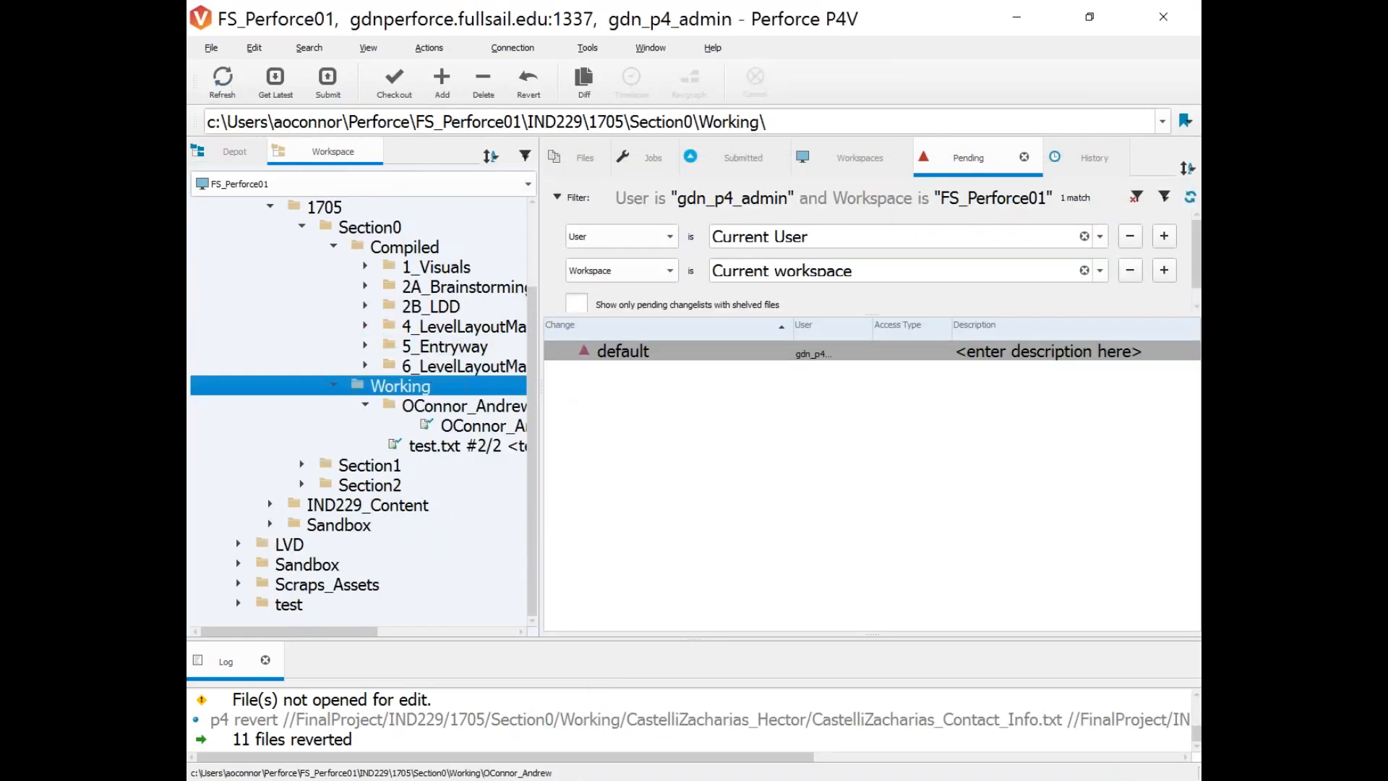
pyautogui.moveTo(541, 390); pyautogui.dragTo(997, 368)
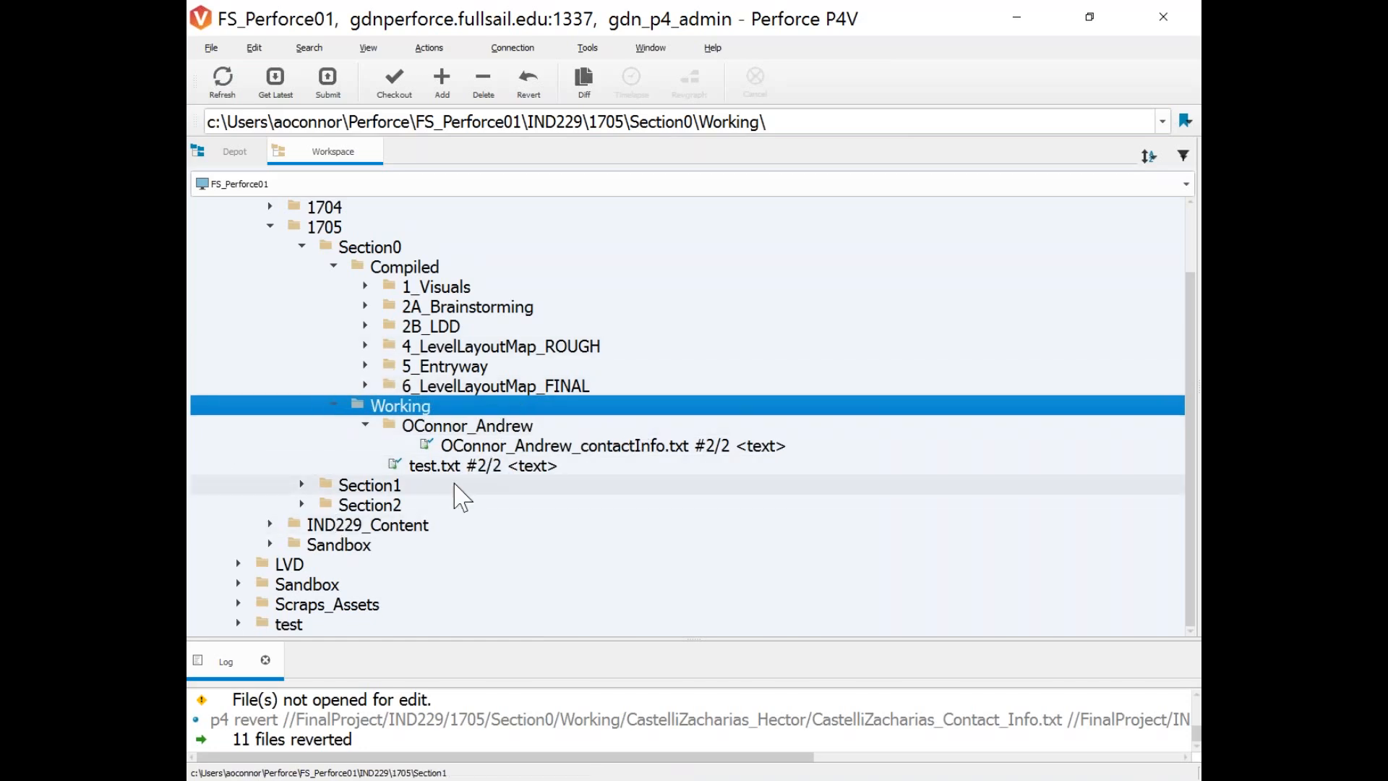
pyautogui.moveTo(446, 460)
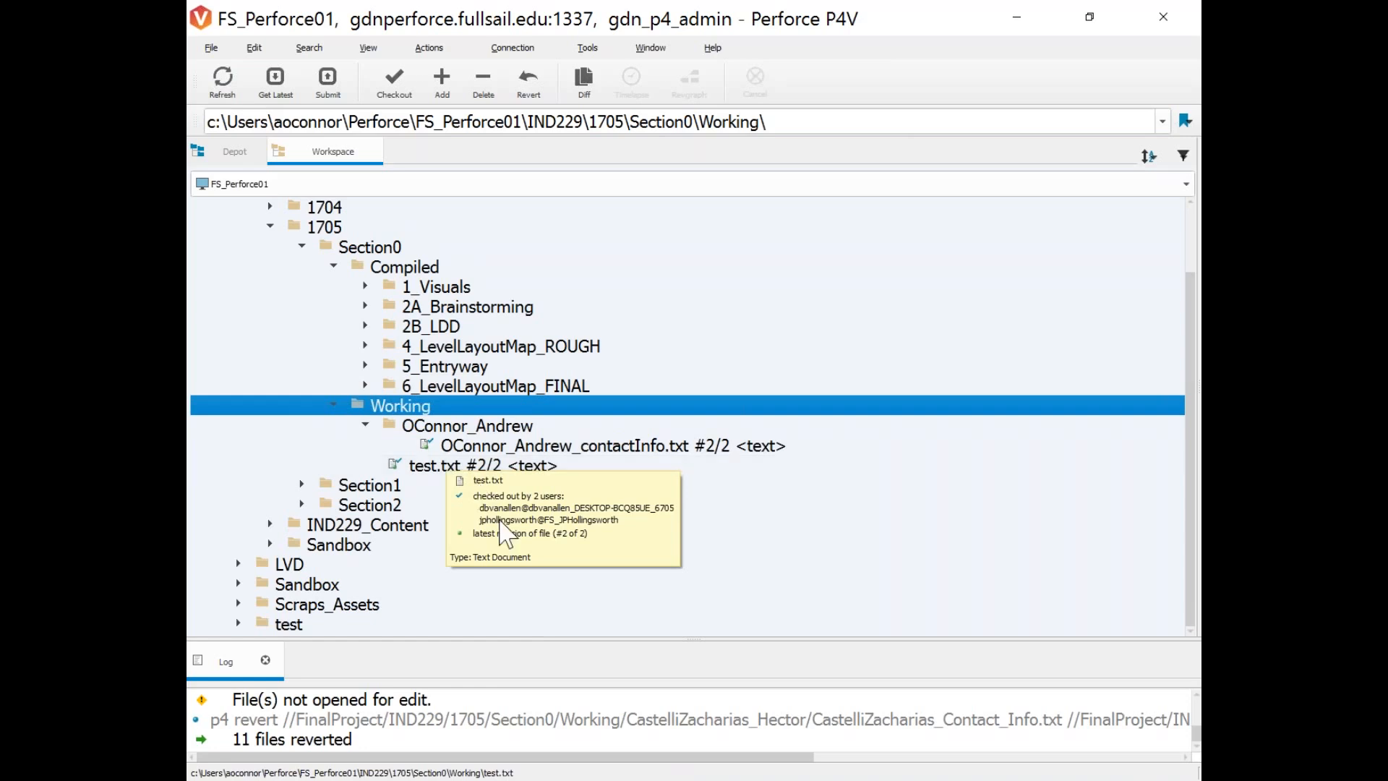
pyautogui.click(420, 292)
pyautogui.rightClick(422, 296)
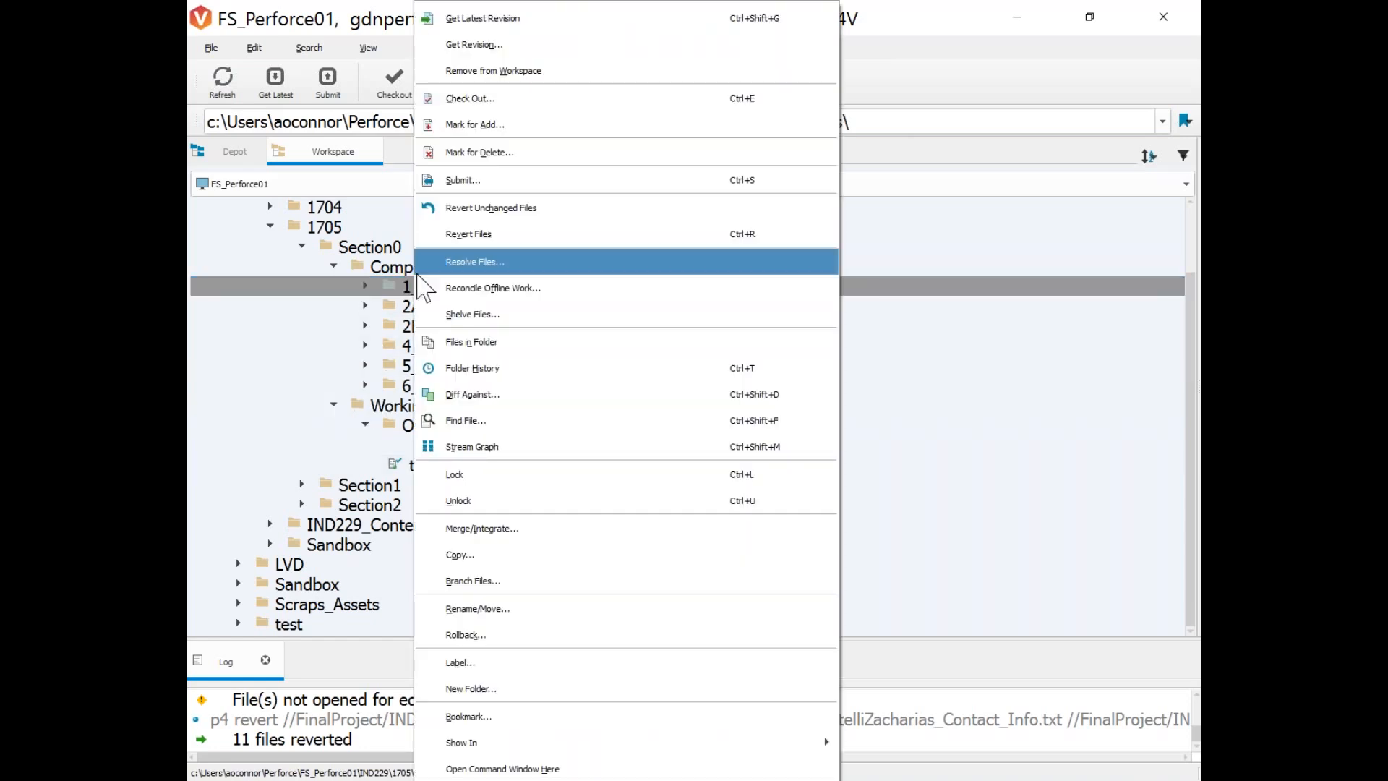
pyautogui.click(363, 25)
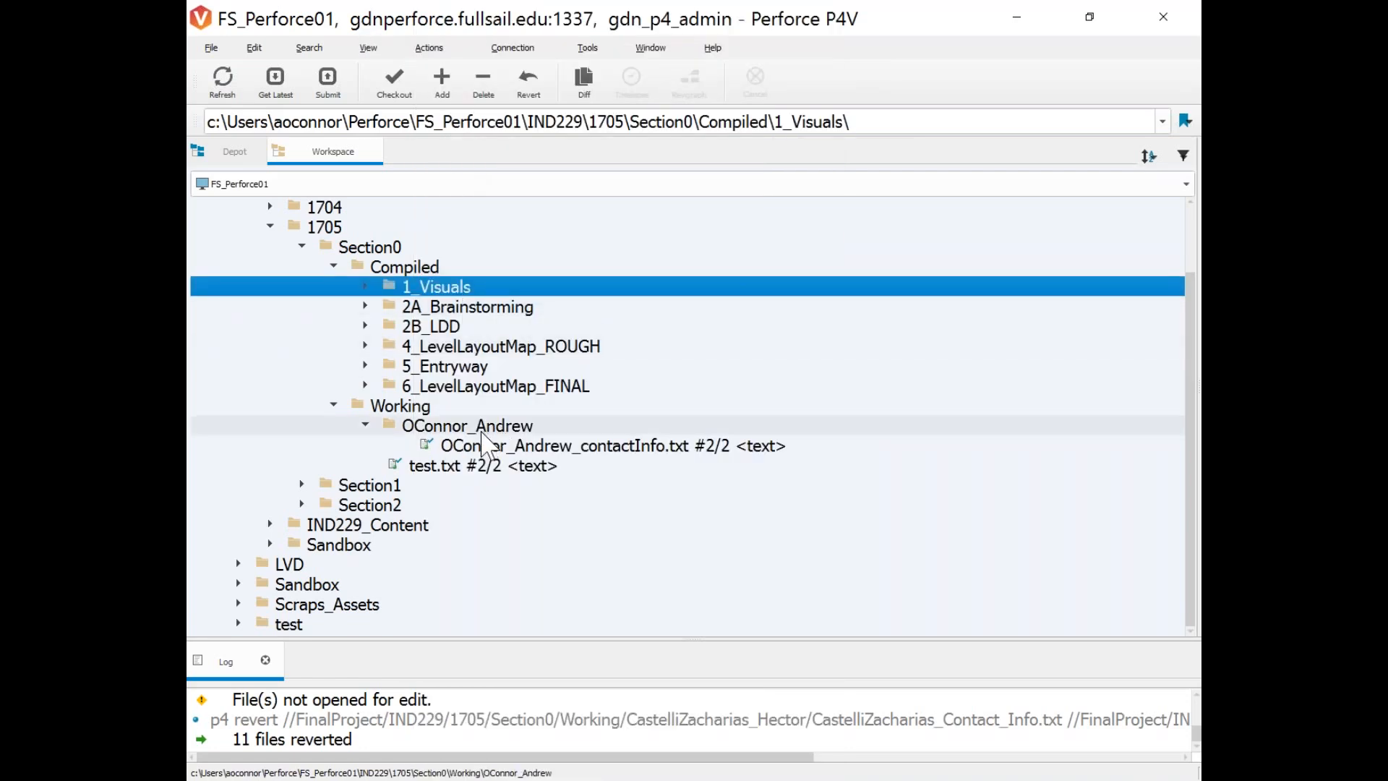
pyautogui.moveTo(1199, 448); pyautogui.dragTo(1047, 441)
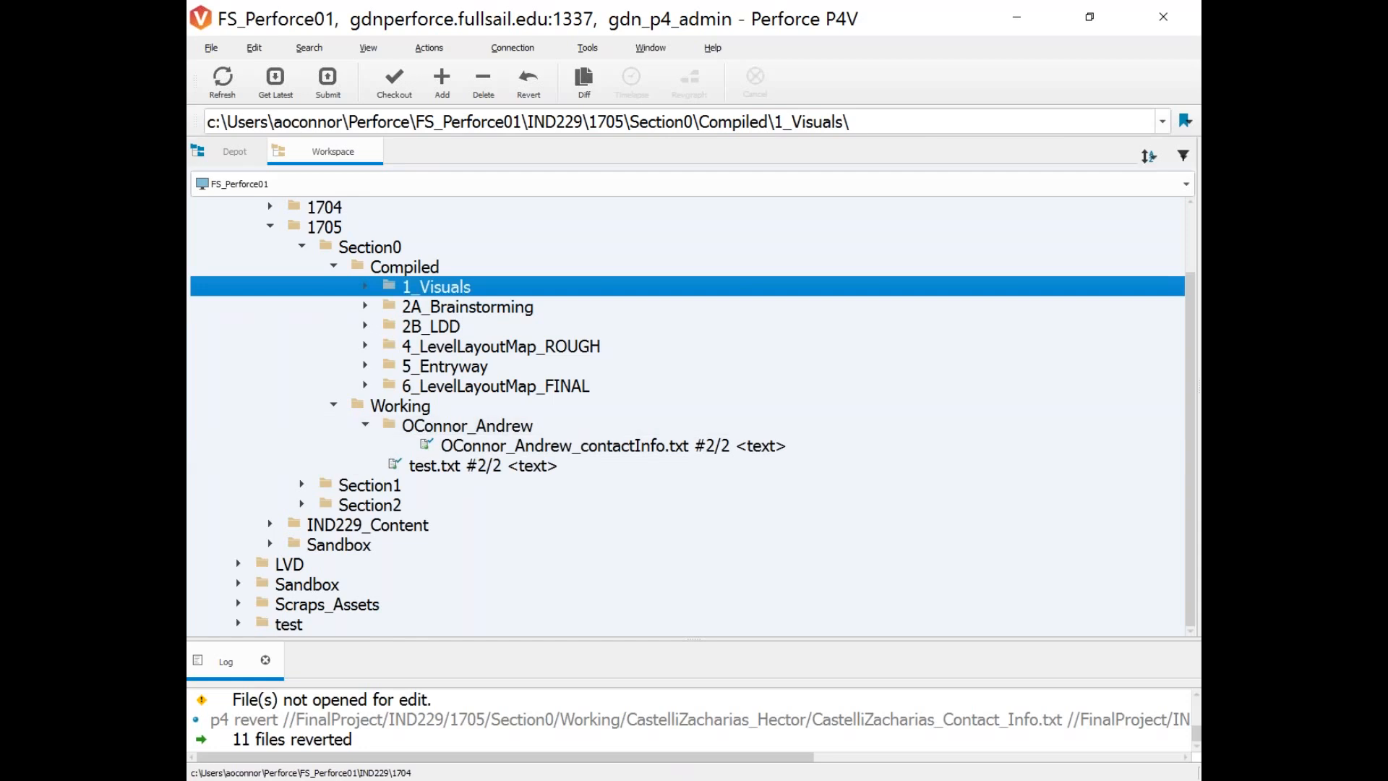
# Refresh the Depot tree and expand the new example student folder to see its file.
pyautogui.click(234, 151)
pyautogui.scroll(-2, 481, 408)
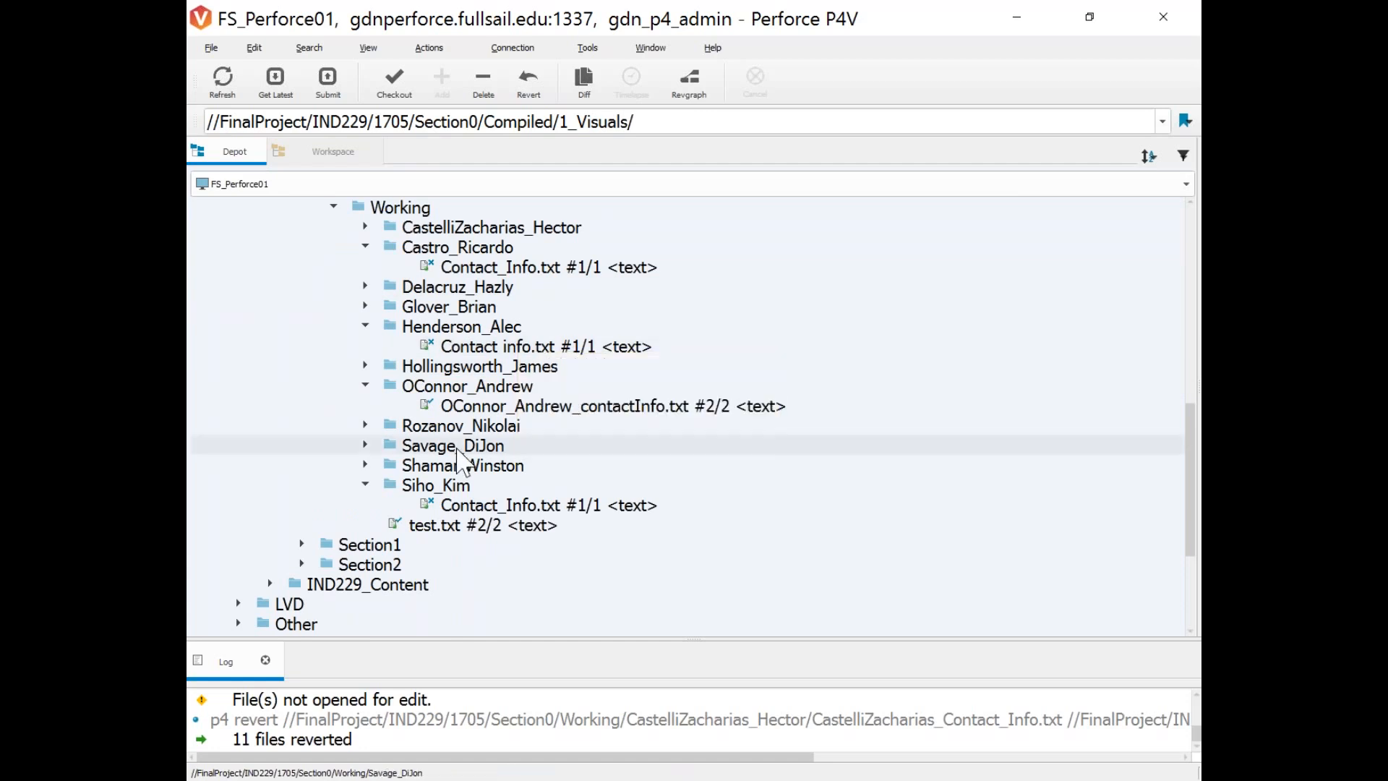
pyautogui.scroll(1, 478, 448)
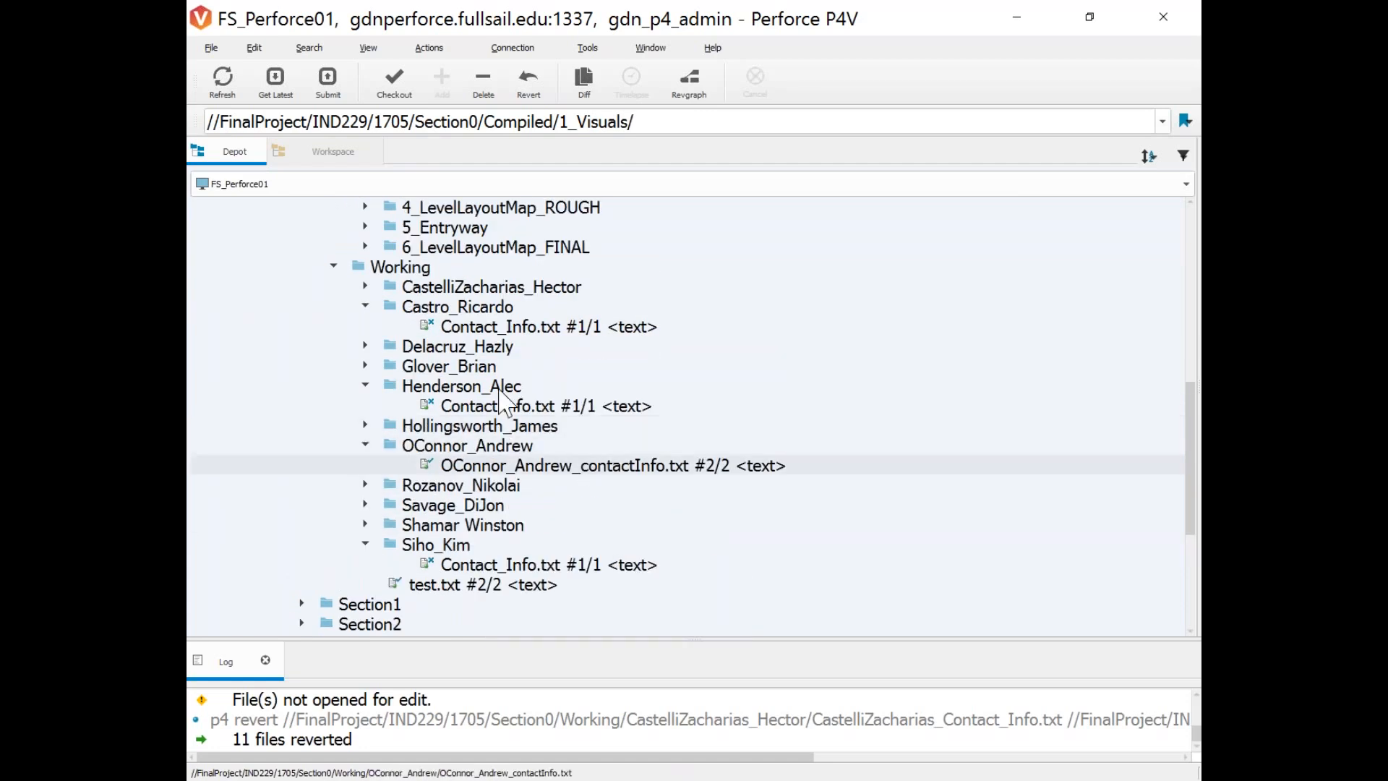
pyautogui.click(224, 81)
pyautogui.scroll(-1, 522, 563)
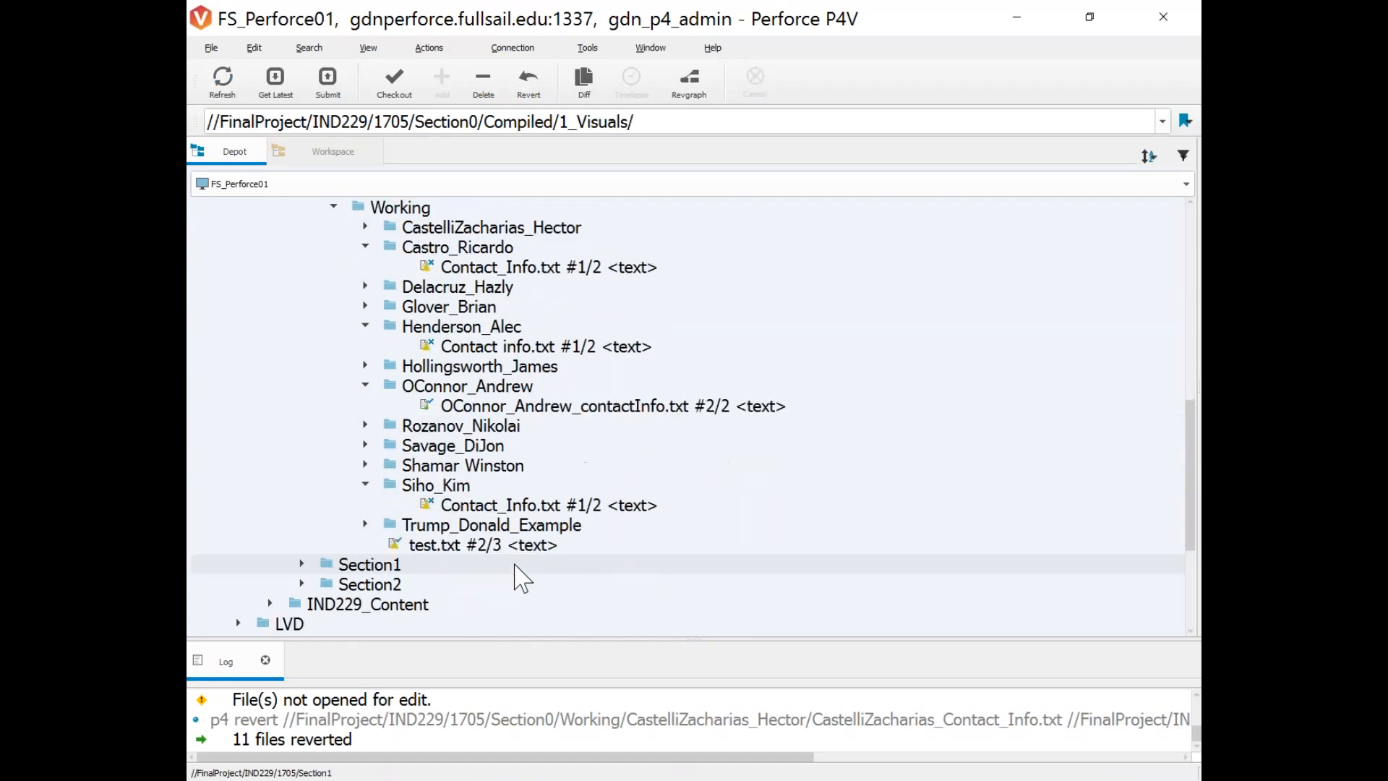
pyautogui.click(394, 526)
pyautogui.click(366, 524)
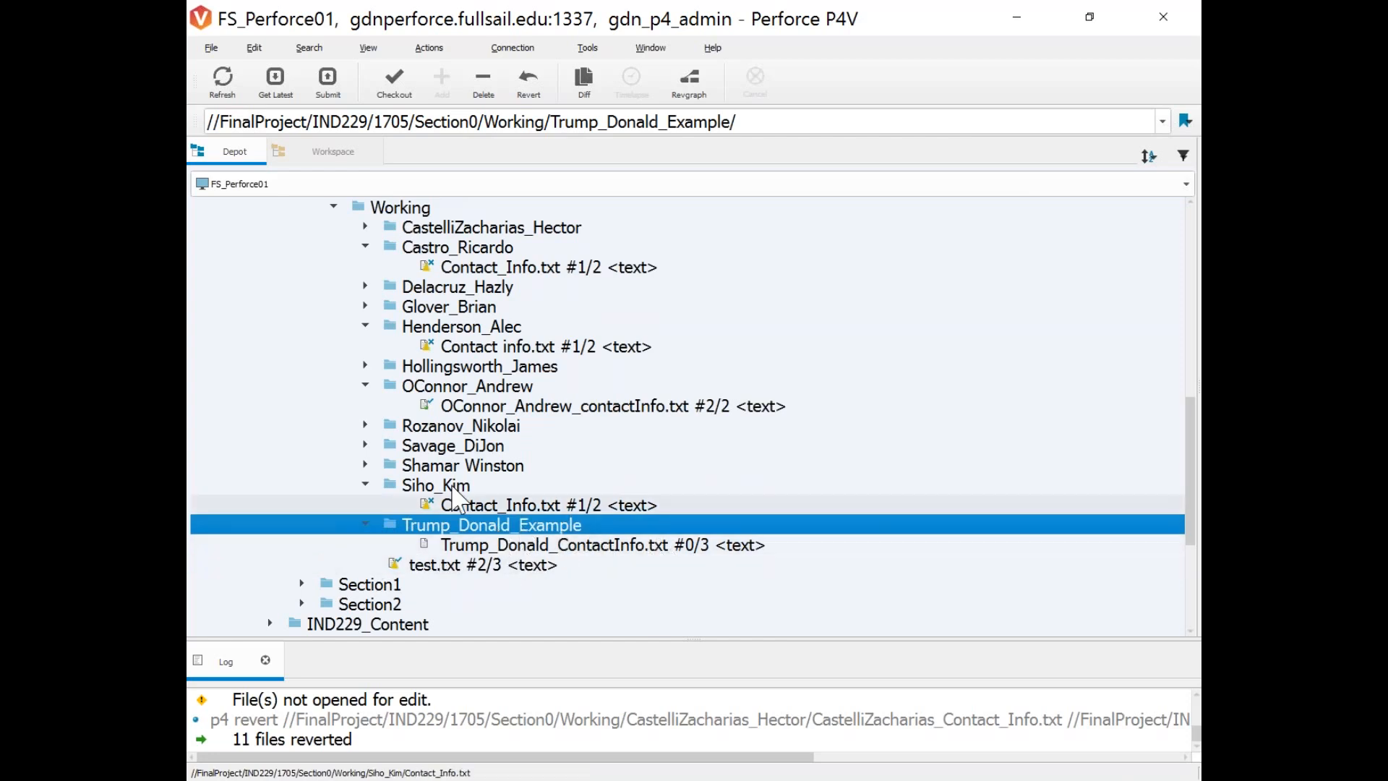
# Expand a student's folder in the depot and compare it against the workspace tree.
pyautogui.click(366, 366)
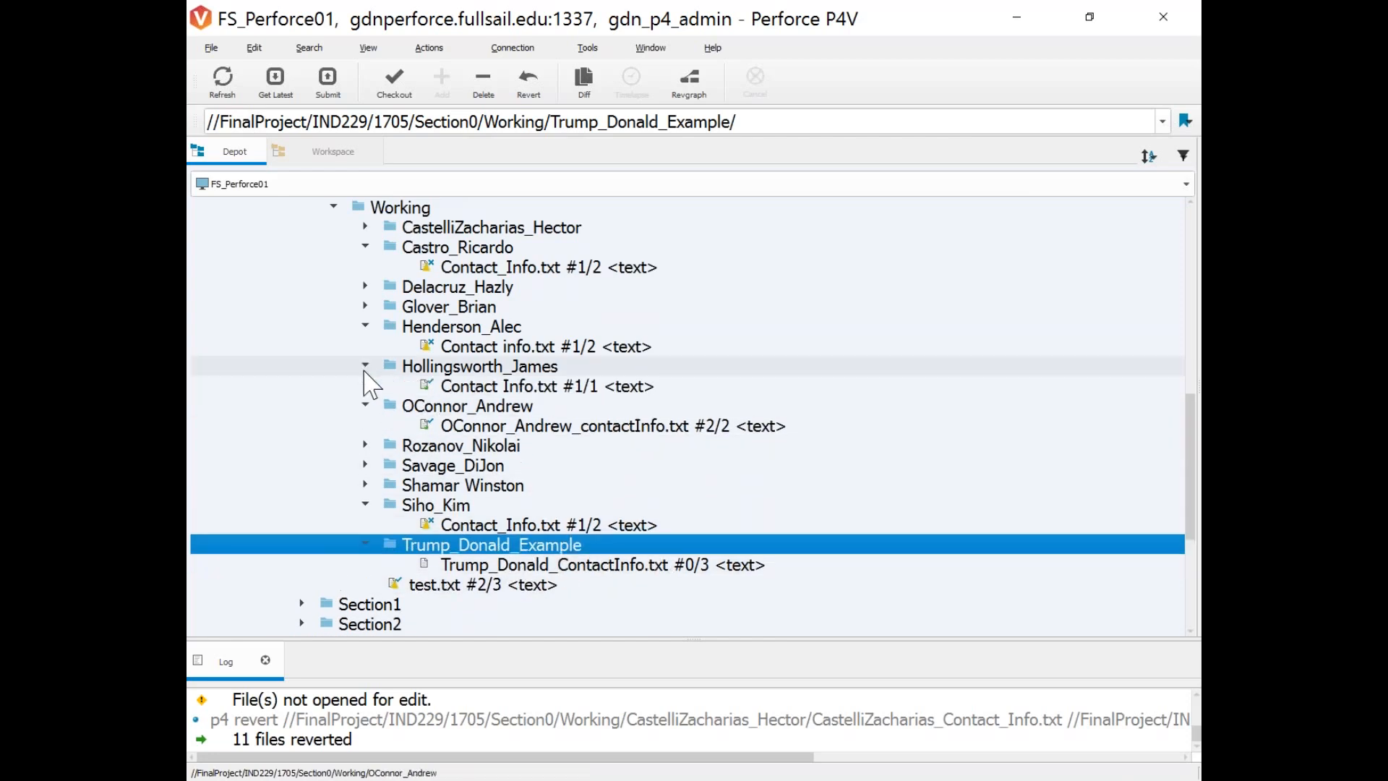
pyautogui.click(499, 372)
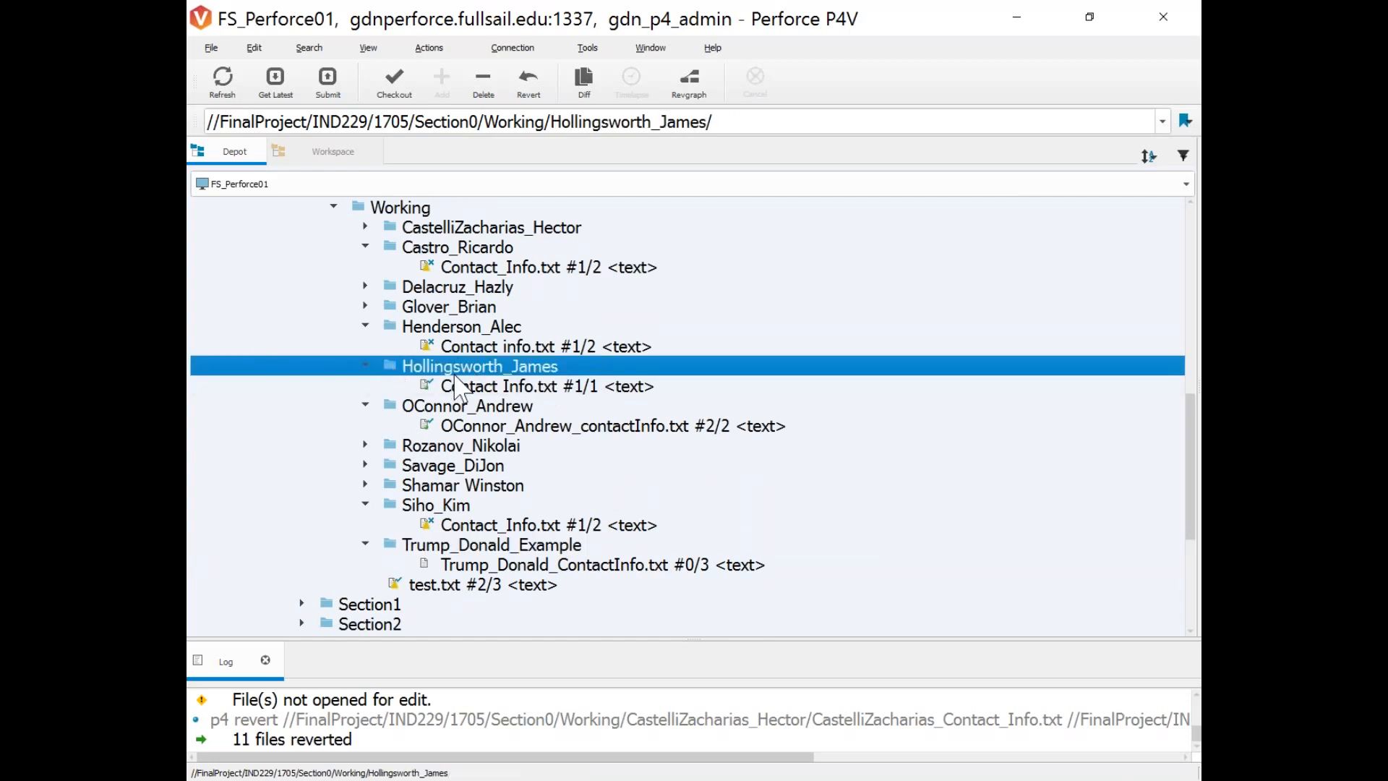
pyautogui.click(332, 151)
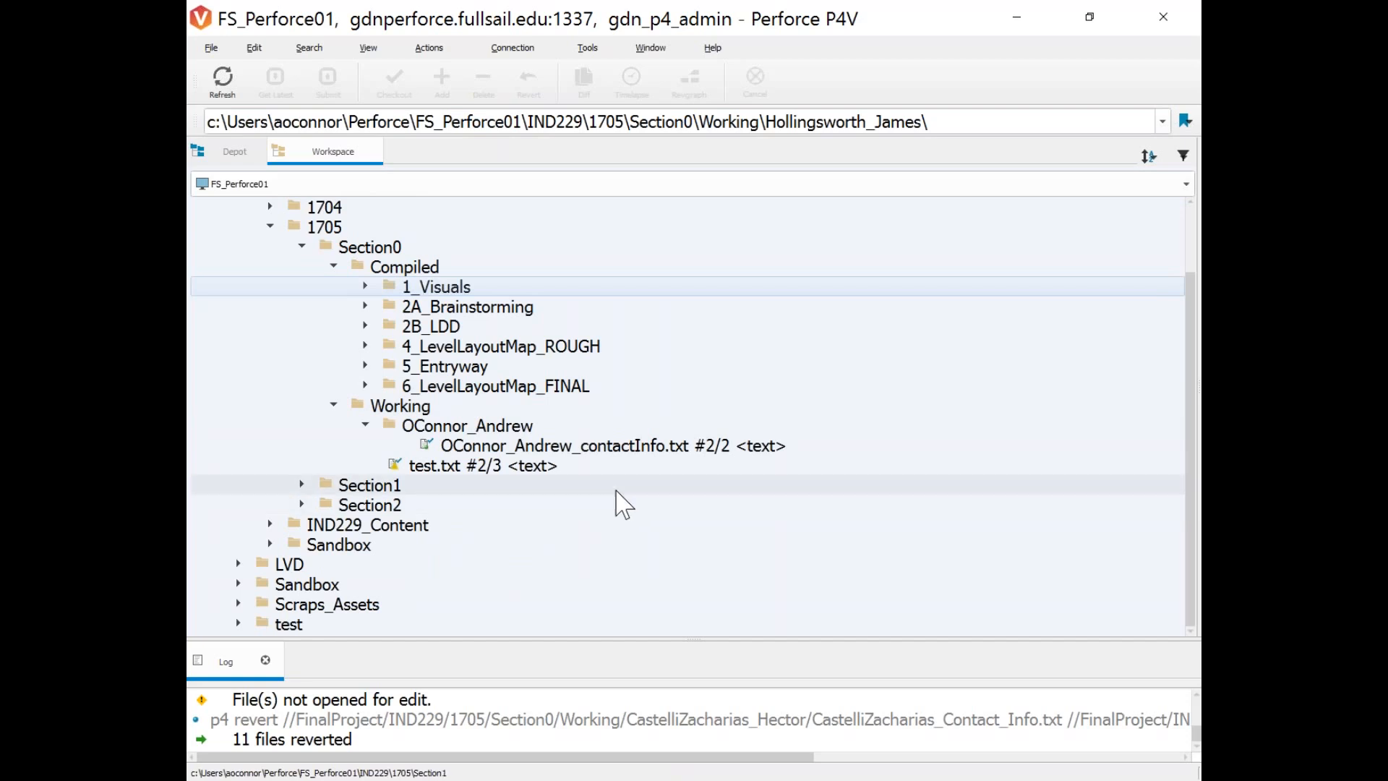
pyautogui.click(235, 151)
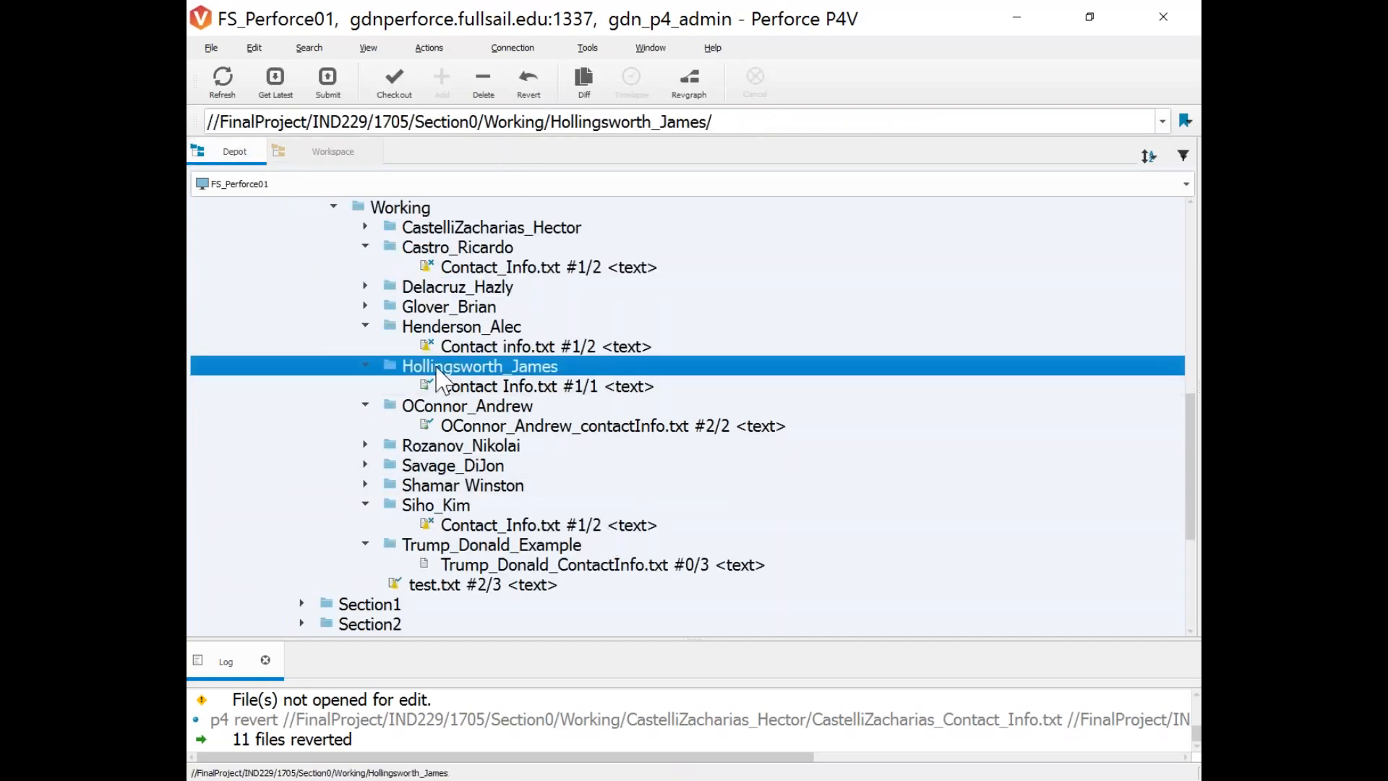
pyautogui.moveTo(577, 390)
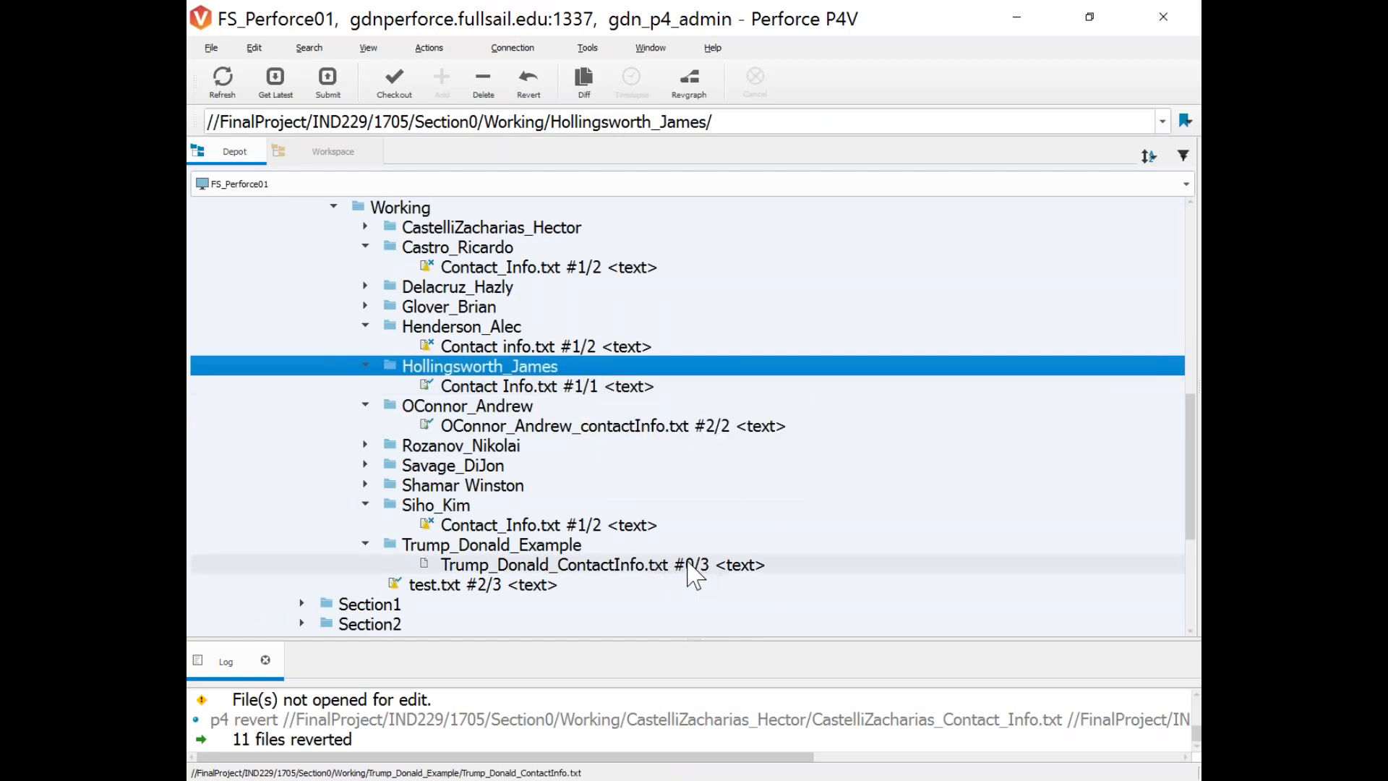
pyautogui.moveTo(694, 576)
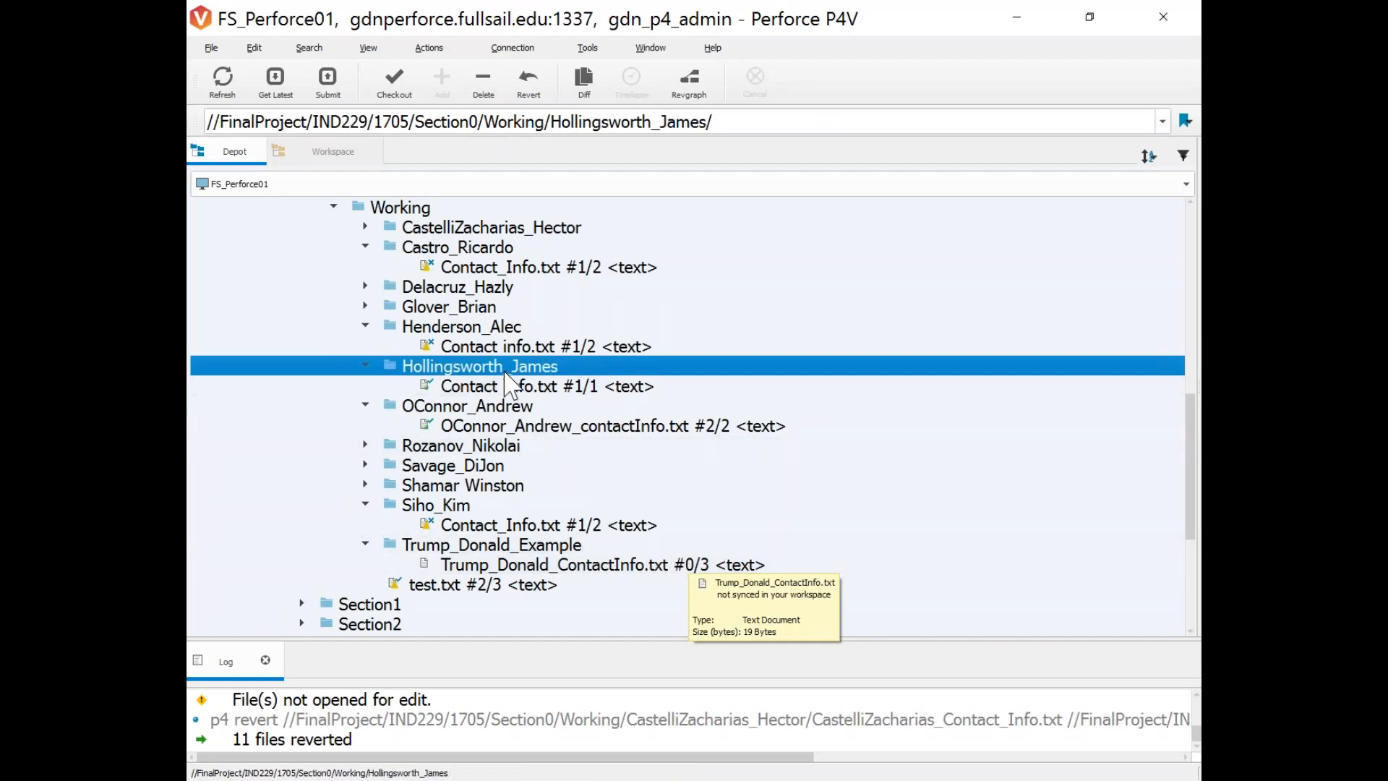
# Get the latest revision of the student folder twice; the log reports no files updated.
pyautogui.rightClick(449, 377)
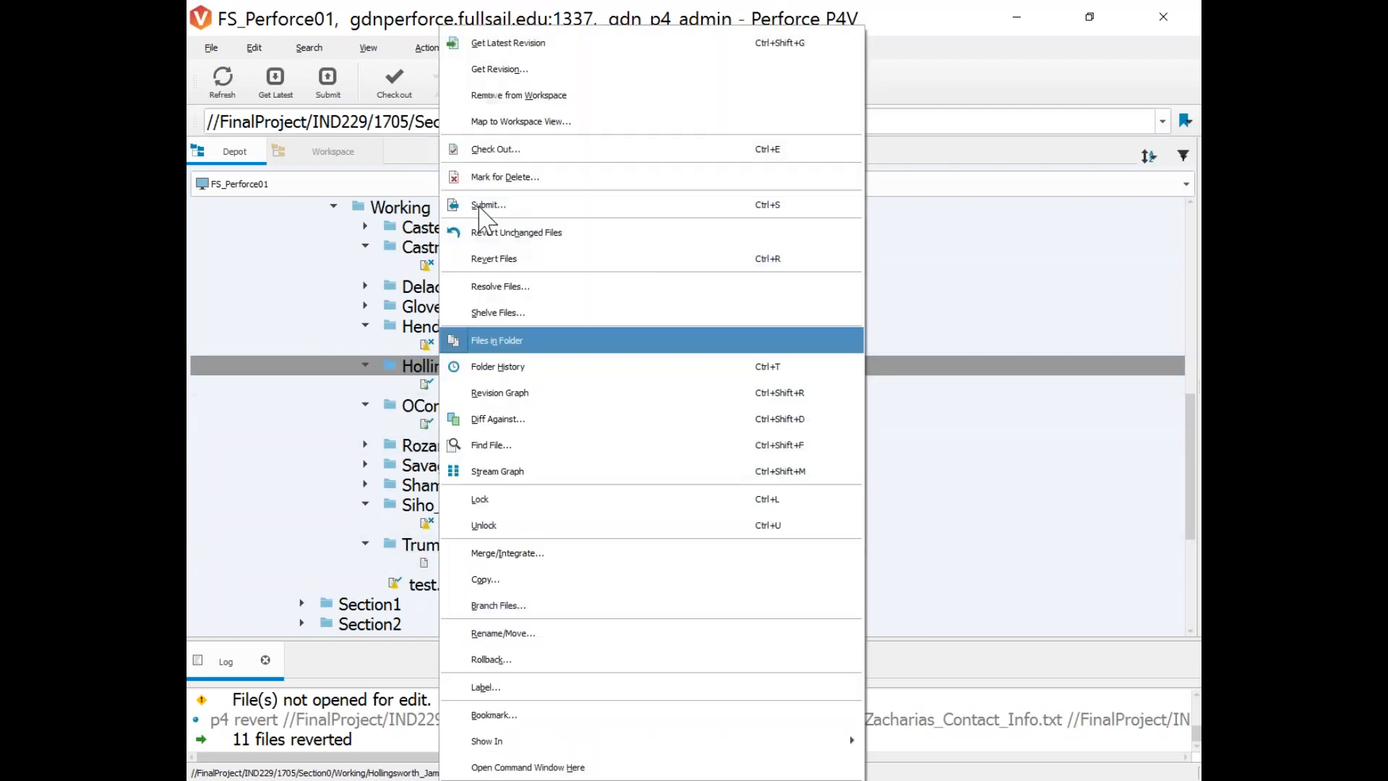
pyautogui.click(579, 44)
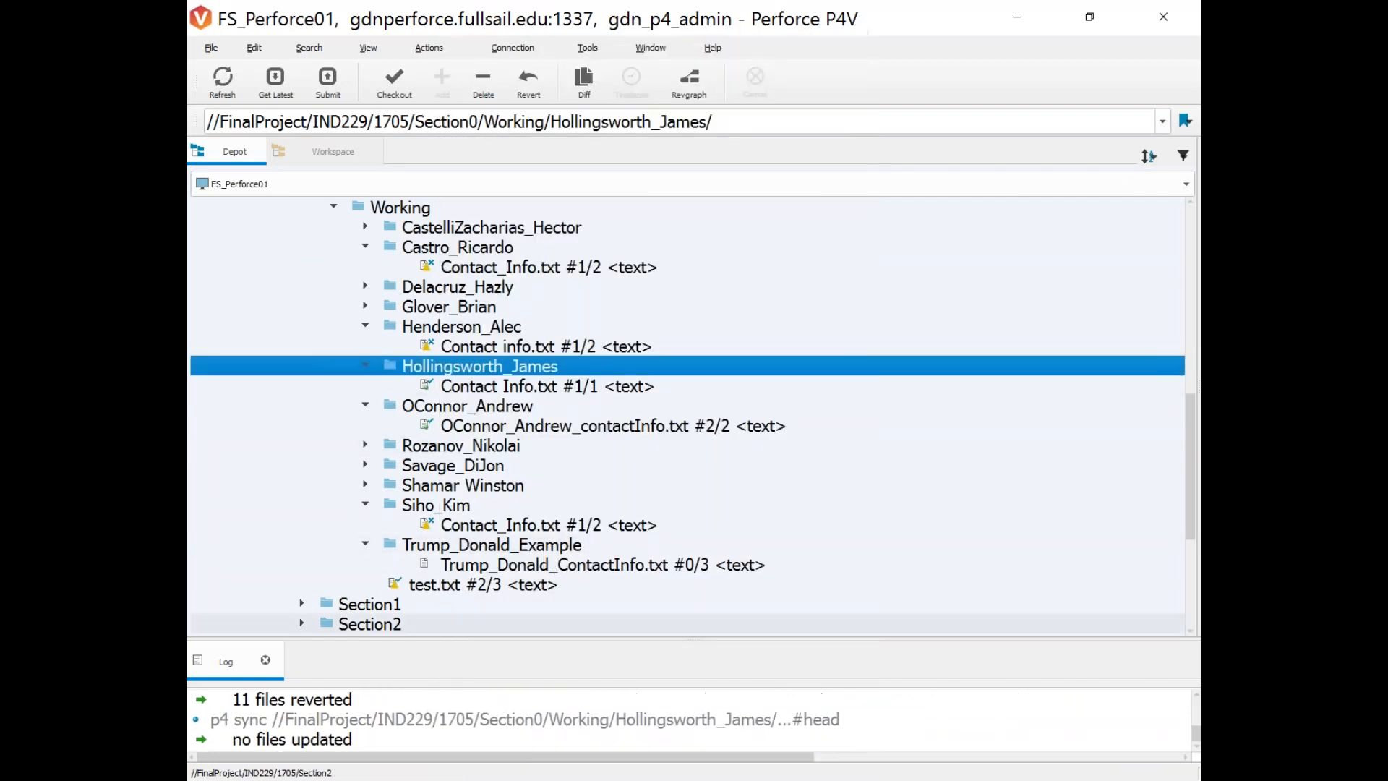
pyautogui.click(358, 744)
pyautogui.click(470, 367)
pyautogui.rightClick(470, 375)
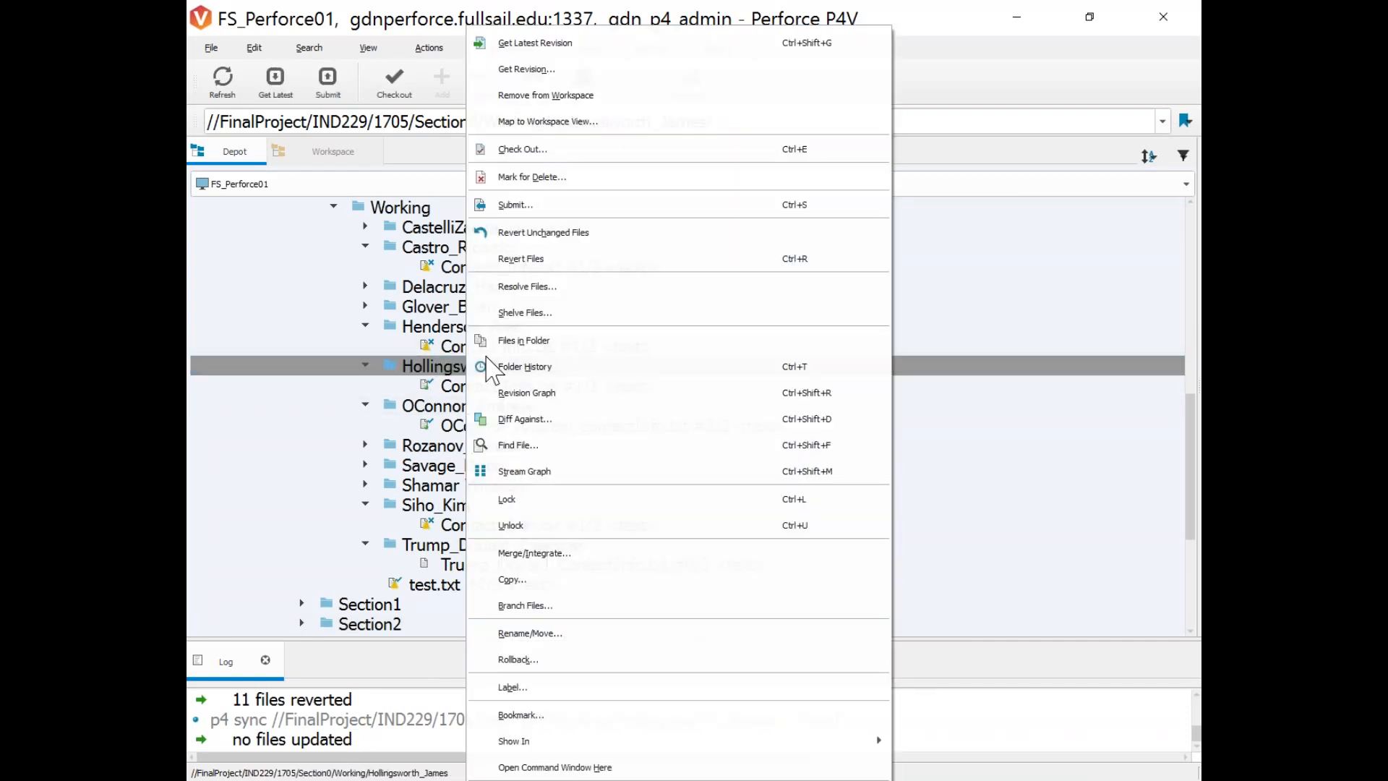
pyautogui.click(578, 44)
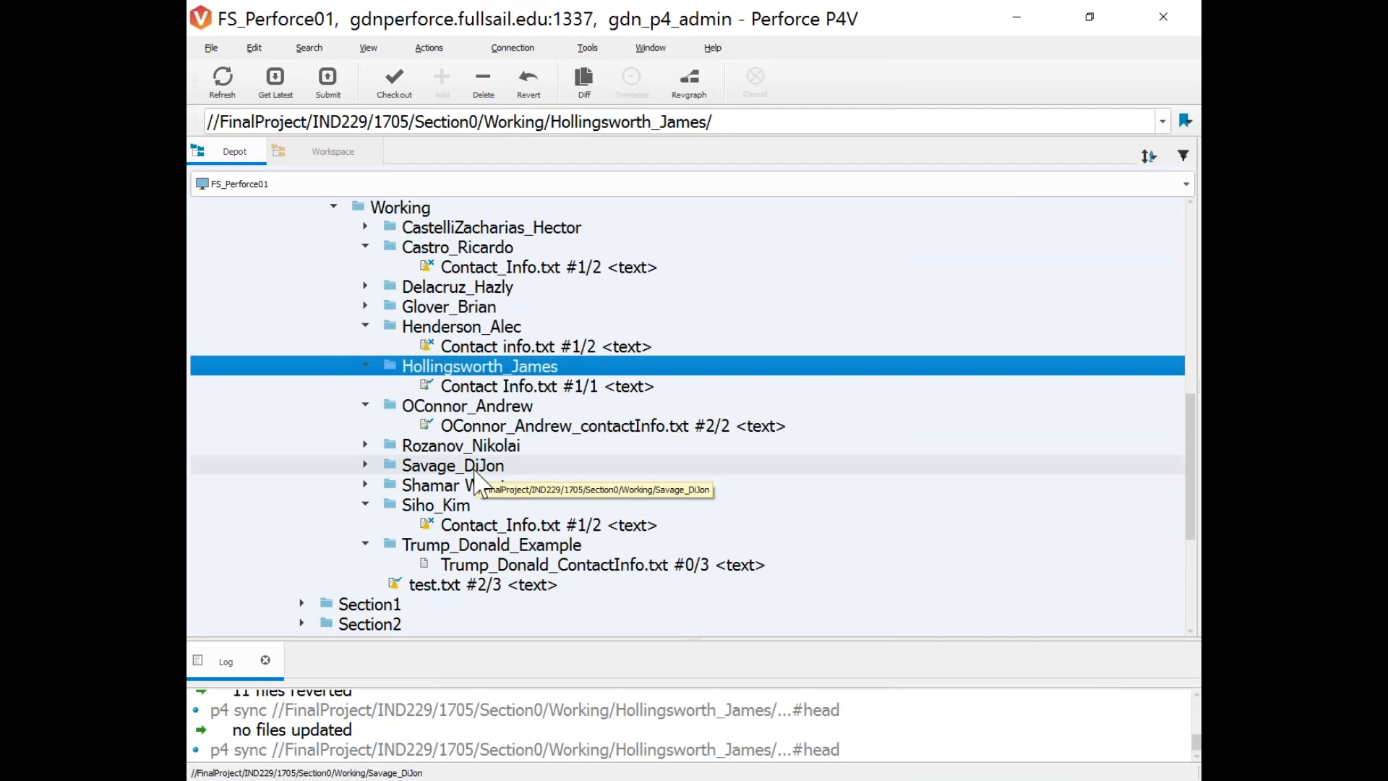
pyautogui.rightClick(448, 371)
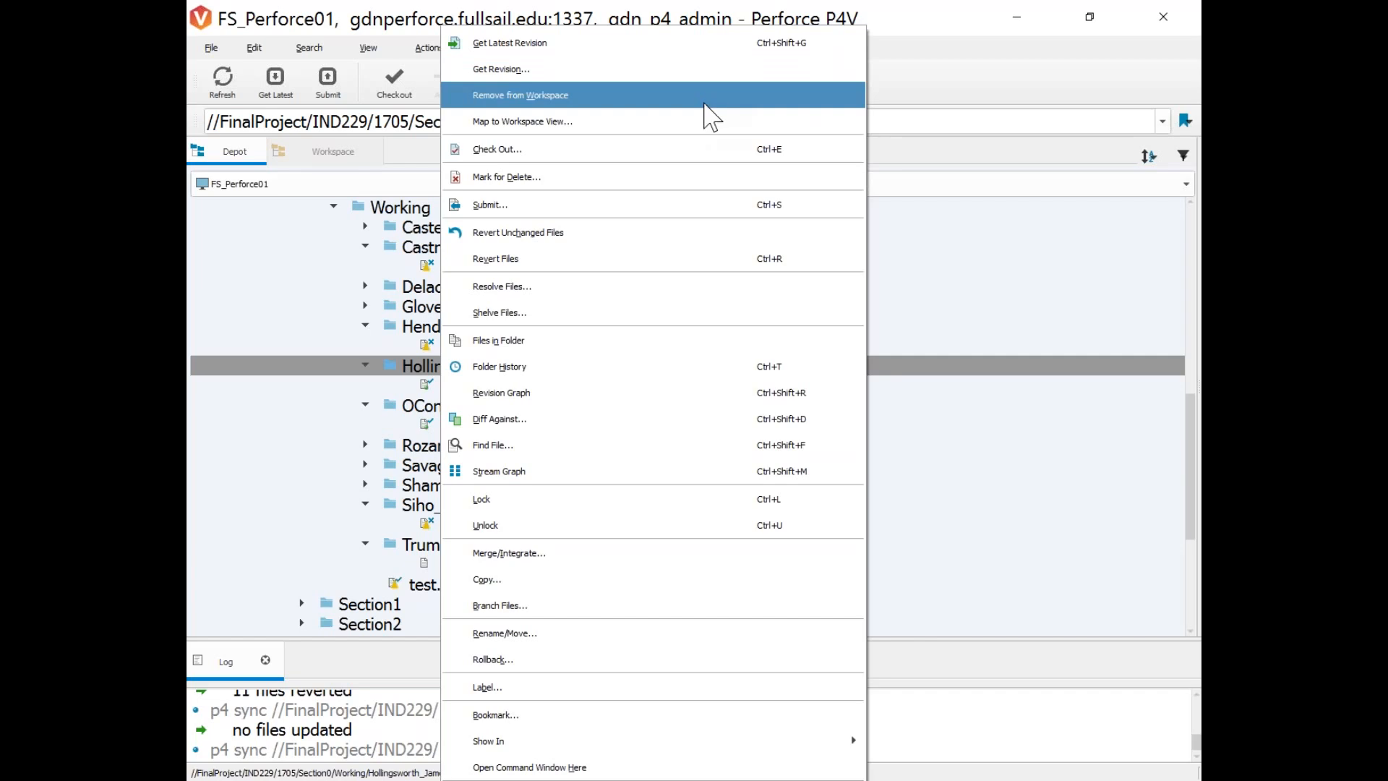
# Get the student folder's latest revision with Force Operation ticked, updating 1 file.
pyautogui.click(522, 72)
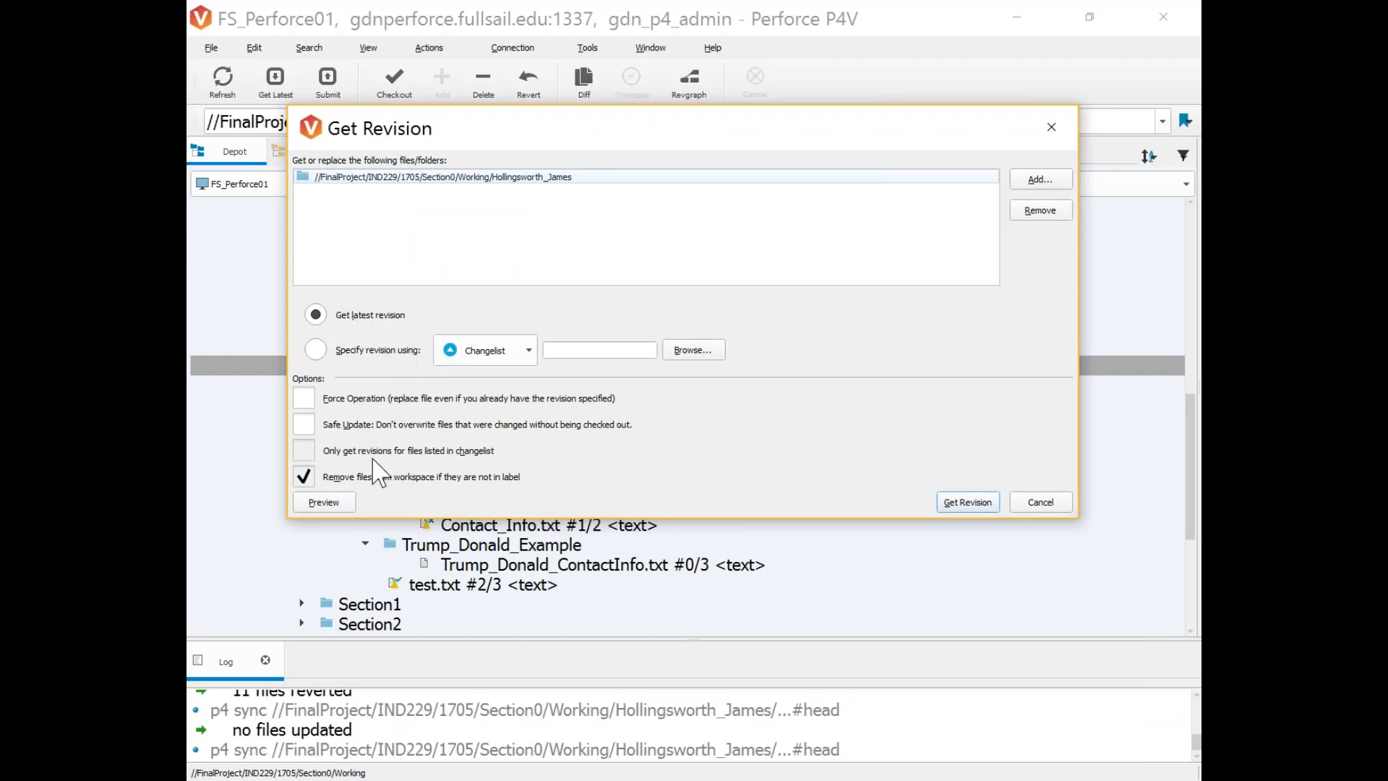
pyautogui.click(381, 353)
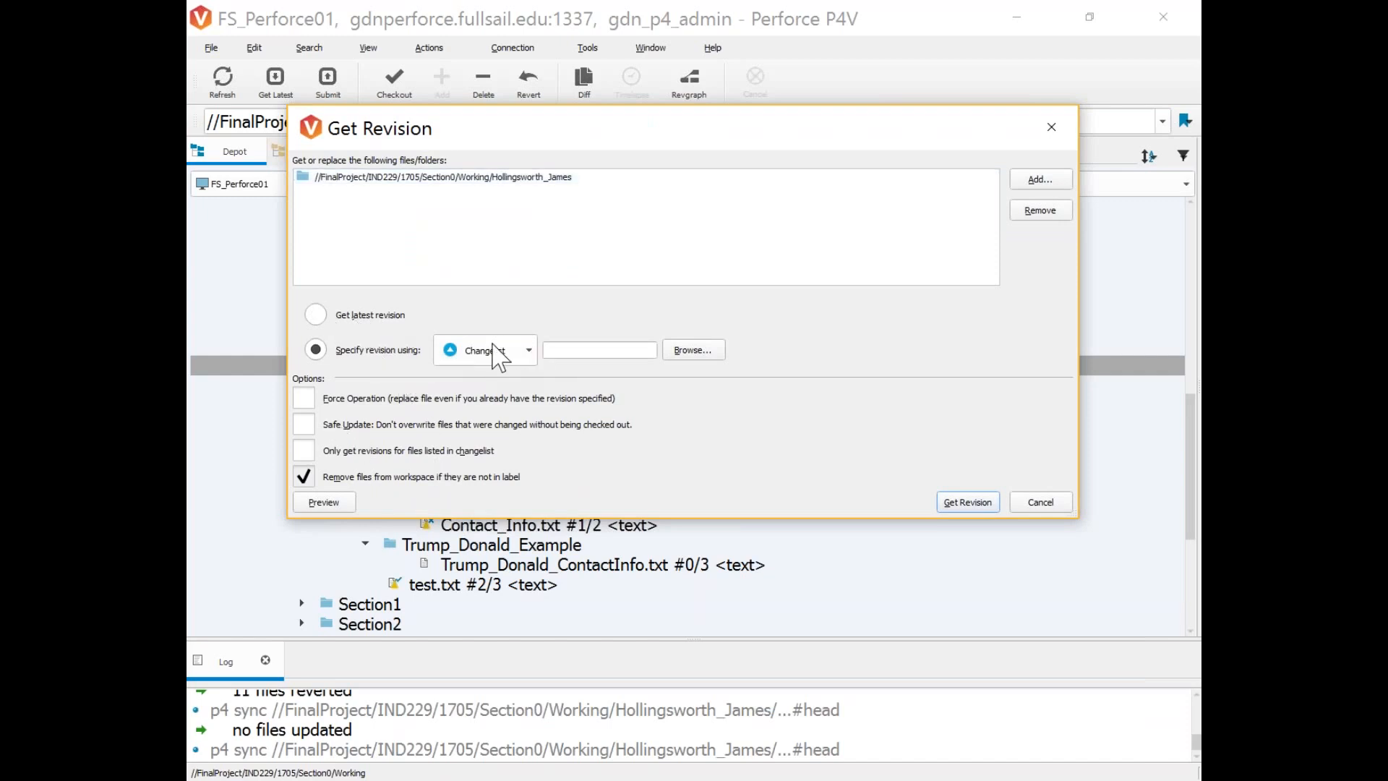
pyautogui.click(529, 351)
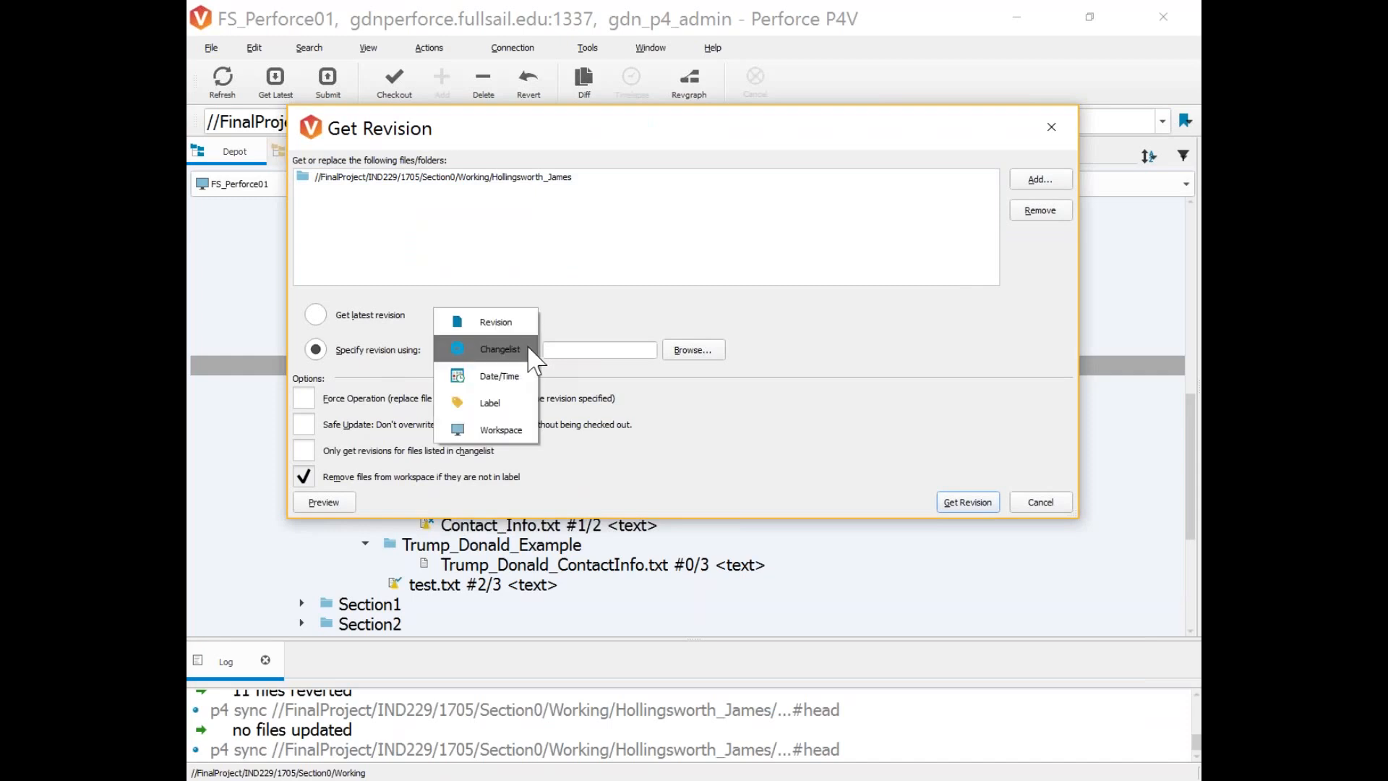
pyautogui.click(497, 379)
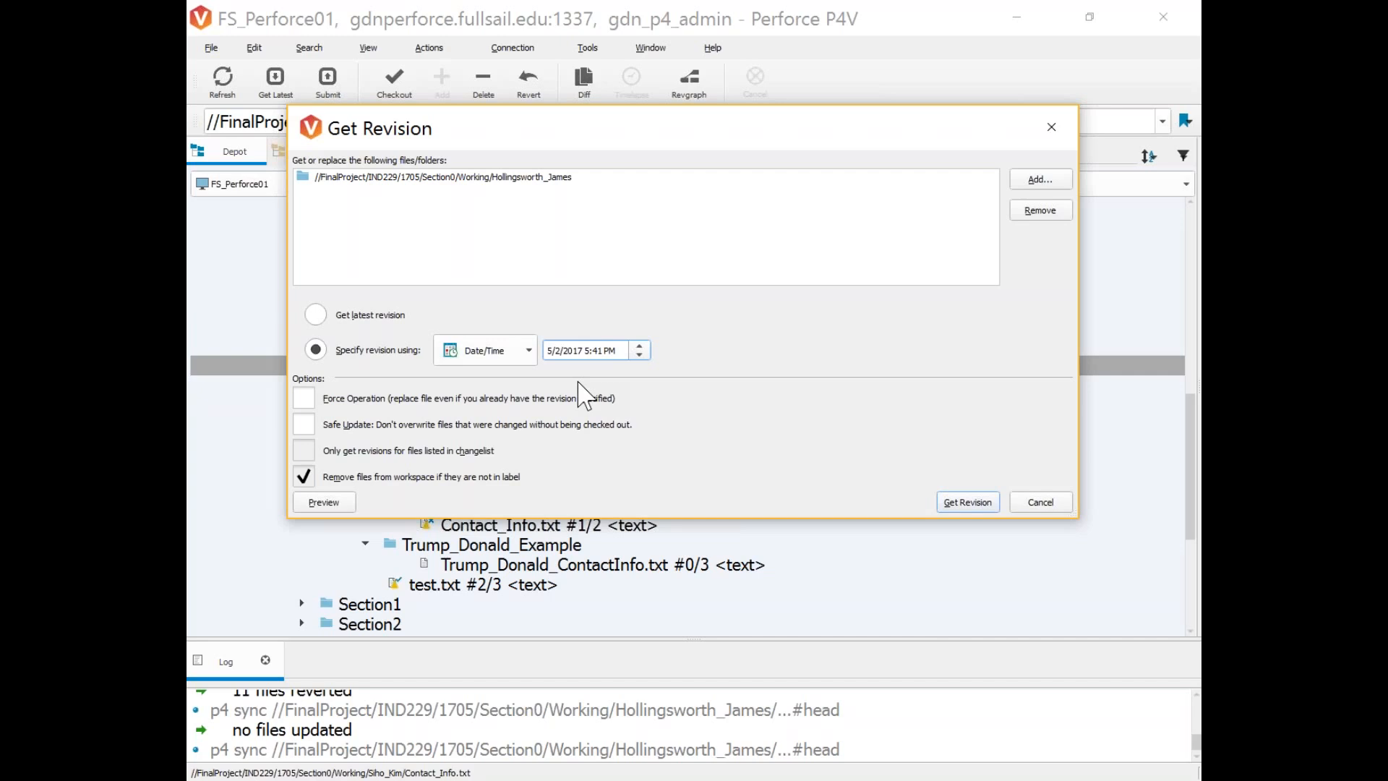
pyautogui.click(507, 351)
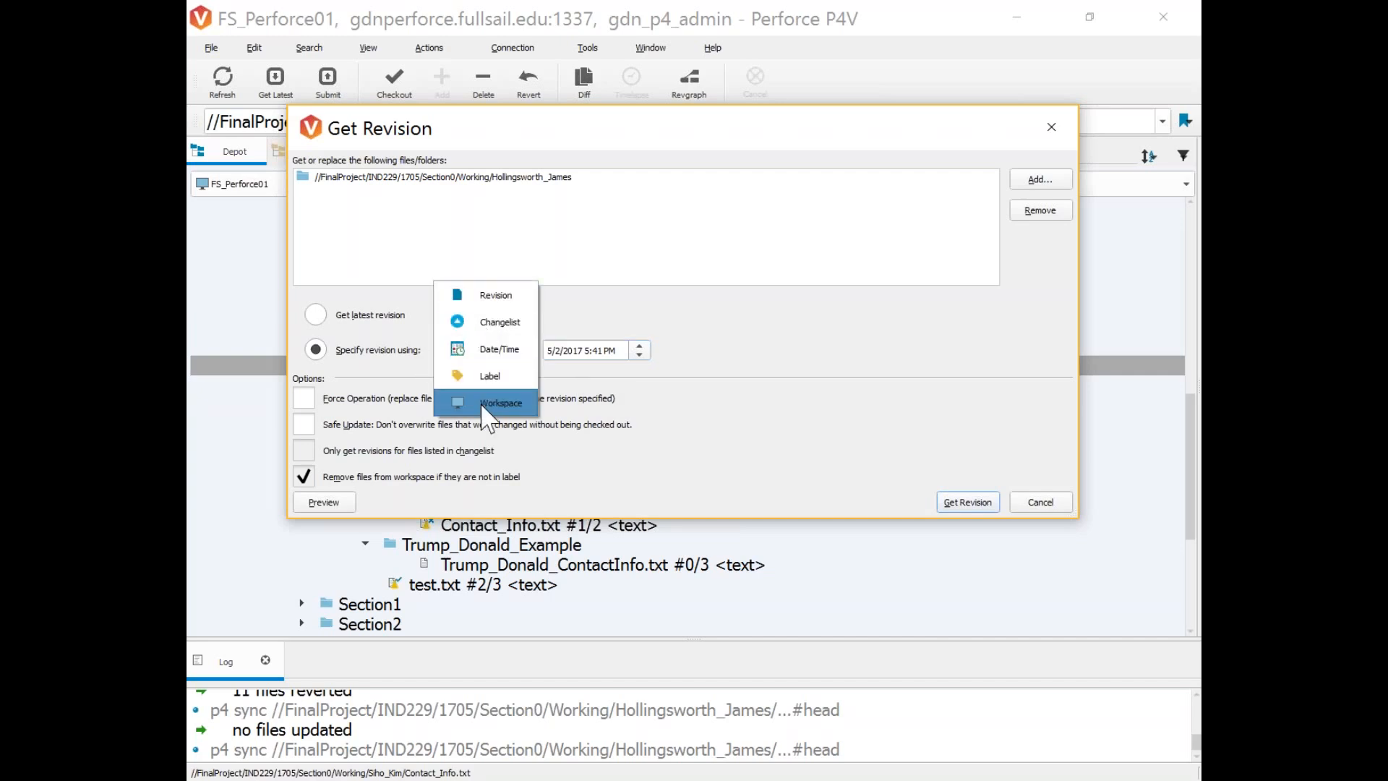
pyautogui.click(496, 294)
pyautogui.moveTo(700, 139); pyautogui.dragTo(762, 344)
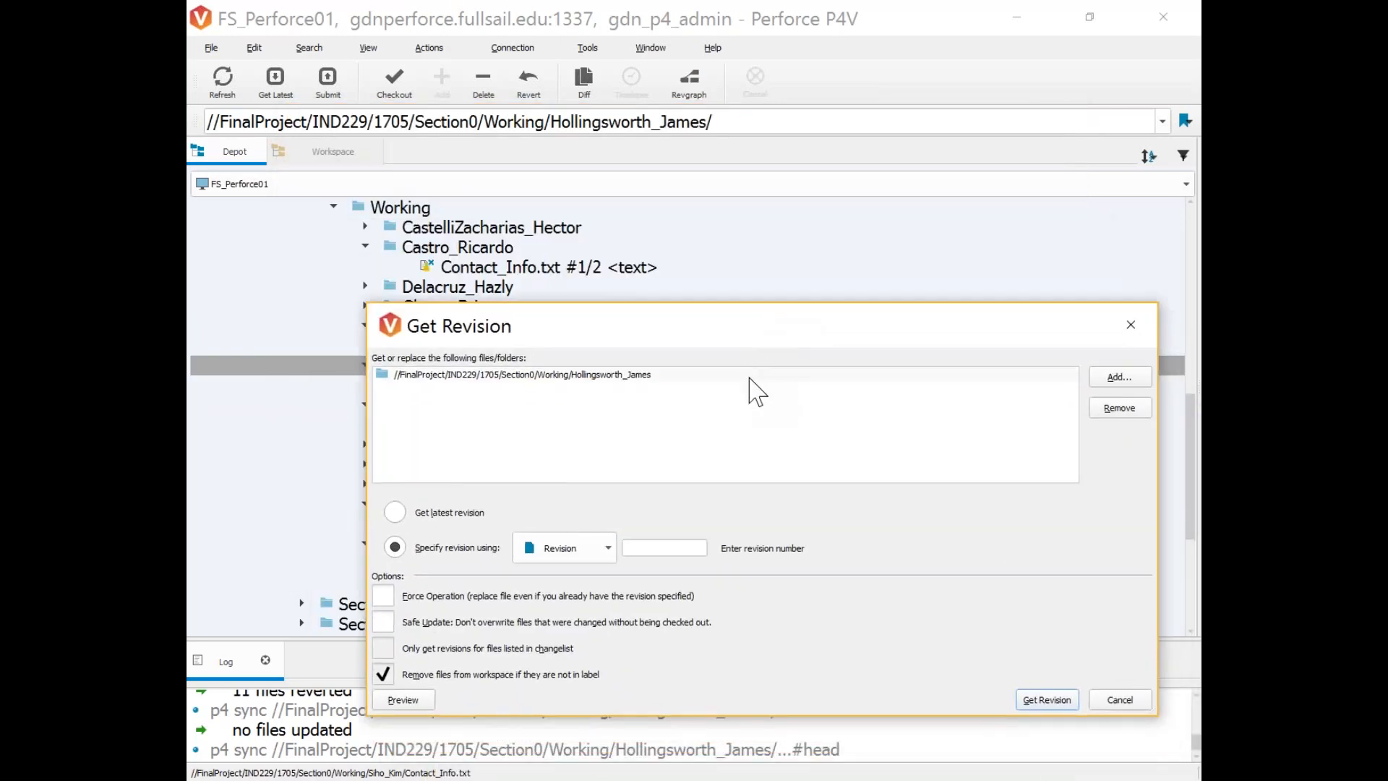
pyautogui.moveTo(629, 341); pyautogui.dragTo(605, 156)
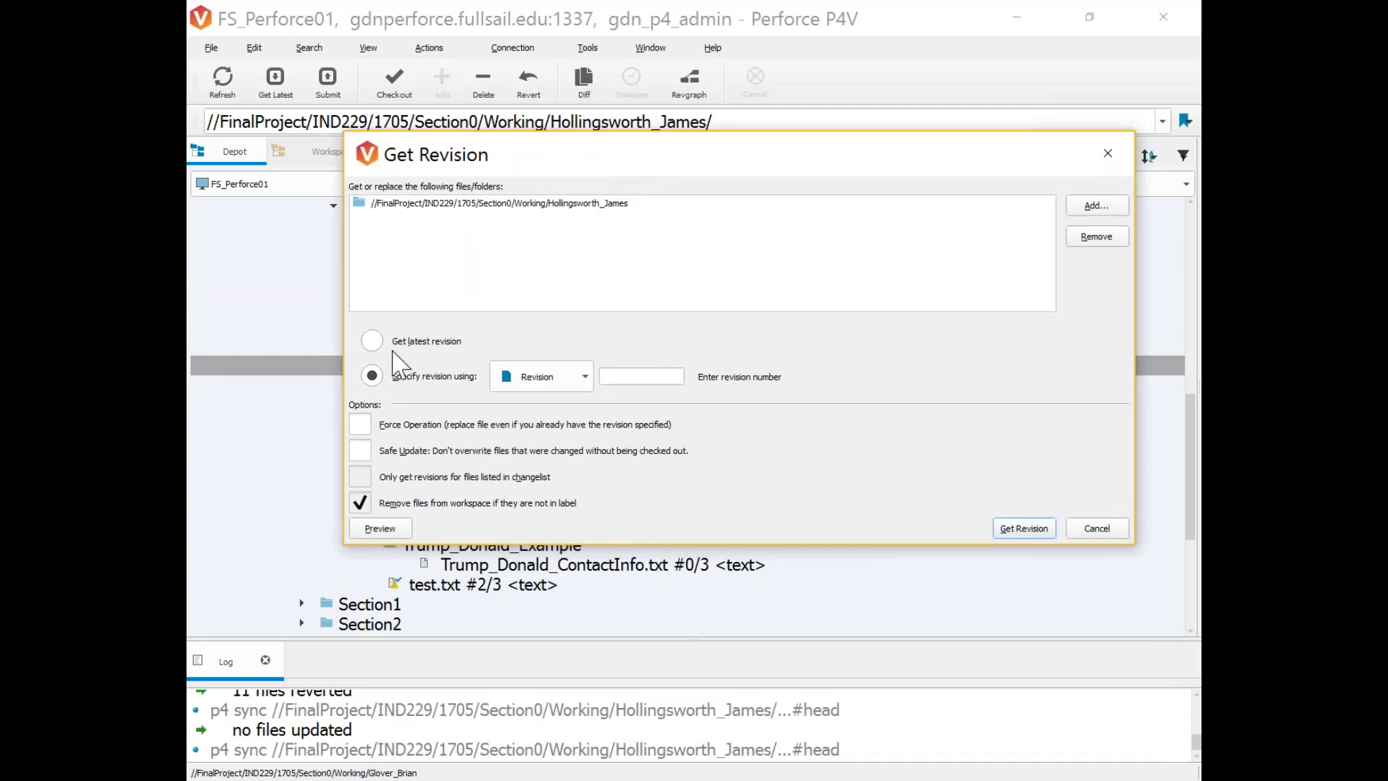
pyautogui.click(372, 342)
pyautogui.click(361, 425)
pyautogui.click(1023, 528)
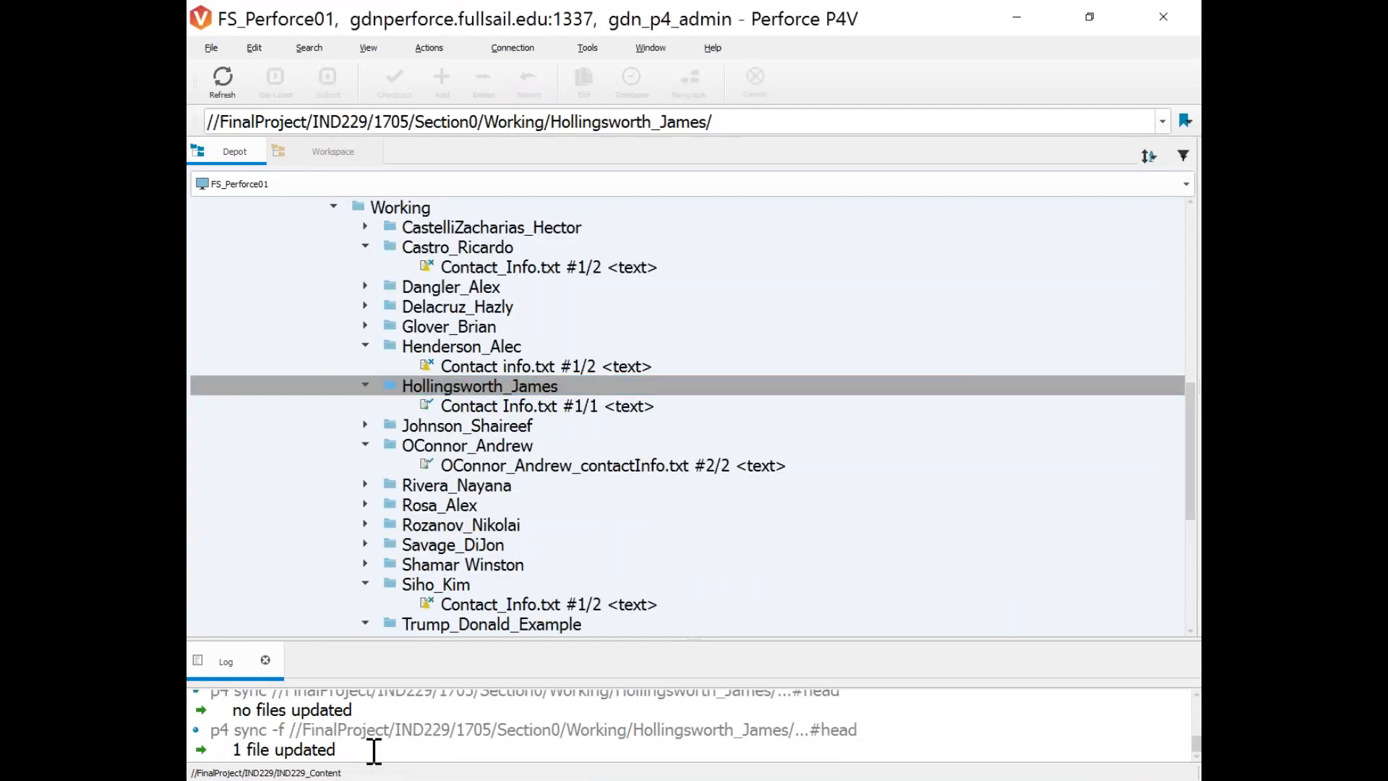
# Check the synced student folder in the workspace tree, then select the depot's Working folder.
pyautogui.click(332, 151)
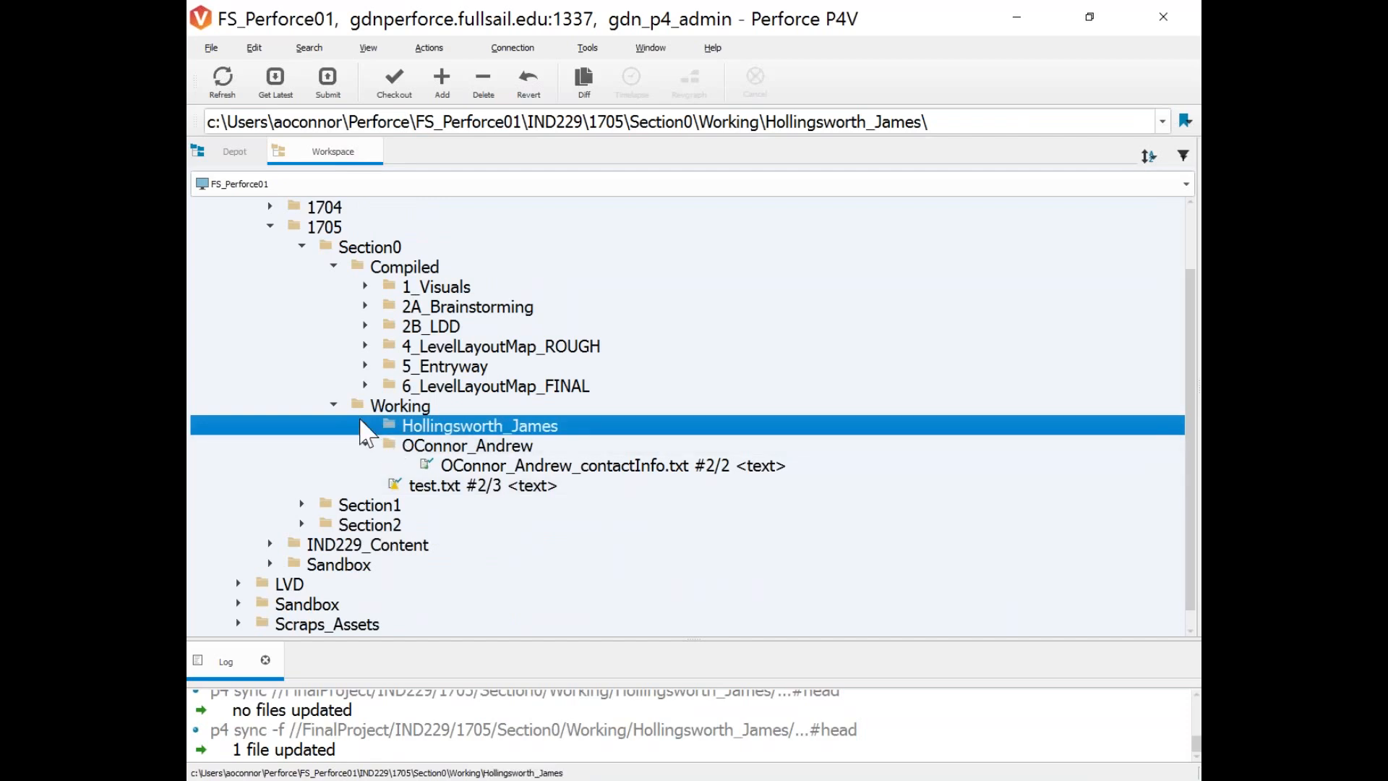
pyautogui.click(366, 426)
pyautogui.click(235, 151)
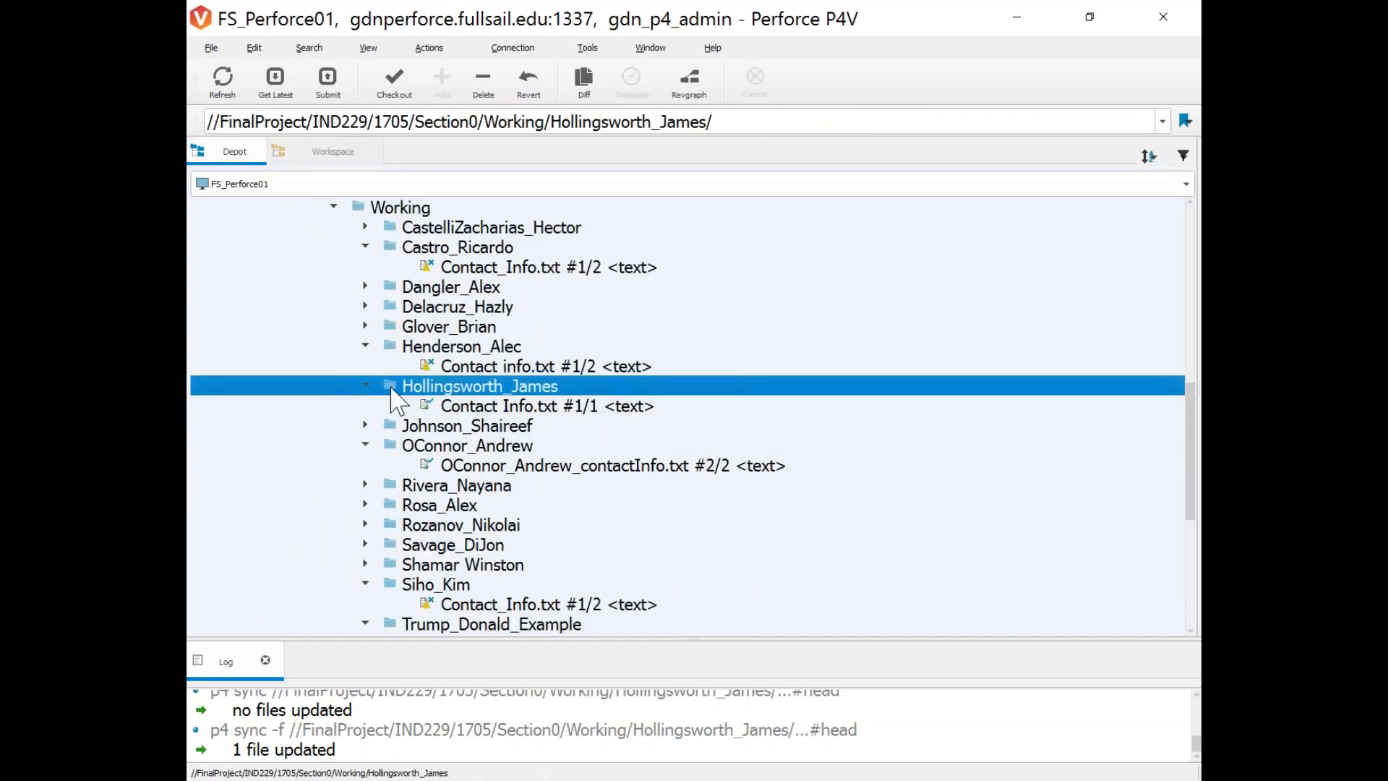
pyautogui.rightClick(408, 394)
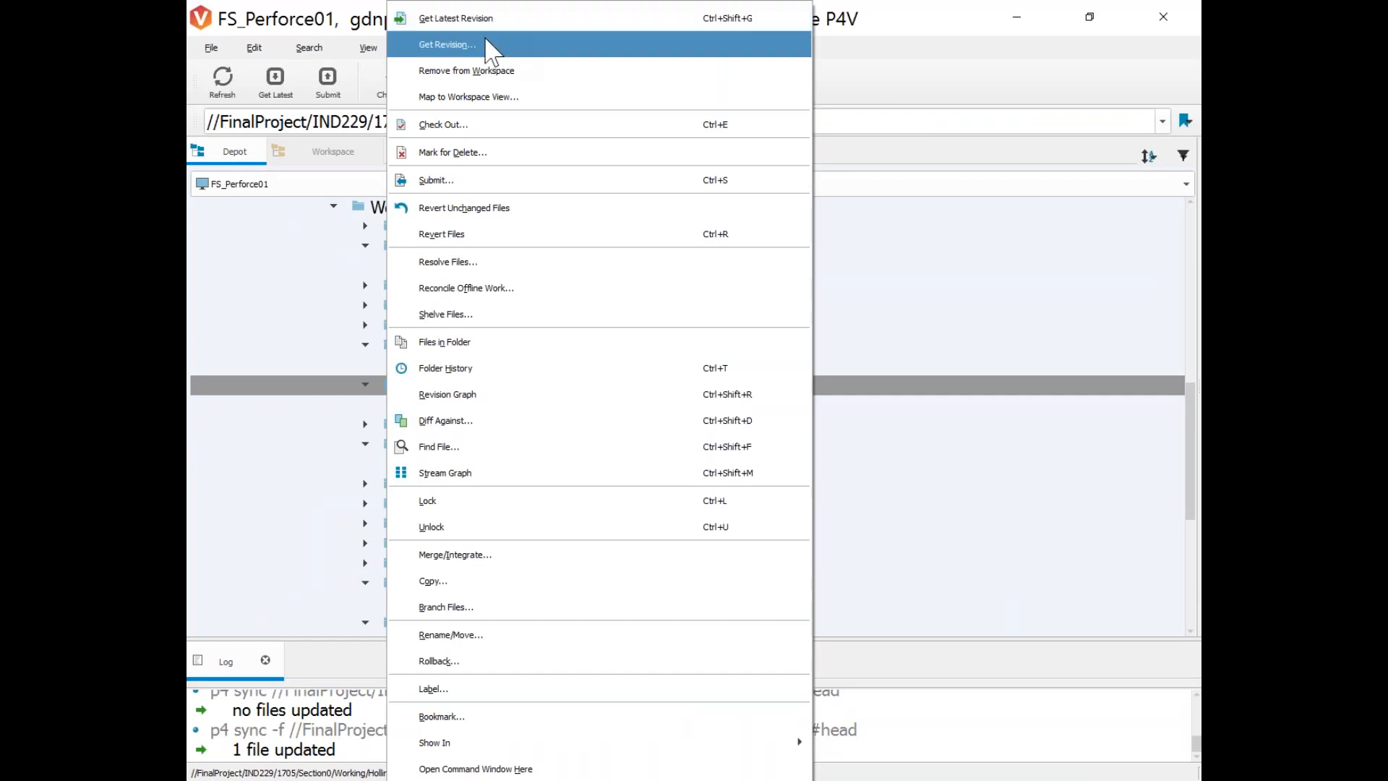
pyautogui.press('Escape')
pyautogui.scroll(3, 396, 400)
pyautogui.click(396, 387)
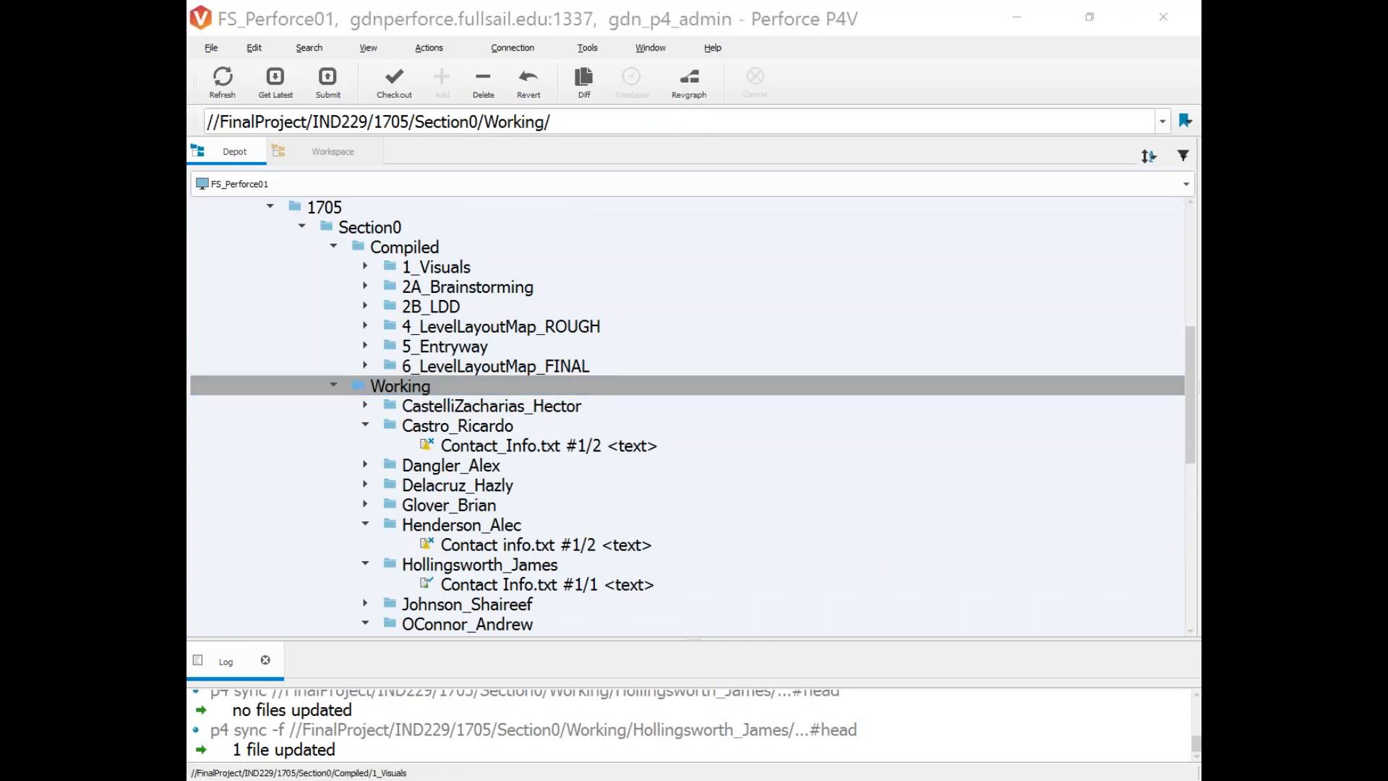
pyautogui.hotkey('alt', 'Tab')
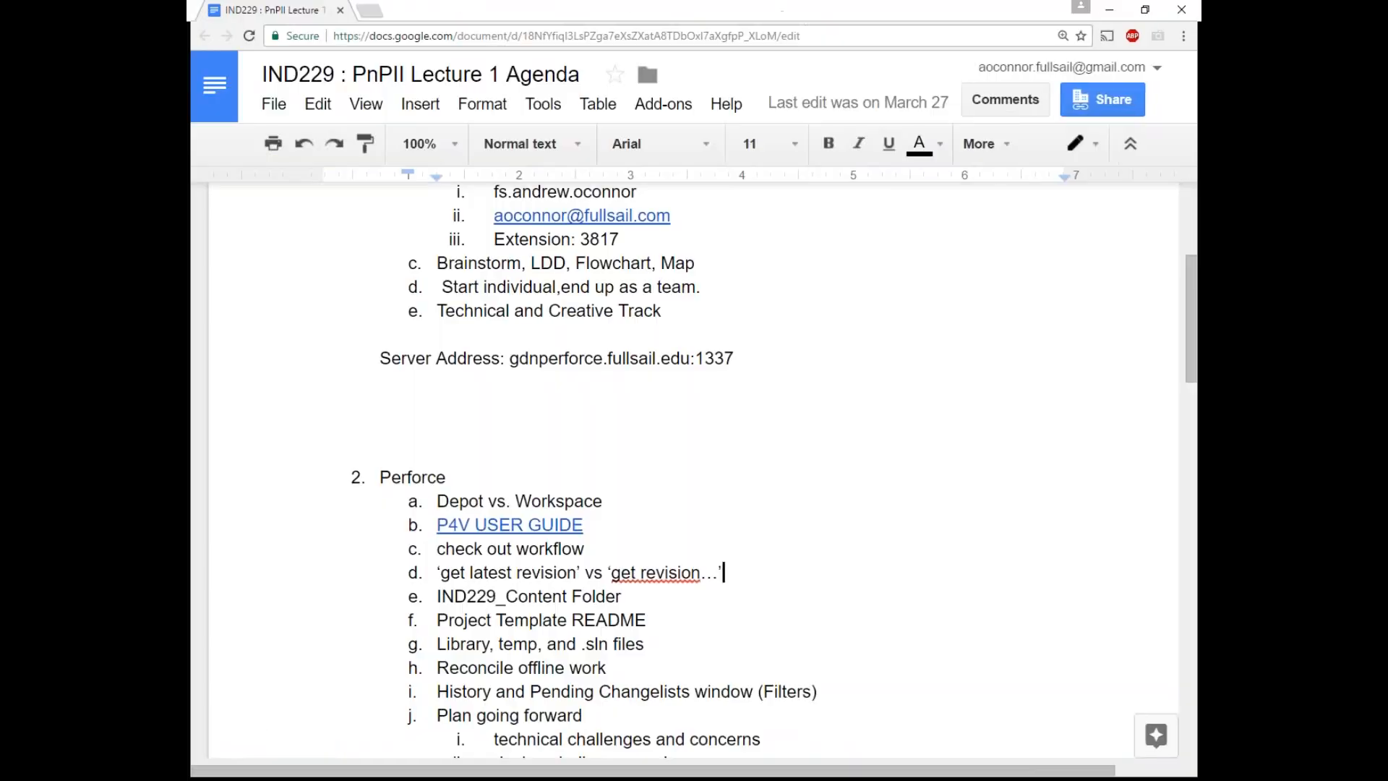
pyautogui.moveTo(560, 6); pyautogui.dragTo(188, 376)
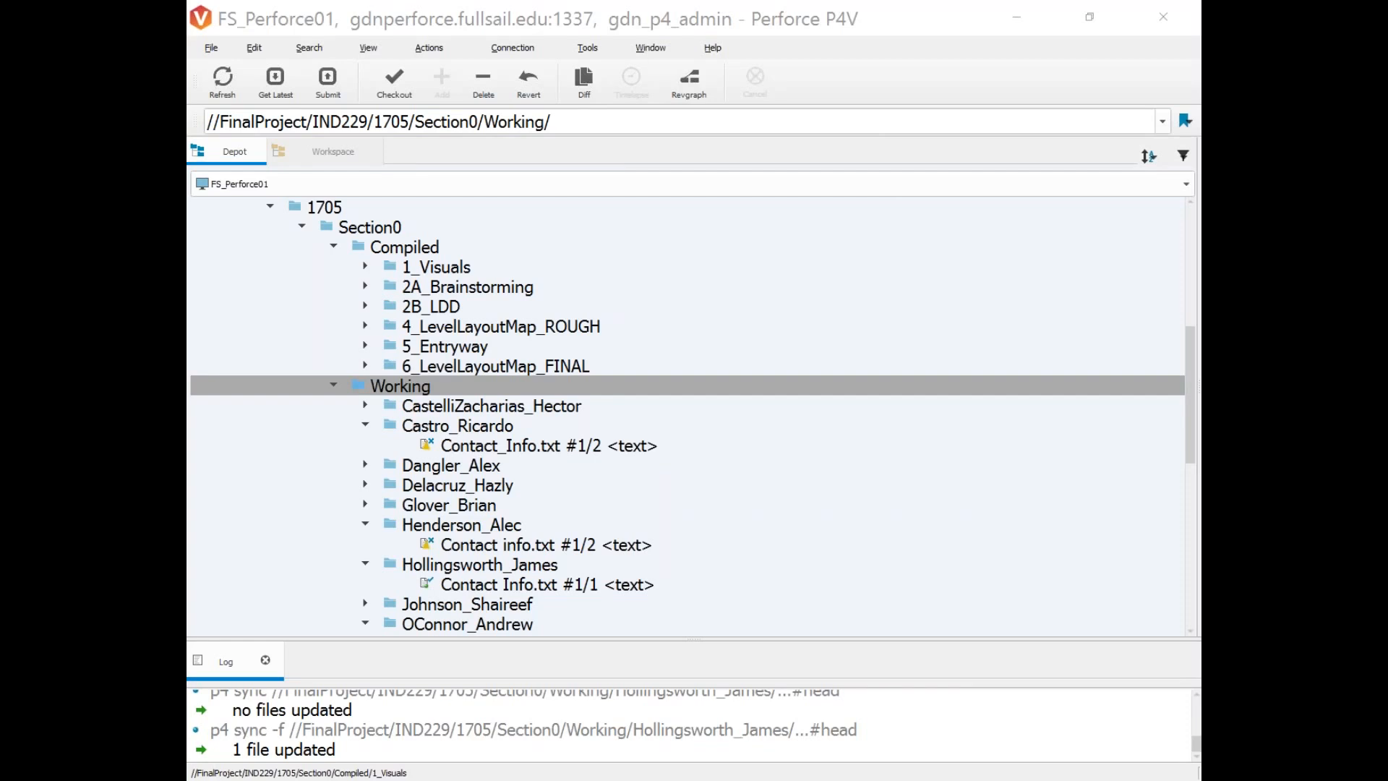
# Show the pending changelists and scroll the Depot tree to a student's contact info file.
pyautogui.click(1128, 386)
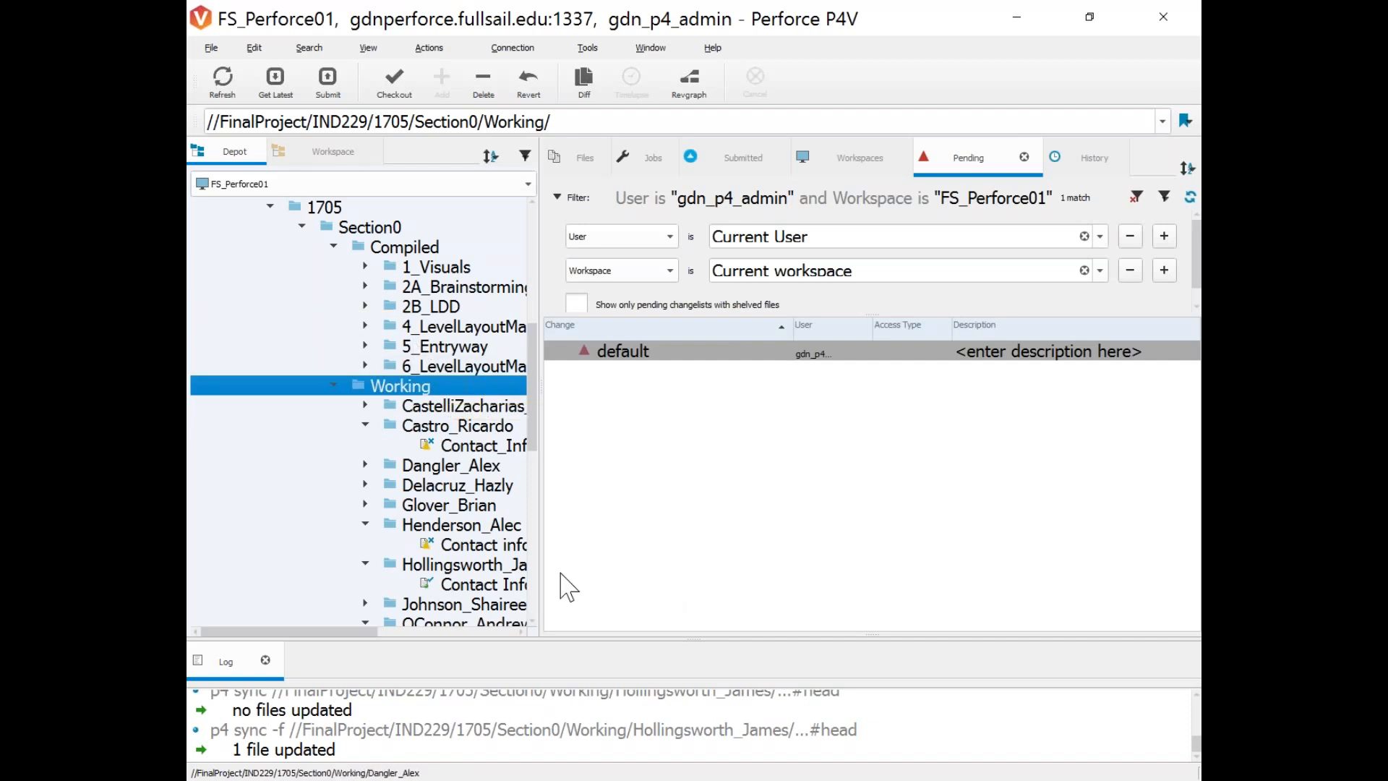
pyautogui.scroll(-3, 441, 532)
pyautogui.moveTo(366, 632)
pyautogui.mouseDown()
pyautogui.moveTo(394, 631)
pyautogui.moveTo(368, 623)
pyautogui.mouseUp()
pyautogui.scroll(-2, 422, 590)
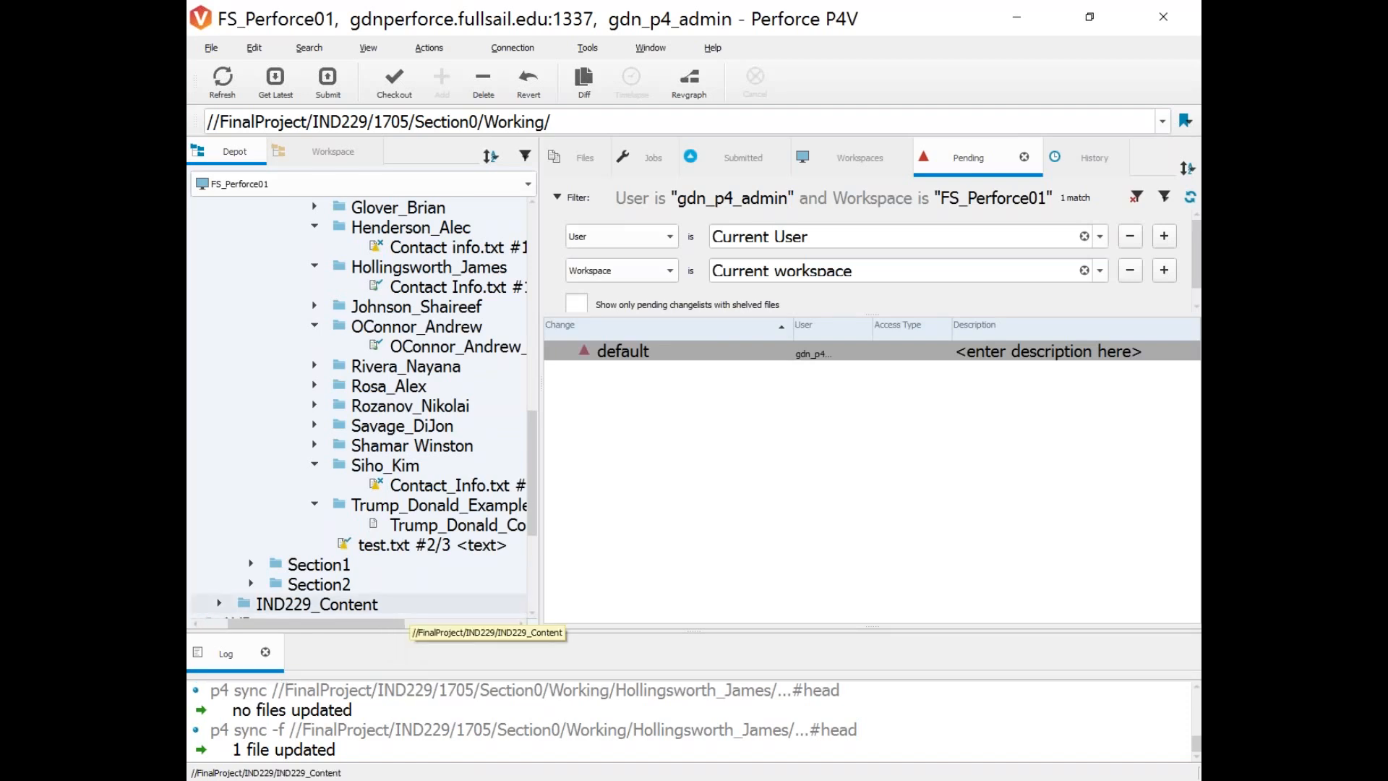
pyautogui.hscroll(1, 361, 623)
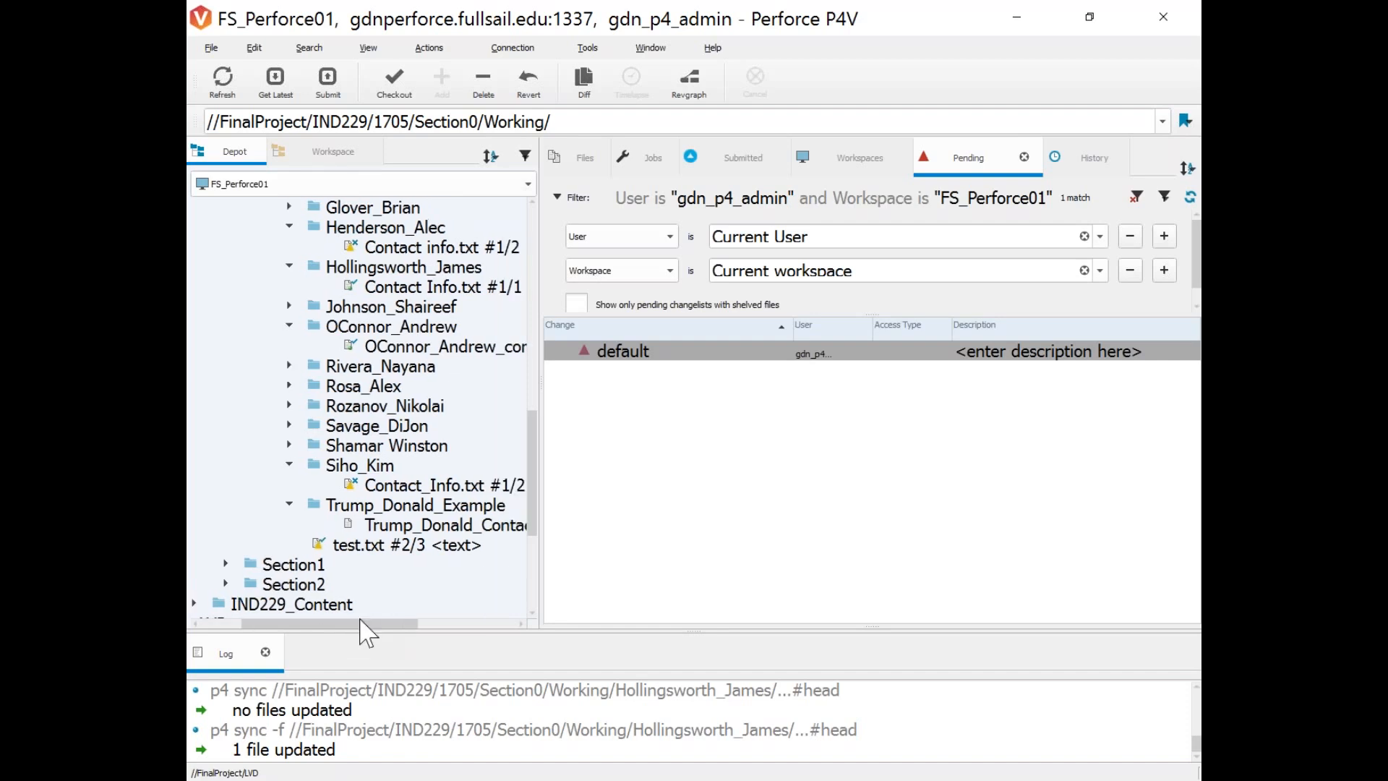
pyautogui.hscroll(2, 360, 618)
# Reveal a student's contact info file in Explorer and confirm its Properties show 60 bytes, Read-only.
pyautogui.click(365, 348)
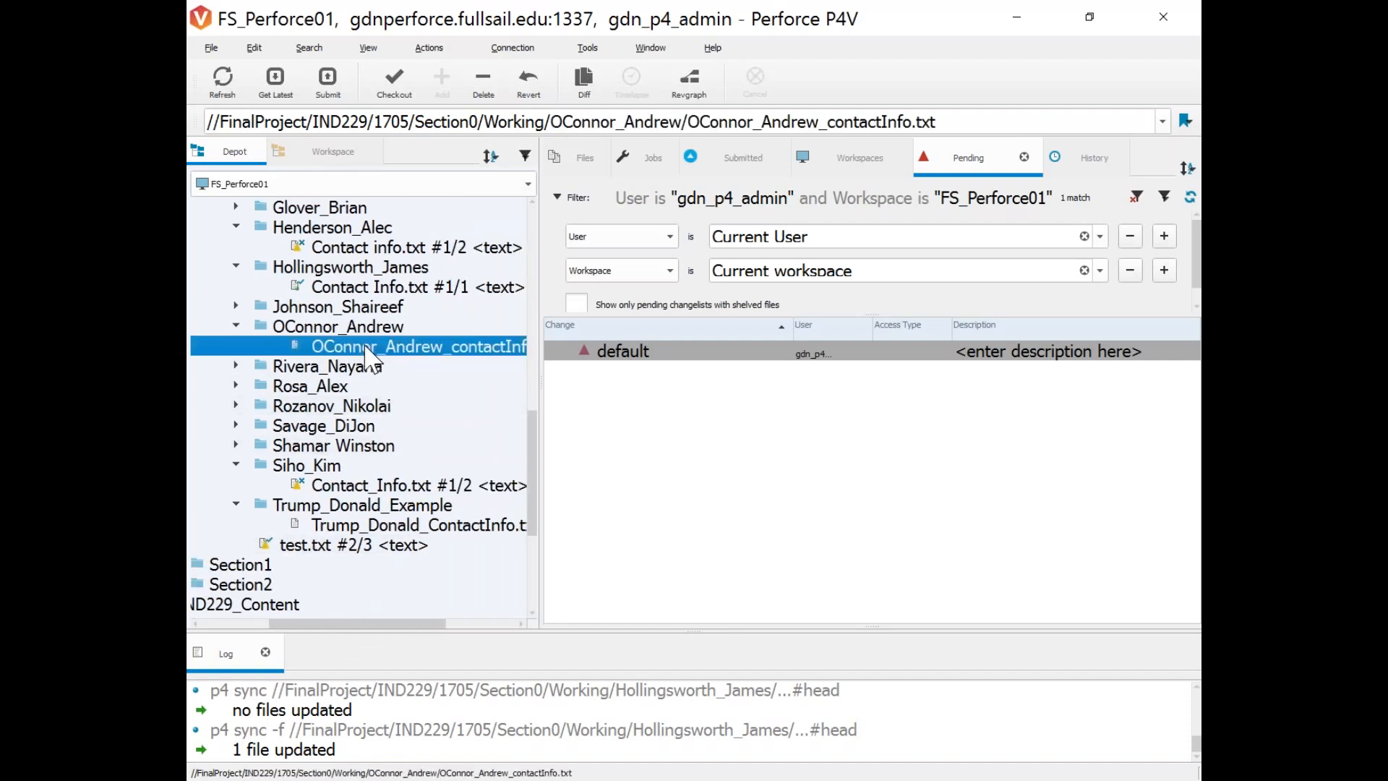
pyautogui.rightClick(461, 348)
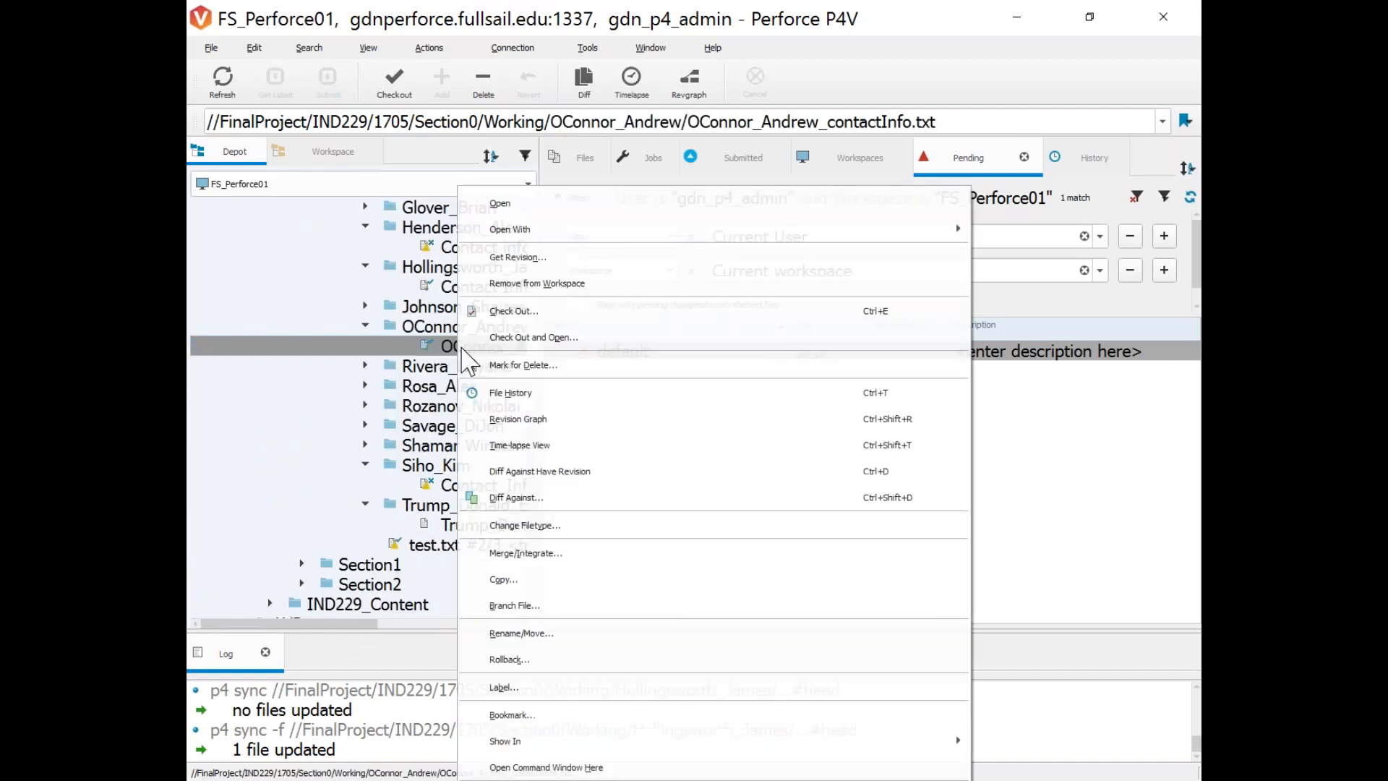
pyautogui.click(997, 745)
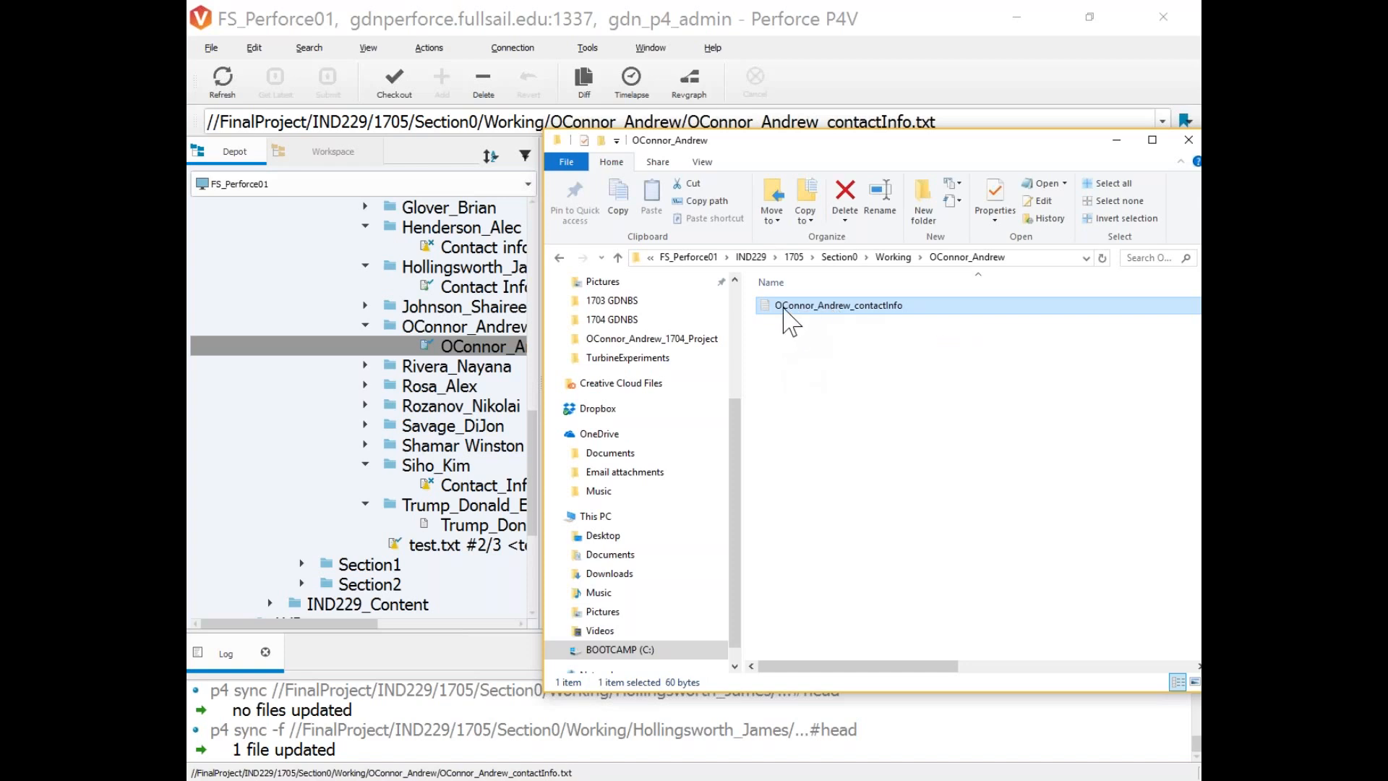
pyautogui.rightClick(788, 318)
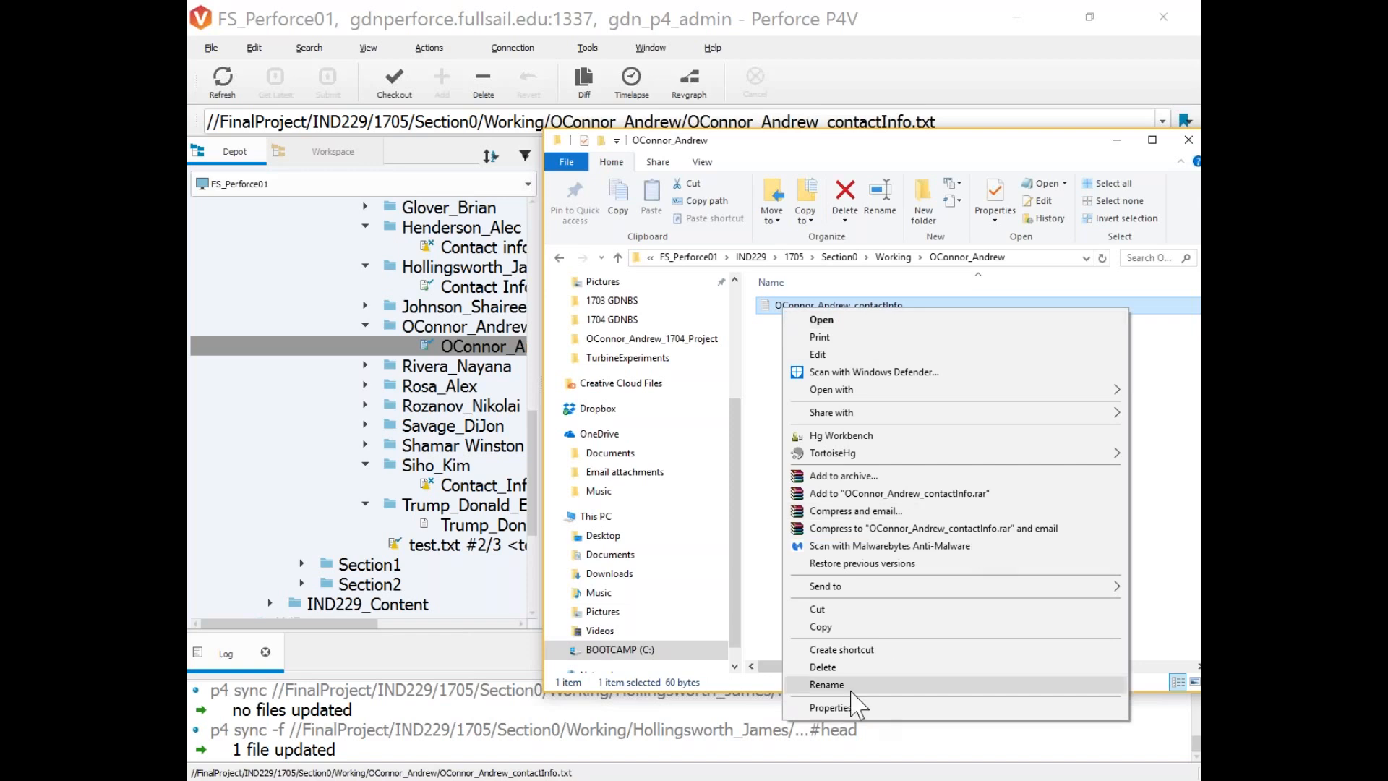
pyautogui.click(857, 706)
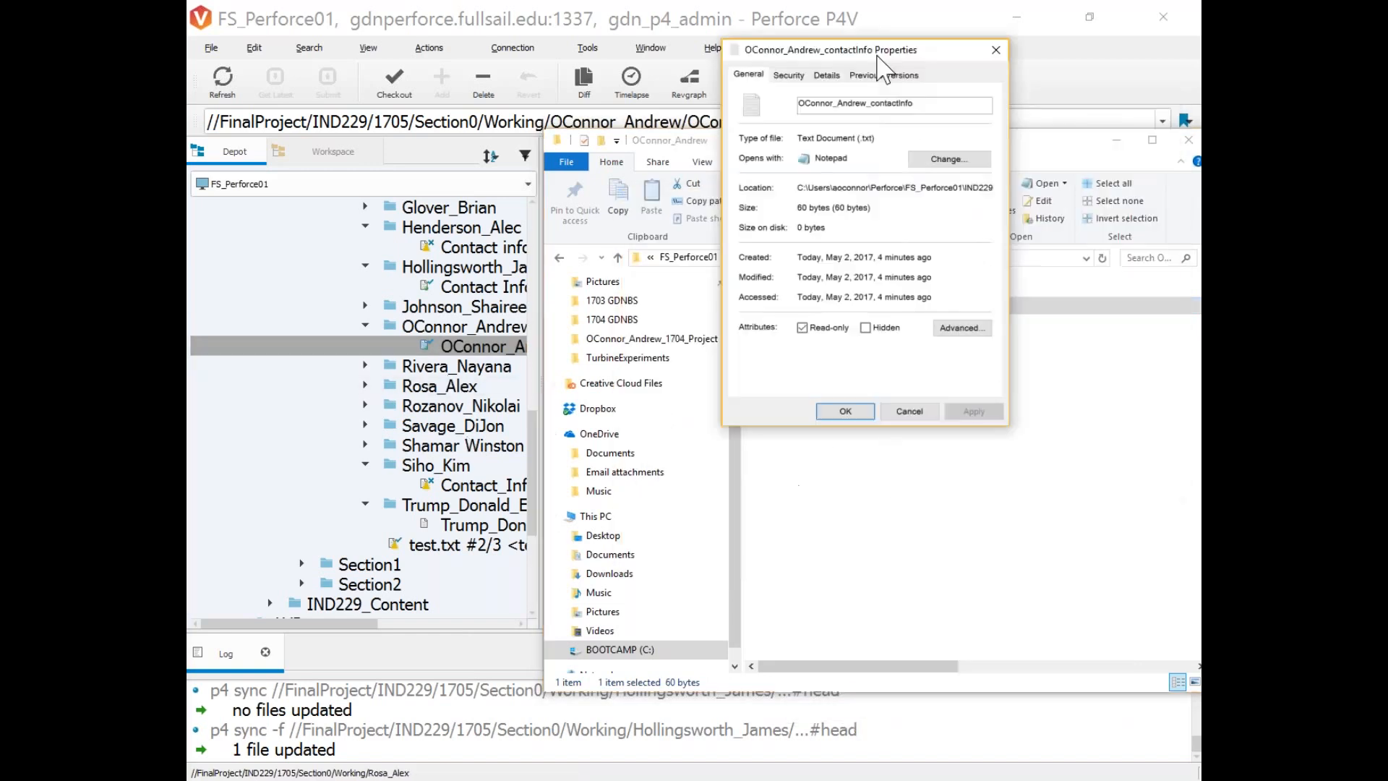
pyautogui.moveTo(877, 58); pyautogui.dragTo(828, 96)
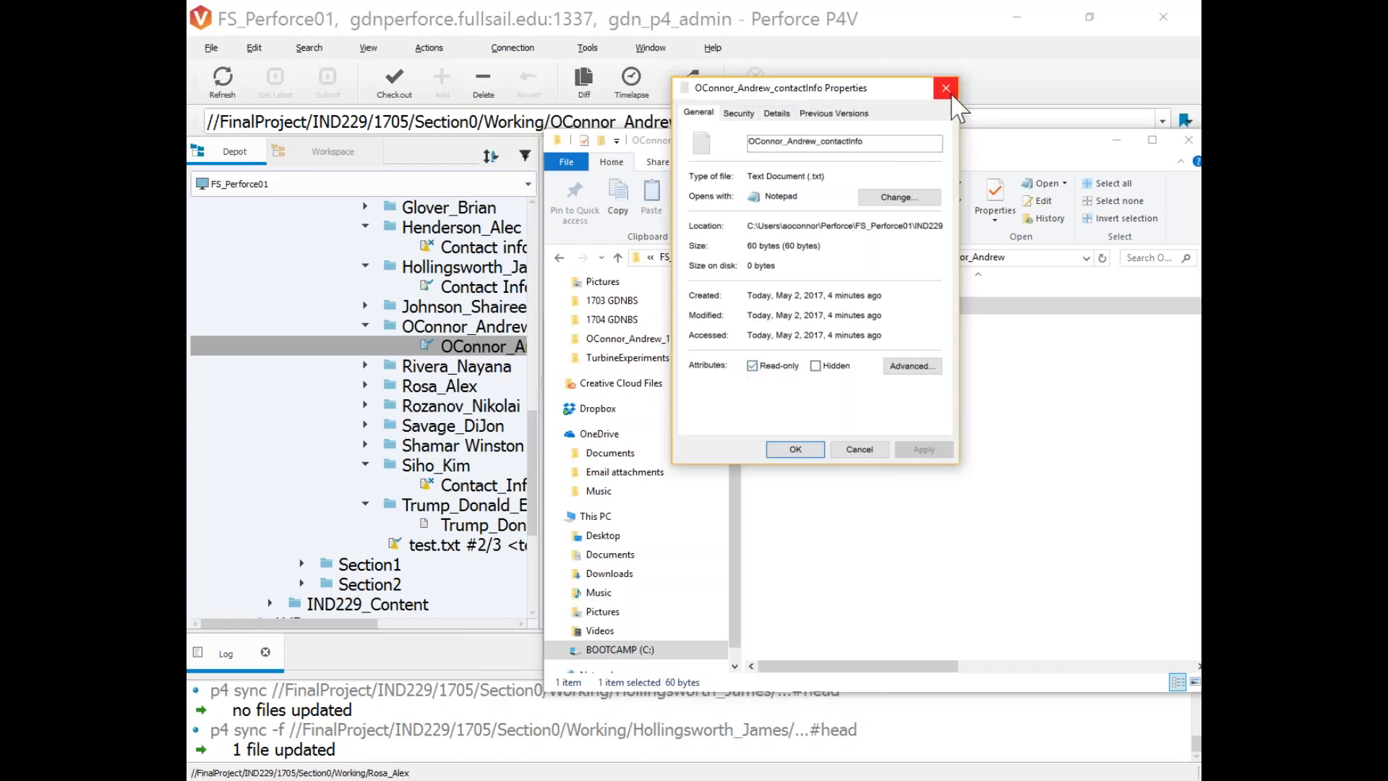
pyautogui.click(945, 87)
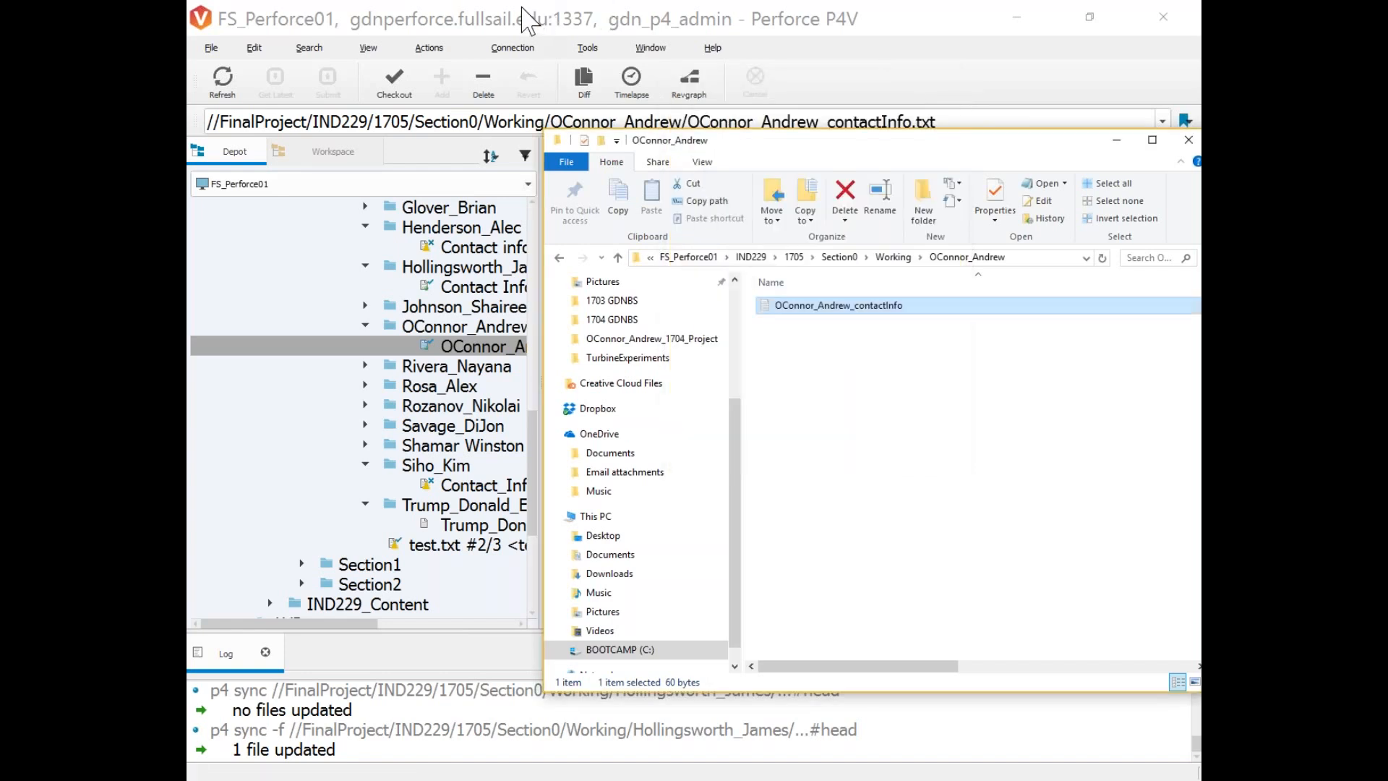
# Check out the contact info file into the default pending changelist.
pyautogui.click(518, 19)
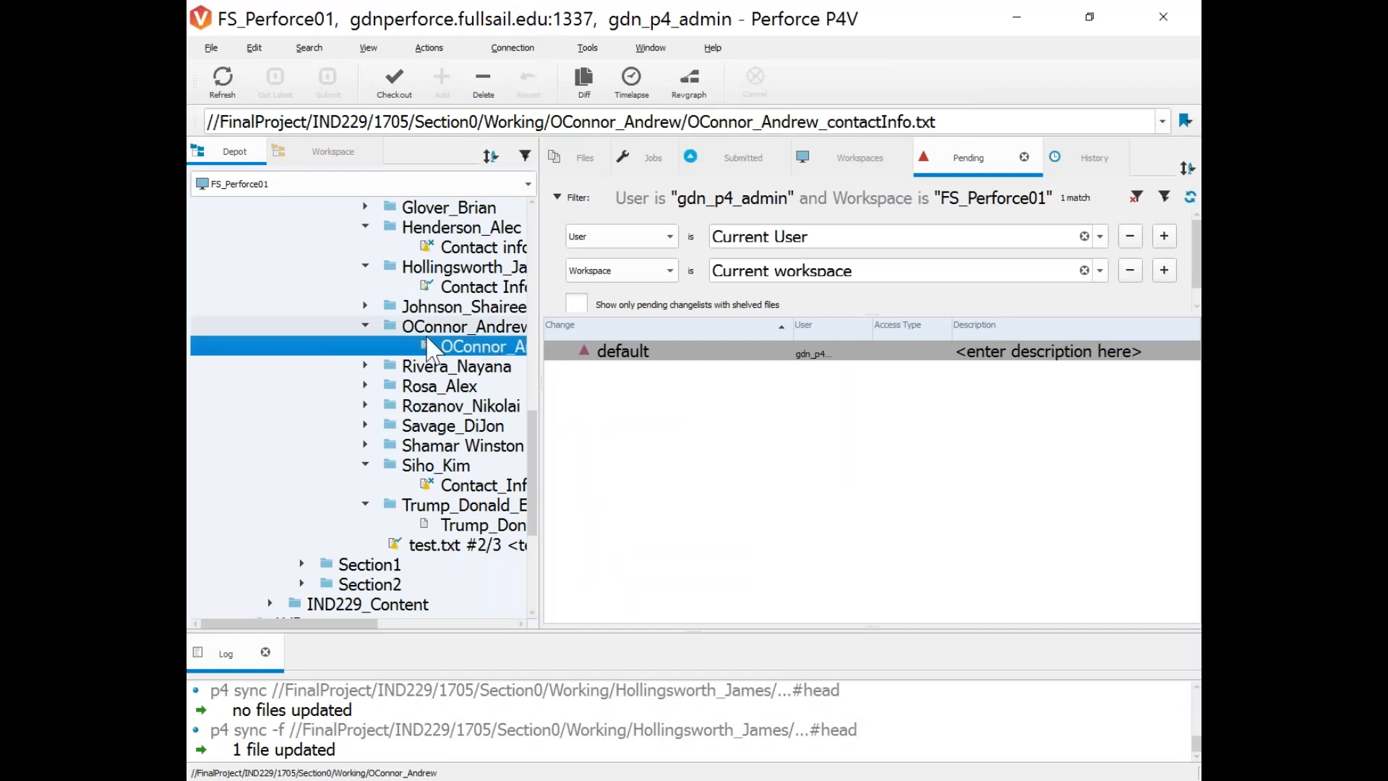
pyautogui.rightClick(427, 358)
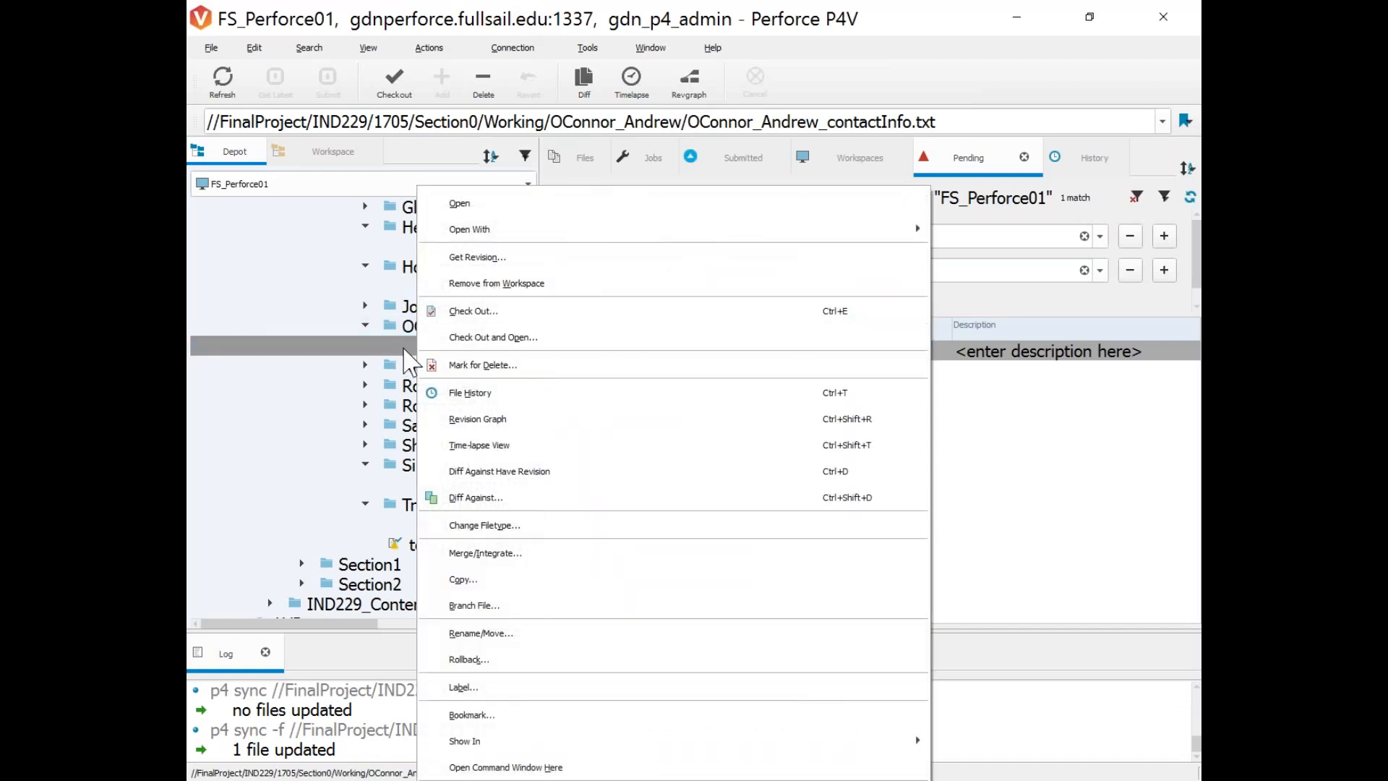
pyautogui.click(510, 328)
pyautogui.click(757, 463)
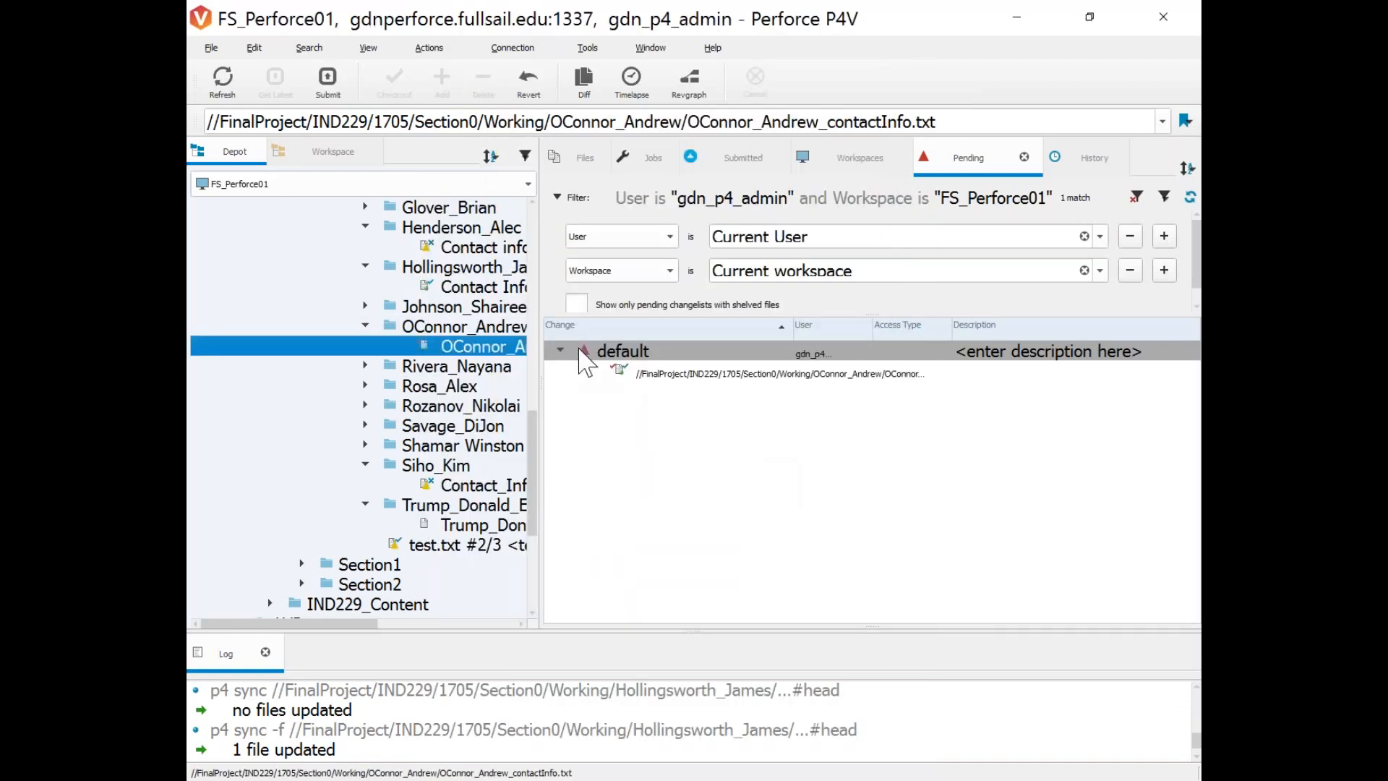
# Confirm in the file's Properties it is no longer read-only, then close the dialog and Explorer.
pyautogui.click(376, 780)
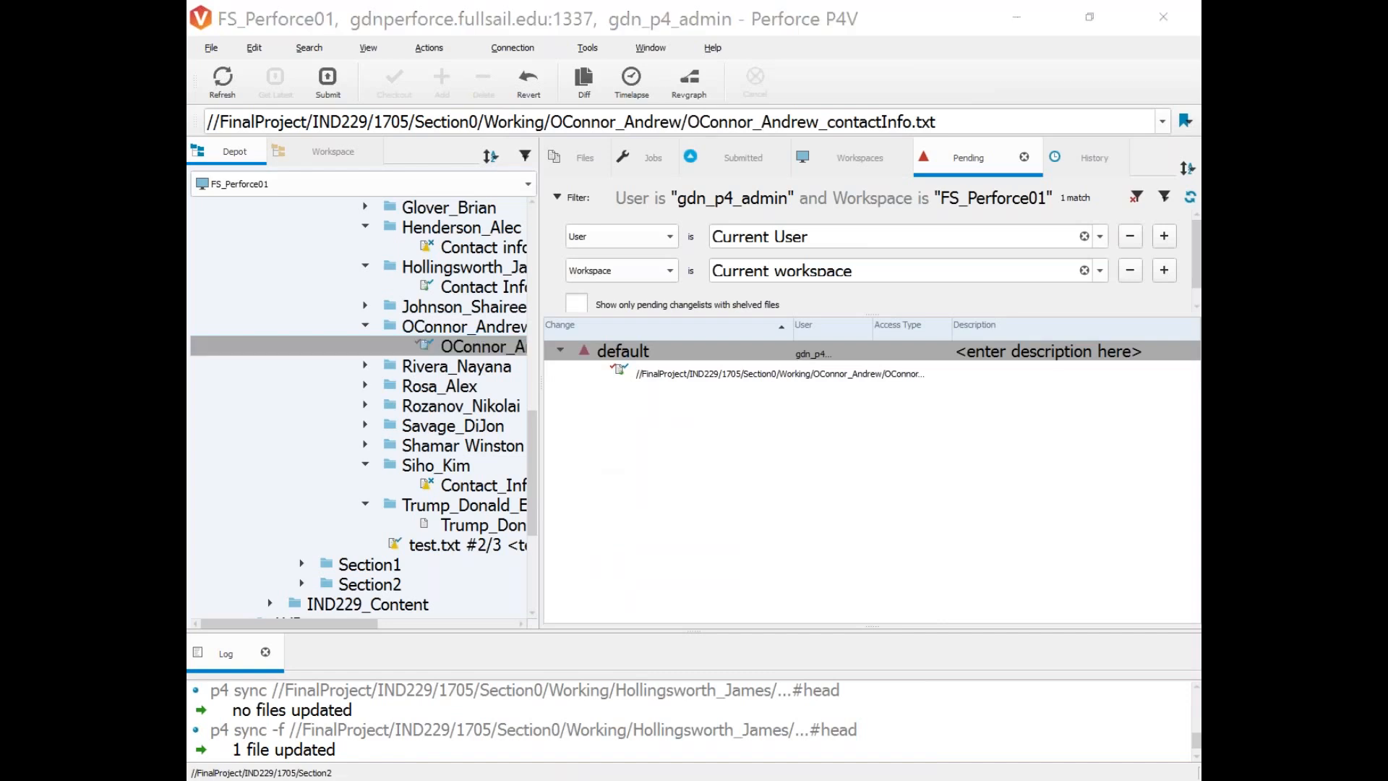
pyautogui.click(579, 716)
pyautogui.doubleClick(813, 357)
pyautogui.rightClick(810, 340)
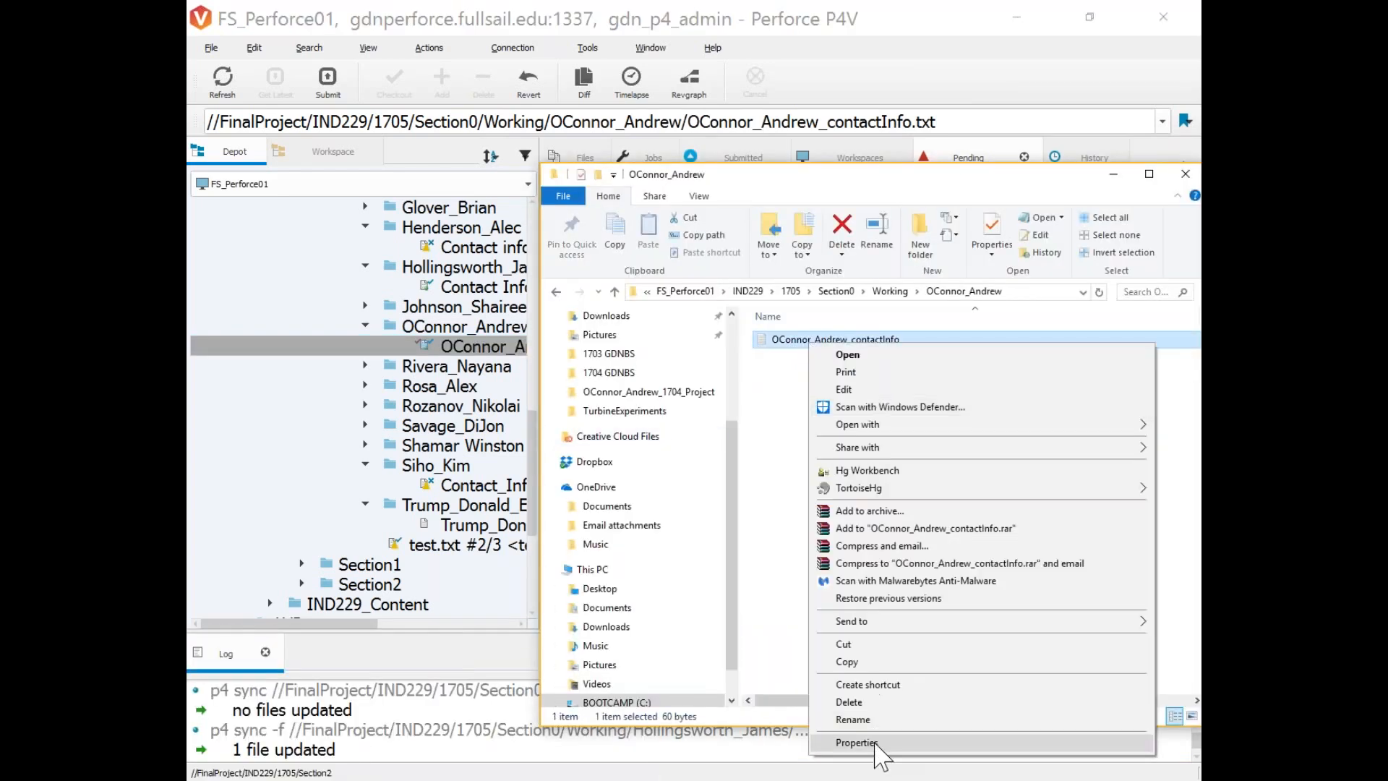
pyautogui.click(889, 741)
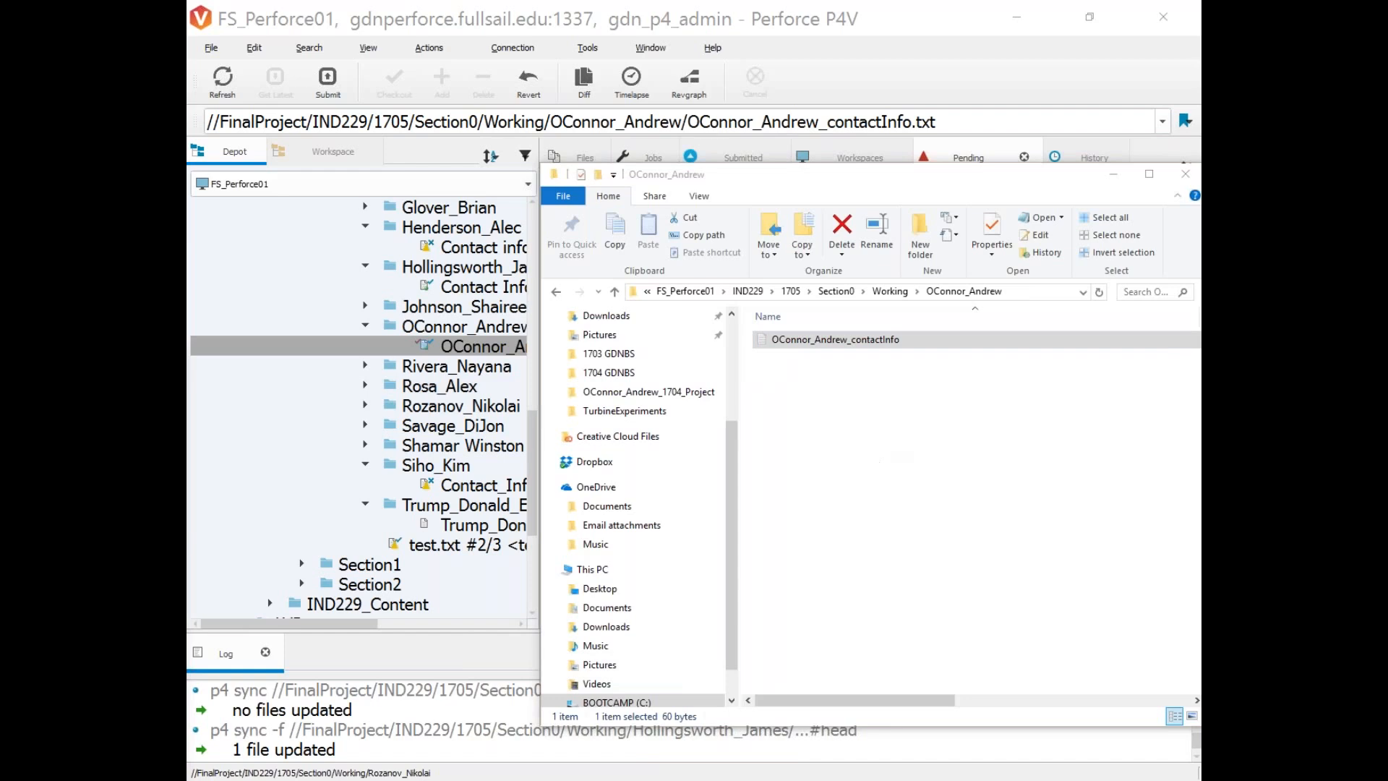
pyautogui.moveTo(456, 419); pyautogui.dragTo(1070, 238)
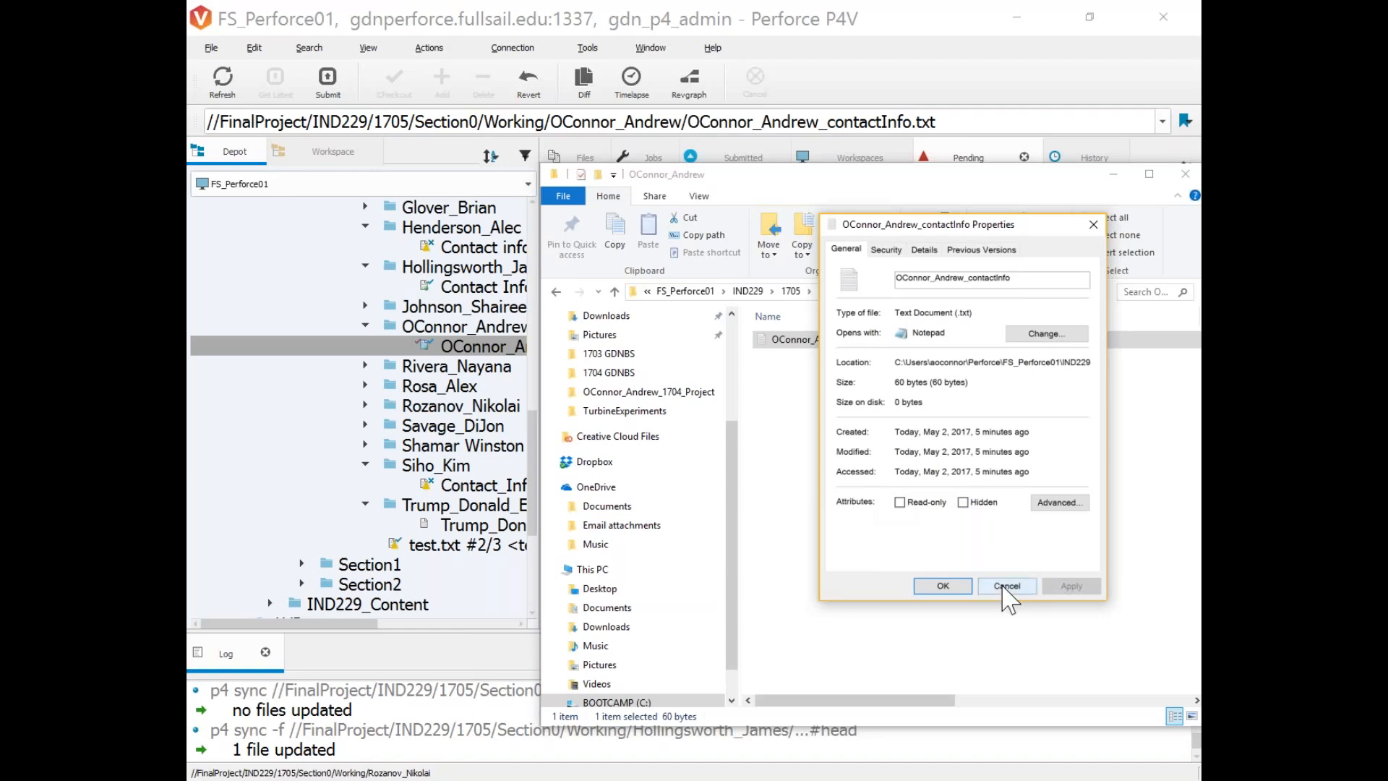
pyautogui.click(1007, 586)
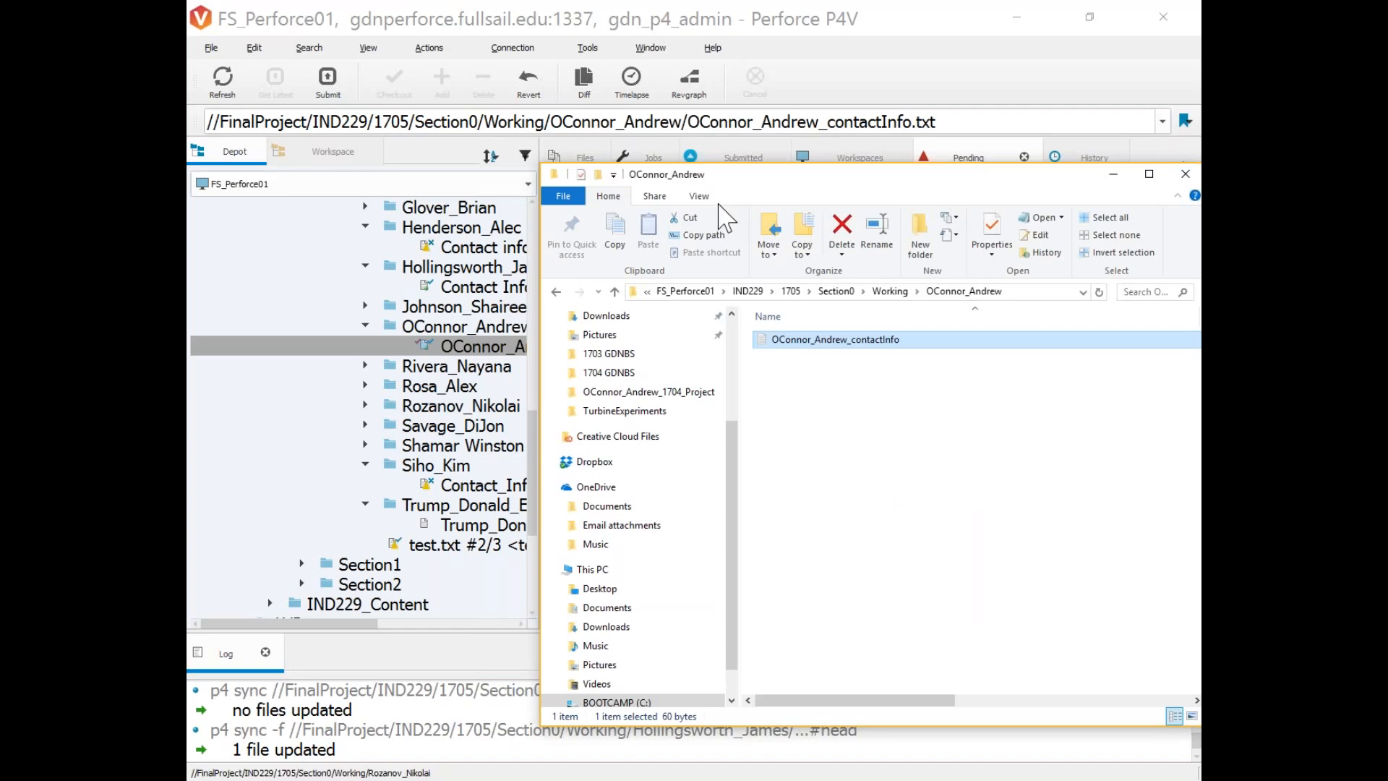
pyautogui.moveTo(762, 185); pyautogui.dragTo(598, 210)
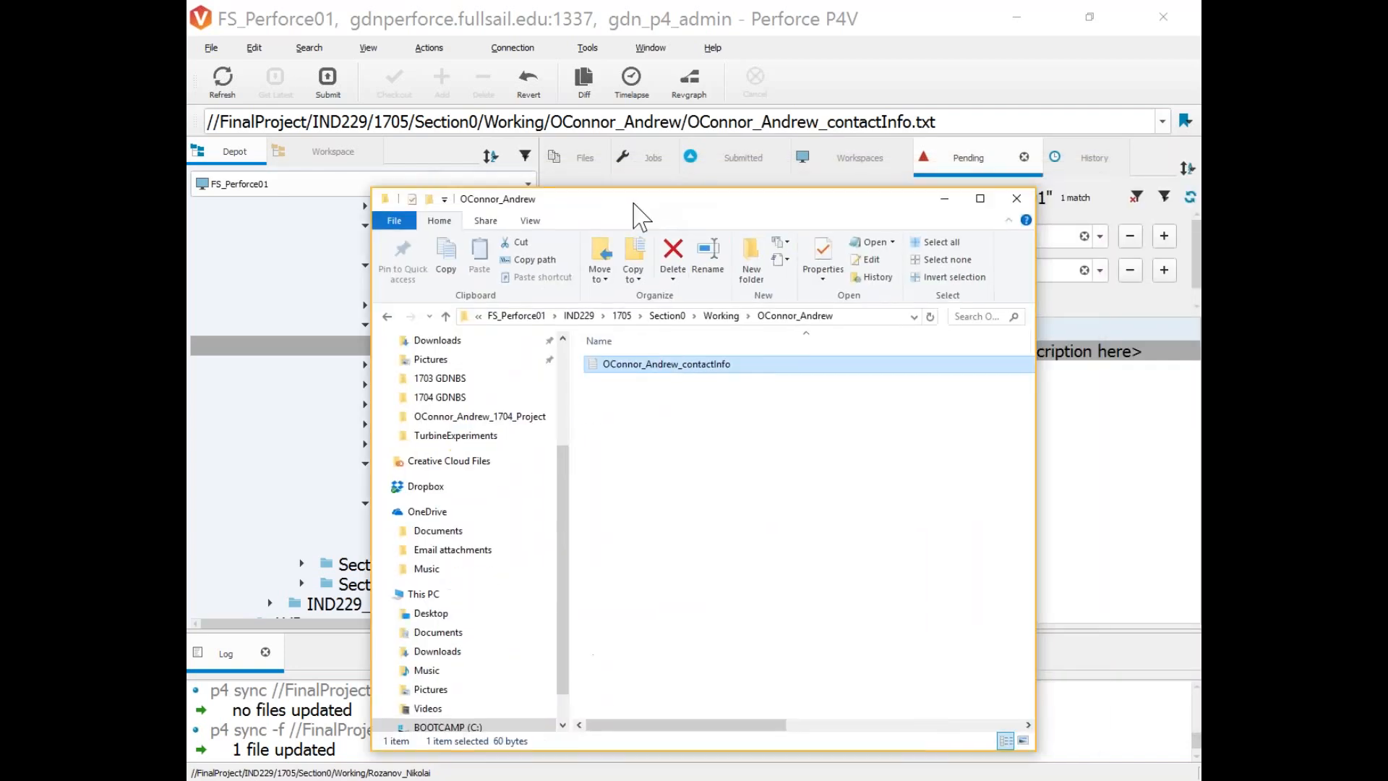
pyautogui.click(1013, 203)
pyautogui.scroll(2, 482, 521)
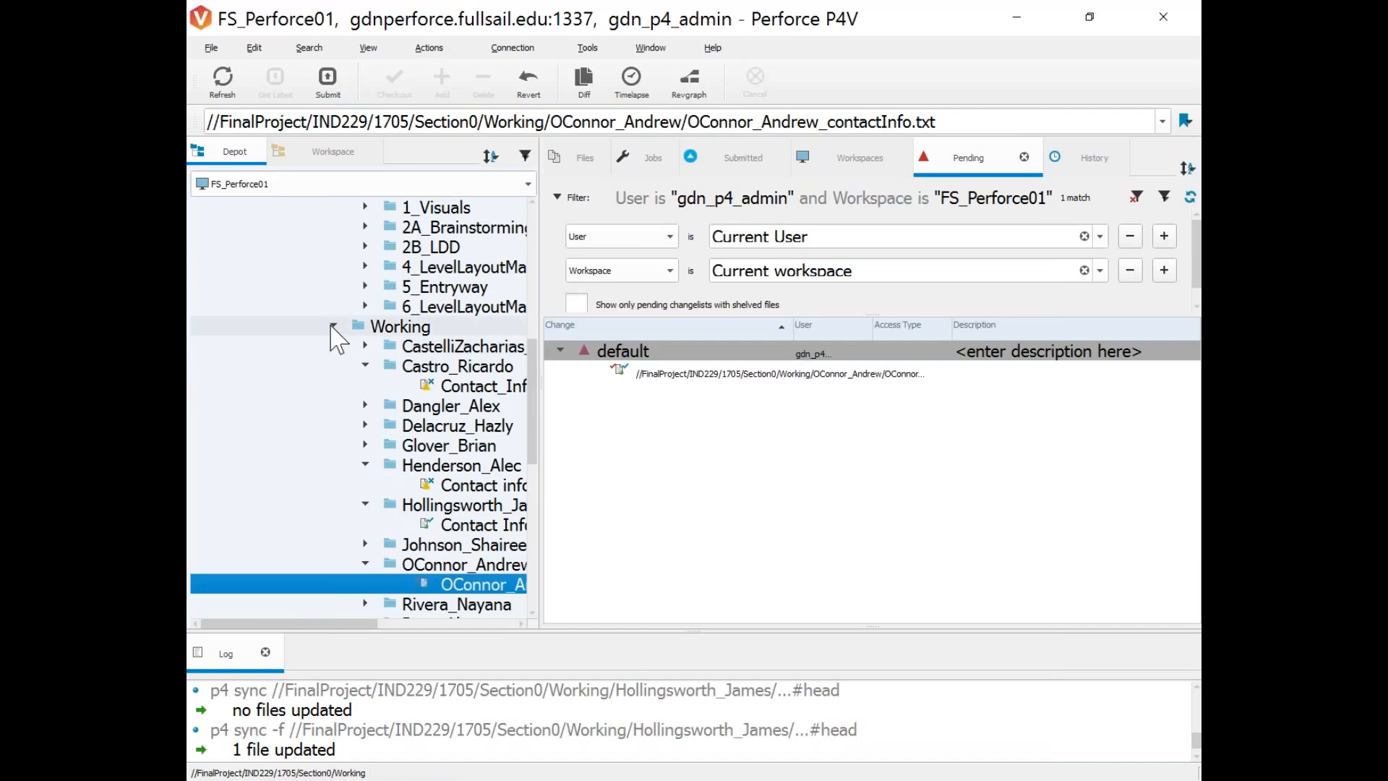
# Collapse Working and Section0, expand IND229_Content, and widen the depot tree across the window.
pyautogui.click(333, 326)
pyautogui.click(279, 387)
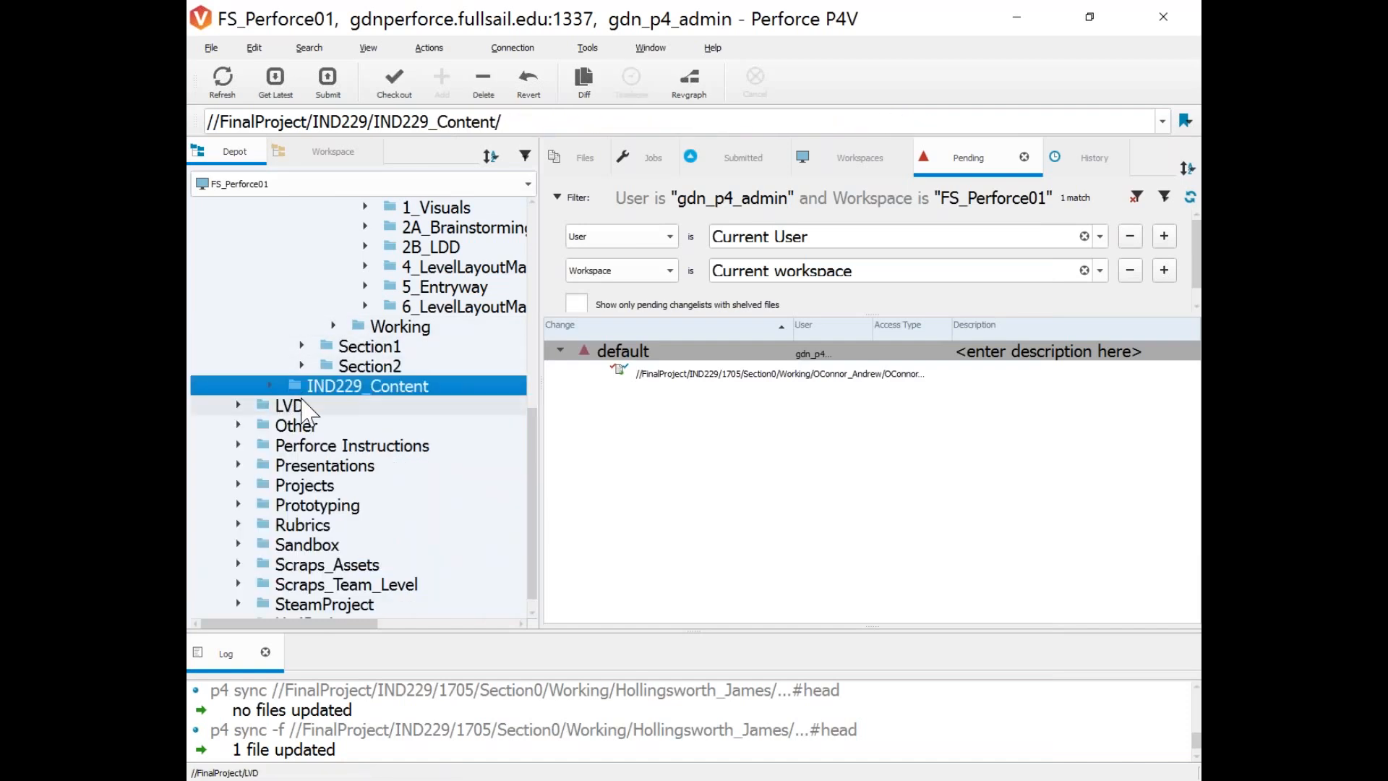
pyautogui.scroll(3, 304, 441)
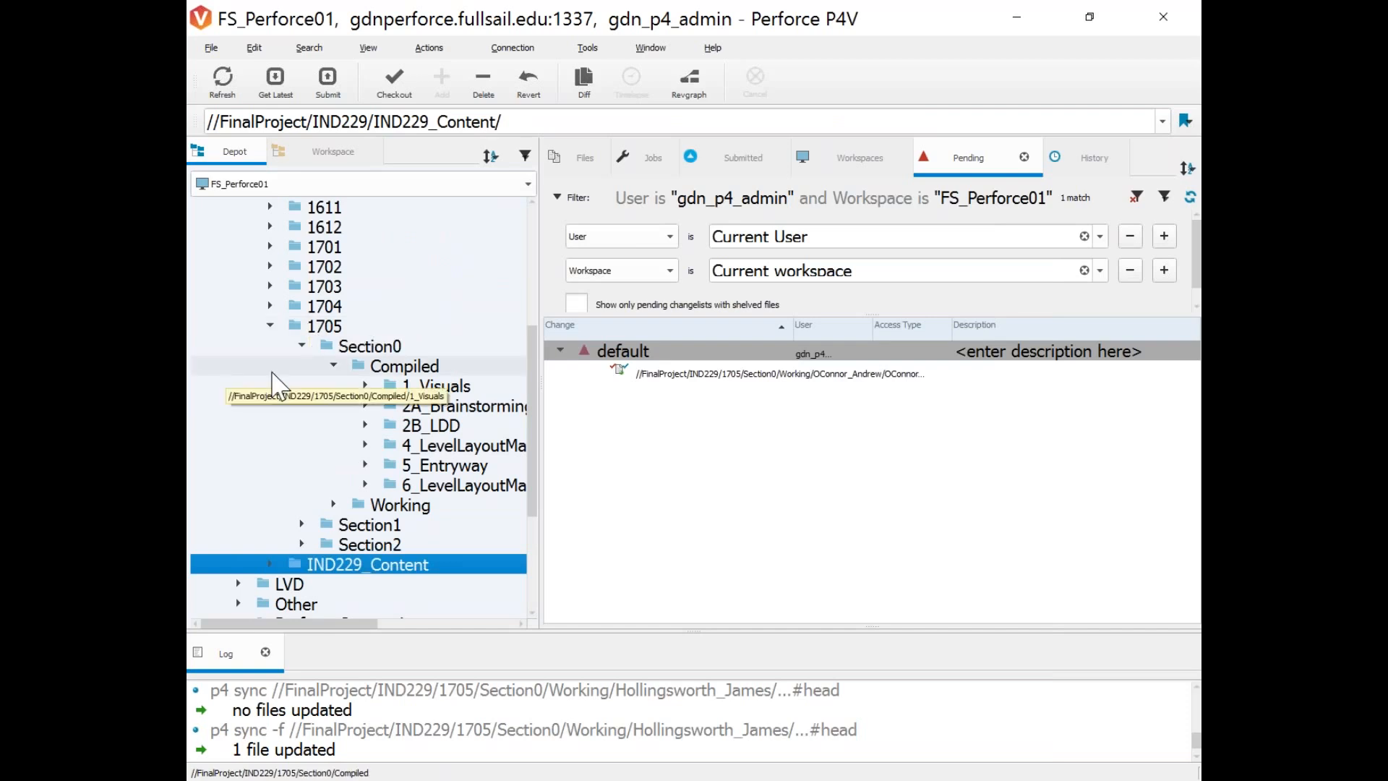
pyautogui.click(302, 345)
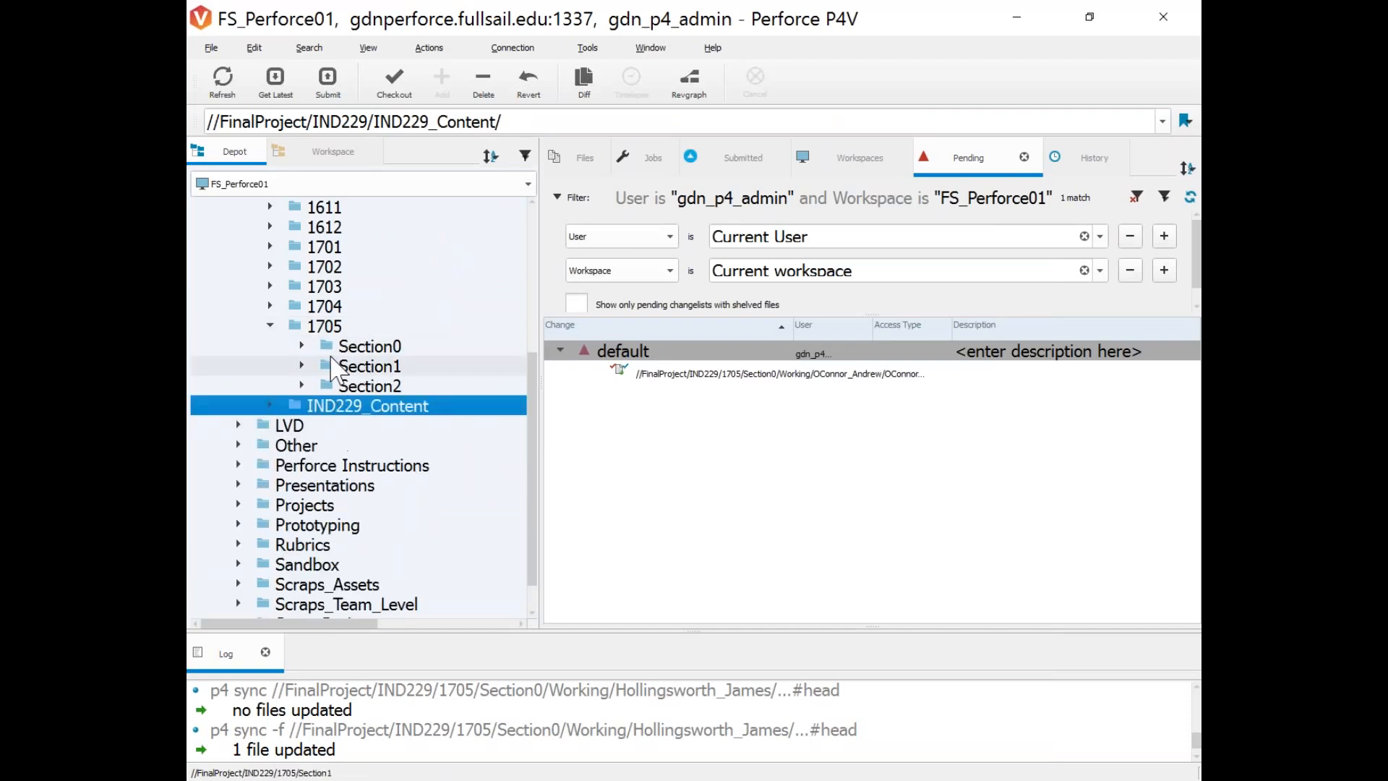
pyautogui.click(272, 405)
pyautogui.scroll(-2, 405, 521)
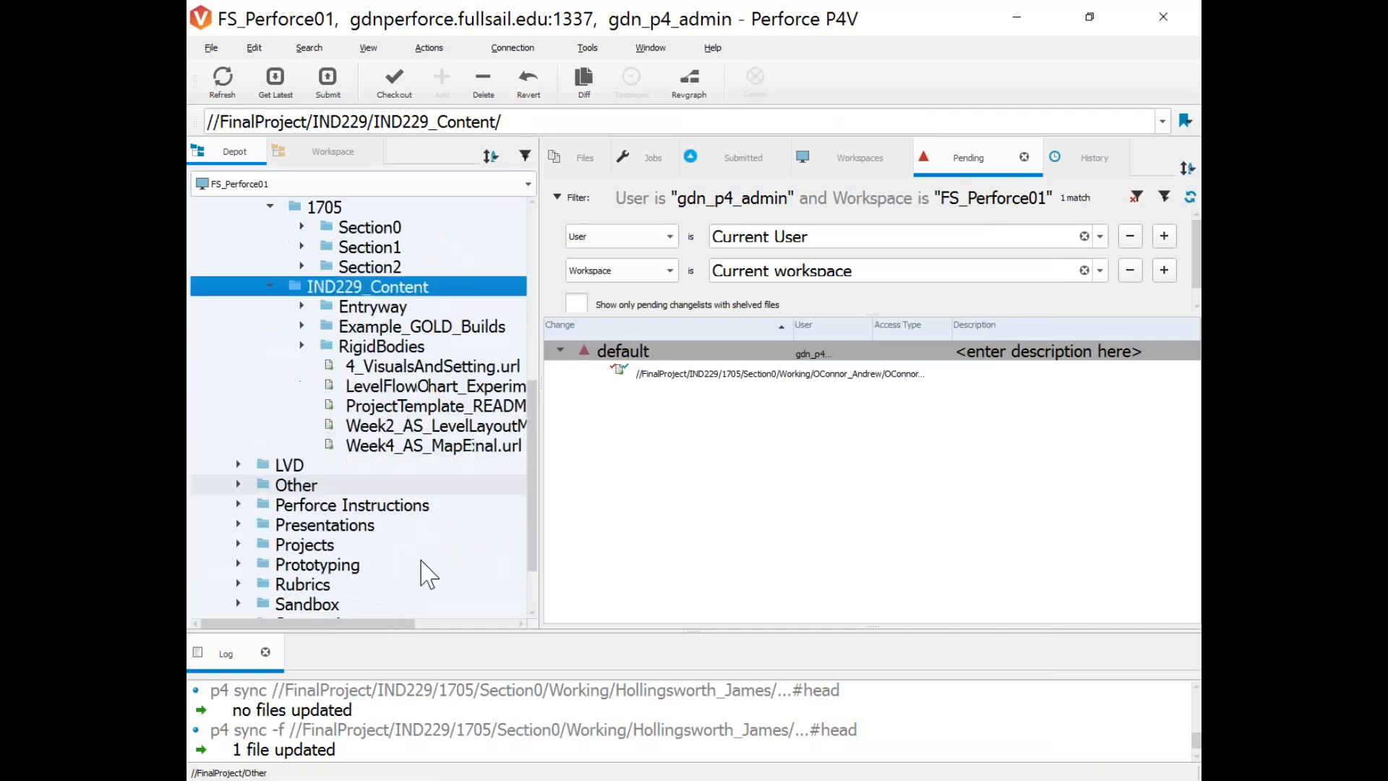
pyautogui.moveTo(387, 623); pyautogui.dragTo(434, 621)
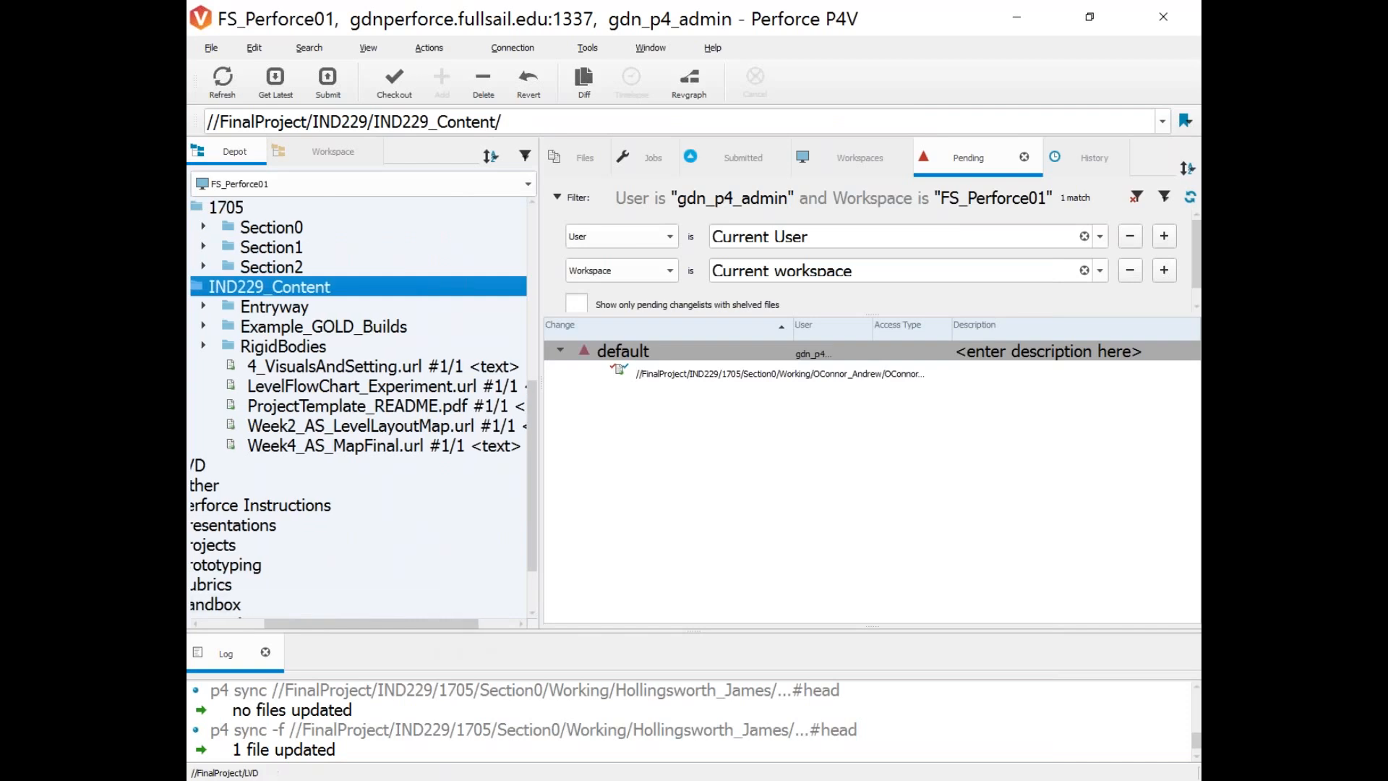
pyautogui.moveTo(539, 506); pyautogui.dragTo(976, 403)
pyautogui.scroll(2, 744, 550)
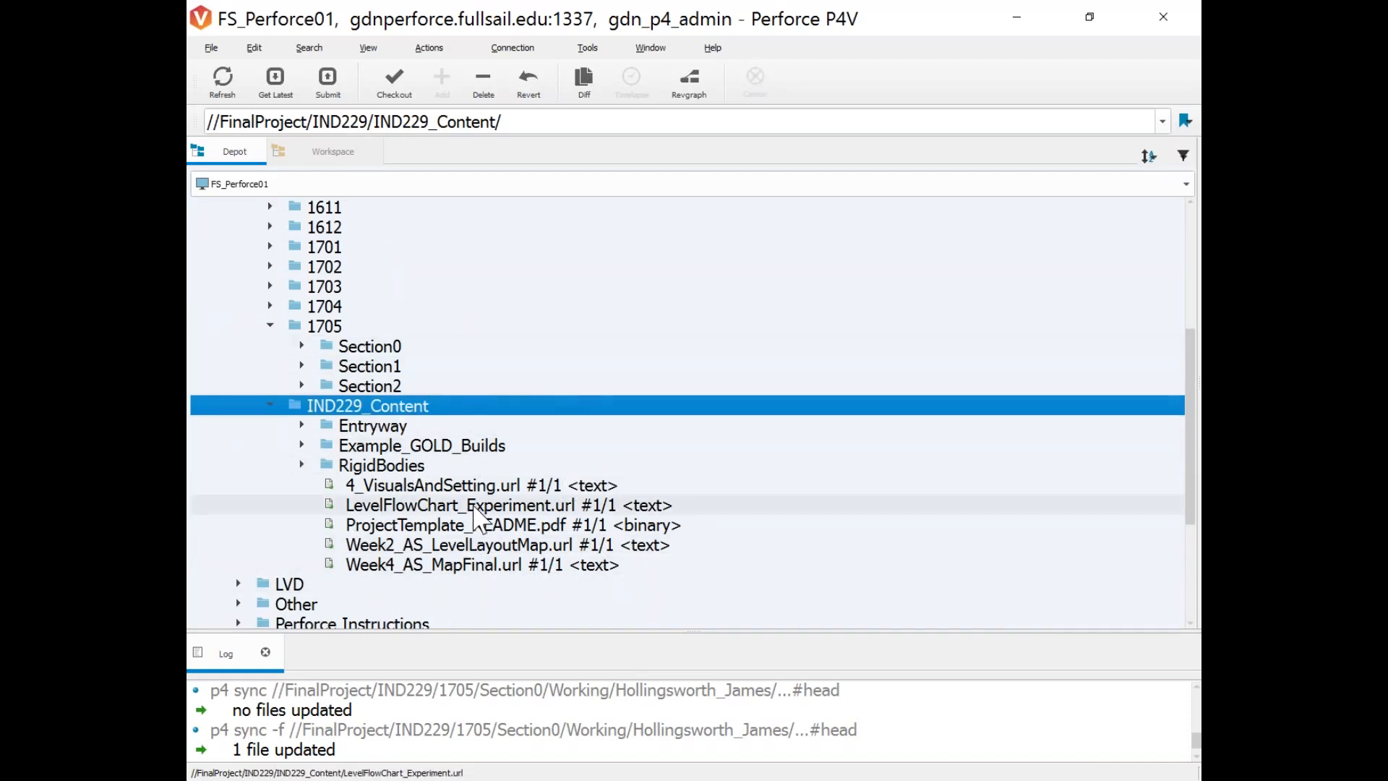
pyautogui.moveTo(486, 516)
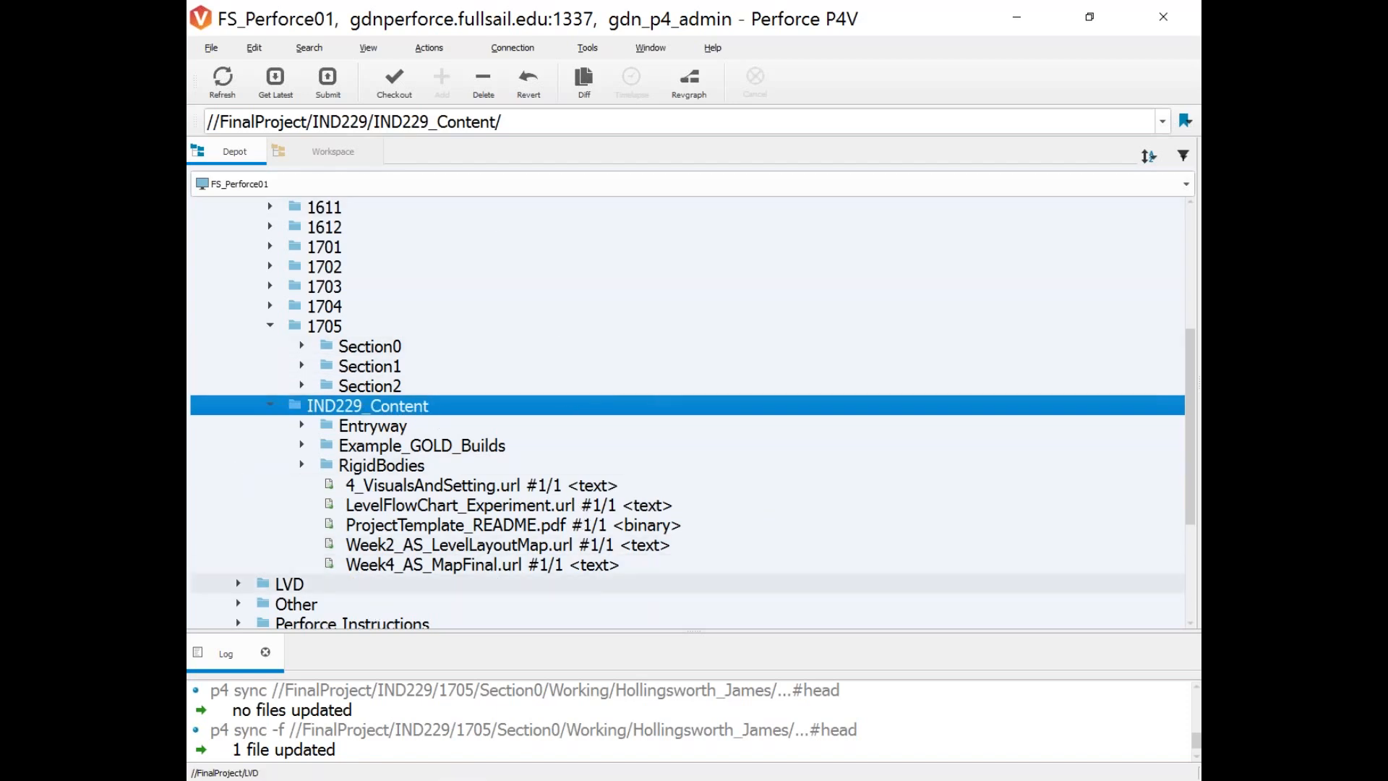
# Browse the Entryway and Example_GOLD_Builds folders, then collapse IND229_Content.
pyautogui.click(302, 425)
pyautogui.click(433, 485)
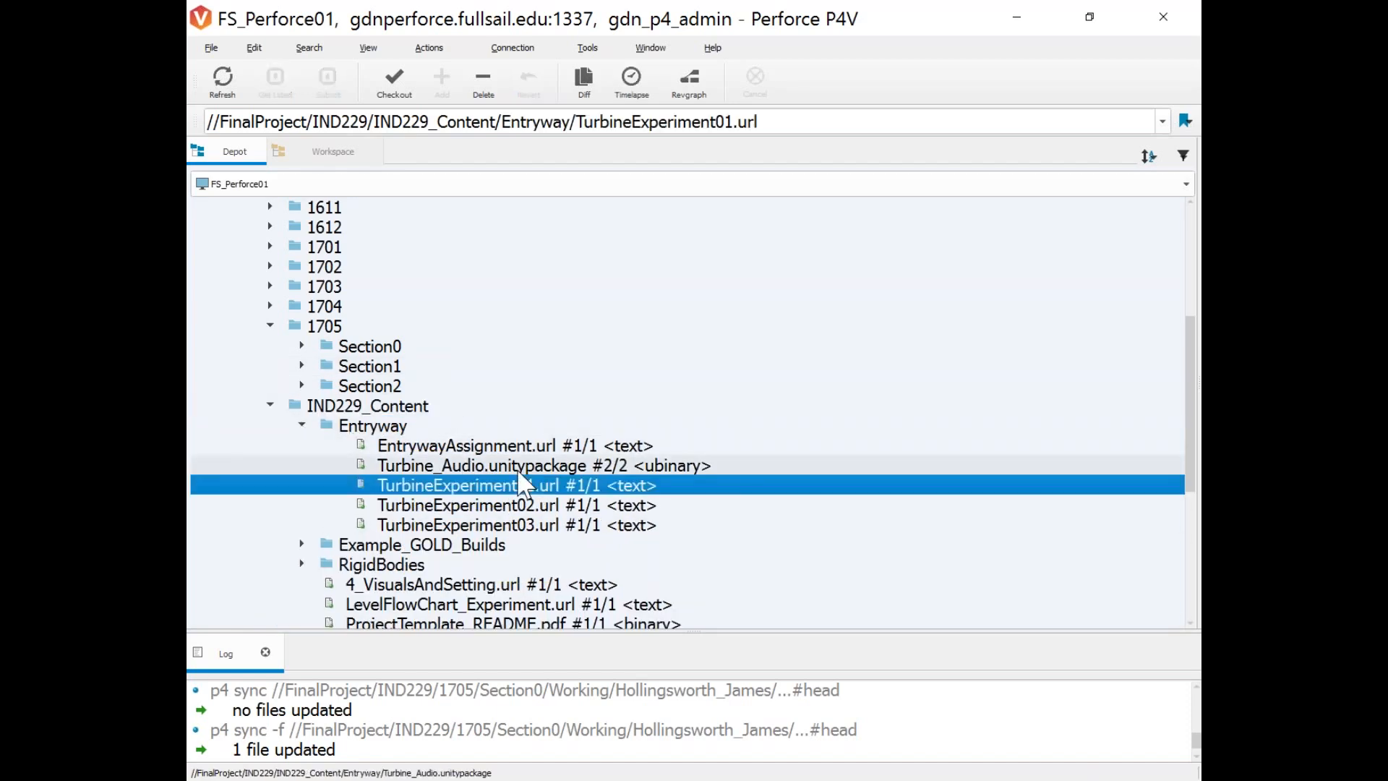
pyautogui.click(463, 466)
pyautogui.click(302, 425)
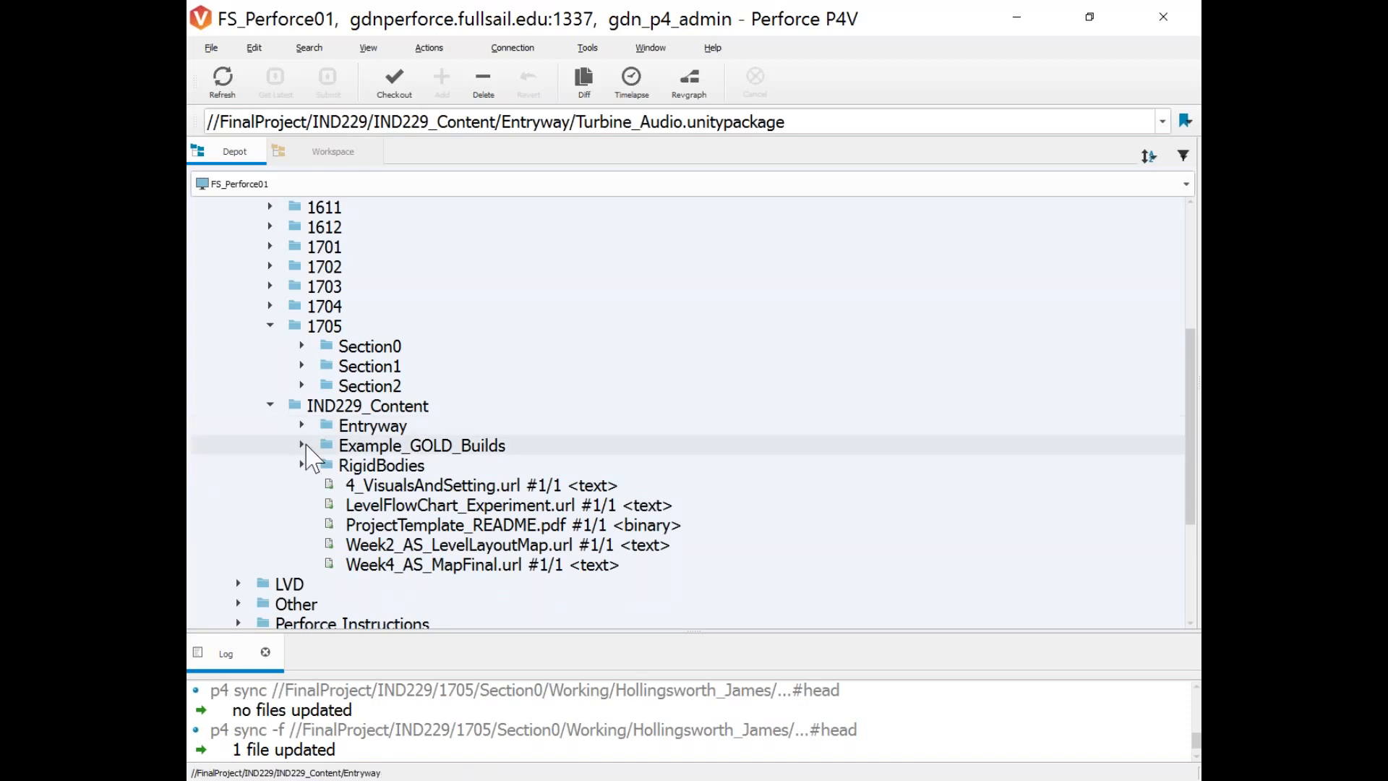
pyautogui.click(303, 444)
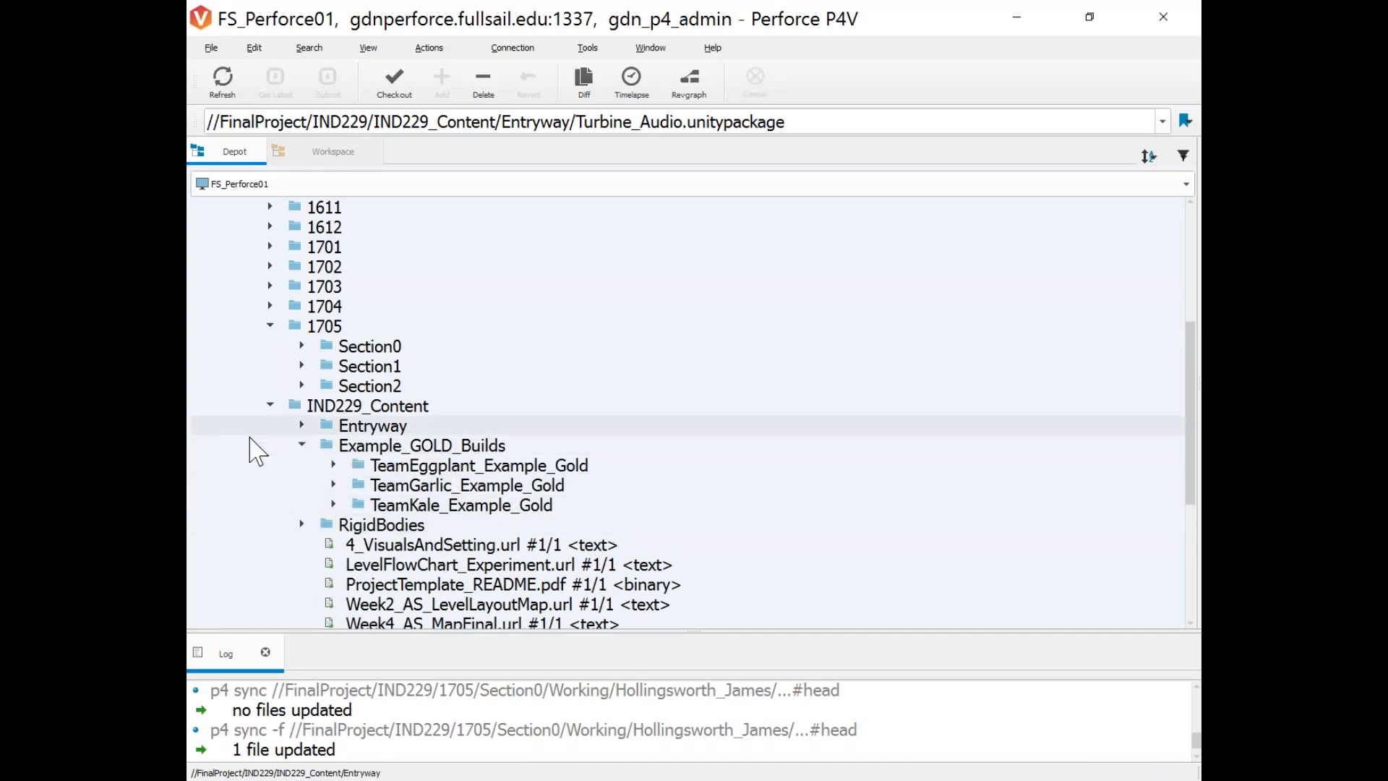
pyautogui.click(302, 445)
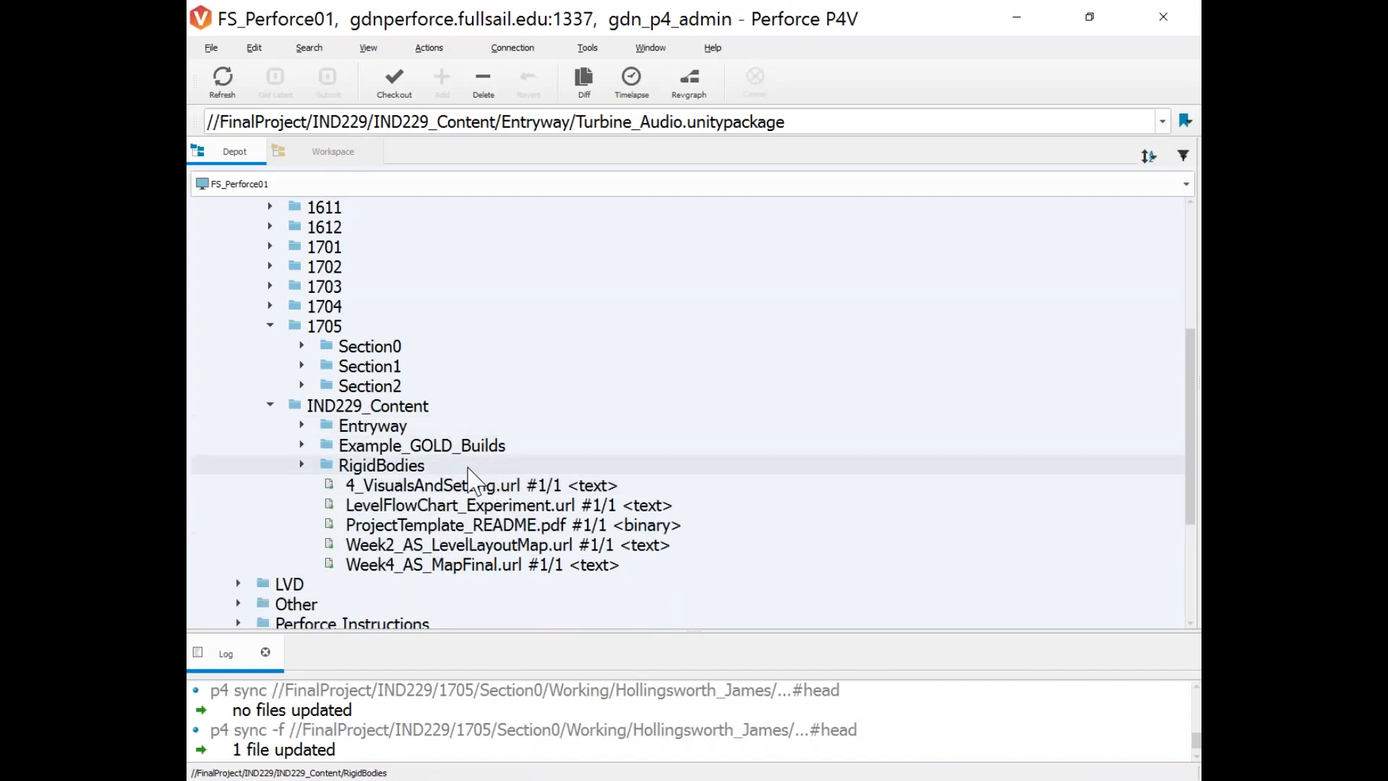
pyautogui.click(270, 404)
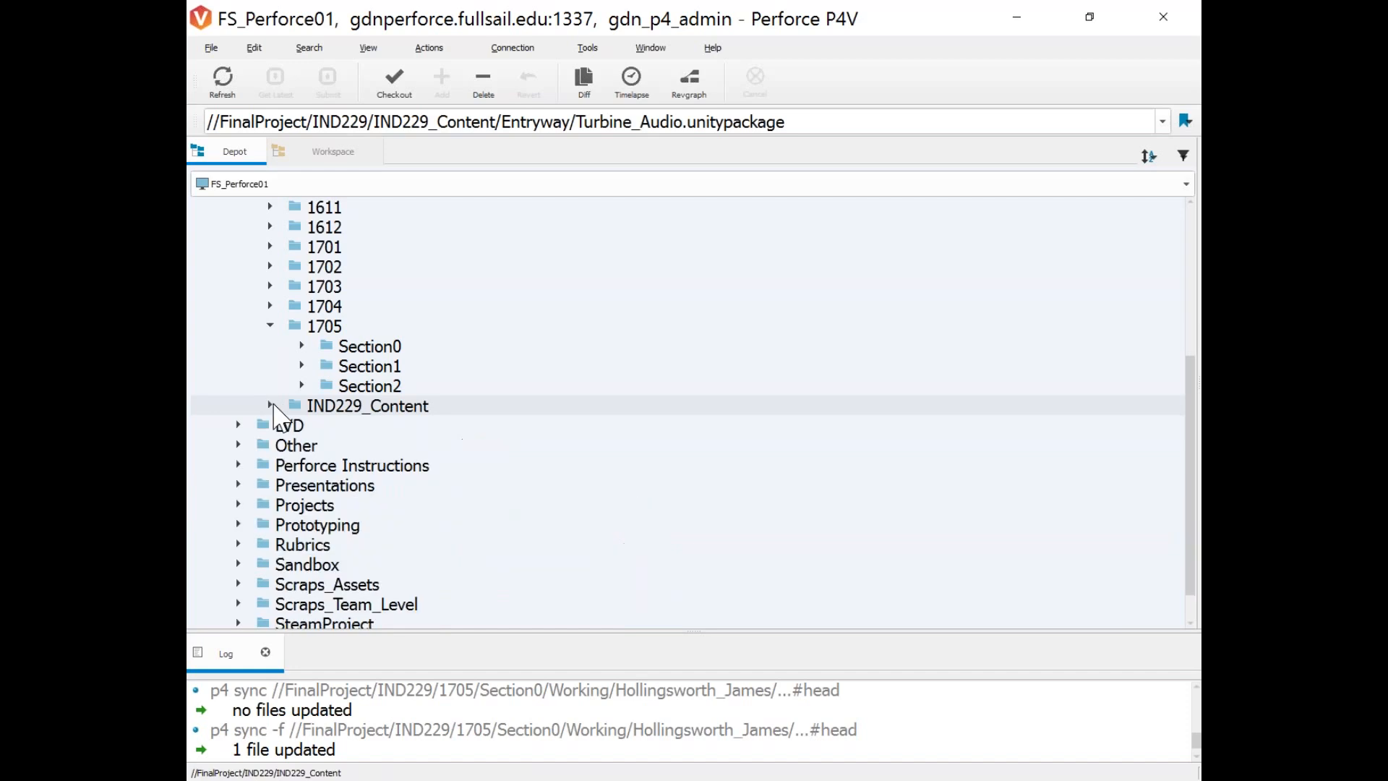
# Expand Scraps_Assets and then its Project Template folder to reveal Assets and ProjectSettings.
pyautogui.scroll(-1, 361, 383)
pyautogui.click(239, 545)
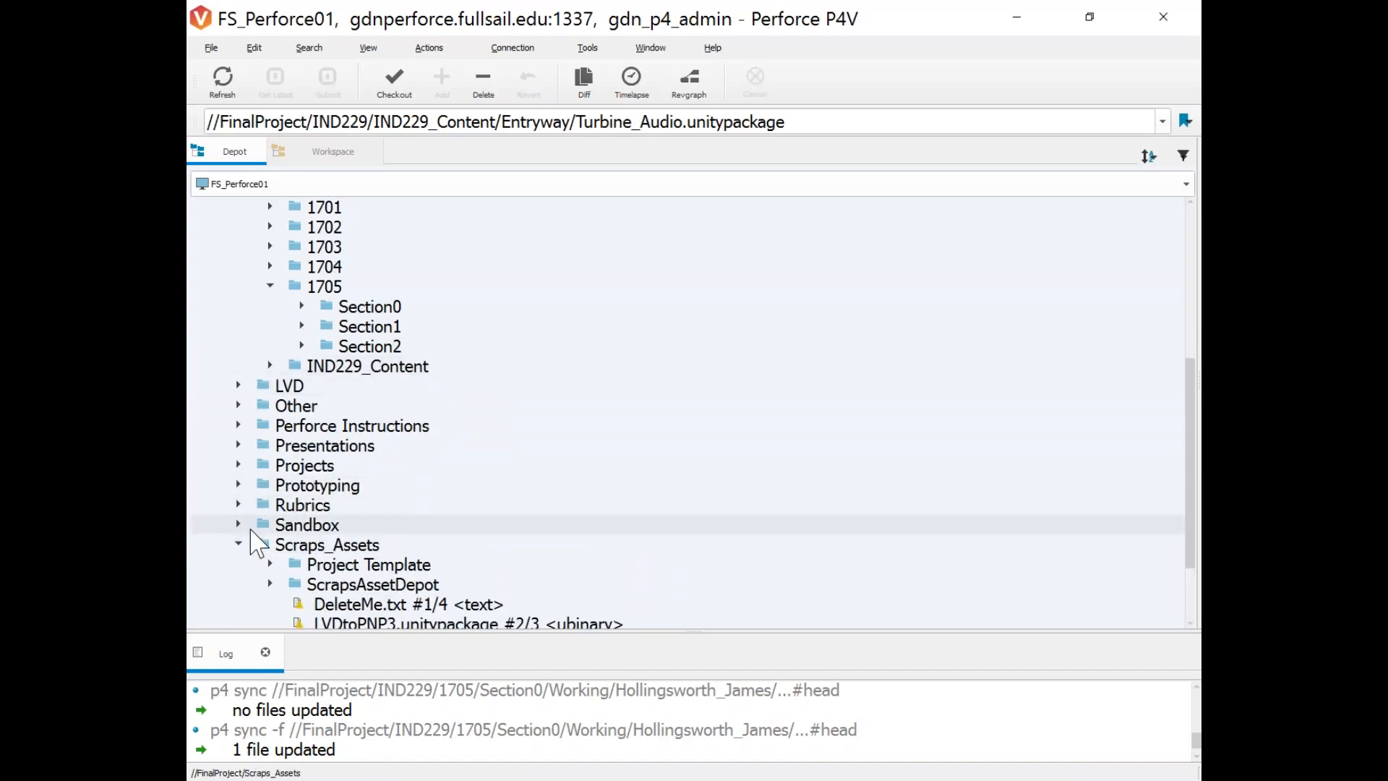
pyautogui.scroll(-2, 437, 477)
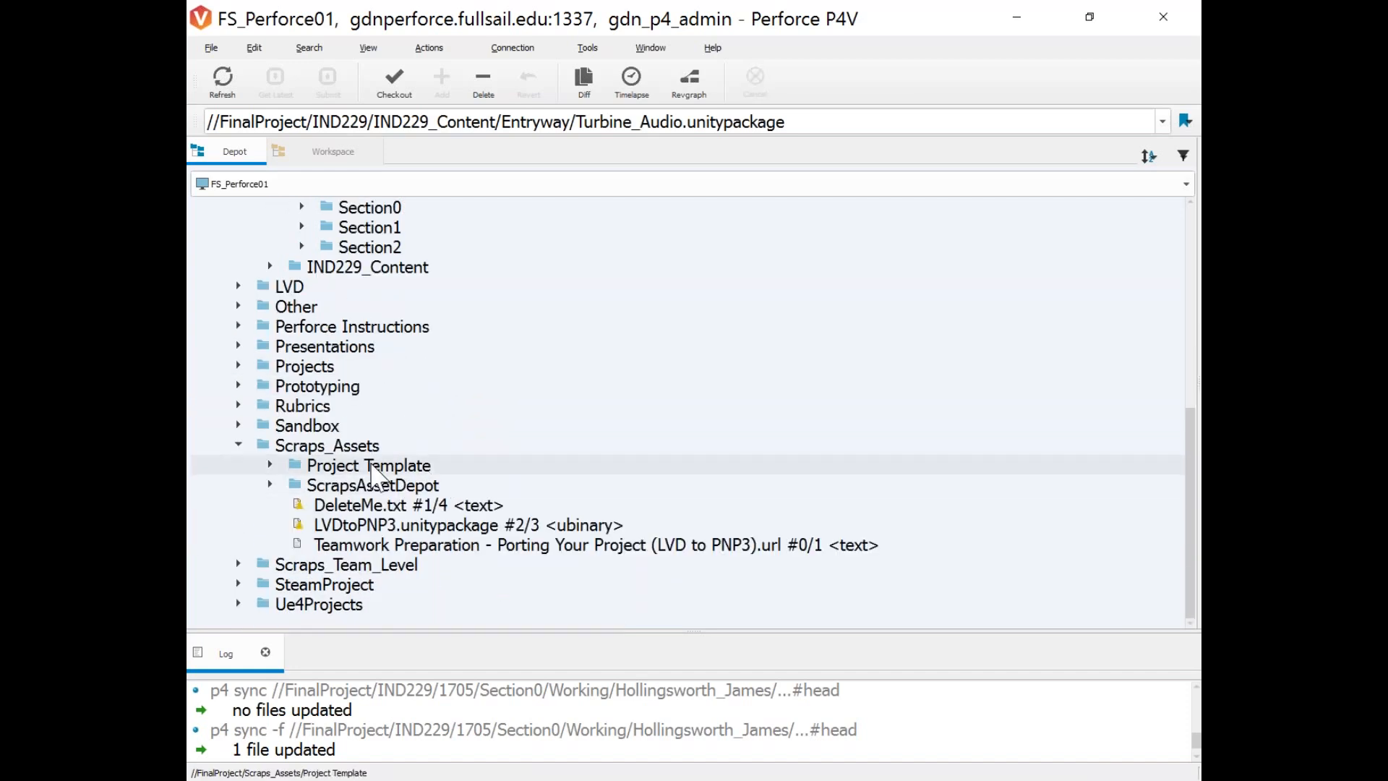
pyautogui.click(353, 467)
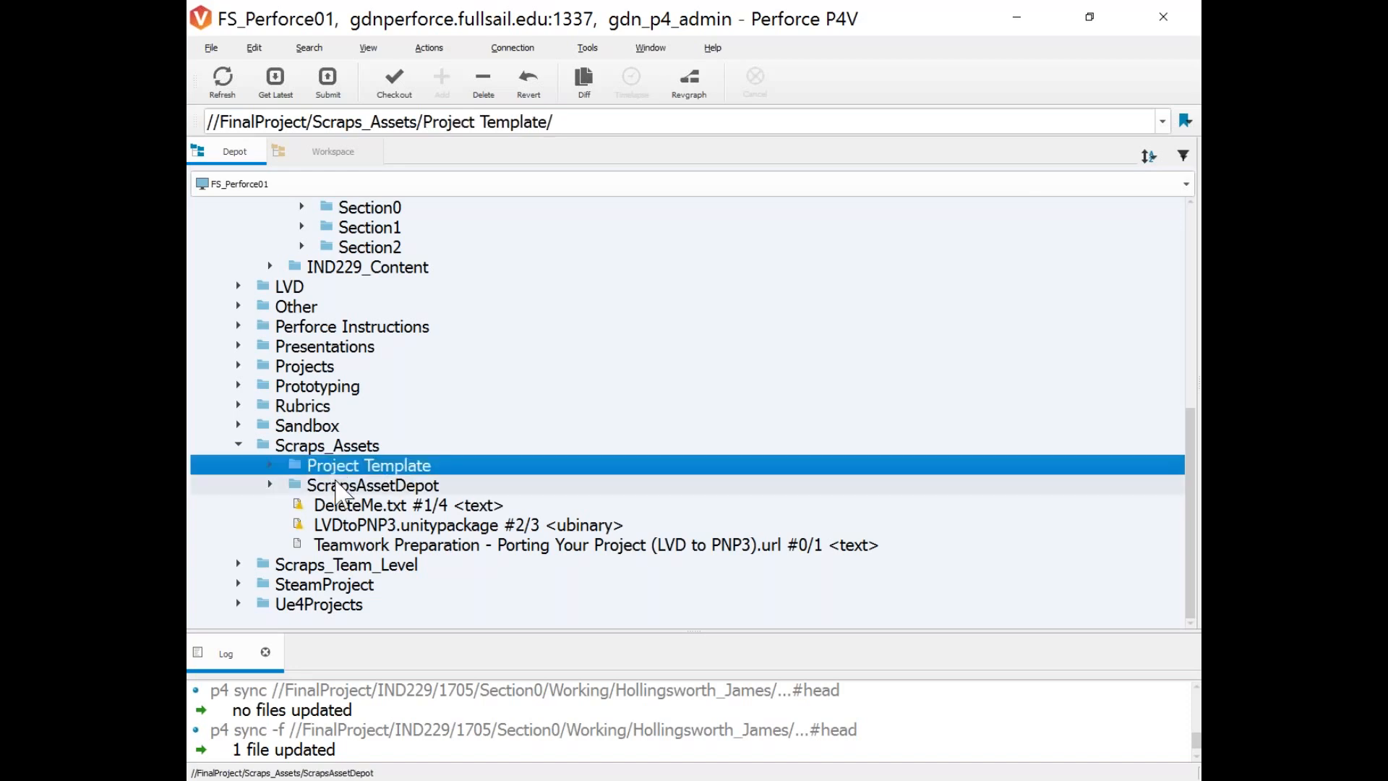
pyautogui.click(340, 483)
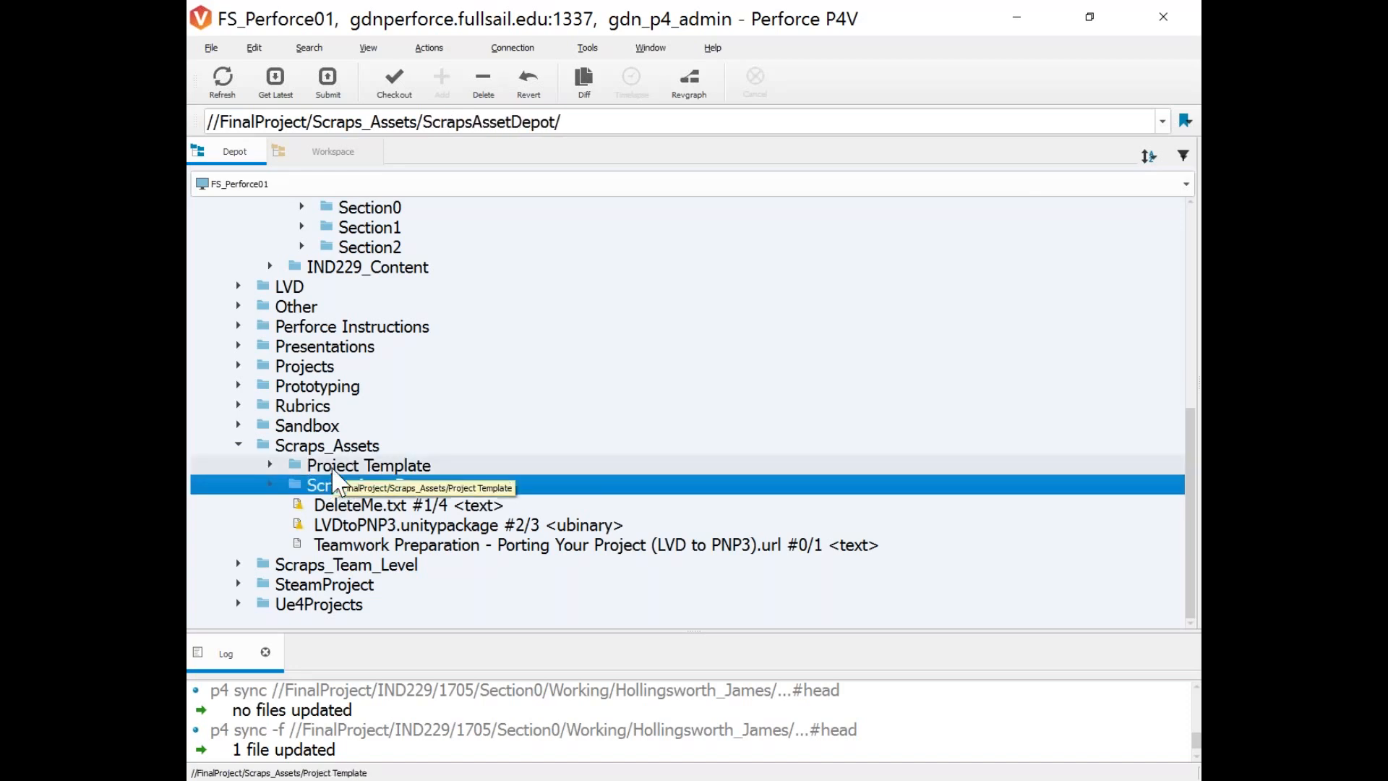
pyautogui.click(307, 465)
pyautogui.click(271, 465)
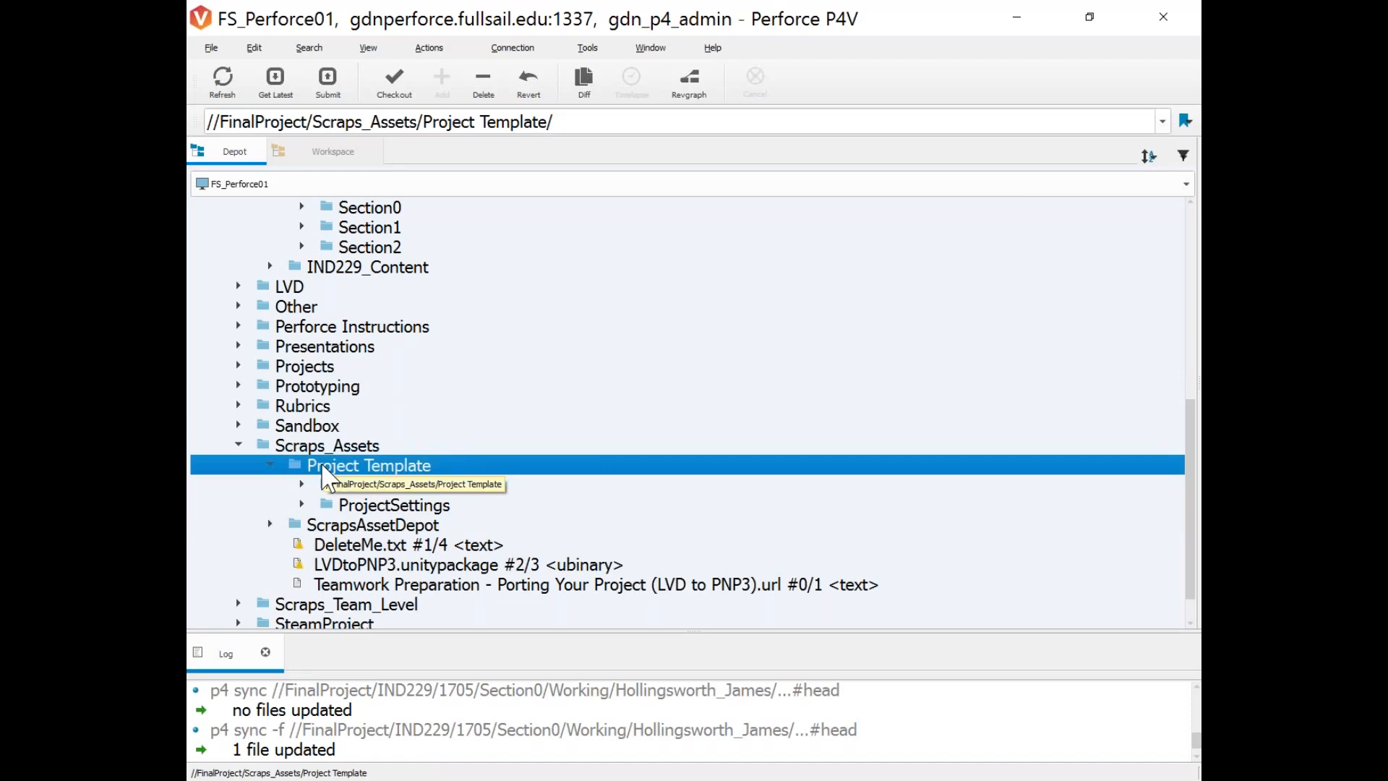
# Get latest revision of Project Template (10 updated, 8 added, 4 removed), then view the Workspace tree.
pyautogui.rightClick(323, 468)
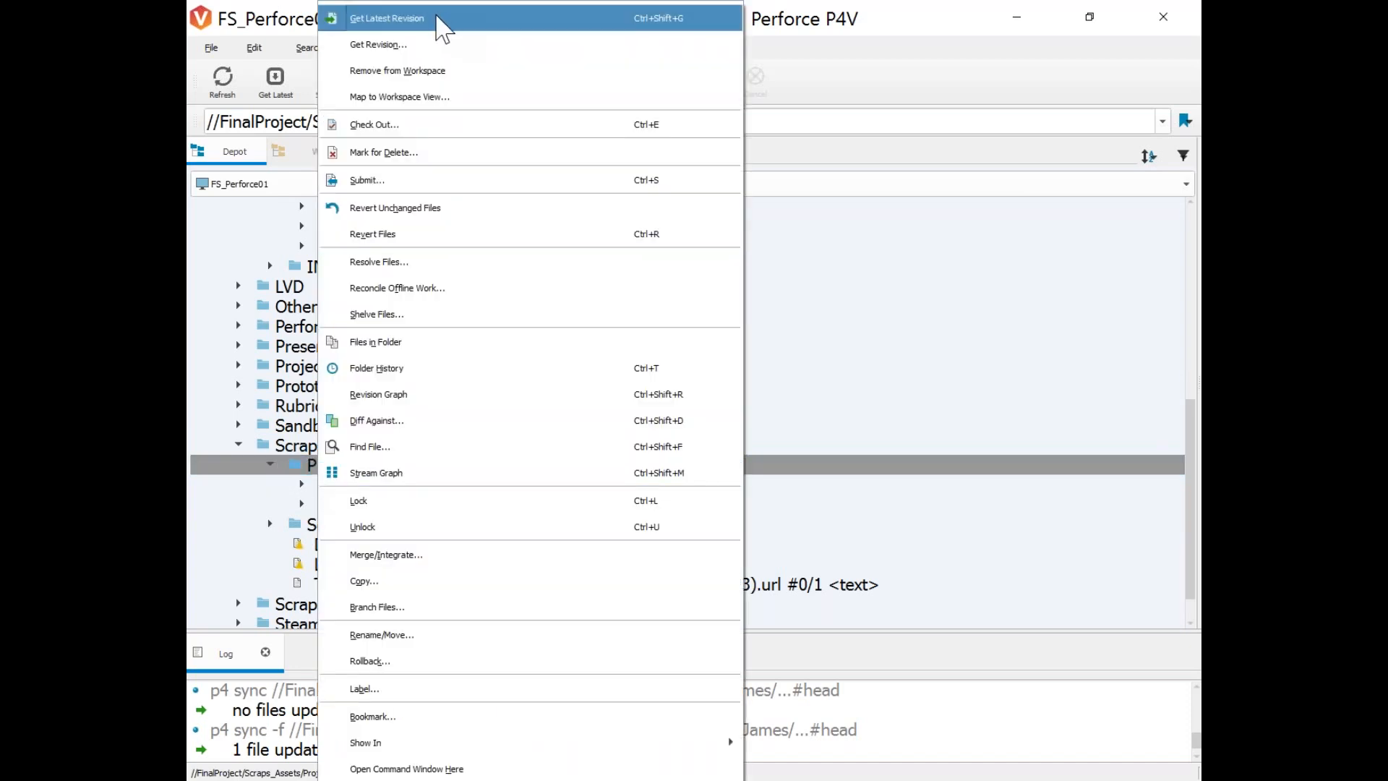
pyautogui.click(437, 18)
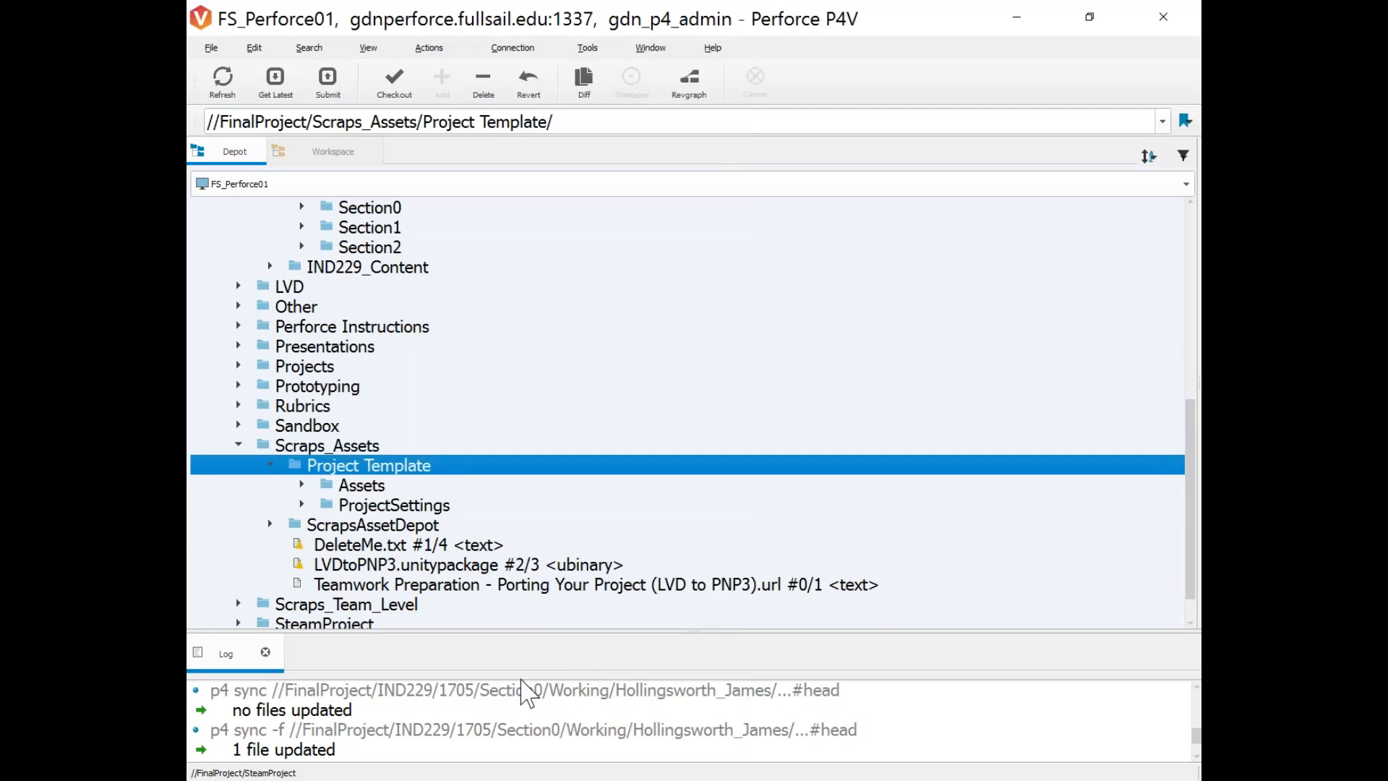
pyautogui.click(623, 735)
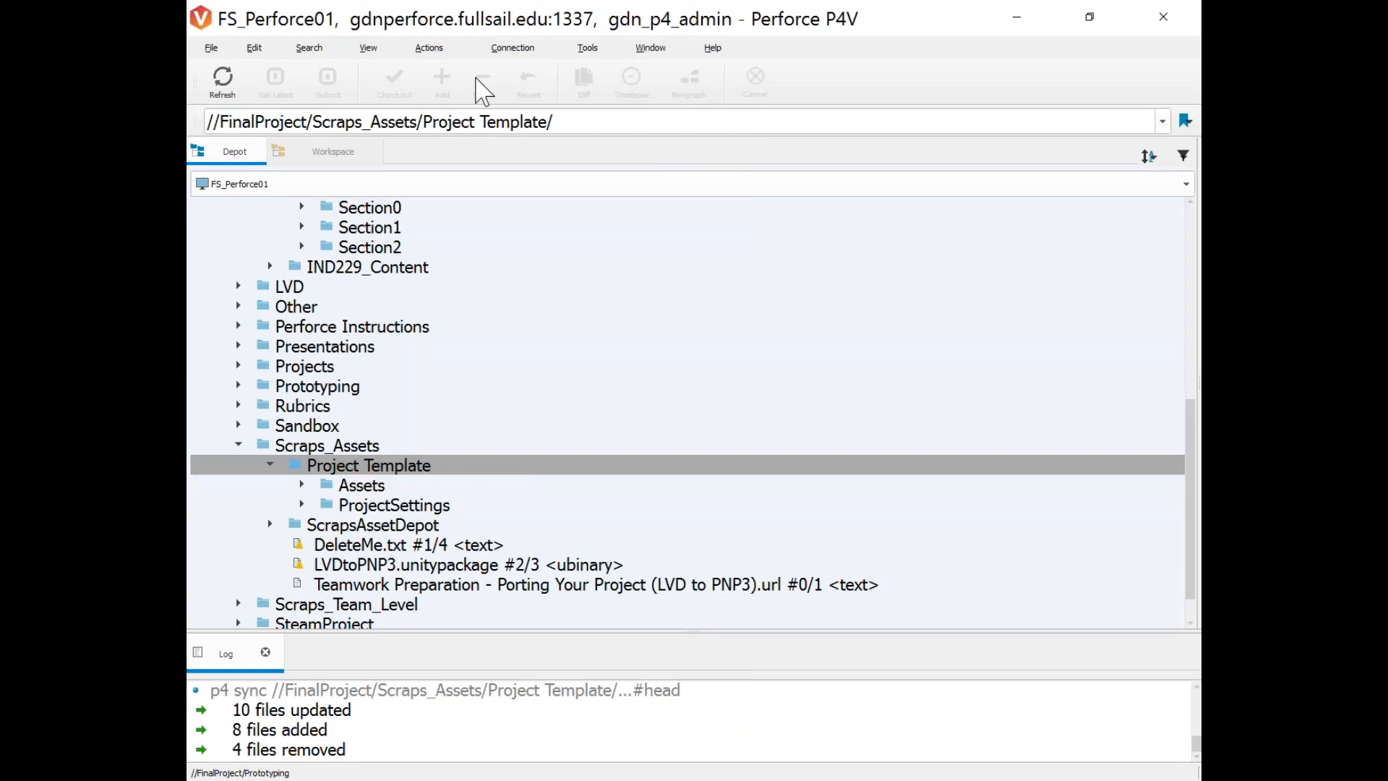
pyautogui.click(353, 160)
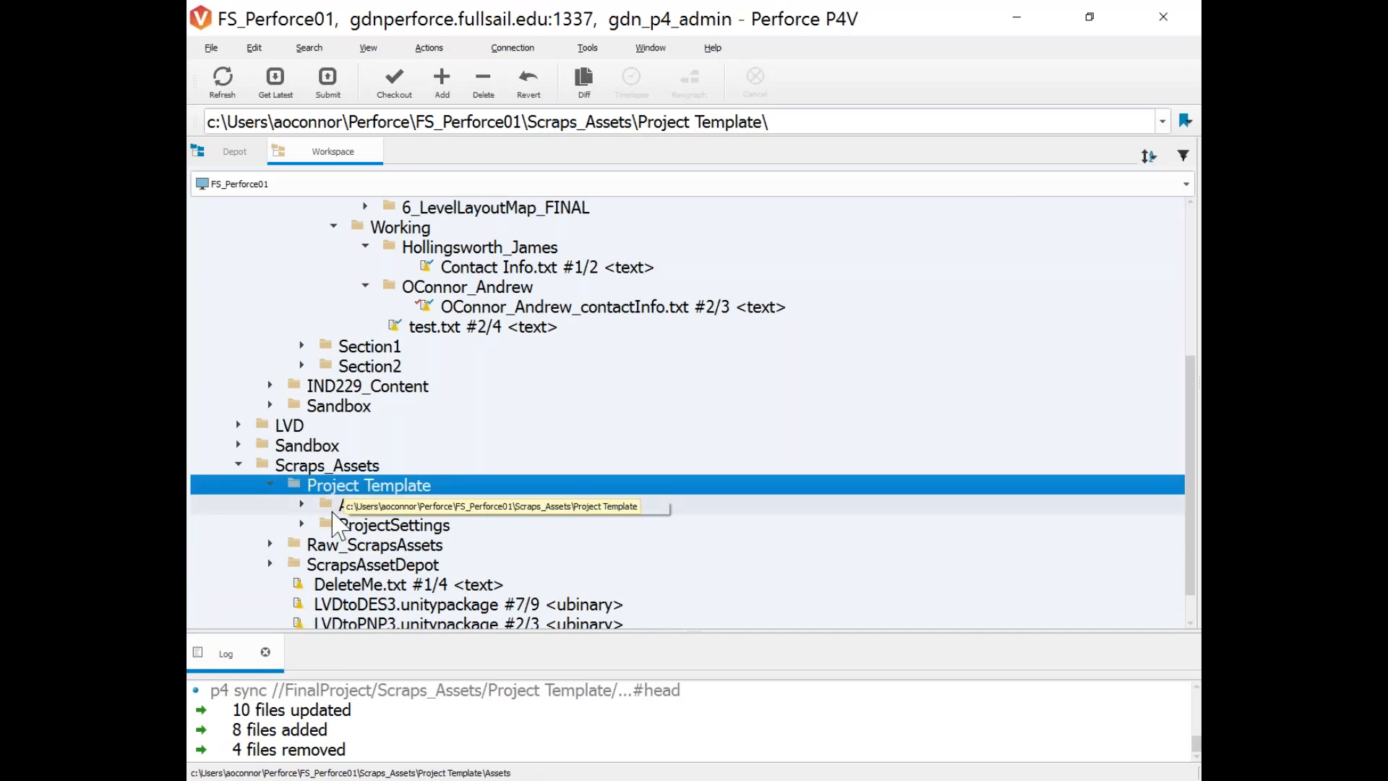
# Back in the Depot tree, re-sync Project Template to head, which reports no files updated.
pyautogui.click(322, 467)
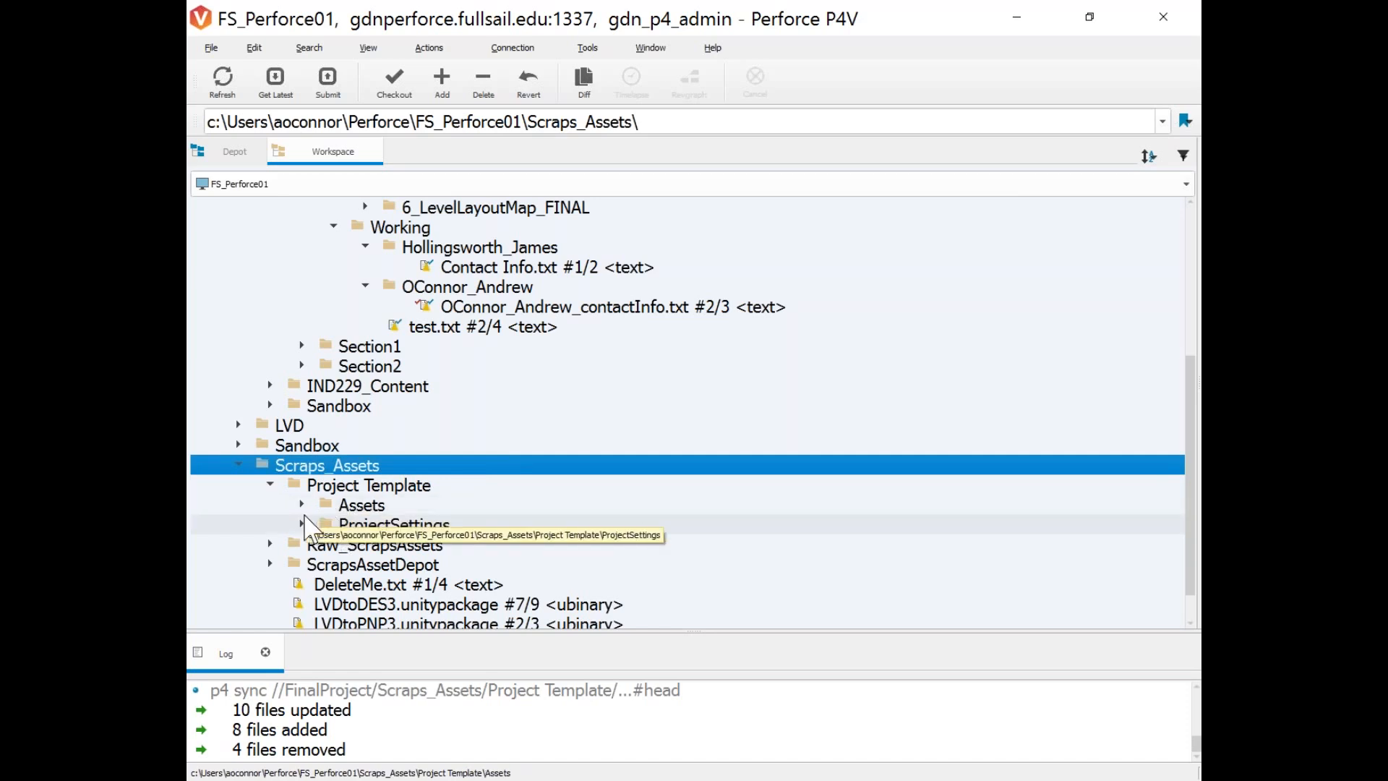
pyautogui.click(235, 151)
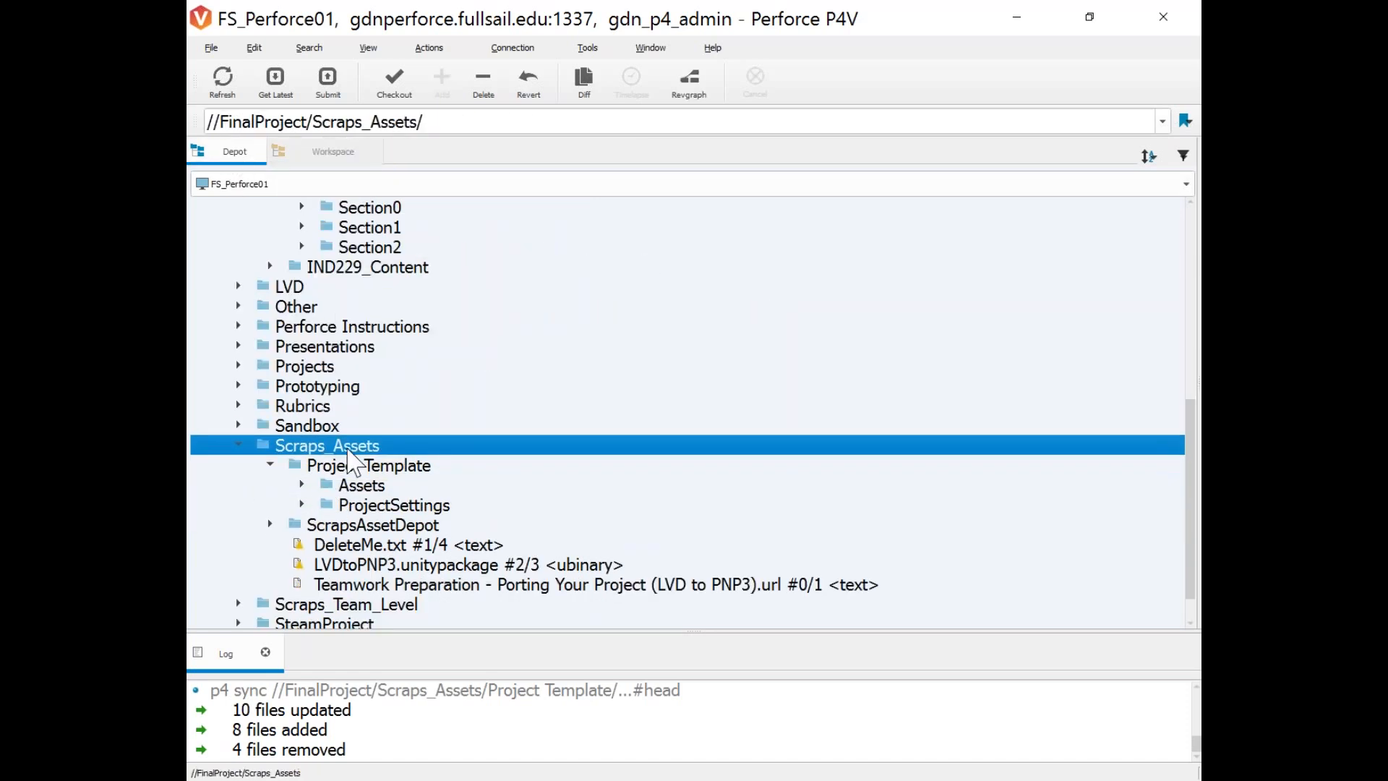
pyautogui.rightClick(354, 465)
pyautogui.click(441, 17)
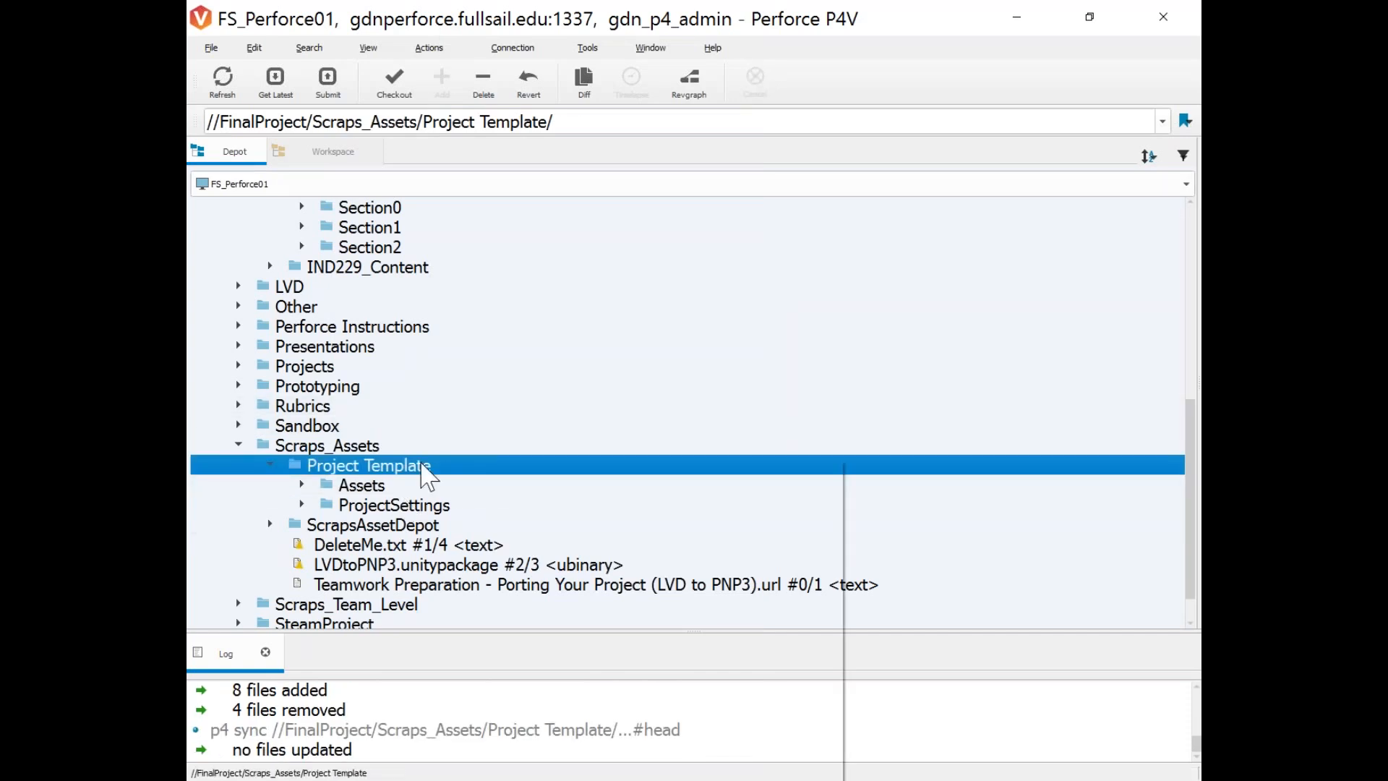
pyautogui.rightClick(421, 468)
# Show Project Template in File Explorer and copy the folder with Ctrl+C.
pyautogui.moveTo(748, 744)
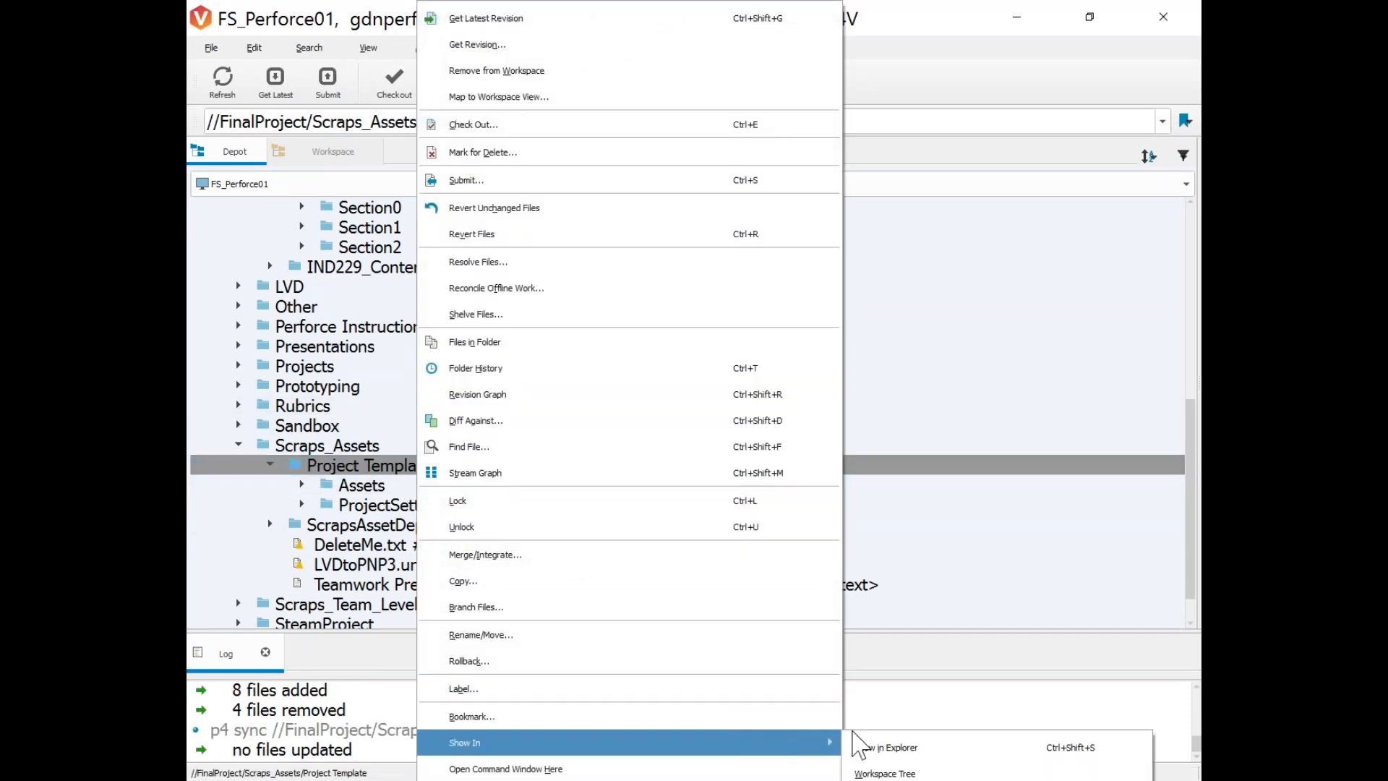
pyautogui.click(875, 749)
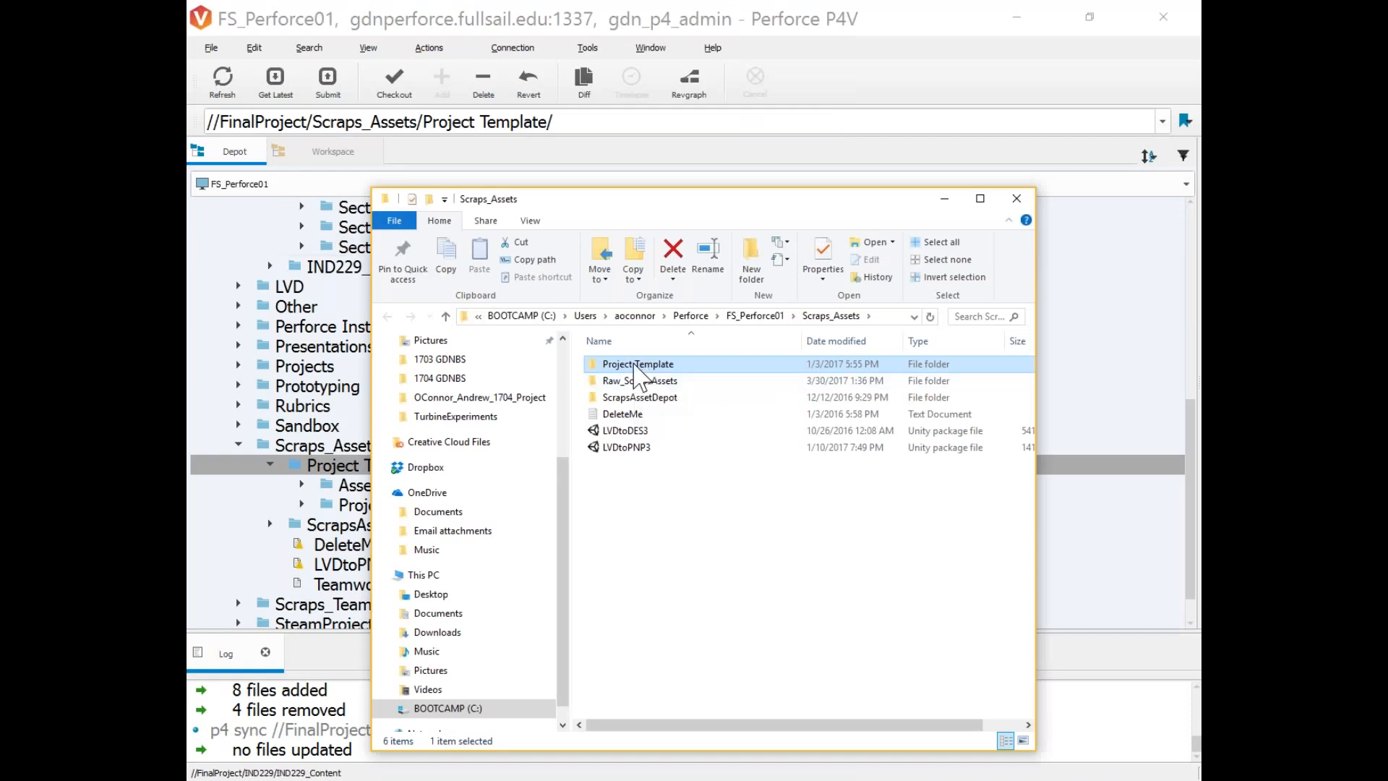
pyautogui.doubleClick(637, 366)
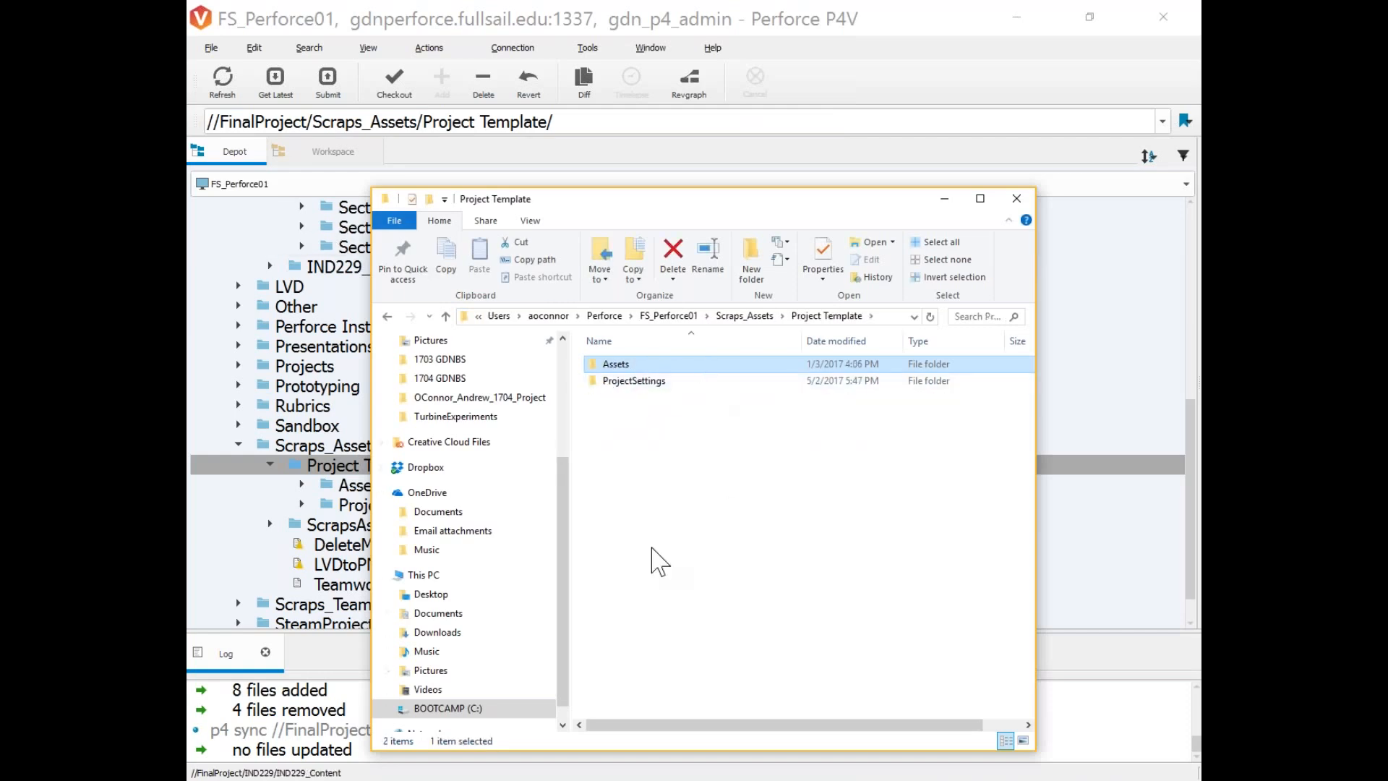
pyautogui.click(387, 316)
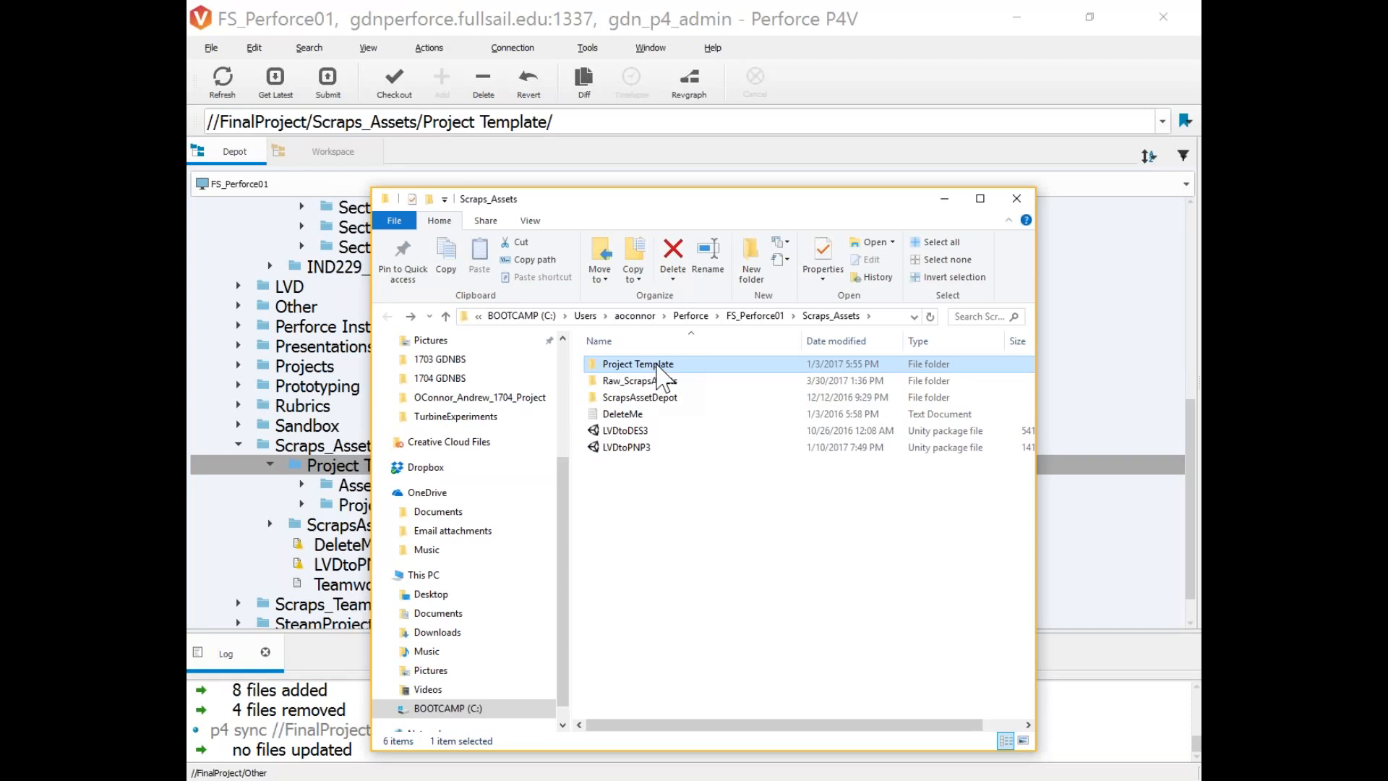
pyautogui.hotkey('ctrl', 'c')
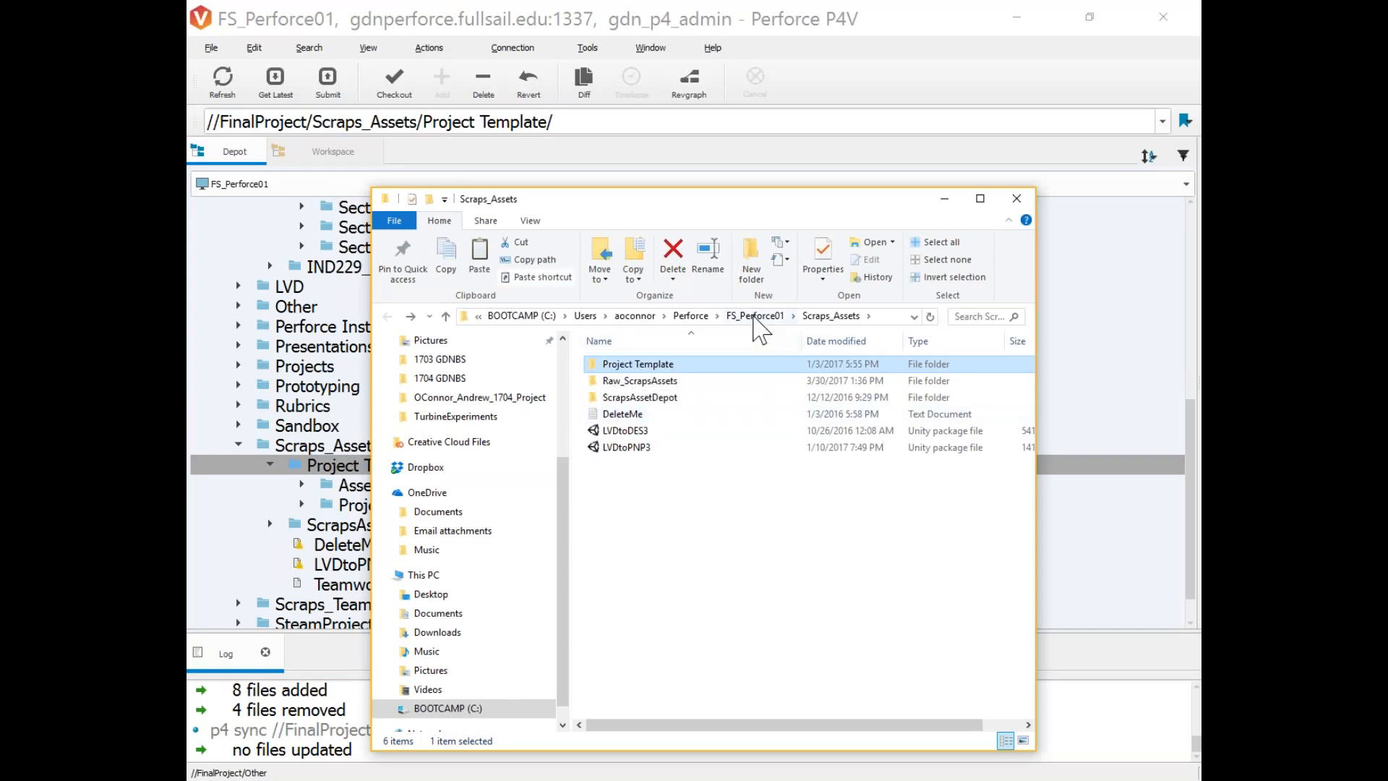
# Navigate from FS_Perforce01 through IND229, 1705, Section0 and Working into the student's own folder.
pyautogui.click(754, 316)
pyautogui.click(620, 384)
pyautogui.doubleClick(620, 383)
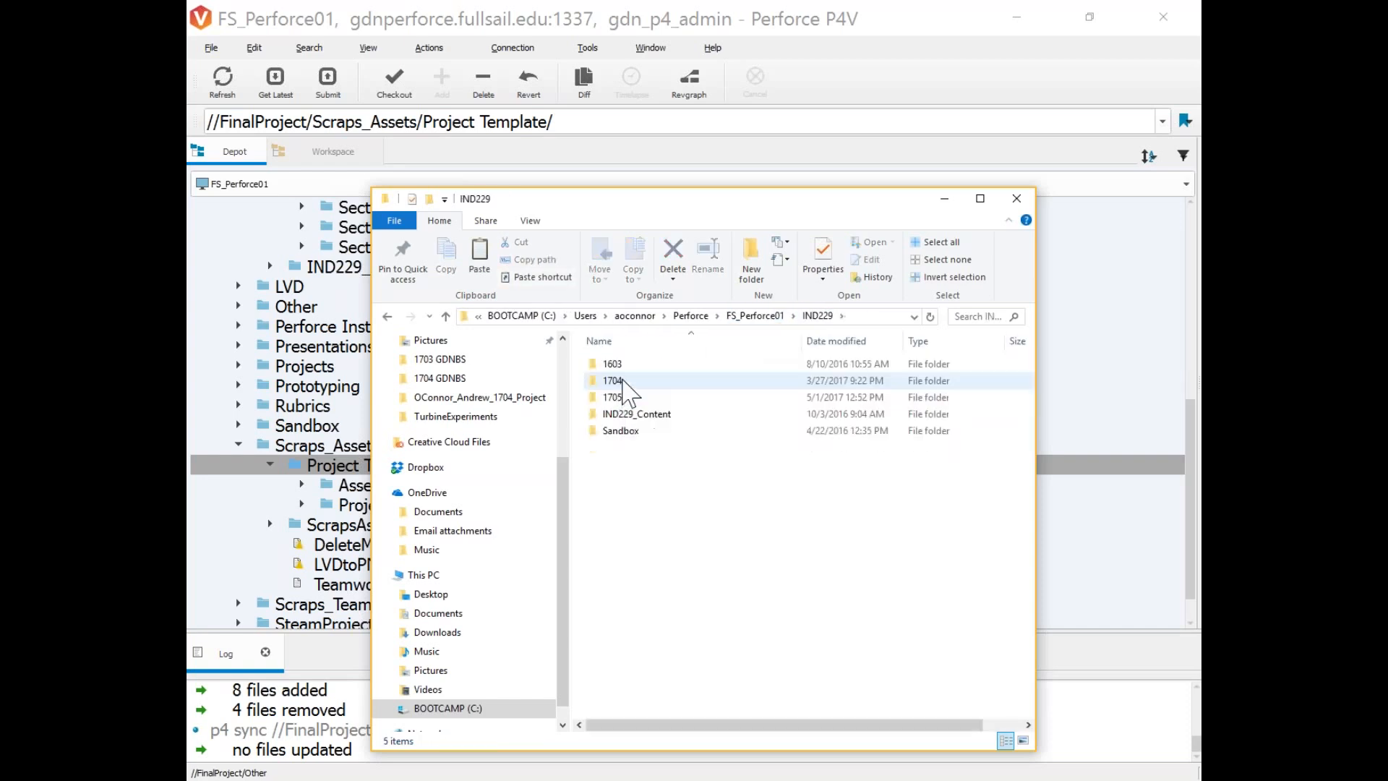
pyautogui.doubleClick(619, 397)
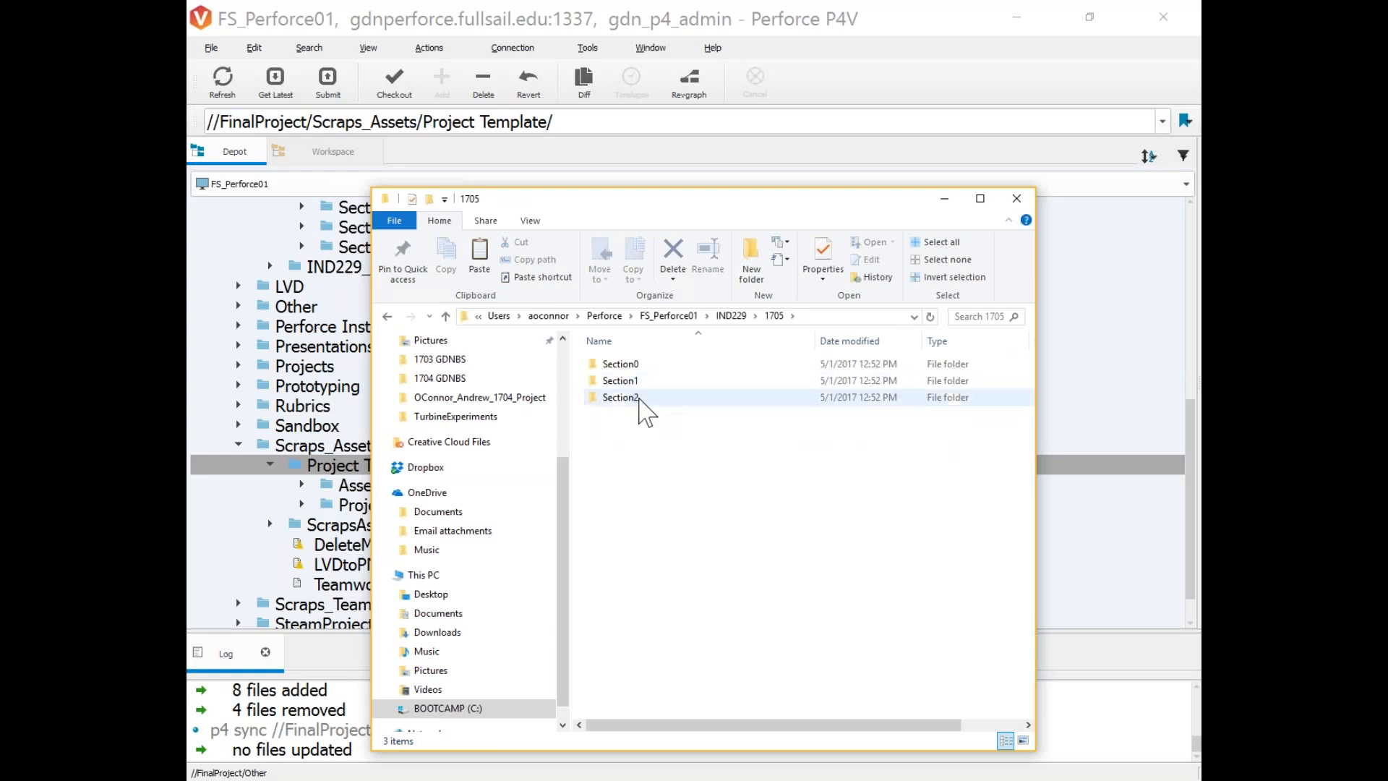
pyautogui.doubleClick(627, 363)
pyautogui.doubleClick(643, 381)
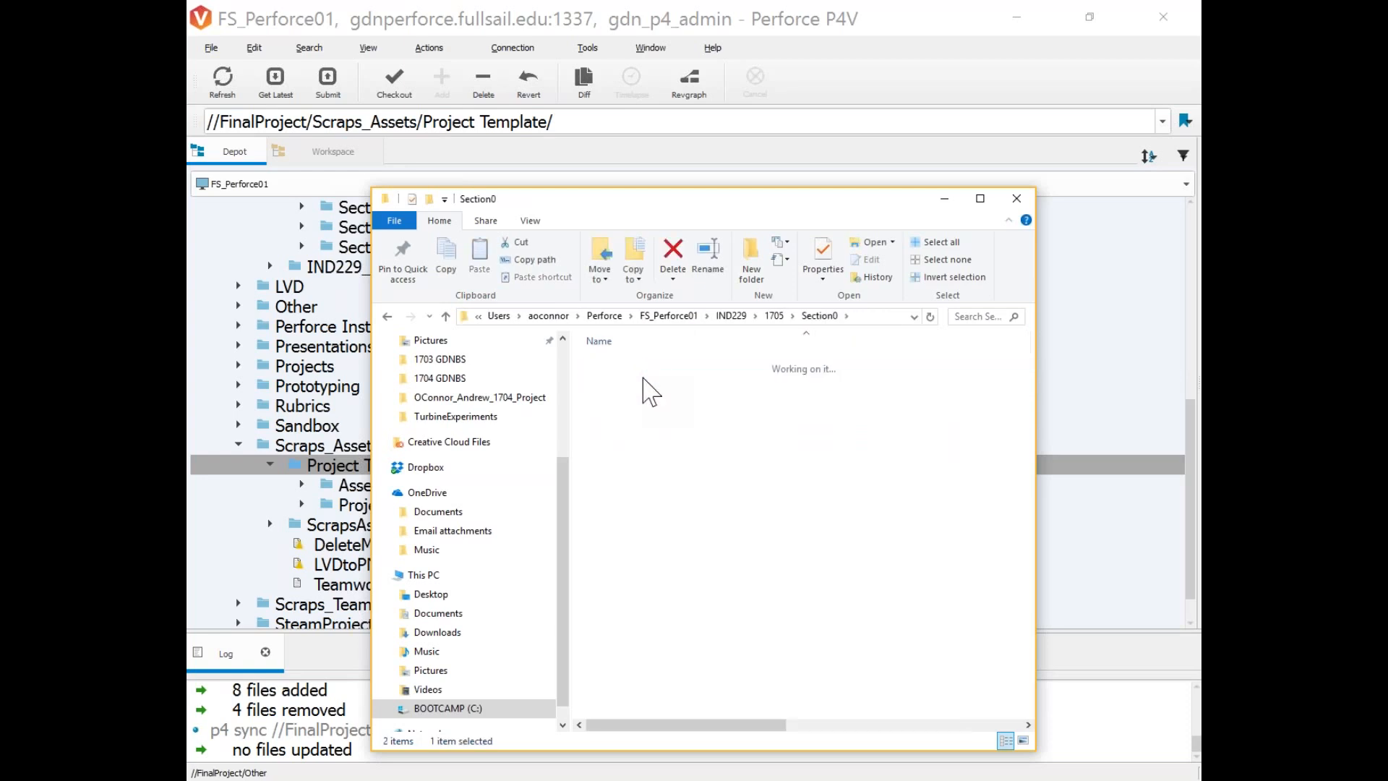
pyautogui.doubleClick(654, 381)
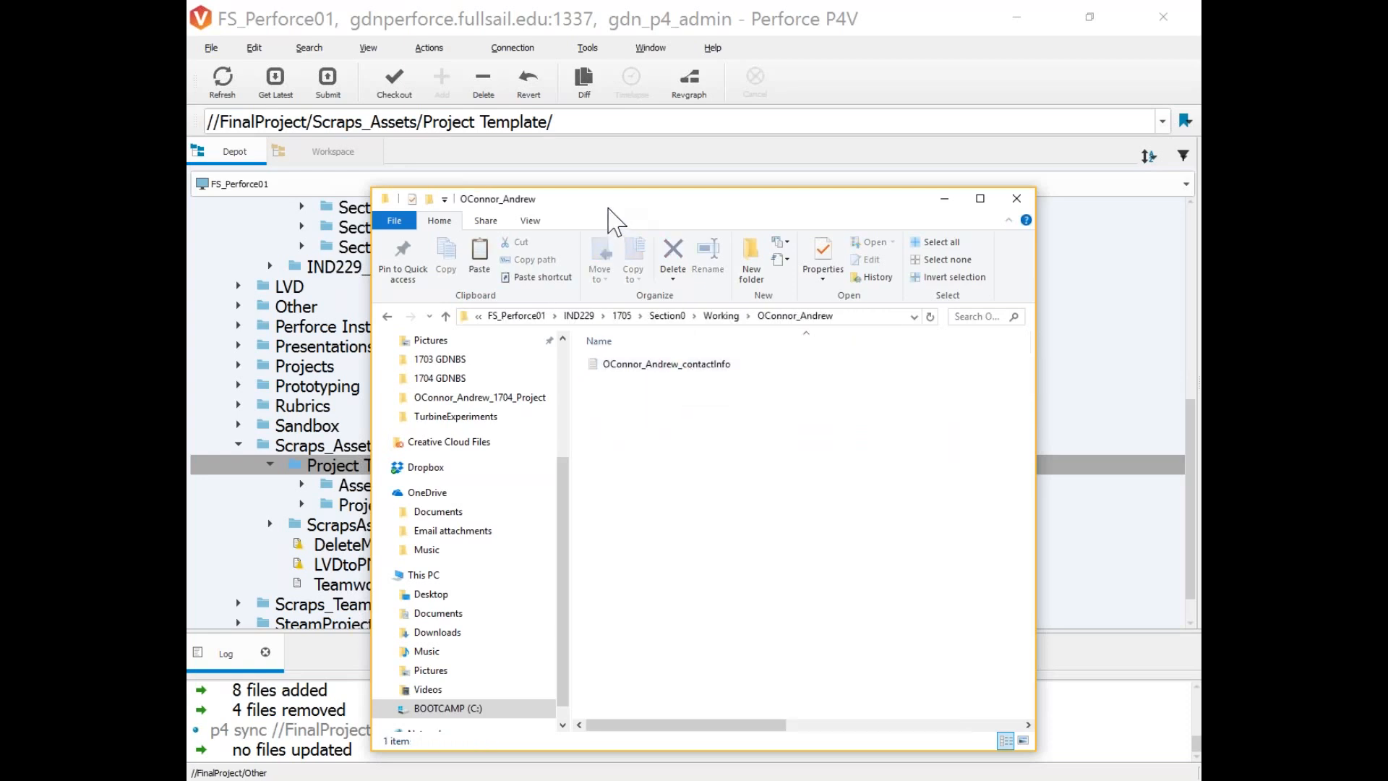
pyautogui.moveTo(611, 206); pyautogui.dragTo(754, 232)
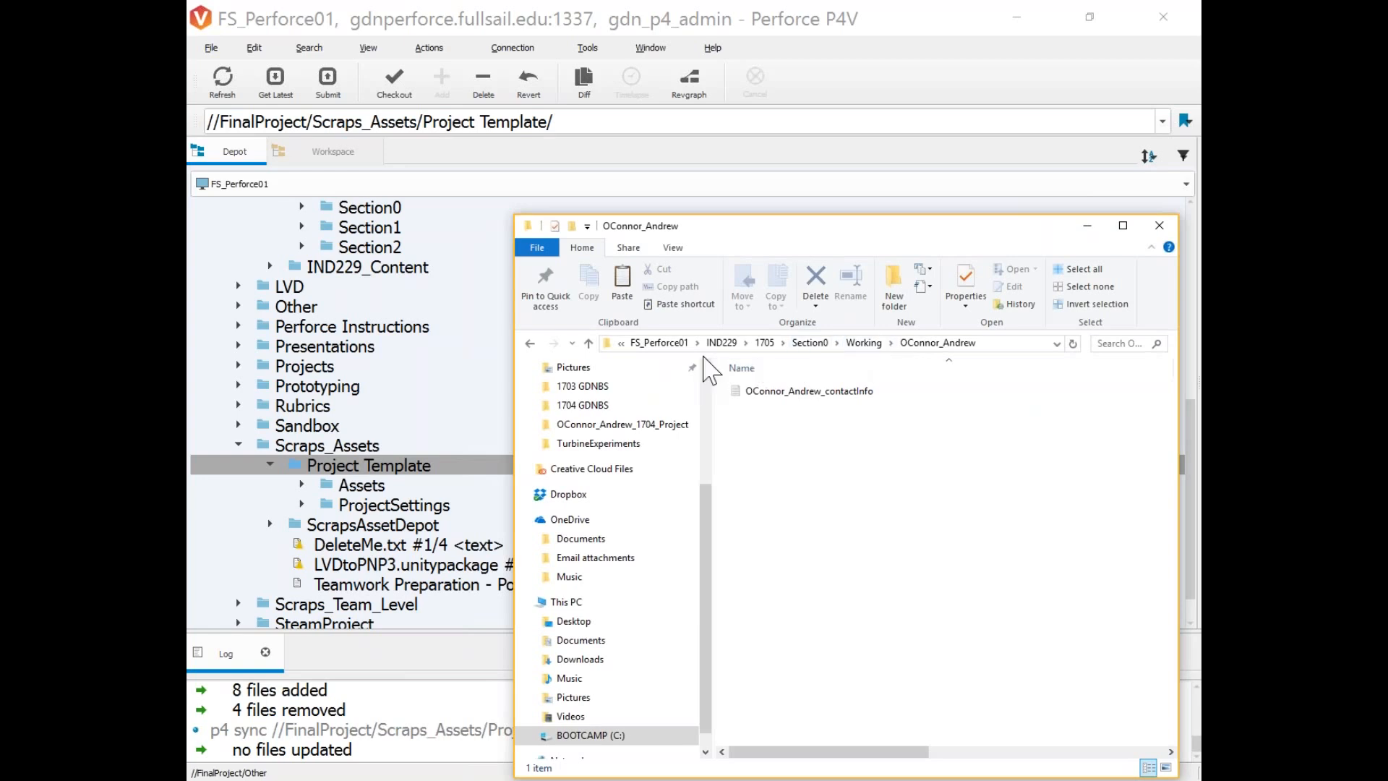
# In P4V, expand Section0 > Working and open the student's folder in File Explorer.
pyautogui.click(343, 251)
pyautogui.scroll(1, 333, 264)
pyautogui.click(302, 266)
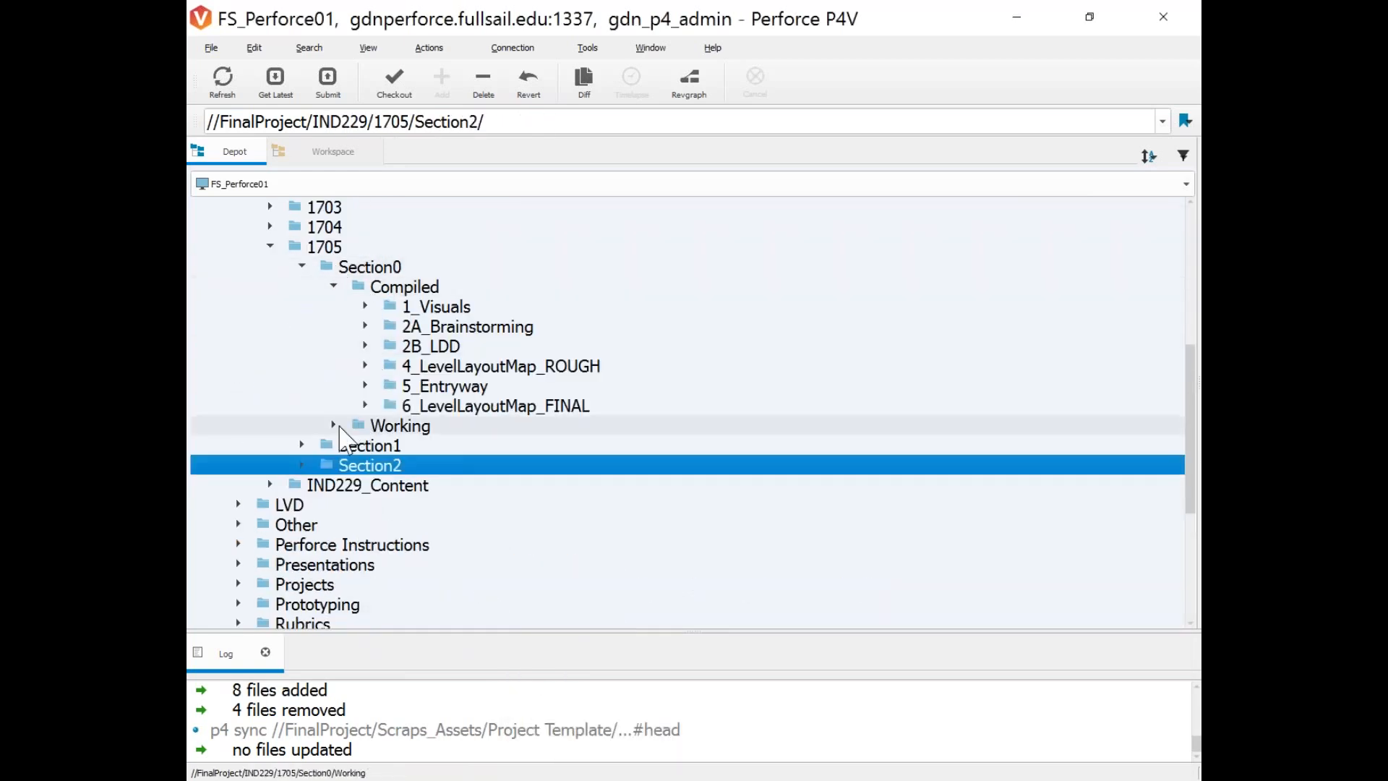
pyautogui.click(334, 426)
pyautogui.scroll(-5, 376, 448)
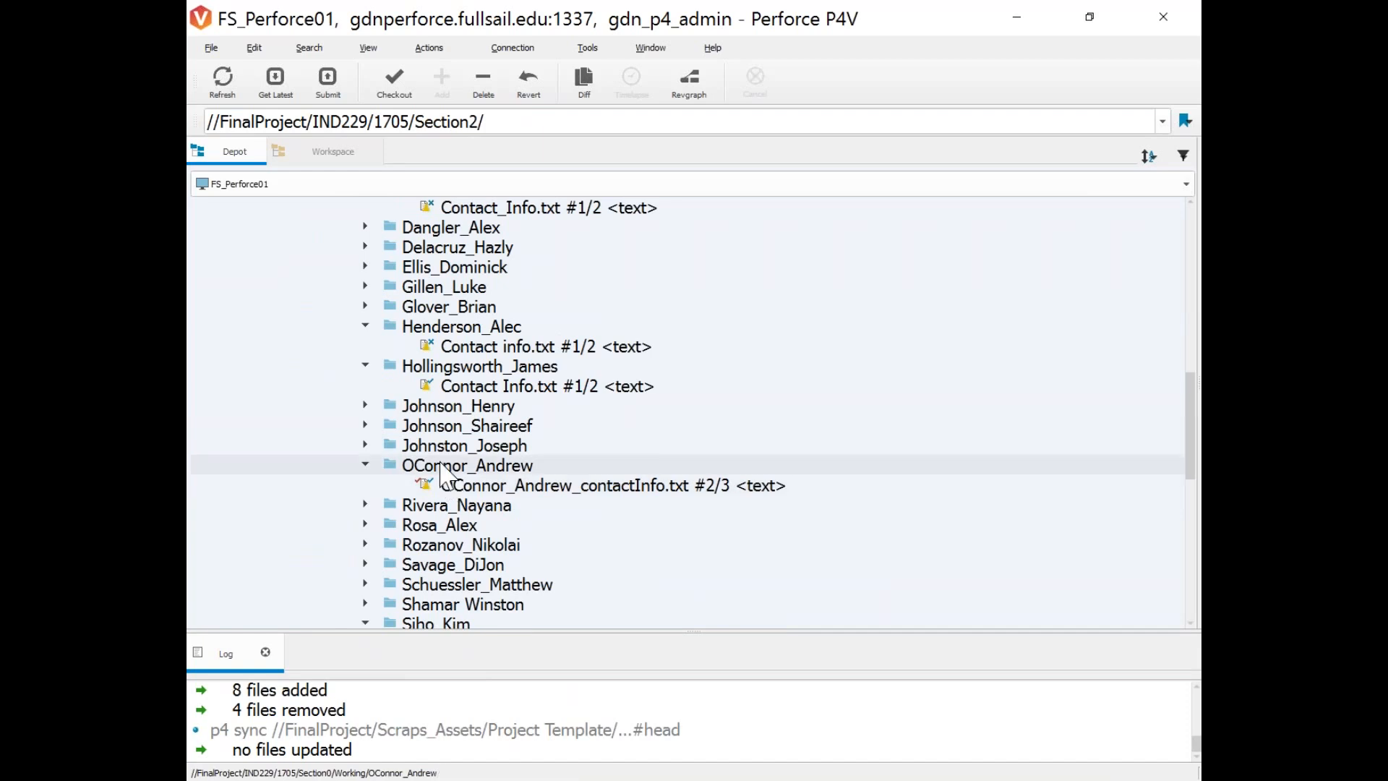
pyautogui.rightClick(438, 466)
pyautogui.moveTo(838, 745)
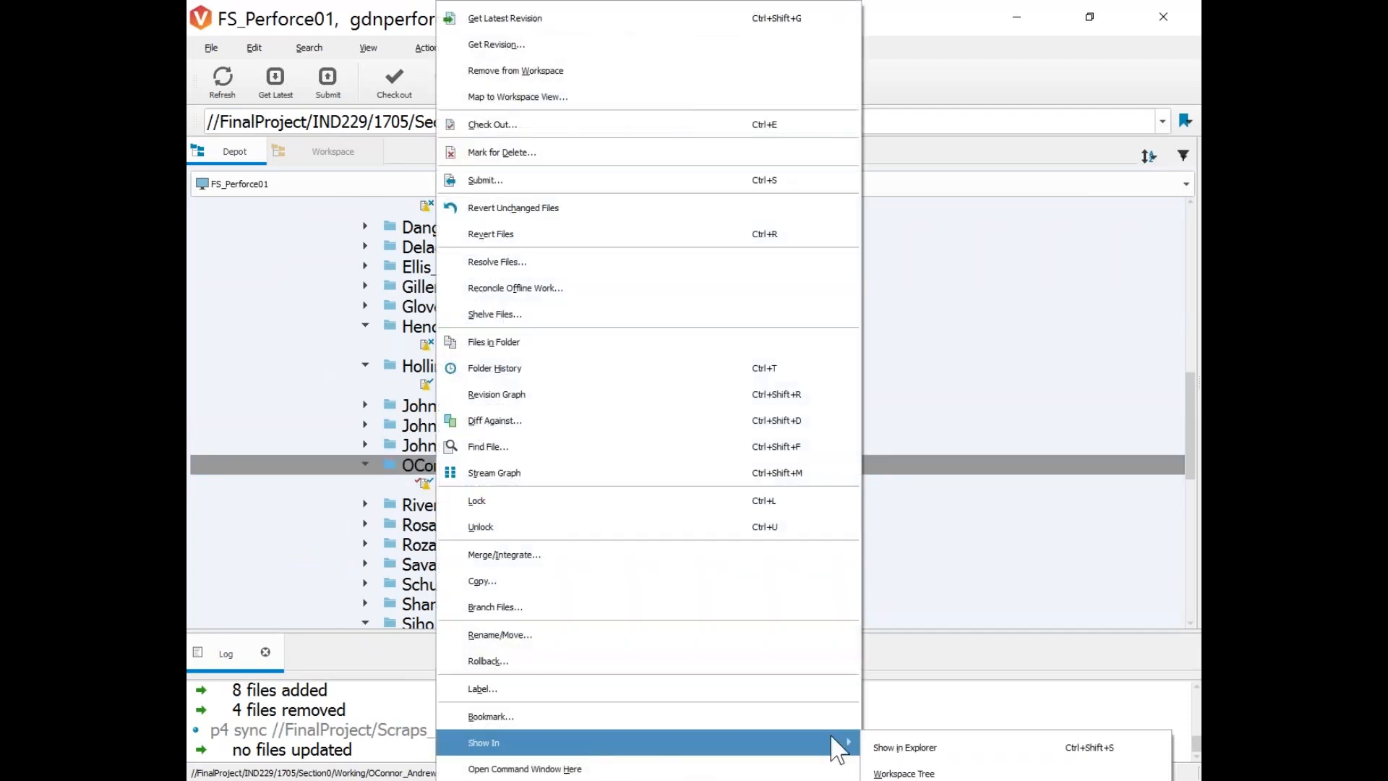
pyautogui.click(889, 747)
pyautogui.doubleClick(484, 199)
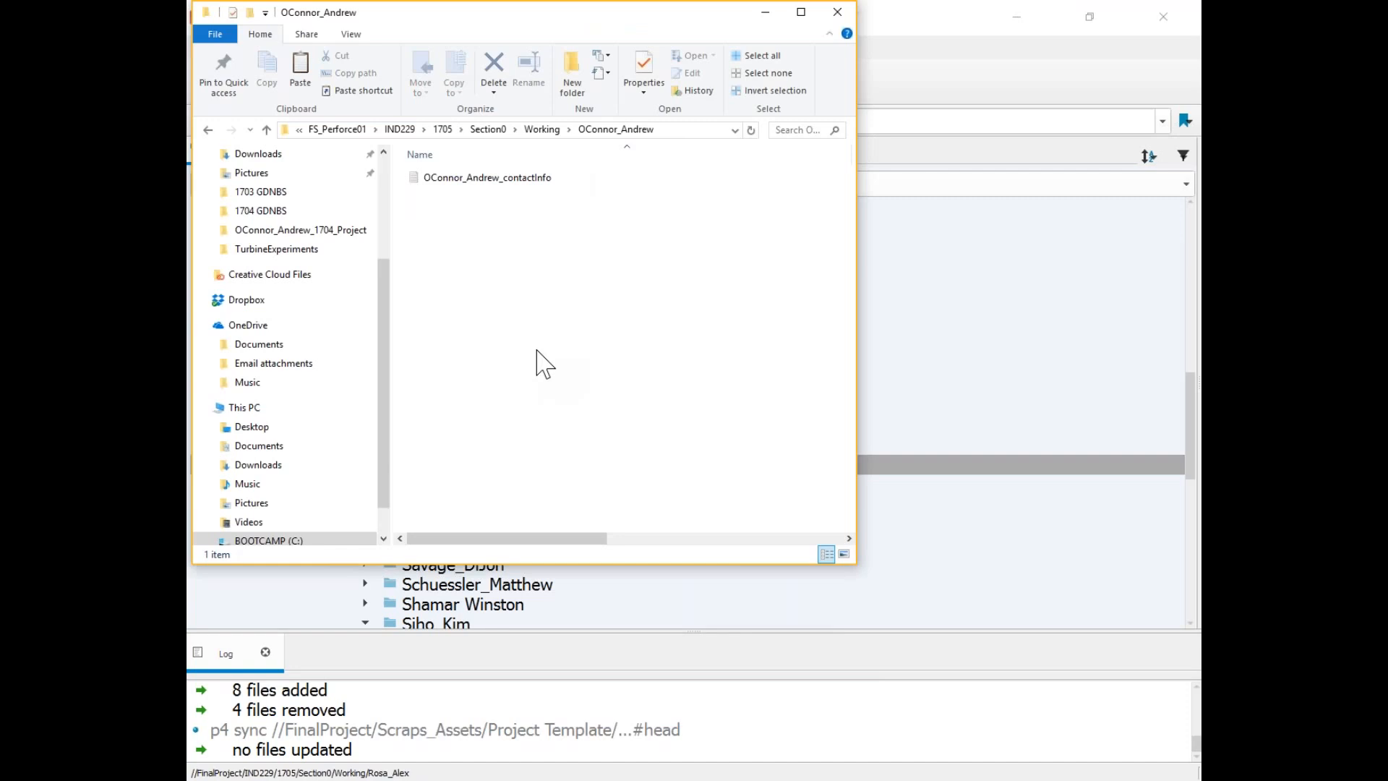
# Paste Project Template into the student folder and rename it to the student's name with a _1705 suffix.
pyautogui.hotkey('ctrl', 'v')
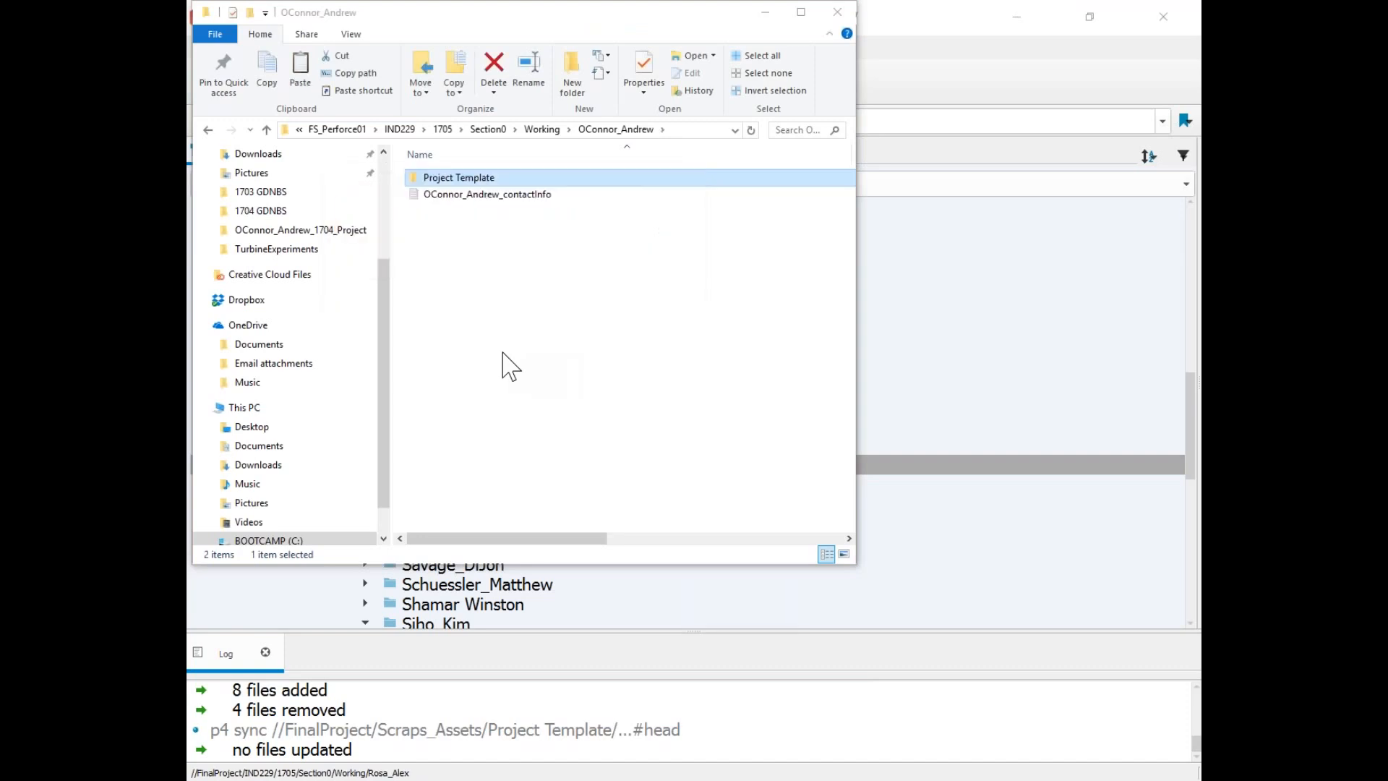
pyautogui.moveTo(525, 21); pyautogui.dragTo(613, 82)
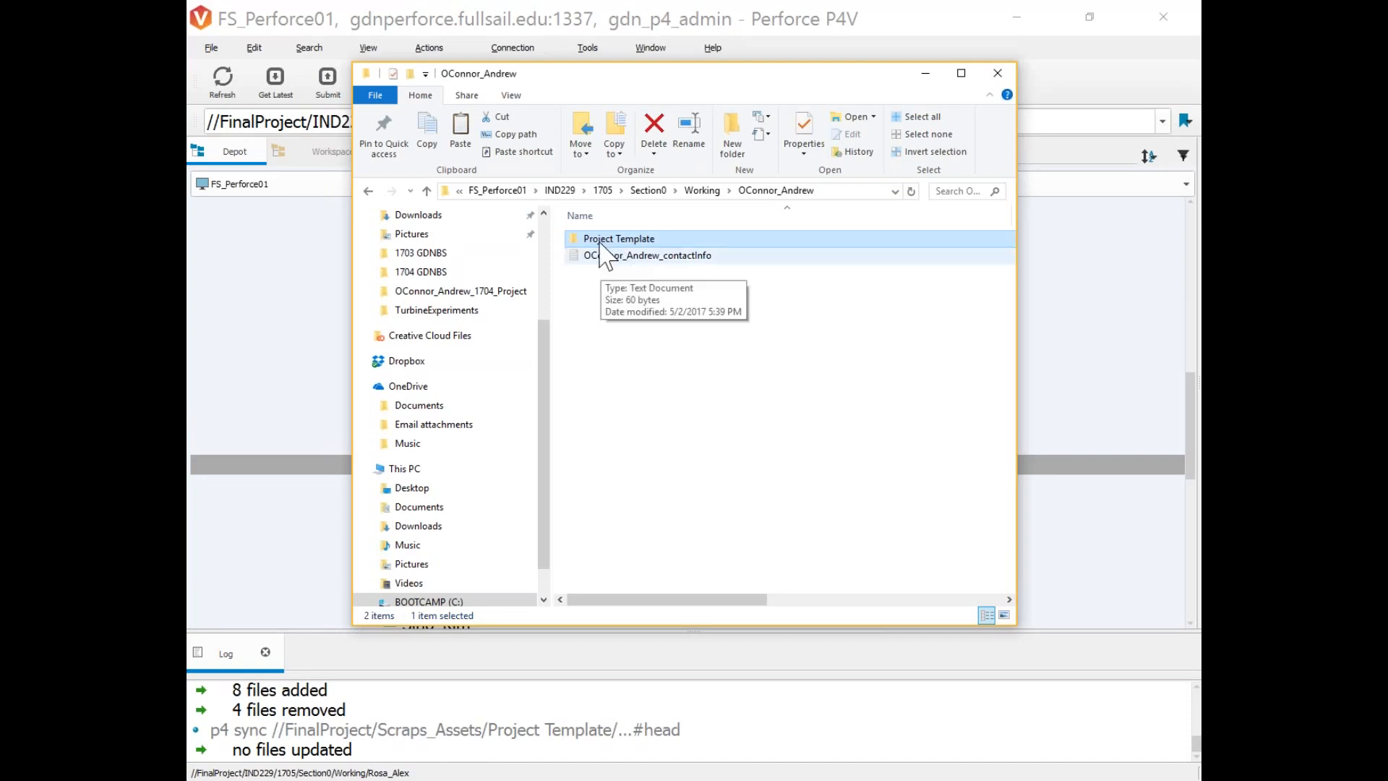
pyautogui.press('F2')
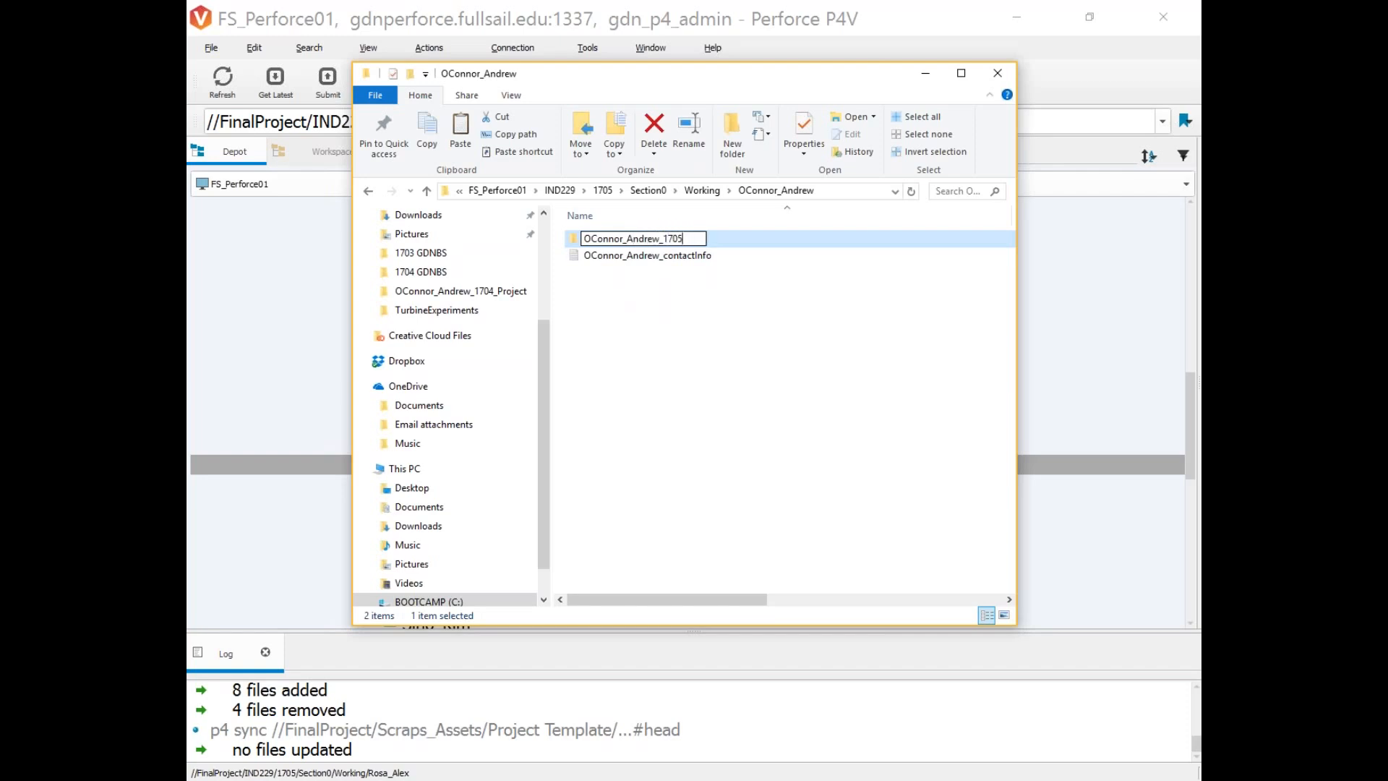
pyautogui.press('Return')
pyautogui.click(641, 309)
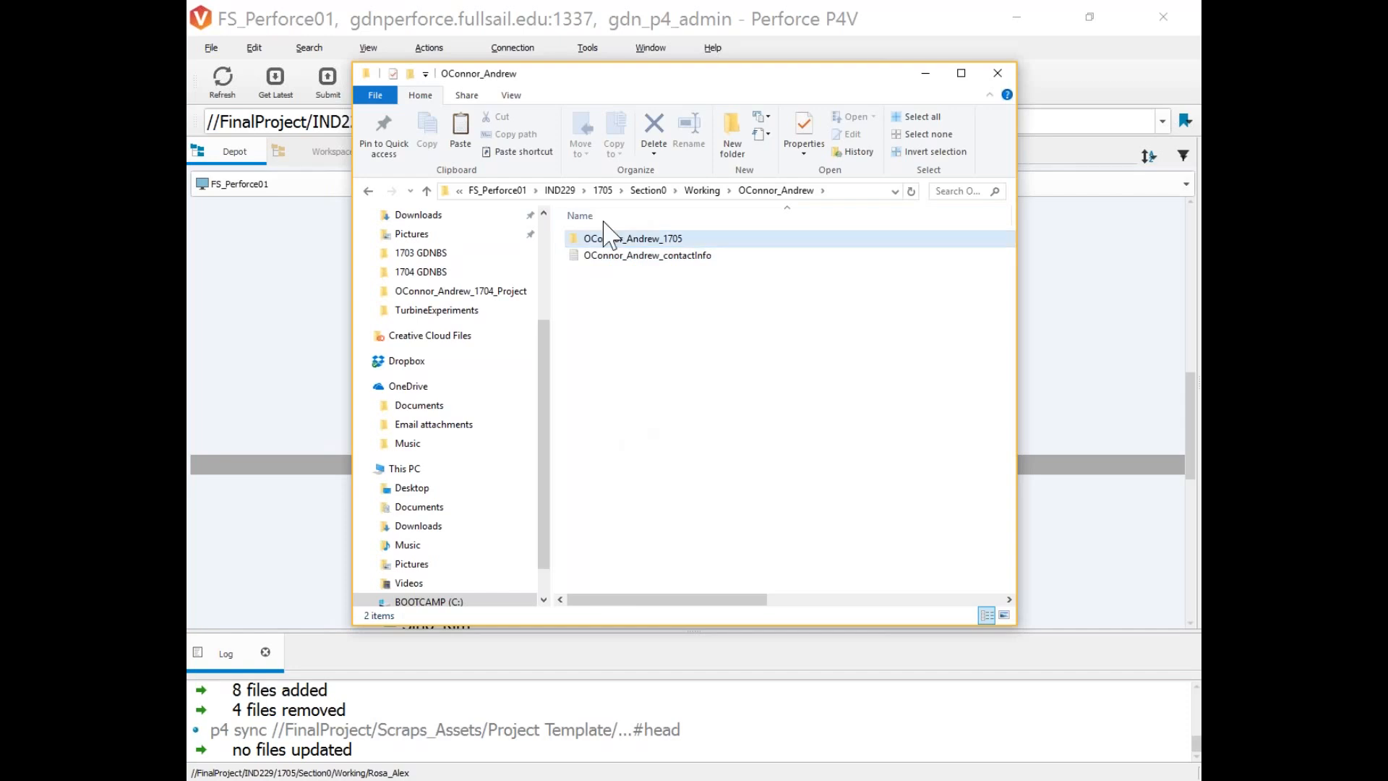
pyautogui.moveTo(638, 73); pyautogui.dragTo(827, 175)
pyautogui.click(559, 24)
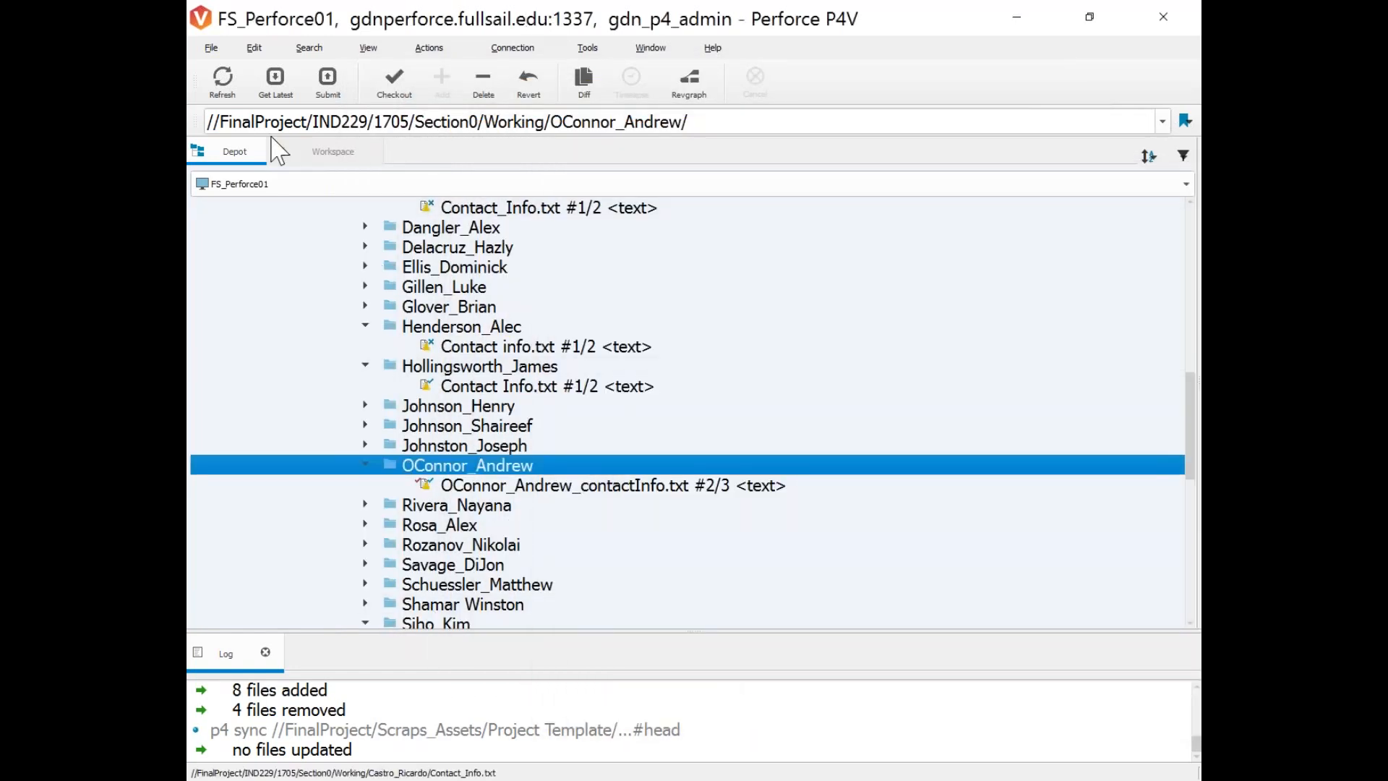
# In the Workspace tree, expand the new _1705 project folder to check its Assets and ProjectSettings.
pyautogui.click(340, 153)
pyautogui.scroll(2, 448, 325)
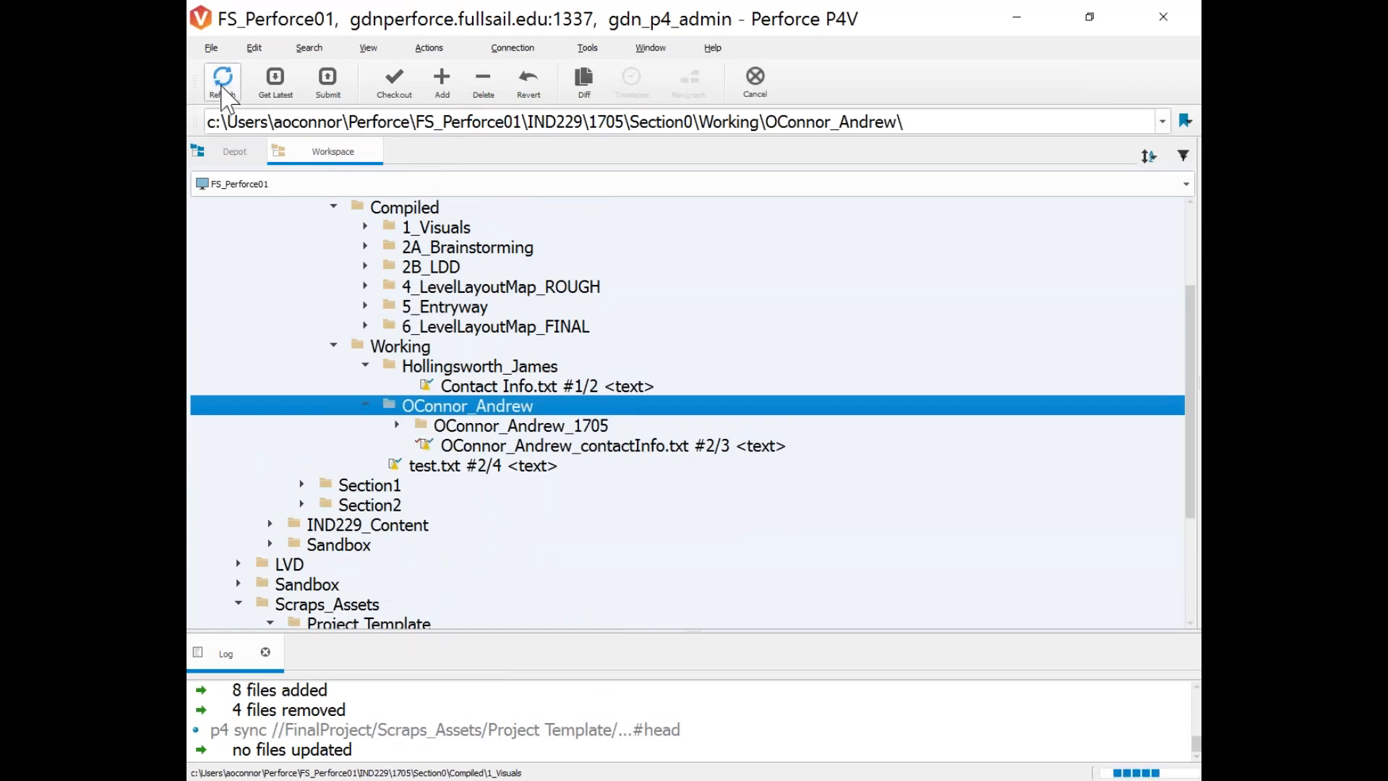
pyautogui.click(397, 425)
pyautogui.click(429, 445)
pyautogui.click(428, 446)
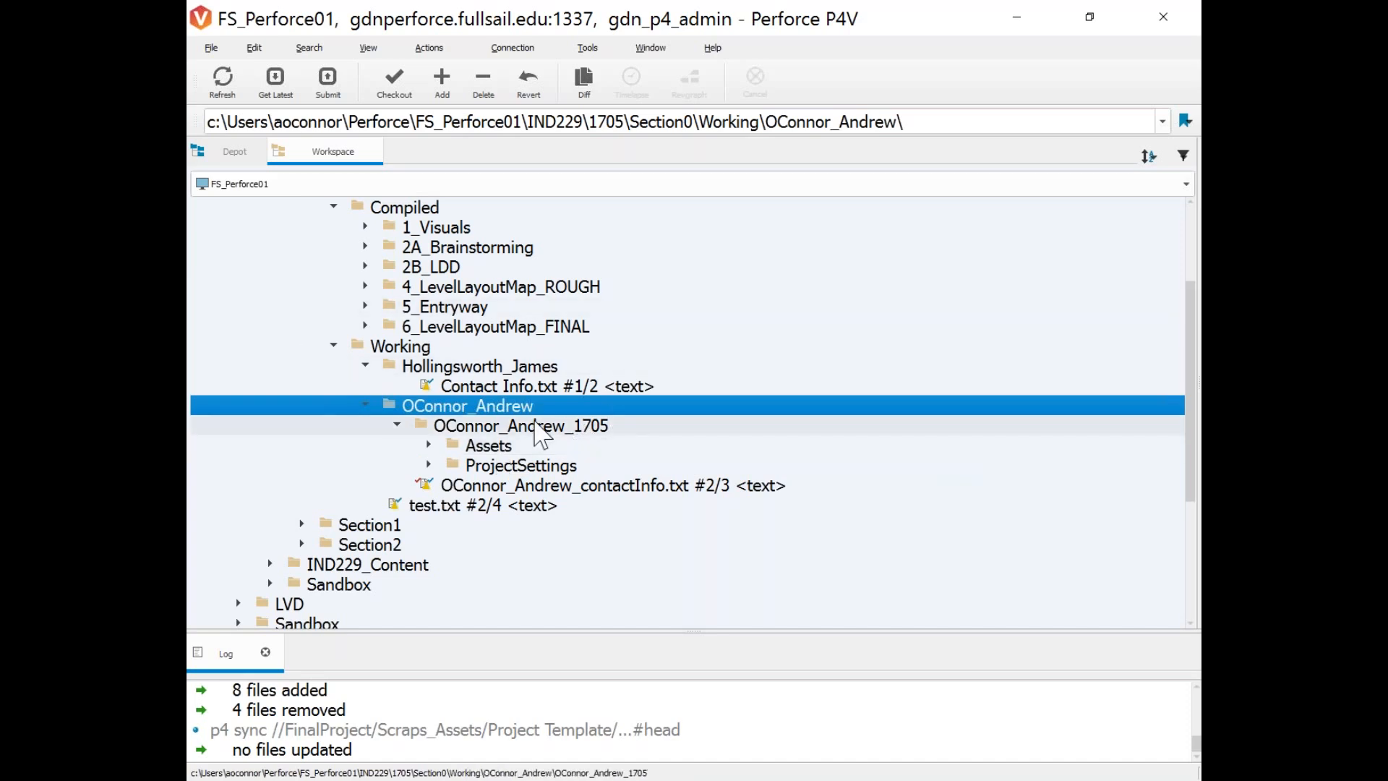
pyautogui.moveTo(1192, 283); pyautogui.dragTo(539, 297)
# Mark Assets and ProjectSettings for add, placing 521 files in the default changelist.
pyautogui.click(232, 151)
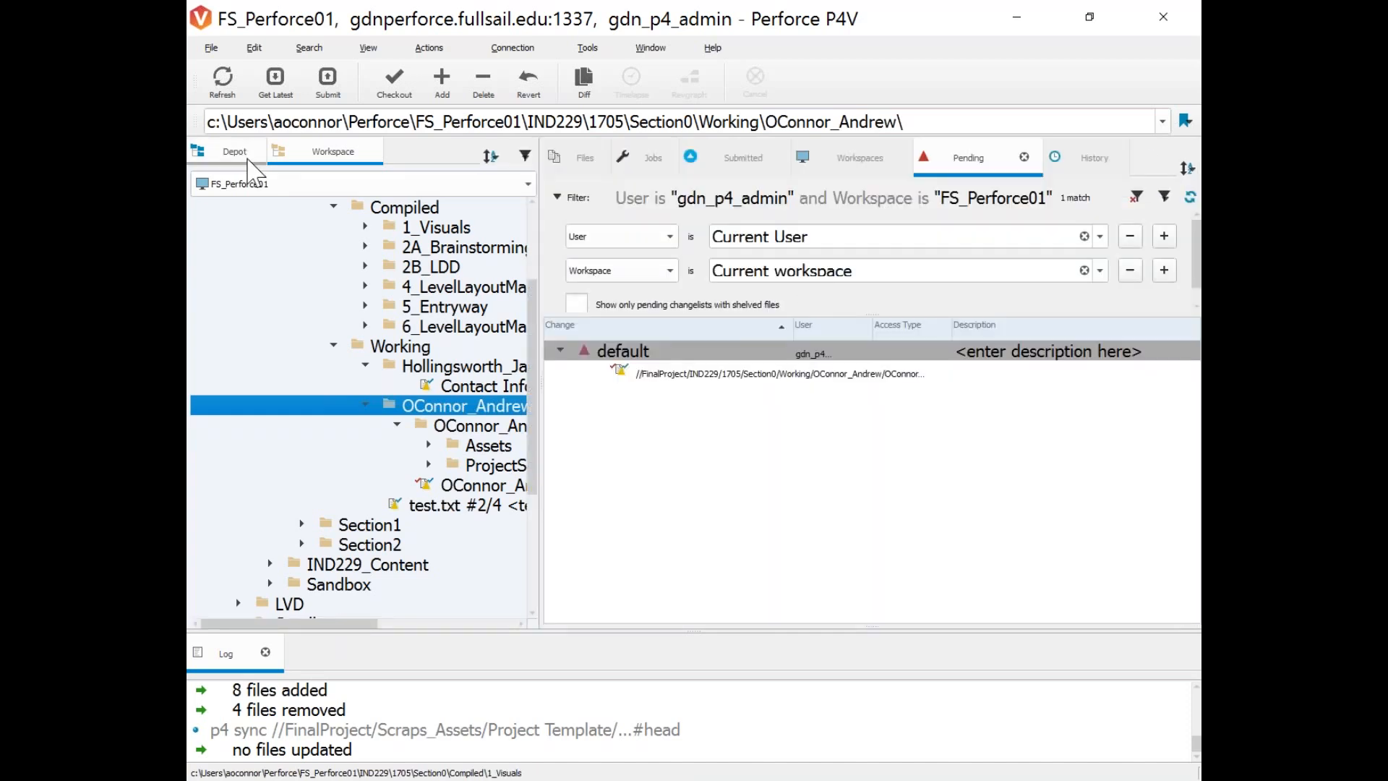
pyautogui.click(308, 160)
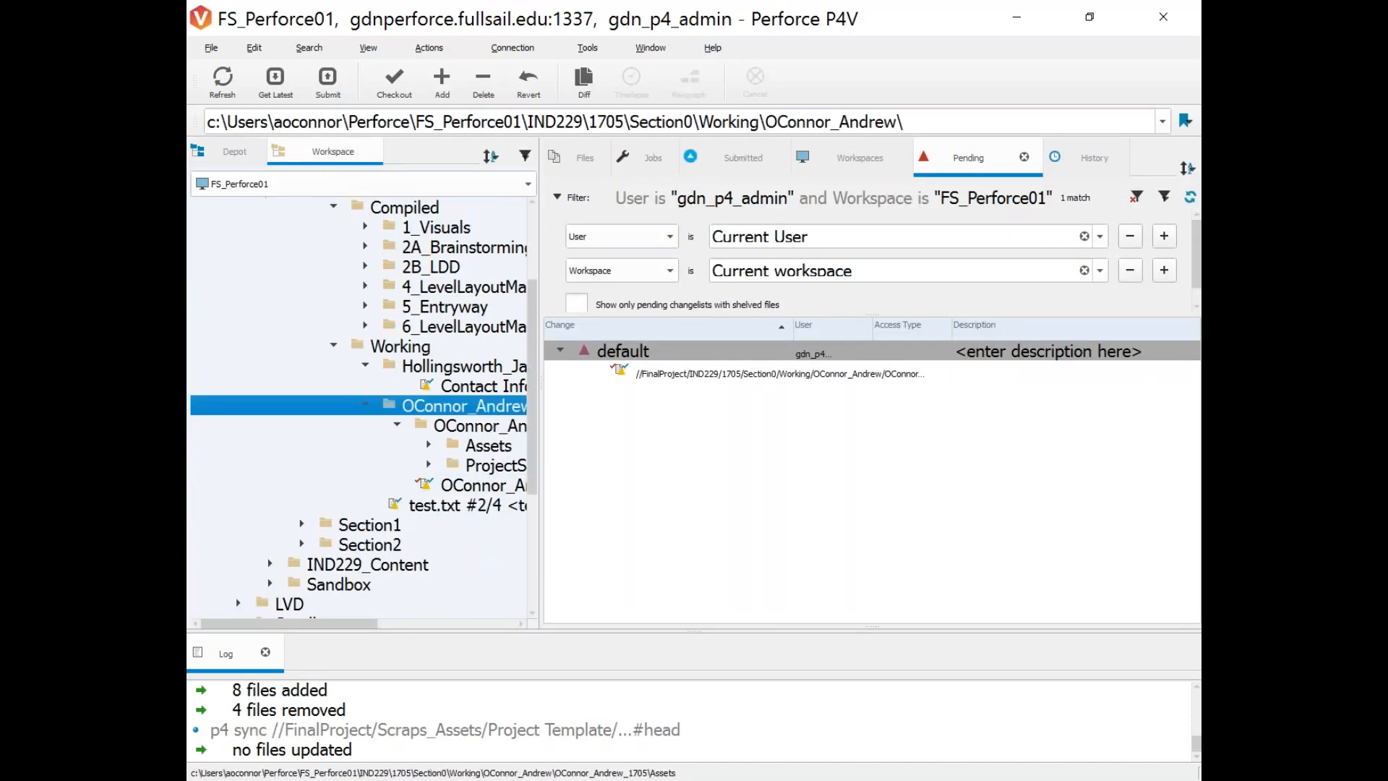
pyautogui.moveTo(541, 412); pyautogui.dragTo(1009, 401)
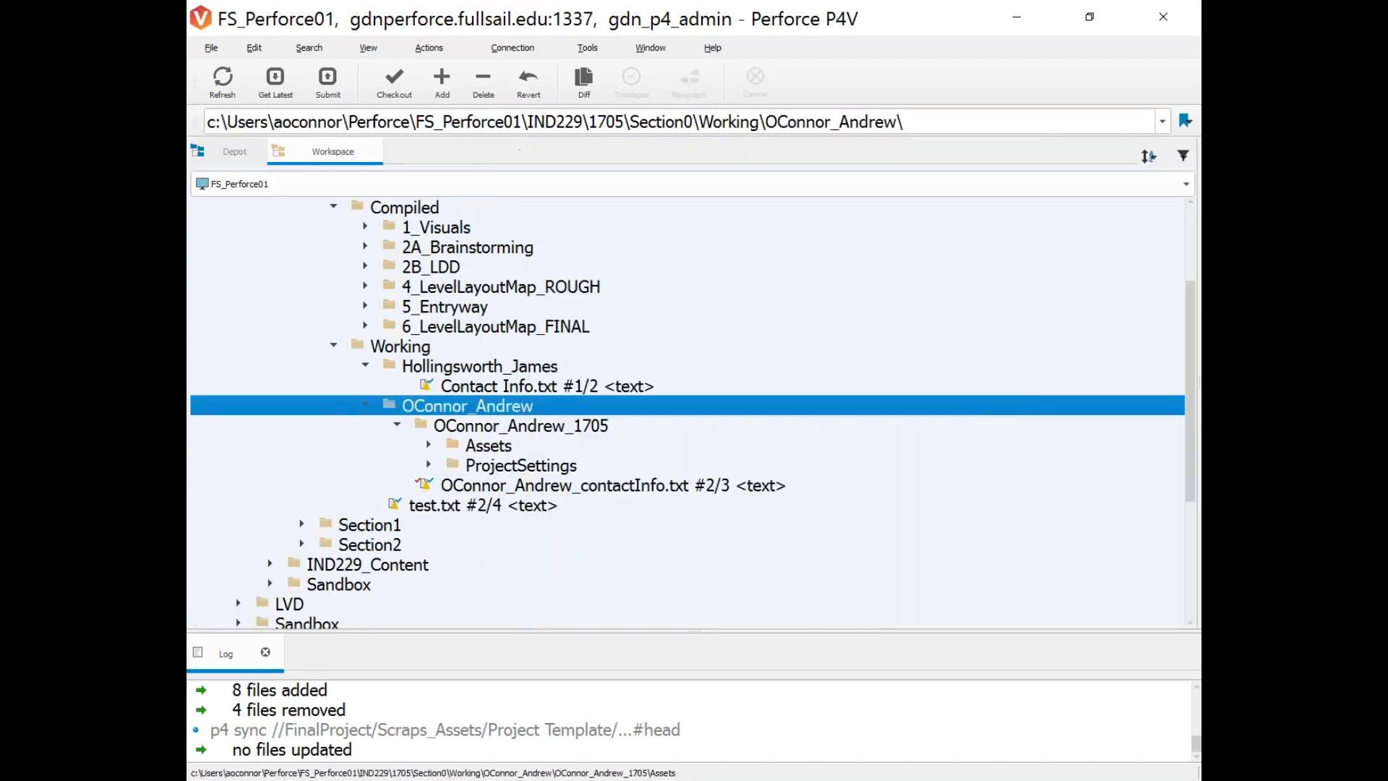
pyautogui.click(587, 450)
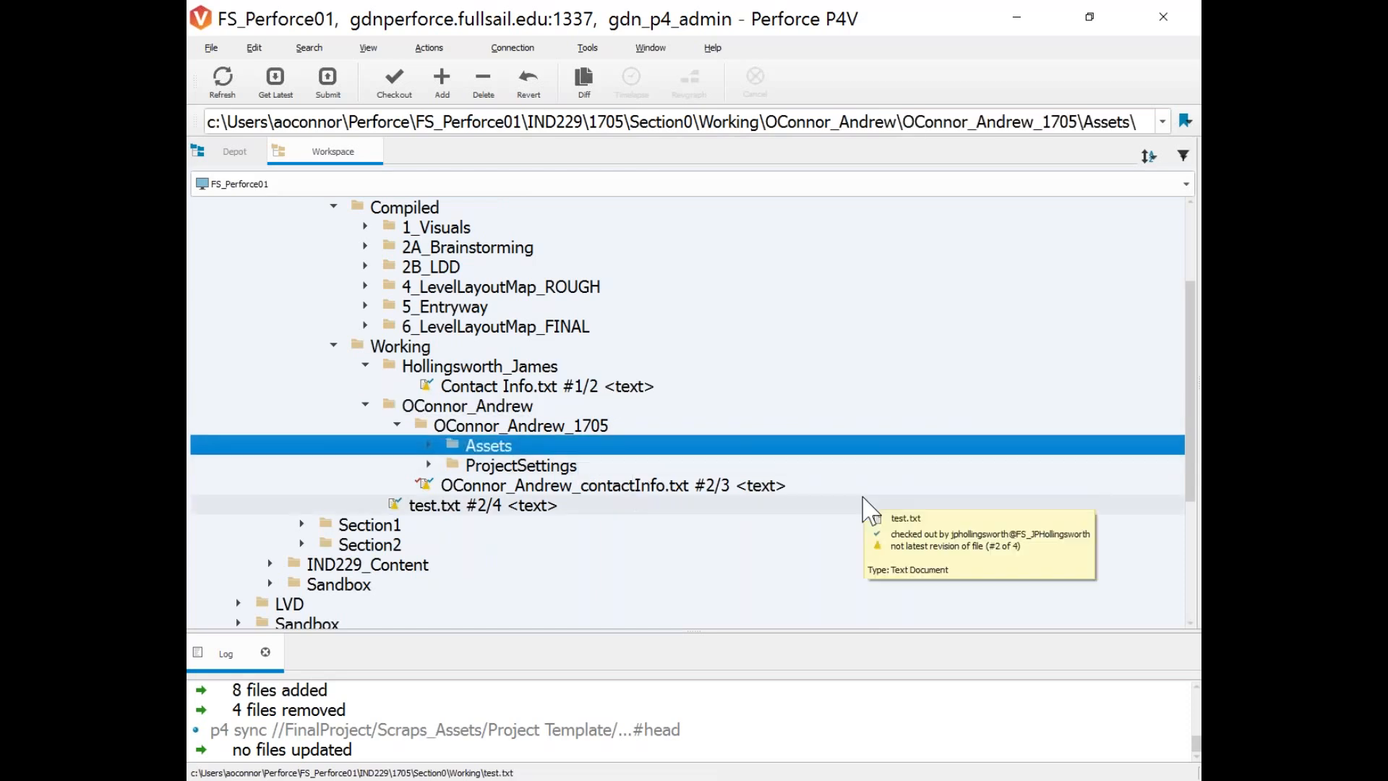
pyautogui.keyDown('ctrl'); pyautogui.click(486, 467); pyautogui.keyUp('ctrl')
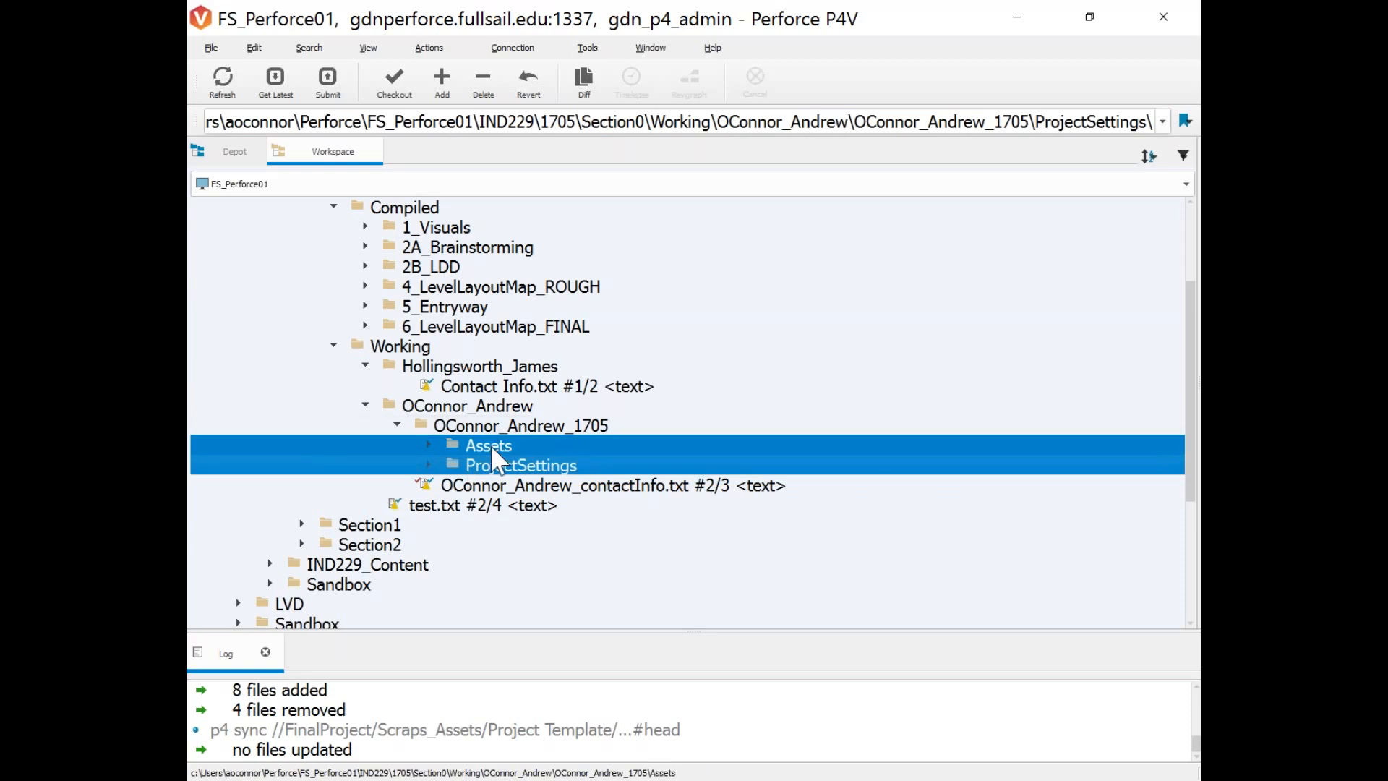
pyautogui.rightClick(490, 445)
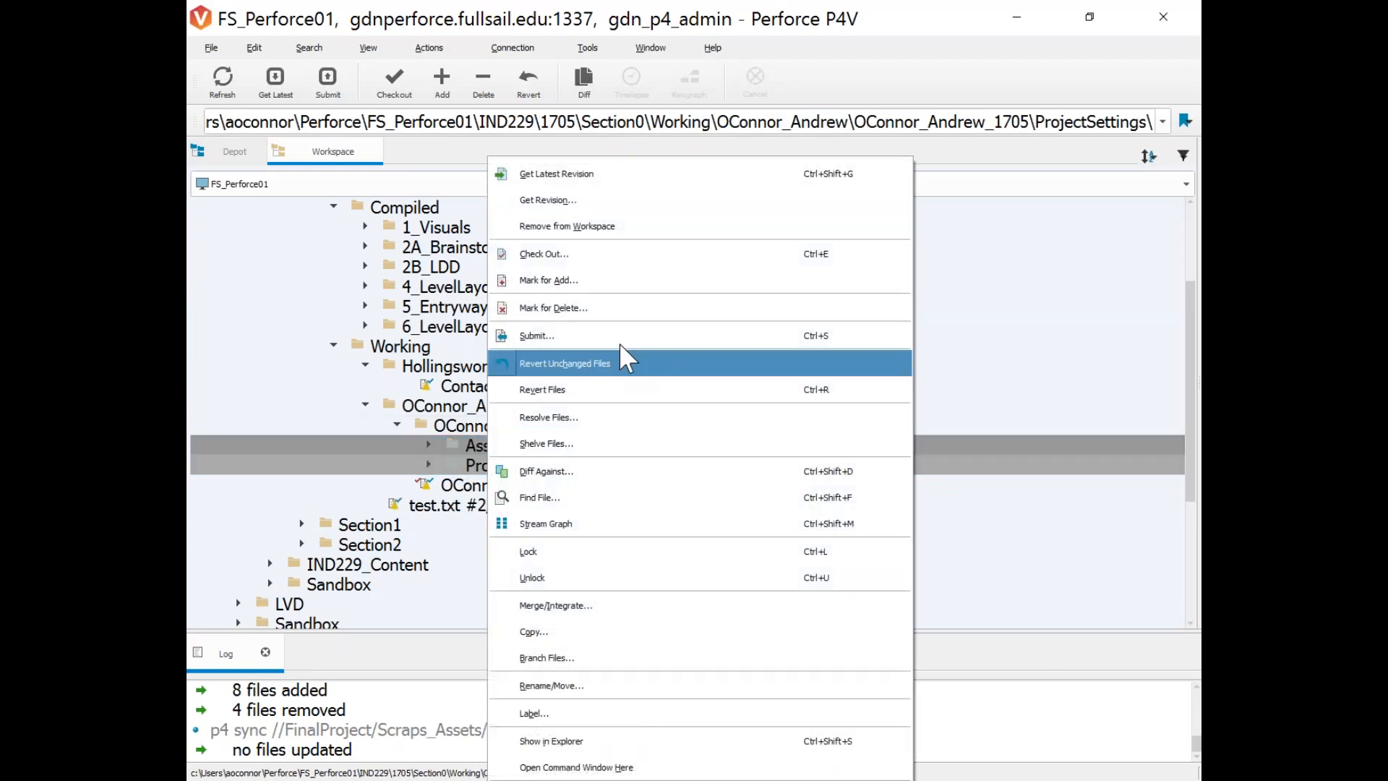
pyautogui.click(615, 282)
pyautogui.click(759, 461)
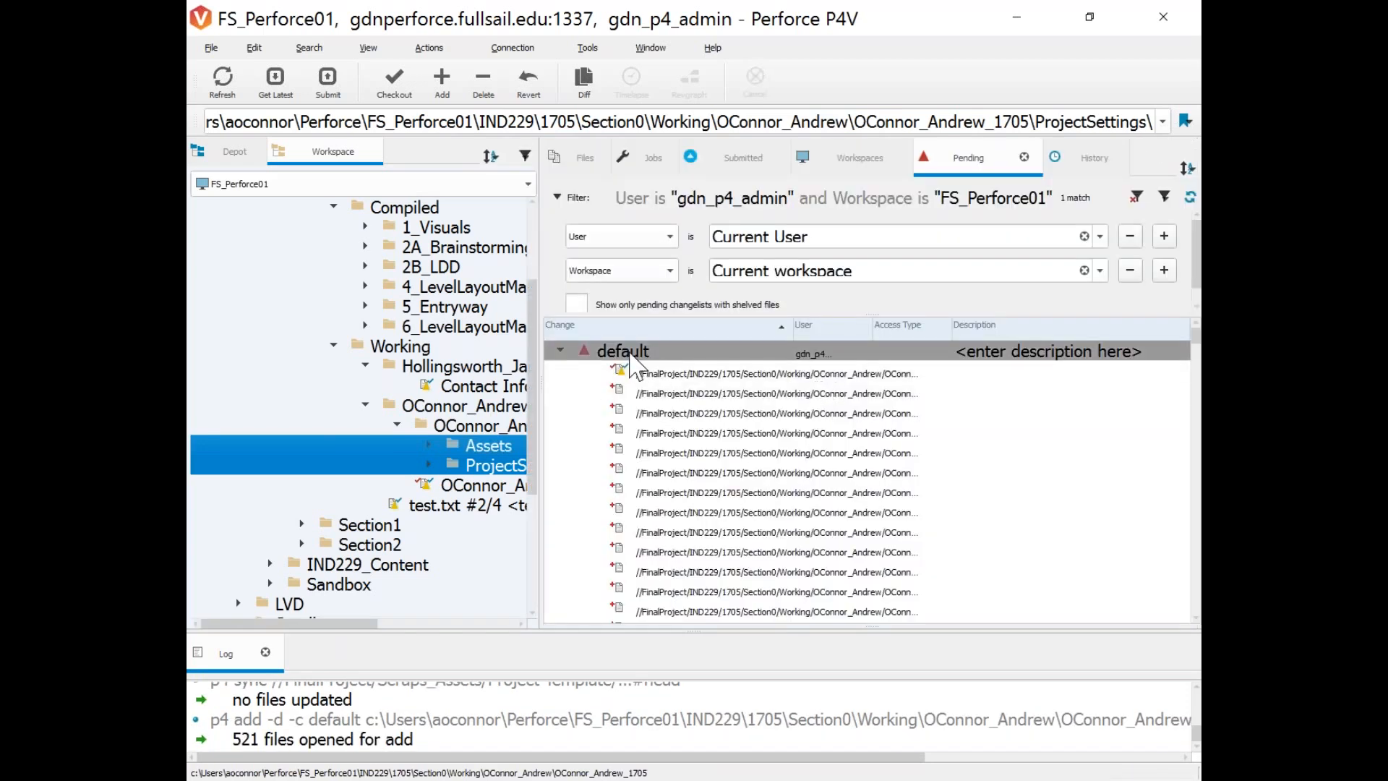
# Begin submitting the default pending changelist.
pyautogui.click(598, 349)
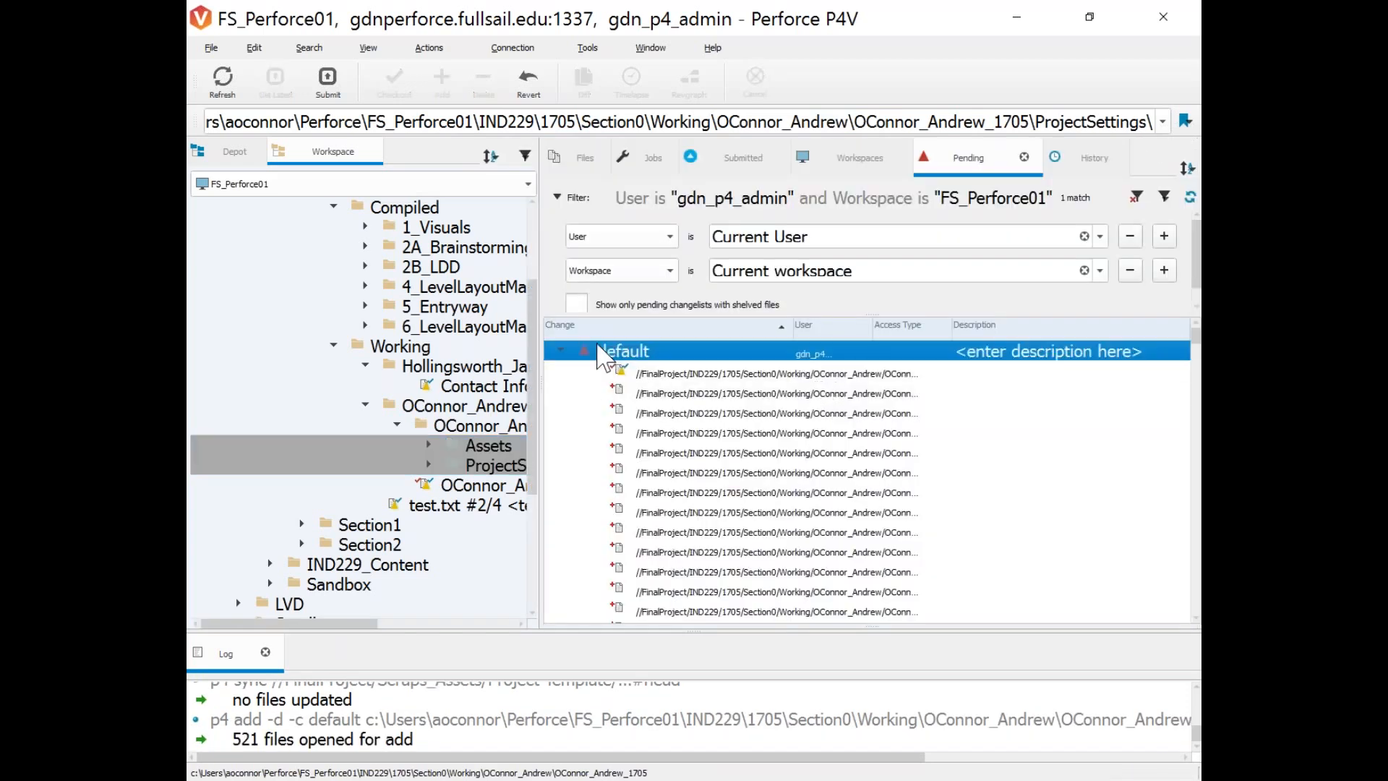
pyautogui.rightClick(598, 356)
pyautogui.click(626, 360)
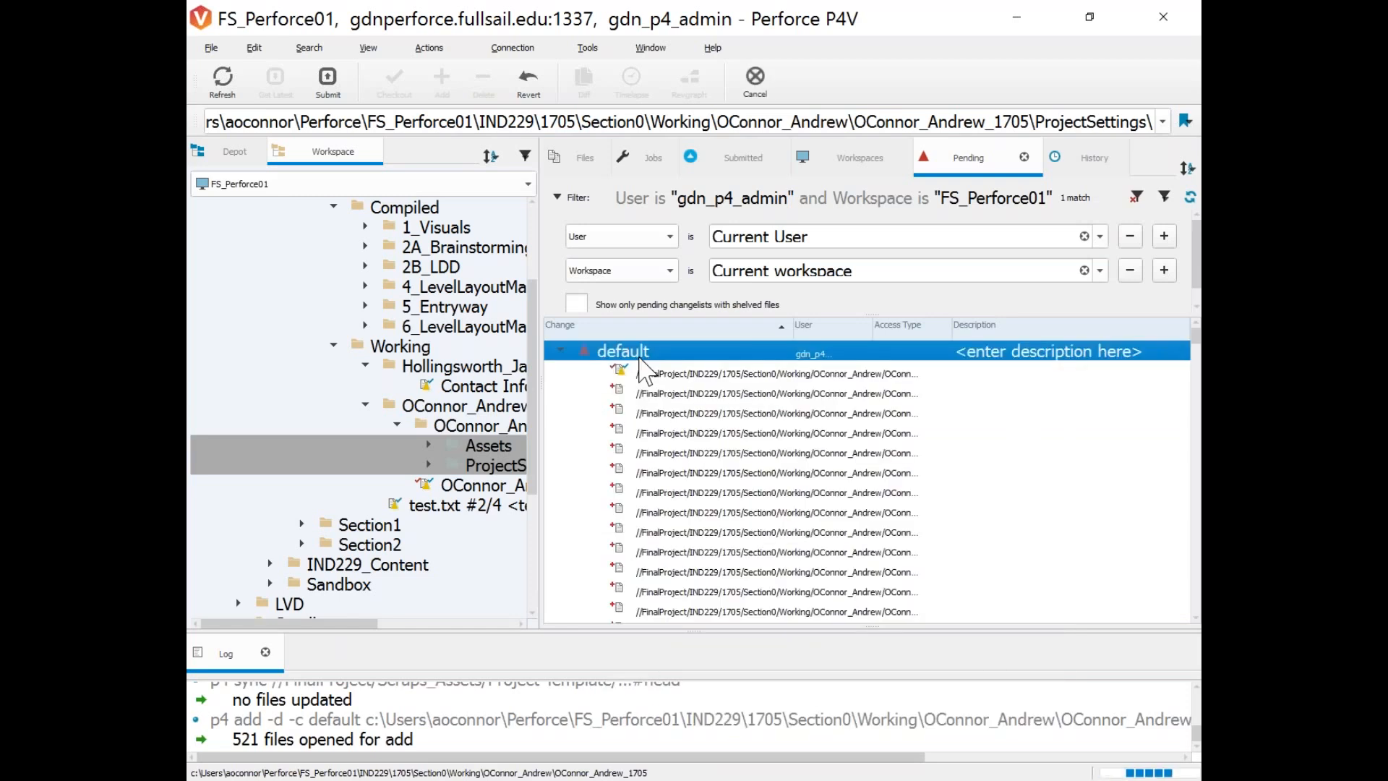
pyautogui.write('adding 170')
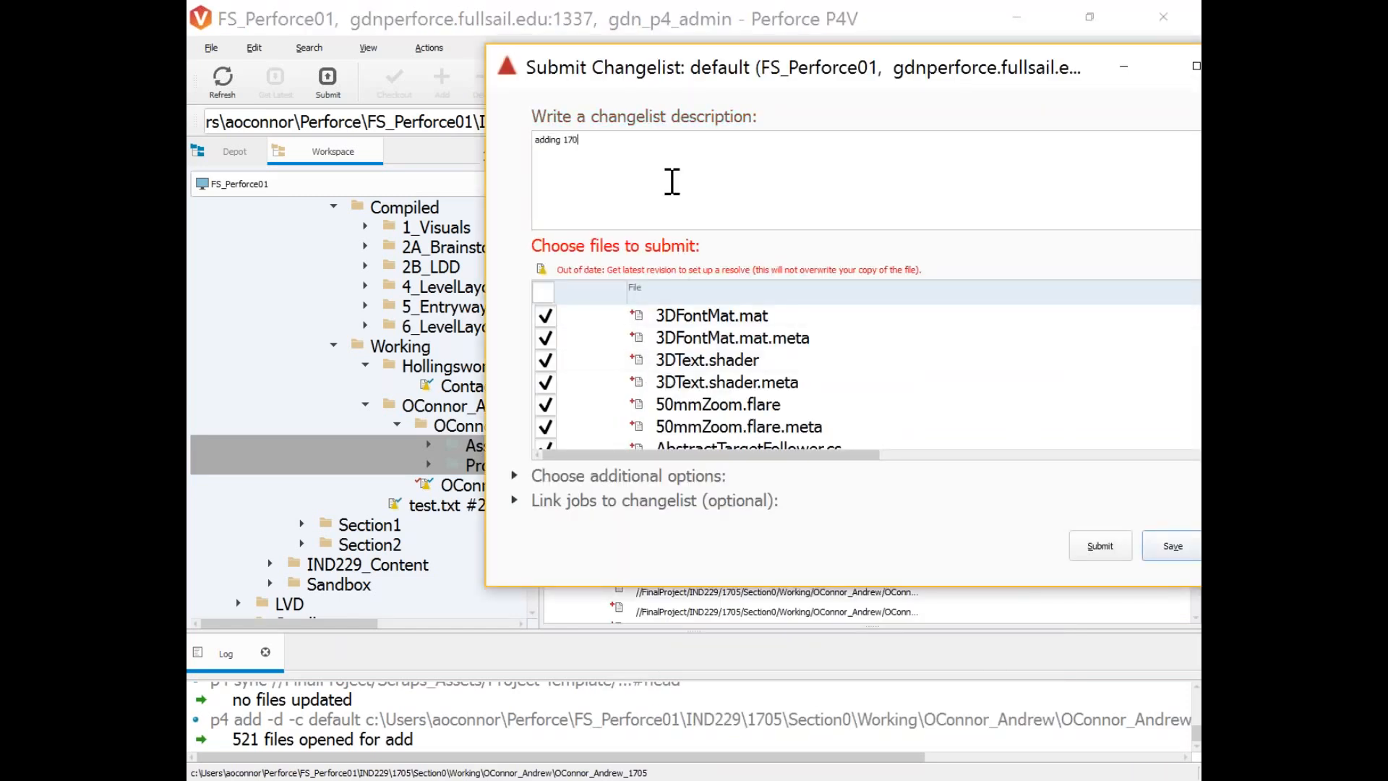
pyautogui.write('5 Project template')
pyautogui.moveTo(998, 69); pyautogui.dragTo(825, 85)
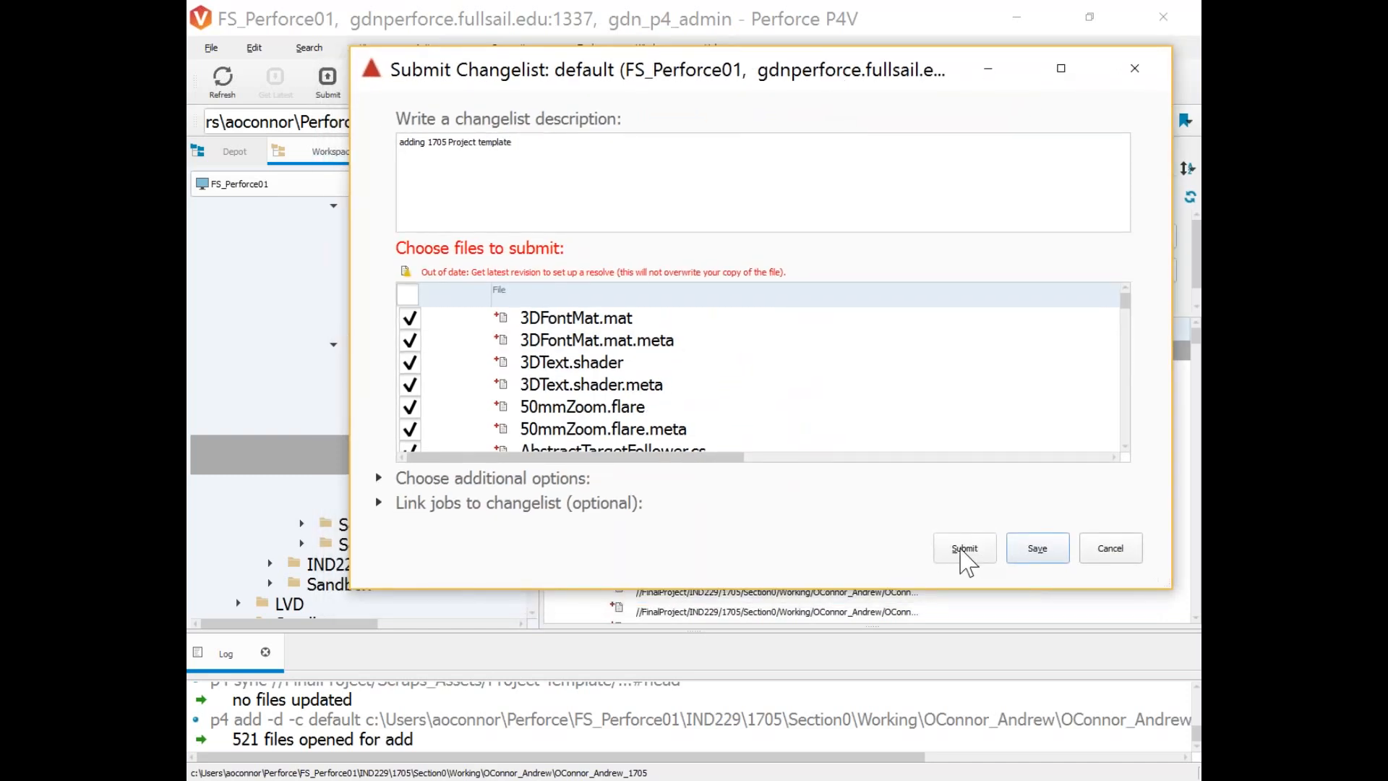
pyautogui.scroll(-10, 865, 397)
pyautogui.scroll(10, 849, 412)
pyautogui.moveTo(892, 77); pyautogui.dragTo(875, 176)
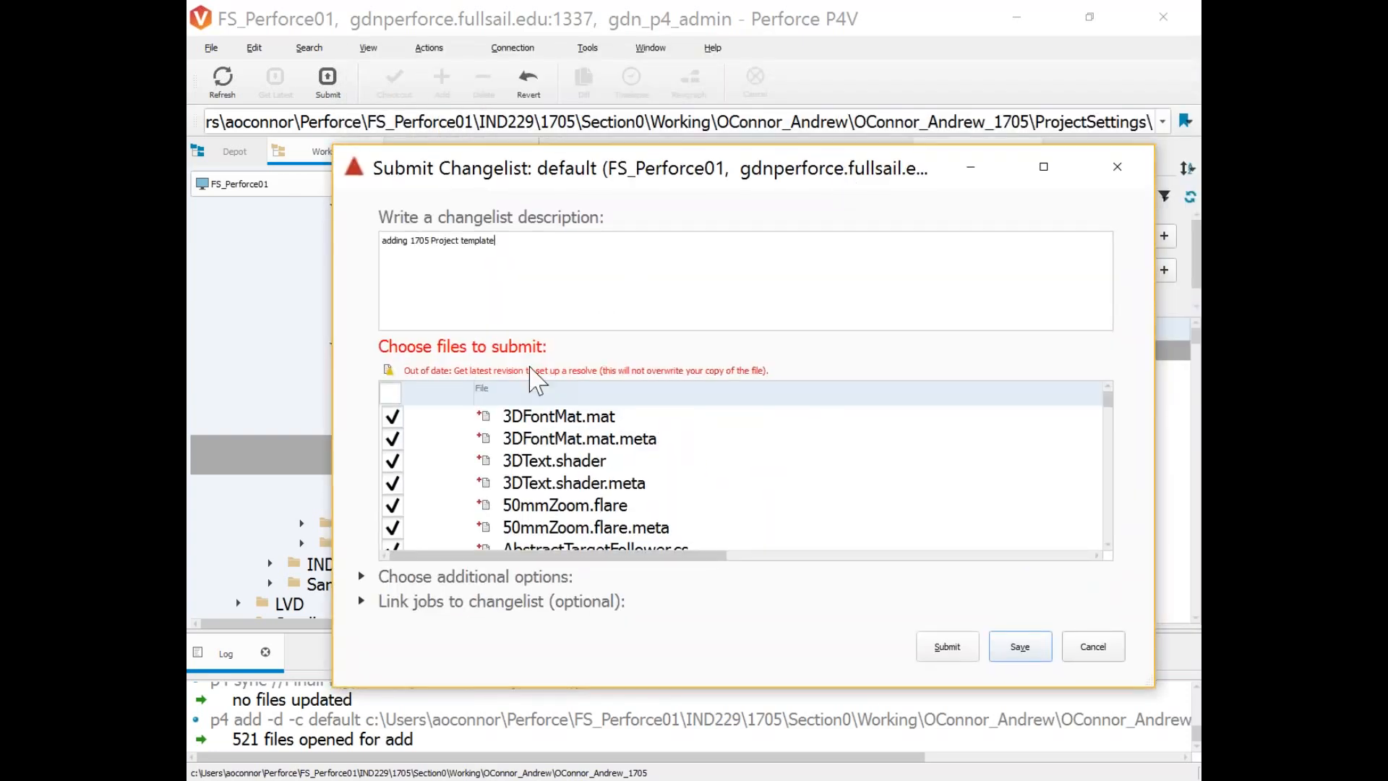
pyautogui.click(1093, 648)
# Get the latest revision of the first file in the changelist.
pyautogui.click(675, 375)
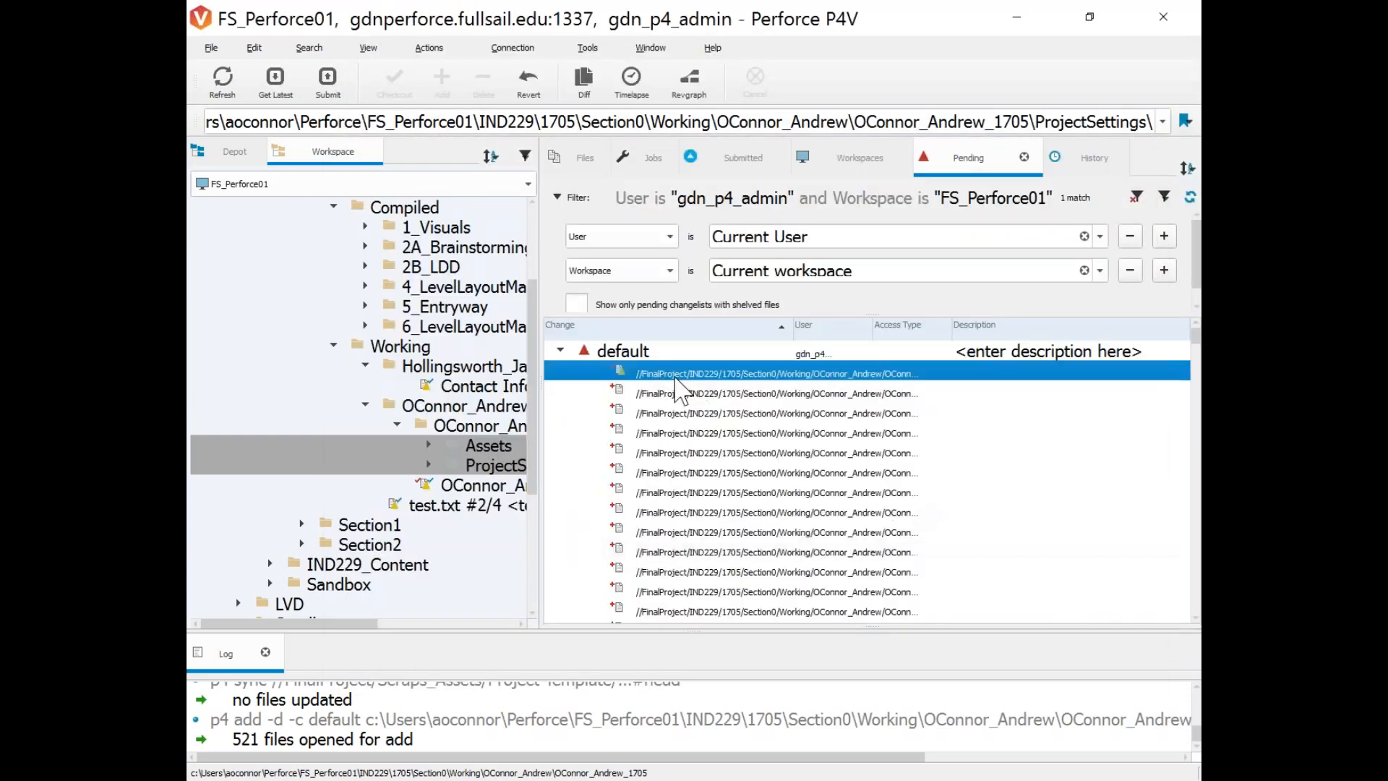
pyautogui.rightClick(676, 374)
pyautogui.click(730, 192)
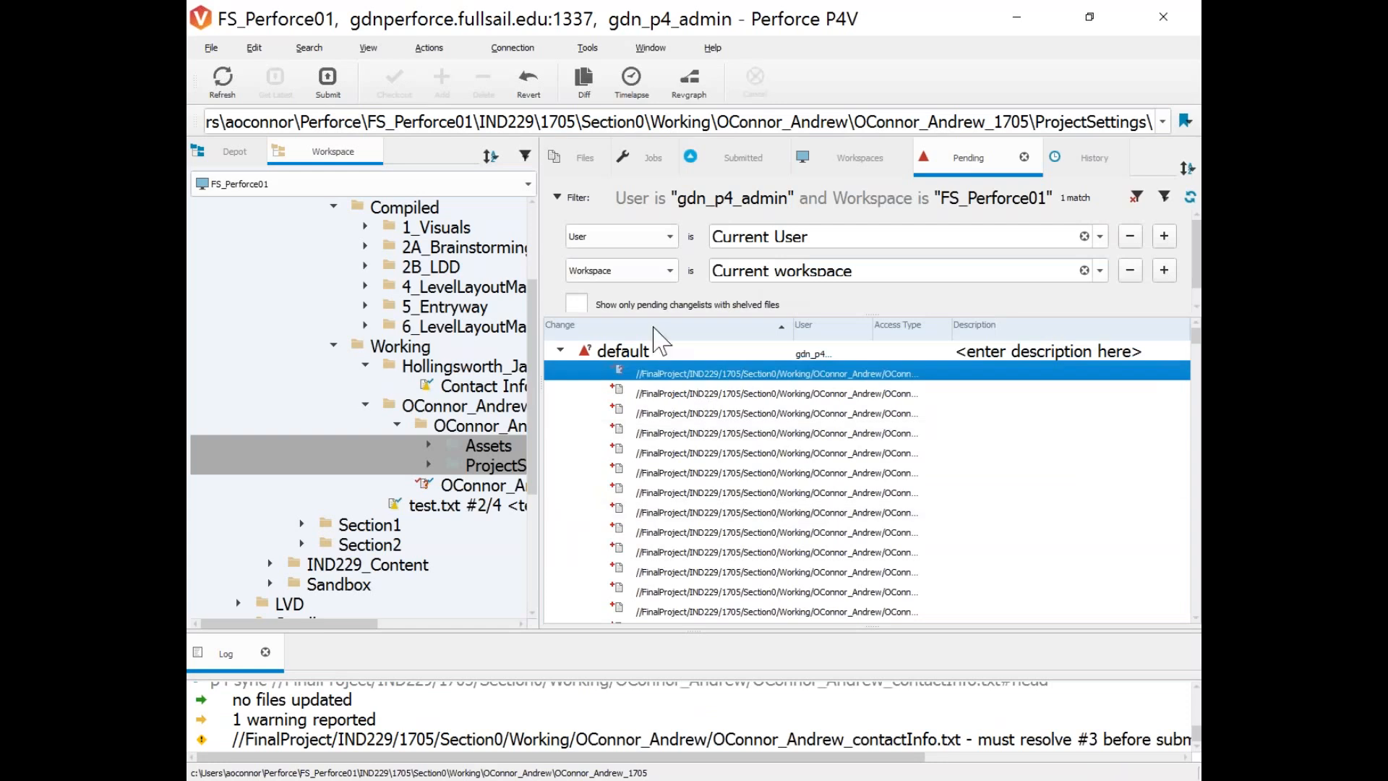
pyautogui.rightClick(623, 372)
pyautogui.click(687, 357)
# Submit the default changelist with the description 'adding 1705 project files'.
pyautogui.click(611, 352)
pyautogui.rightClick(611, 352)
pyautogui.click(701, 367)
pyautogui.write('adding 170 5project files')
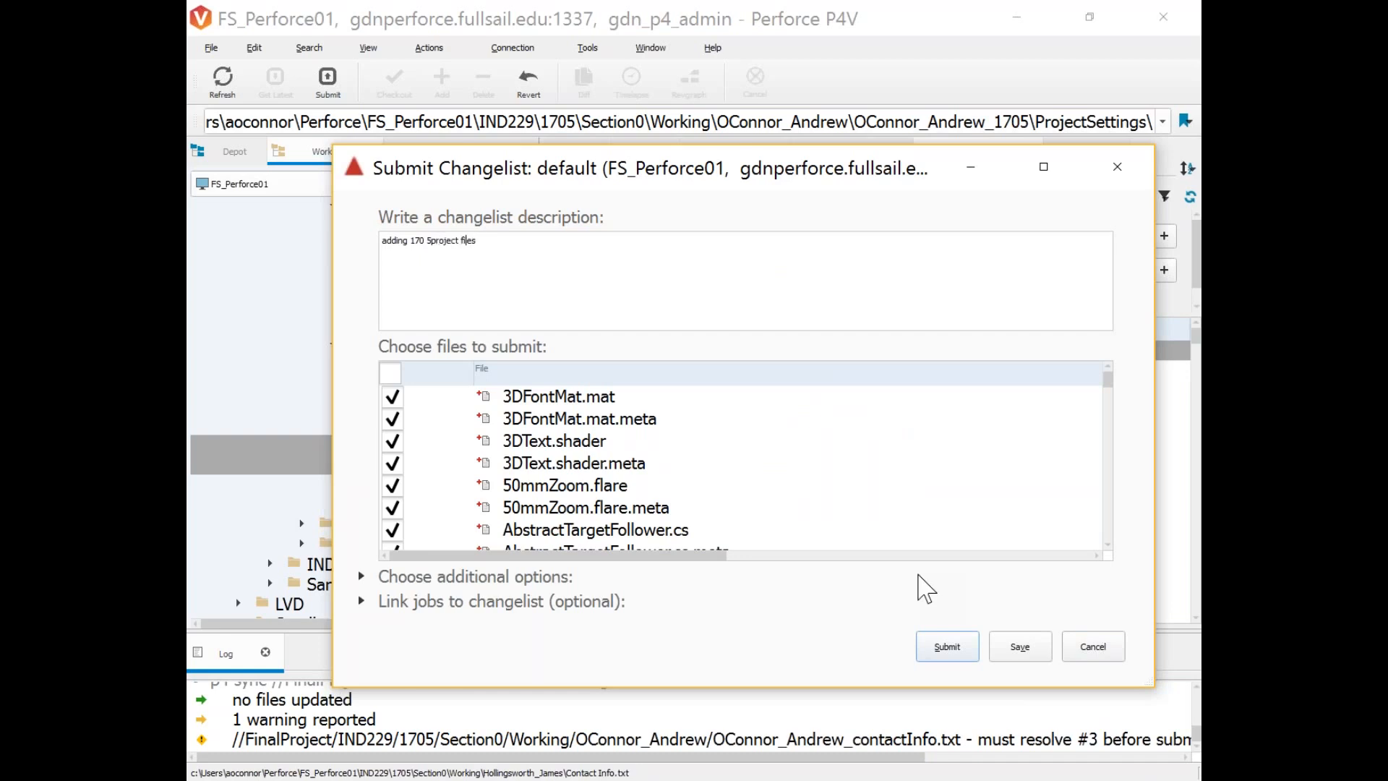
pyautogui.press('Left')
pyautogui.press('Left')
pyautogui.press('BackSpace')
pyautogui.click(943, 647)
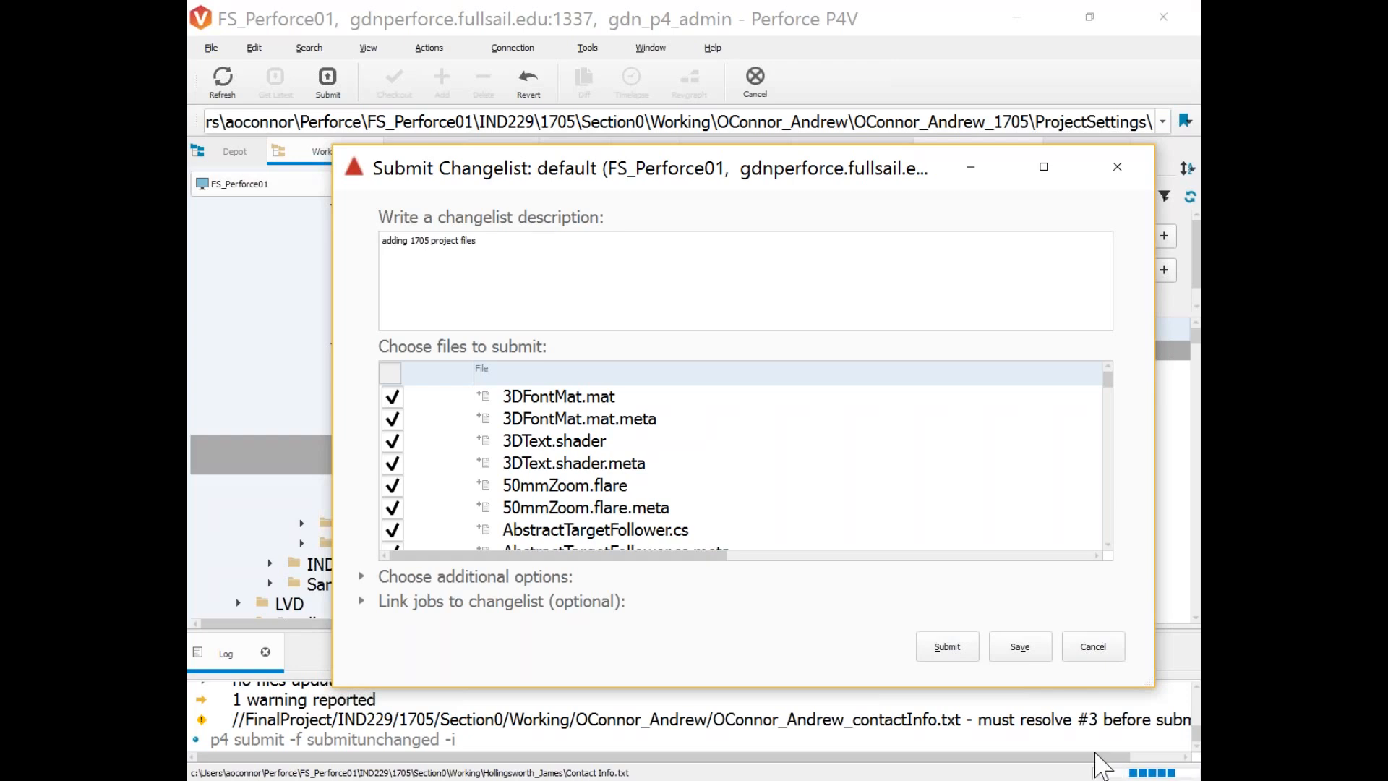
pyautogui.moveTo(598, 179); pyautogui.dragTo(553, 399)
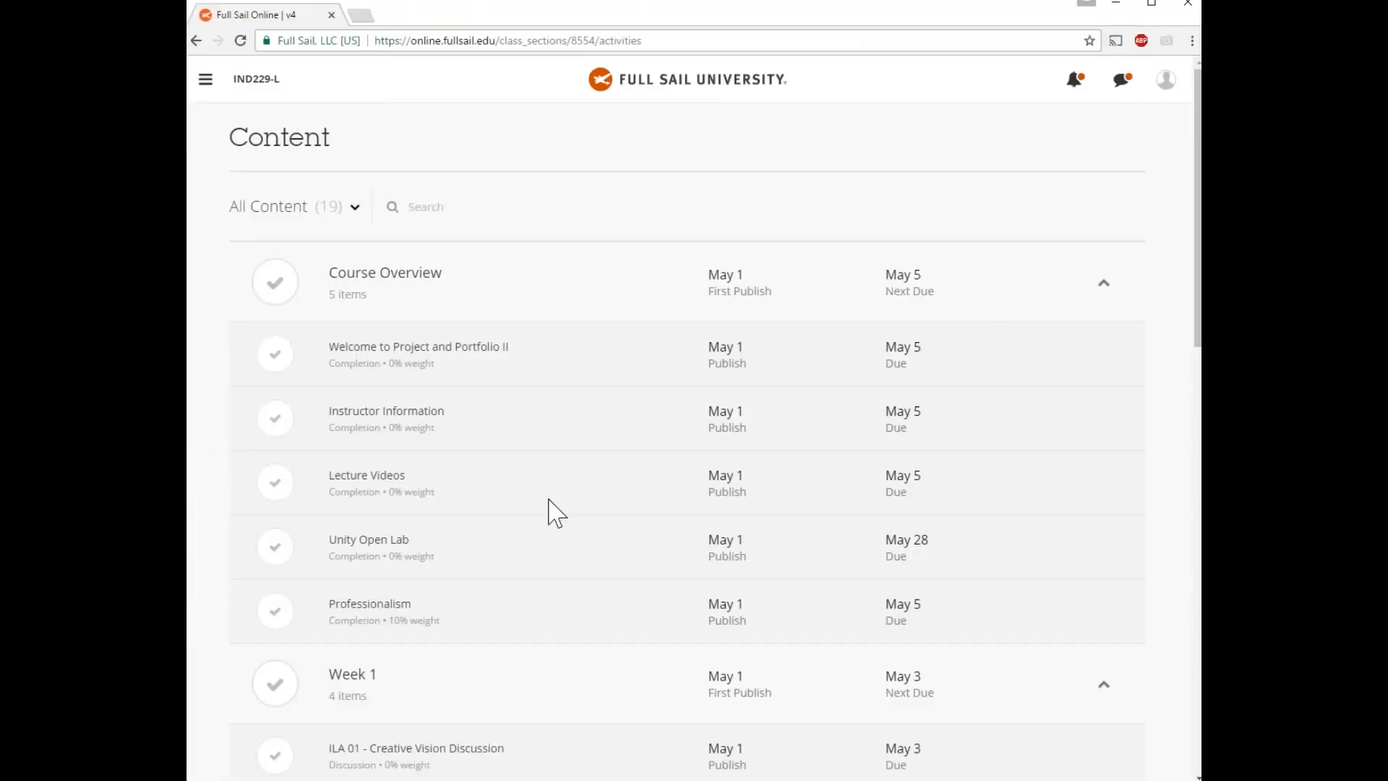
# Read the Welcome to Project and Portfolio II activity, then return to the Content list.
pyautogui.scroll(-1, 557, 499)
pyautogui.scroll(1, 549, 506)
pyautogui.click(479, 350)
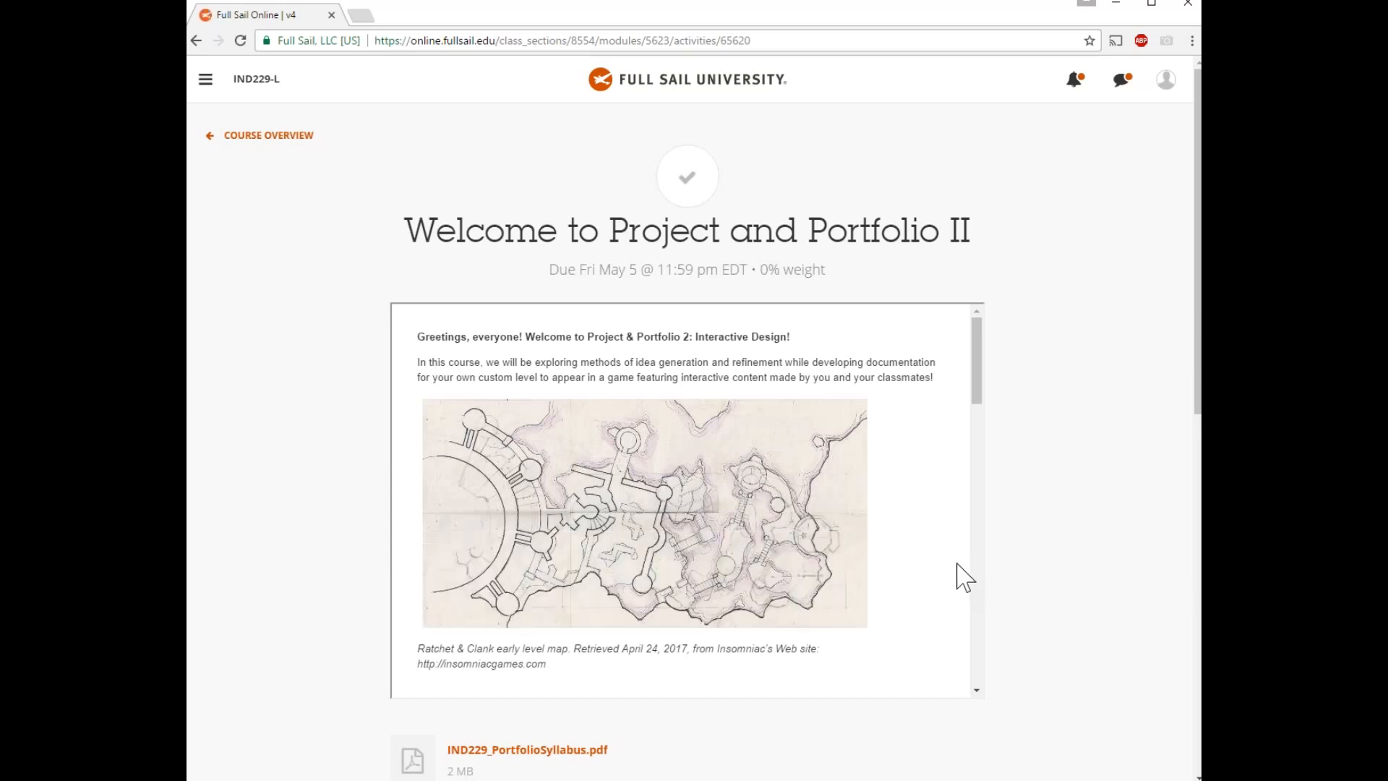
pyautogui.scroll(-4, 871, 542)
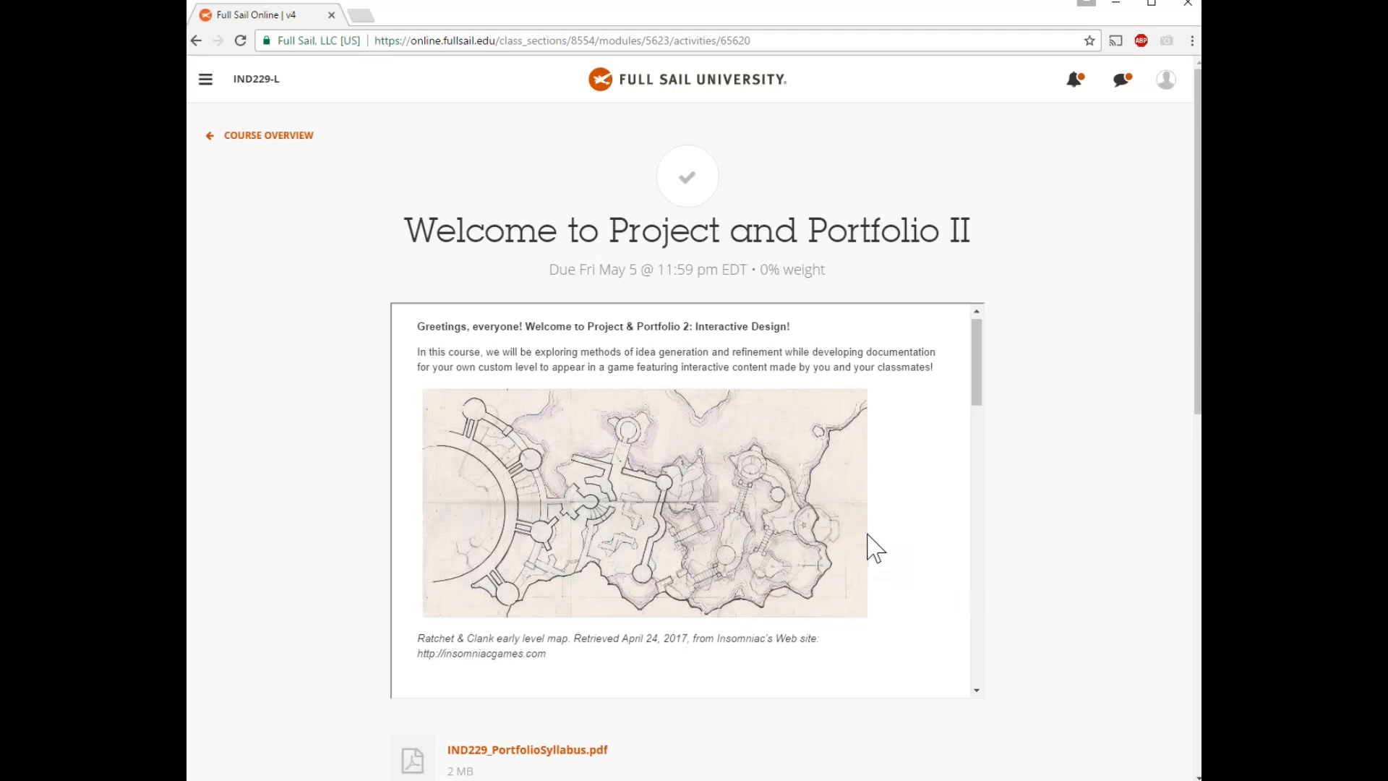
pyautogui.scroll(-10, 829, 498)
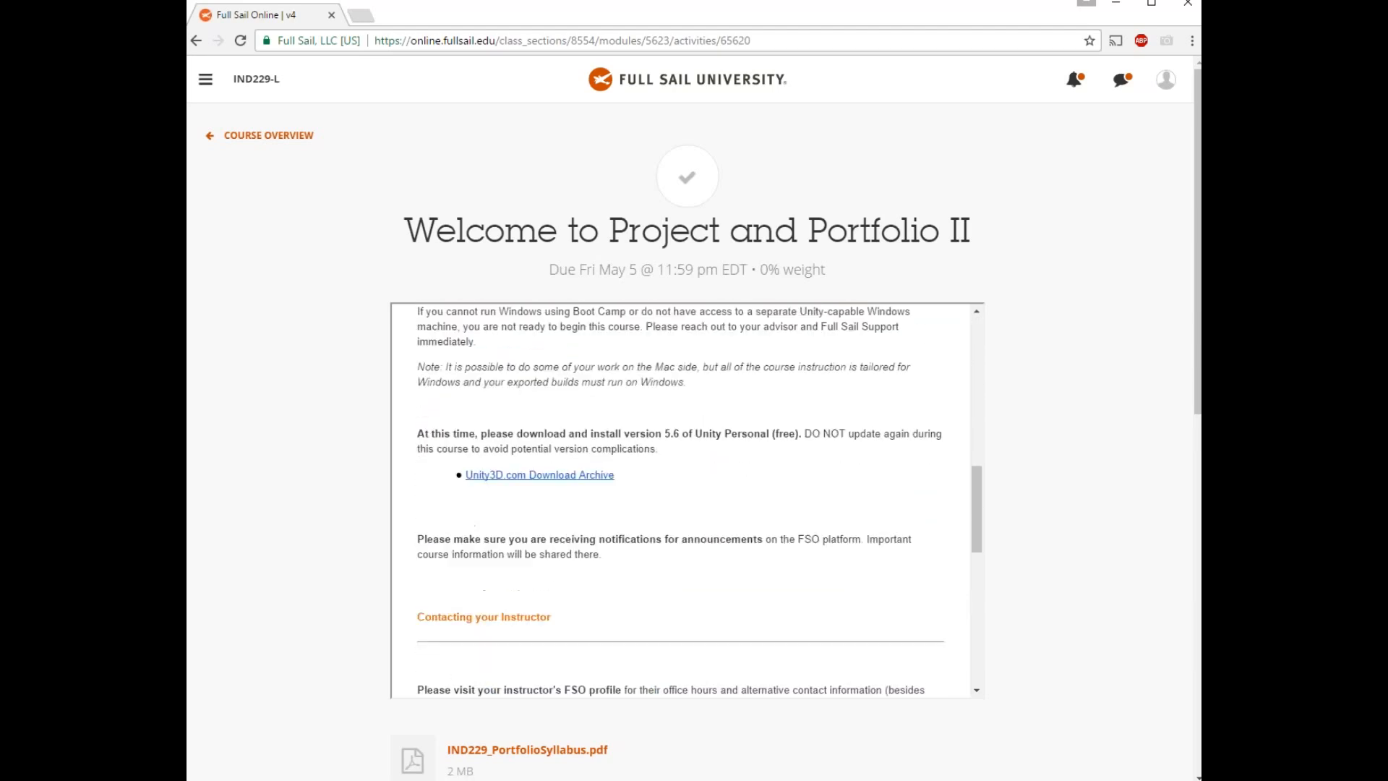
pyautogui.click(195, 41)
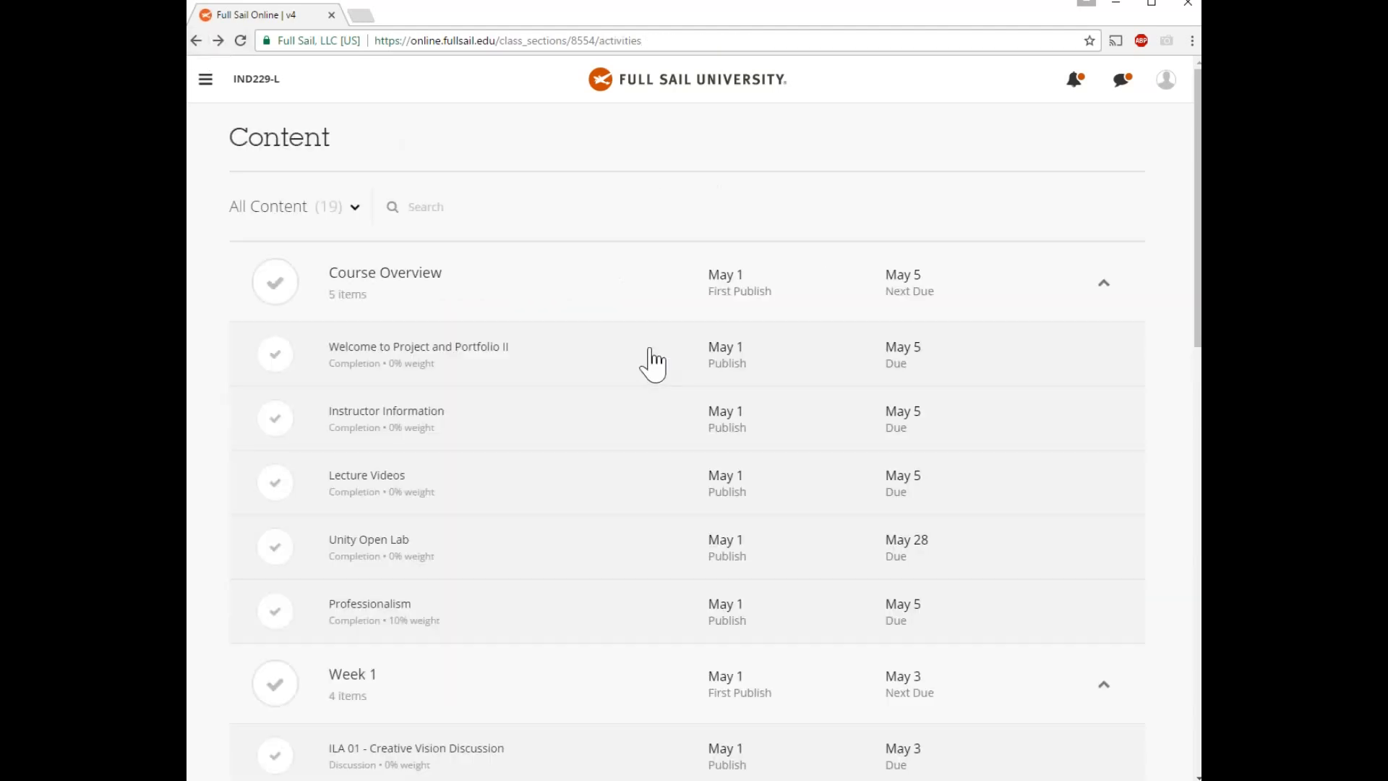
# Scroll to Week 1 and open the Project Setup and Visuals assignment.
pyautogui.scroll(-1, 650, 361)
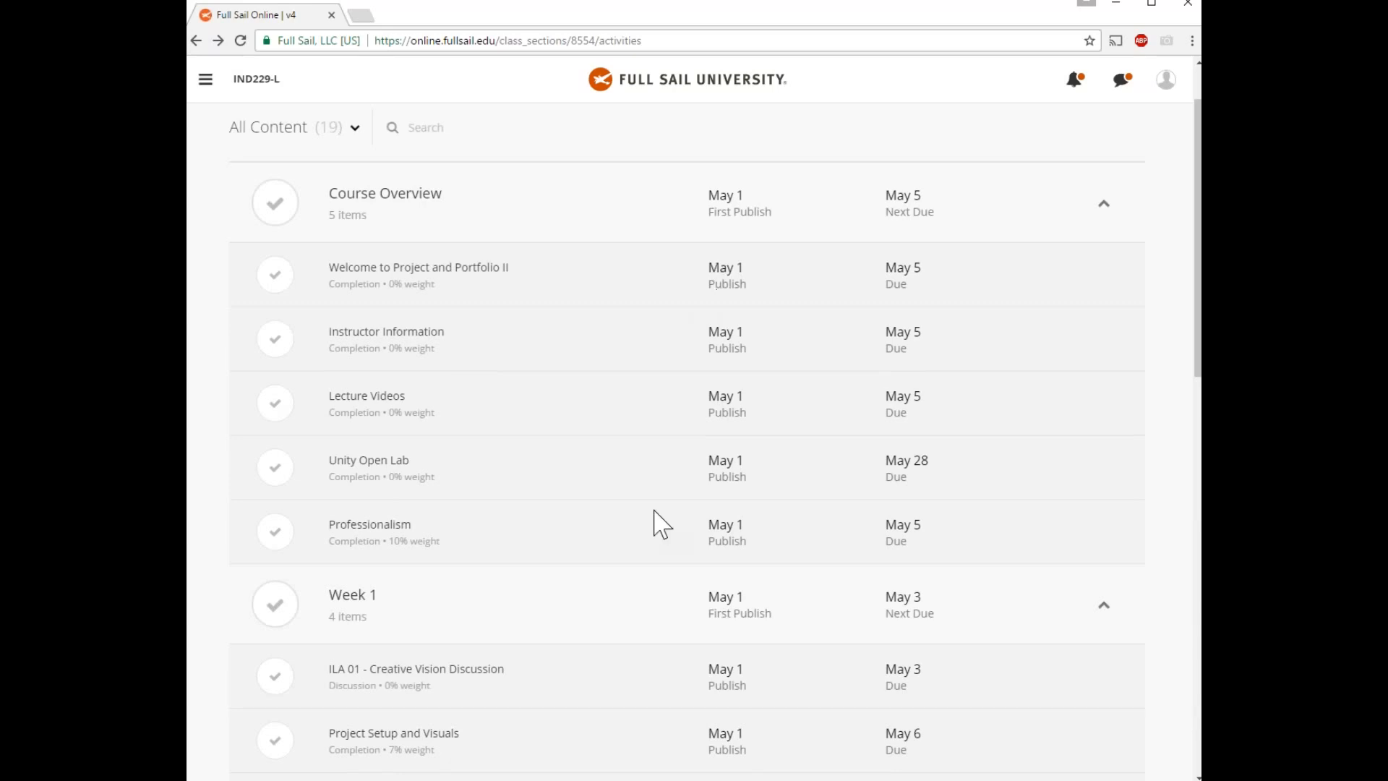
pyautogui.scroll(-4, 425, 597)
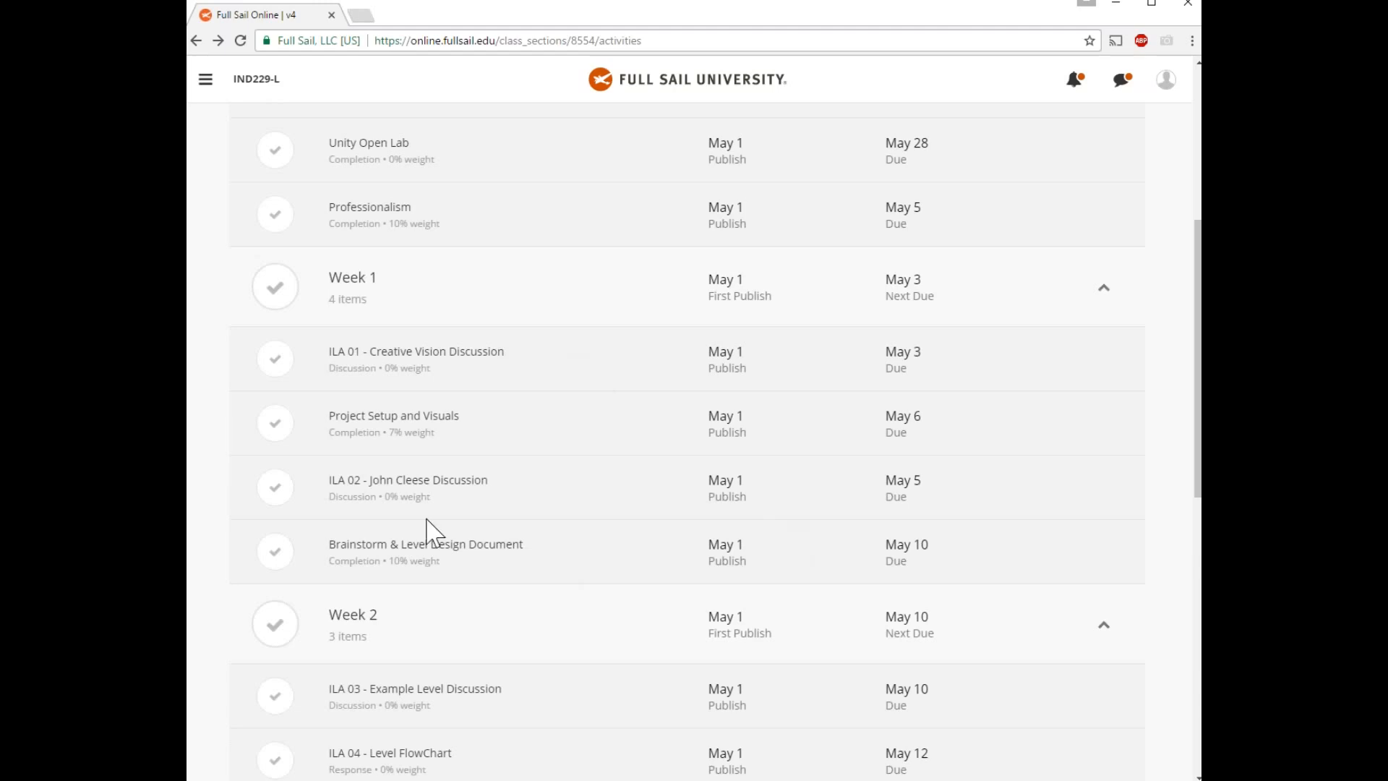
pyautogui.click(423, 418)
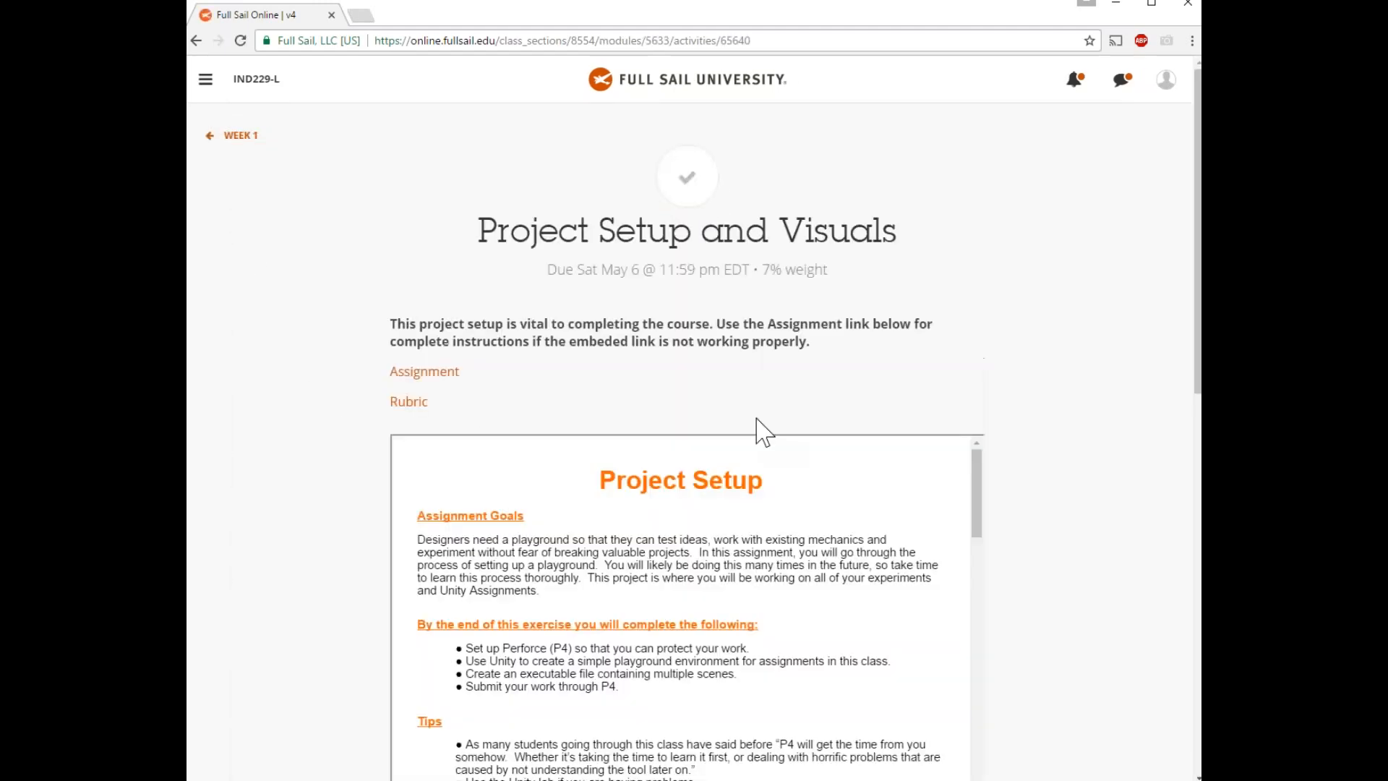
# Read through the directions, highlighting the Complete the Visuals steps and Setup P4 heading.
pyautogui.scroll(-2, 1092, 525)
pyautogui.scroll(-2, 1119, 549)
pyautogui.scroll(-5, 853, 495)
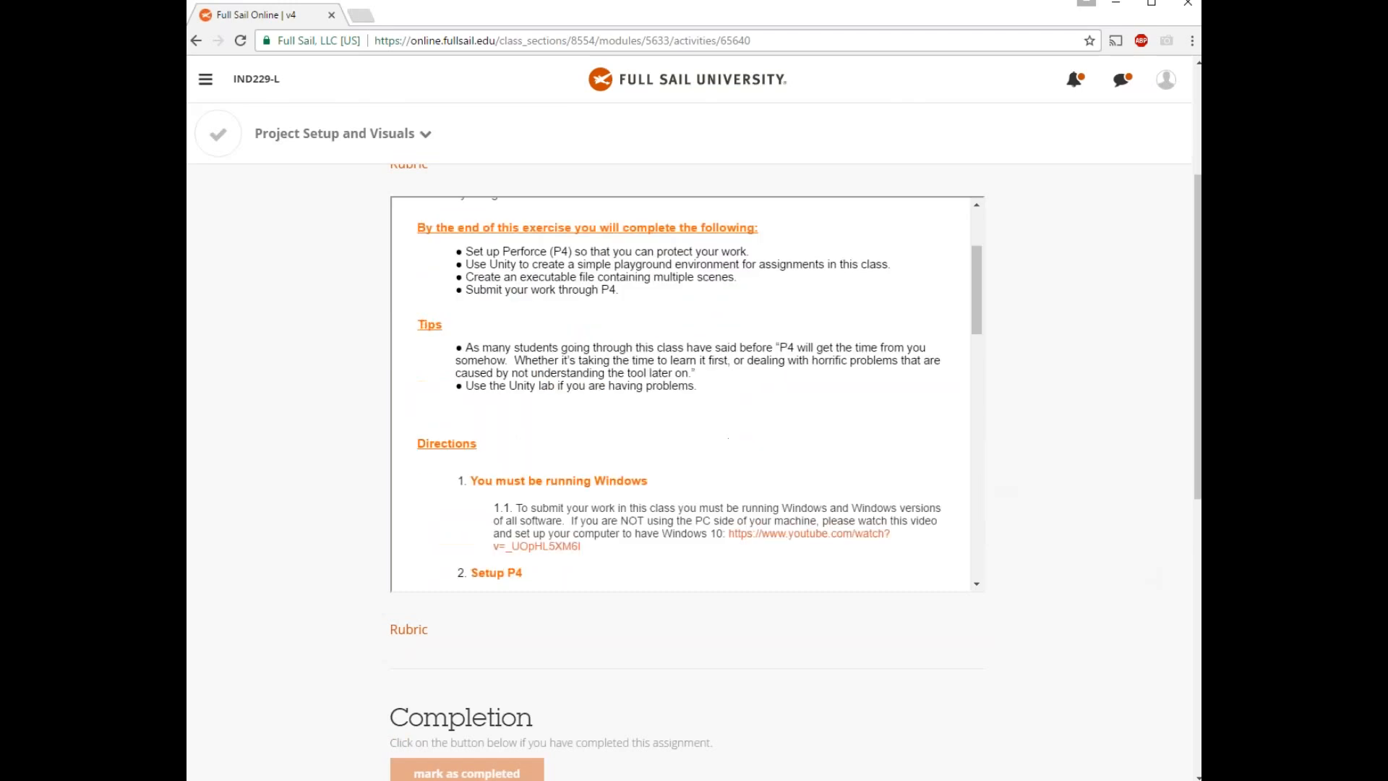
pyautogui.scroll(-2, 861, 491)
pyautogui.scroll(2, 860, 489)
pyautogui.scroll(-2, 831, 467)
pyautogui.scroll(3, 831, 466)
pyautogui.scroll(-2, 831, 466)
pyautogui.moveTo(661, 540); pyautogui.dragTo(457, 494)
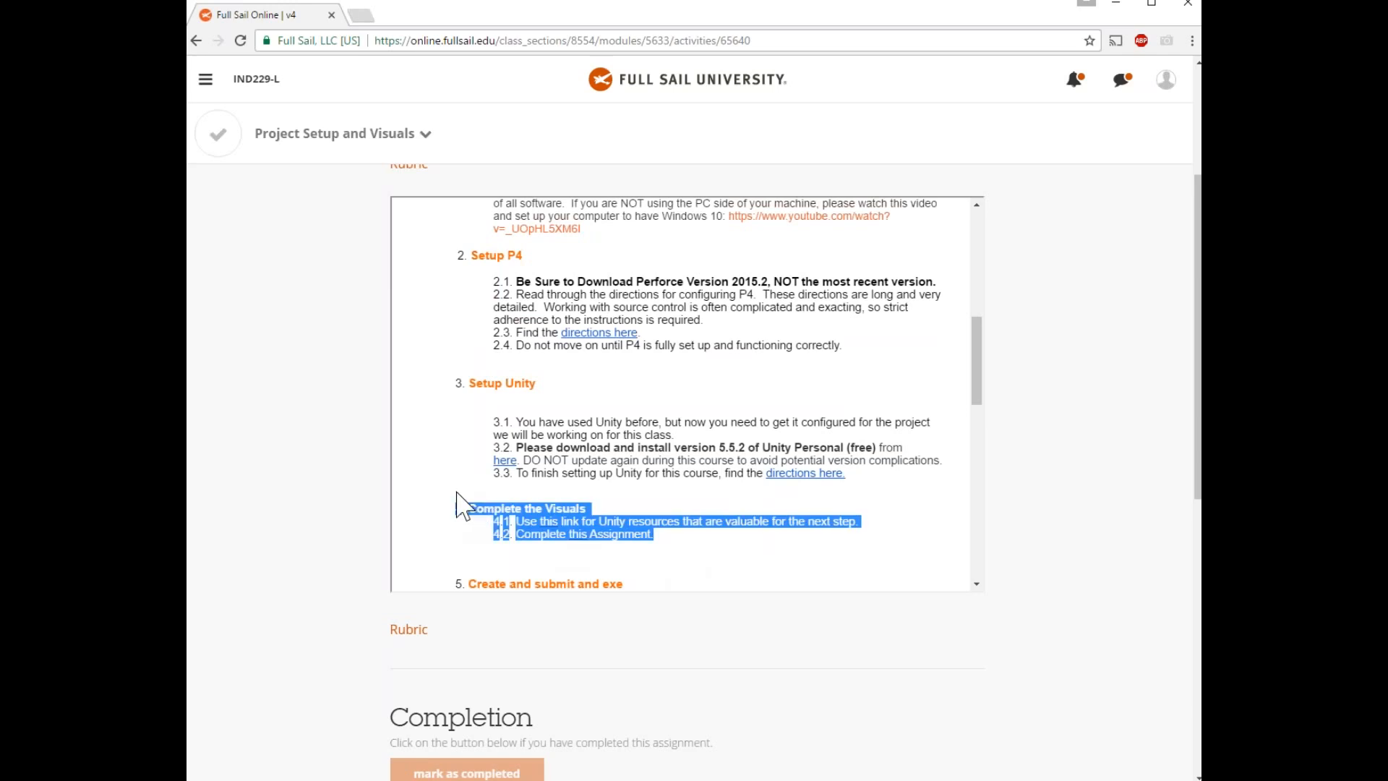
pyautogui.scroll(2, 658, 384)
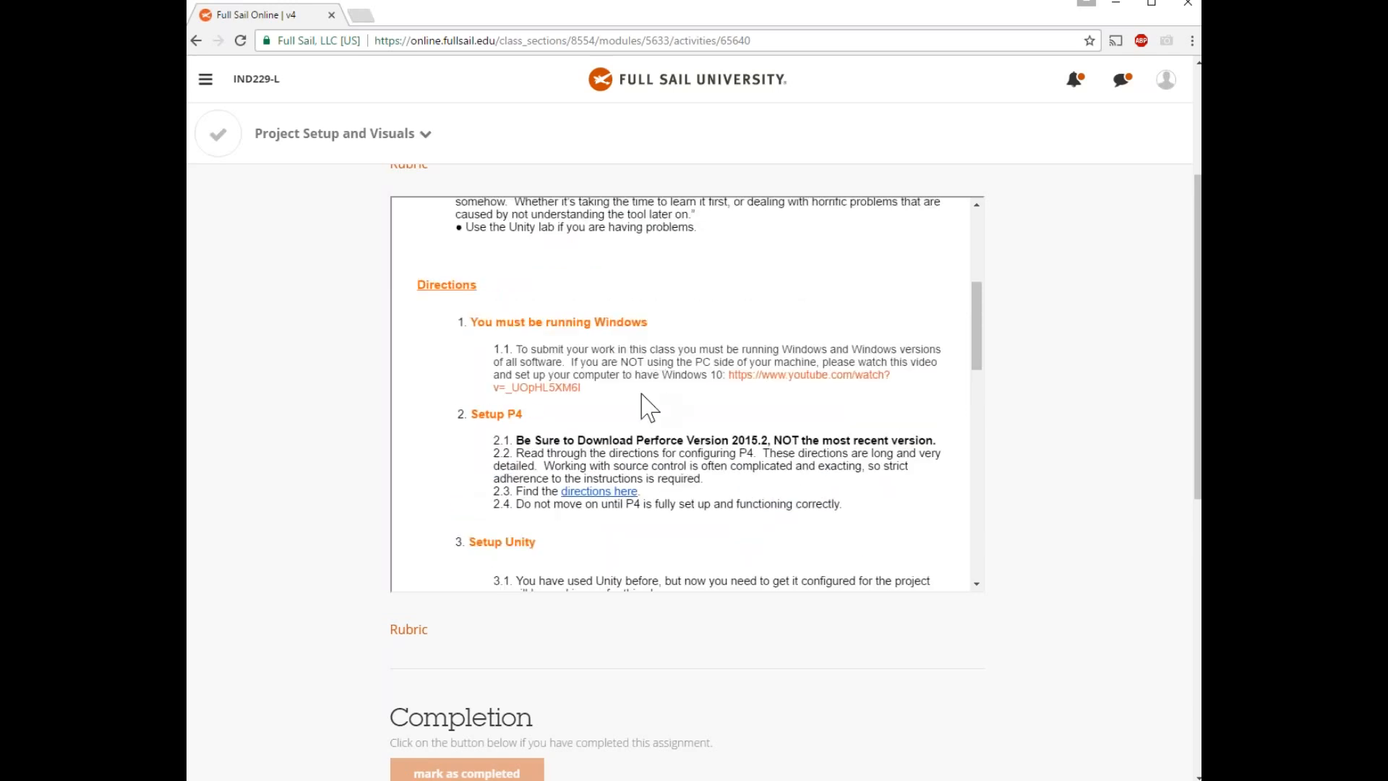
pyautogui.tripleClick(640, 392)
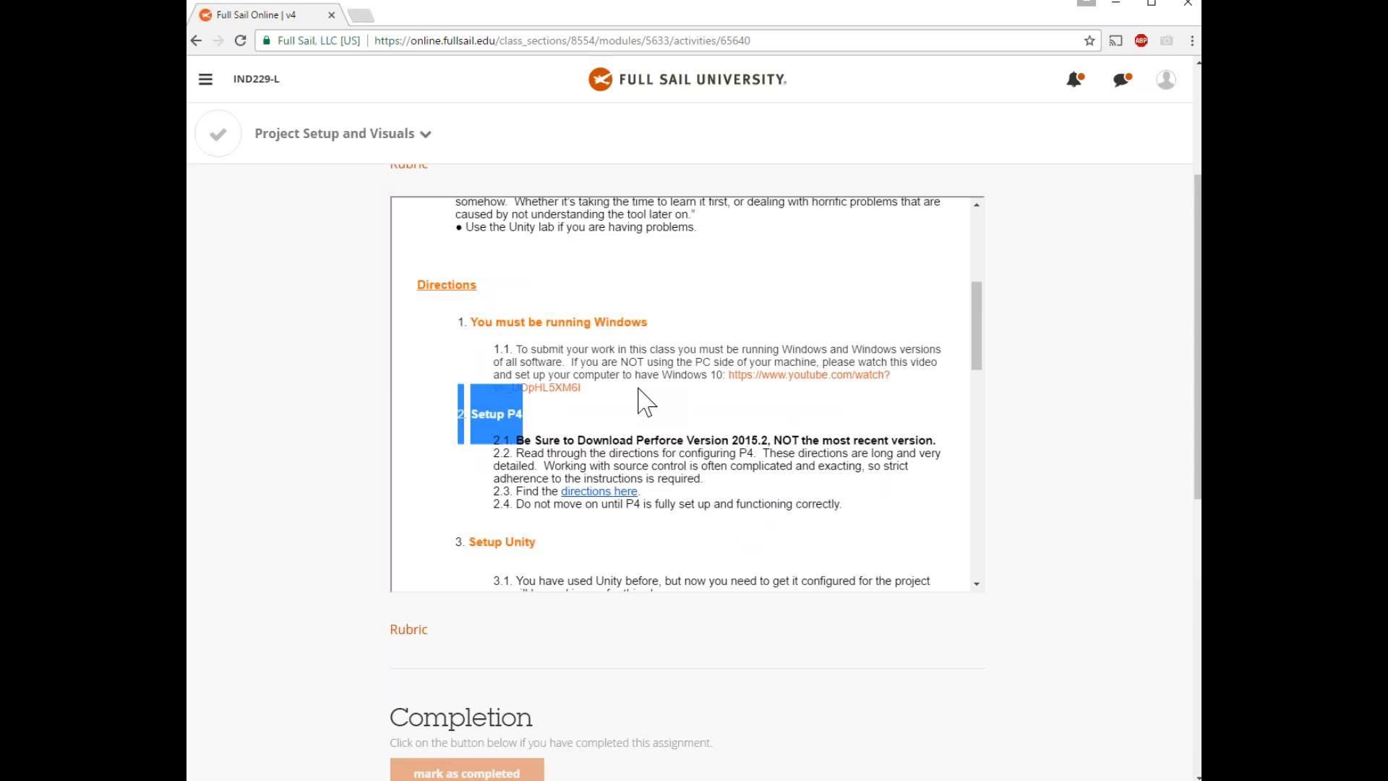
pyautogui.scroll(-1, 622, 402)
pyautogui.click(902, 447)
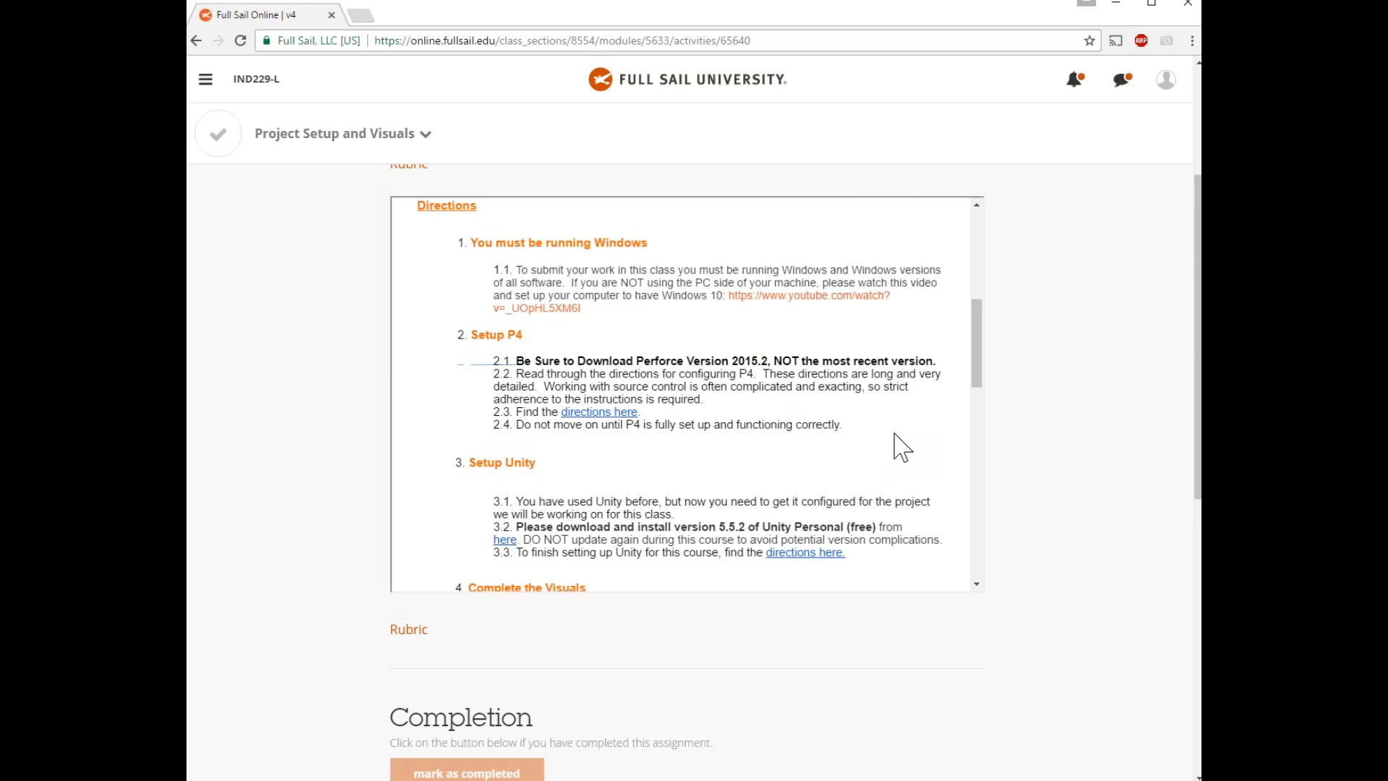
# Highlight section 4, Complete the Visuals, finish reviewing, and minimize the browser to show P4V.
pyautogui.scroll(-1, 900, 448)
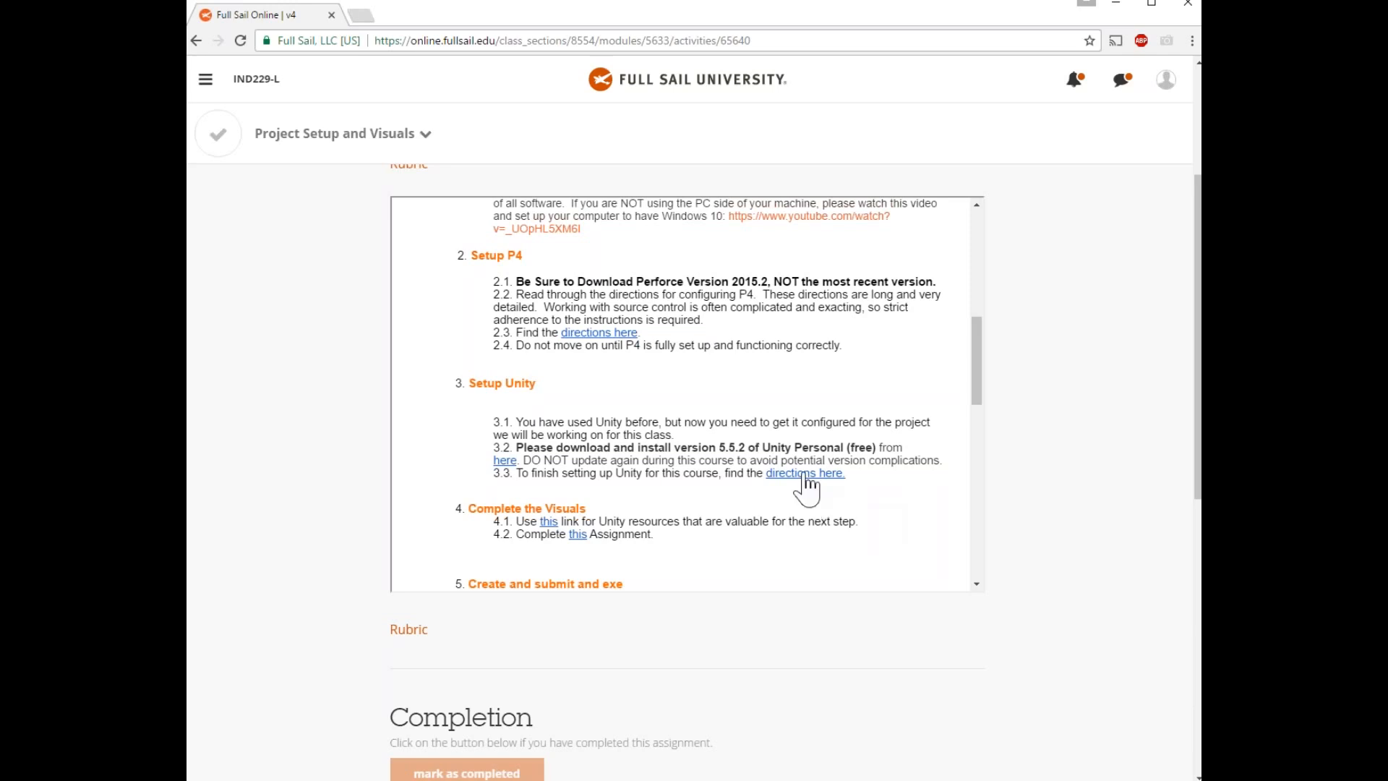
pyautogui.scroll(-1, 797, 450)
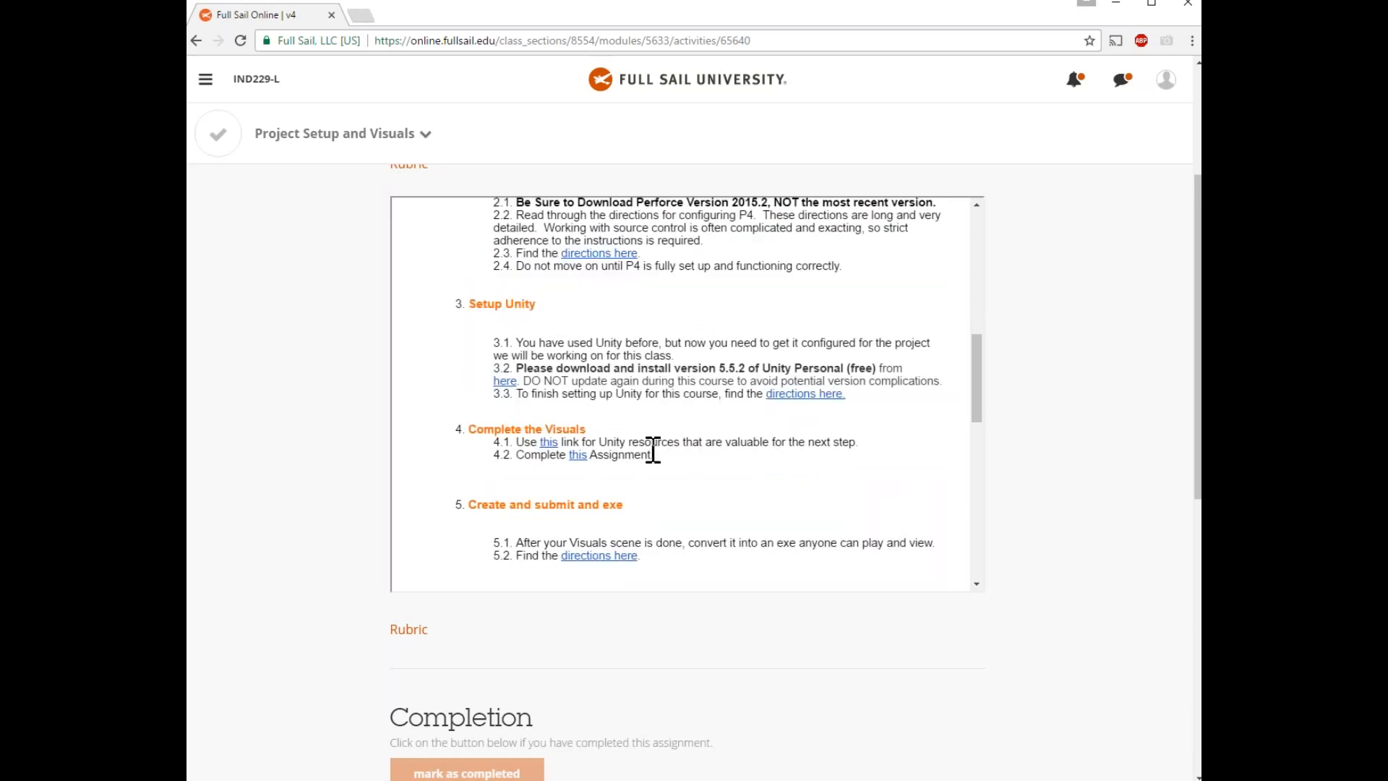
pyautogui.moveTo(653, 450); pyautogui.dragTo(426, 448)
pyautogui.click(808, 515)
pyautogui.scroll(-2, 640, 491)
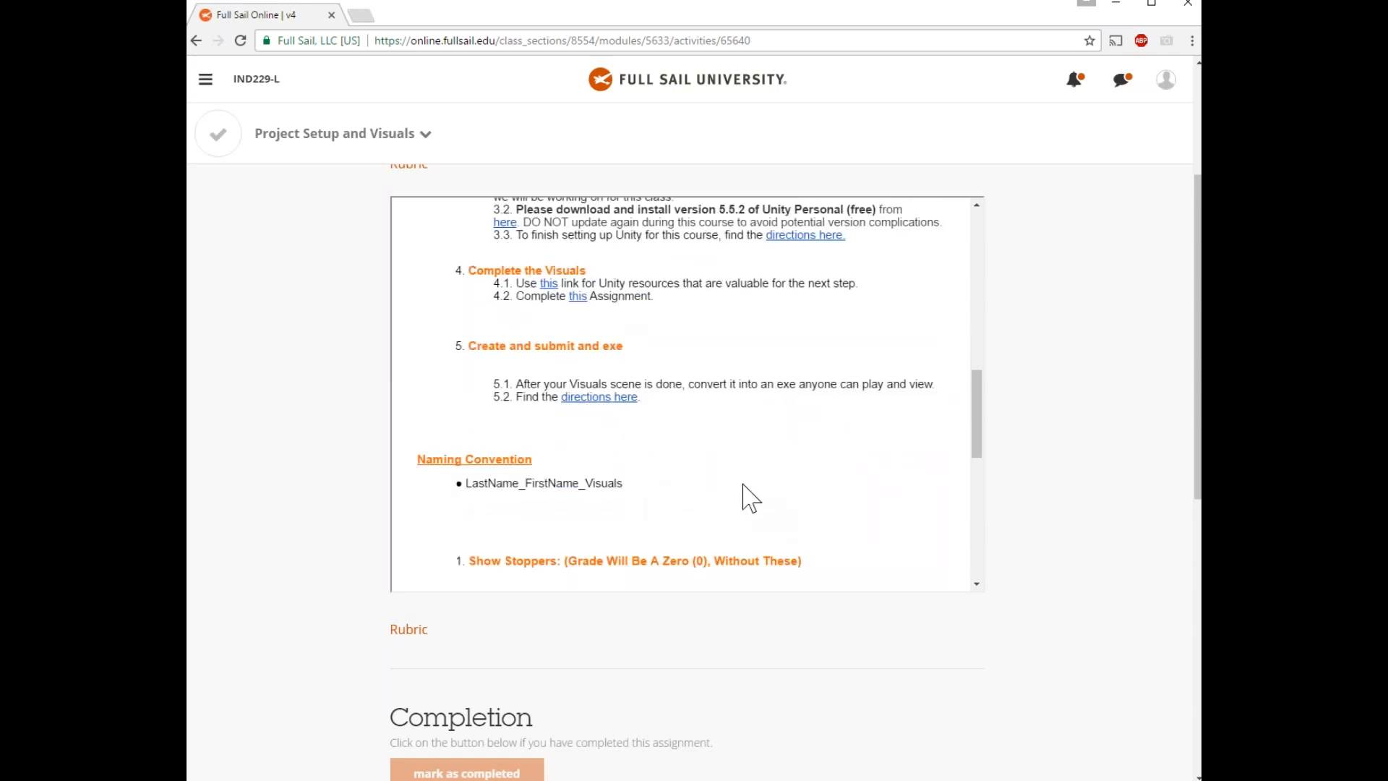
pyautogui.scroll(-1, 730, 470)
pyautogui.scroll(3, 701, 442)
pyautogui.scroll(4, 699, 449)
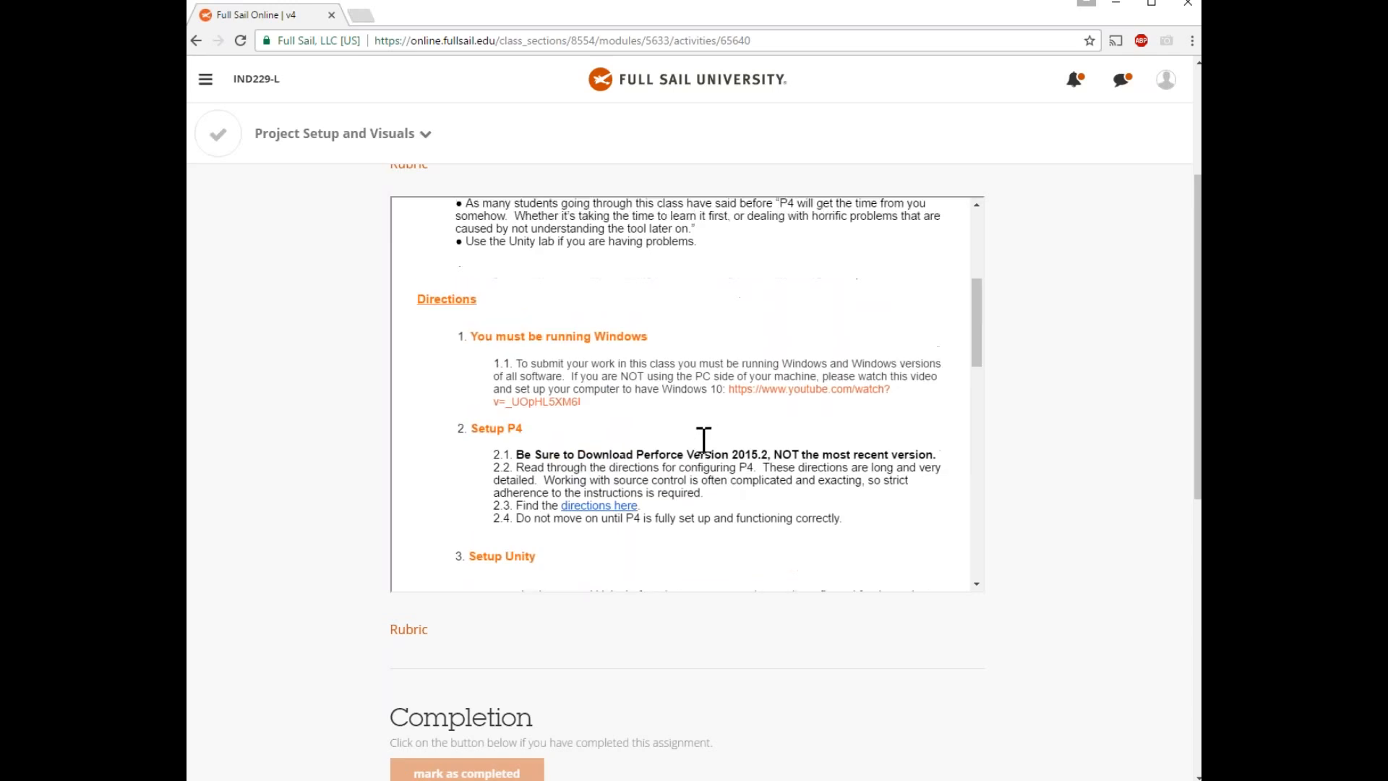
pyautogui.scroll(-3, 707, 533)
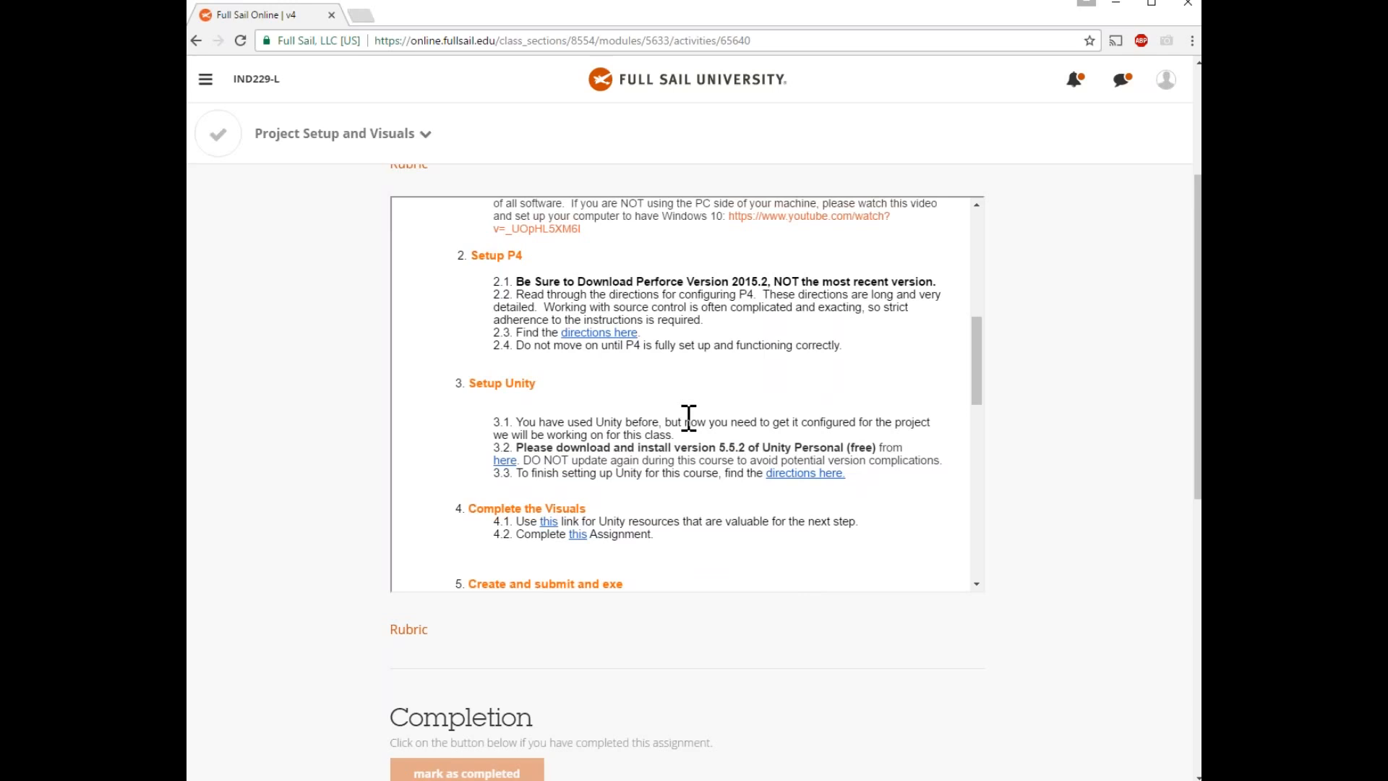
pyautogui.scroll(7, 939, 471)
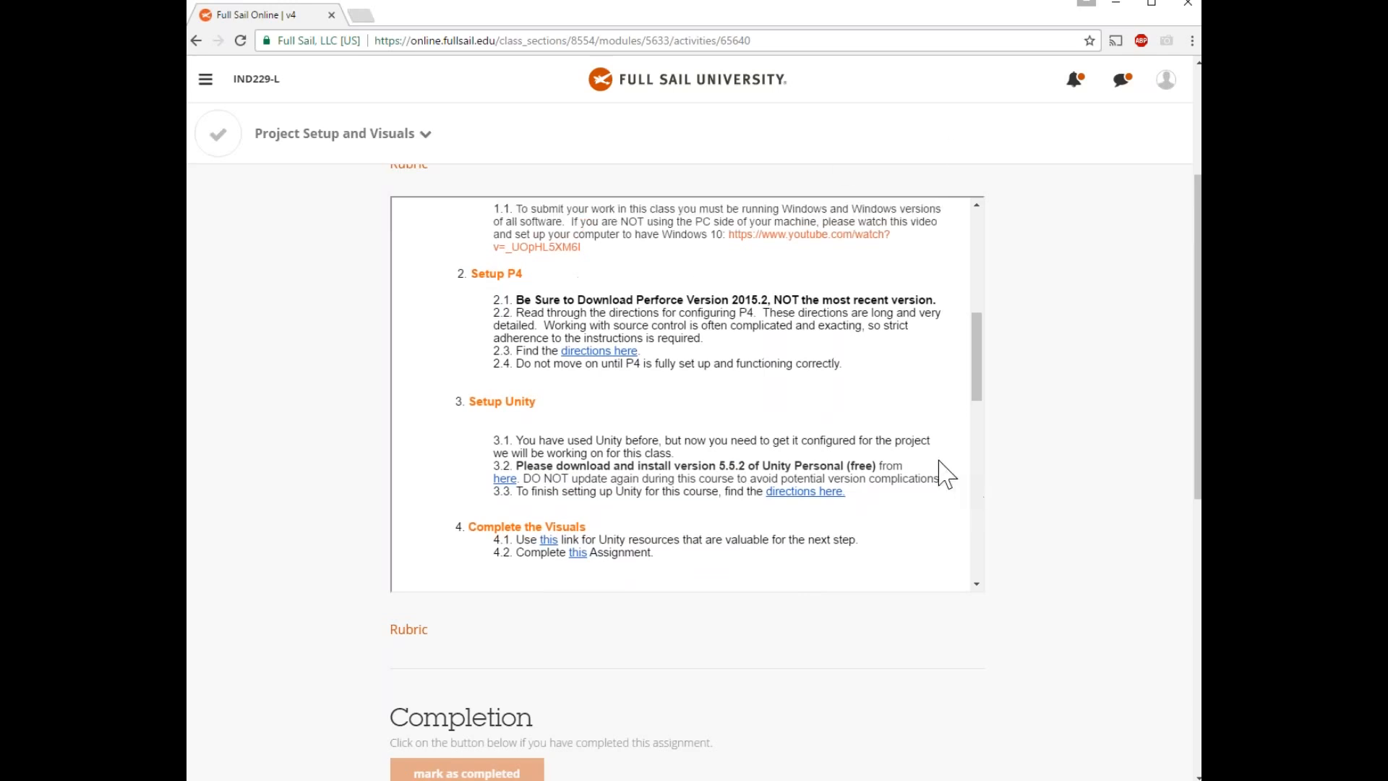
pyautogui.click(1114, 4)
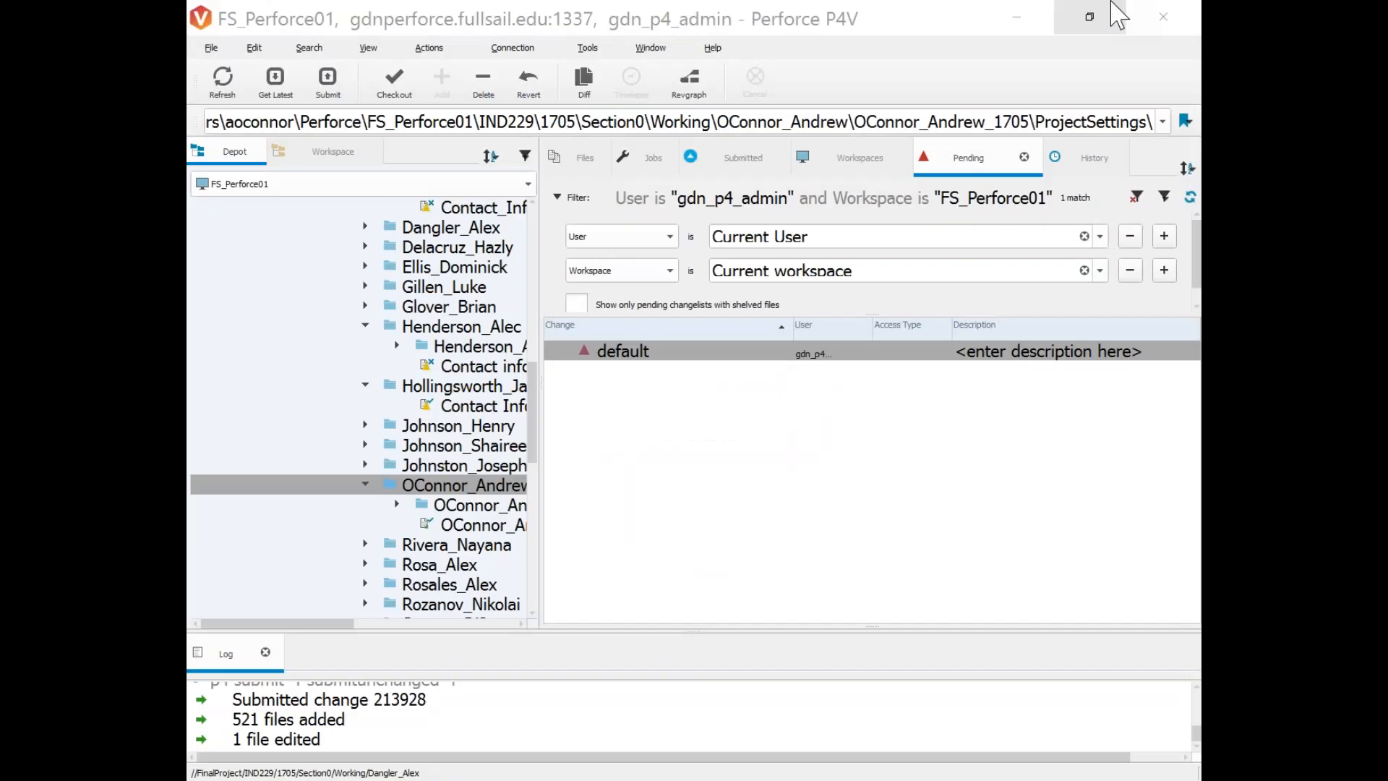
# Widen the depot tree, expand the student's 1705 project, and launch Unity from the Start search.
pyautogui.moveTo(540, 434); pyautogui.dragTo(961, 426)
pyautogui.click(397, 505)
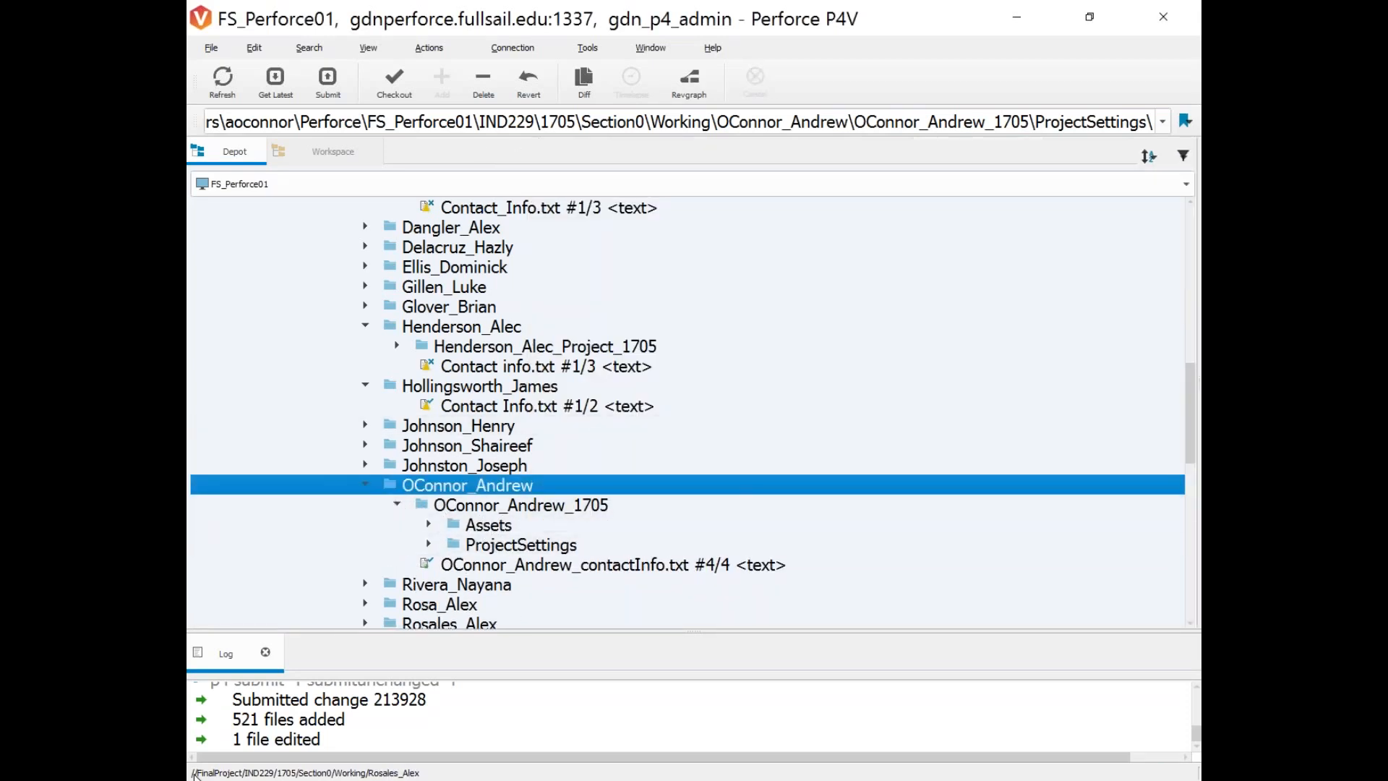
pyautogui.press('super')
pyautogui.write('unity')
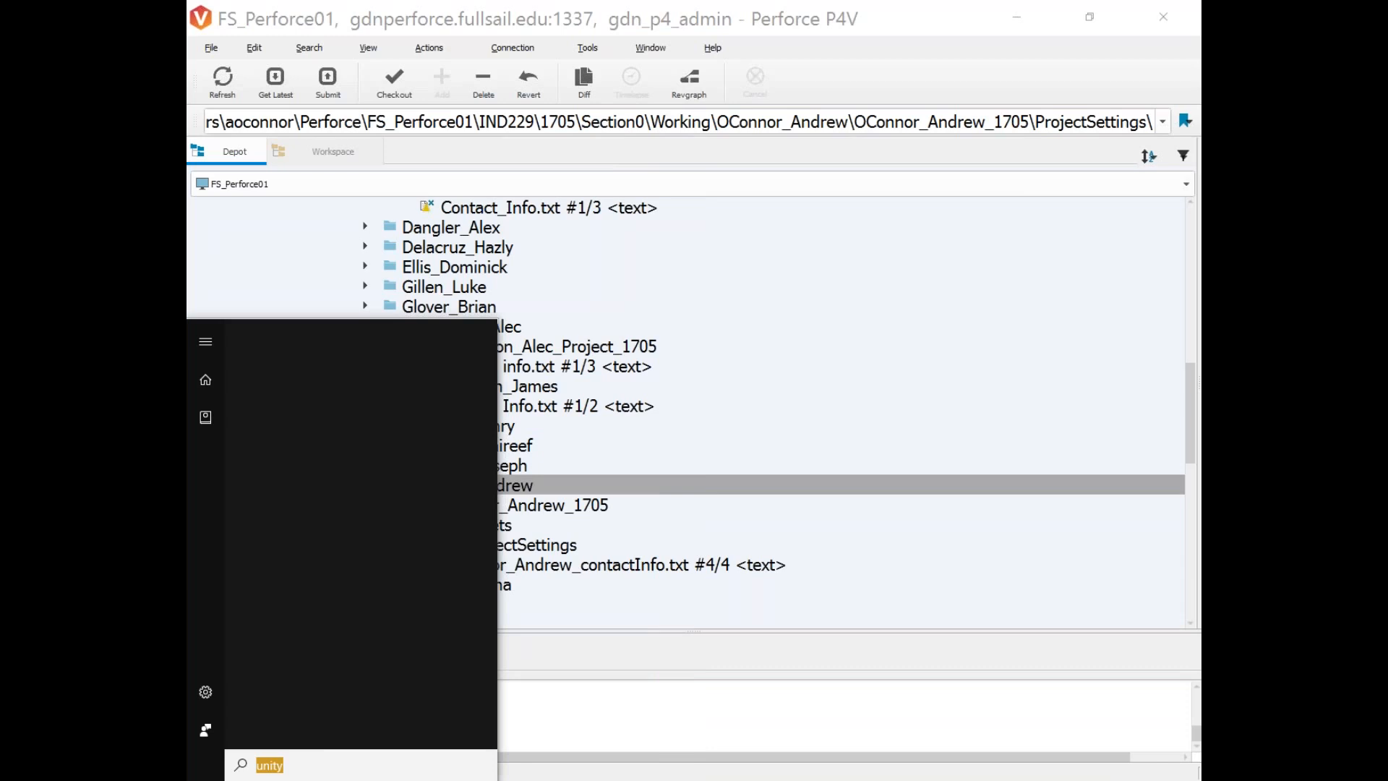
pyautogui.click(365, 759)
pyautogui.press('Return')
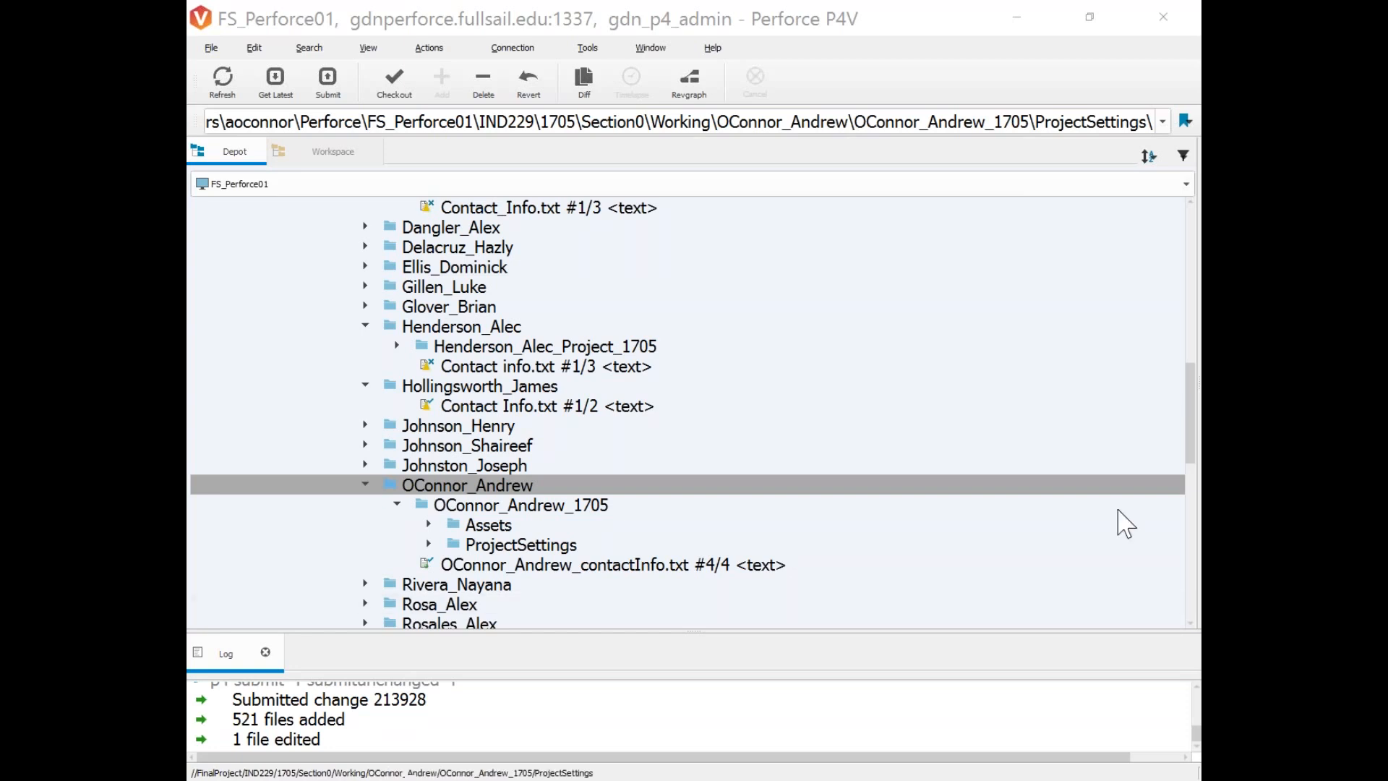
# Expand Assets > Scenes in the depot to check HUB.unity and HUB_terrain.asset at #1/1.
pyautogui.click(428, 525)
pyautogui.scroll(-2, 453, 465)
pyautogui.scroll(-1, 459, 465)
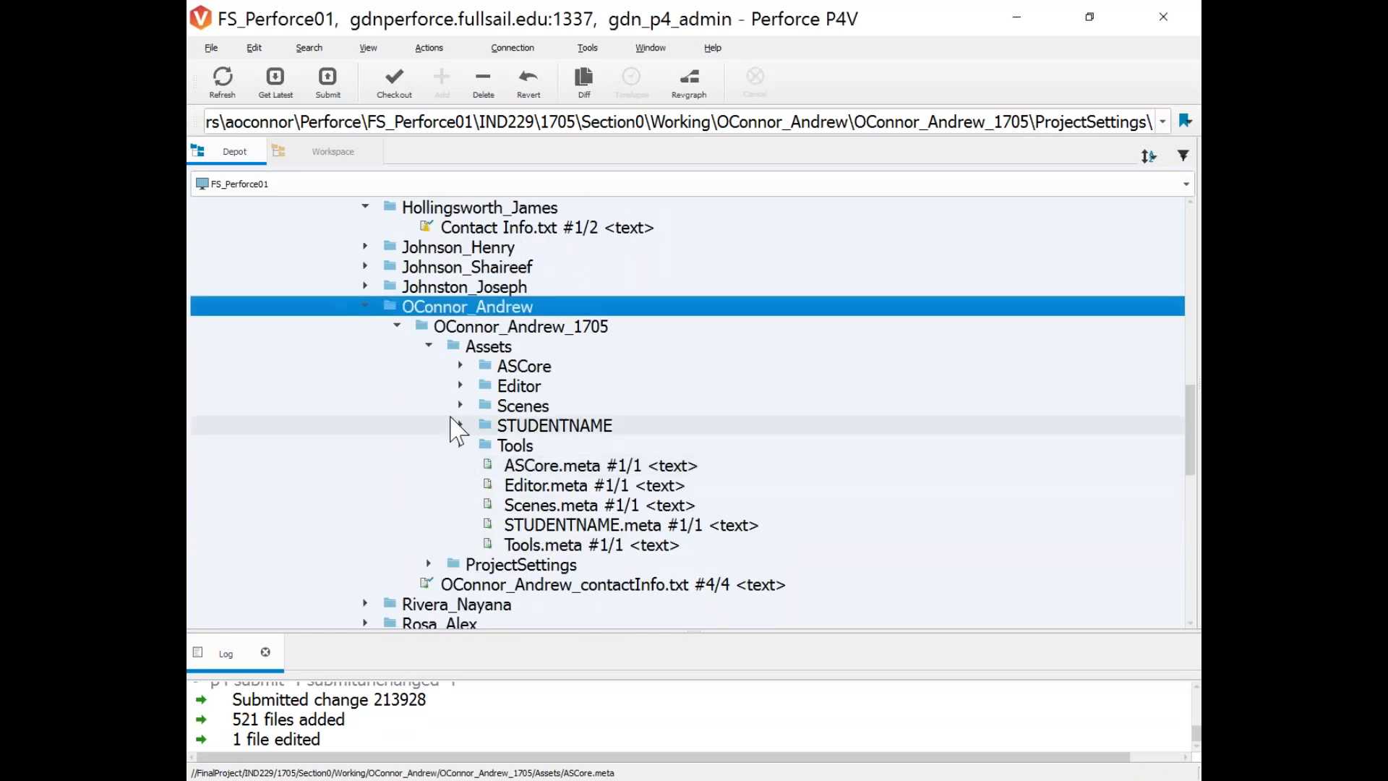
pyautogui.click(460, 405)
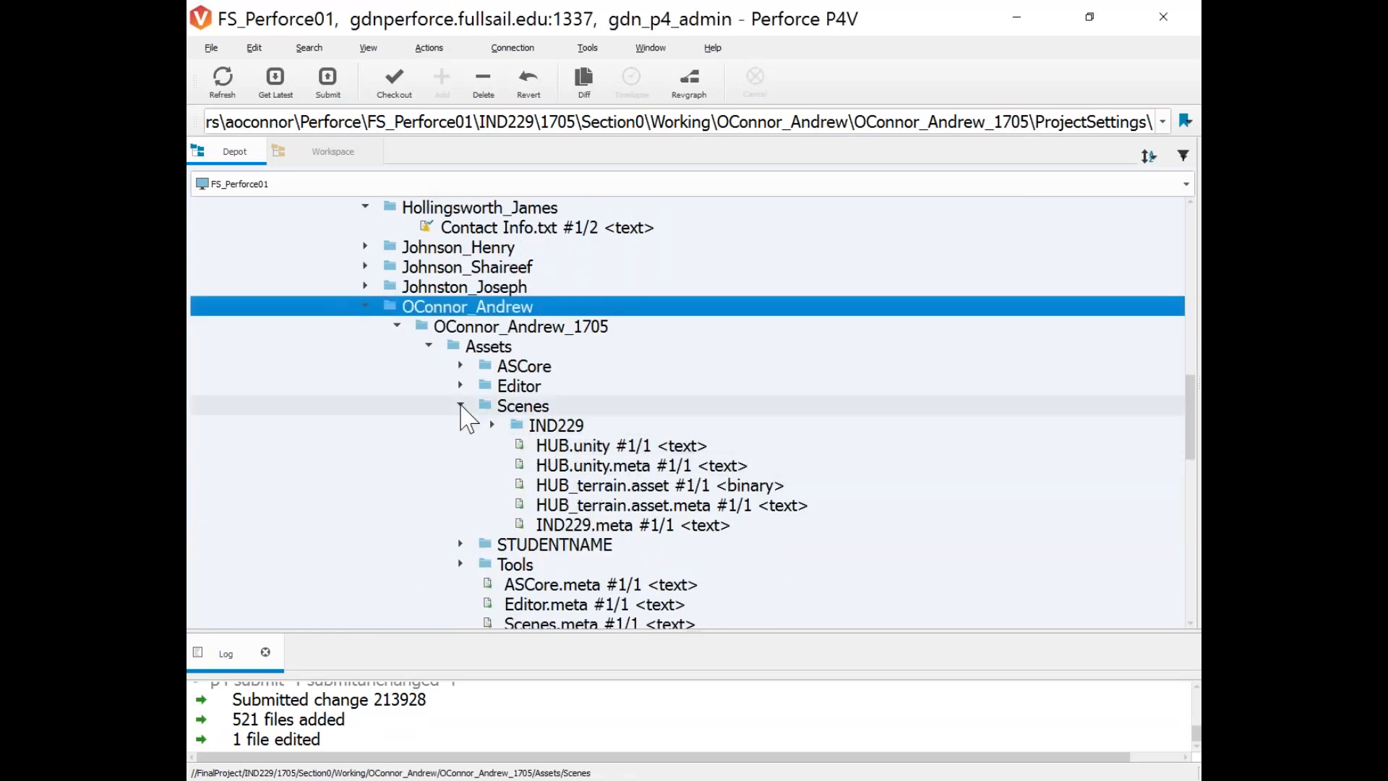
pyautogui.click(460, 406)
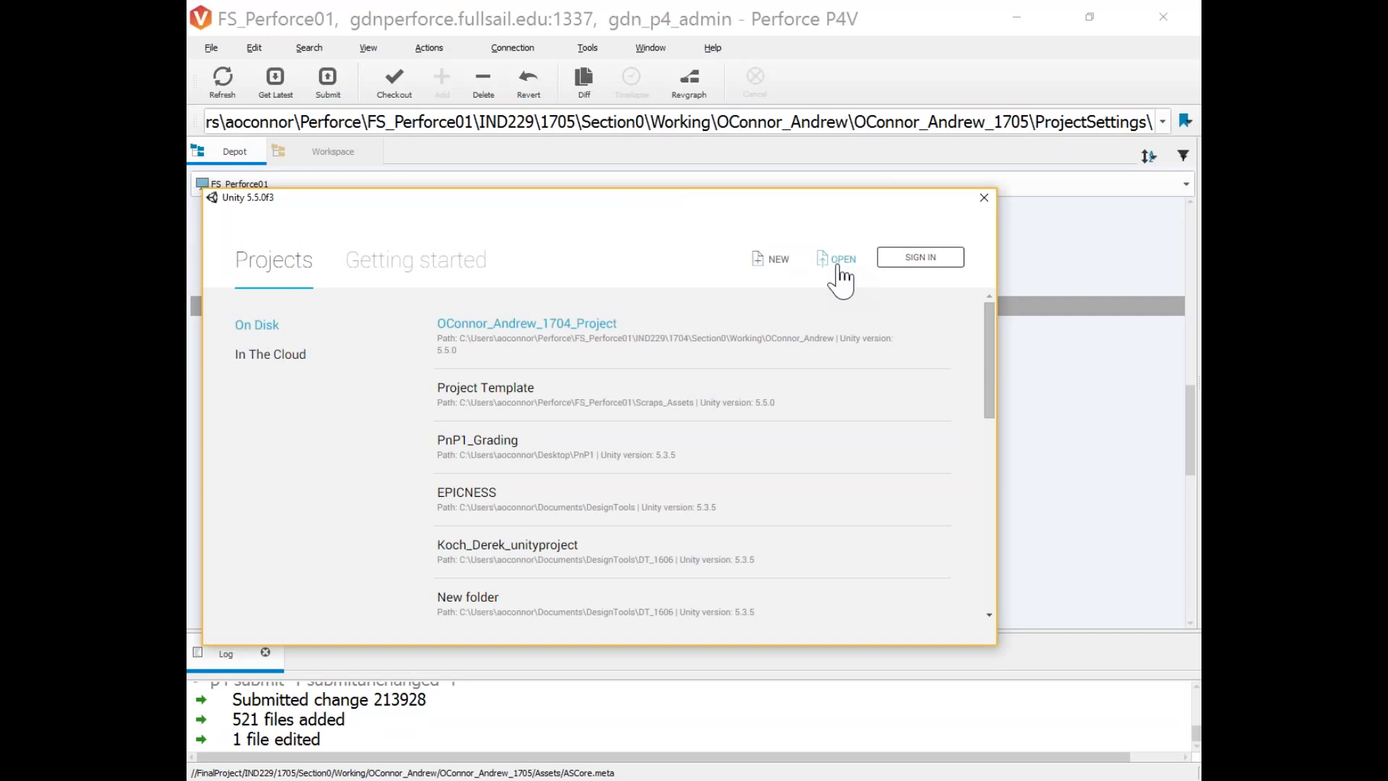
# Browse IND229 > 1705 > Section0 > Working into the student's project folder, then step back up.
pyautogui.click(839, 260)
pyautogui.moveTo(462, 229); pyautogui.dragTo(588, 229)
pyautogui.click(471, 246)
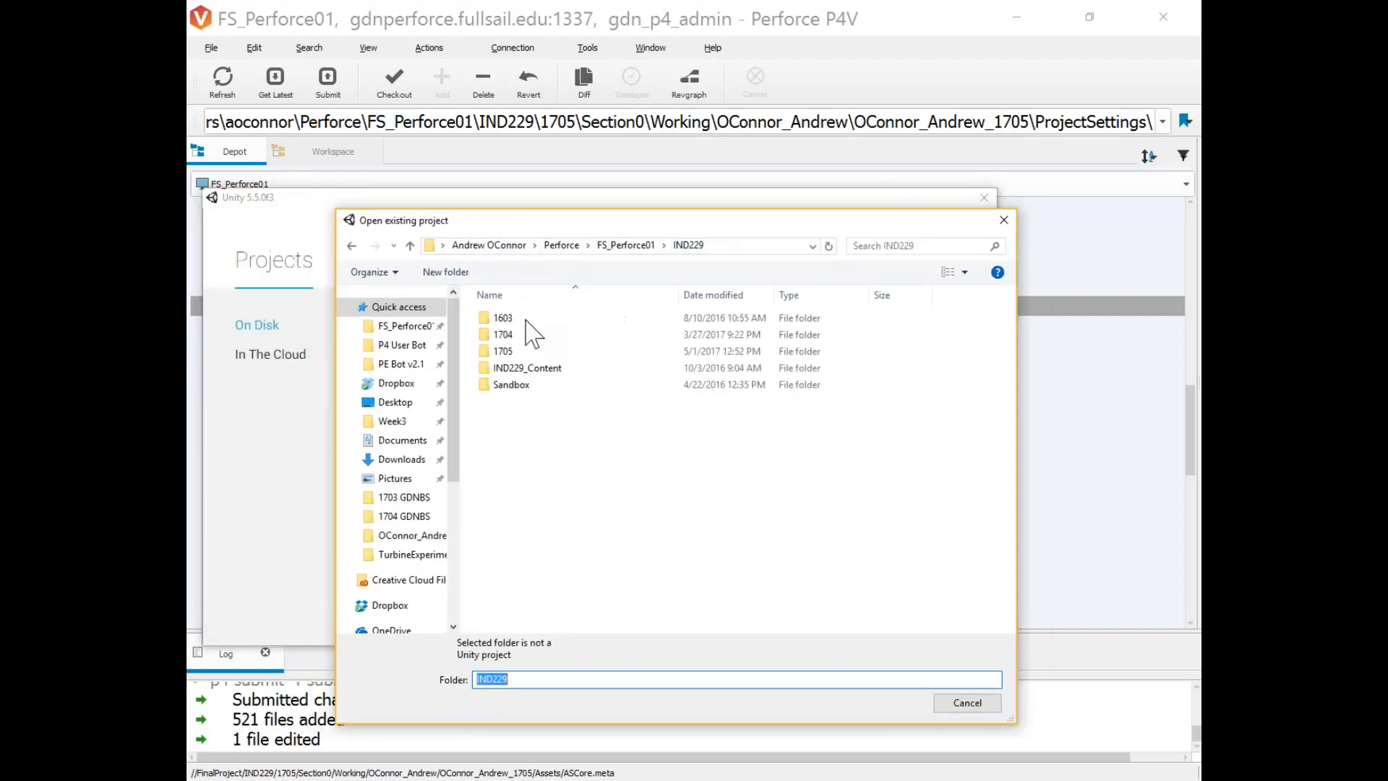
pyautogui.doubleClick(506, 351)
pyautogui.doubleClick(514, 319)
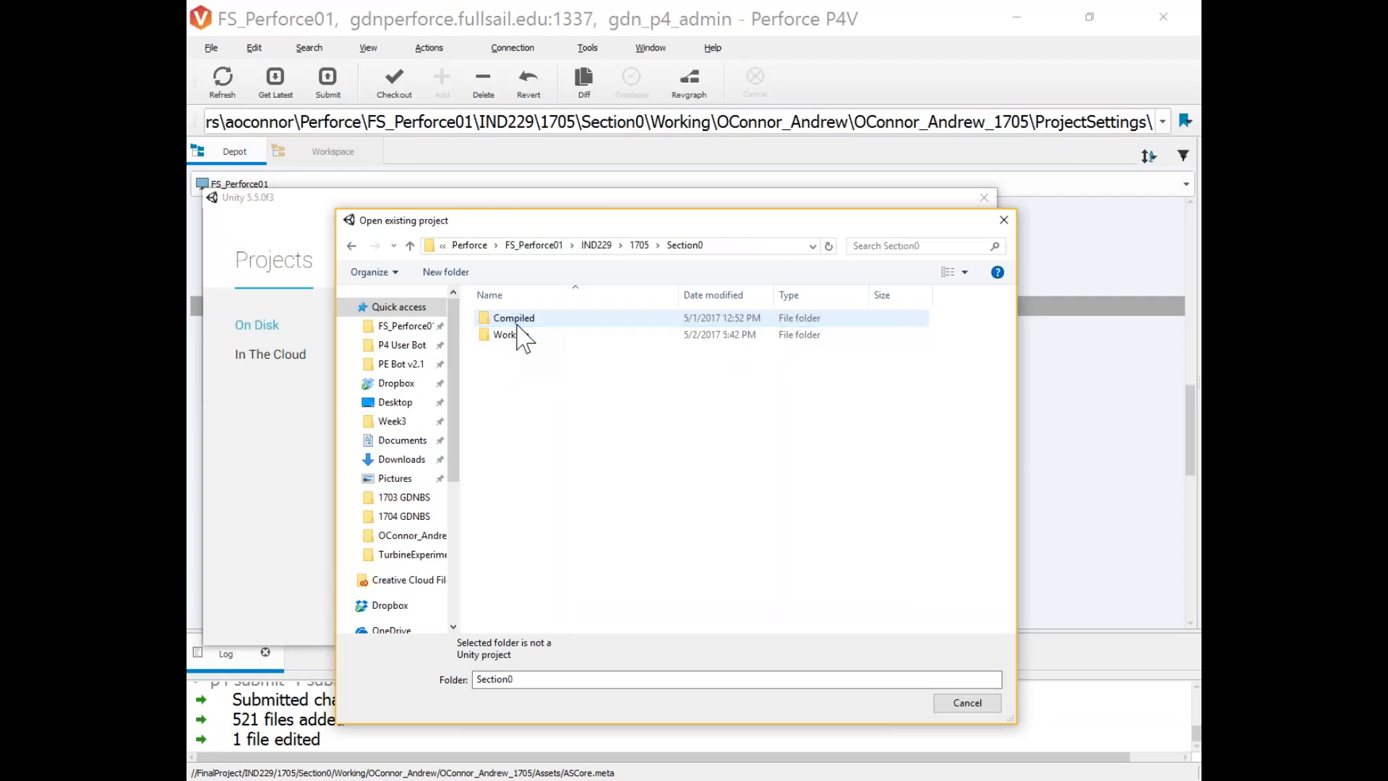
pyautogui.doubleClick(519, 335)
pyautogui.click(538, 337)
pyautogui.doubleClick(538, 336)
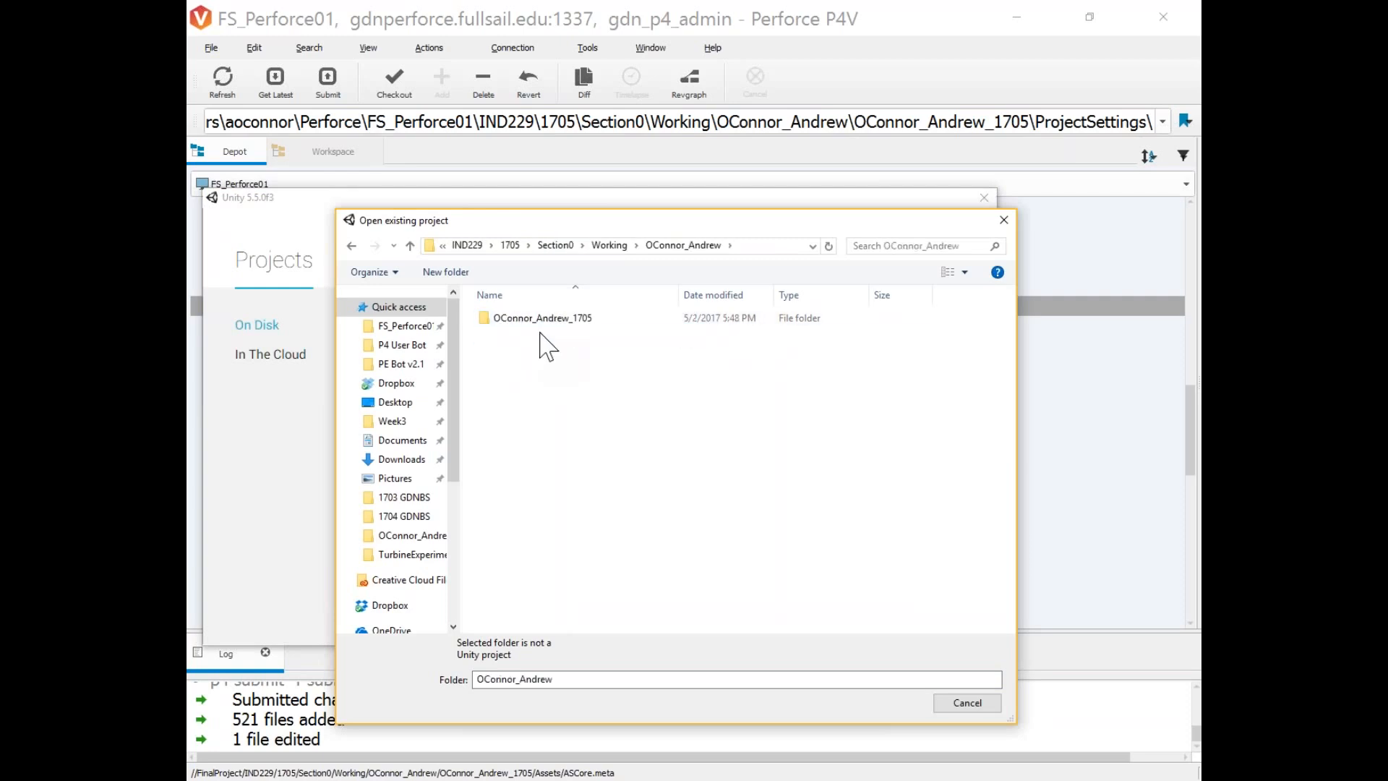
pyautogui.doubleClick(550, 321)
pyautogui.click(539, 334)
pyautogui.press('BackSpace')
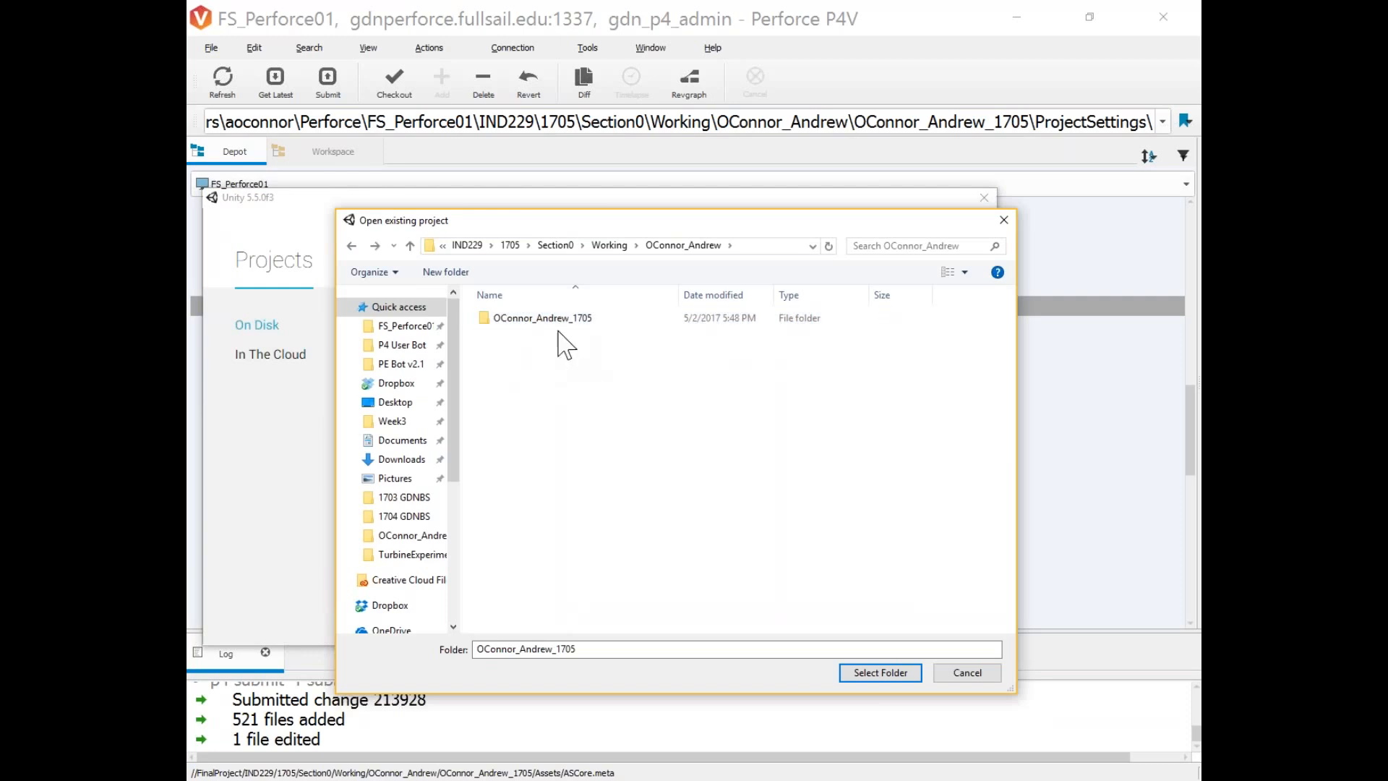
# Navigate FS_Perforce01 > IND229 > 1705 > Section0 > Working > student folder and open the 1705 project.
pyautogui.moveTo(460, 347); pyautogui.dragTo(594, 352)
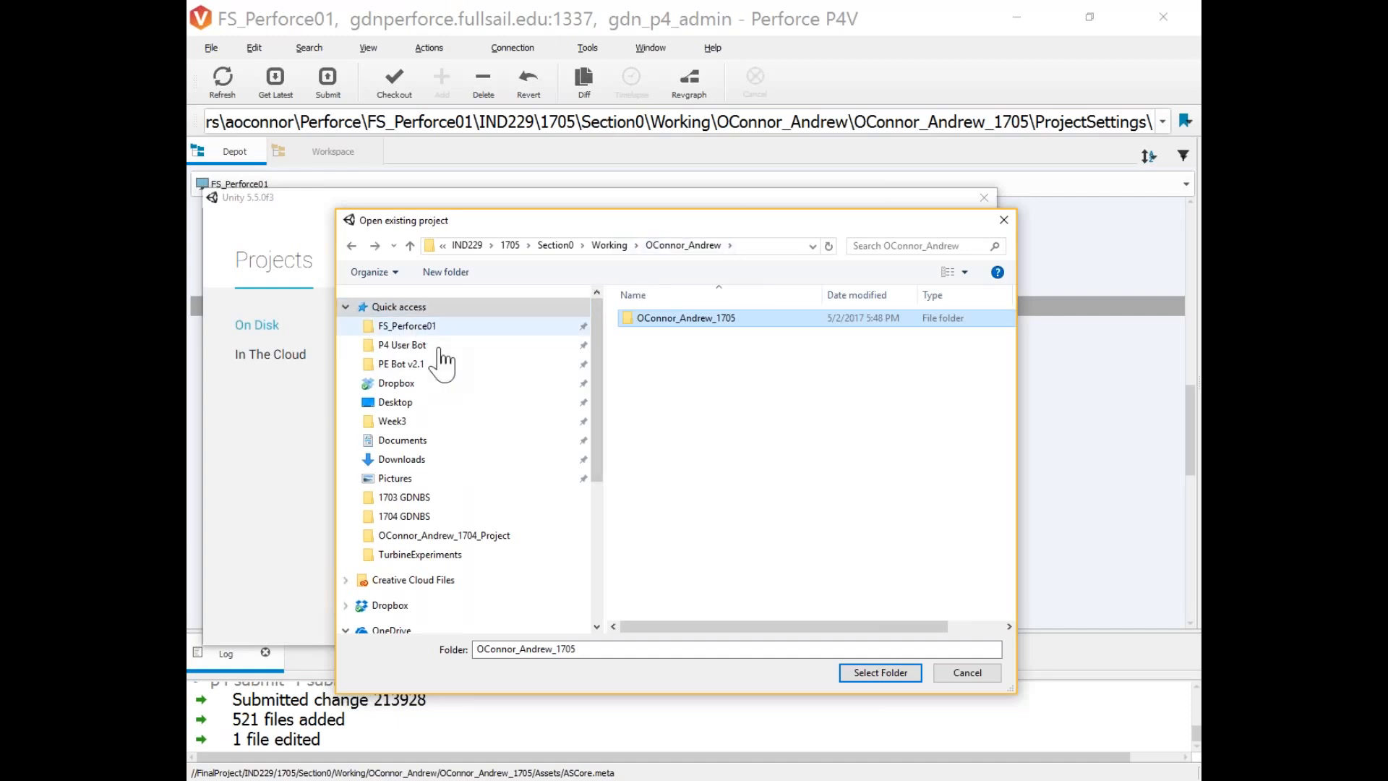
pyautogui.click(417, 332)
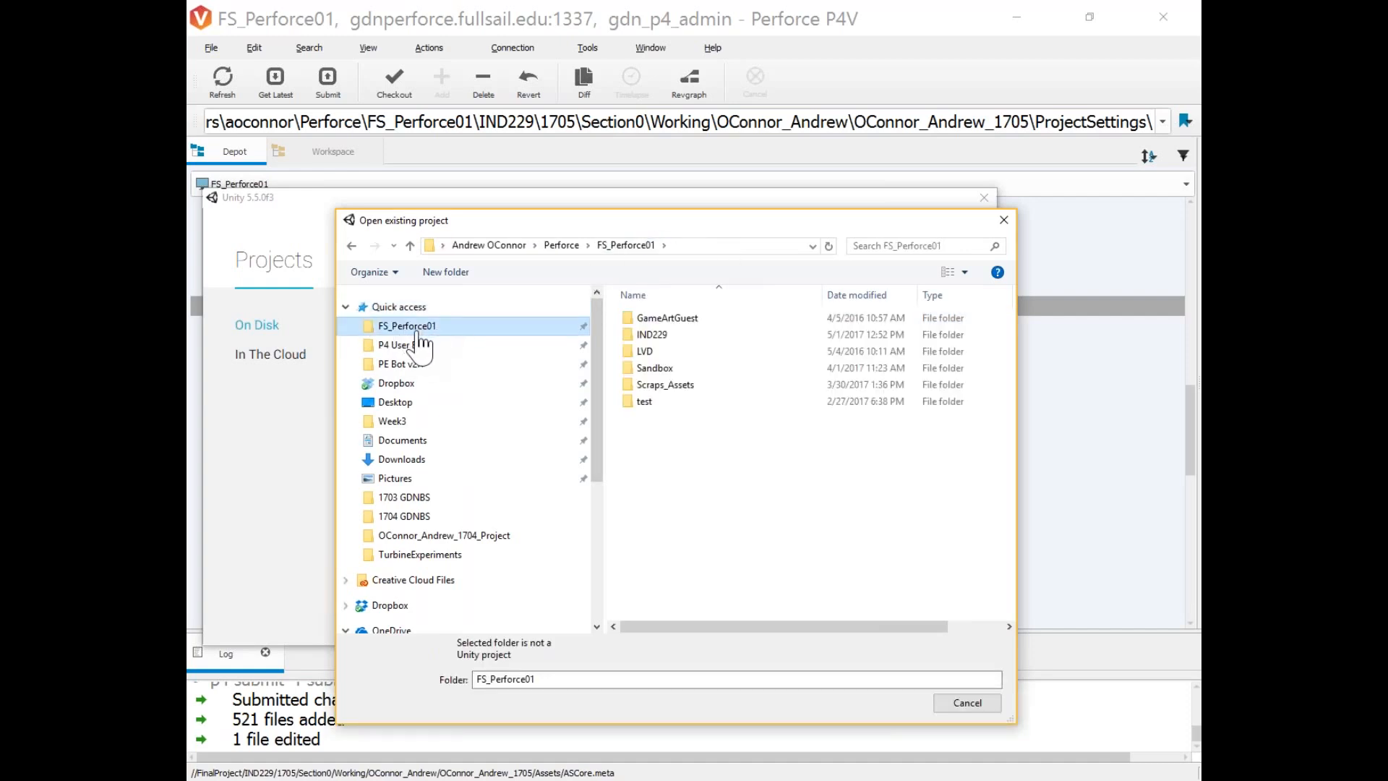
pyautogui.doubleClick(652, 334)
pyautogui.doubleClick(649, 351)
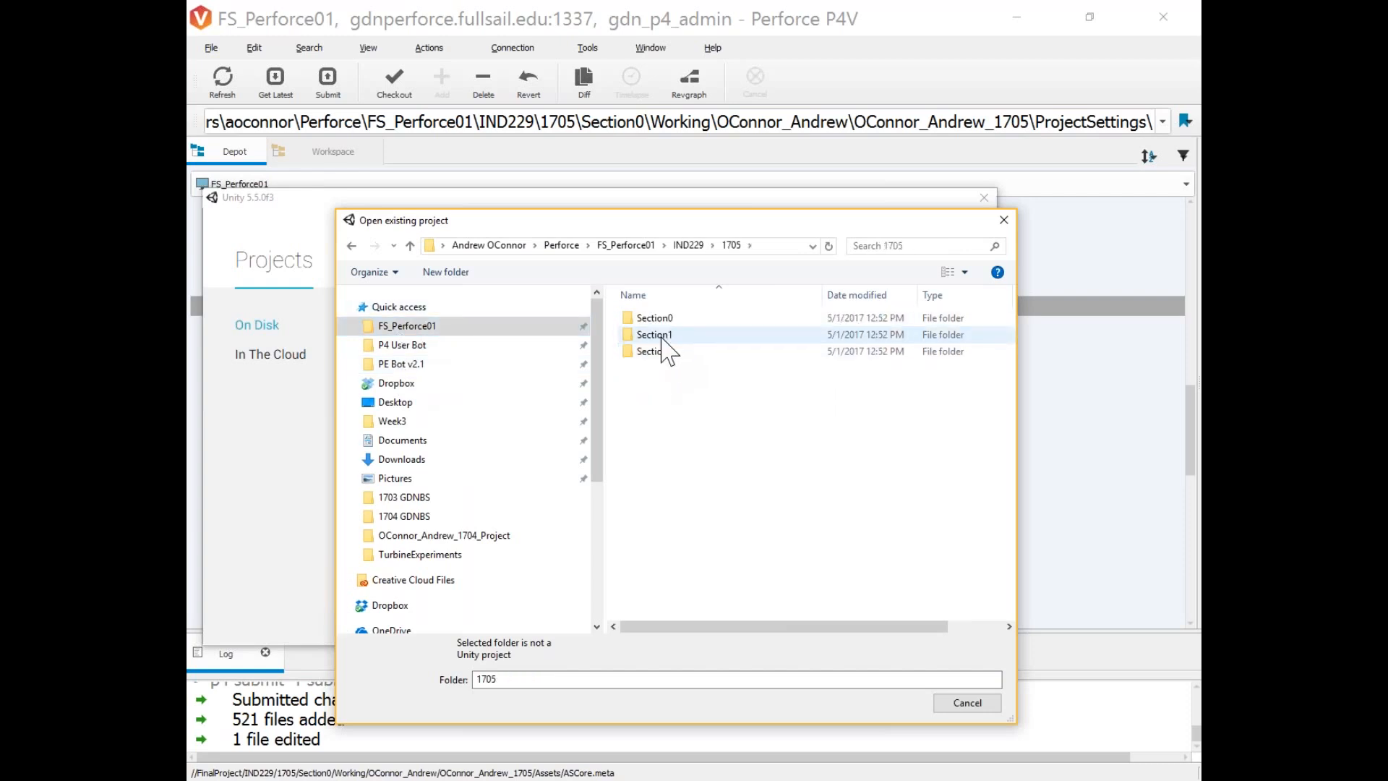
pyautogui.doubleClick(668, 336)
pyautogui.doubleClick(677, 338)
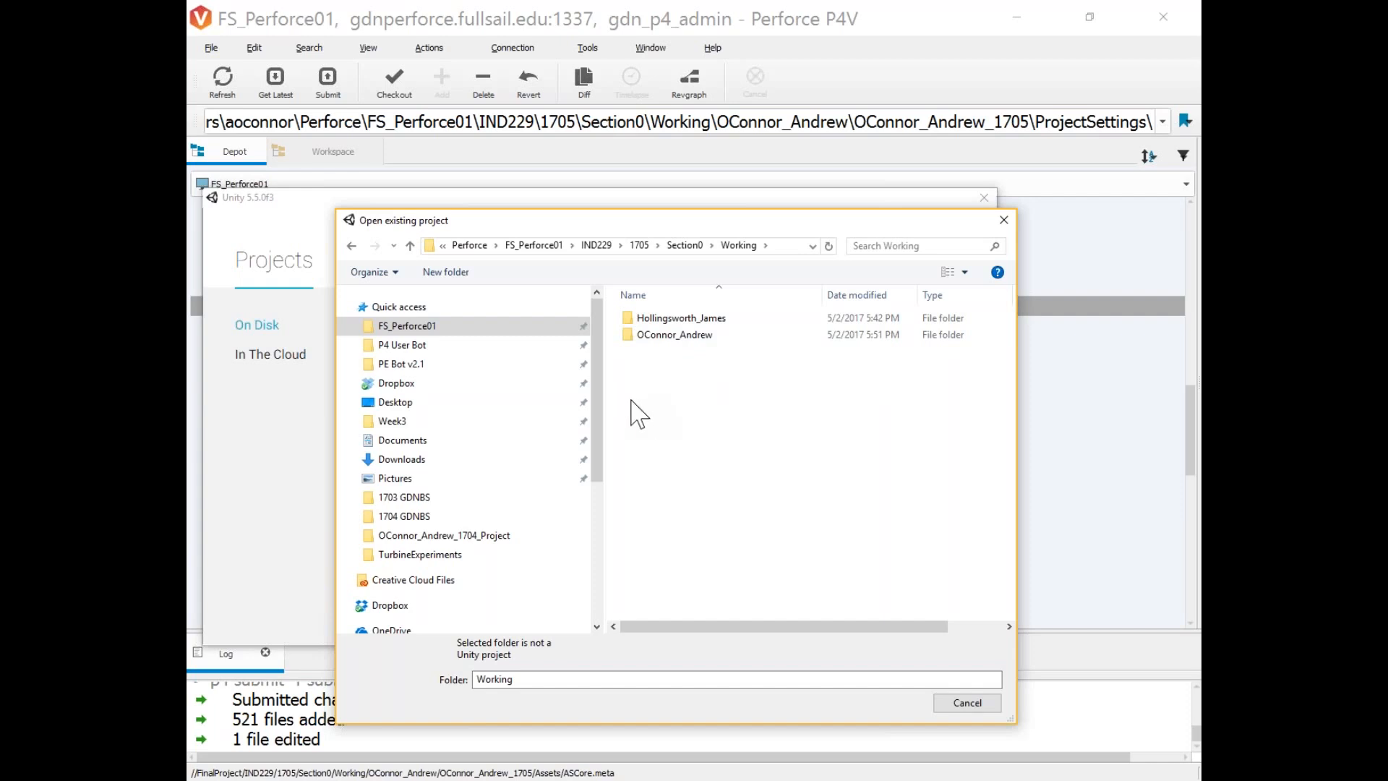
pyautogui.doubleClick(669, 337)
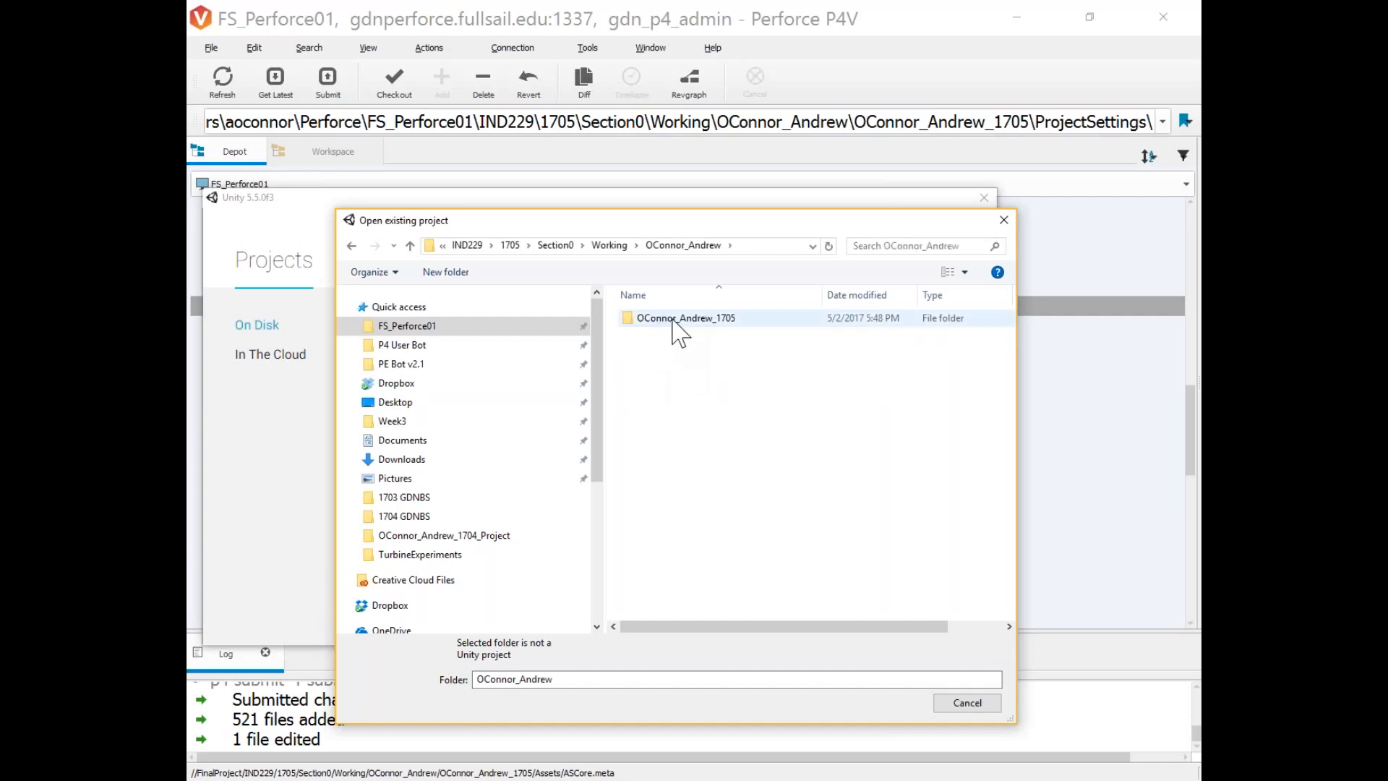
pyautogui.click(671, 320)
pyautogui.click(859, 672)
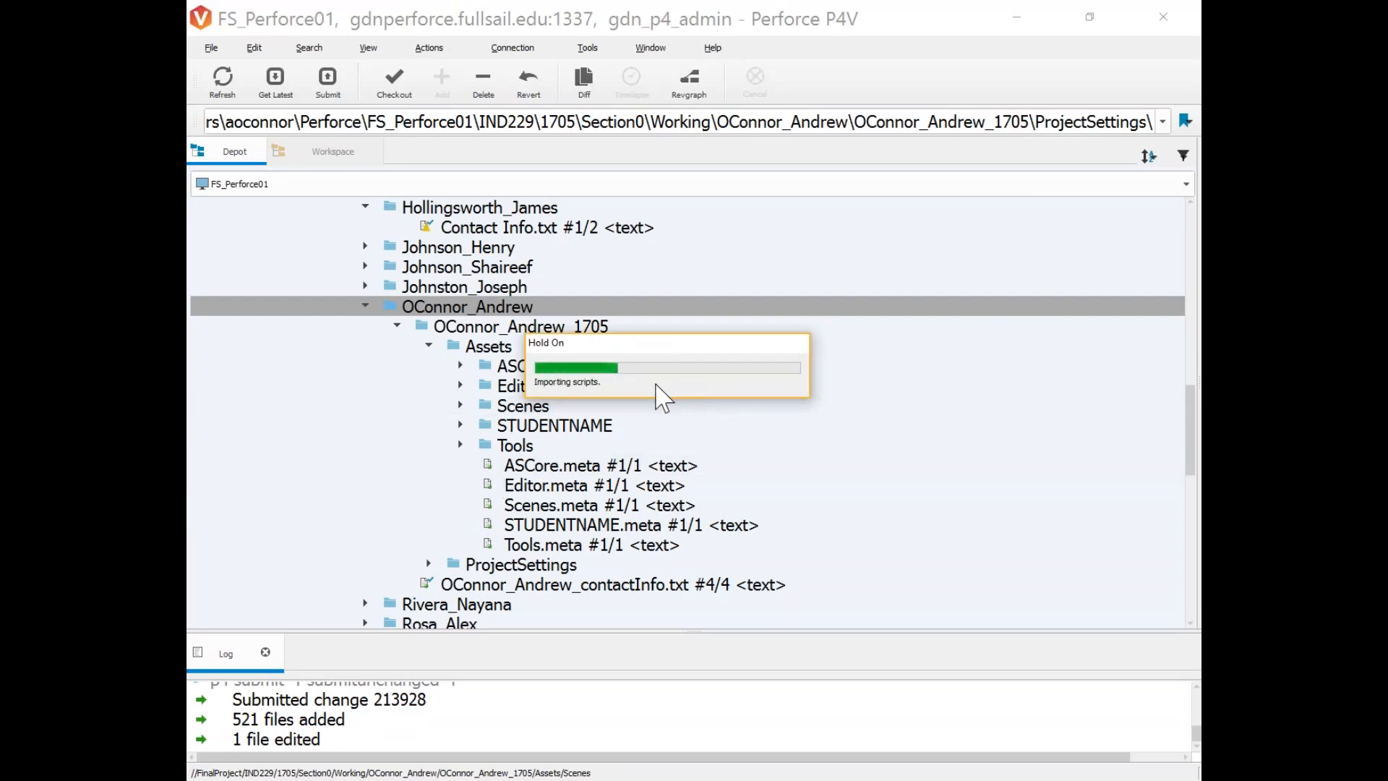
# Refresh the local workspace tree, check the new Library and Temp folders, and right-click the project folder.
pyautogui.click(354, 152)
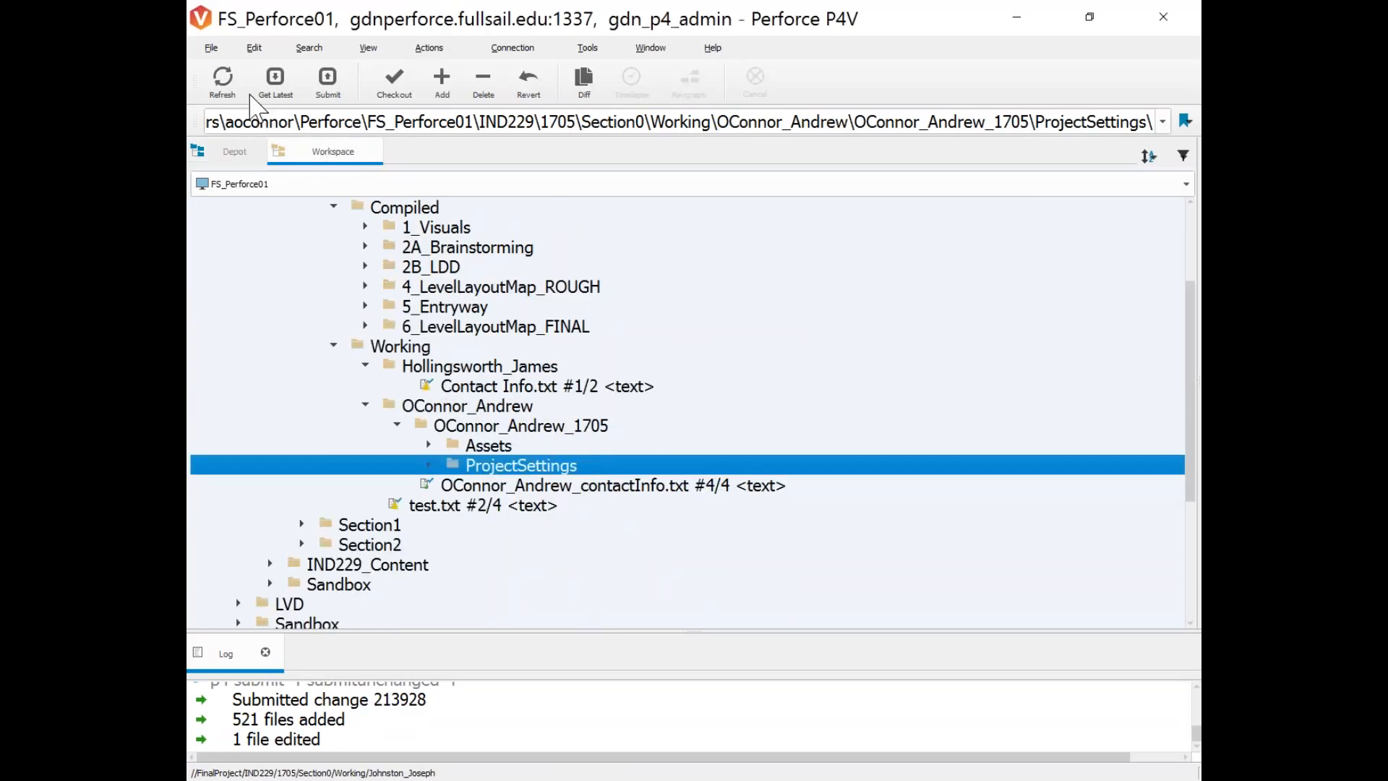
pyautogui.click(222, 79)
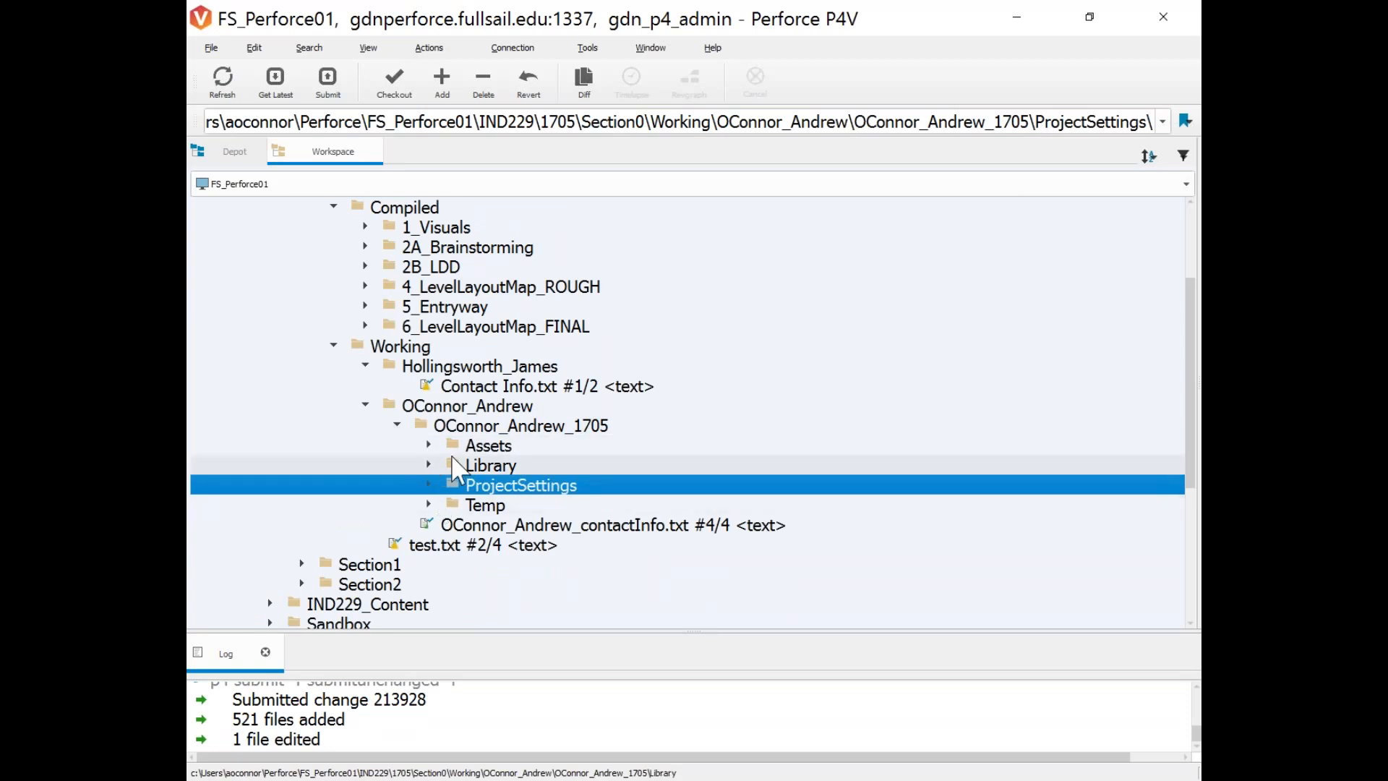
pyautogui.click(506, 466)
pyautogui.click(501, 505)
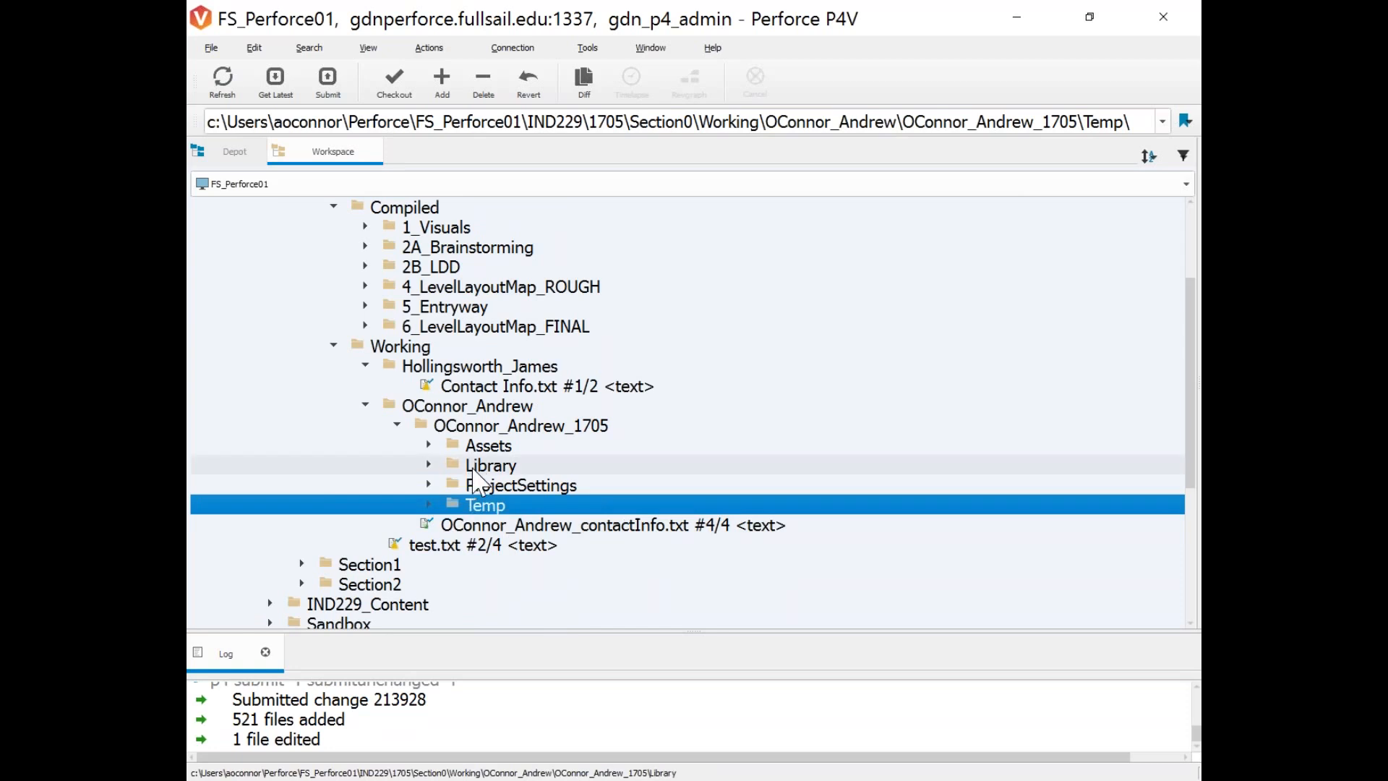
pyautogui.click(476, 469)
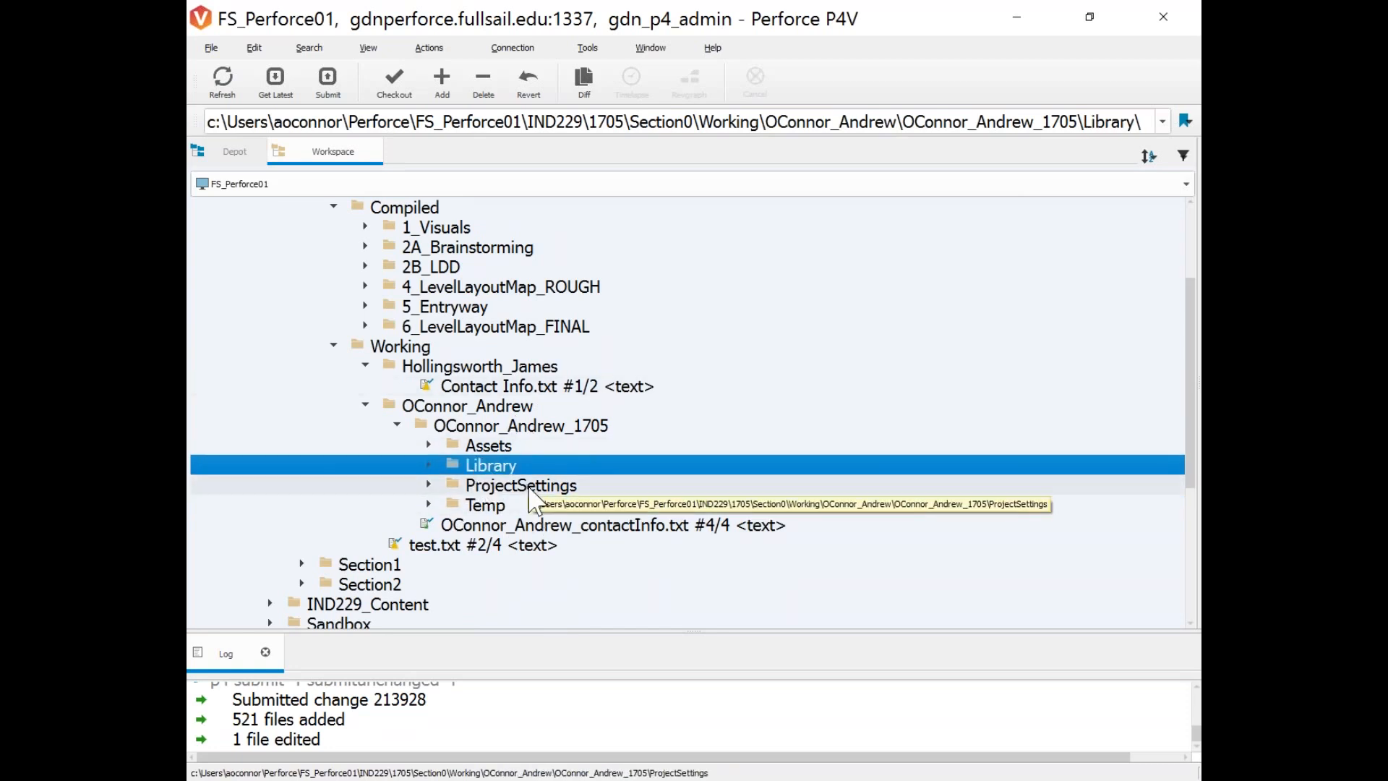
pyautogui.rightClick(450, 427)
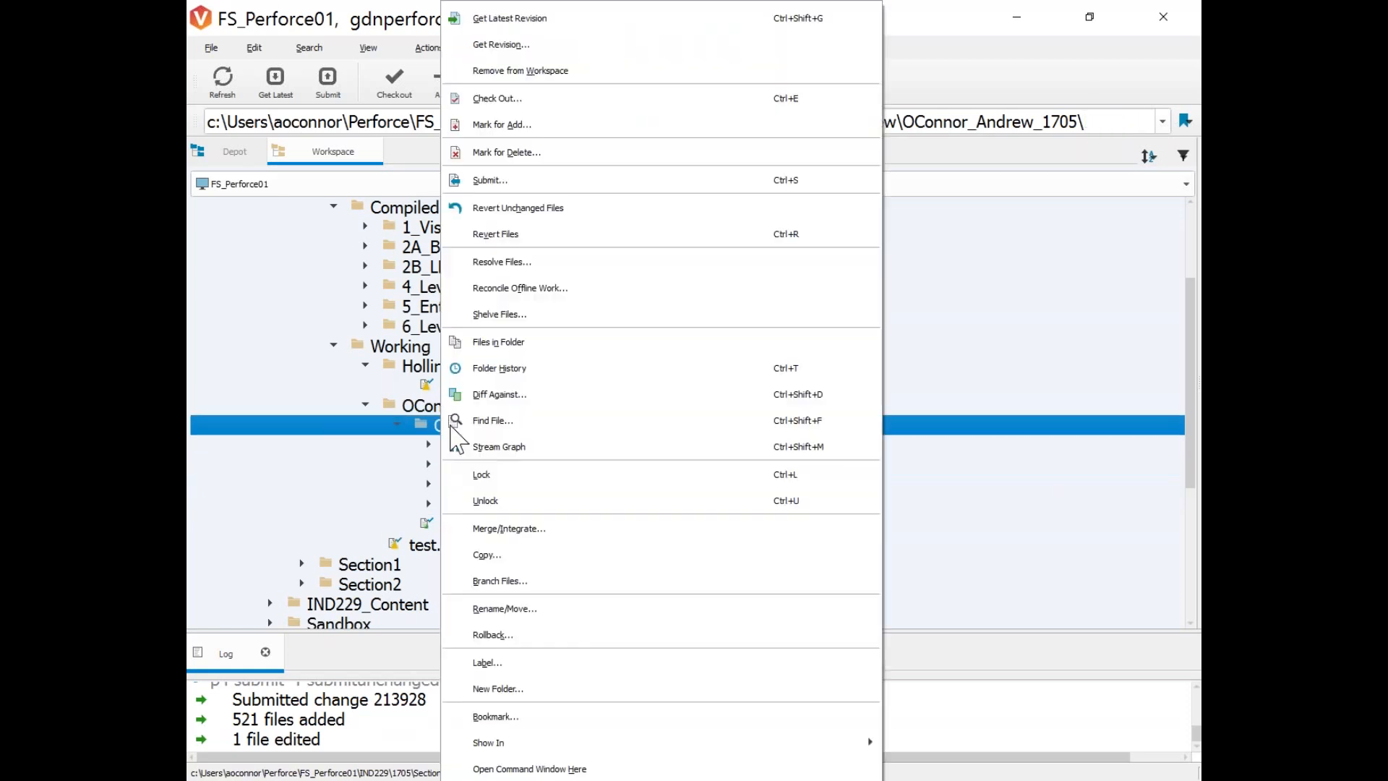
# Show the project location in File Explorer and look inside the 1705 project's Assets folder.
pyautogui.click(984, 740)
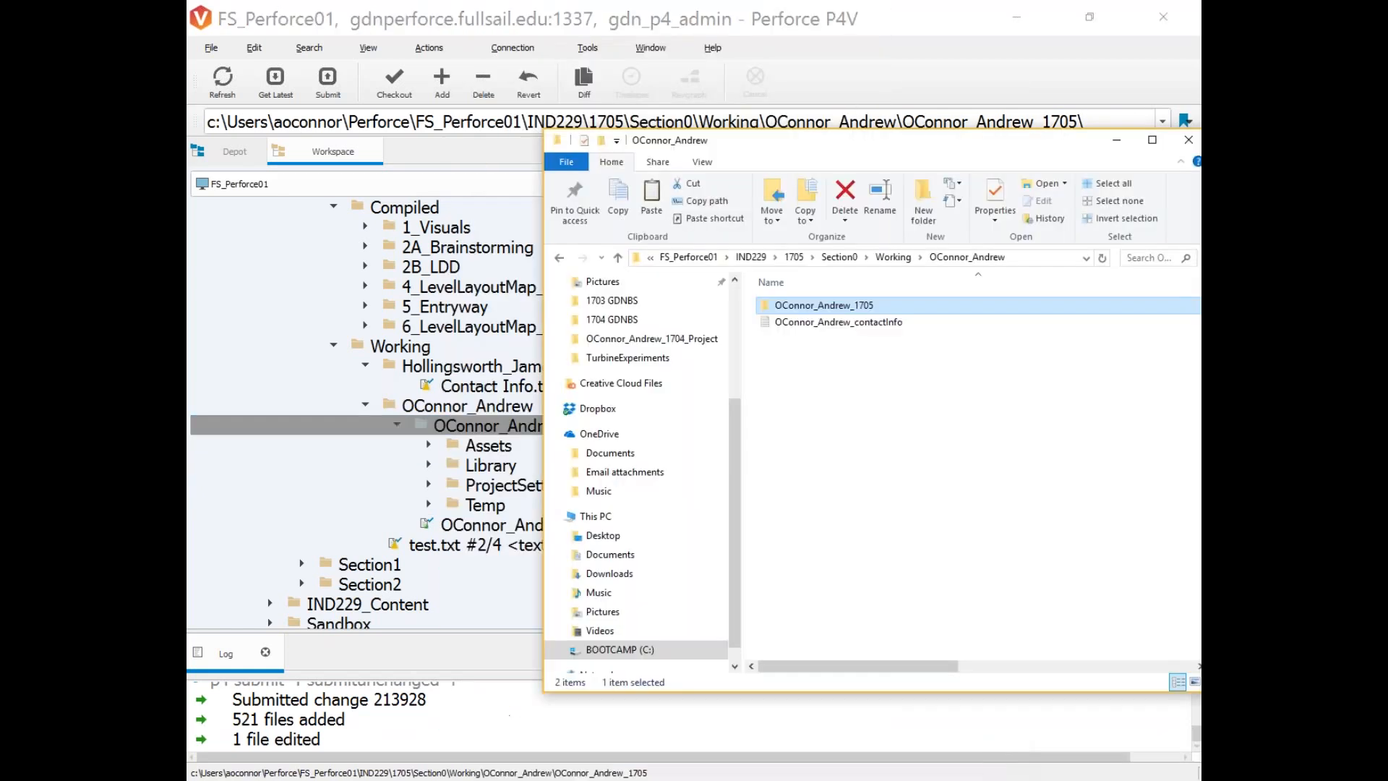
pyautogui.moveTo(864, 145); pyautogui.dragTo(628, 139)
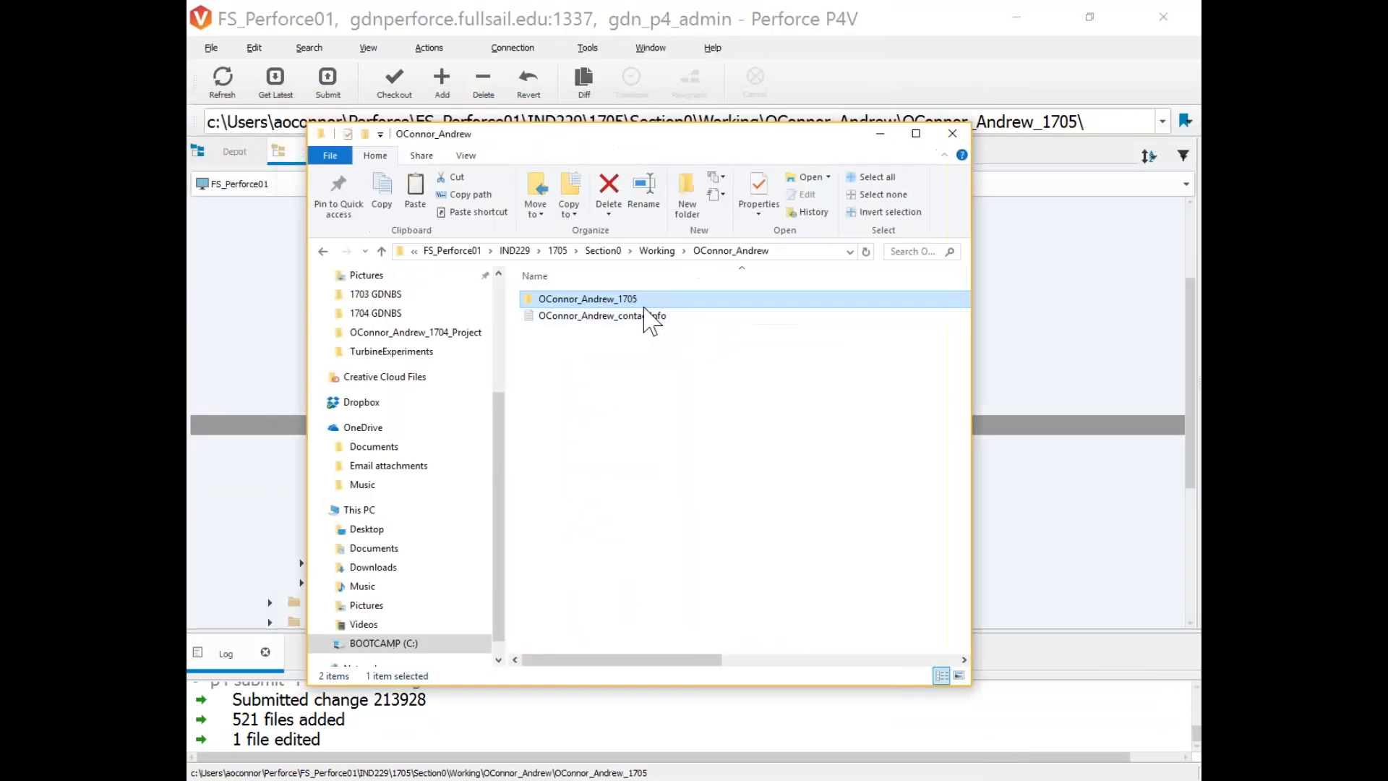
pyautogui.doubleClick(637, 299)
pyautogui.moveTo(538, 138); pyautogui.dragTo(617, 144)
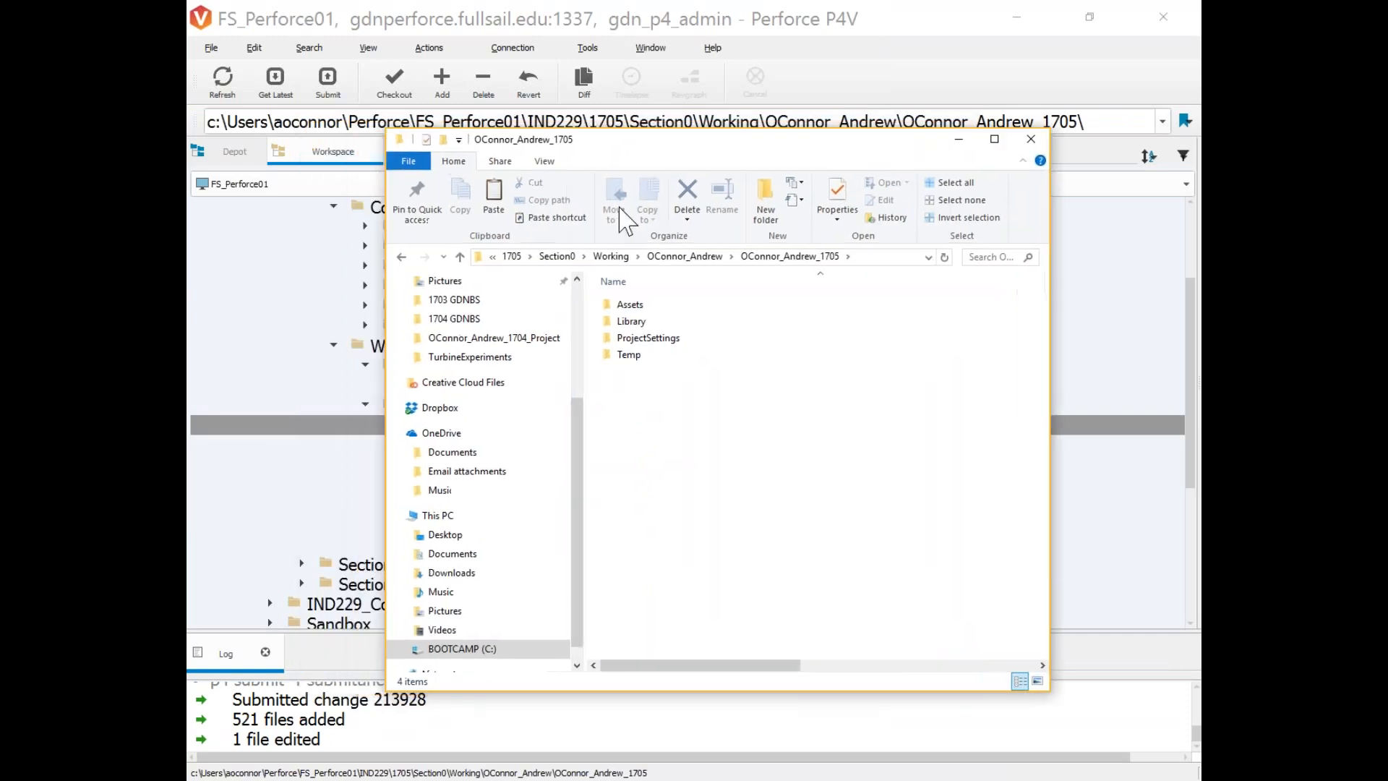
pyautogui.doubleClick(636, 304)
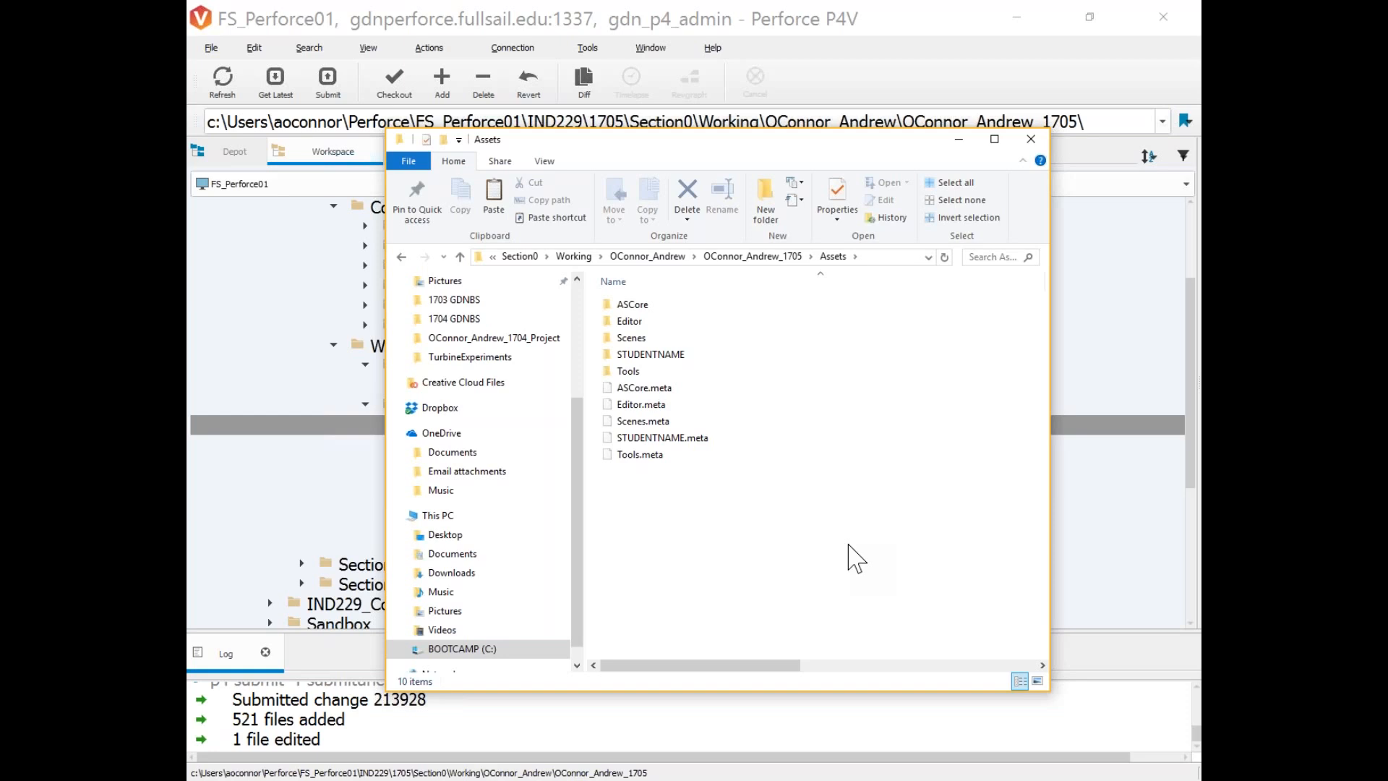
pyautogui.moveTo(695, 141); pyautogui.dragTo(710, 141)
pyautogui.click(416, 256)
# Inspect ProjectSettings files: EditorBuildSettings.asset, ProjectSettings.asset and ProjectVersion.
pyautogui.click(690, 338)
pyautogui.doubleClick(689, 337)
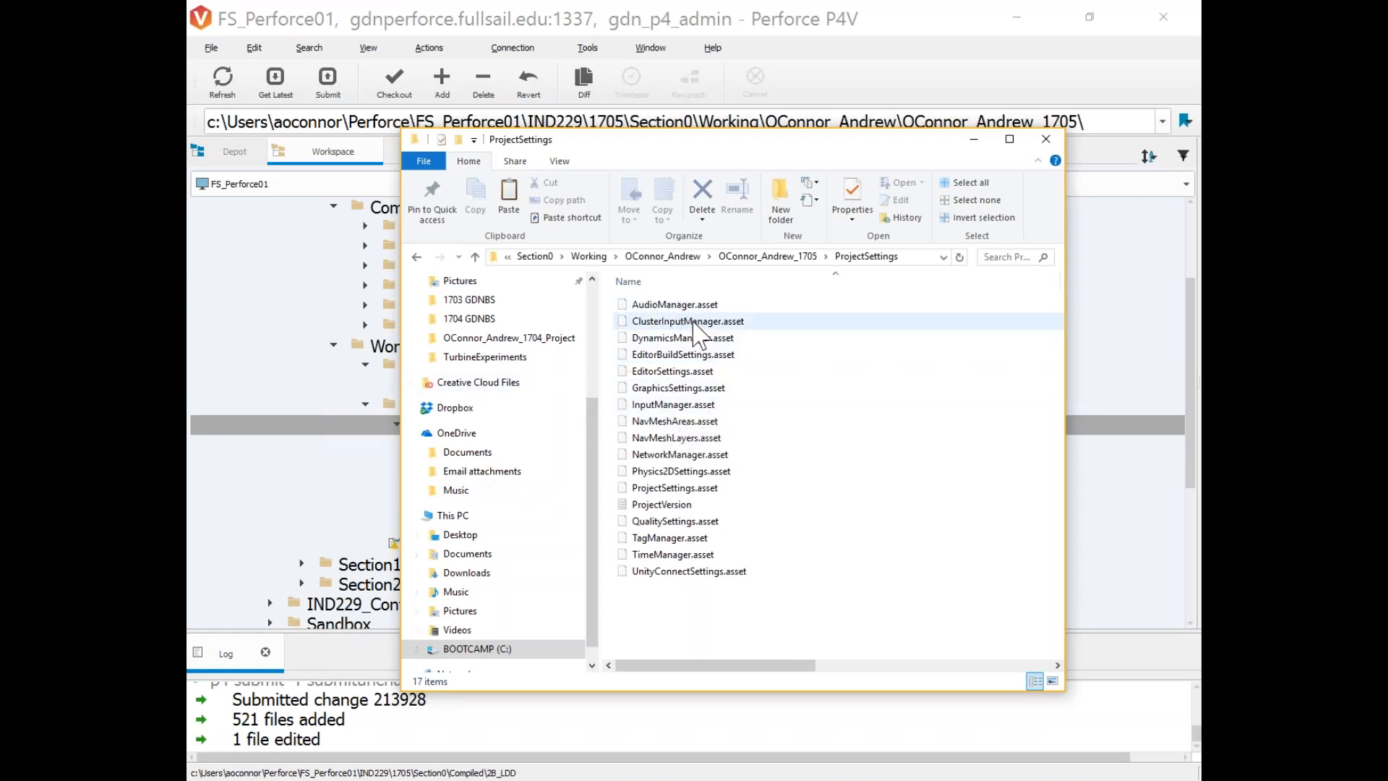
pyautogui.click(692, 356)
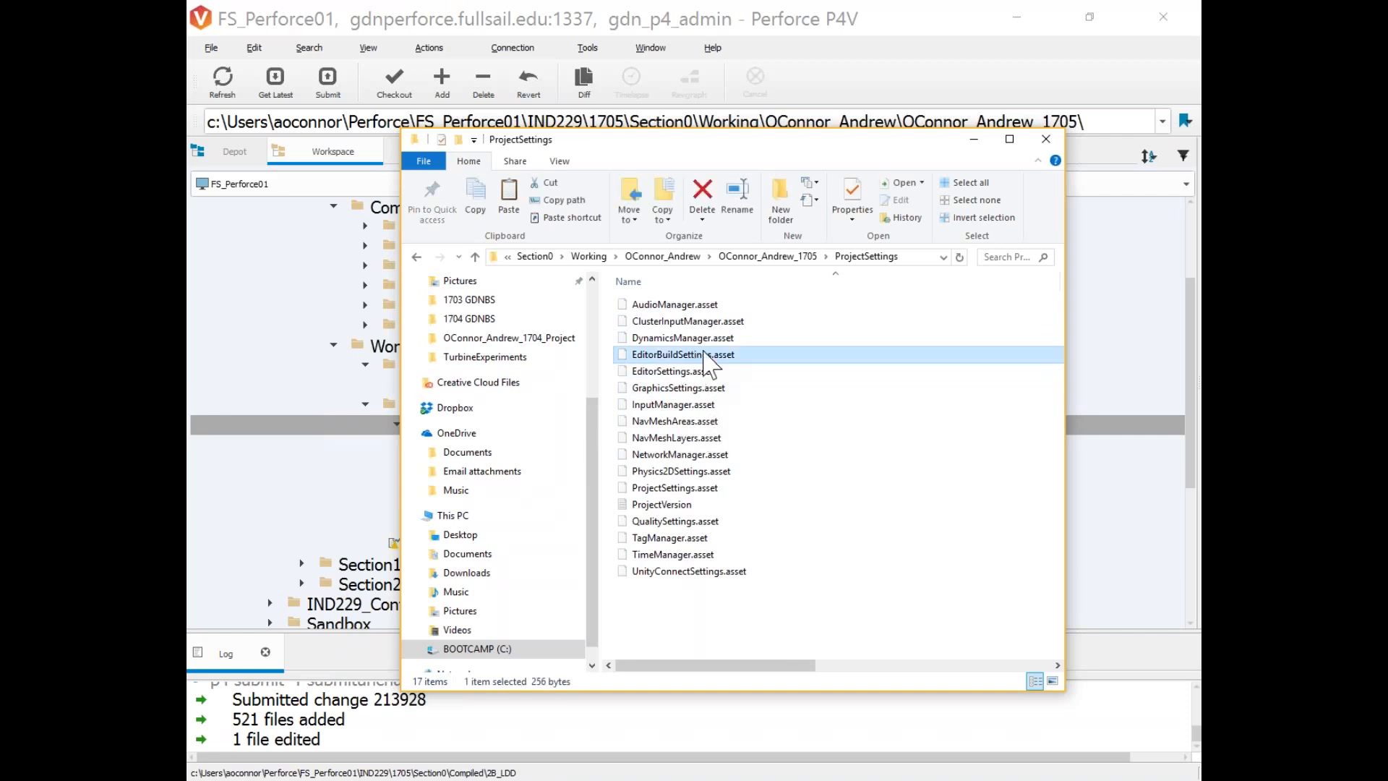
pyautogui.click(696, 489)
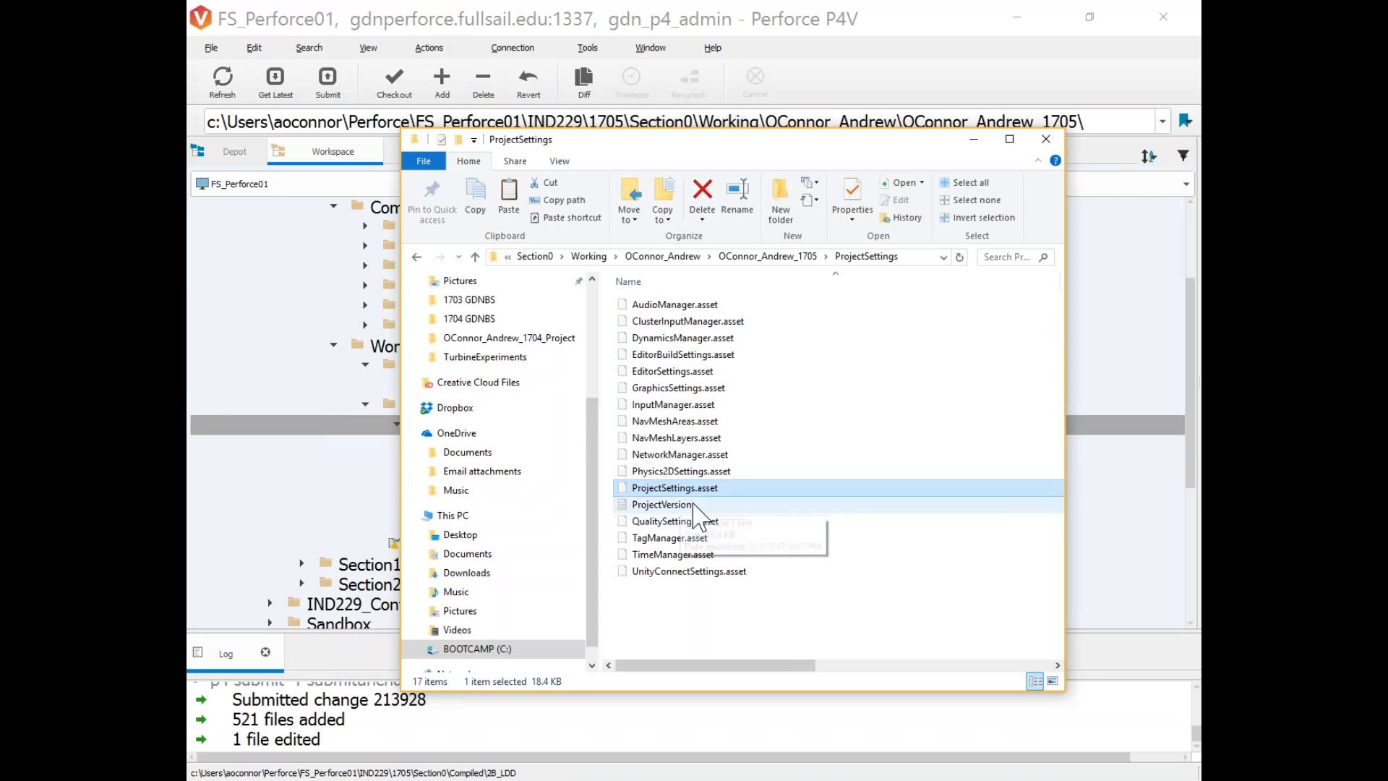
pyautogui.click(693, 504)
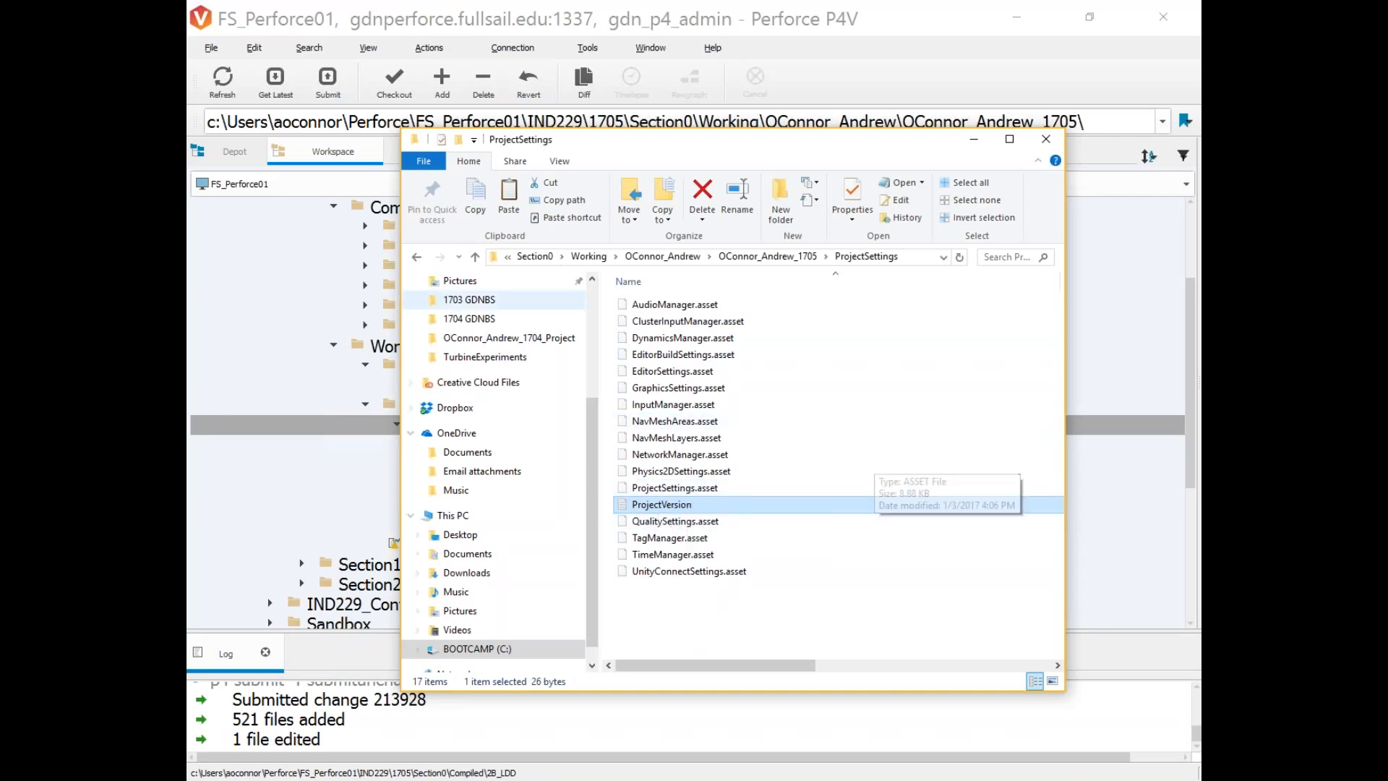
pyautogui.click(416, 256)
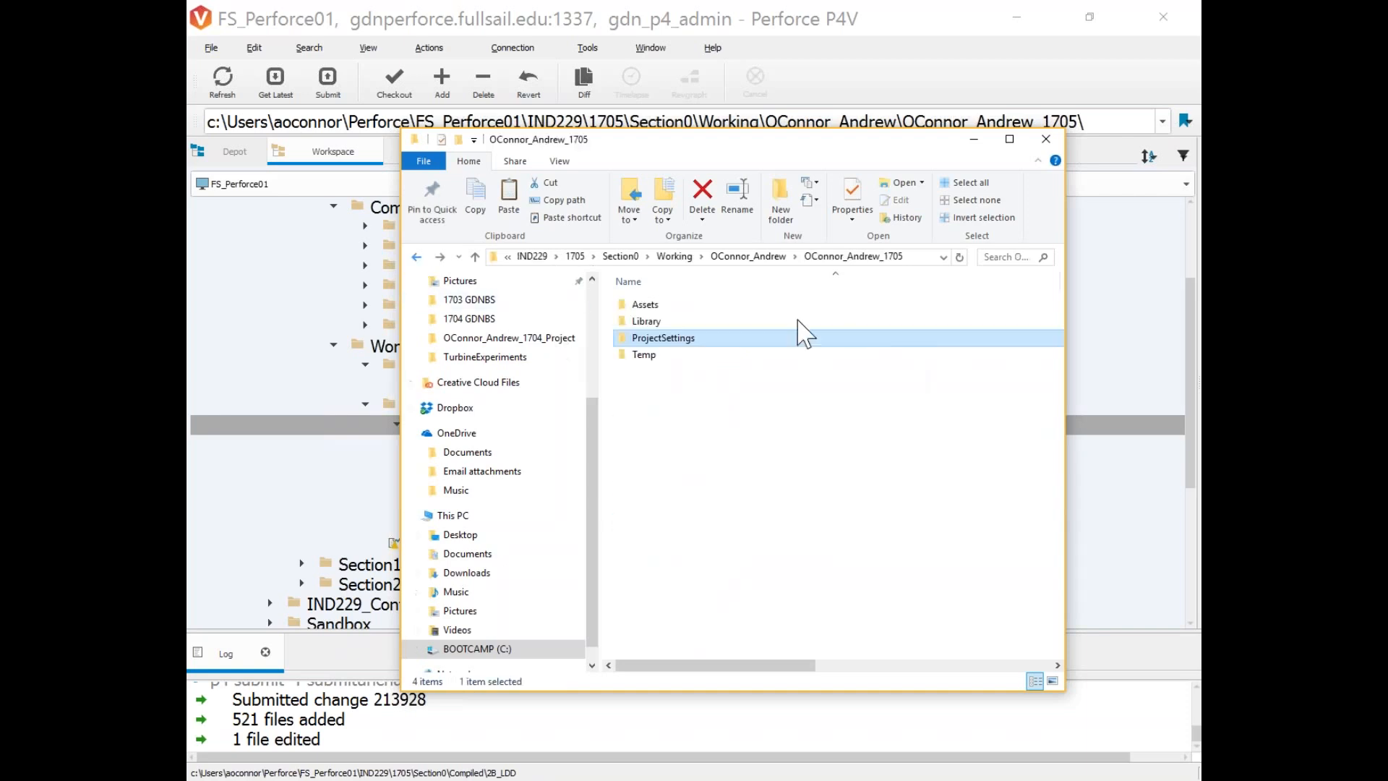
# Browse Library > ShaderCache > 7 to view the .bin cache files, then return to the project folder.
pyautogui.click(672, 355)
pyautogui.doubleClick(665, 322)
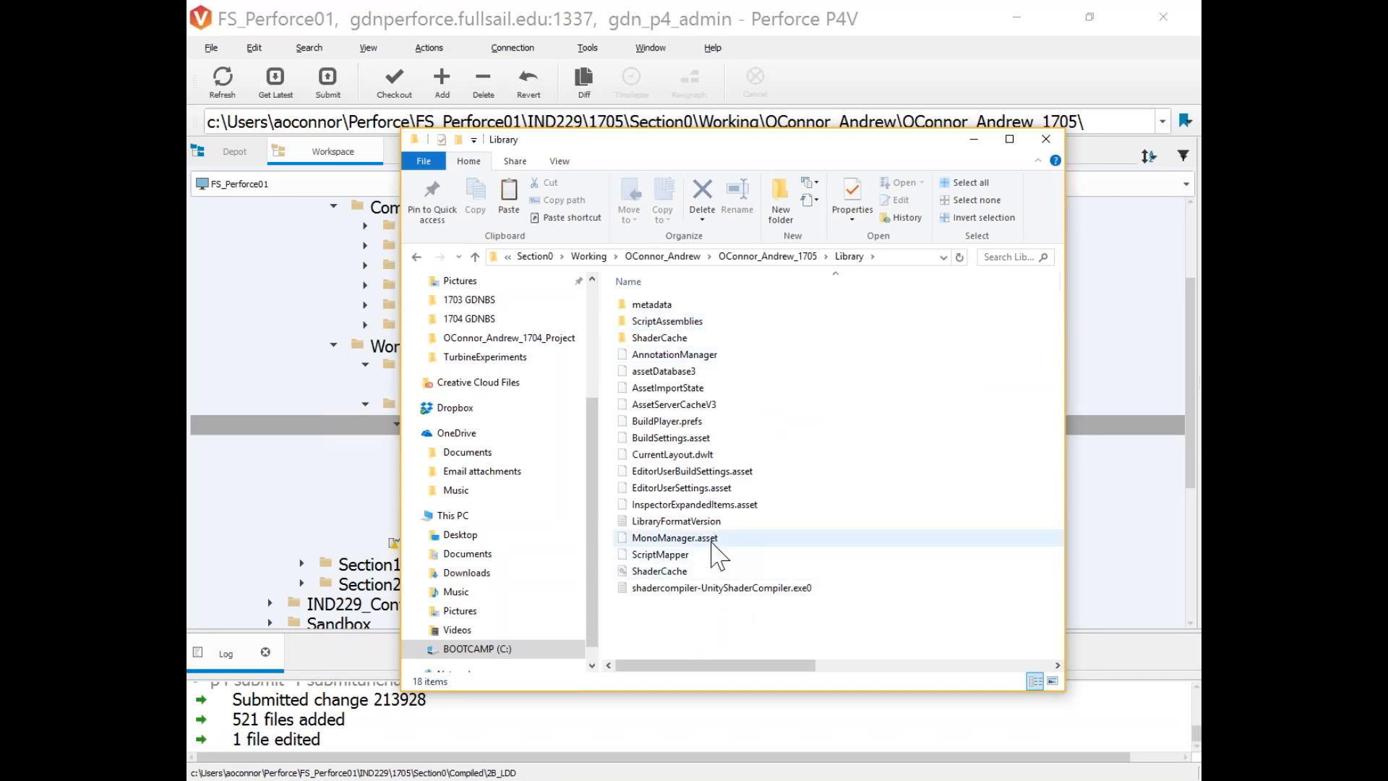
pyautogui.doubleClick(683, 339)
pyautogui.doubleClick(645, 421)
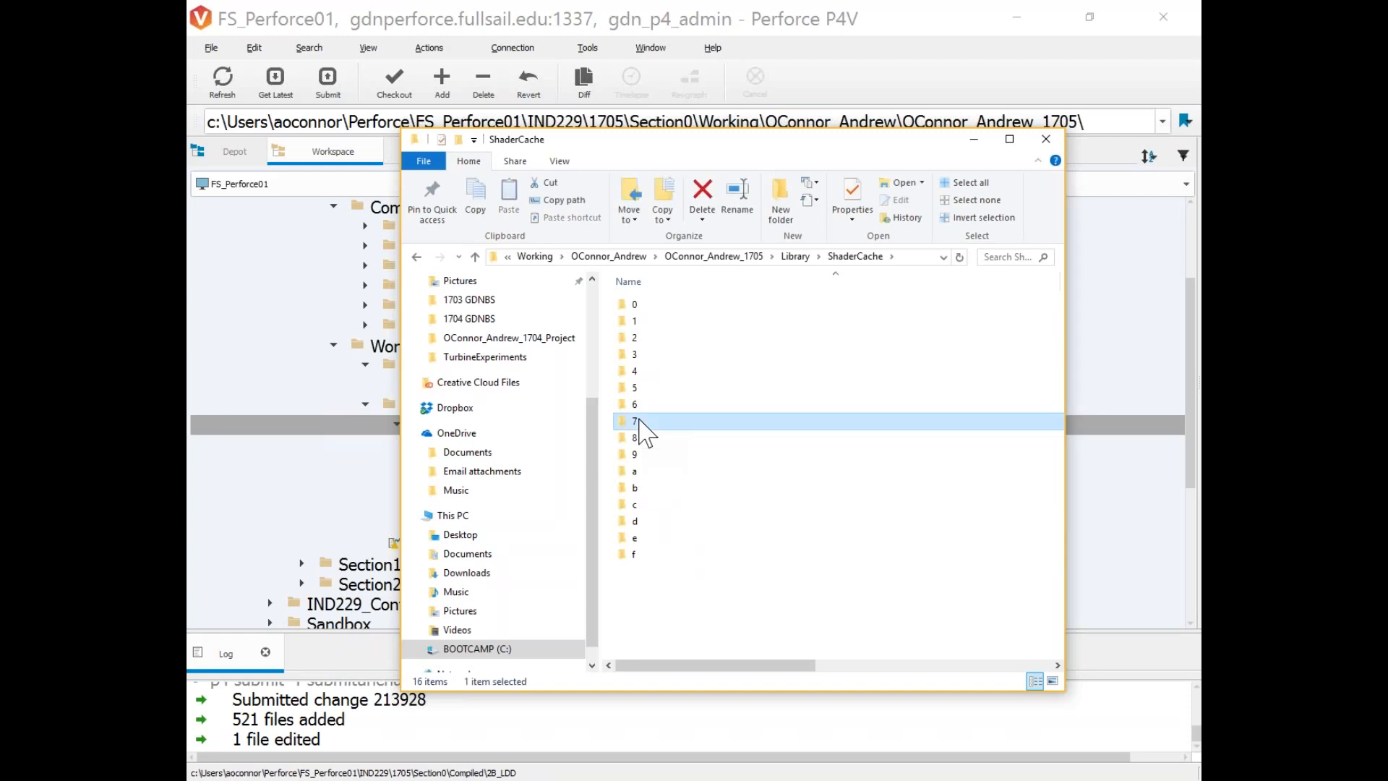
pyautogui.click(676, 338)
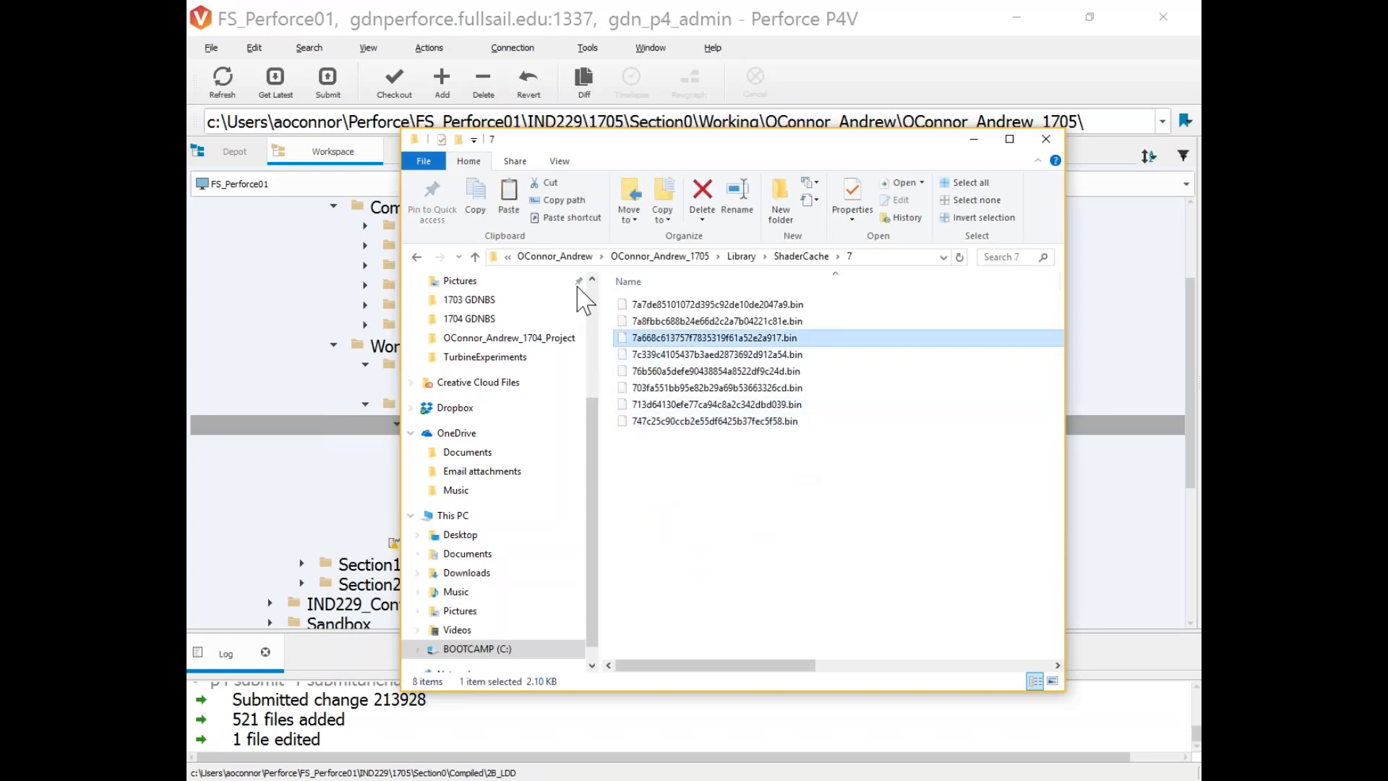
pyautogui.click(417, 258)
pyautogui.click(417, 259)
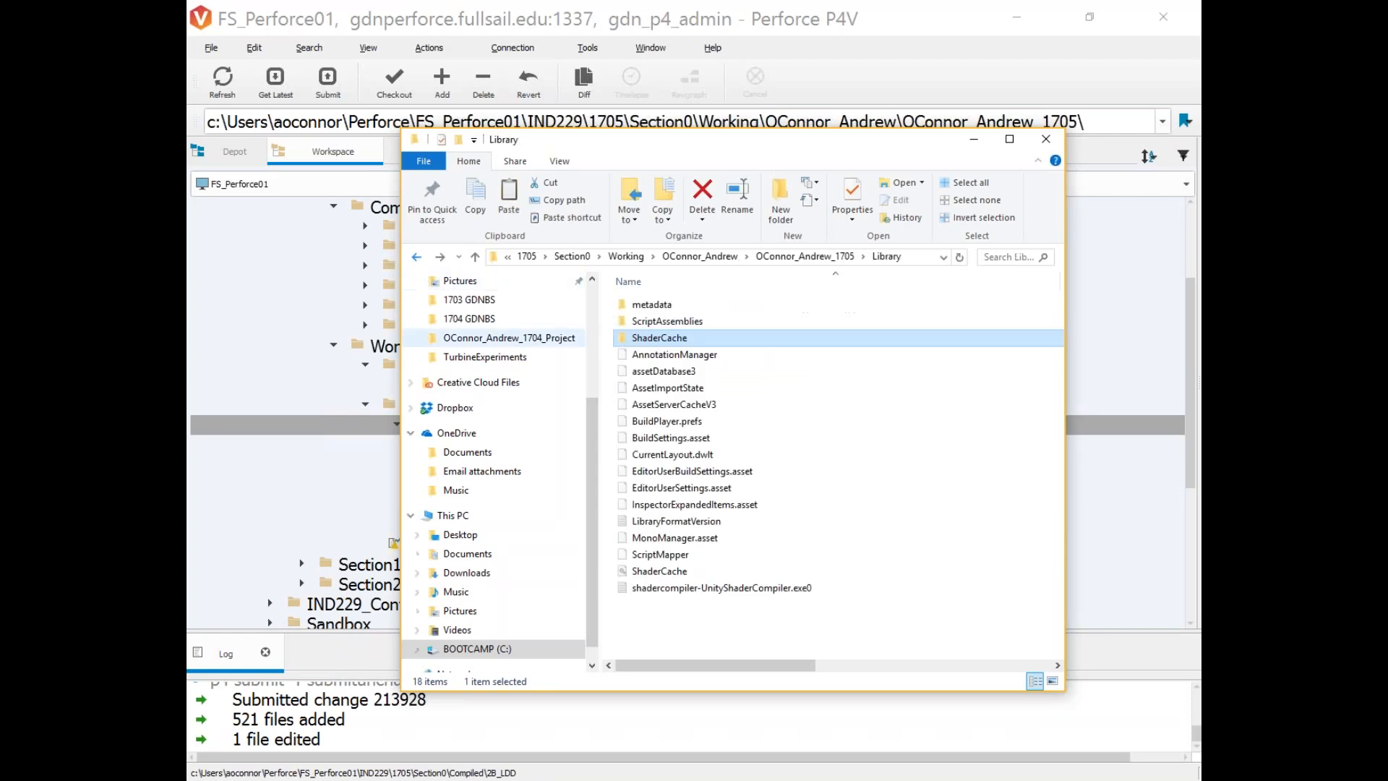
pyautogui.click(417, 258)
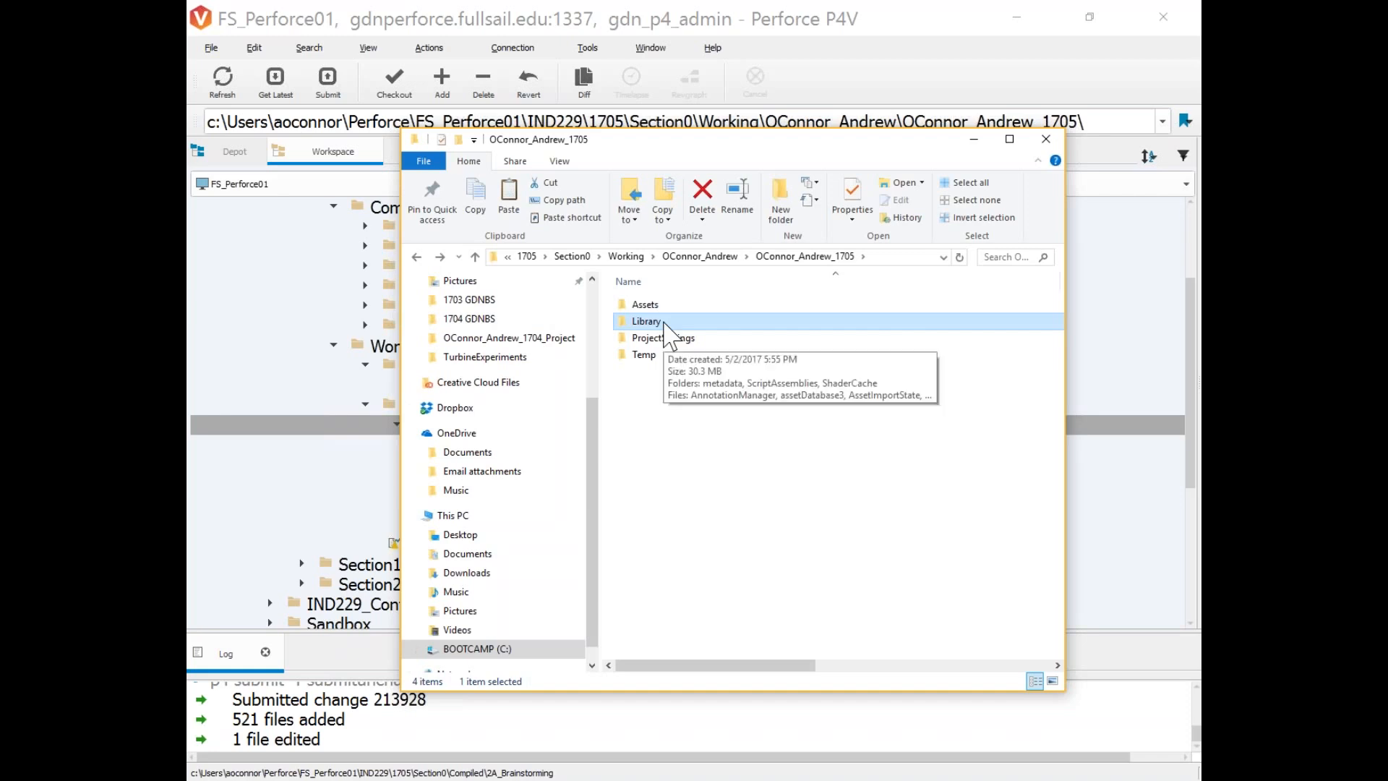
# Move File Explorer aside to reveal P4V and select the Library folder.
pyautogui.moveTo(643, 144); pyautogui.dragTo(867, 182)
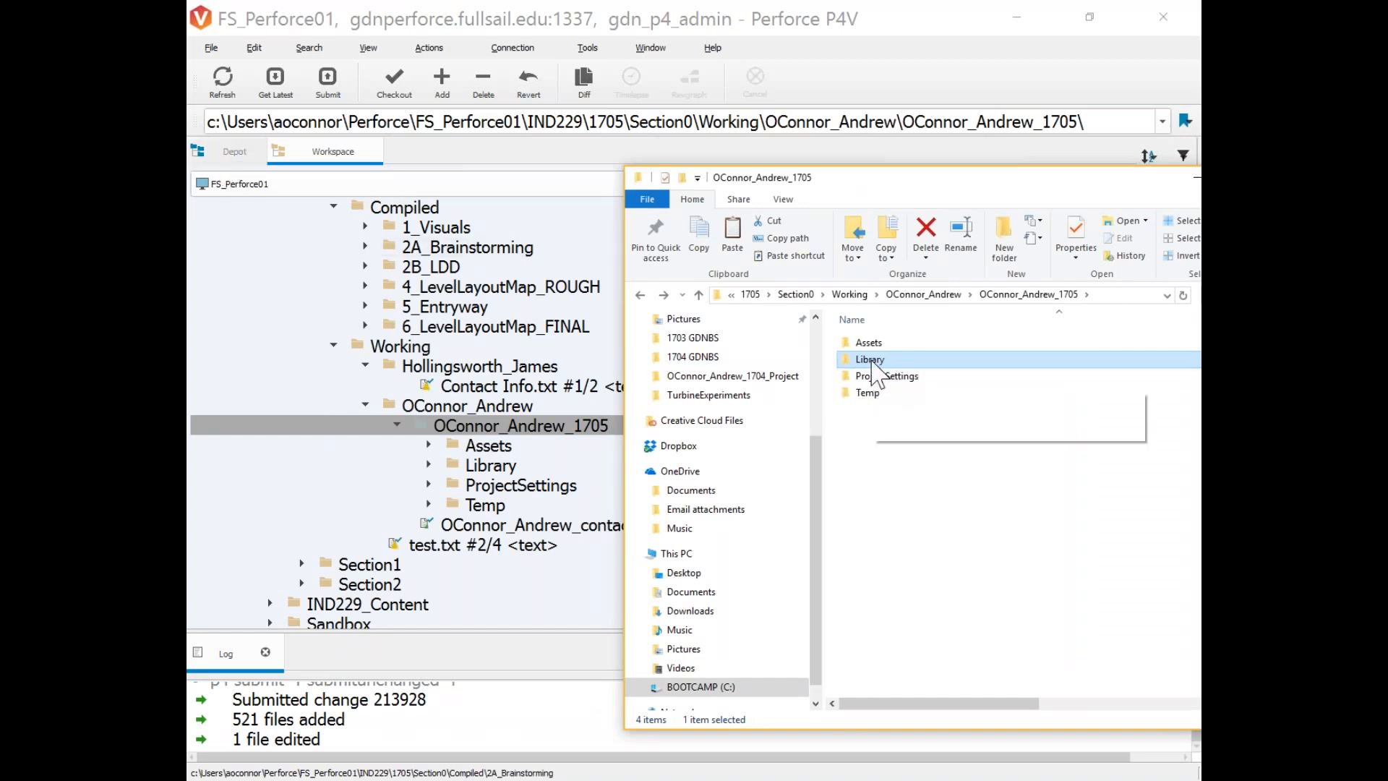
pyautogui.moveTo(877, 368)
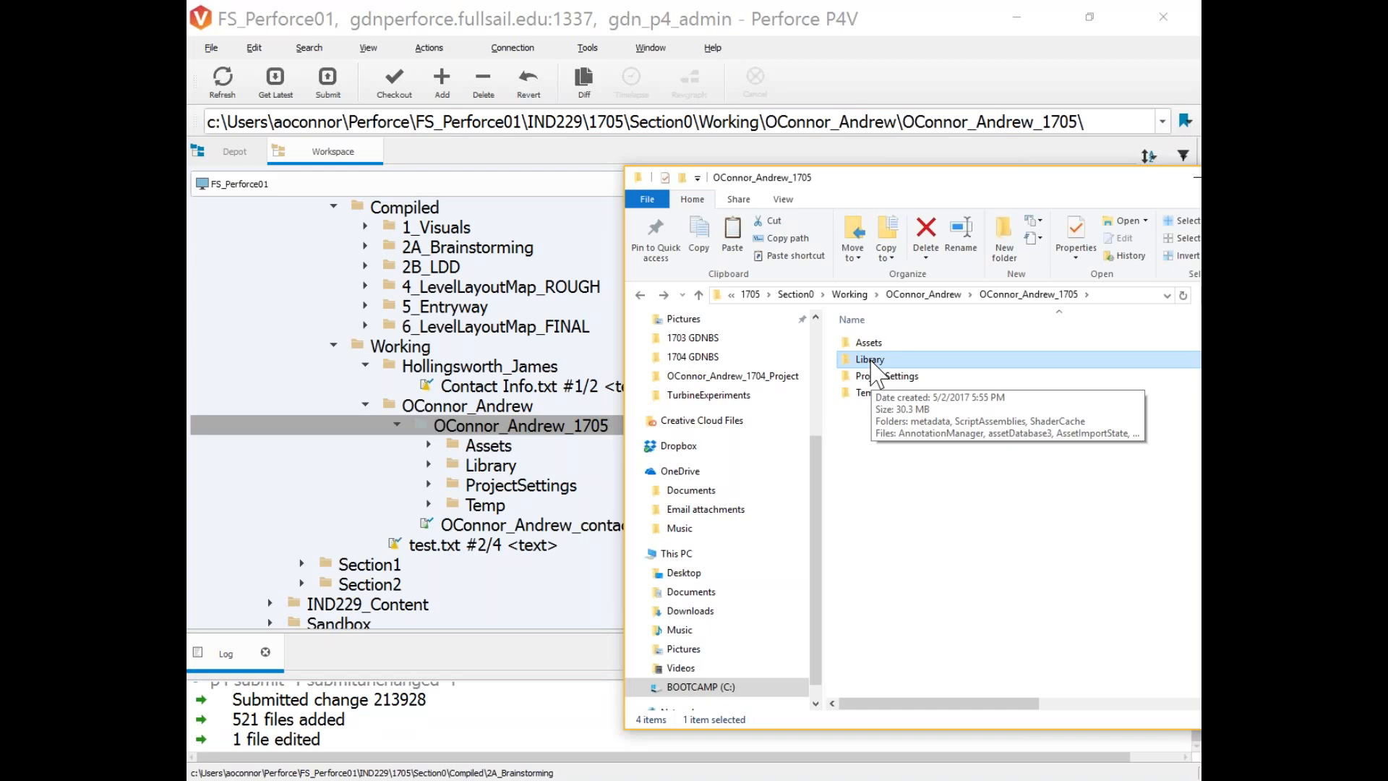
pyautogui.click(873, 362)
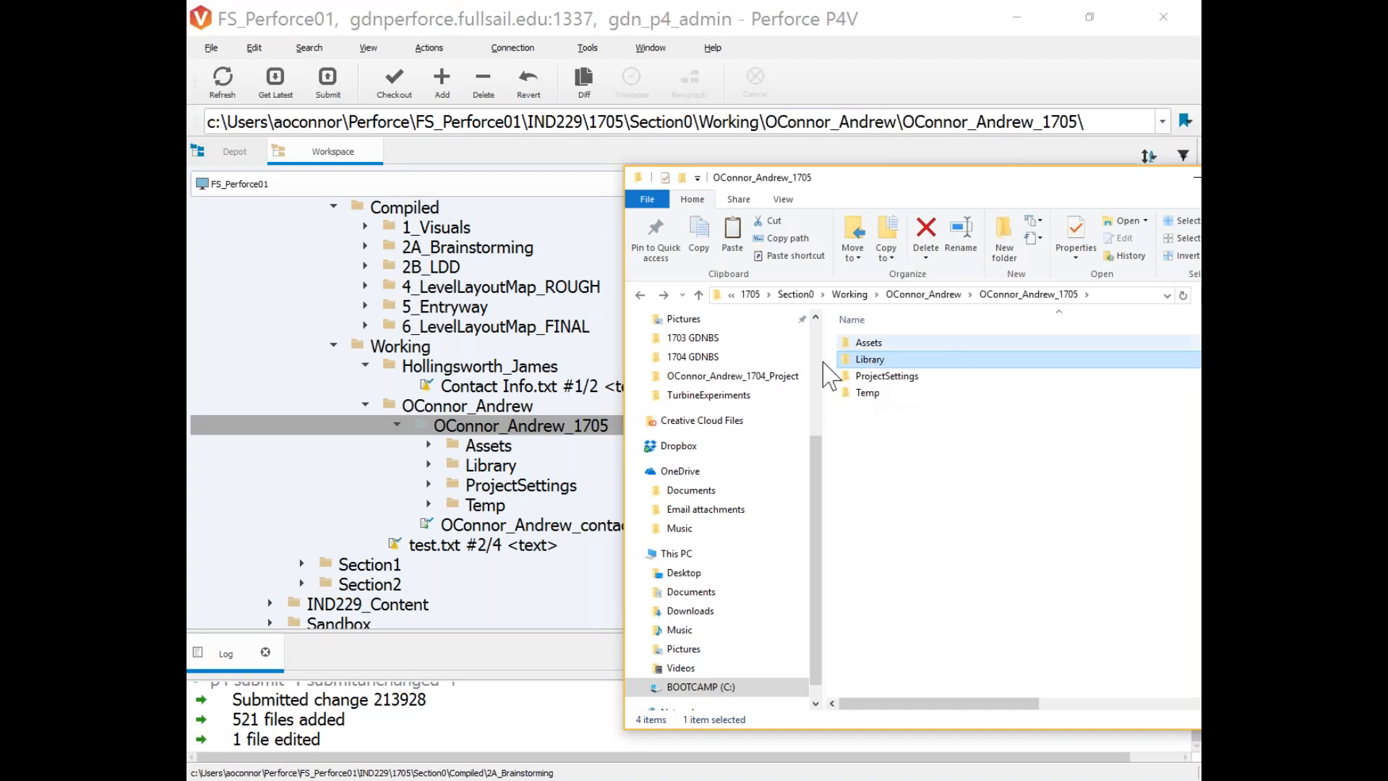
pyautogui.click(931, 362)
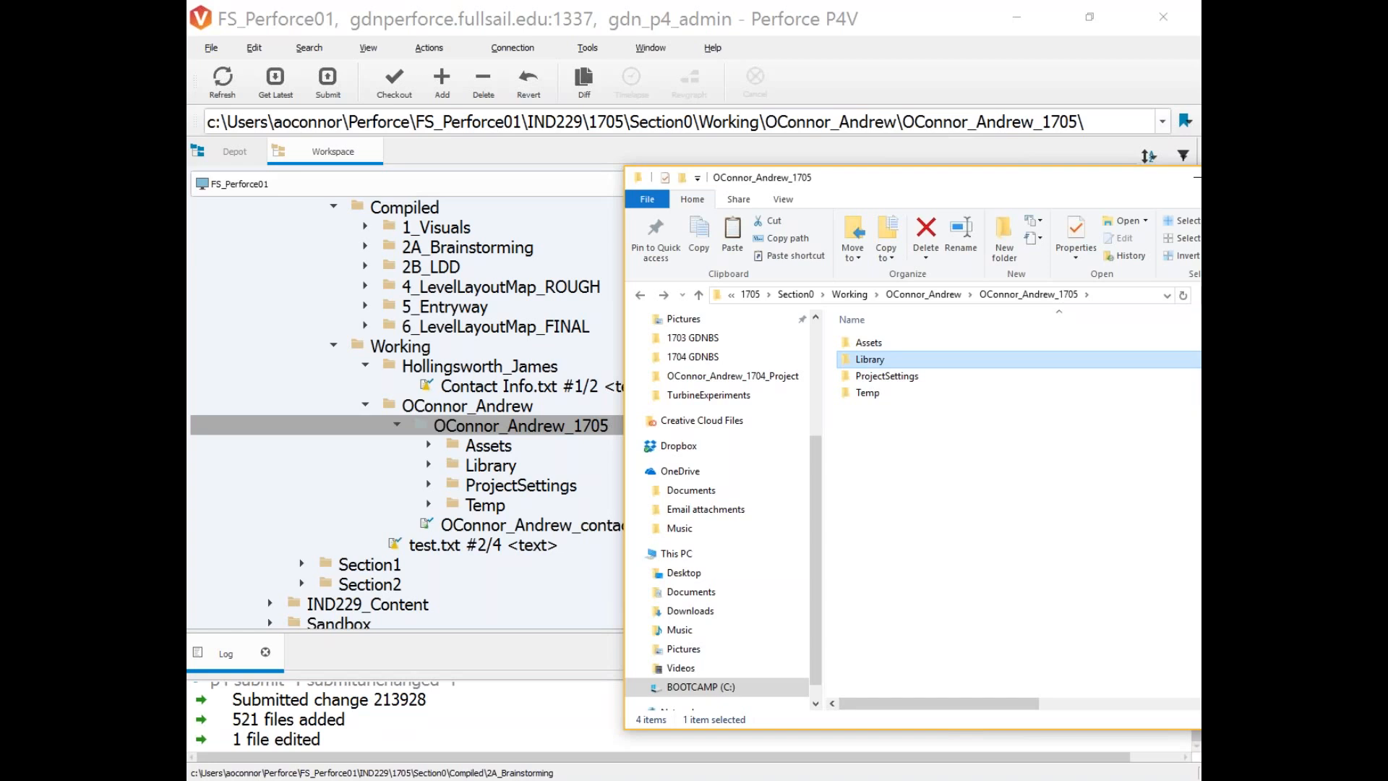
# Check the Temp folder's UnityLockfile, return to the project folder, and switch P4V to the depot view.
pyautogui.doubleClick(876, 394)
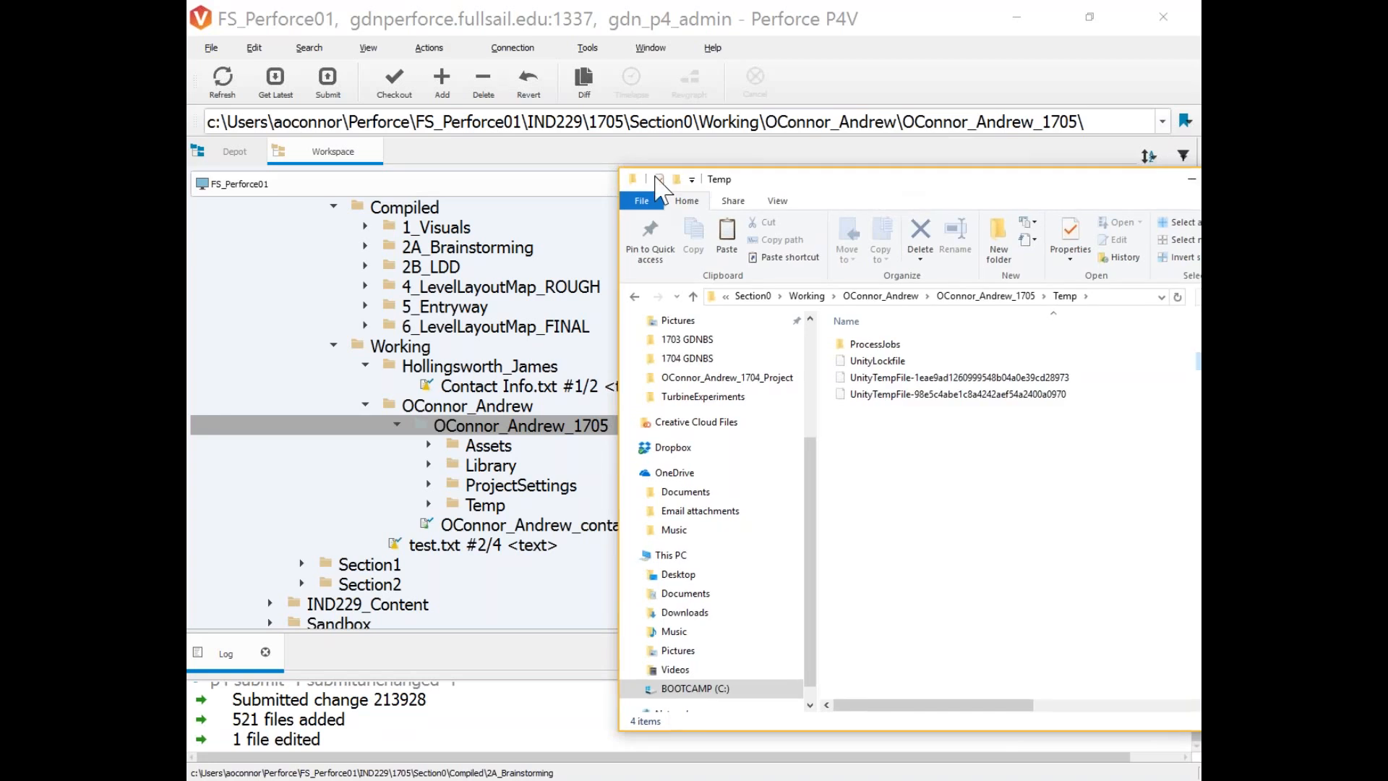
pyautogui.moveTo(882, 177); pyautogui.dragTo(594, 167)
pyautogui.click(586, 348)
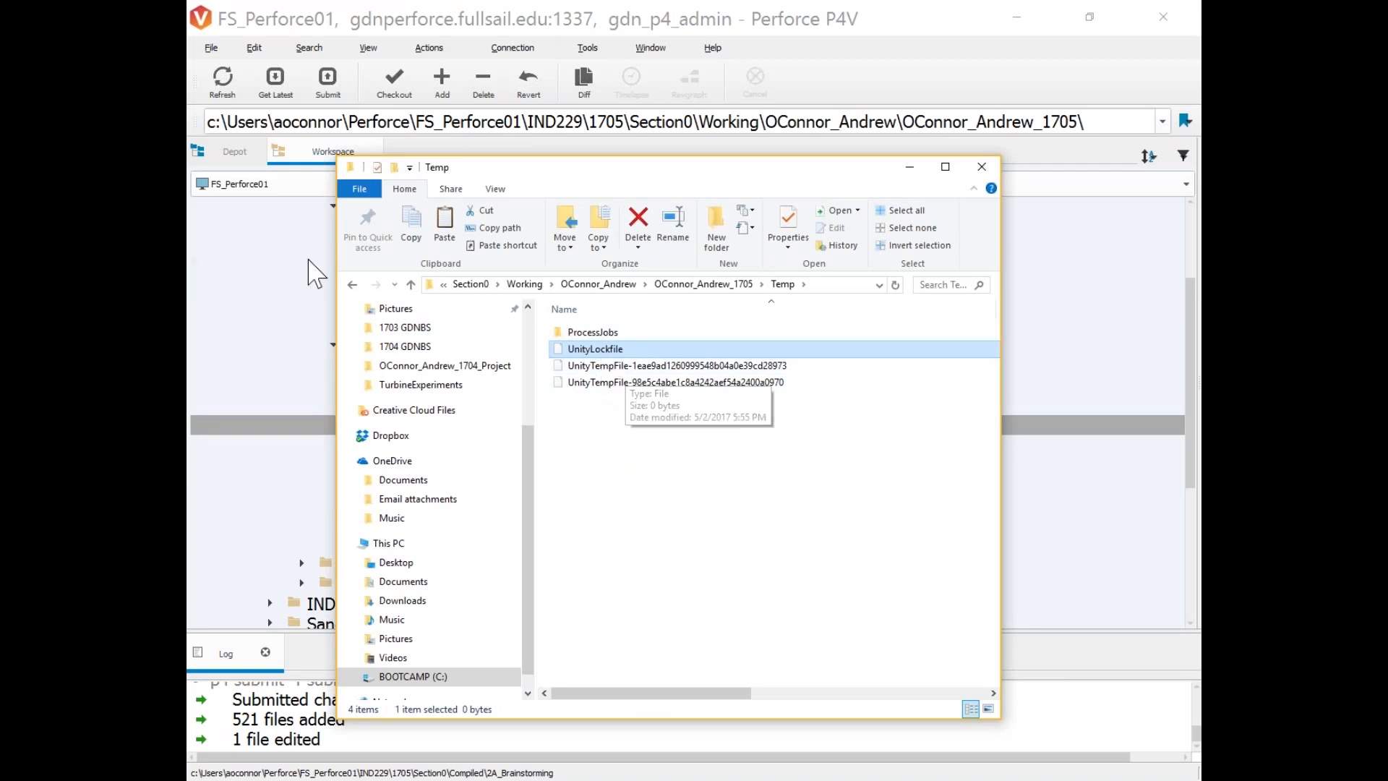
pyautogui.click(352, 286)
pyautogui.click(621, 351)
pyautogui.click(609, 388)
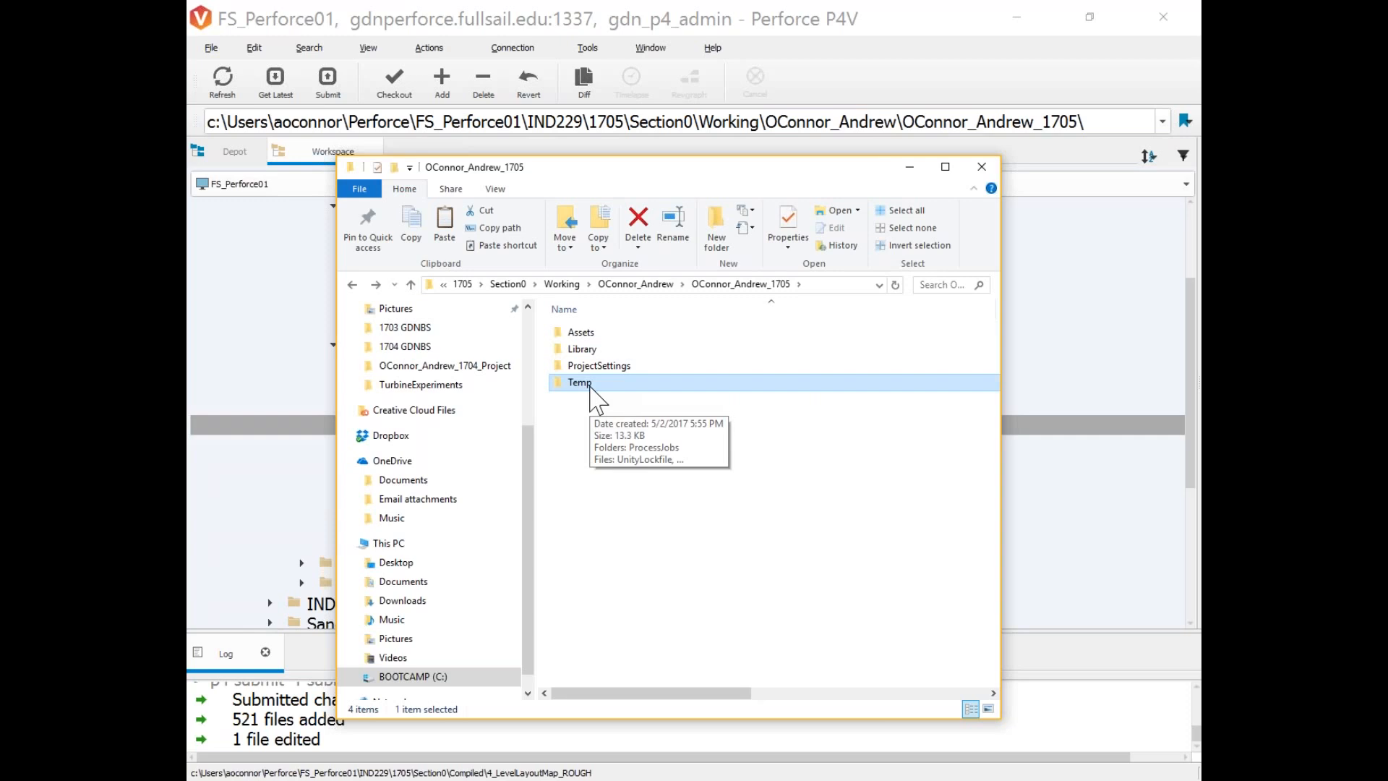
pyautogui.click(462, 11)
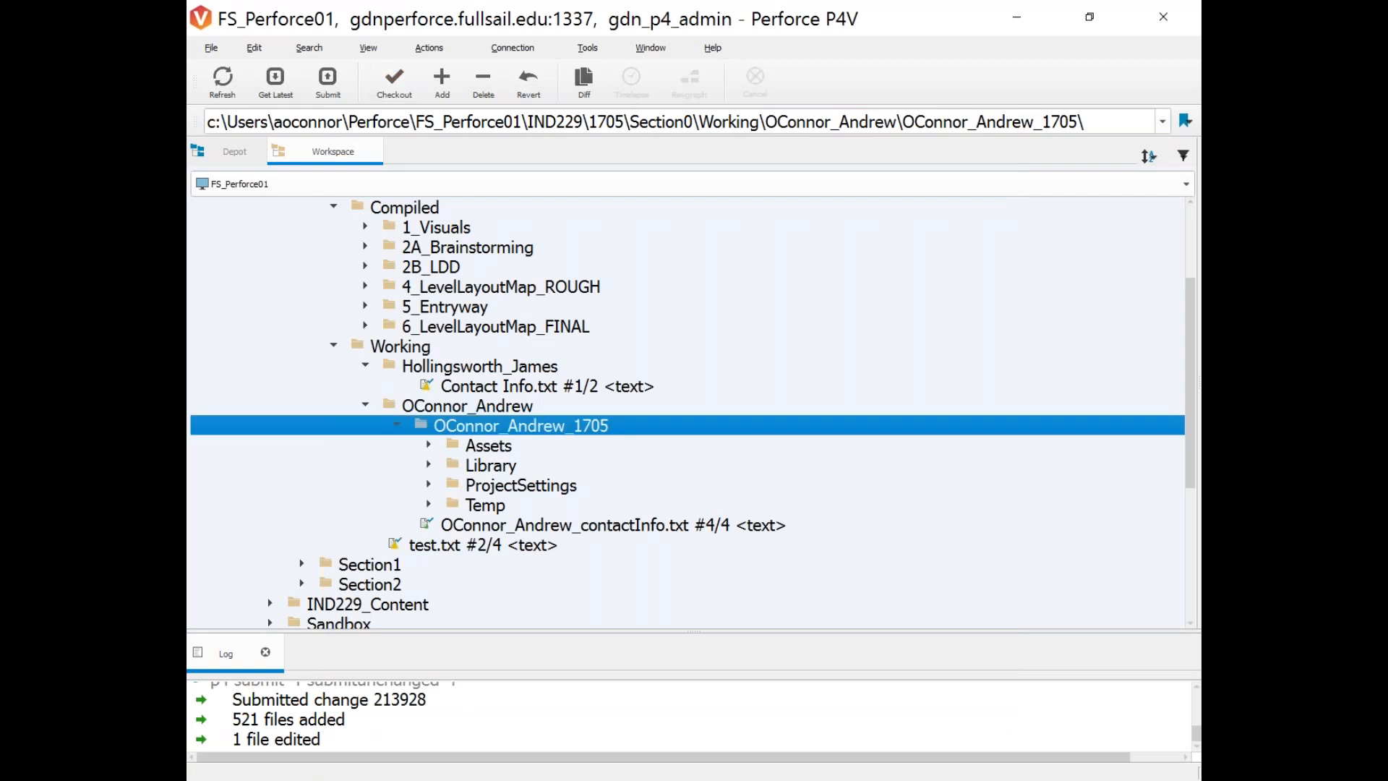
pyautogui.click(235, 151)
# Open the HUB scene from the project's Assets > Scenes folder.
pyautogui.click(429, 386)
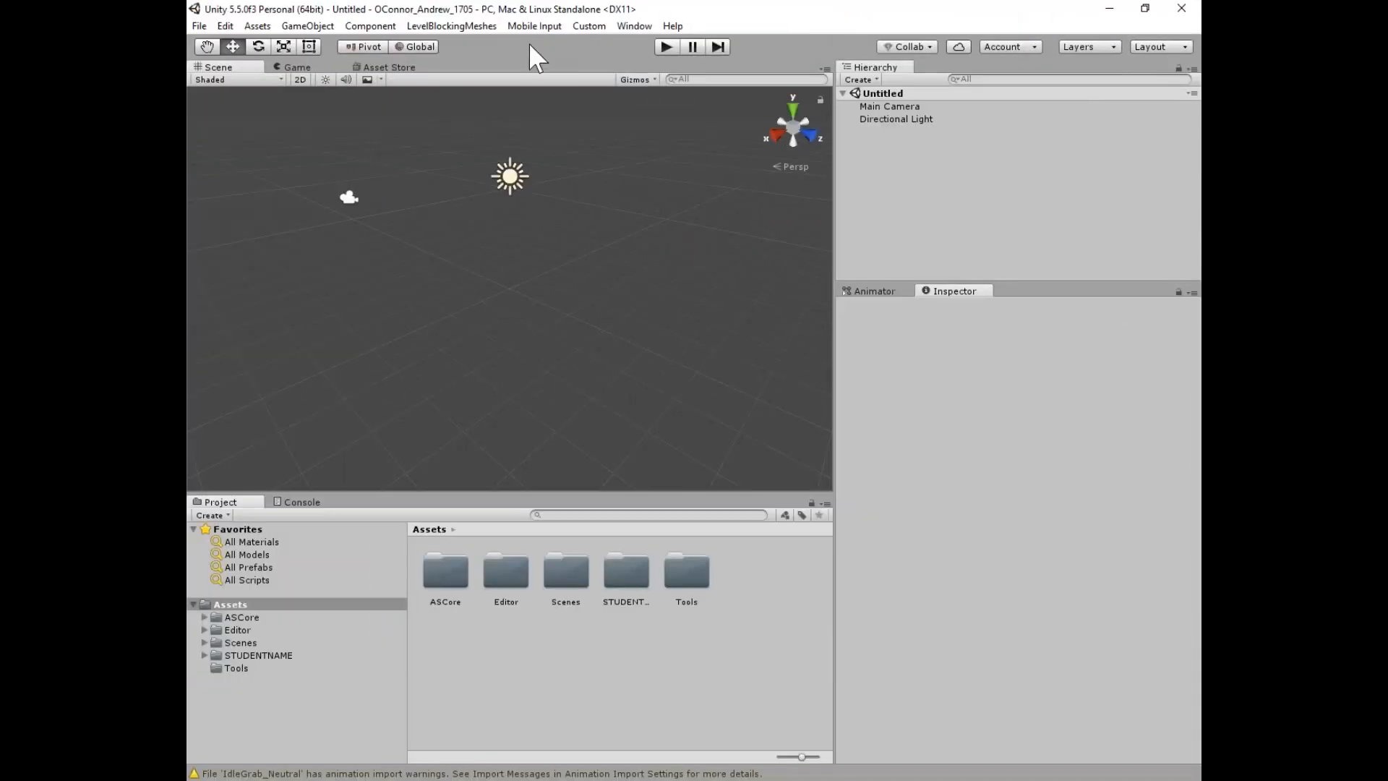
pyautogui.click(229, 643)
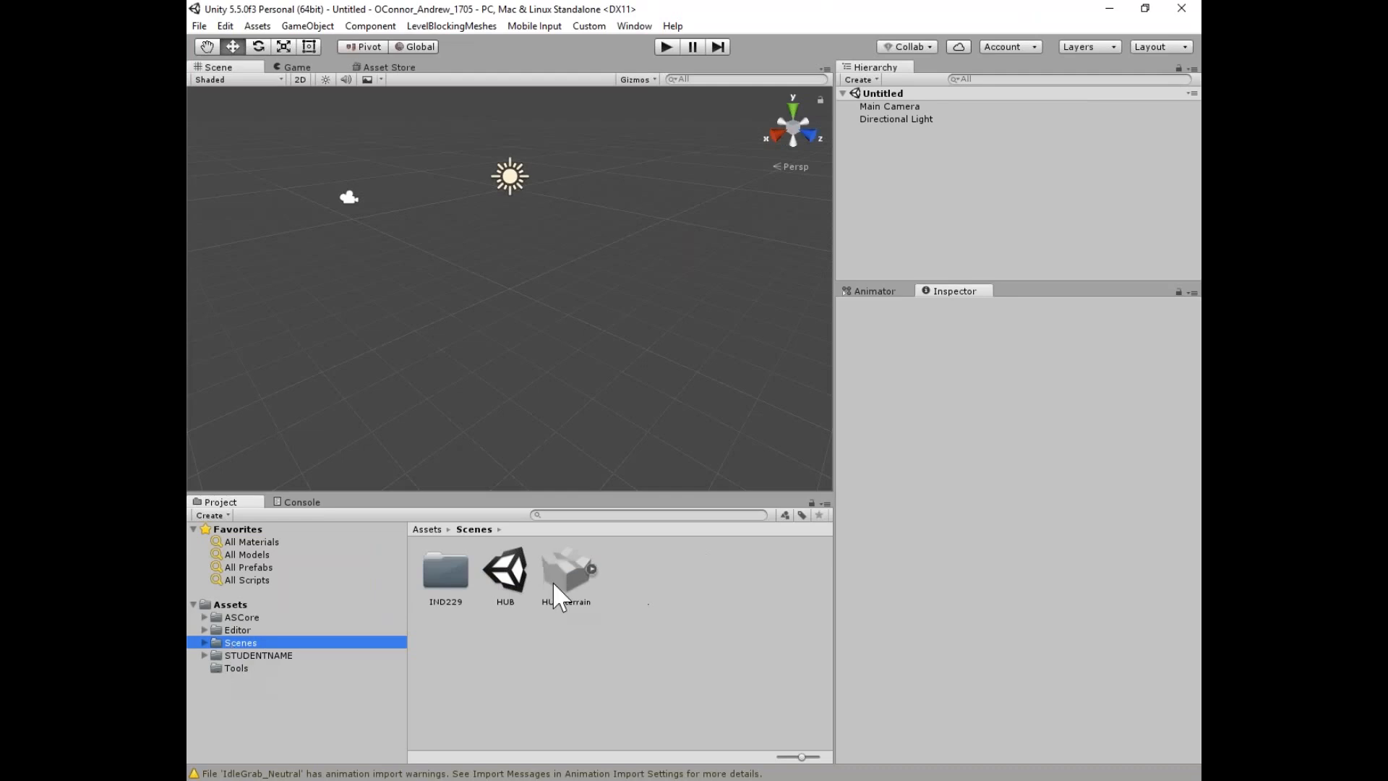
pyautogui.doubleClick(504, 571)
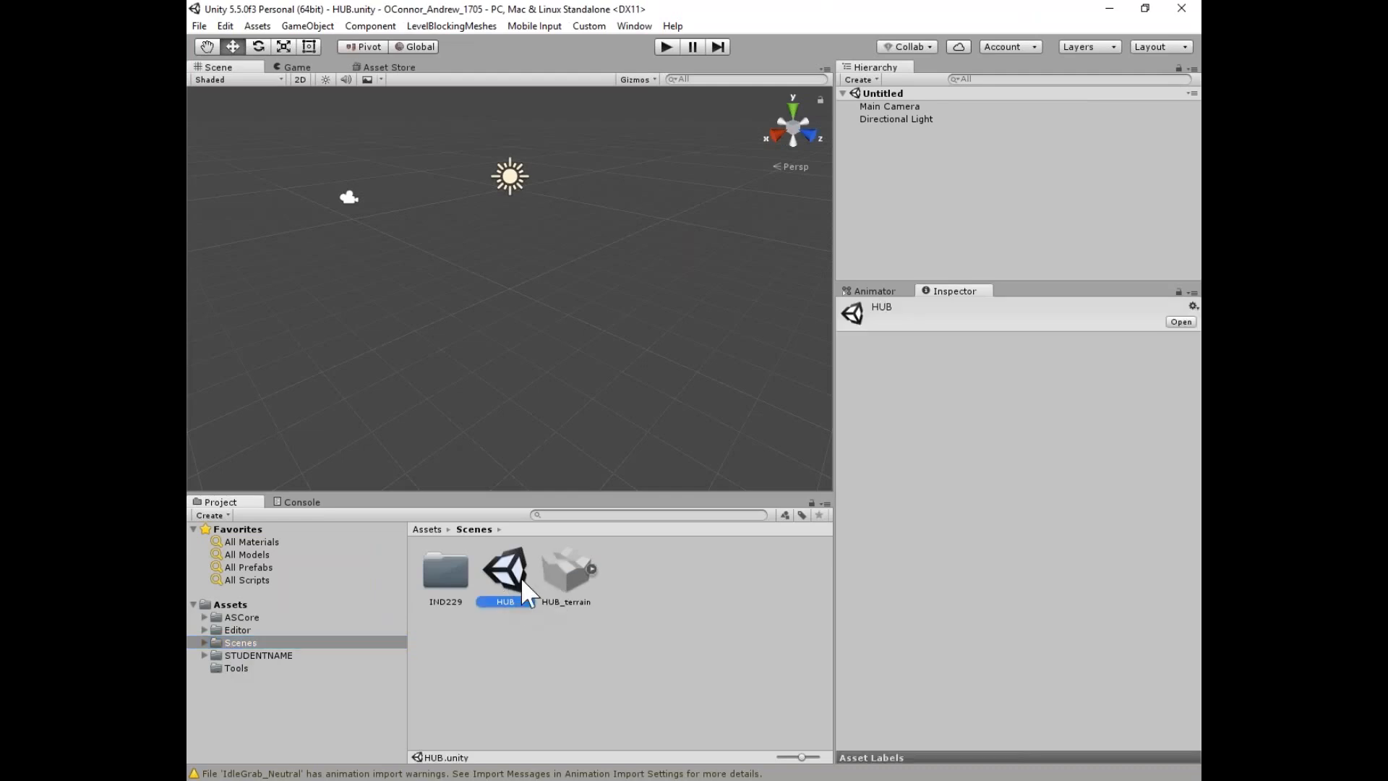
# Orbit to an overview of the HUB level and enlarge the Scene view panel.
pyautogui.scroll(-10, 656, 336)
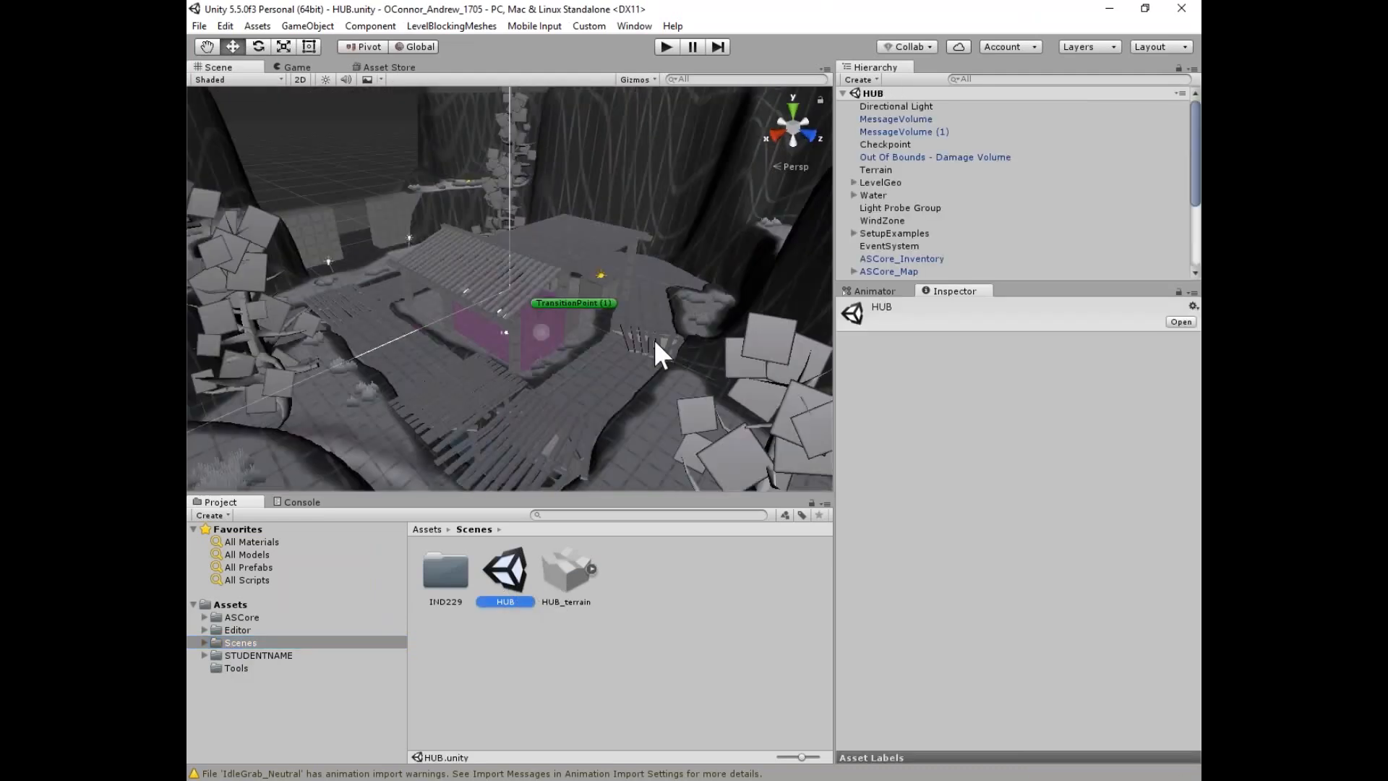
pyautogui.scroll(5, 646, 232)
pyautogui.moveTo(646, 232); pyautogui.dragTo(456, 298)
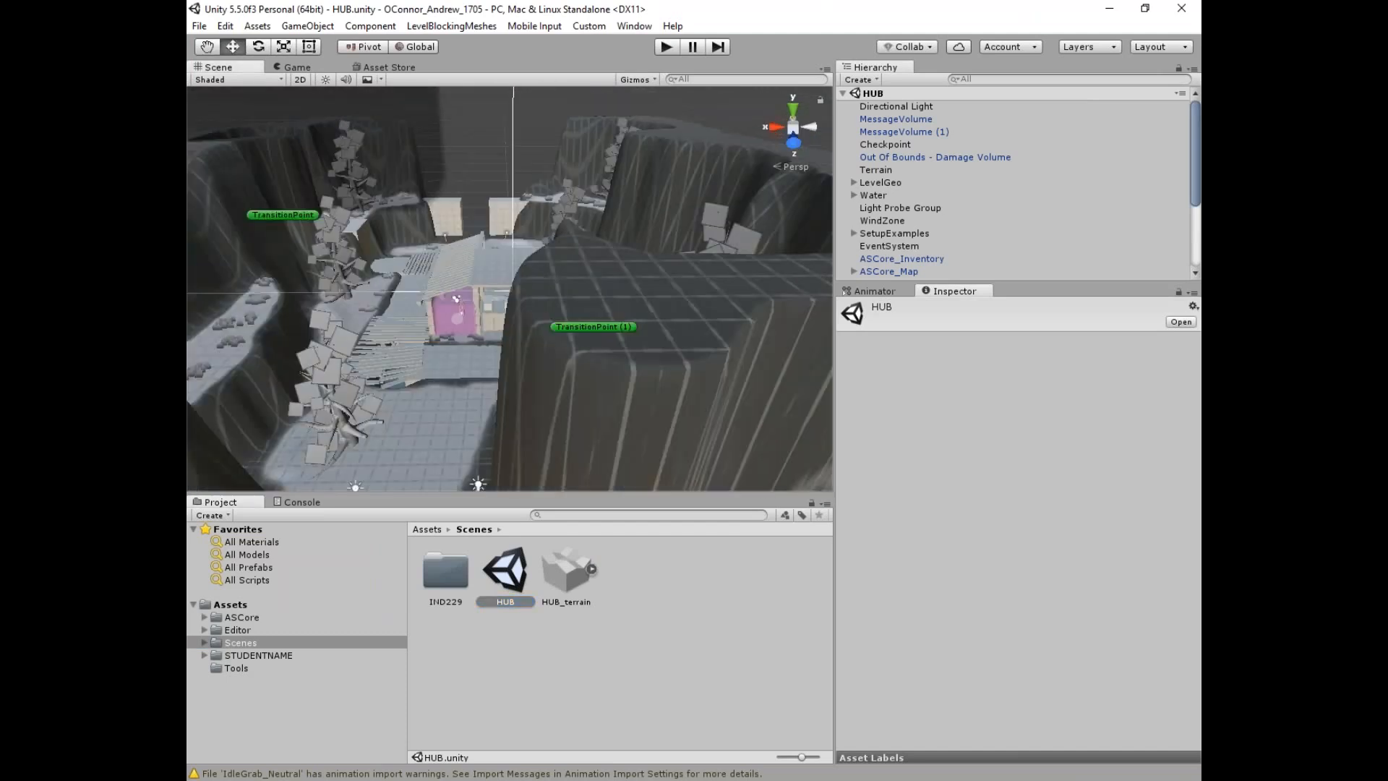
pyautogui.moveTo(622, 313); pyautogui.dragTo(618, 380)
pyautogui.scroll(-5, 923, 232)
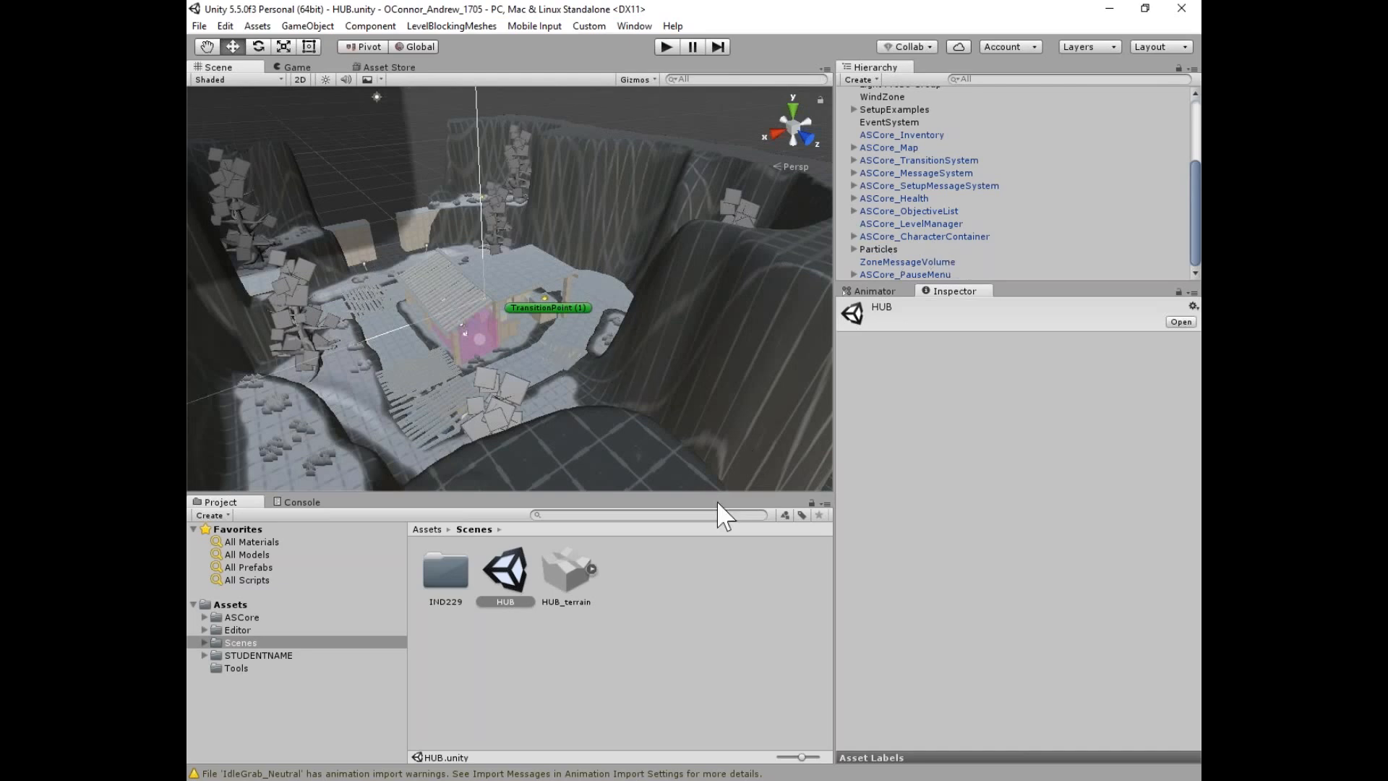
pyautogui.moveTo(749, 493); pyautogui.dragTo(749, 551)
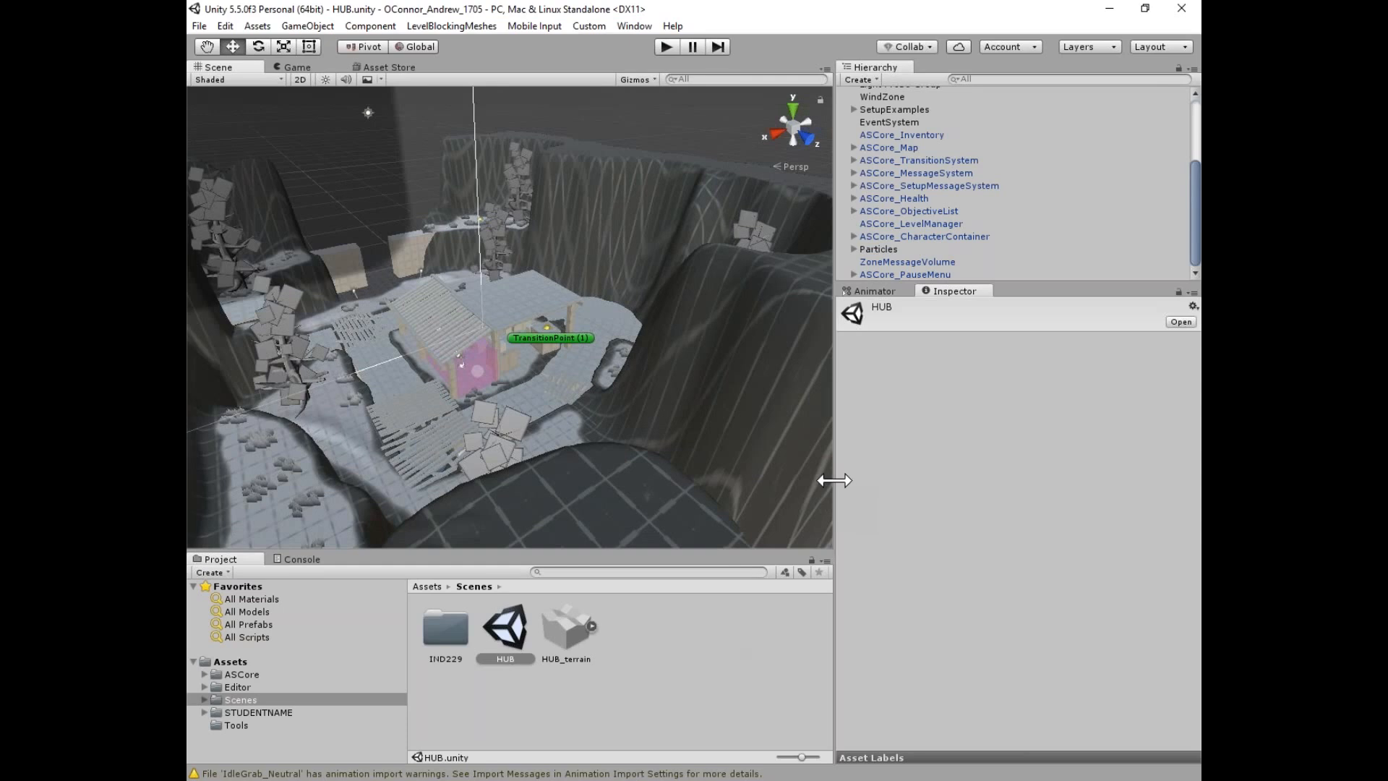
pyautogui.moveTo(836, 474); pyautogui.dragTo(983, 475)
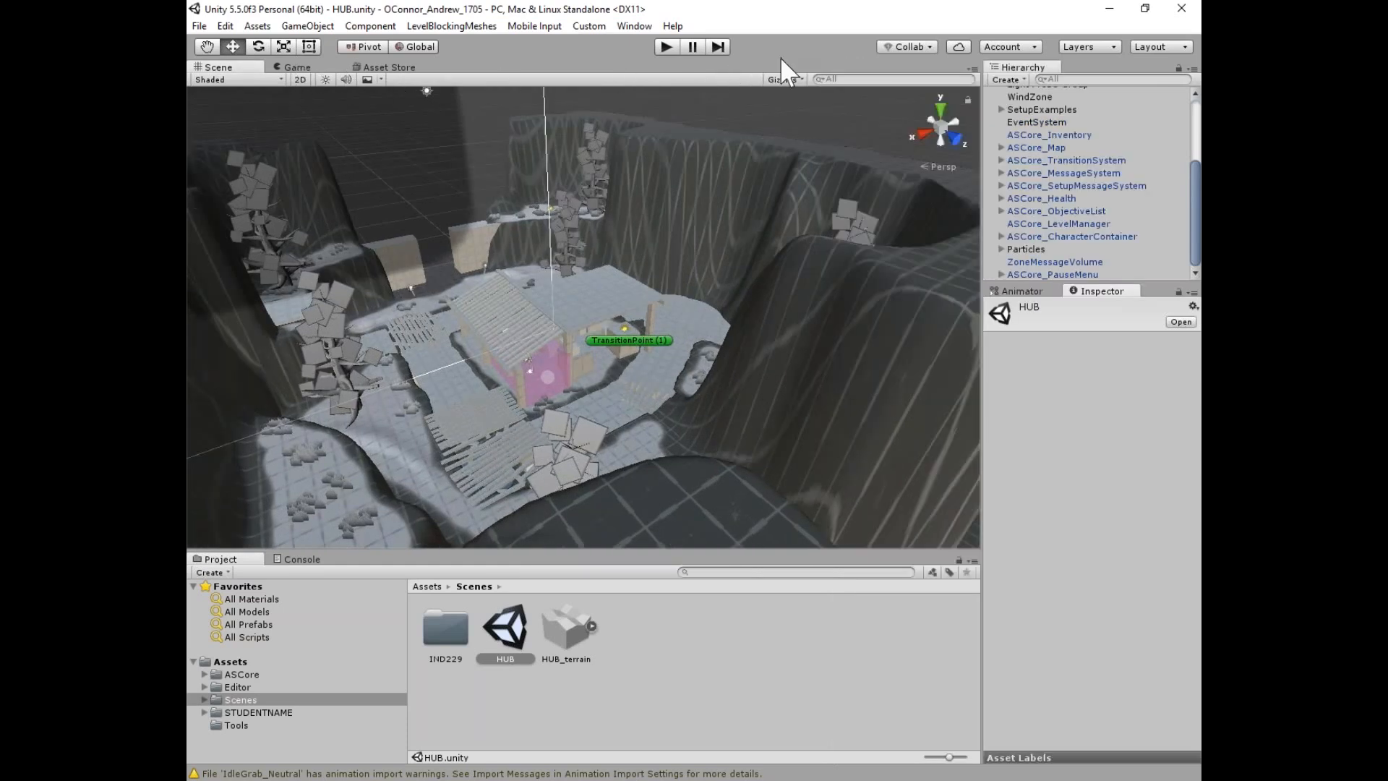
# Start playing the HUB scene, run down the tunnel, and ride the elevator up from the basement.
pyautogui.click(290, 67)
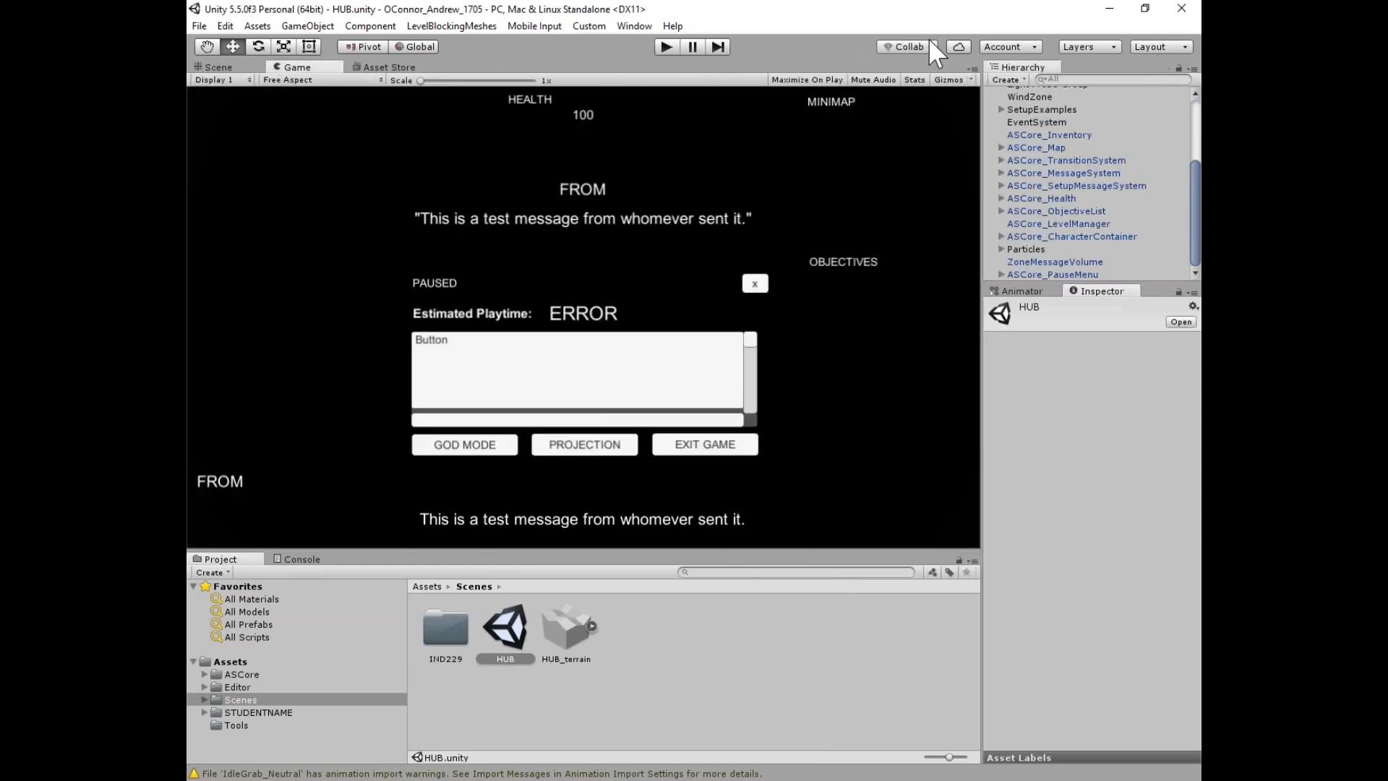
pyautogui.click(665, 46)
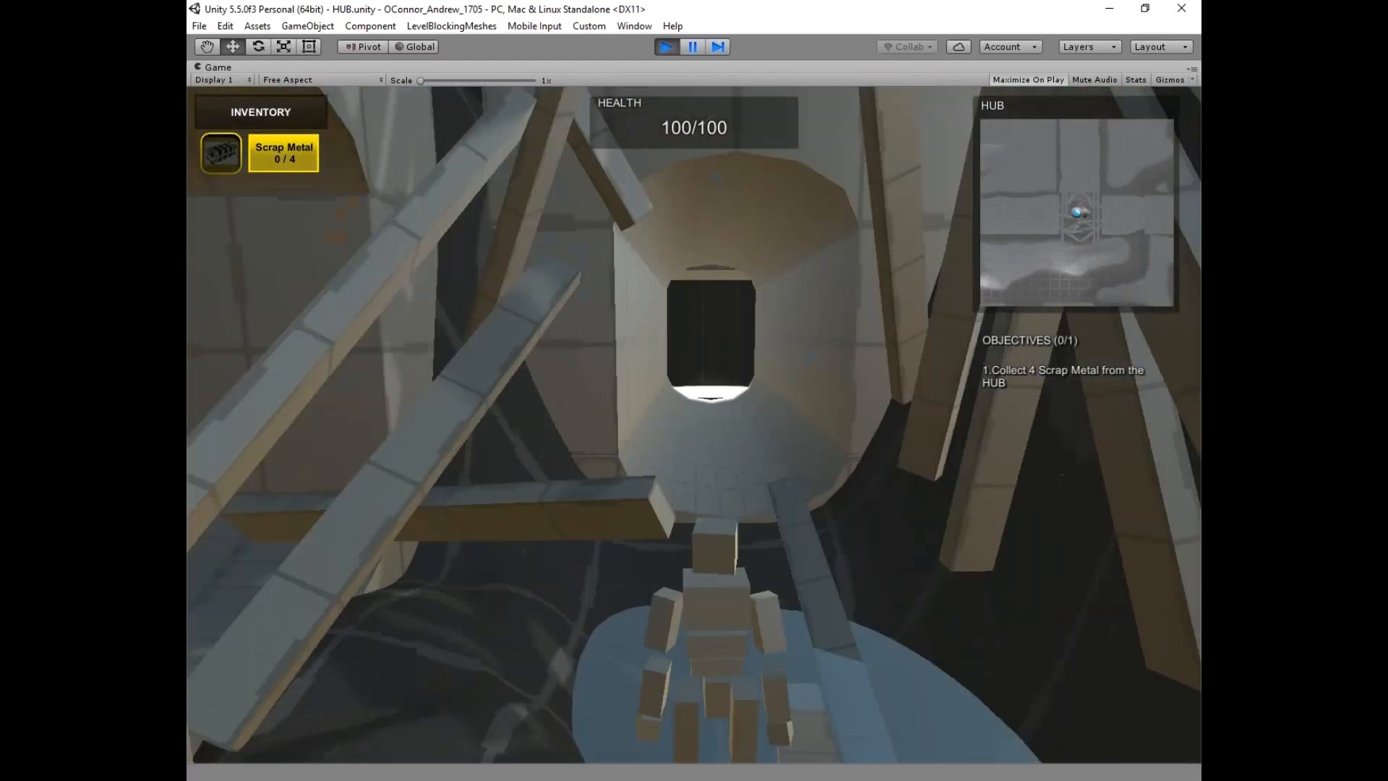
pyautogui.press('w')
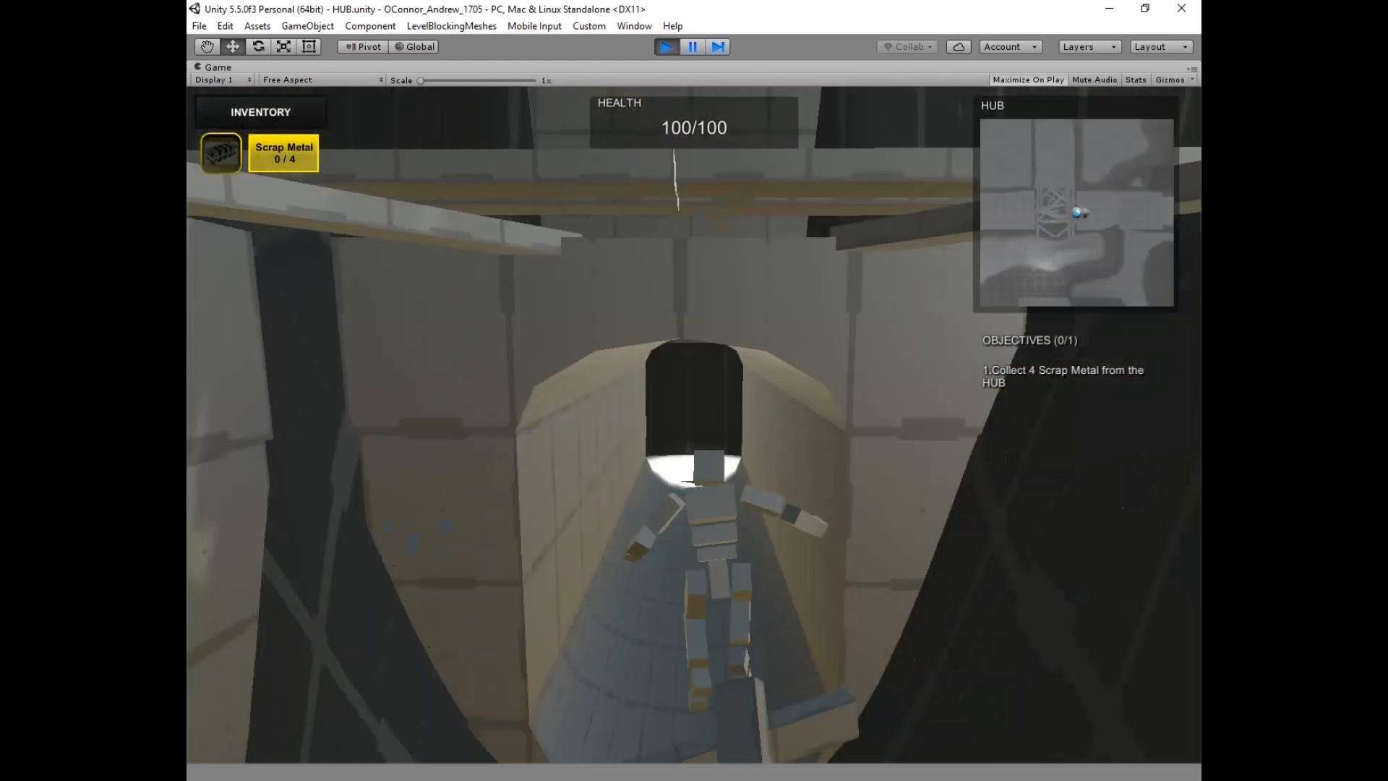
pyautogui.press('w')
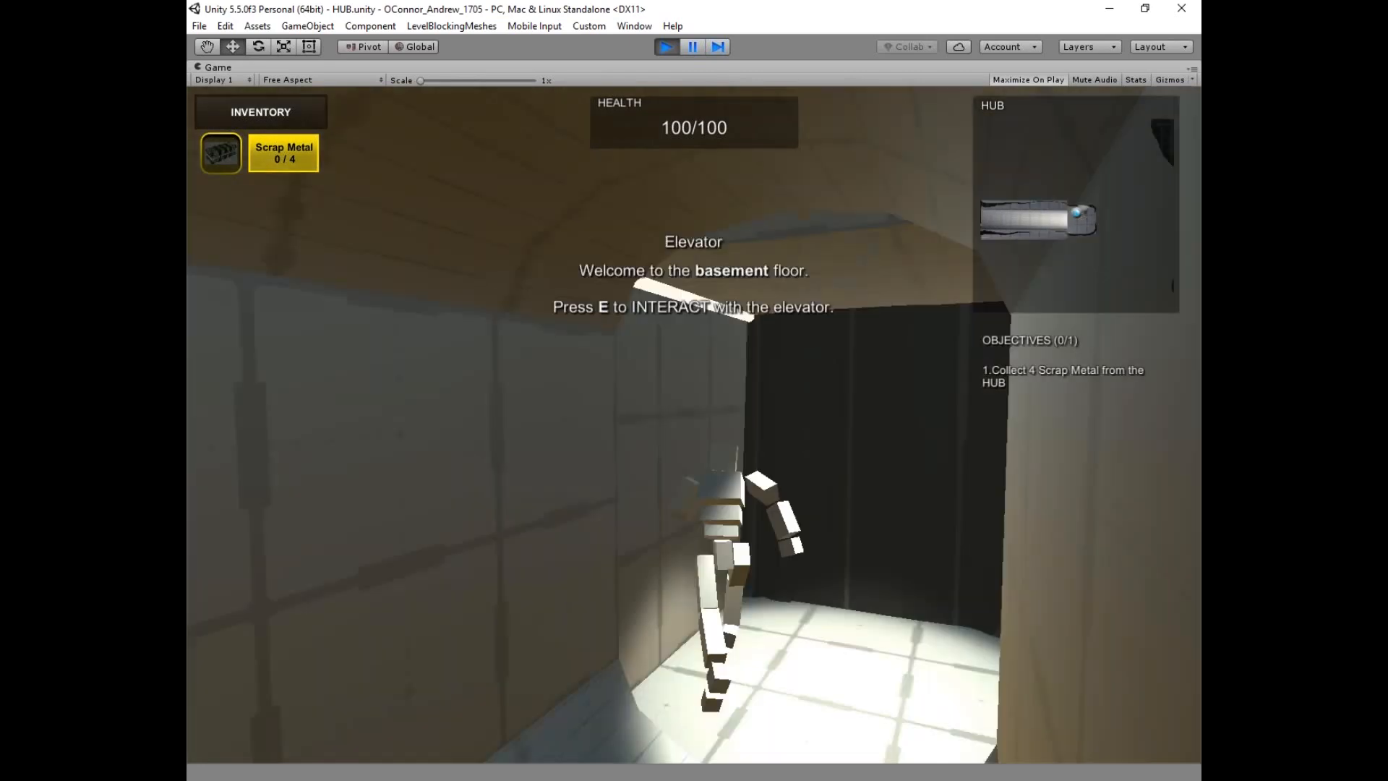
pyautogui.press('d')
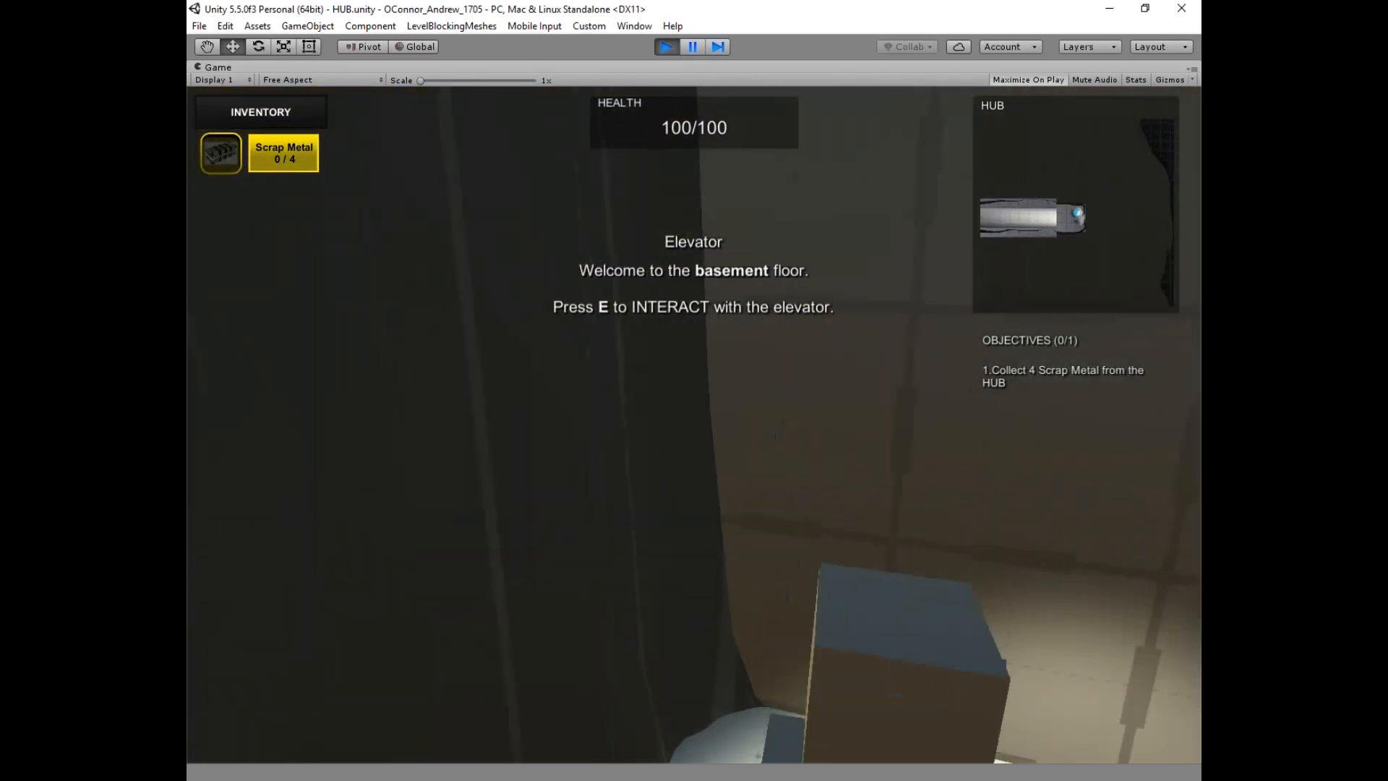
pyautogui.press('w')
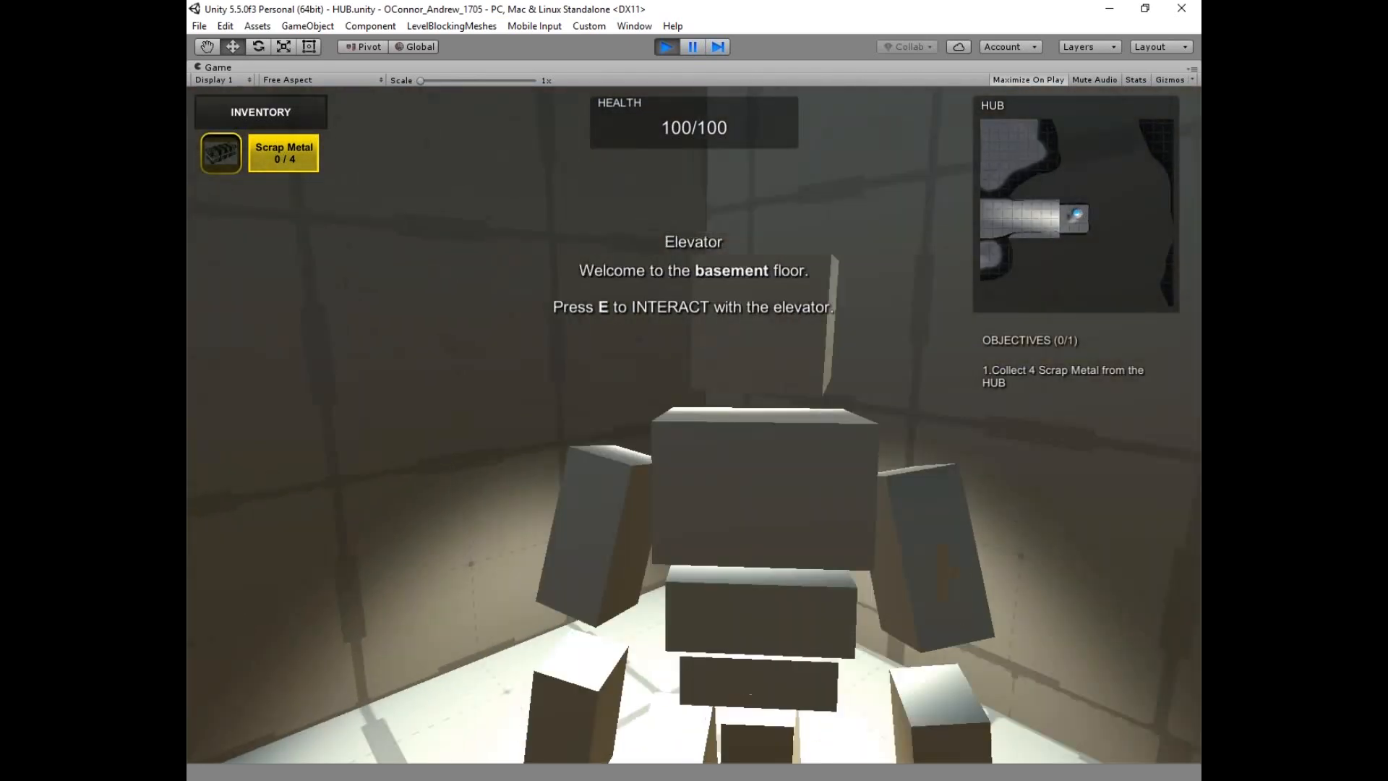
pyautogui.press('e')
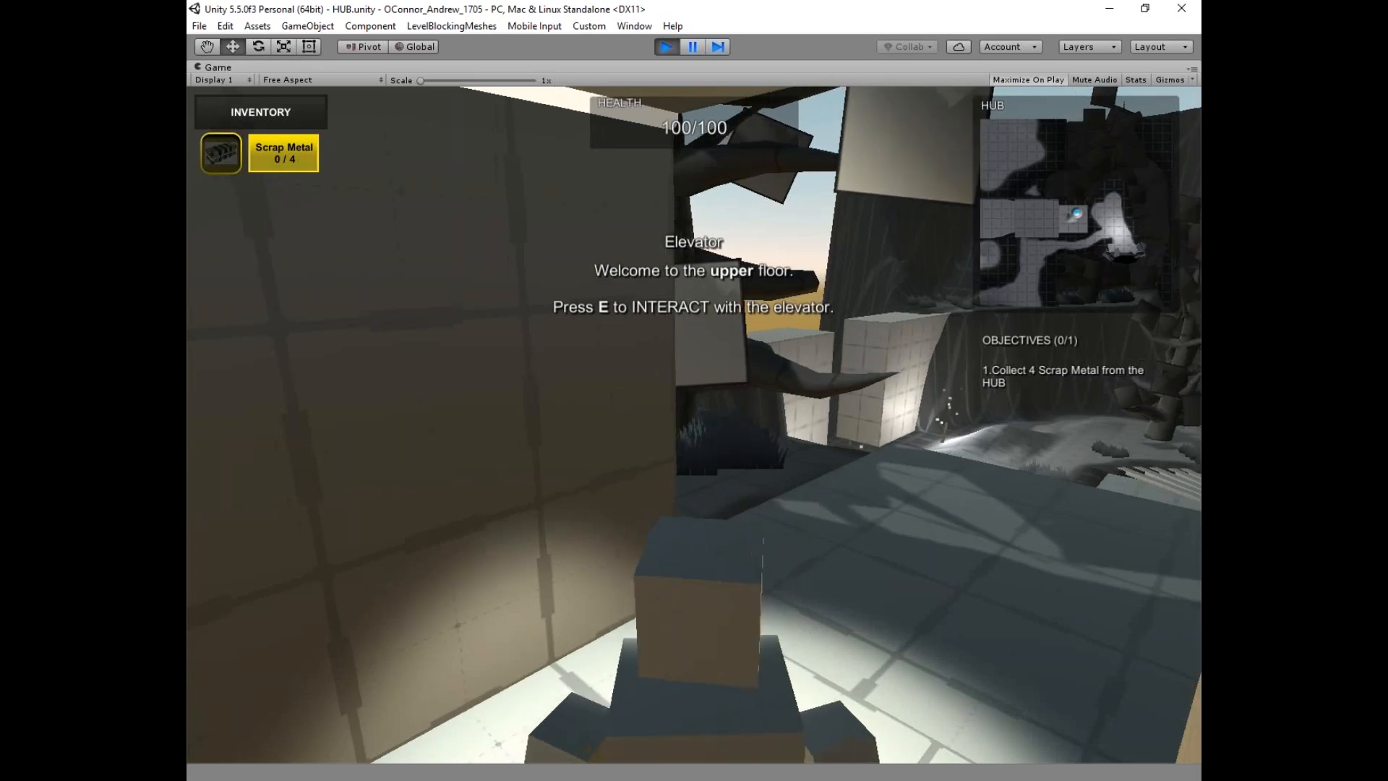
# Walk the corridor, climb the grassy ledge and tall block, and reach the tiled pavilion area.
pyautogui.press('w')
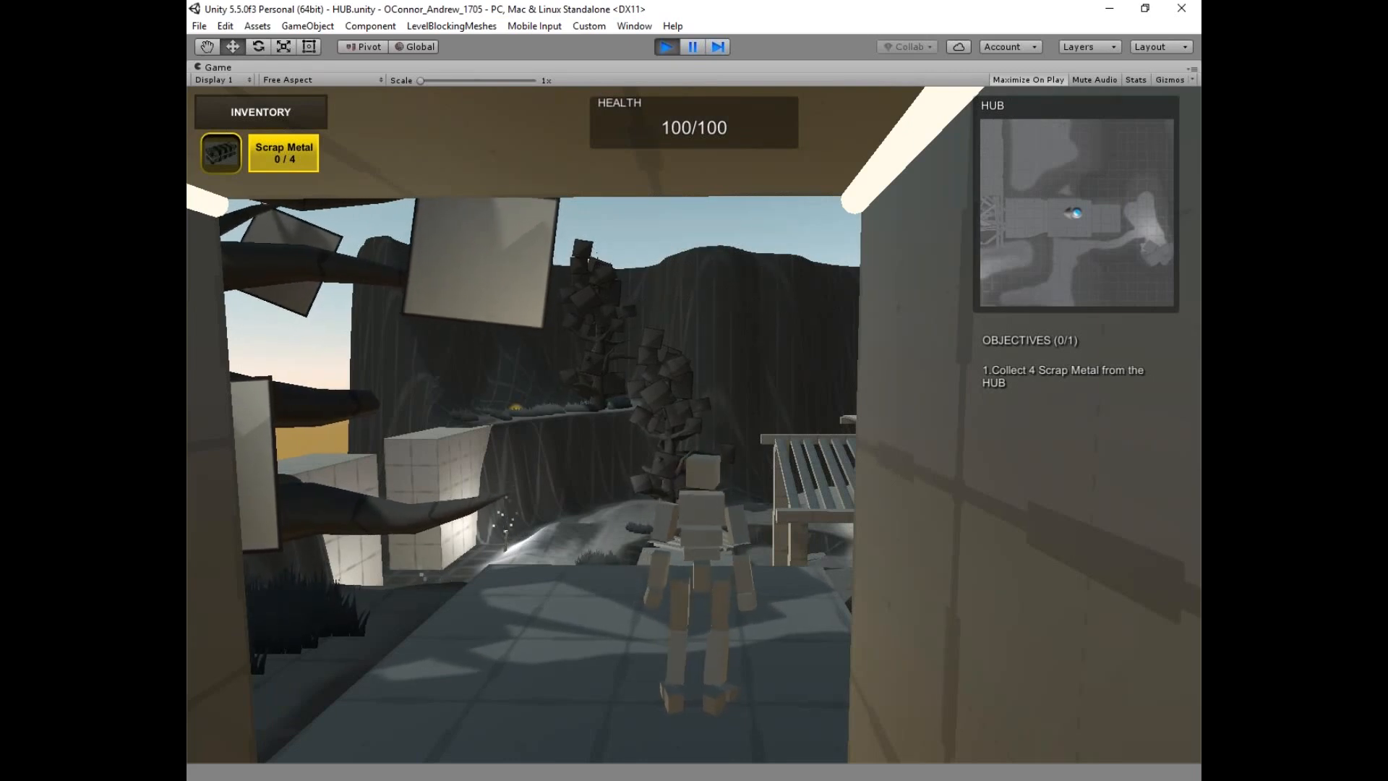
pyautogui.press('w')
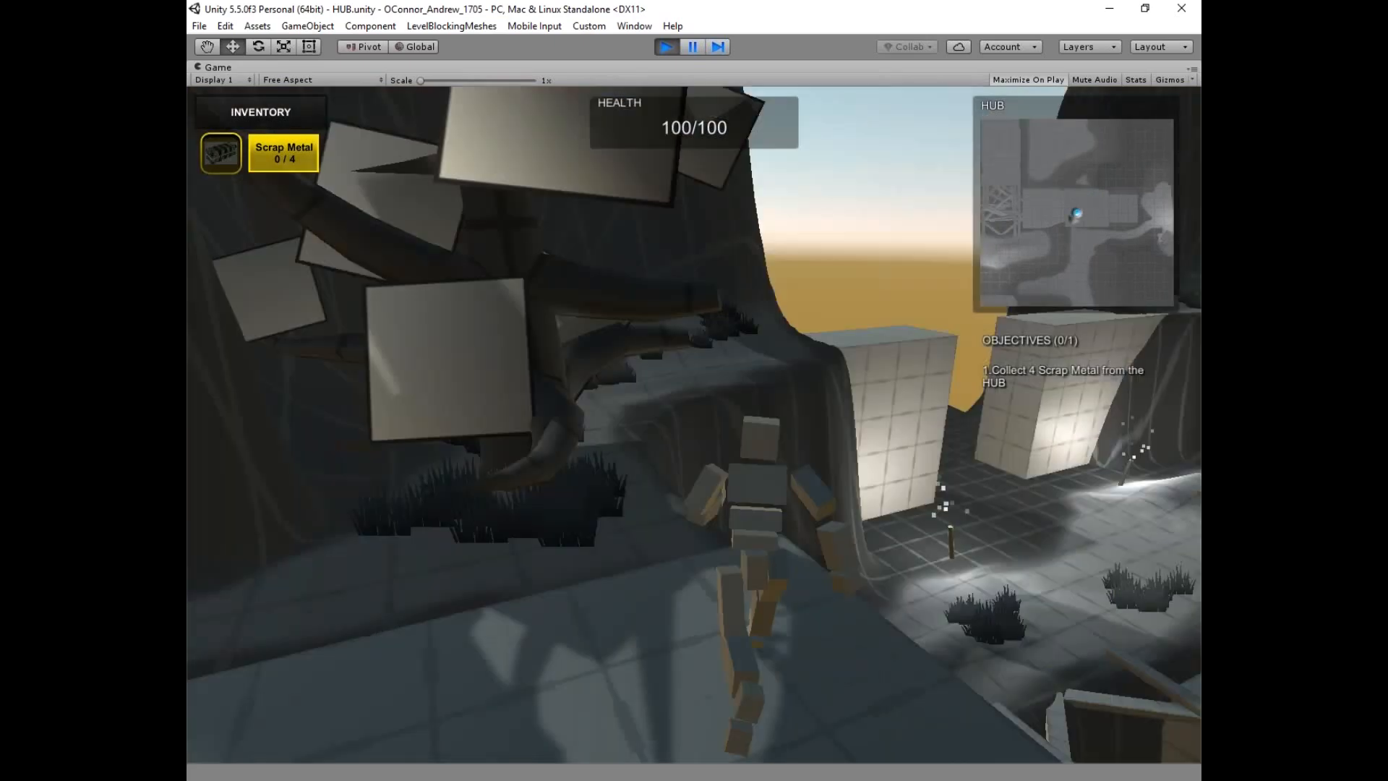
pyautogui.press('w')
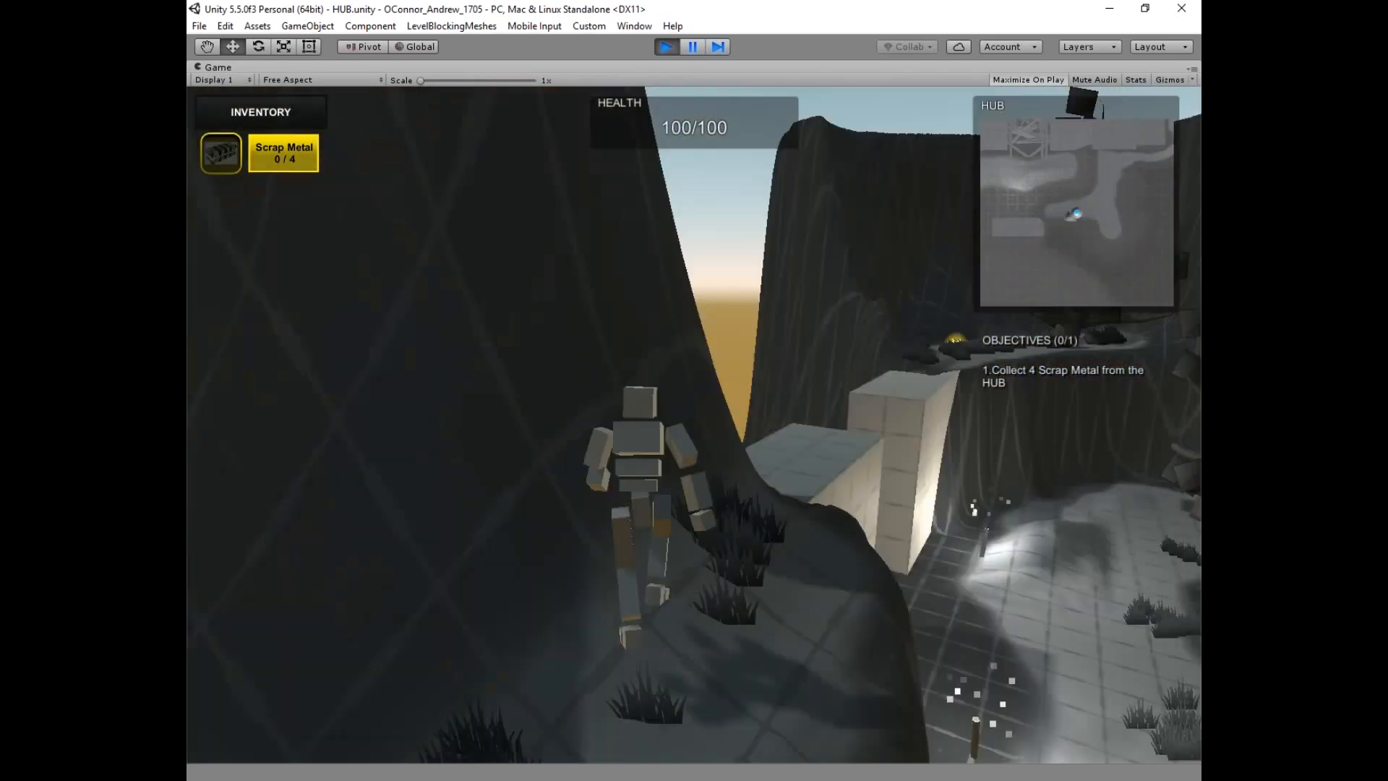
pyautogui.press('w')
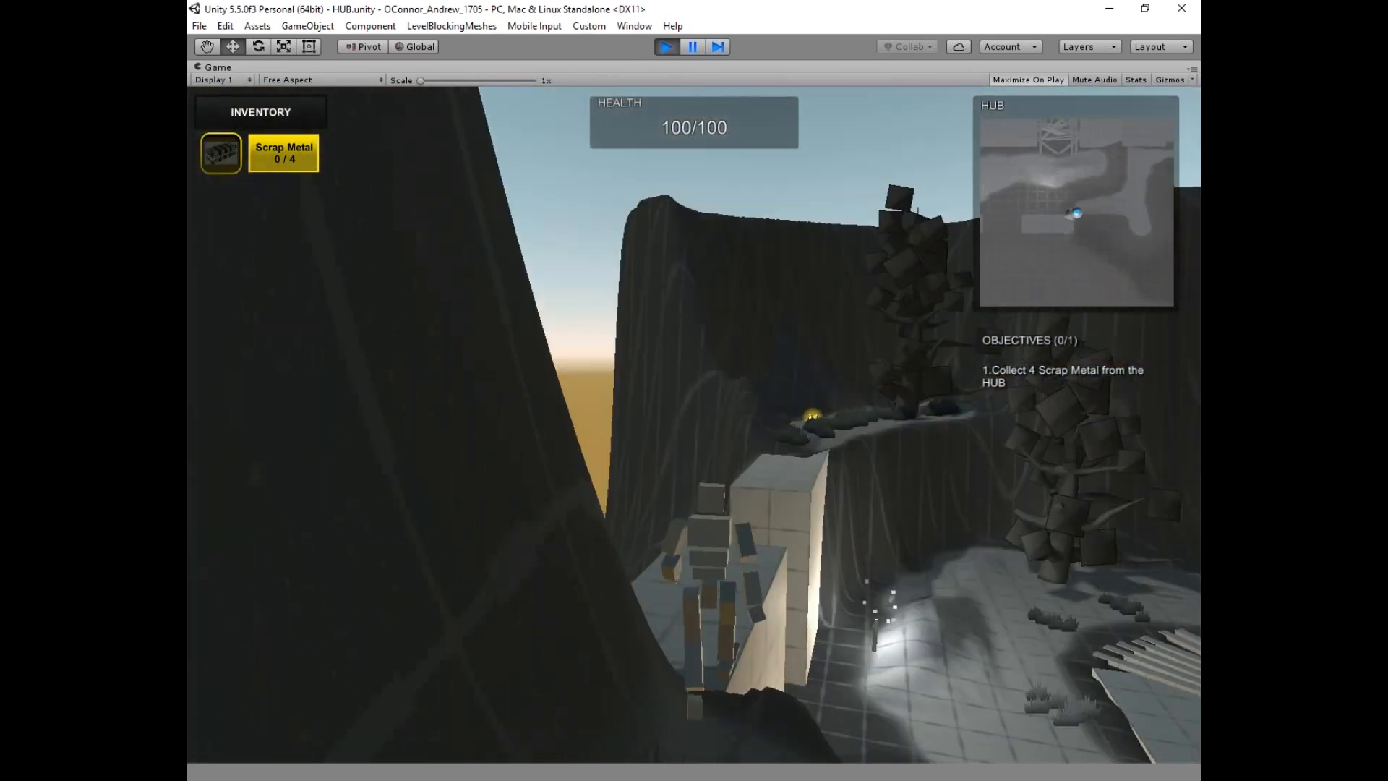
pyautogui.press('w')
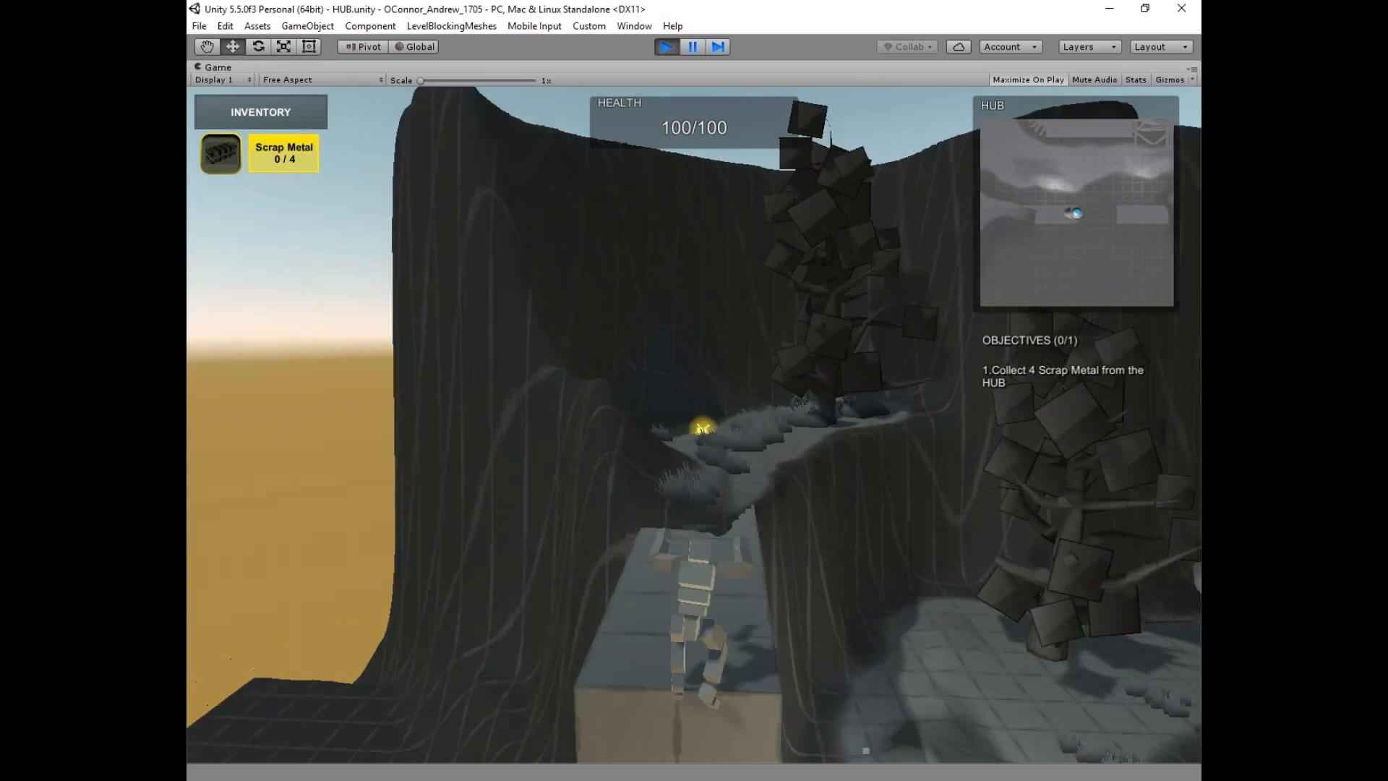
pyautogui.press('w')
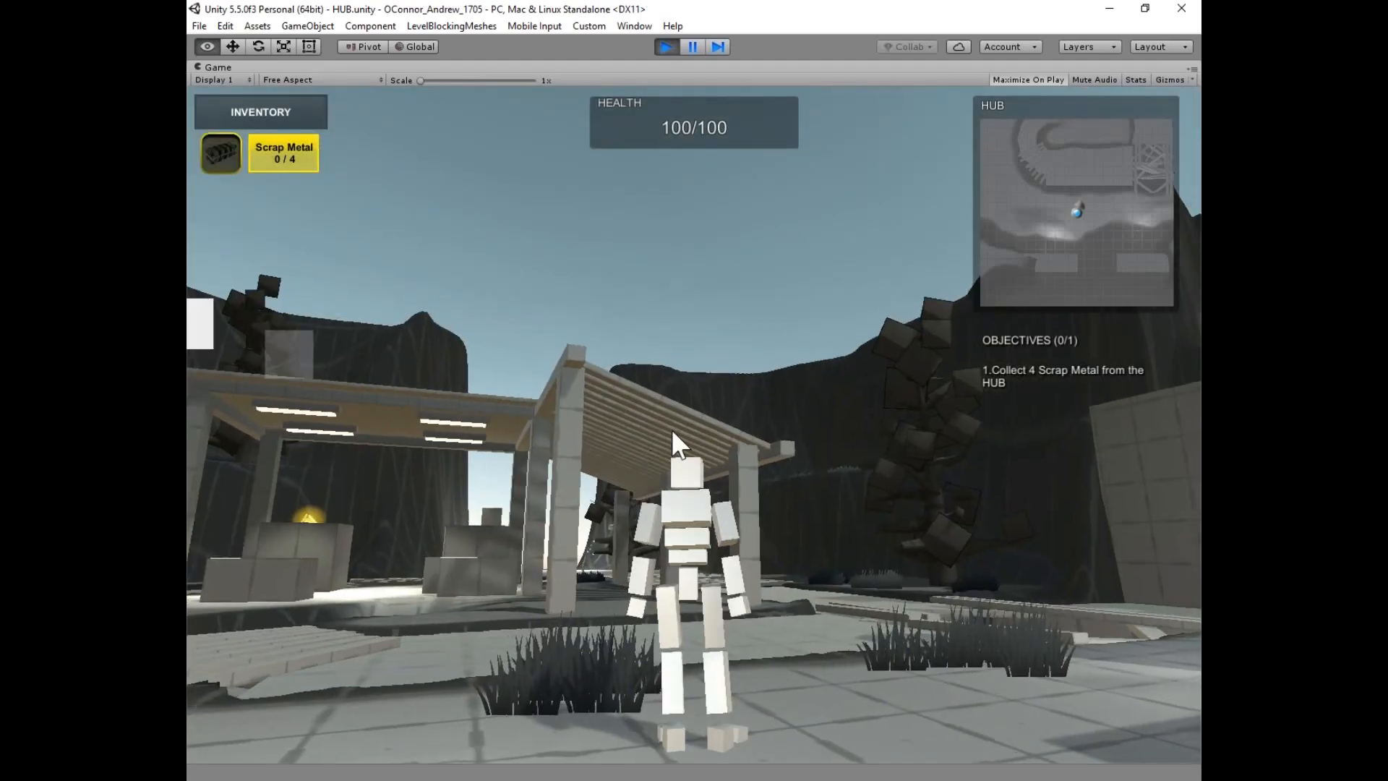
# Exit the game from the pause menu, stop Play mode, and return to the Scene view.
pyautogui.press('Escape')
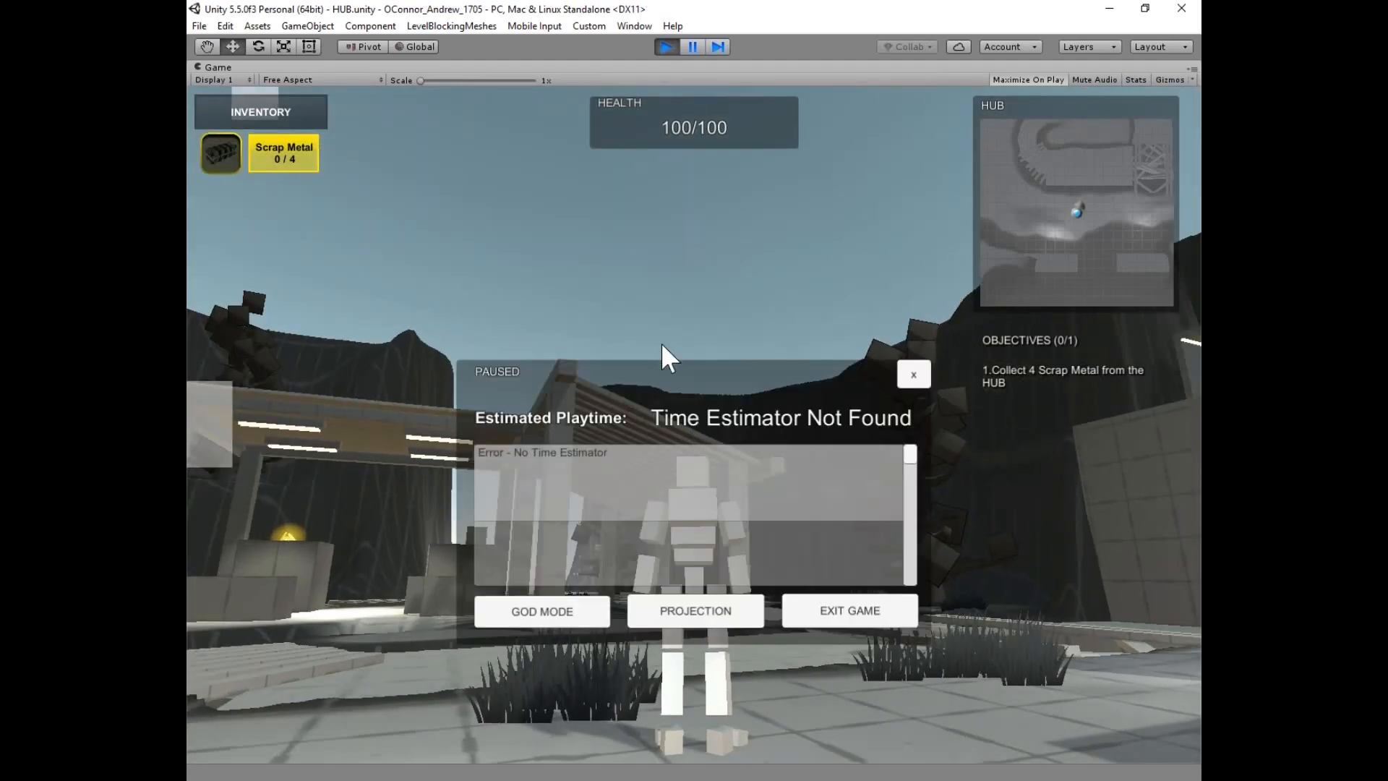
pyautogui.press('Escape')
pyautogui.press('Escape')
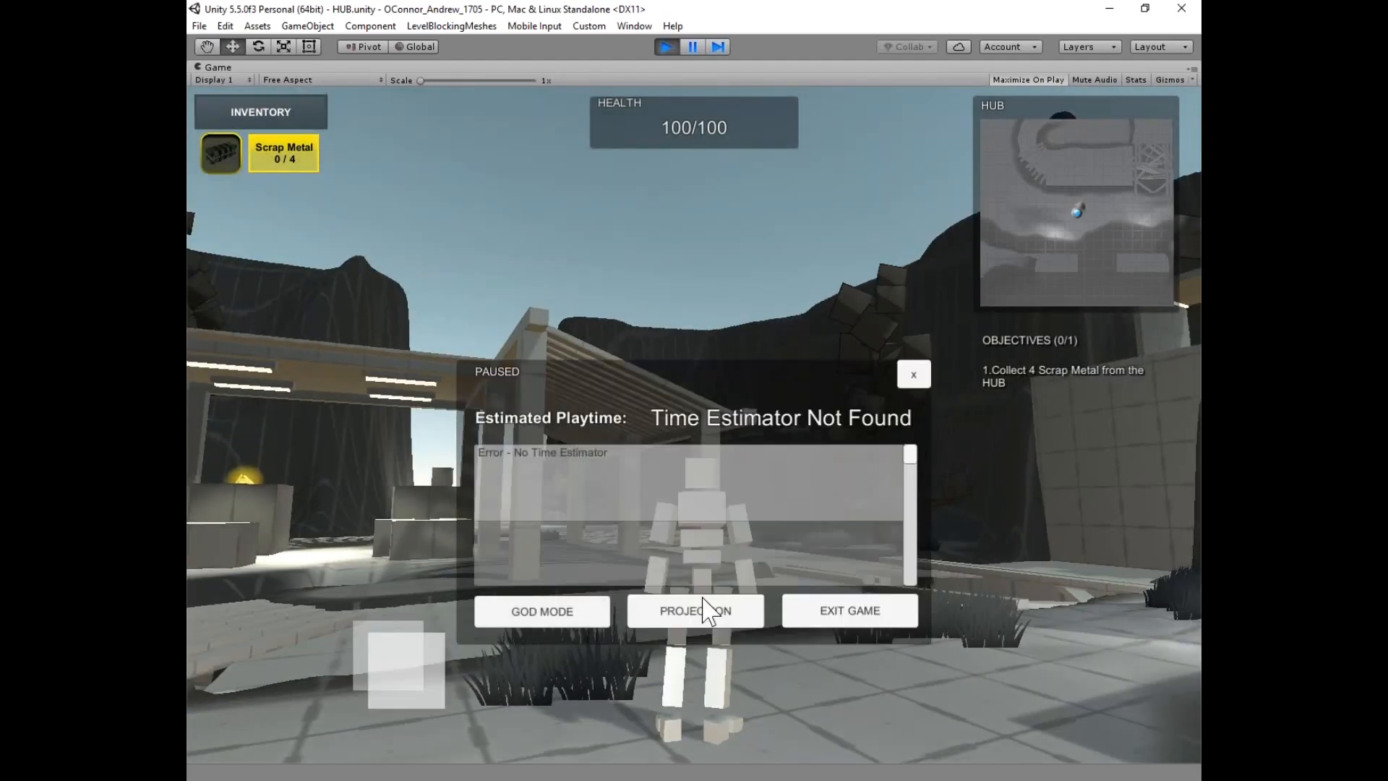
pyautogui.click(864, 613)
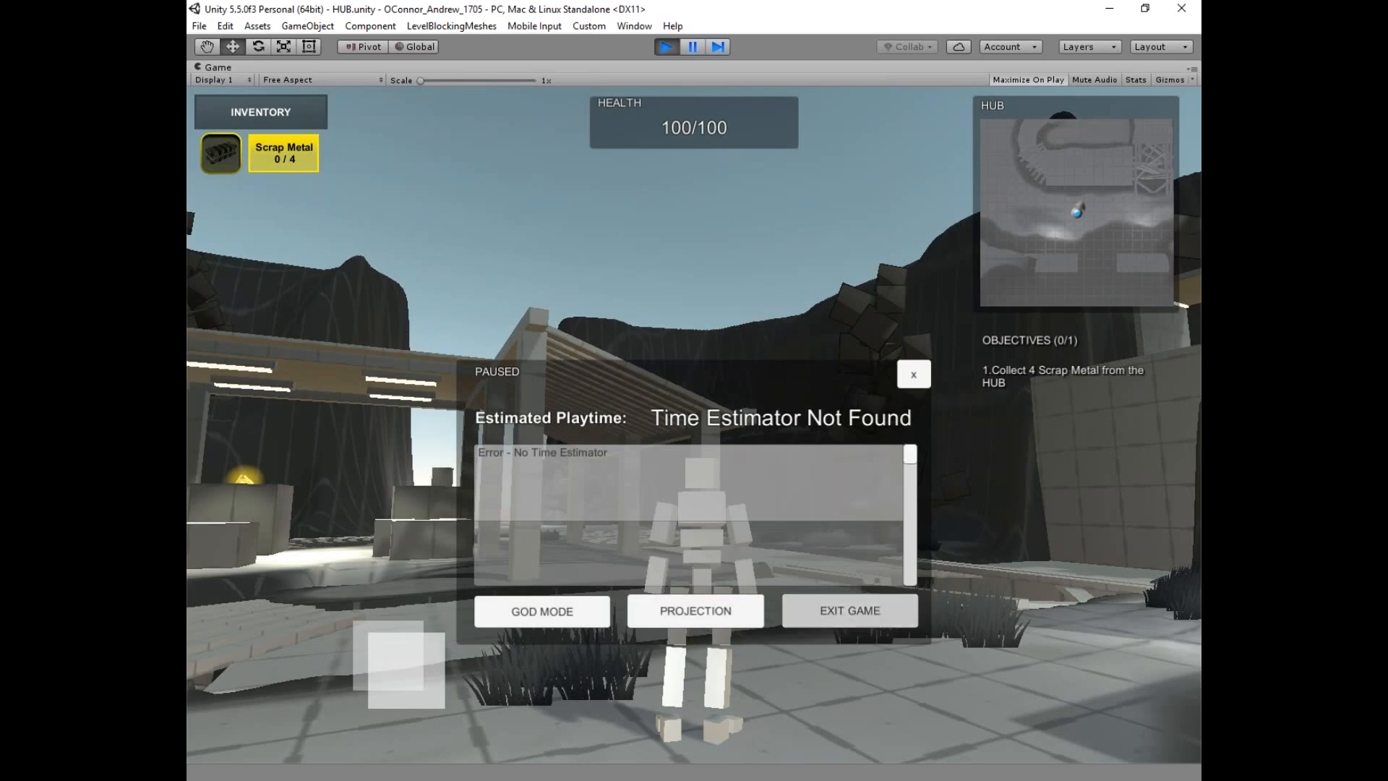
pyautogui.press('Escape')
pyautogui.click(666, 46)
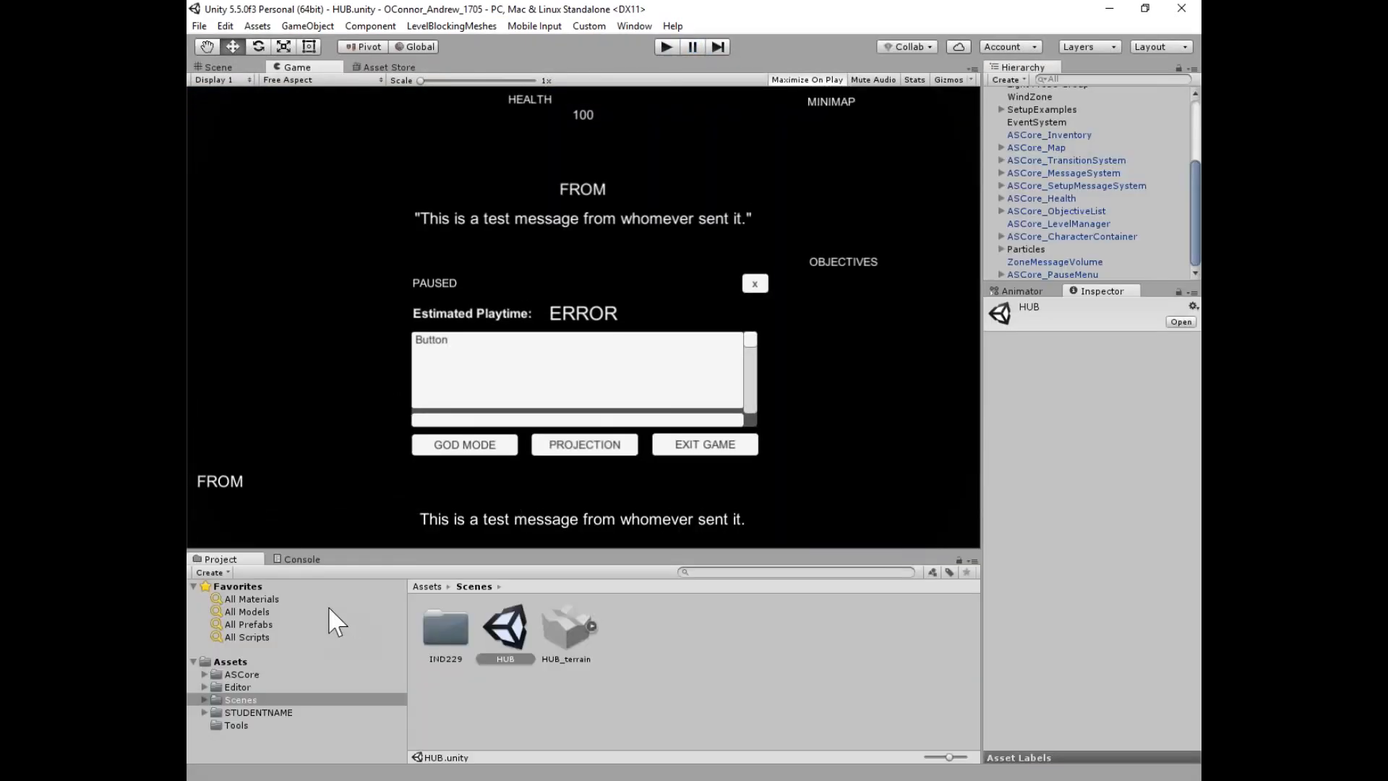
pyautogui.click(219, 68)
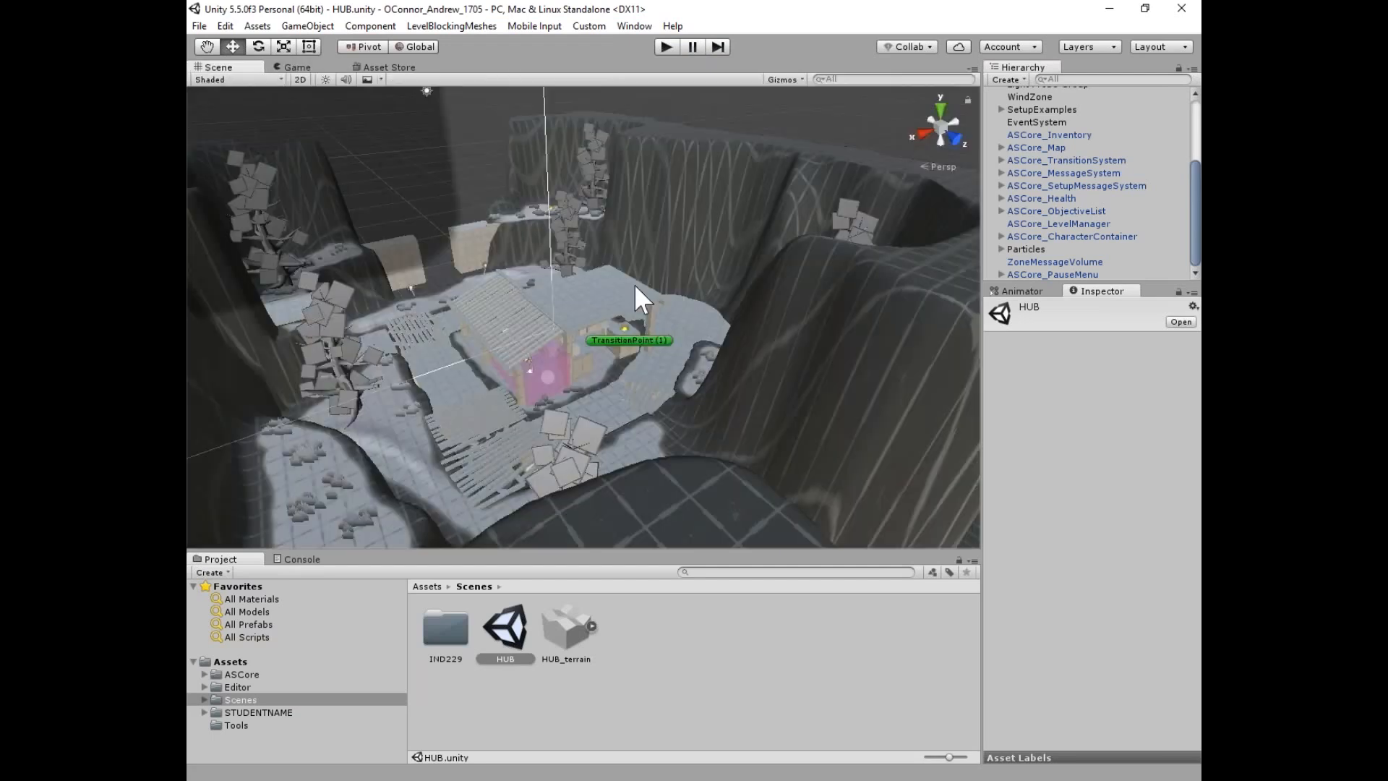
pyautogui.press('alt')
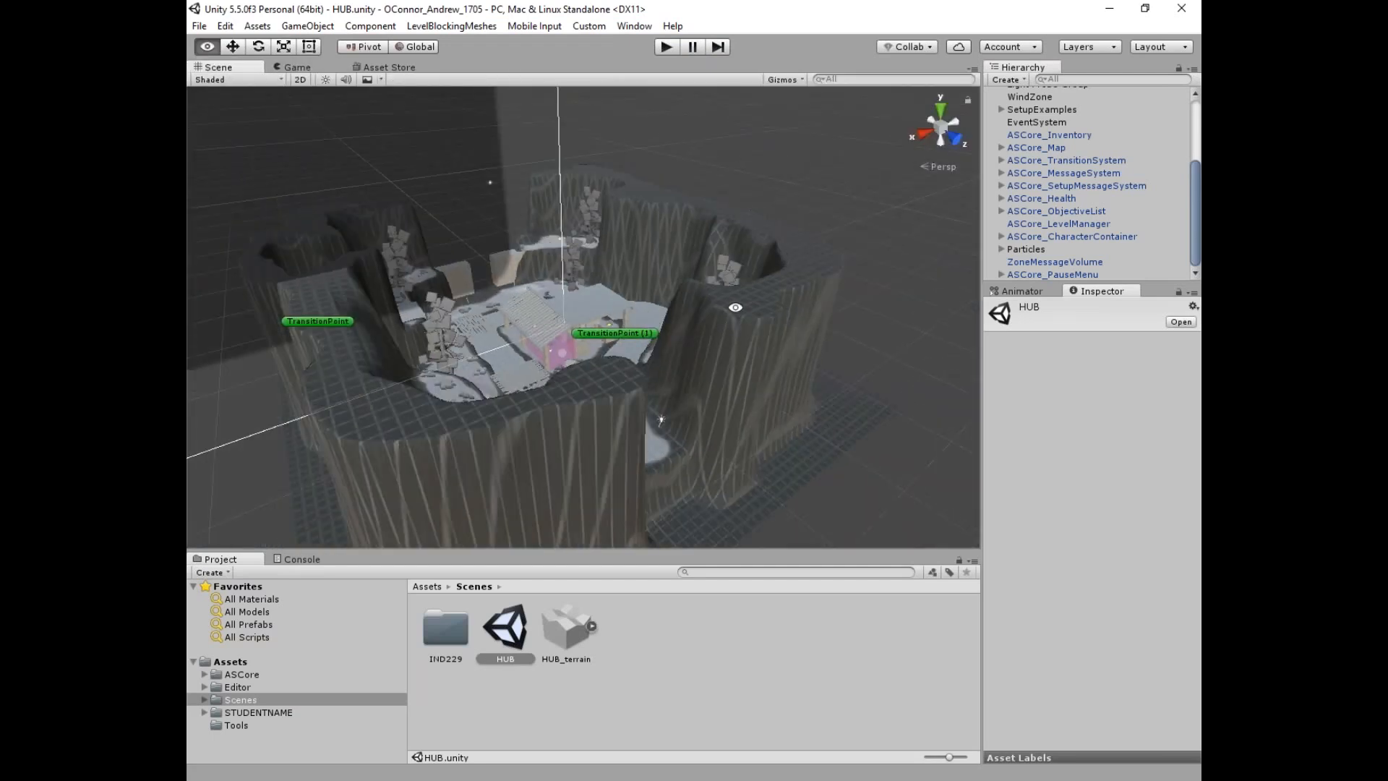